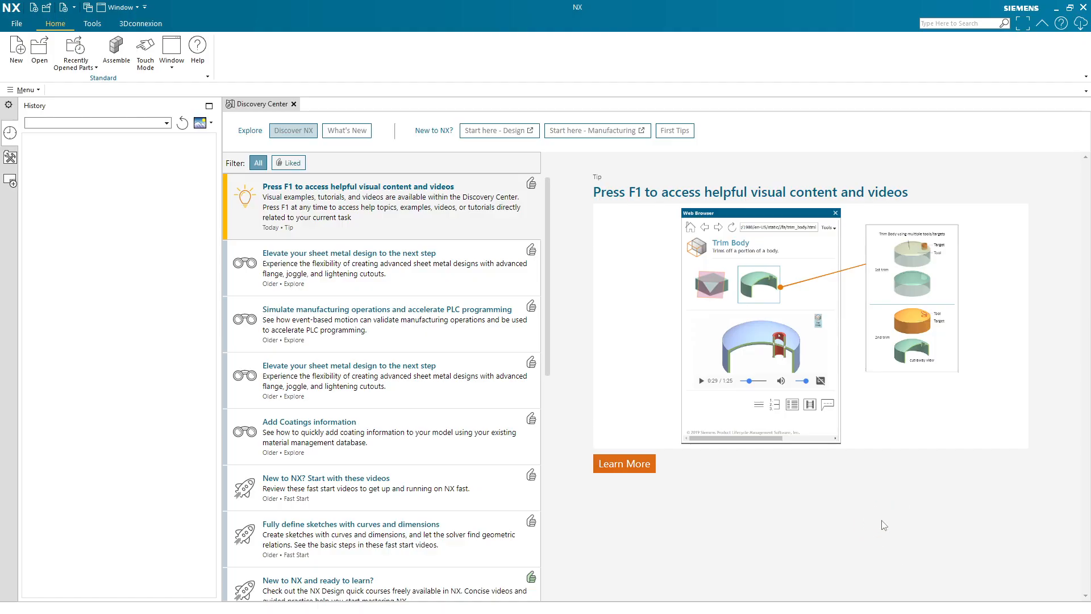
{"action": "left_click", "coordinate": [884, 523]}
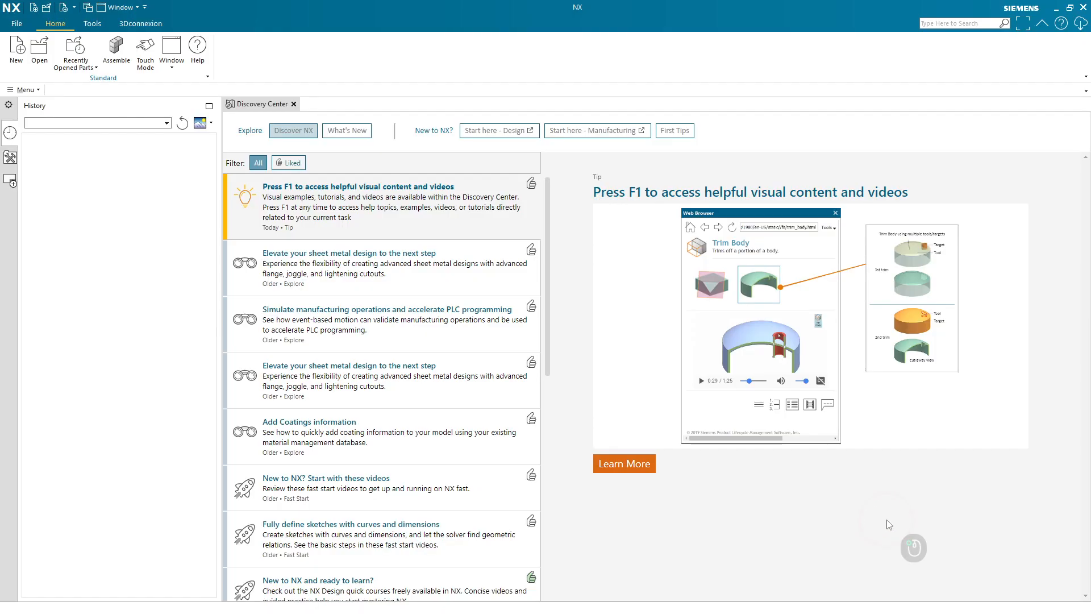
{"action": "key", "text": "shift"}
{"action": "key", "text": "ctrl"}
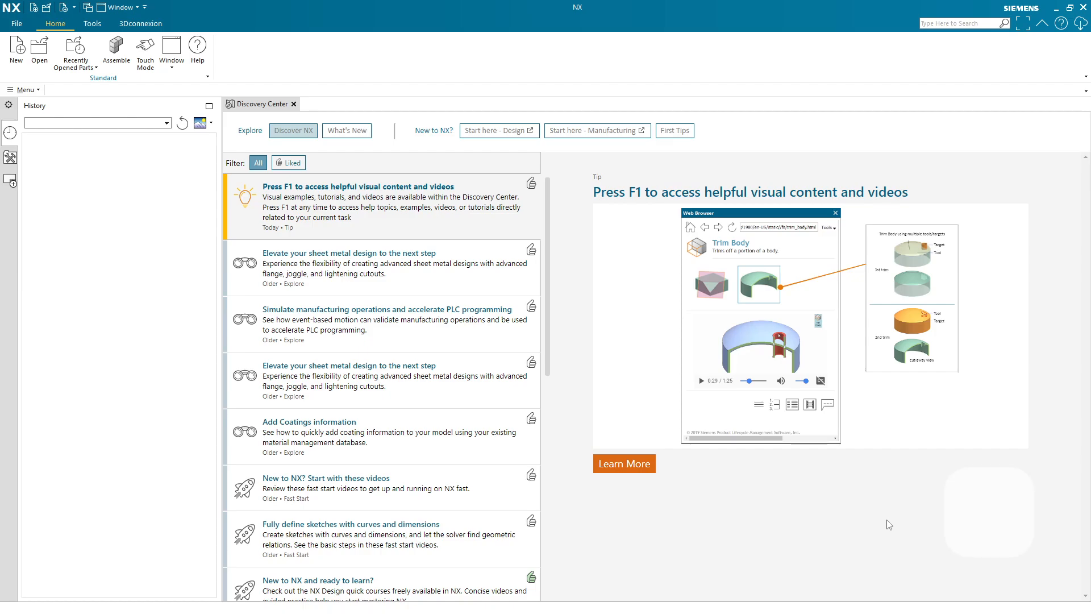
{"action": "key", "text": "shift"}
{"action": "middle_click_drag", "start_coordinate": [842, 527], "coordinate": [733, 528], "text": "shift"}
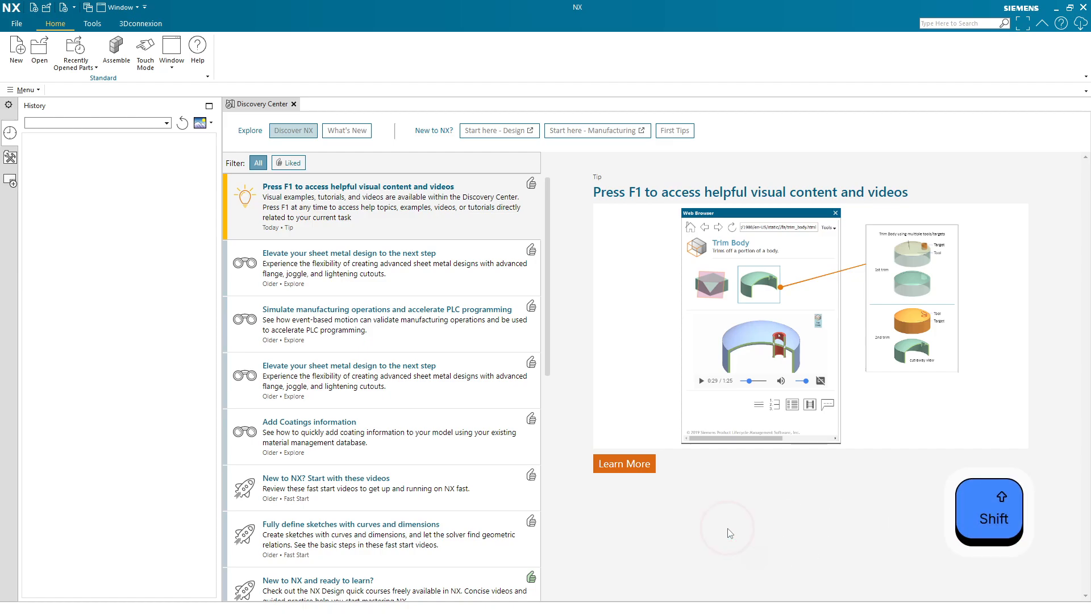
{"action": "left_click_drag", "start_coordinate": [734, 526], "coordinate": [748, 500]}
{"action": "double_click", "coordinate": [753, 501]}
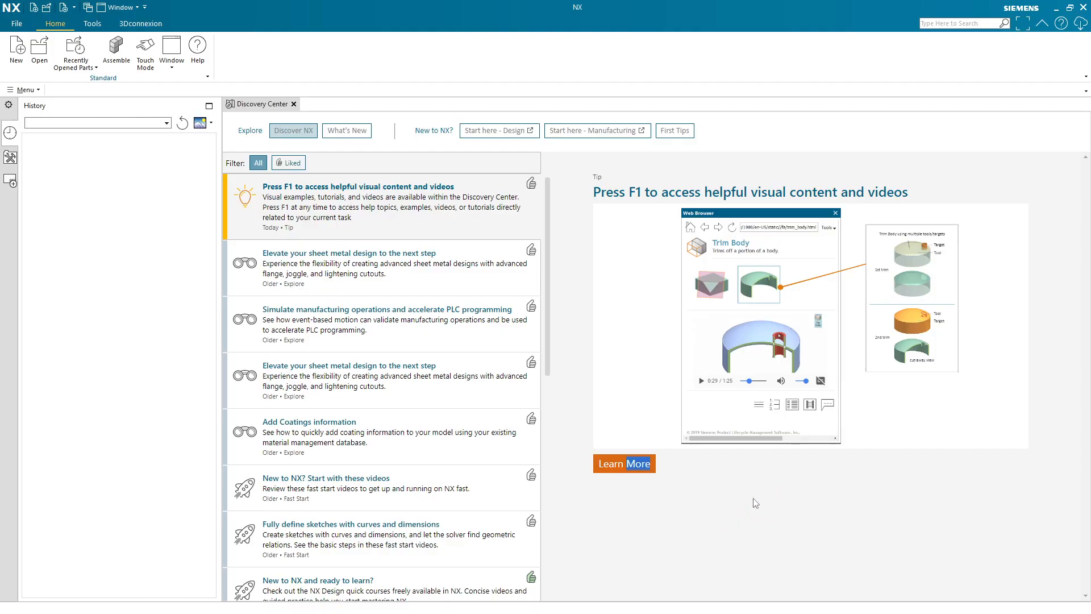
{"action": "left_click", "coordinate": [751, 495]}
- Start a new part from the inch Model template and name it Test Part
{"action": "left_click", "coordinate": [15, 60]}
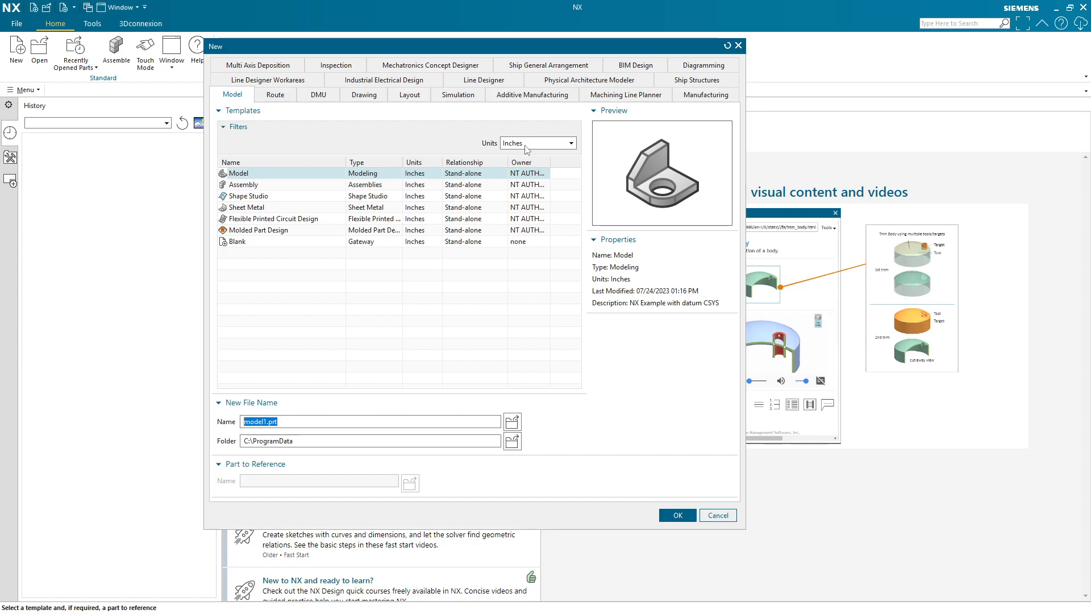
{"action": "left_click", "coordinate": [325, 174]}
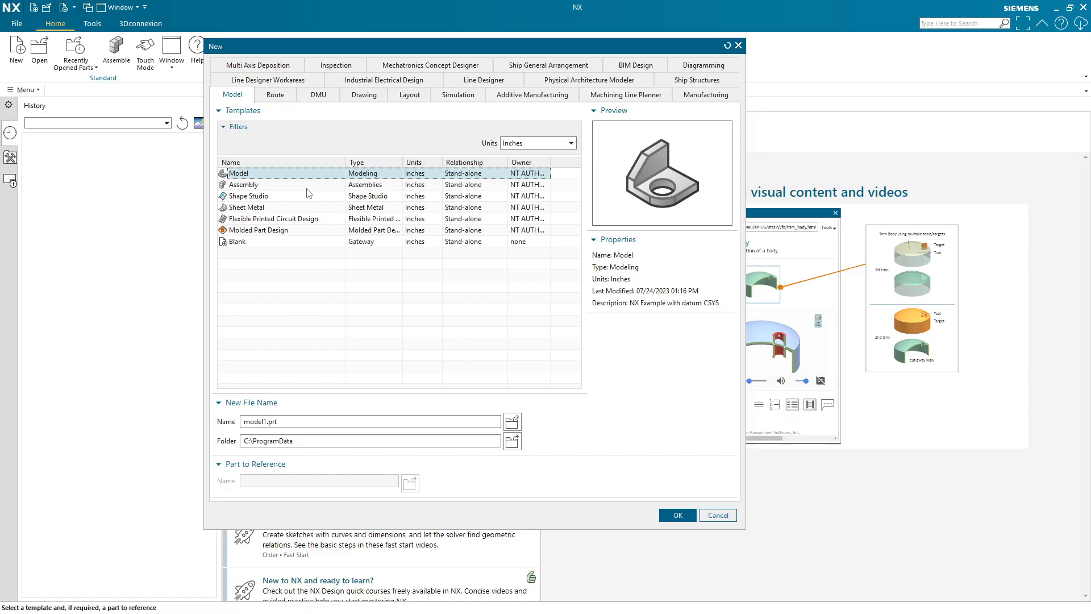
{"action": "left_click", "coordinate": [308, 186]}
{"action": "left_click", "coordinate": [303, 197]}
{"action": "left_click", "coordinate": [302, 175]}
{"action": "left_click", "coordinate": [268, 421]}
{"action": "double_click", "coordinate": [245, 421]}
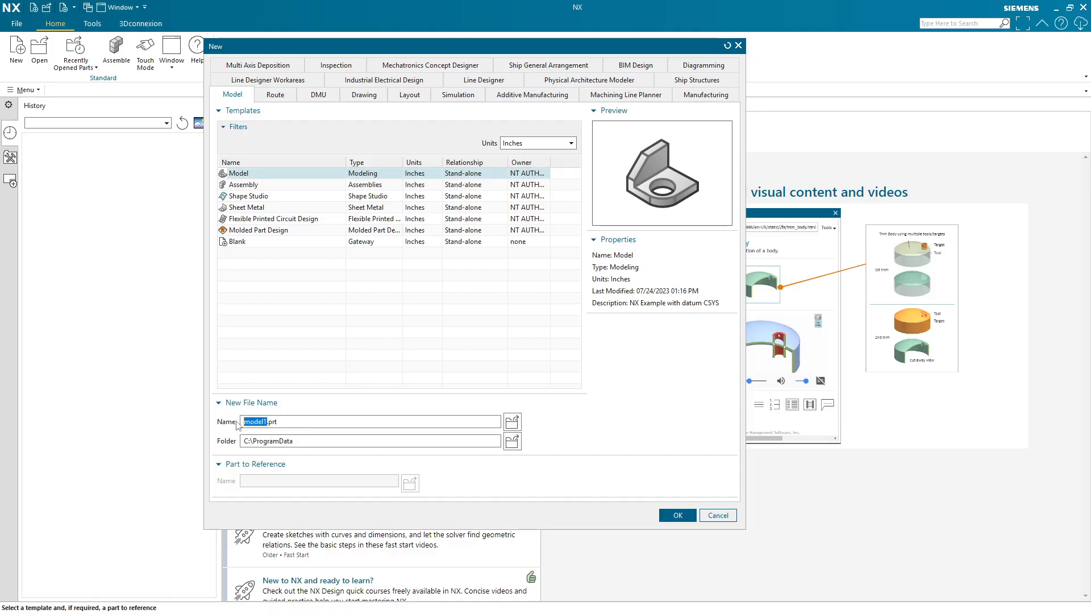
{"action": "type", "text": "Test PArt"}
{"action": "key", "text": "BackSpace"}
{"action": "type", "text": "art"}
- Choose the Documents folder as the save location and create the new part
{"action": "left_click", "coordinate": [512, 441]}
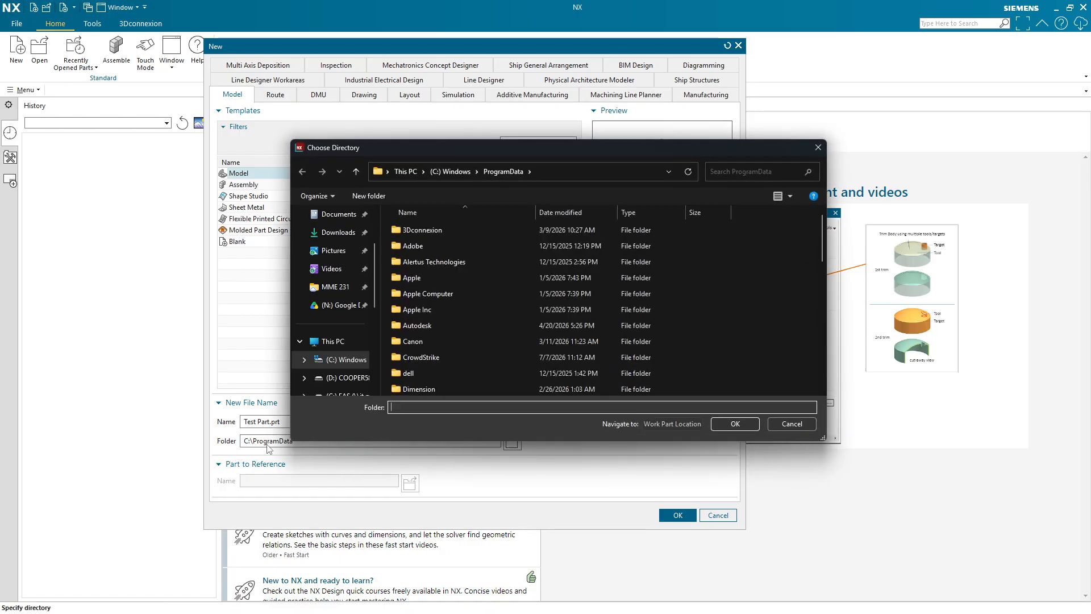
{"action": "left_click_drag", "start_coordinate": [442, 158], "coordinate": [495, 154]}
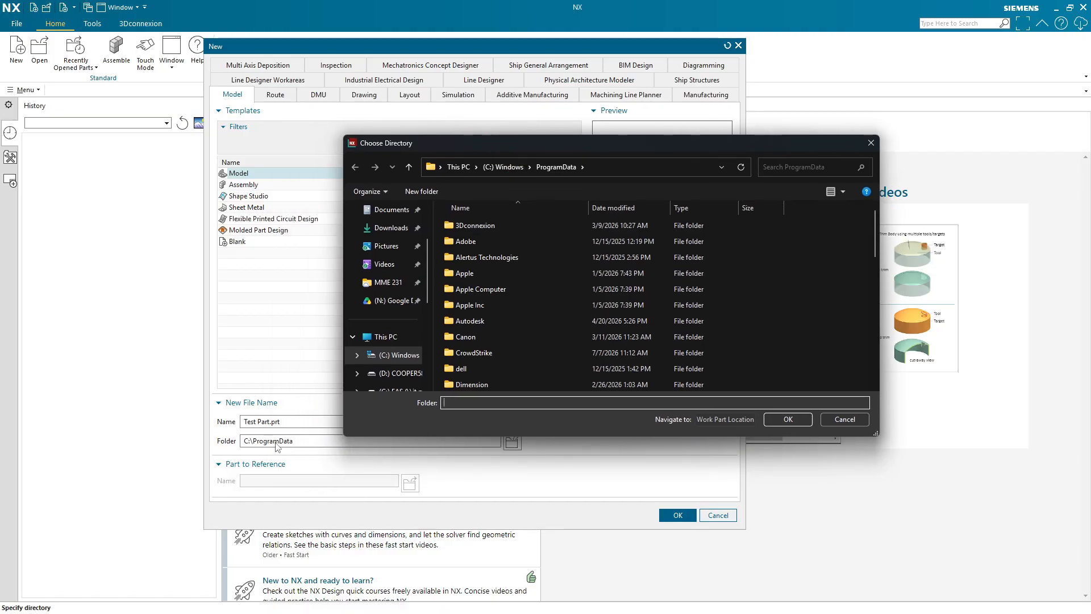
{"action": "left_click", "coordinate": [389, 214]}
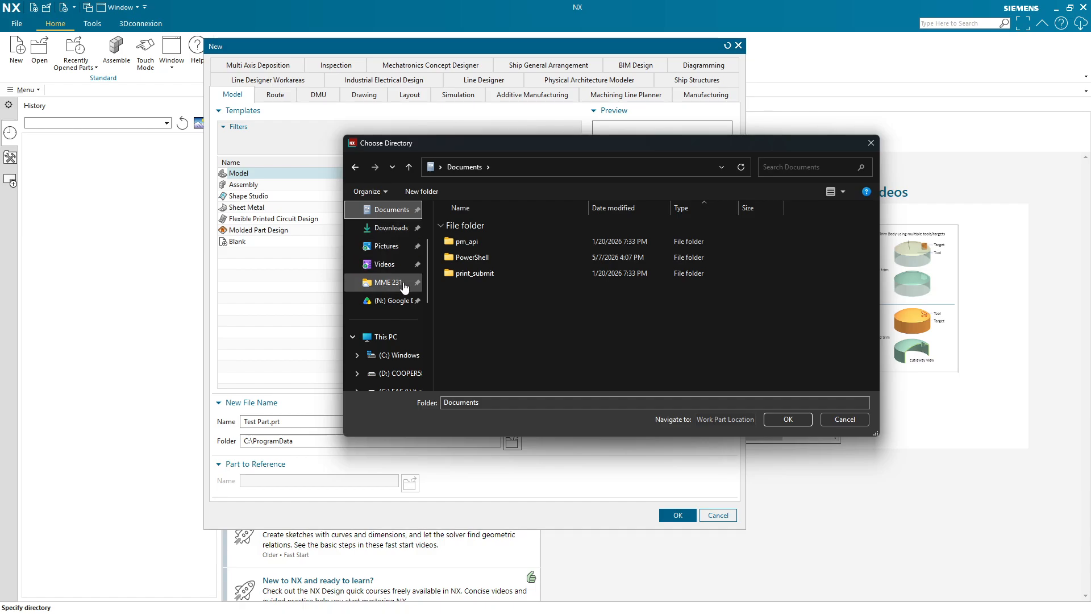
{"action": "scroll", "coordinate": [404, 287], "scroll_direction": "up", "scroll_amount": 2}
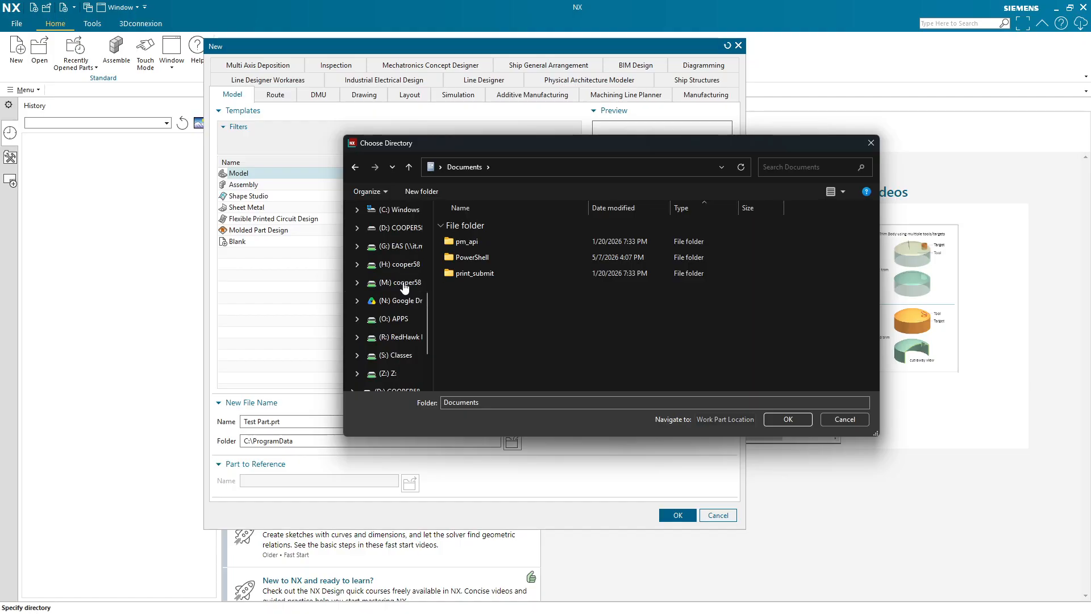
{"action": "scroll", "coordinate": [405, 287], "scroll_direction": "up", "scroll_amount": 2}
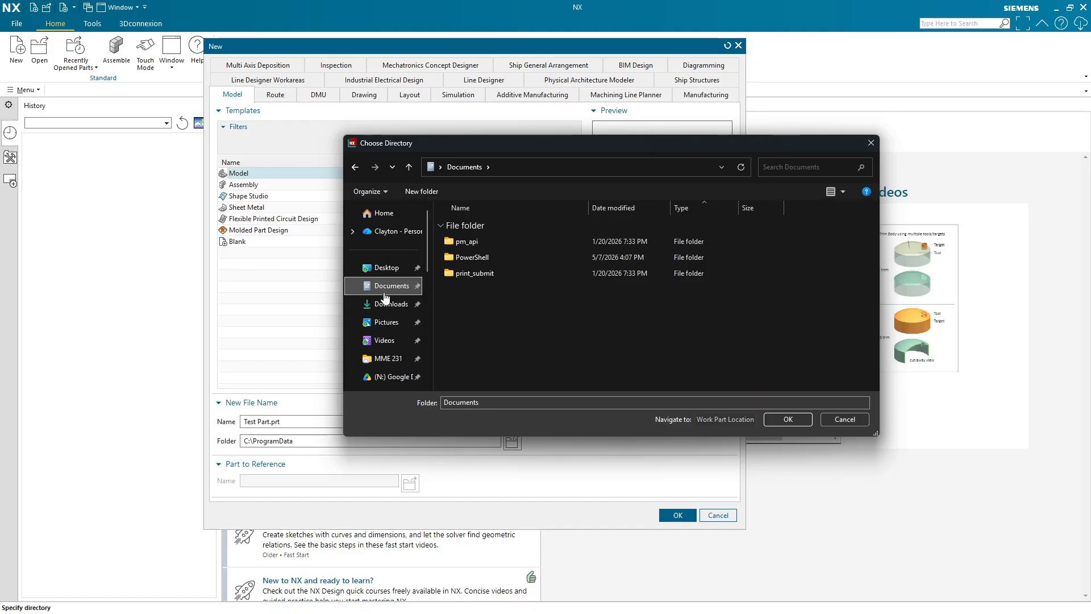
{"action": "left_click", "coordinate": [789, 419]}
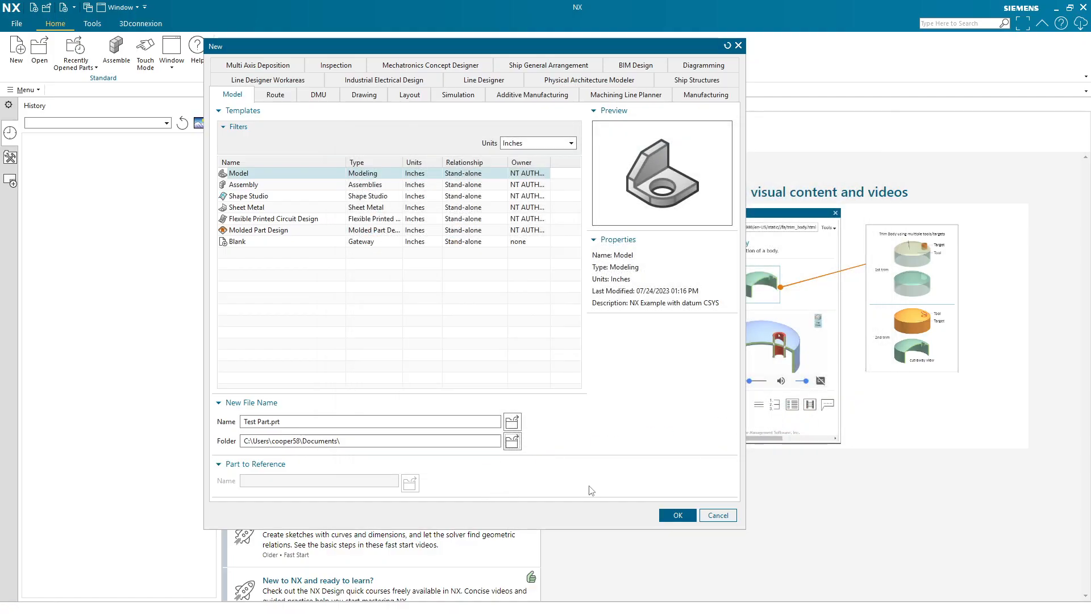
{"action": "left_click", "coordinate": [679, 516]}
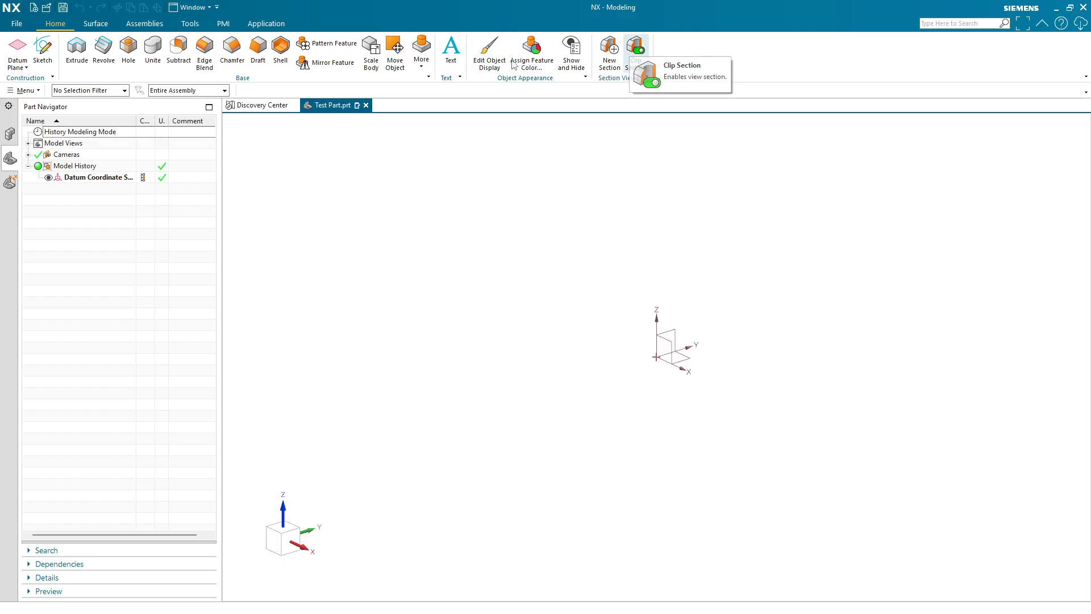
- Browse each ribbon tab to examine the available command groups
{"action": "left_click", "coordinate": [96, 24]}
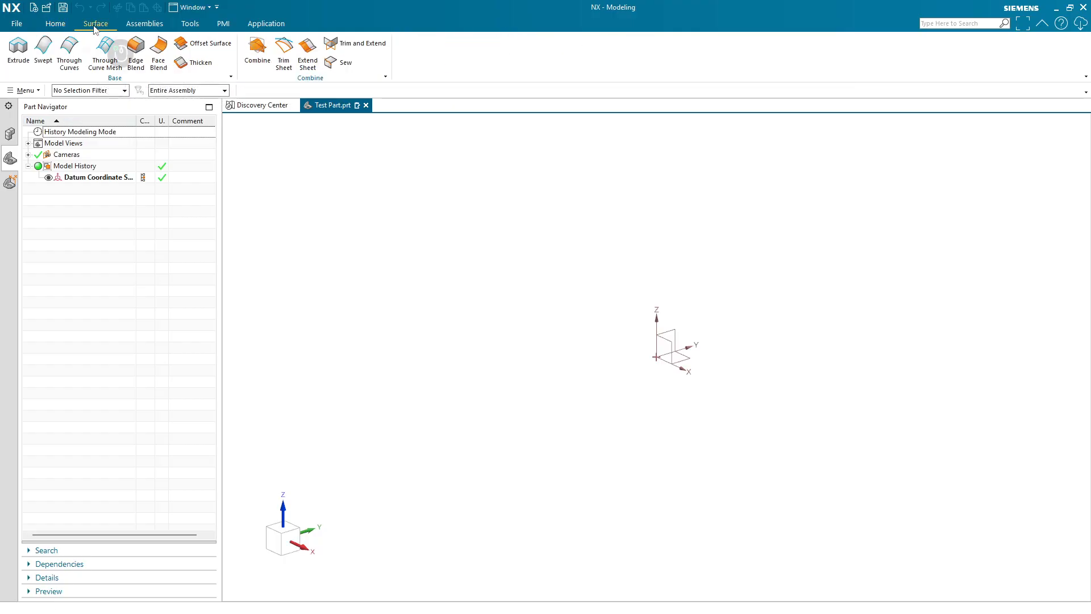
{"action": "left_click", "coordinate": [146, 24]}
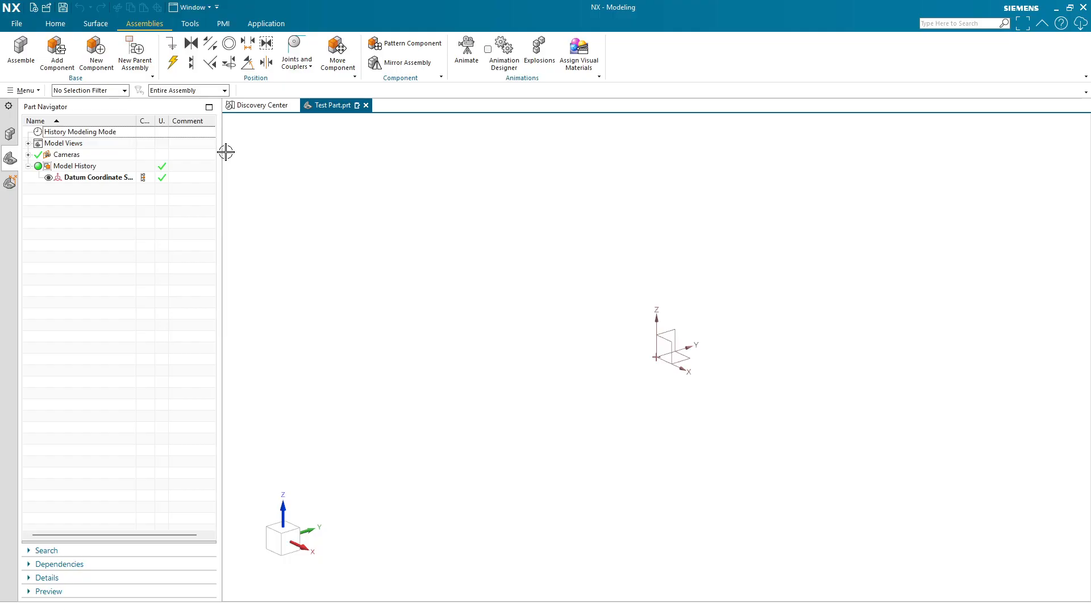
{"action": "left_click", "coordinate": [190, 23]}
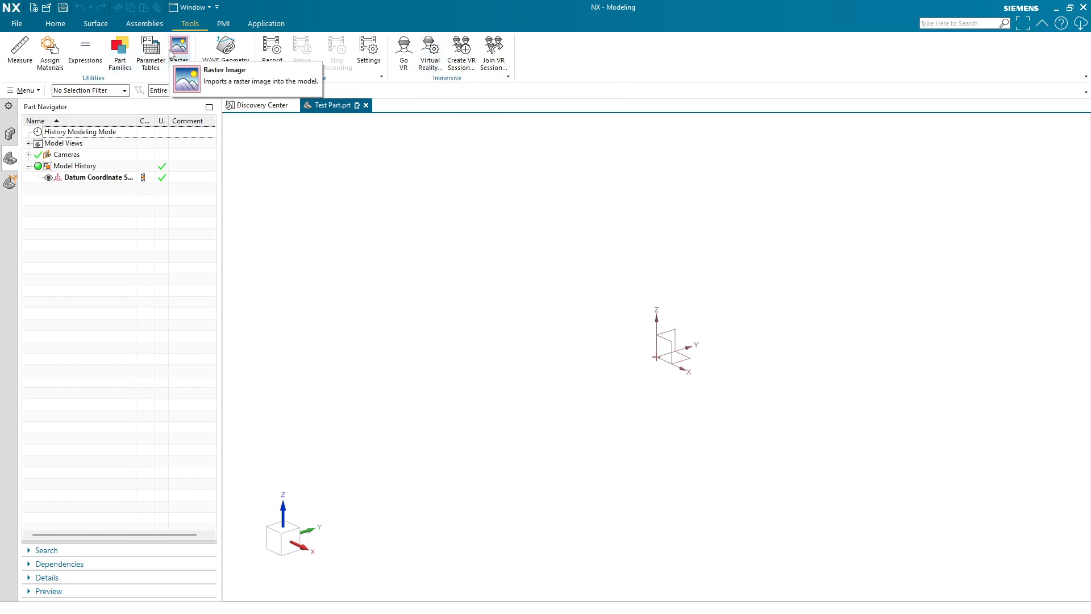
{"action": "left_click", "coordinate": [222, 23]}
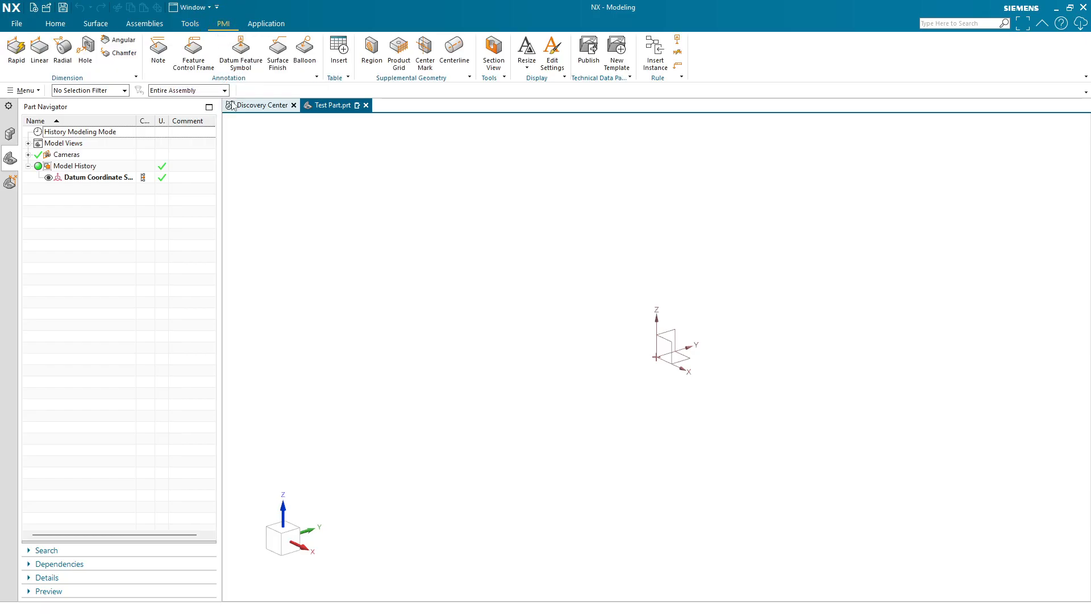
{"action": "left_click", "coordinate": [266, 24]}
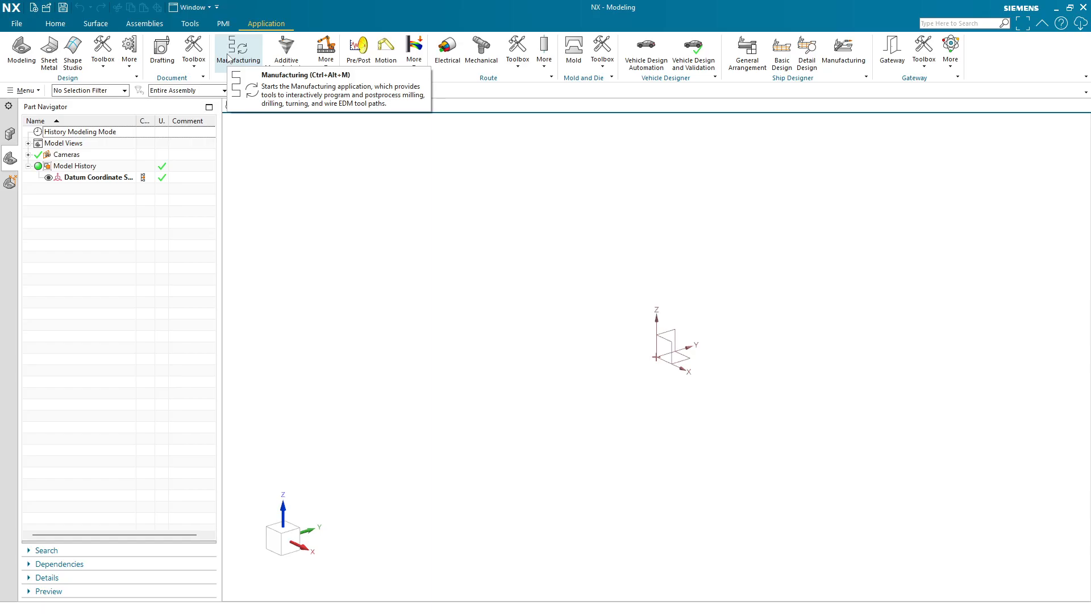
{"action": "left_click", "coordinate": [55, 23]}
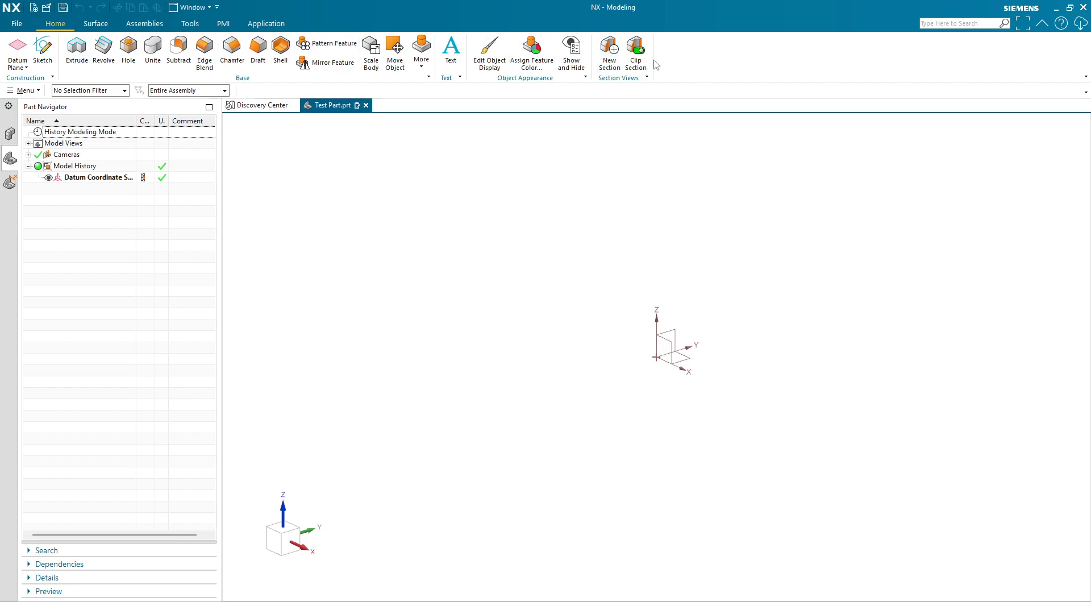
- Open ribbon customization and add a new empty group to the Home ribbon
{"action": "right_click", "coordinate": [700, 67]}
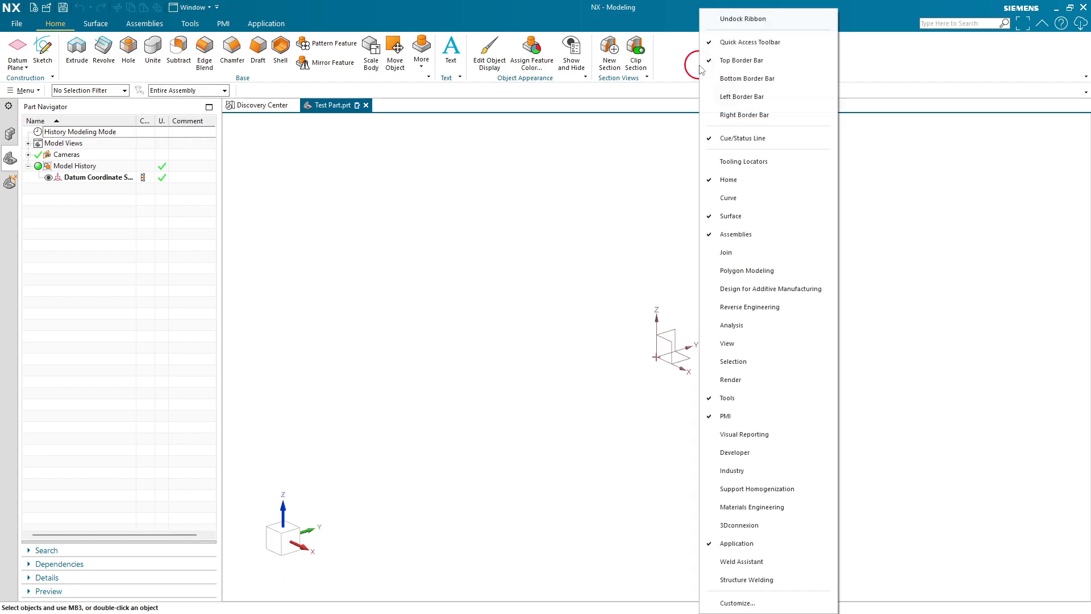
{"action": "left_click", "coordinate": [739, 603]}
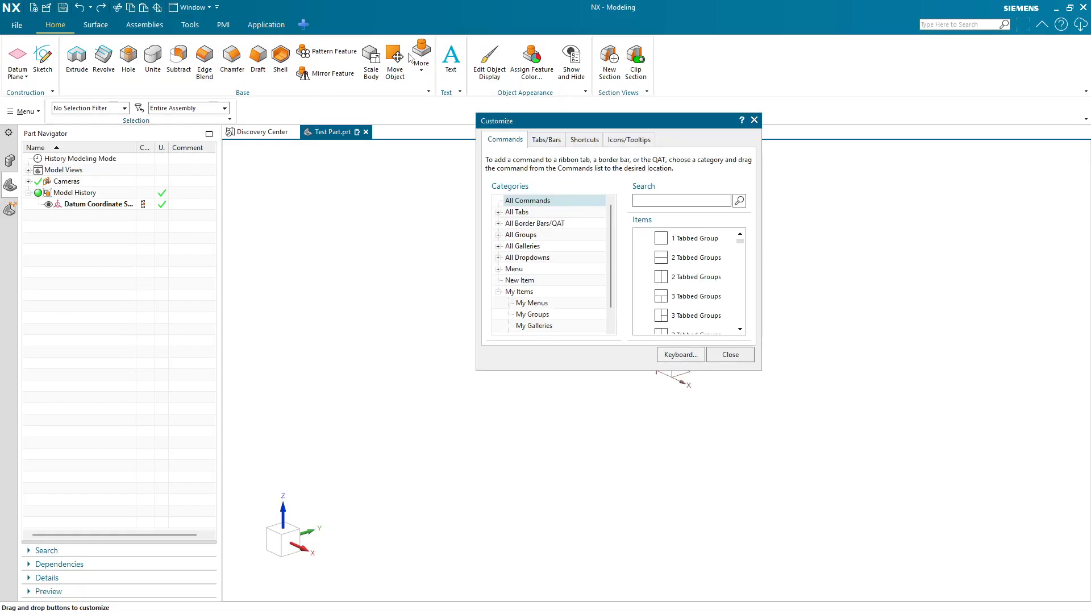
{"action": "left_click", "coordinate": [518, 281]}
{"action": "left_click_drag", "start_coordinate": [706, 256], "coordinate": [688, 78]}
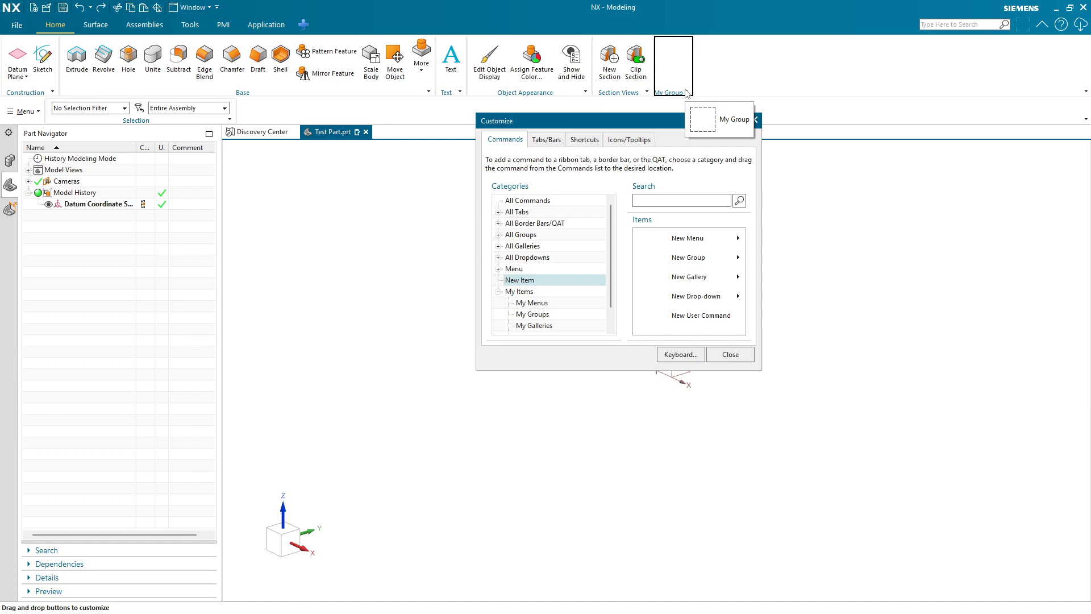
- Delete the new ribbon group and close the customization dialog
{"action": "right_click", "coordinate": [687, 93]}
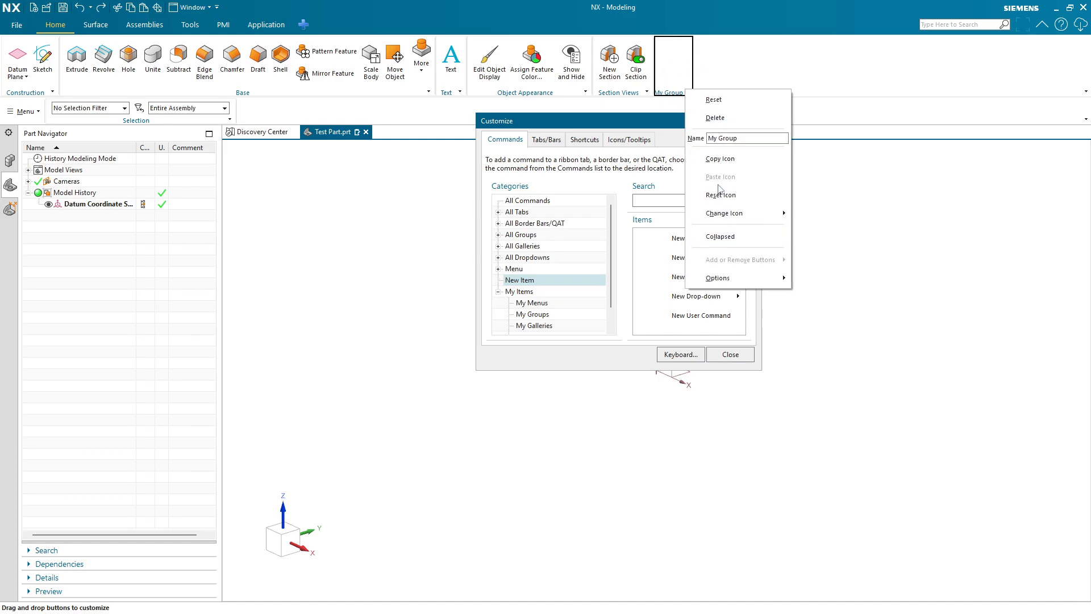
{"action": "left_click", "coordinate": [715, 118]}
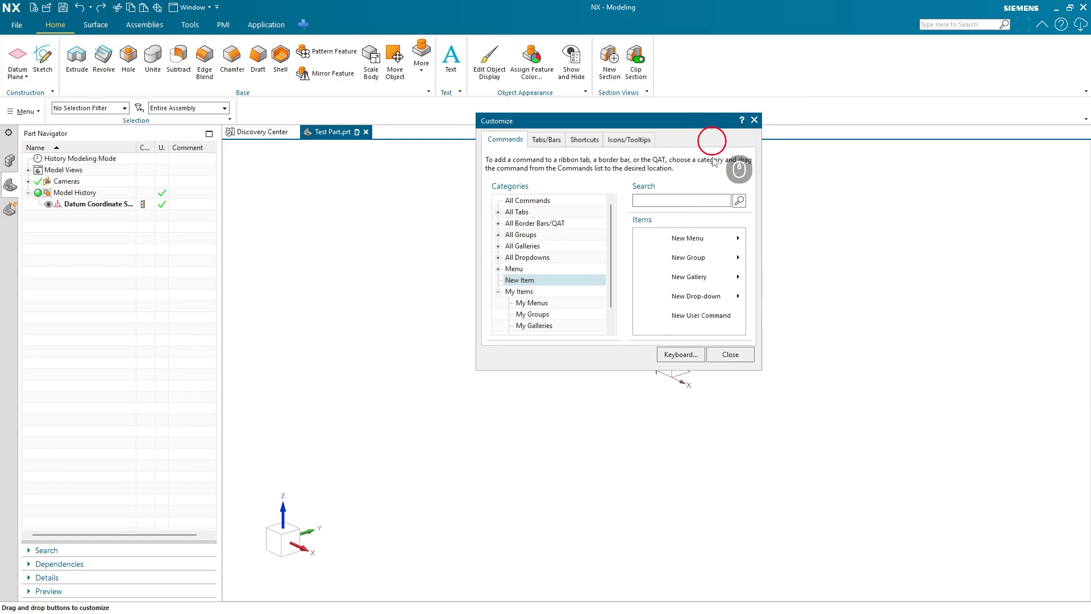
{"action": "left_click", "coordinate": [721, 354]}
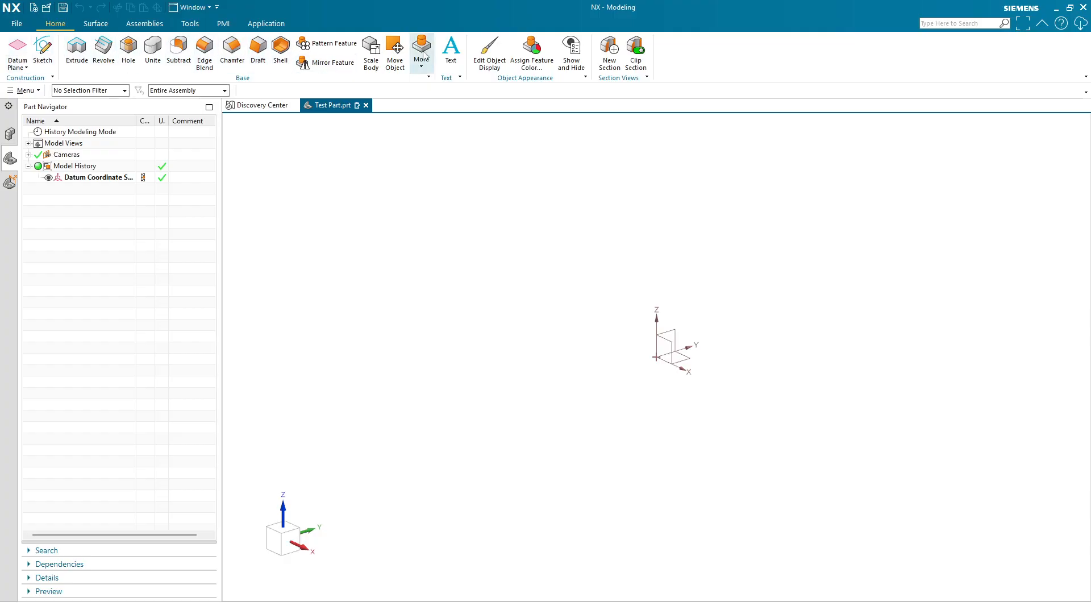
{"action": "left_click", "coordinate": [95, 23]}
{"action": "left_click", "coordinate": [144, 23]}
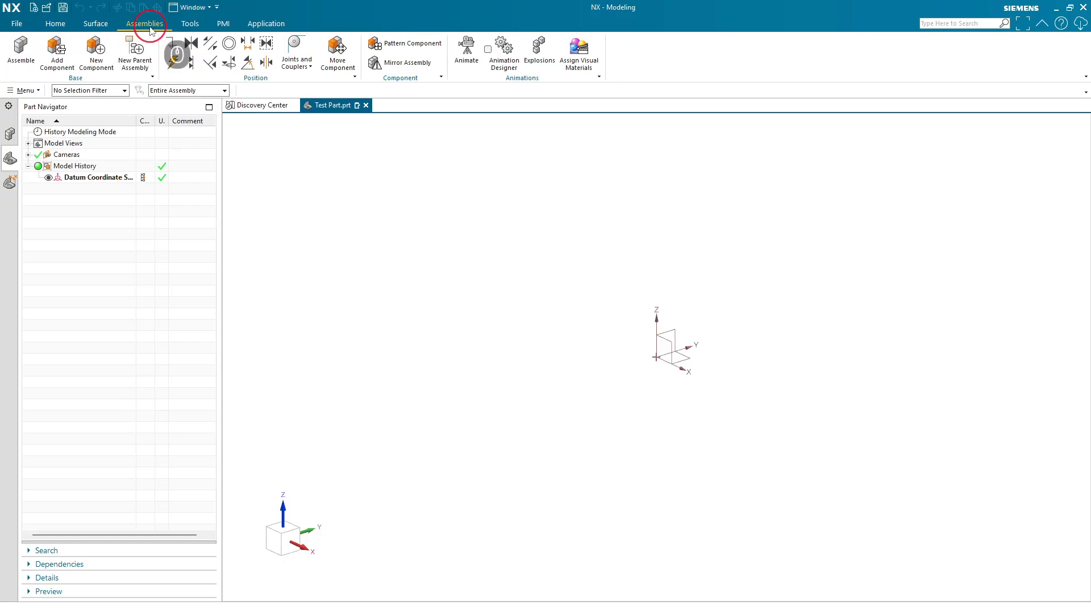
{"action": "left_click", "coordinate": [55, 24]}
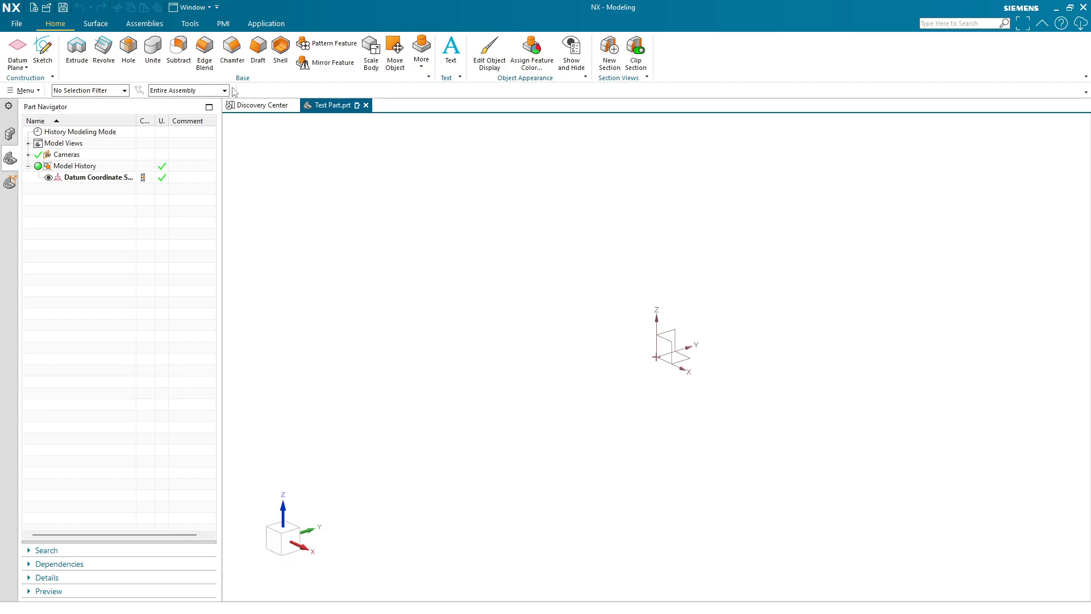
- Hide the top border bar and then turn it back on
{"action": "right_click", "coordinate": [707, 59]}
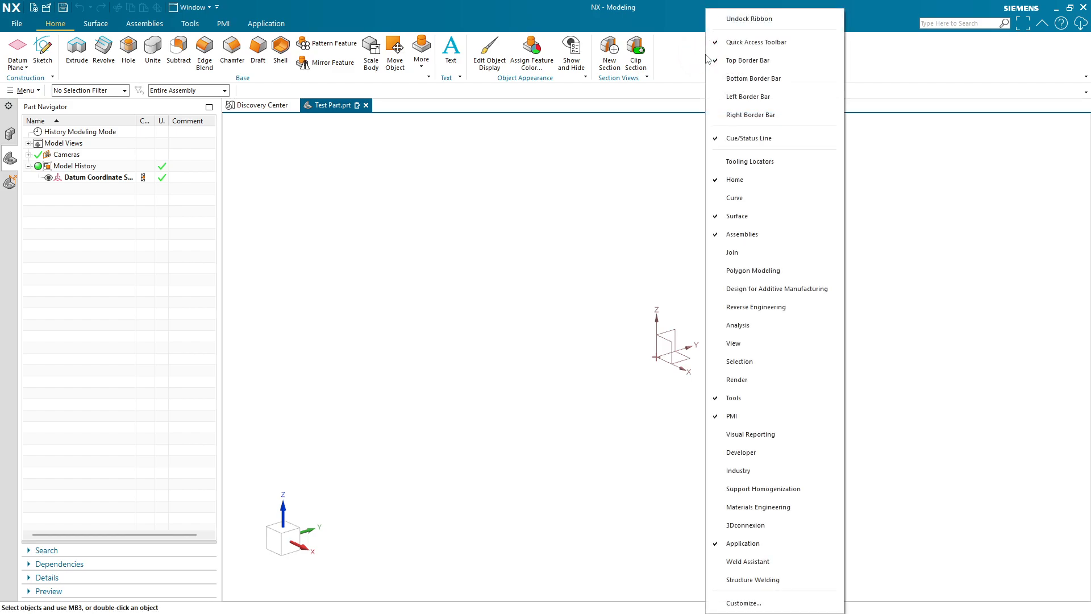
{"action": "right_click", "coordinate": [688, 60]}
{"action": "right_click", "coordinate": [873, 62]}
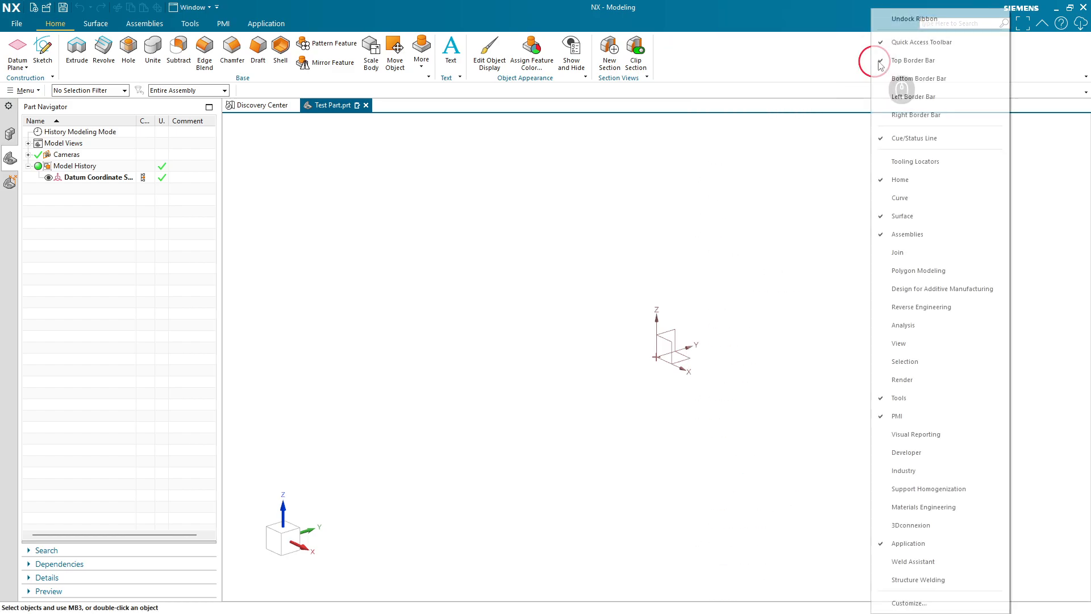
{"action": "left_click", "coordinate": [904, 60]}
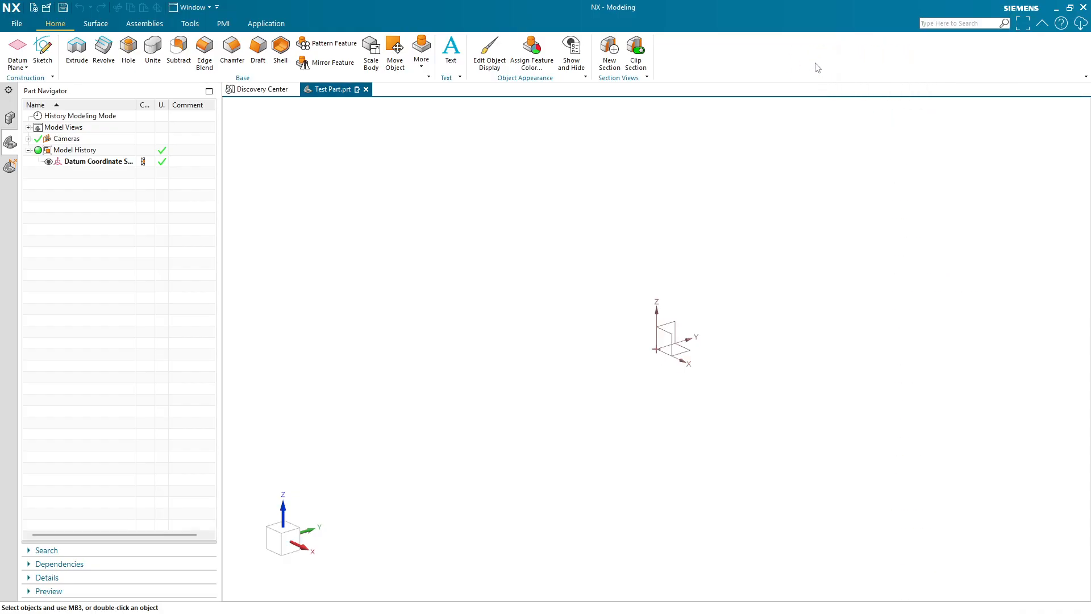
{"action": "right_click", "coordinate": [816, 67]}
{"action": "left_click", "coordinate": [853, 62]}
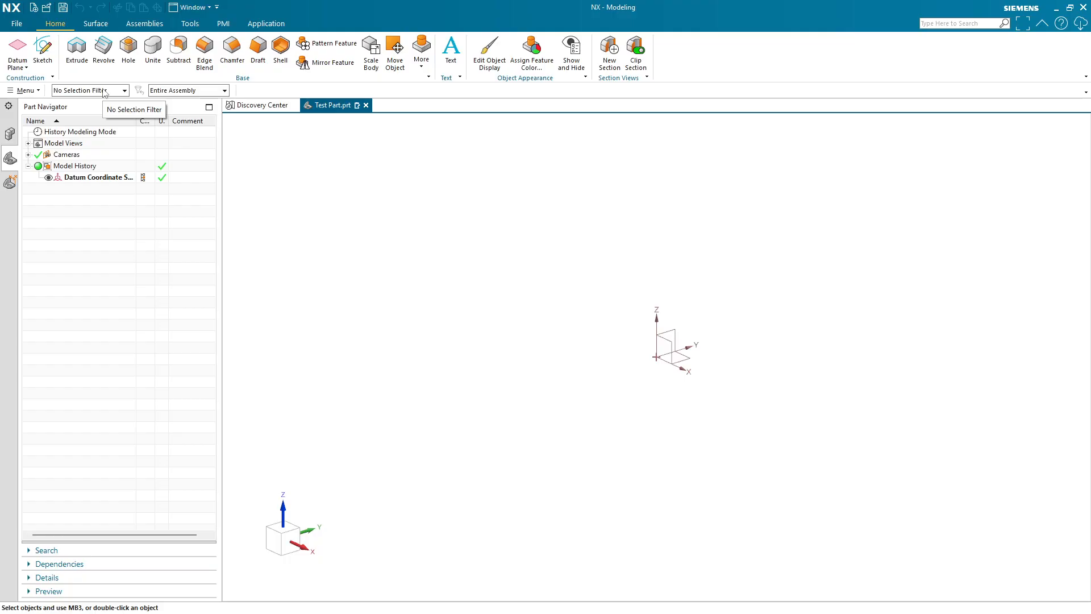
- Browse the View and PMI submenus of the main Menu
{"action": "left_click", "coordinate": [26, 90]}
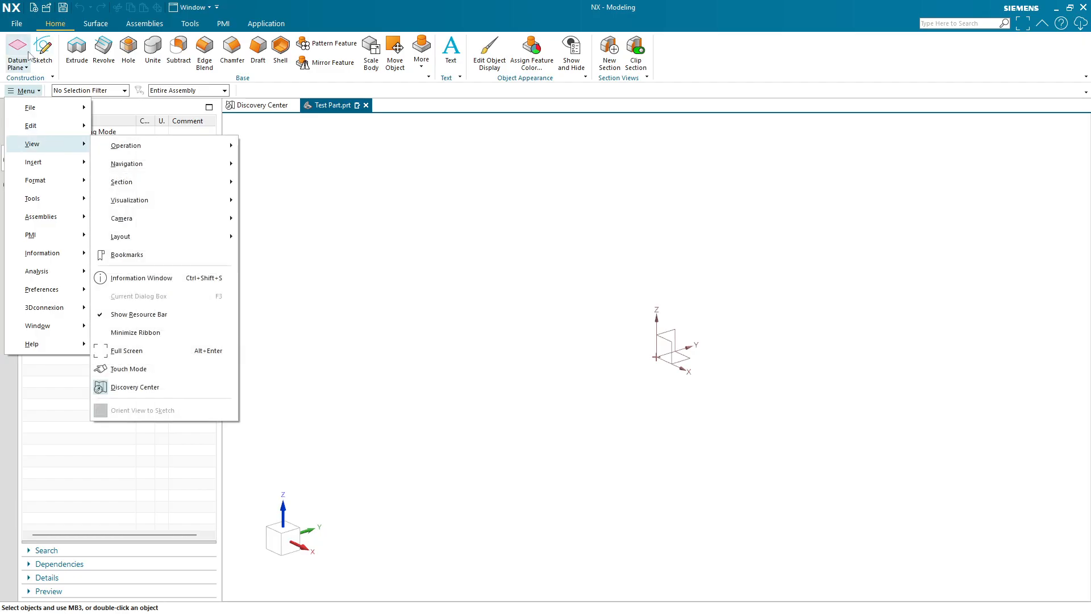
{"action": "left_click", "coordinate": [18, 25]}
{"action": "left_click", "coordinate": [18, 27]}
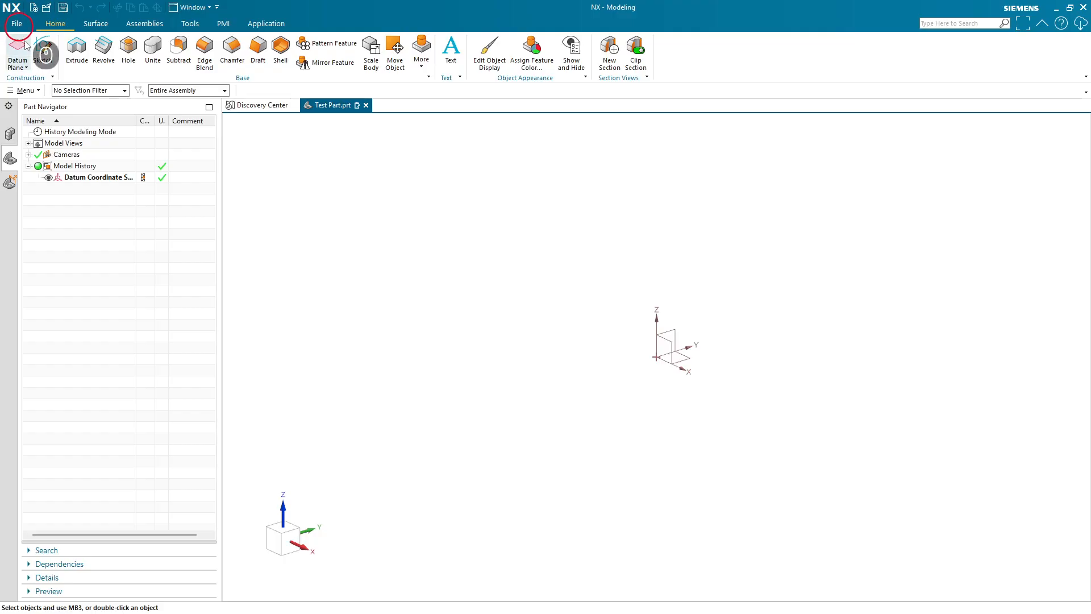
{"action": "left_click", "coordinate": [25, 90]}
{"action": "mouse_move", "coordinate": [59, 215]}
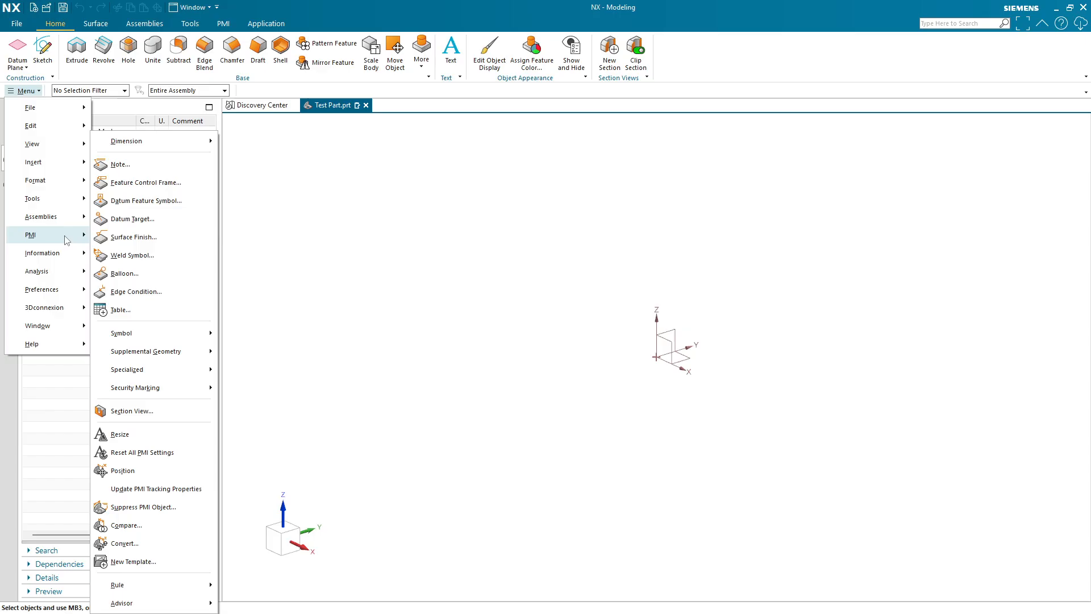
- Browse the Analysis submenu of the main Menu and close the Menu
{"action": "mouse_move", "coordinate": [66, 255]}
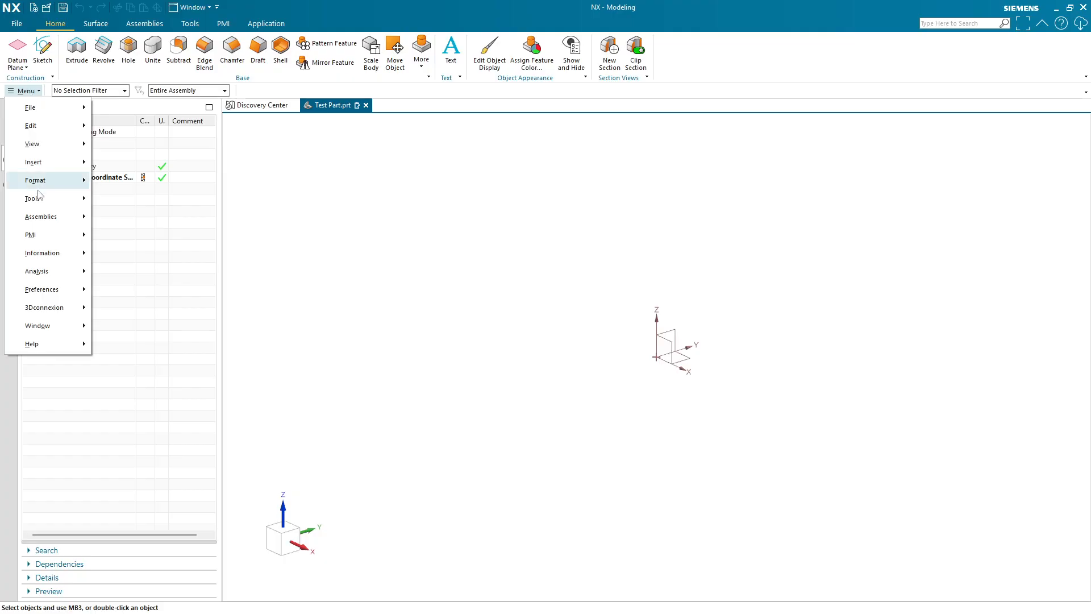
{"action": "mouse_move", "coordinate": [39, 199]}
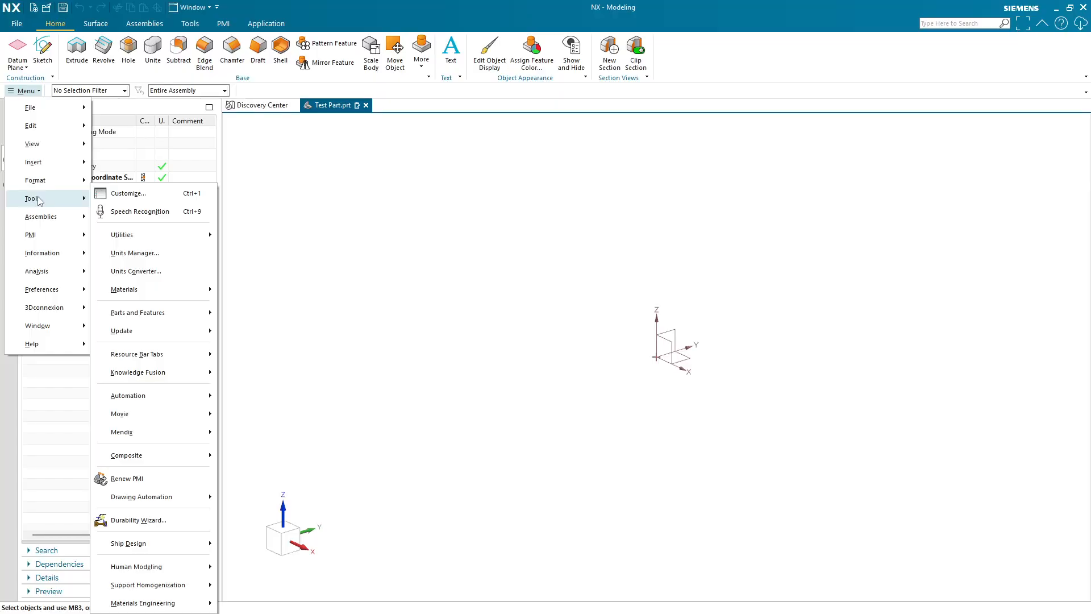
{"action": "left_click", "coordinate": [37, 91]}
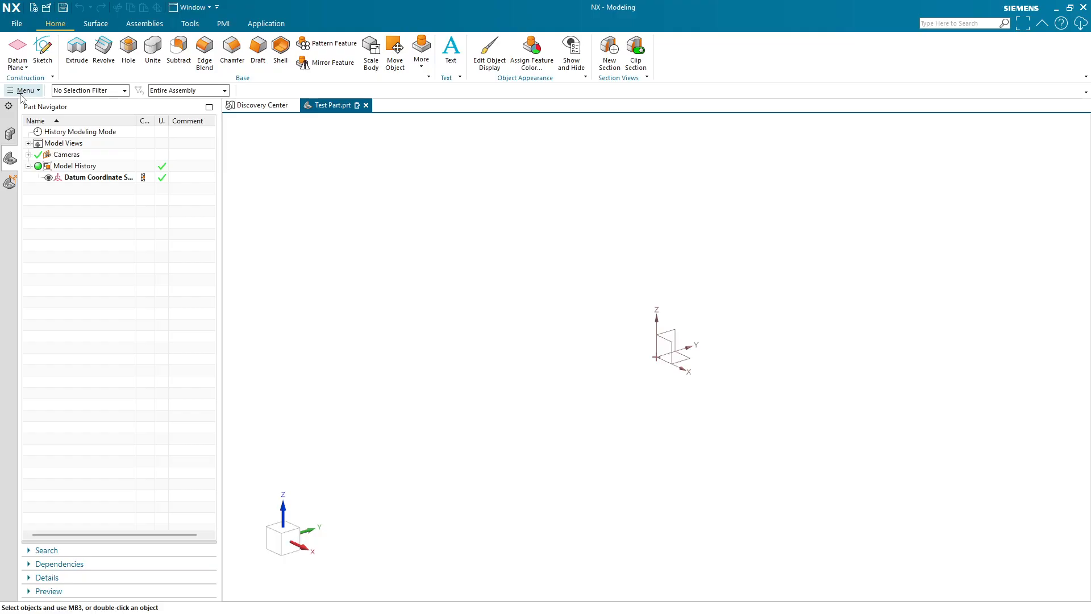
{"action": "left_click", "coordinate": [24, 92]}
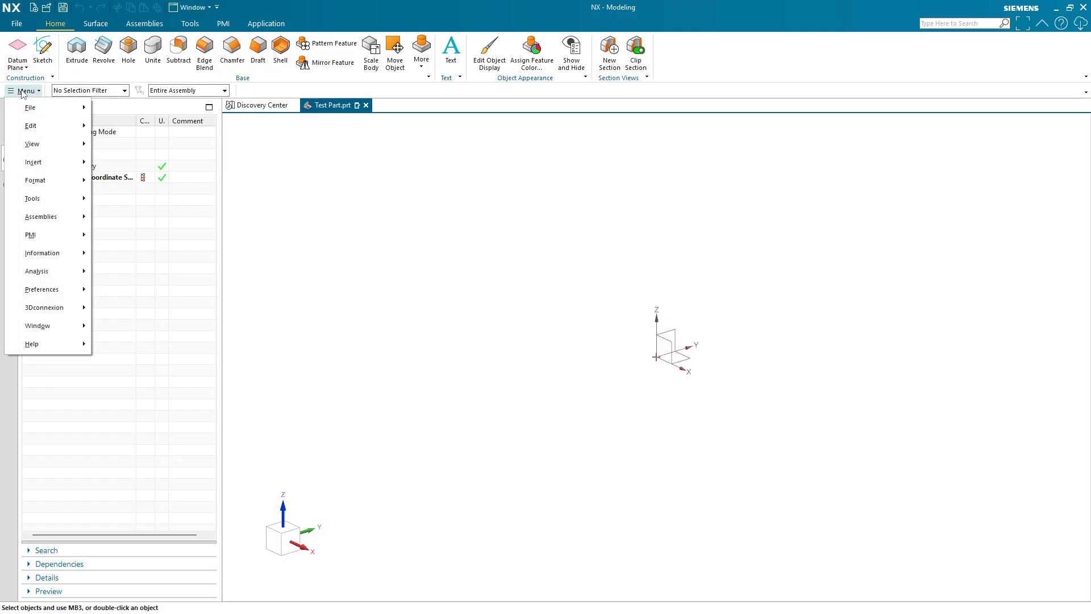
{"action": "mouse_move", "coordinate": [67, 276]}
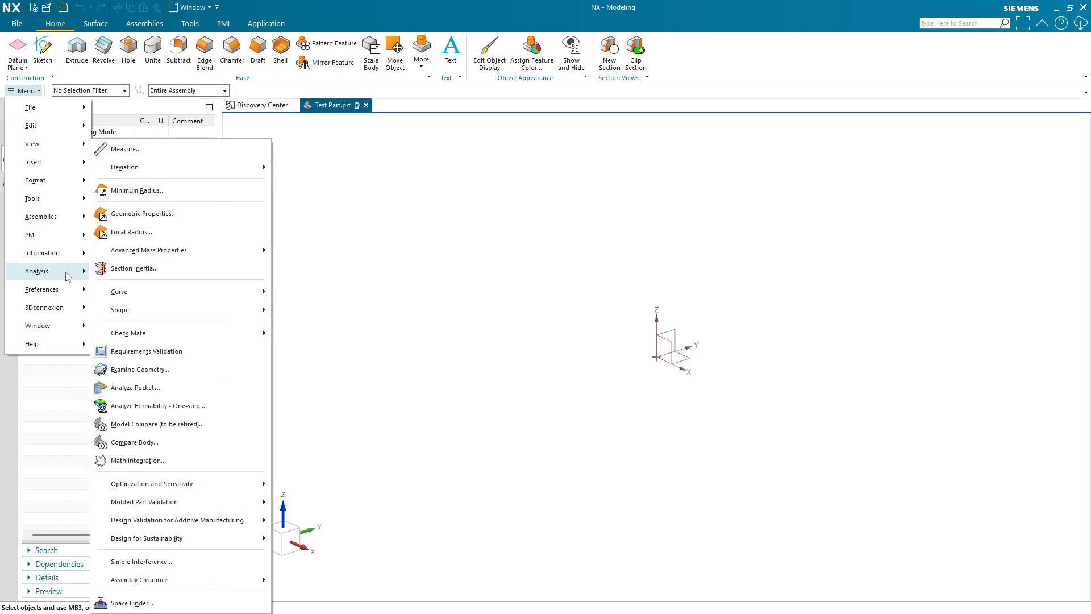
{"action": "left_click", "coordinate": [37, 92]}
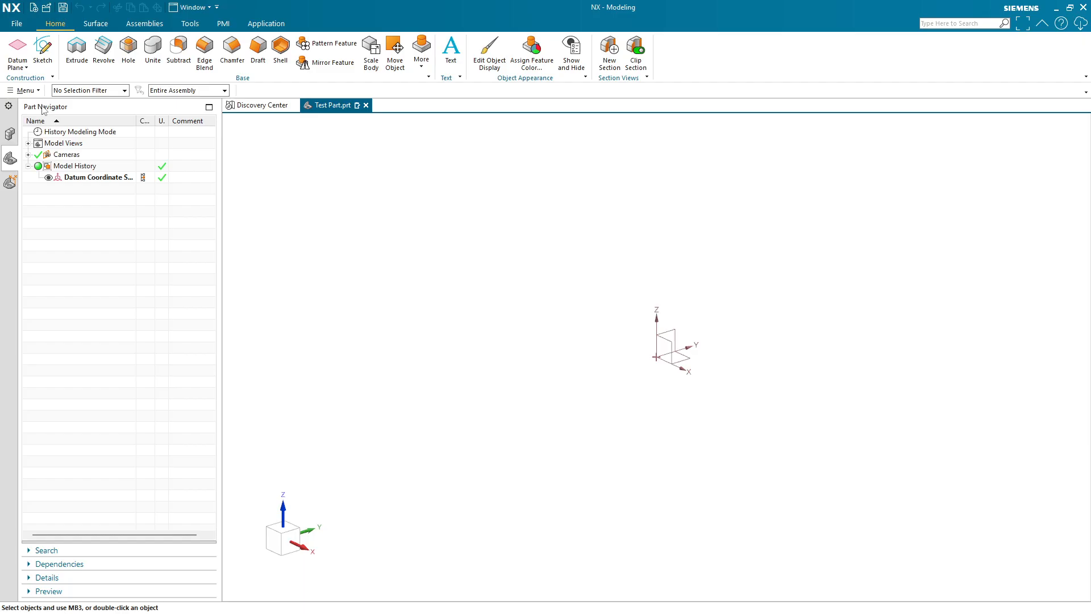
- Switch the resource bar between the Assembly, MBD and Part Navigators
{"action": "left_click", "coordinate": [9, 134]}
{"action": "left_click", "coordinate": [10, 182]}
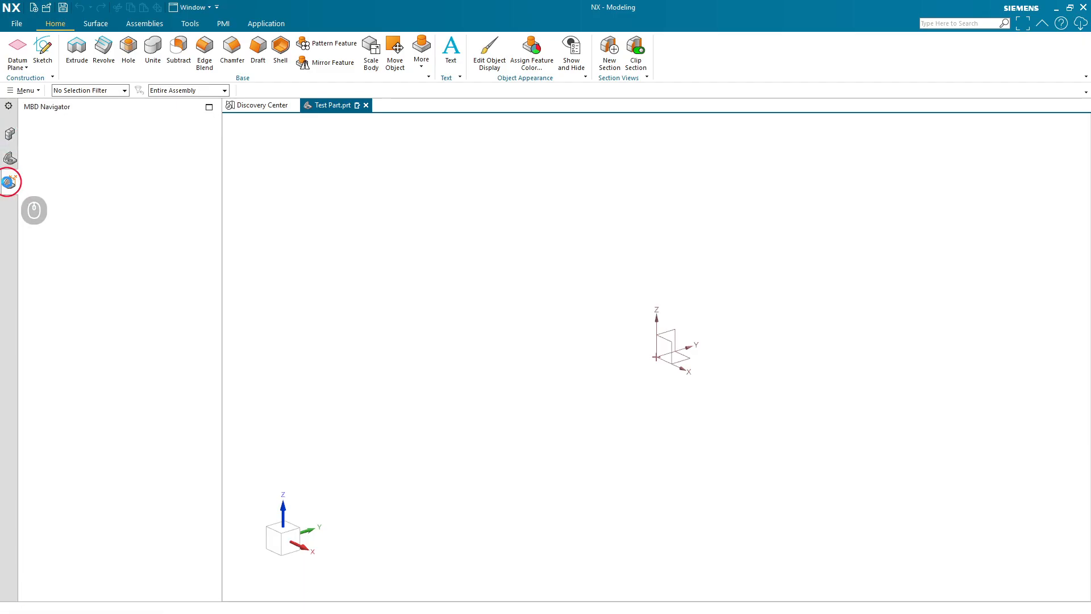
{"action": "left_click", "coordinate": [10, 159]}
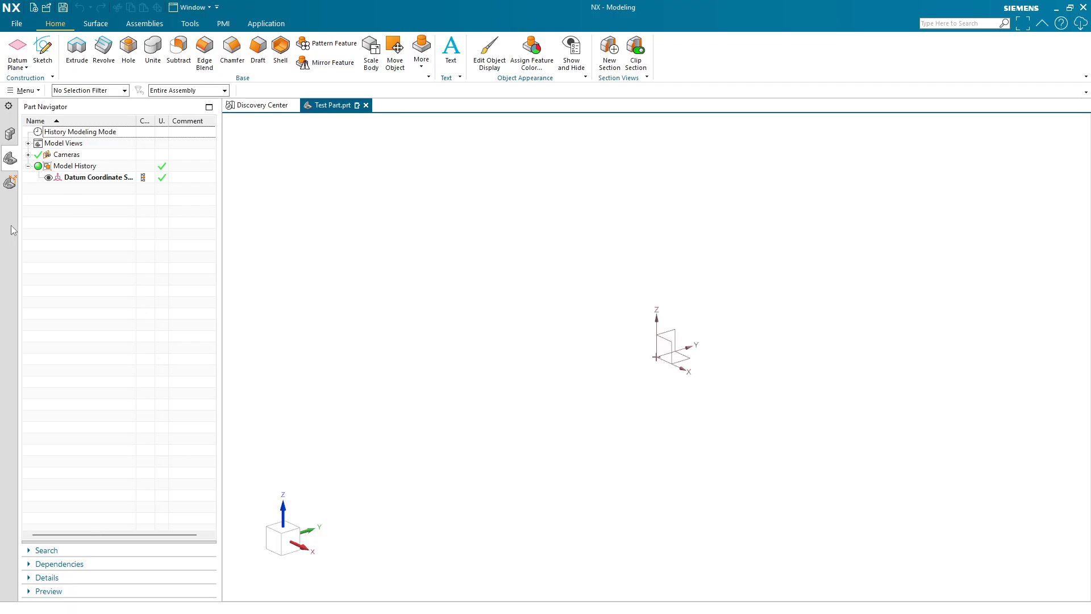
- Remove the MBD Navigator from the resource bar and then add it back
{"action": "right_click", "coordinate": [10, 251]}
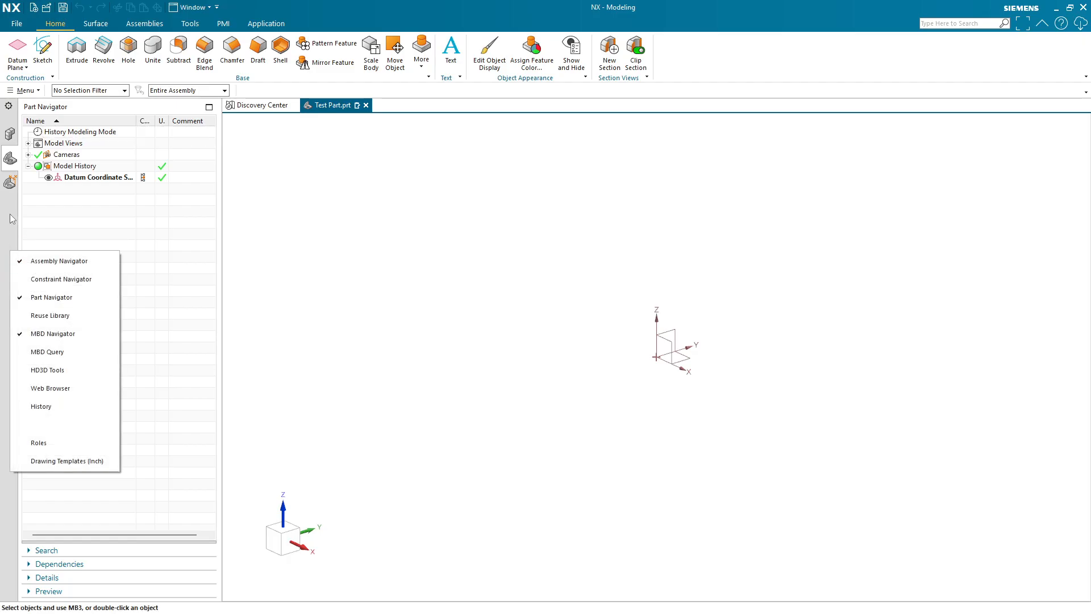
{"action": "left_click", "coordinate": [61, 337]}
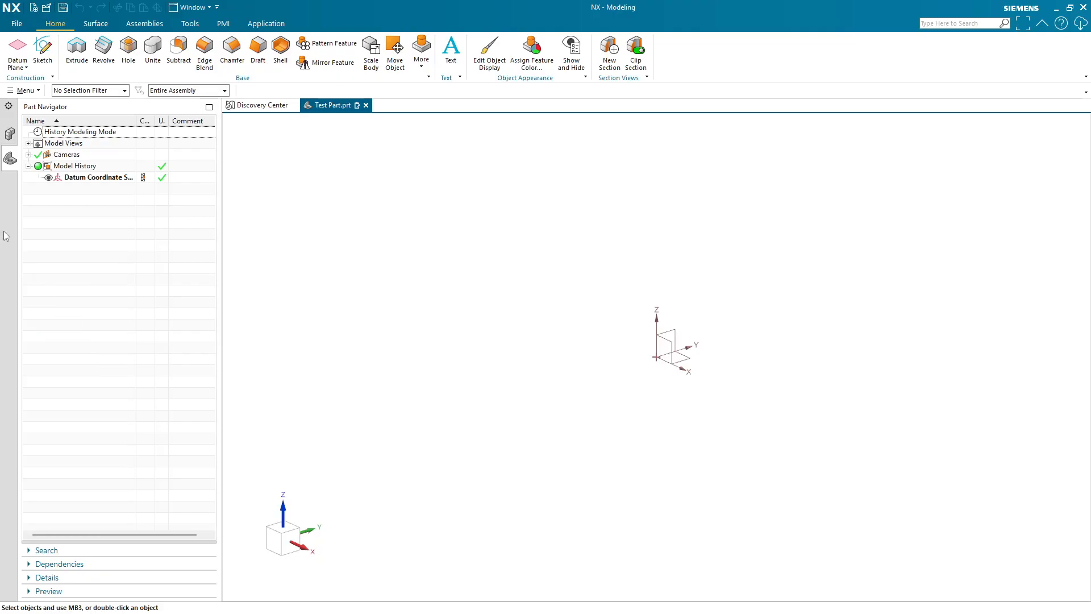
{"action": "right_click", "coordinate": [7, 233]}
{"action": "left_click", "coordinate": [62, 317]}
- Add the Constraint Navigator to the resource bar and then remove it again
{"action": "right_click", "coordinate": [7, 234]}
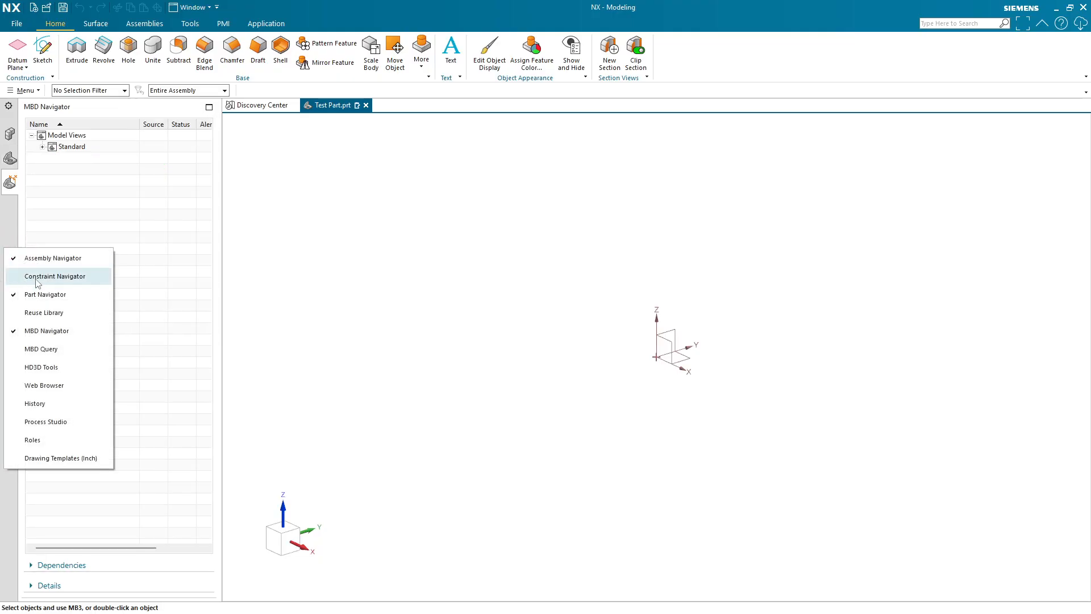
{"action": "left_click", "coordinate": [32, 263]}
{"action": "right_click", "coordinate": [12, 261]}
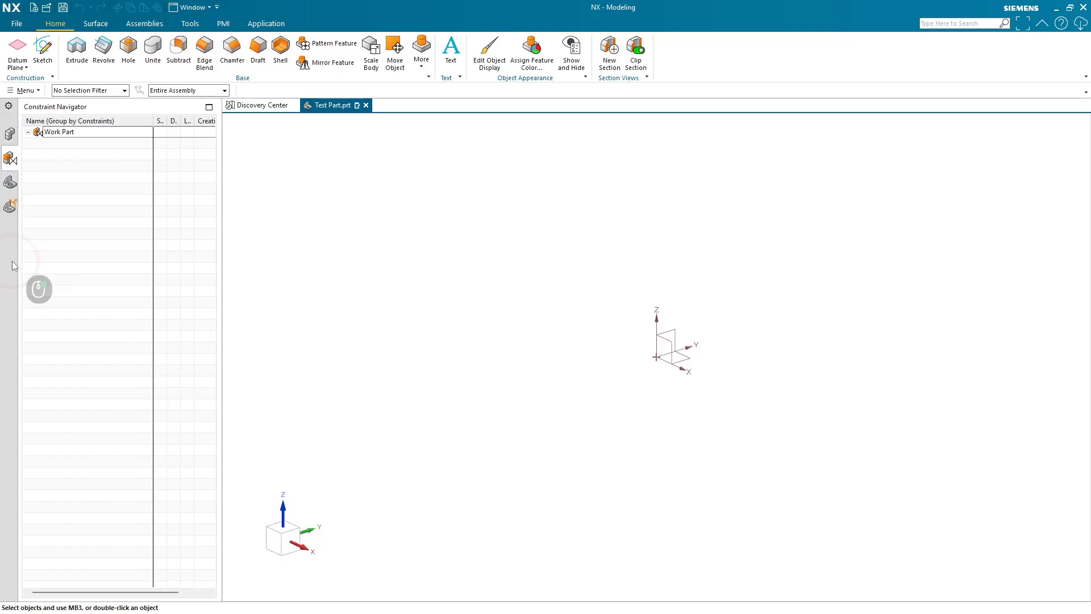
{"action": "left_click", "coordinate": [44, 291]}
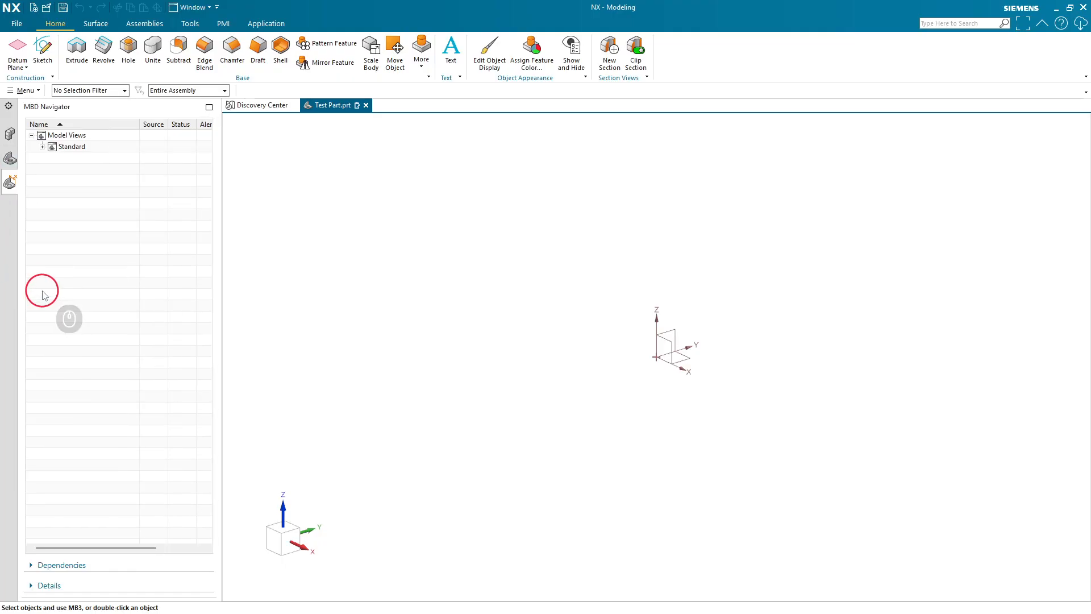
- Return to the Part Navigator, then add the Web Browser to the resource bar and remove it again
{"action": "left_click", "coordinate": [12, 162]}
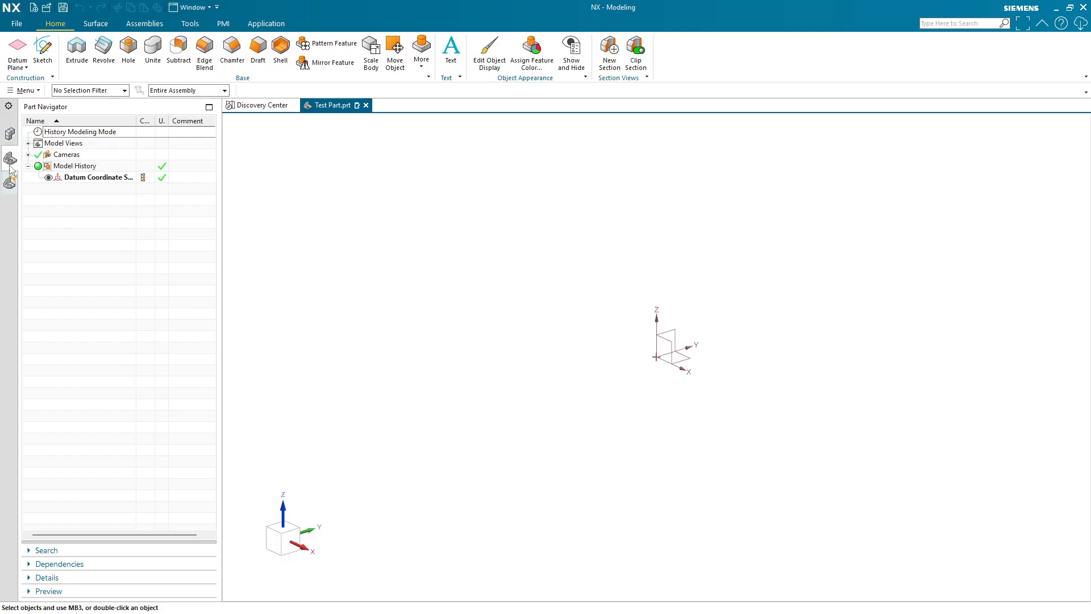
{"action": "right_click", "coordinate": [12, 228]}
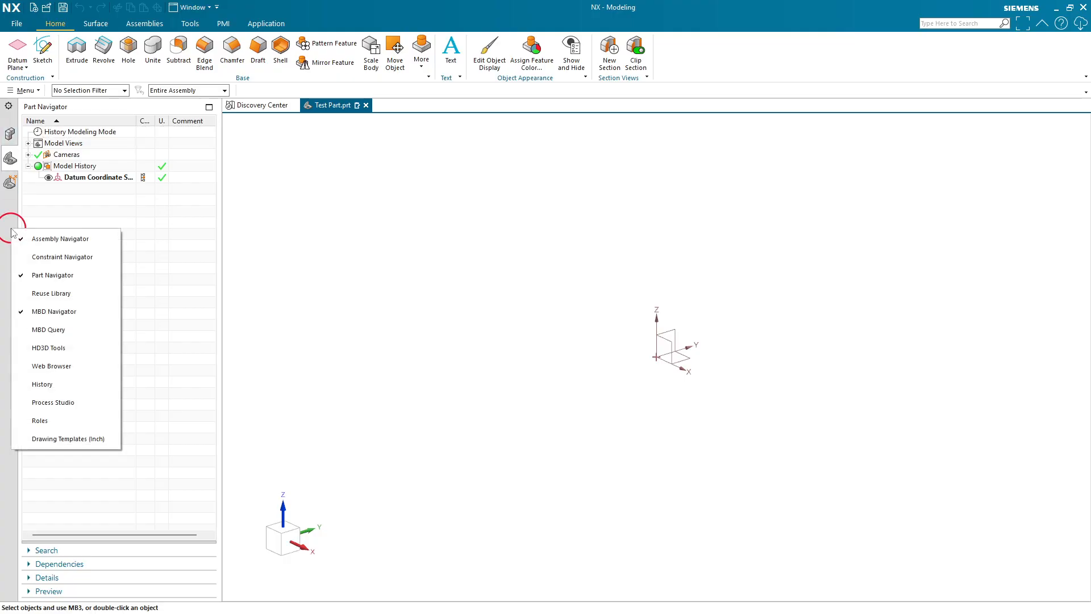
{"action": "left_click", "coordinate": [49, 371]}
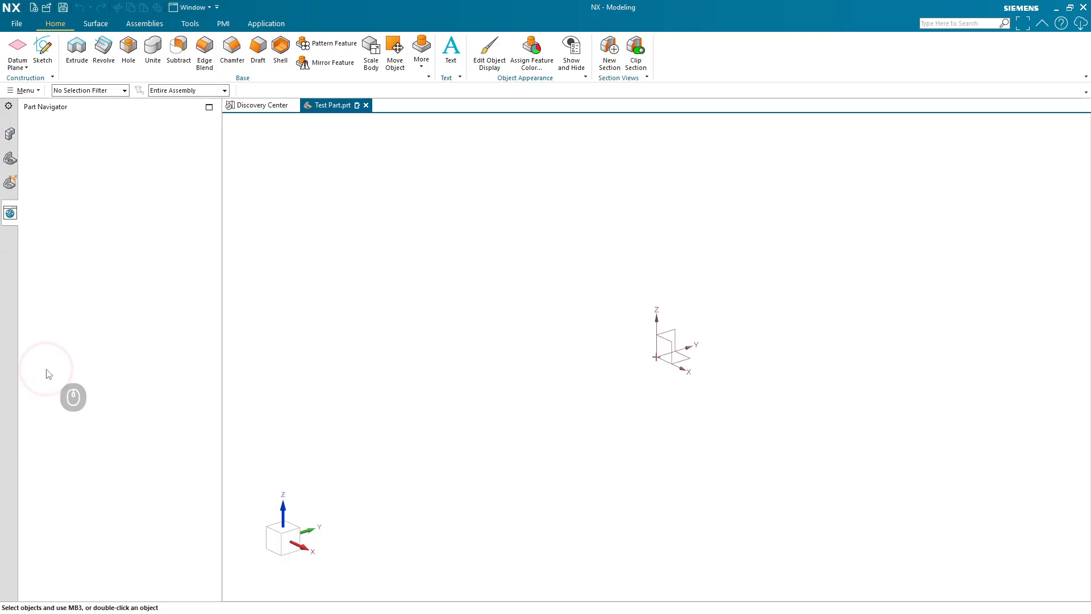
{"action": "right_click", "coordinate": [13, 236]}
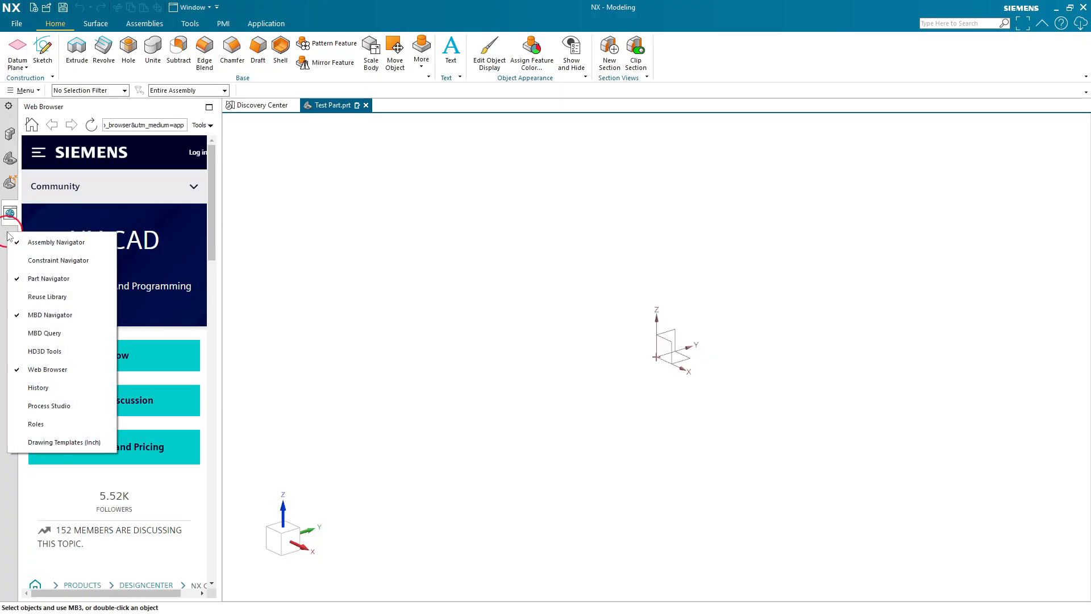
{"action": "left_click", "coordinate": [50, 369]}
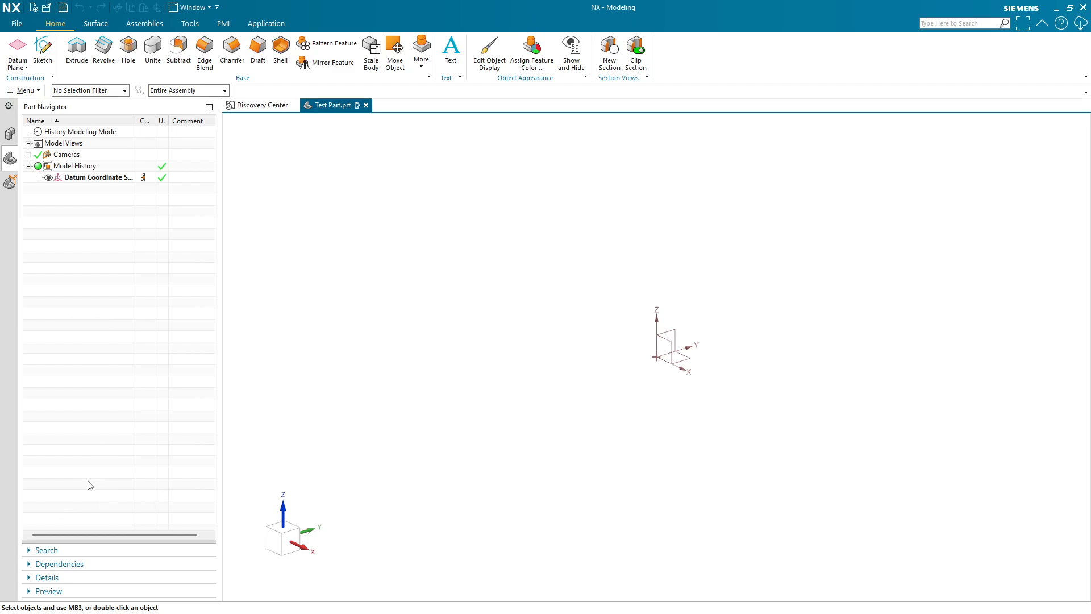
- Expand and collapse the Part Navigator's Preview, Details, Dependencies and Search panels
{"action": "left_click", "coordinate": [68, 591]}
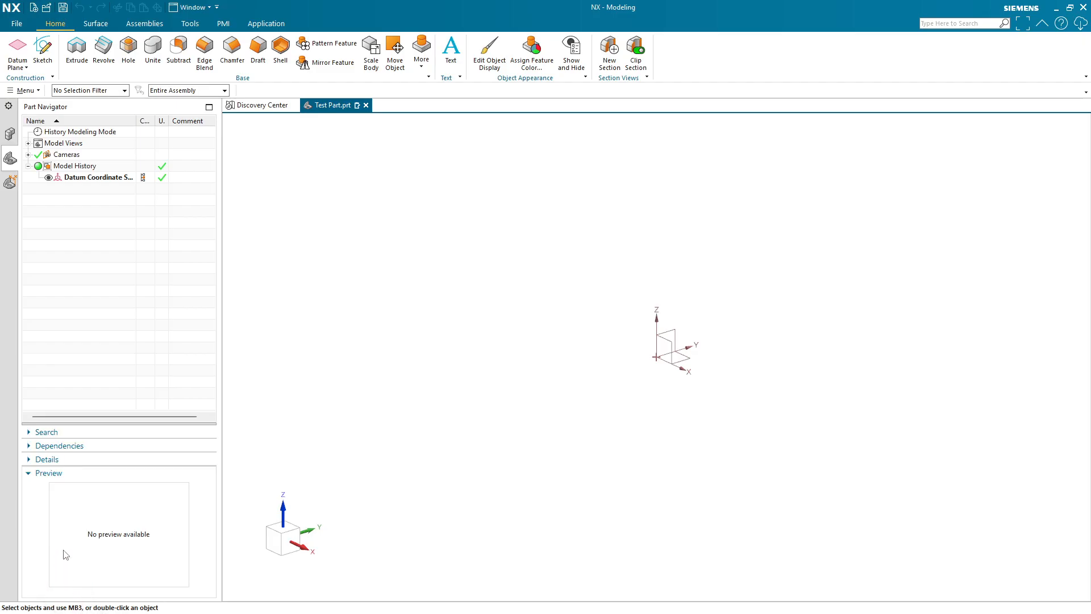
{"action": "left_click", "coordinate": [50, 474]}
{"action": "left_click", "coordinate": [55, 575]}
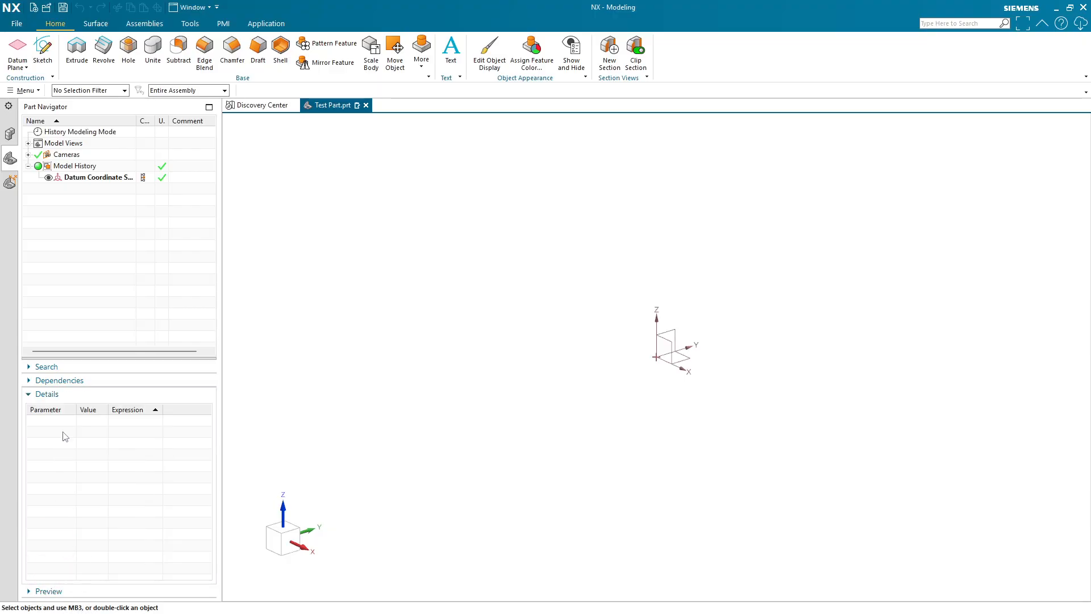
{"action": "left_click", "coordinate": [49, 400]}
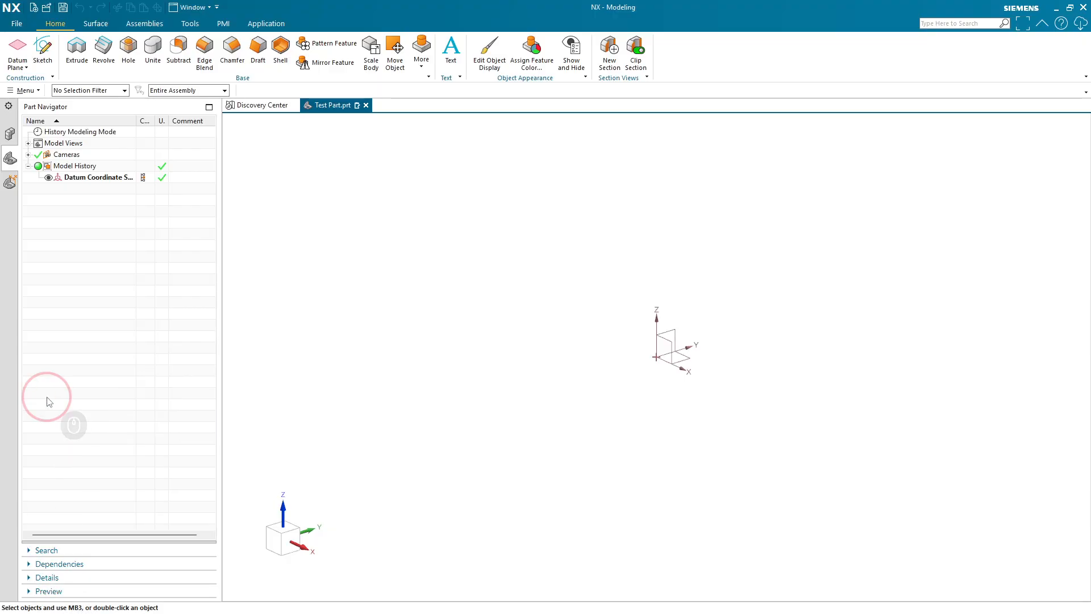
{"action": "left_click", "coordinate": [54, 563]}
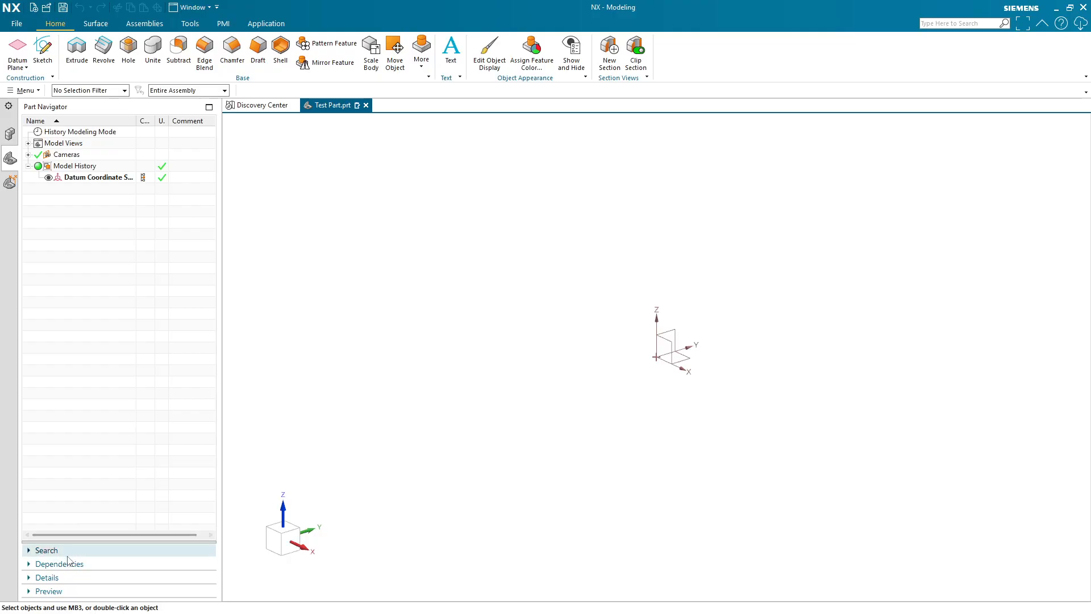
{"action": "left_click", "coordinate": [70, 550]}
{"action": "left_click", "coordinate": [62, 502]}
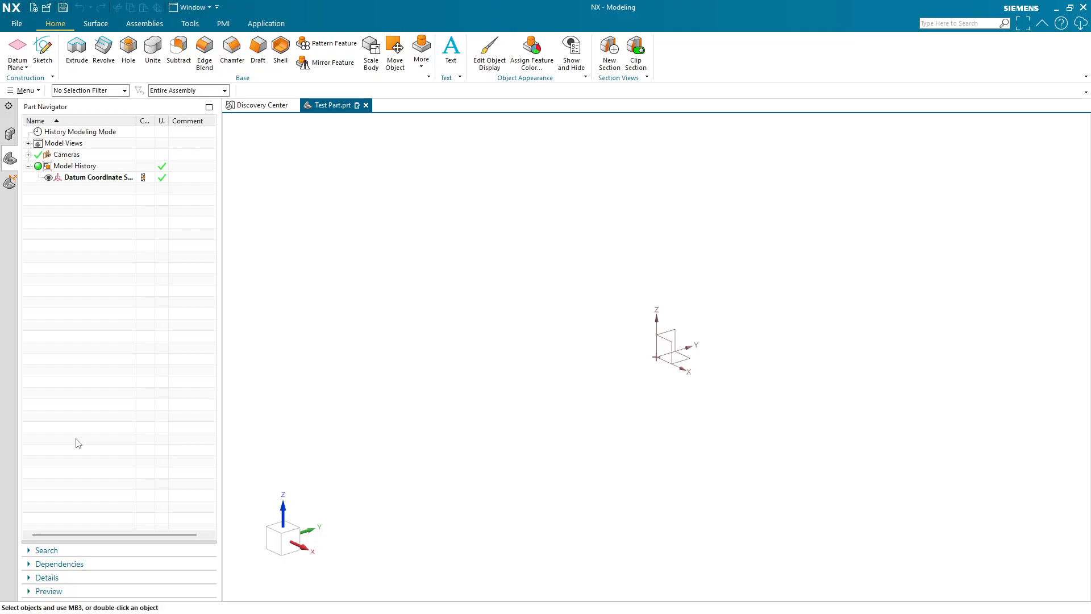
- Close the Discovery Center tab
{"action": "left_click", "coordinate": [294, 106]}
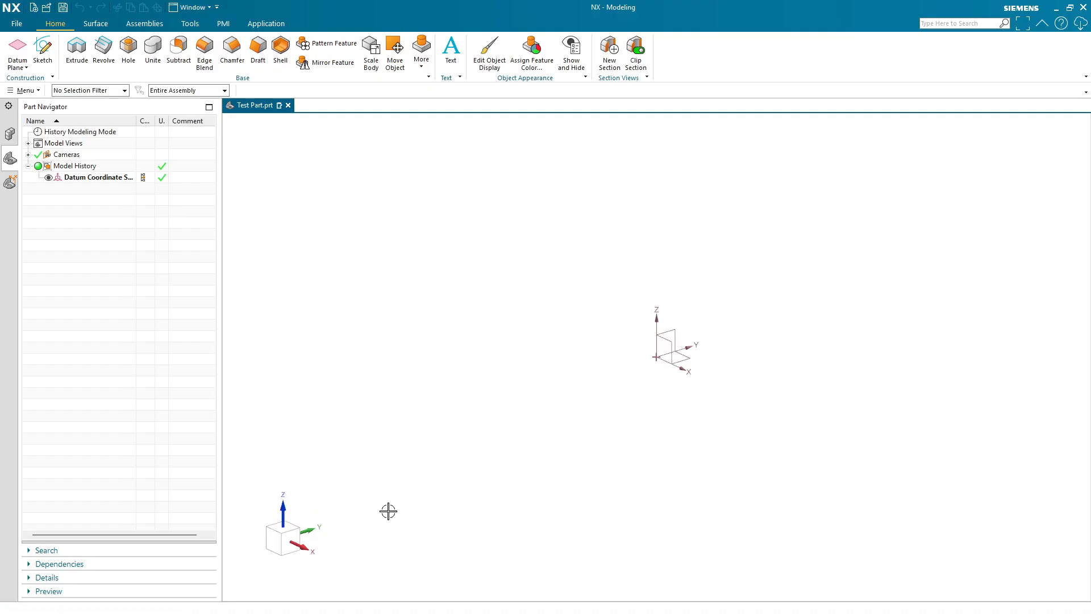
- Orbit the model view, orient it perpendicular to a face of the view triad, and pan the view
{"action": "middle_click", "coordinate": [444, 336]}
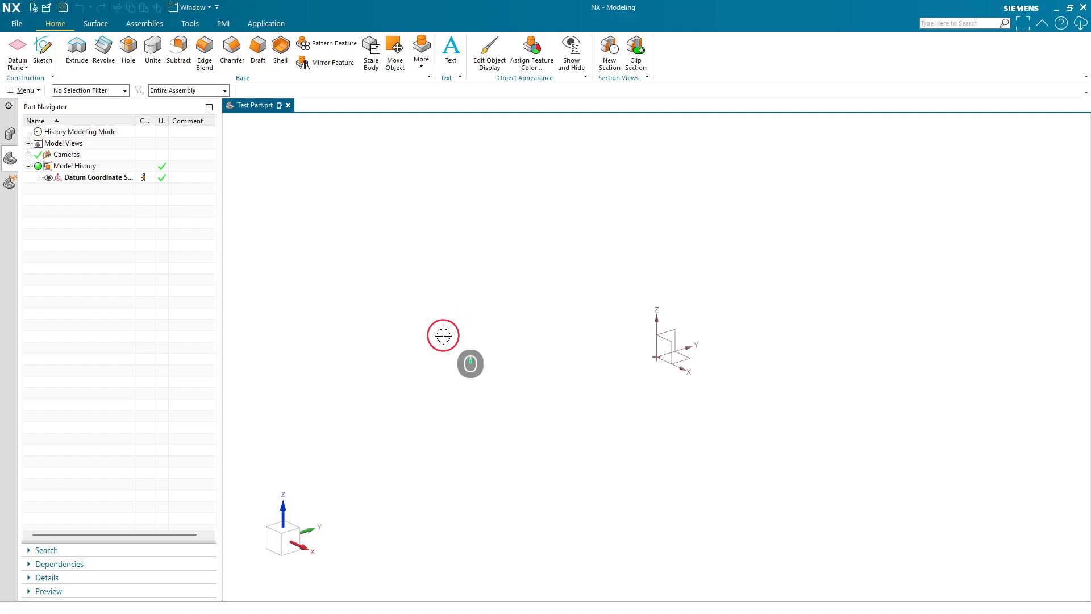
{"action": "middle_click_drag", "start_coordinate": [443, 336], "coordinate": [488, 346]}
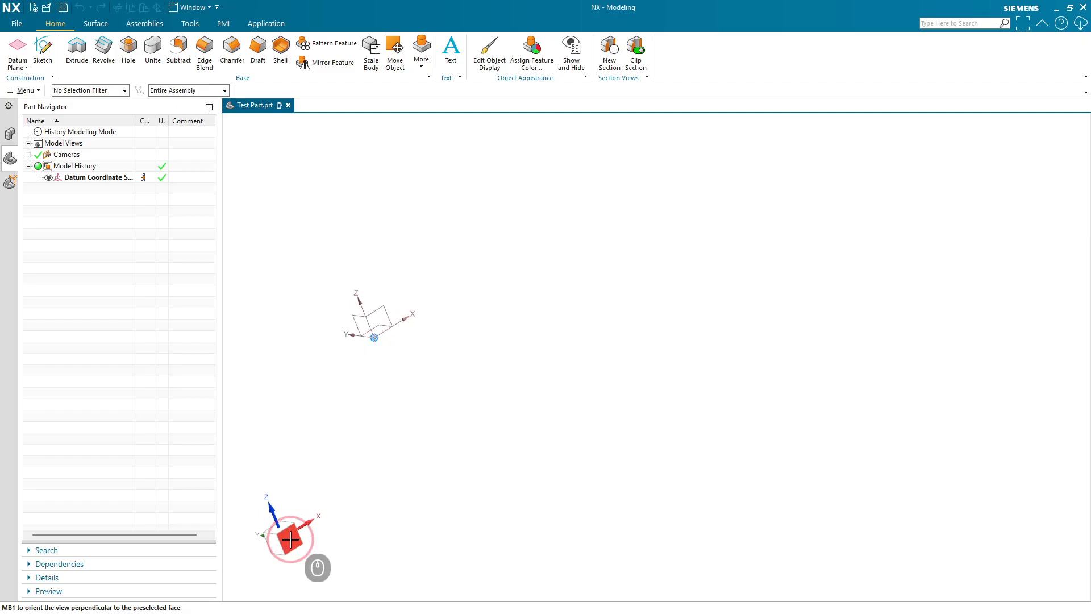
{"action": "left_click", "coordinate": [290, 540]}
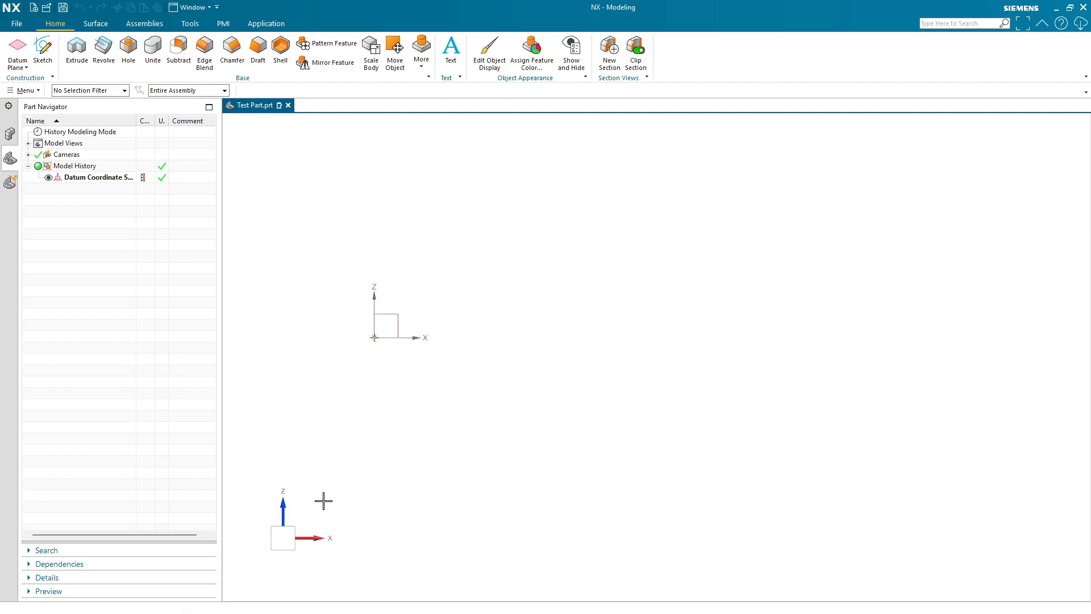
{"action": "middle_click_drag", "start_coordinate": [286, 538], "coordinate": [326, 499]}
{"action": "left_click", "coordinate": [278, 538]}
{"action": "left_click", "coordinate": [289, 549]}
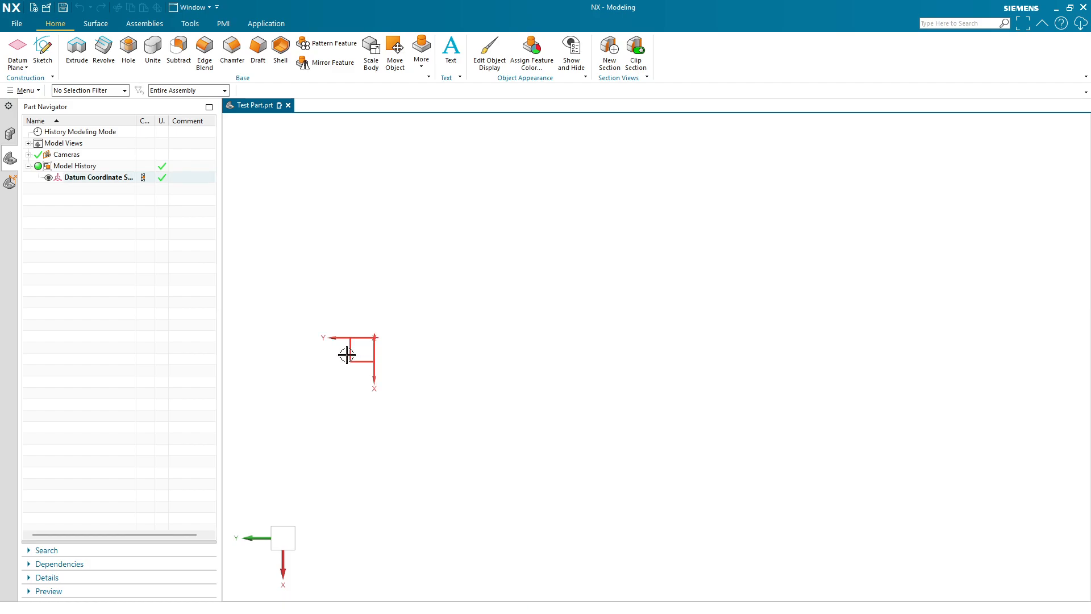
{"action": "middle_click_drag", "start_coordinate": [440, 288], "coordinate": [406, 368], "text": "shift"}
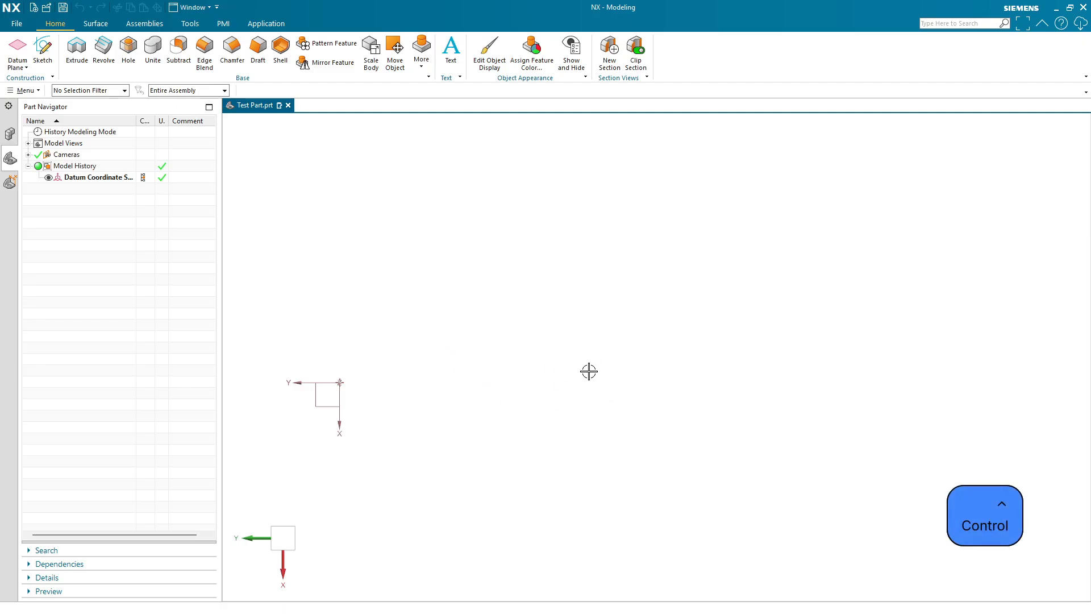
- Fit the view and switch between the trimetric and isometric orientations, orbiting in between
{"action": "key", "text": "ctrl+f"}
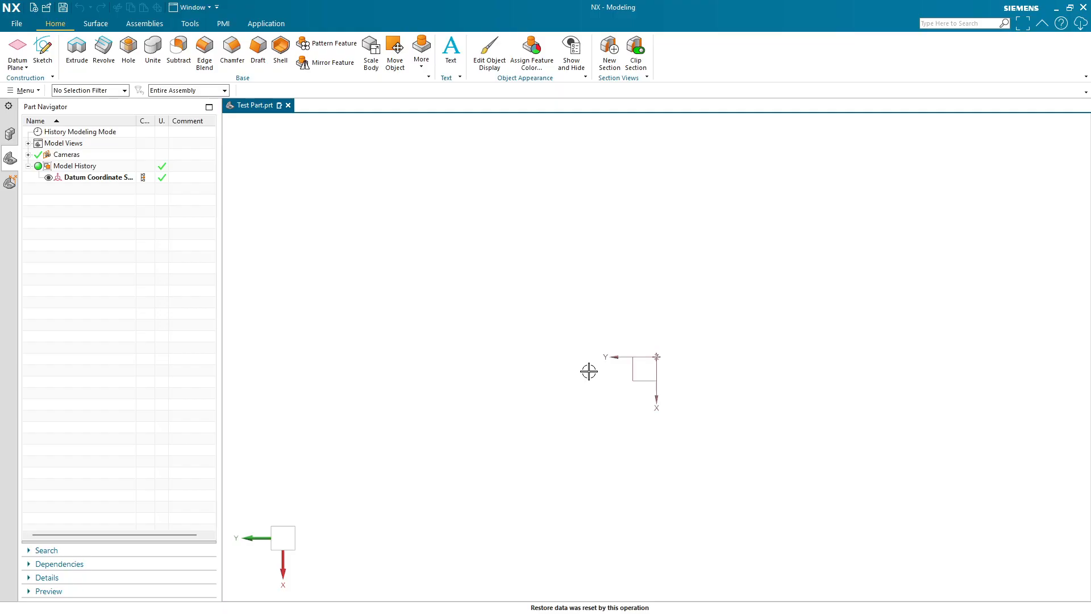
{"action": "key", "text": "Home"}
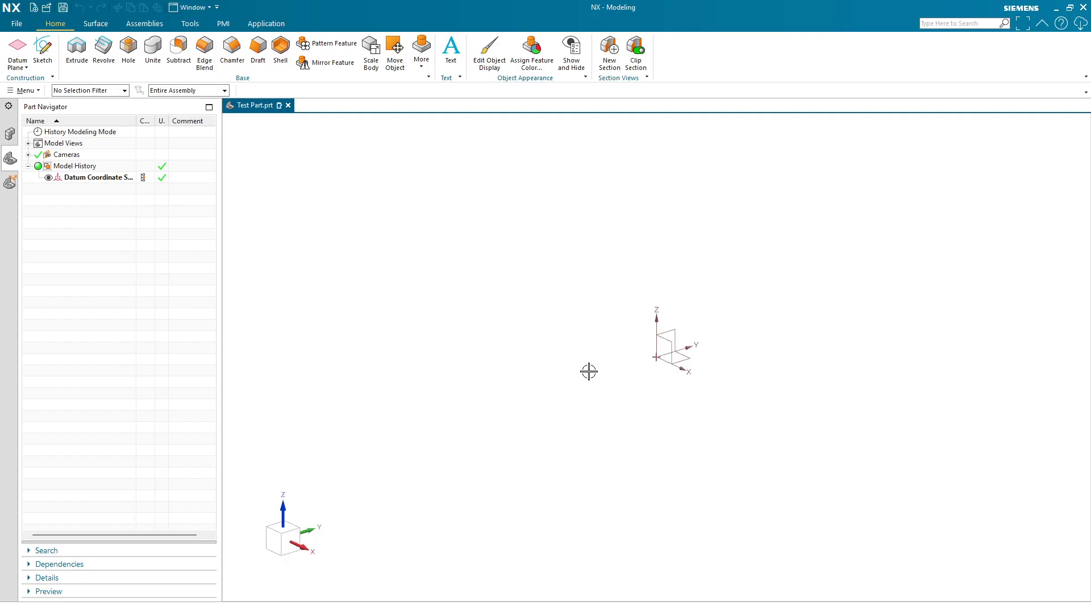
{"action": "key", "text": "End"}
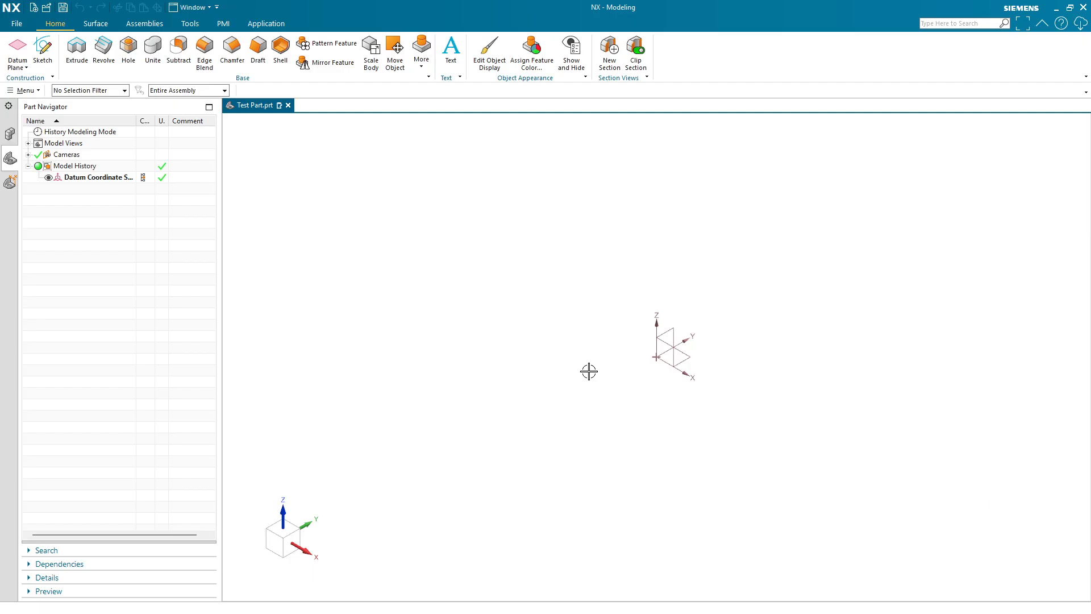
{"action": "middle_click_drag", "start_coordinate": [522, 381], "coordinate": [642, 318]}
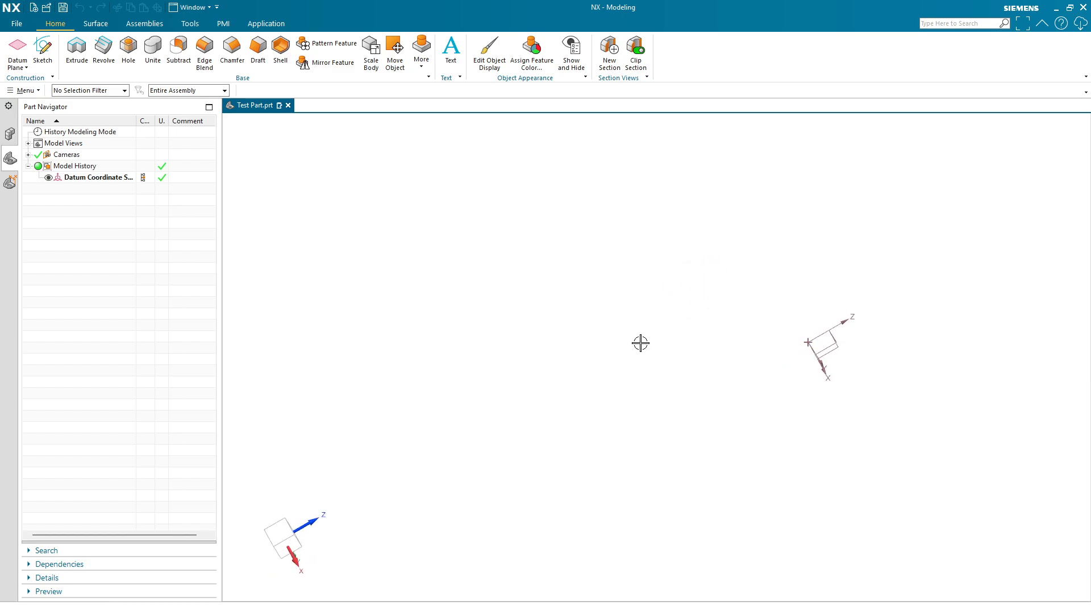
{"action": "key", "text": "End"}
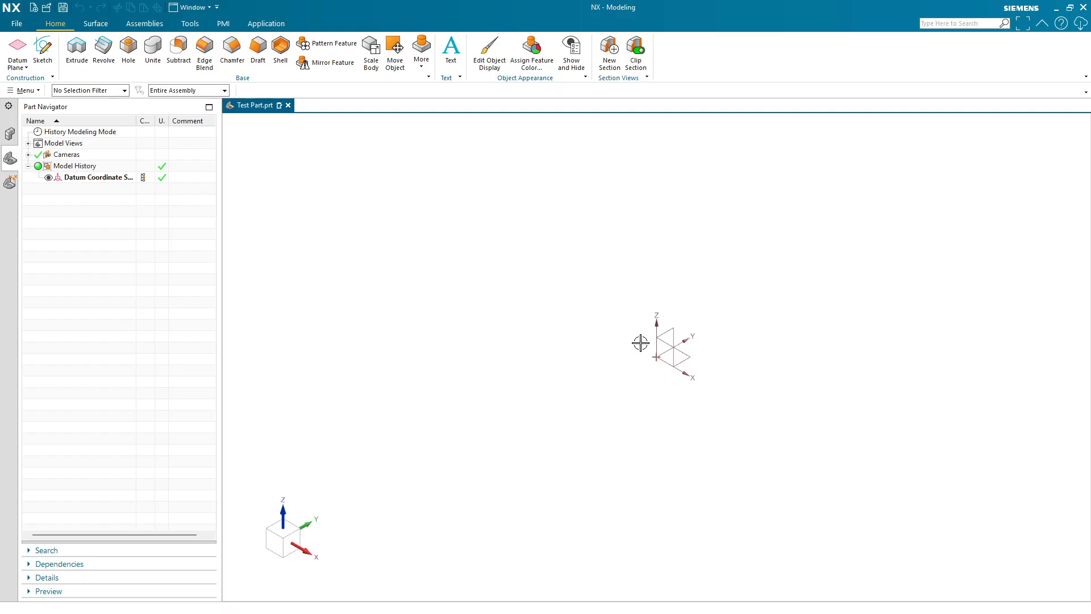
{"action": "key", "text": "Home"}
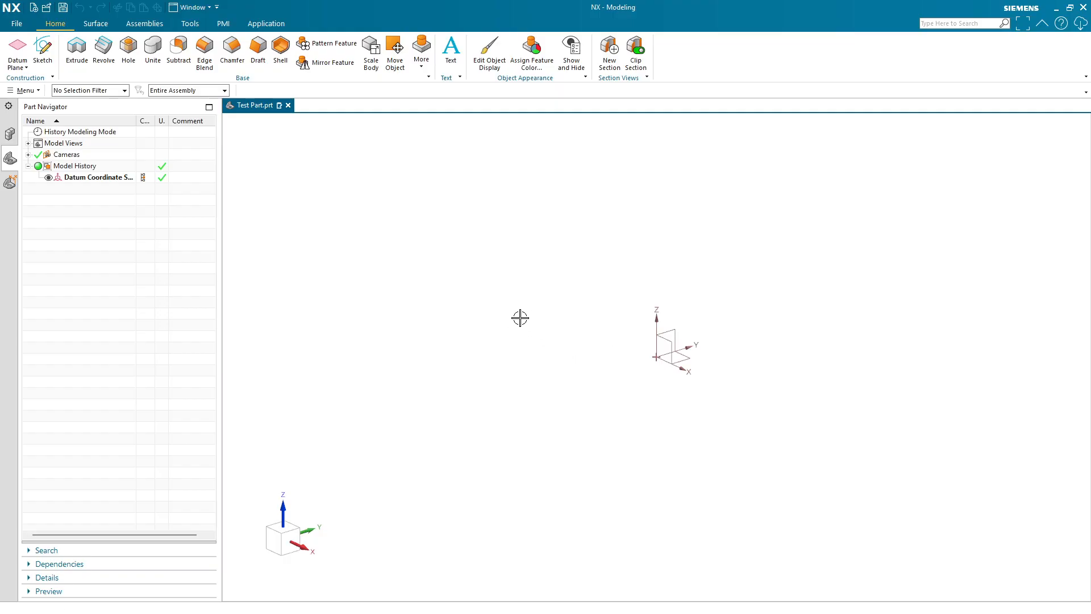
- Expand the Model Views list and activate the Top, Left, Isometric and Front model views in turn
{"action": "left_click", "coordinate": [29, 144]}
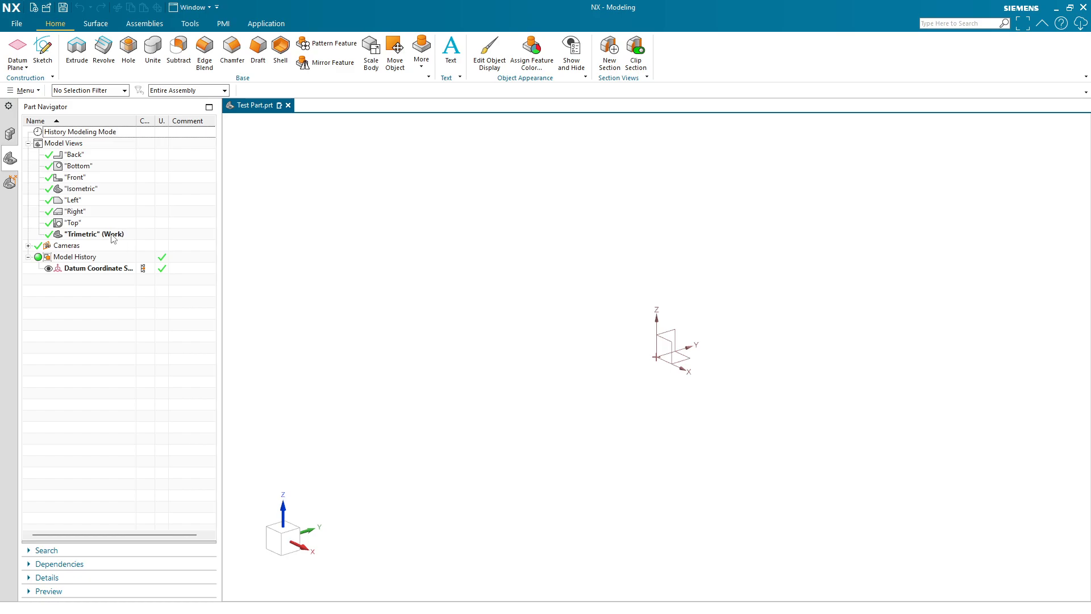
{"action": "double_click", "coordinate": [83, 225]}
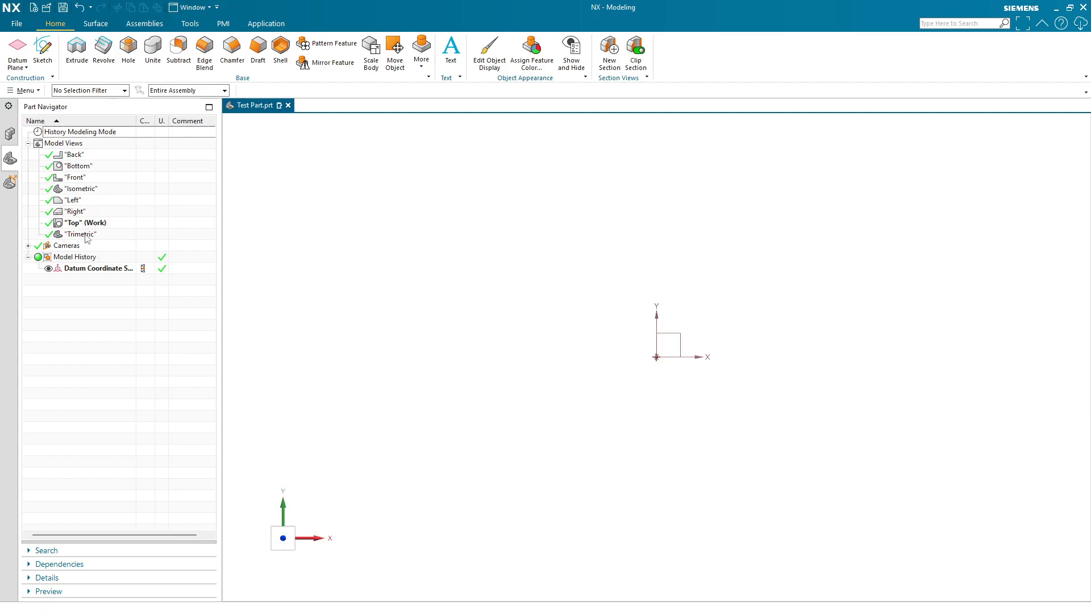
{"action": "double_click", "coordinate": [84, 200]}
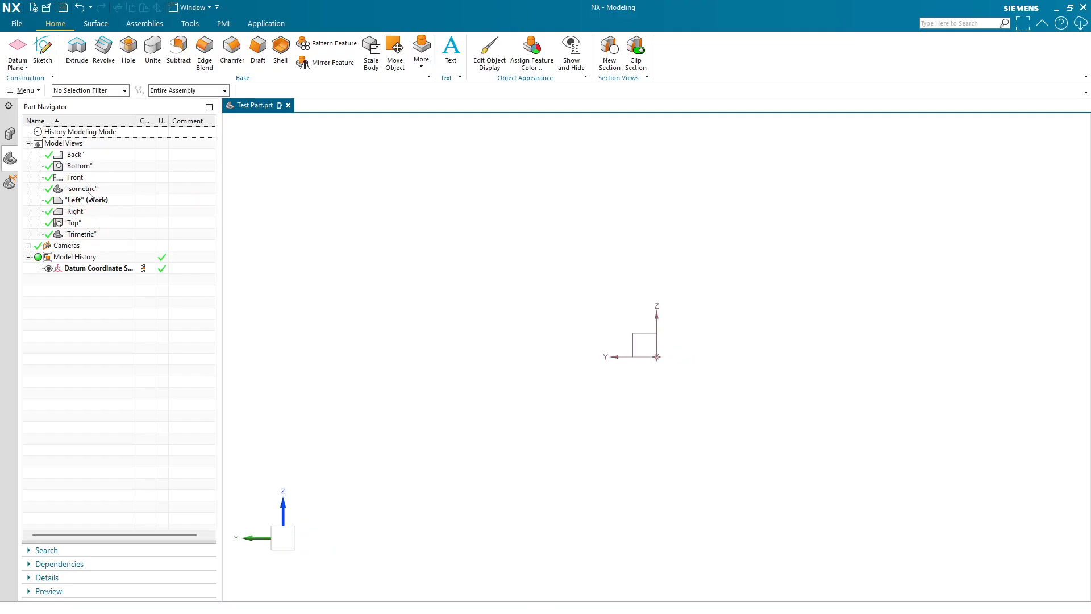
{"action": "double_click", "coordinate": [88, 191]}
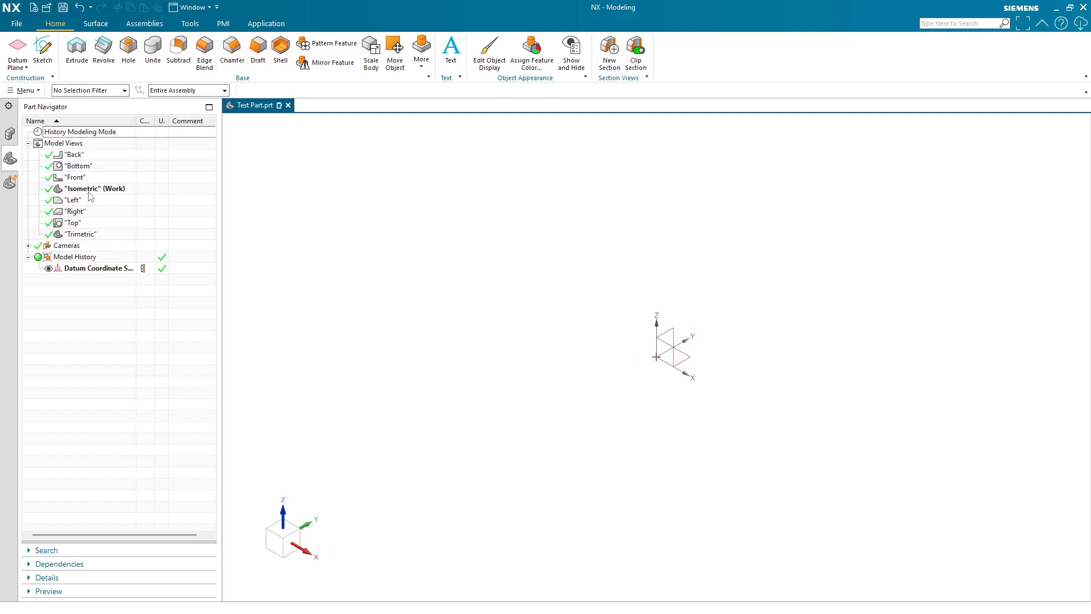
{"action": "double_click", "coordinate": [97, 177]}
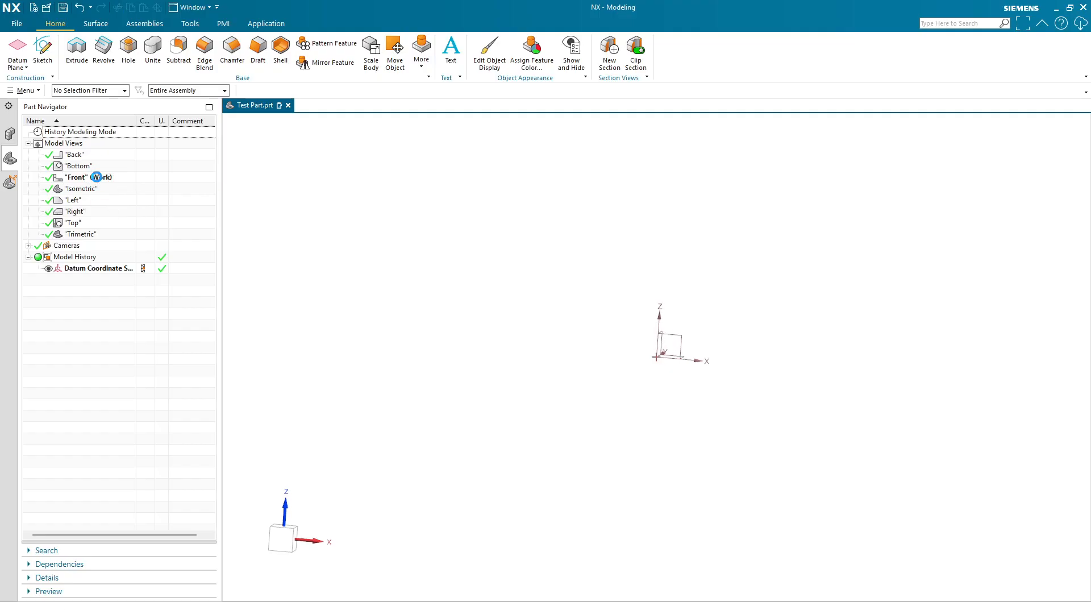
- Switch back and forth between the trimetric and isometric orientations, then activate the Trimetric model view
{"action": "key", "text": "Home"}
{"action": "key", "text": "End"}
{"action": "key", "text": "Home"}
{"action": "key", "text": "End"}
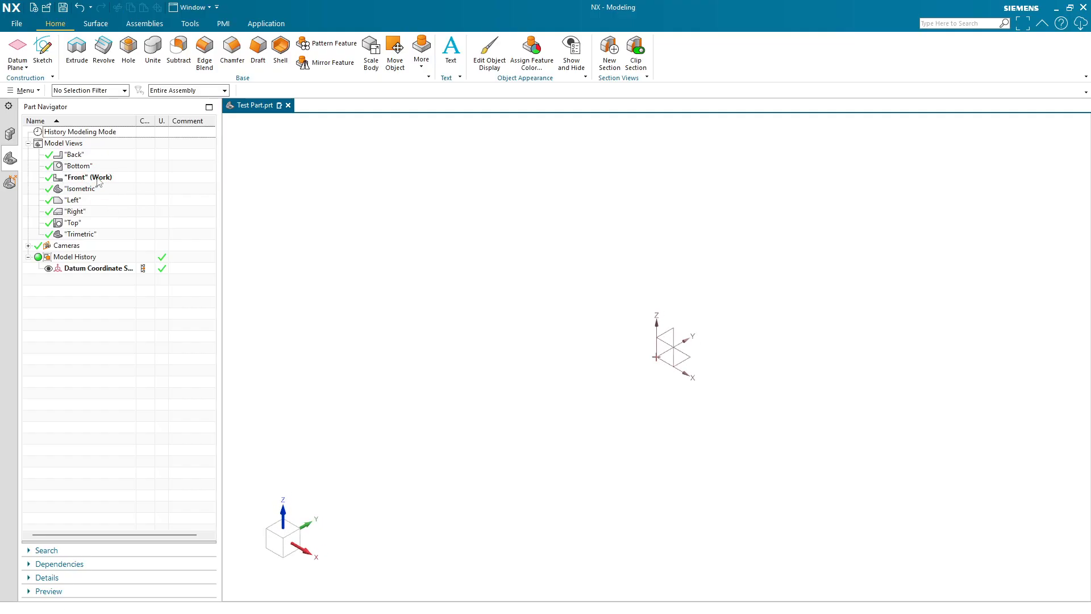
{"action": "key", "text": "Home"}
{"action": "key", "text": "End"}
{"action": "double_click", "coordinate": [78, 235]}
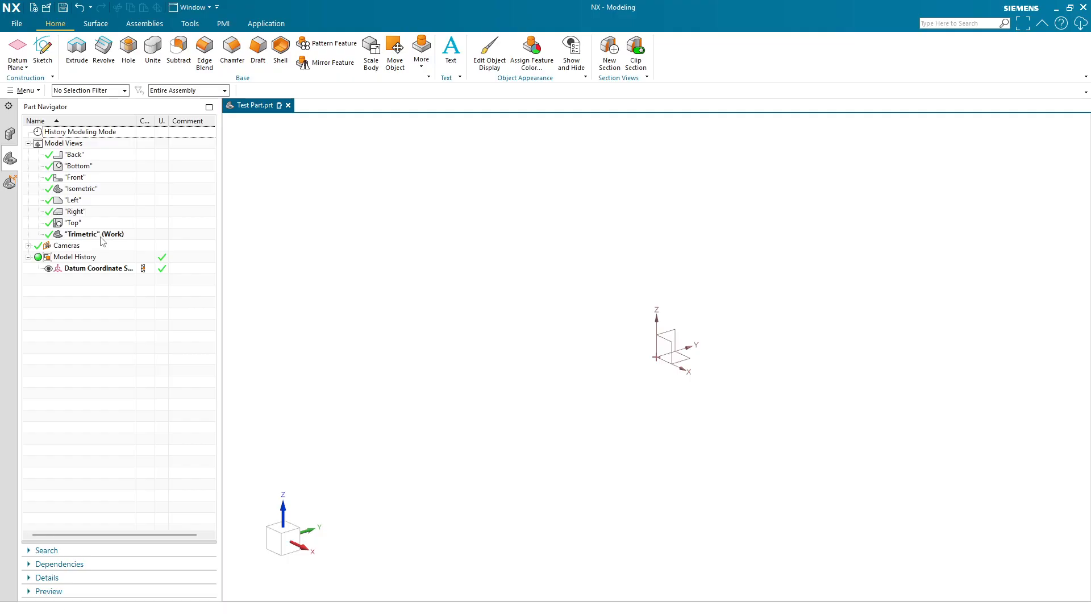
- Orbit and zoom the model view, then restore the trimetric orientation
{"action": "right_click", "coordinate": [405, 280]}
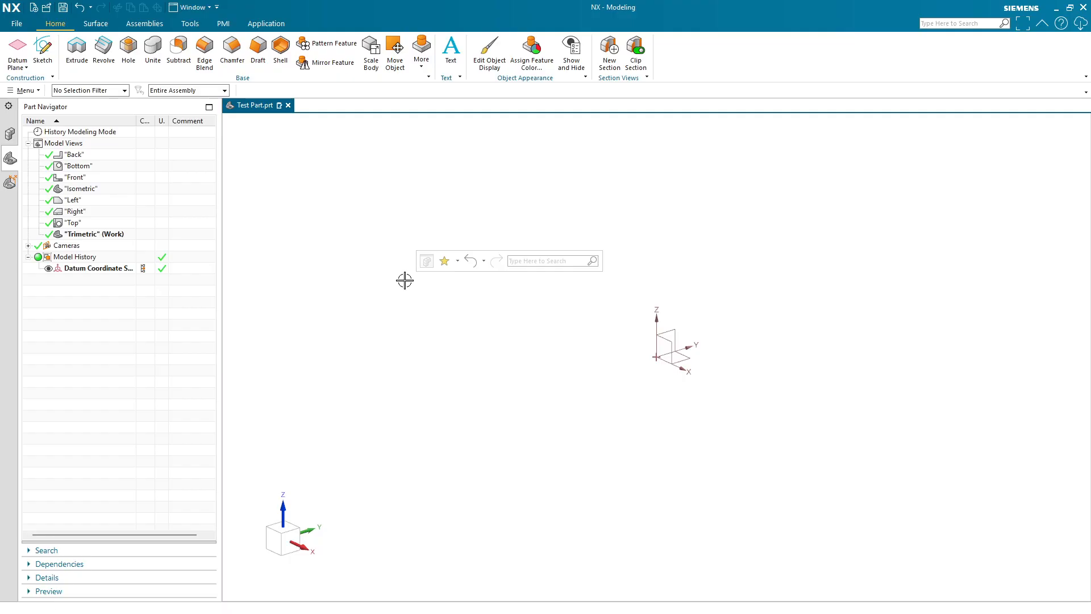
{"action": "middle_click_drag", "start_coordinate": [635, 353], "coordinate": [608, 389]}
{"action": "scroll", "coordinate": [628, 394], "scroll_direction": "down", "scroll_amount": 1}
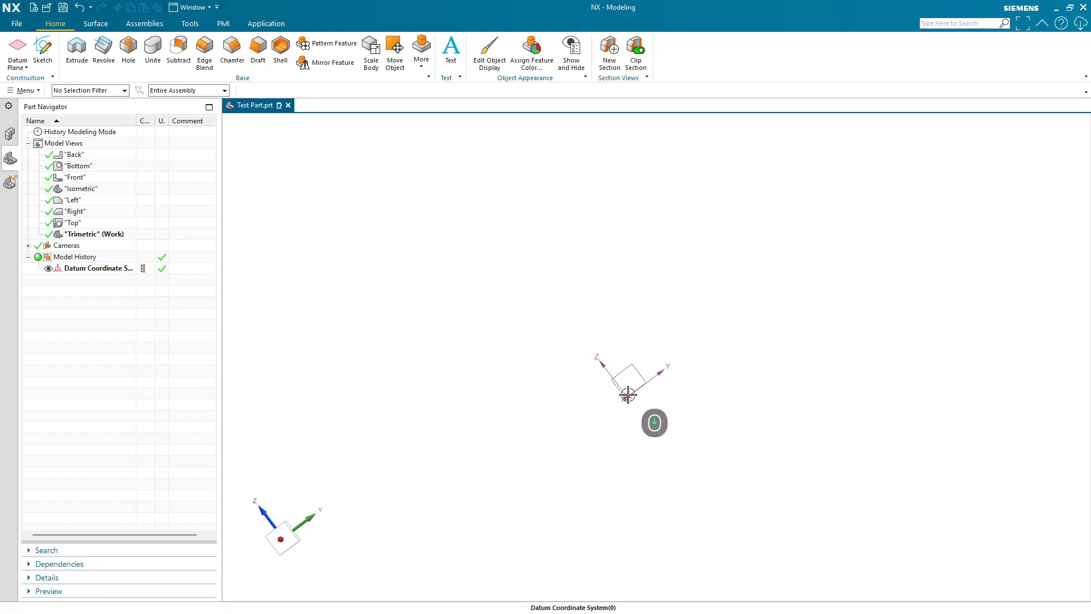
{"action": "key", "text": "Home"}
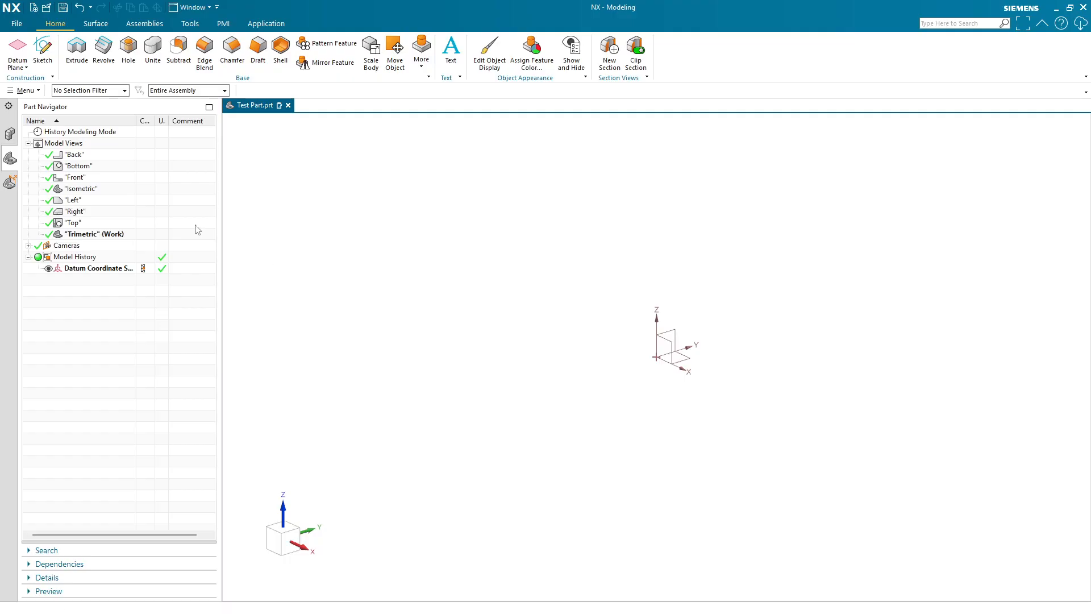
- Start the Sketch command, move the Create Sketch dialog beside the view and open its dialog options menu
{"action": "left_click", "coordinate": [43, 51]}
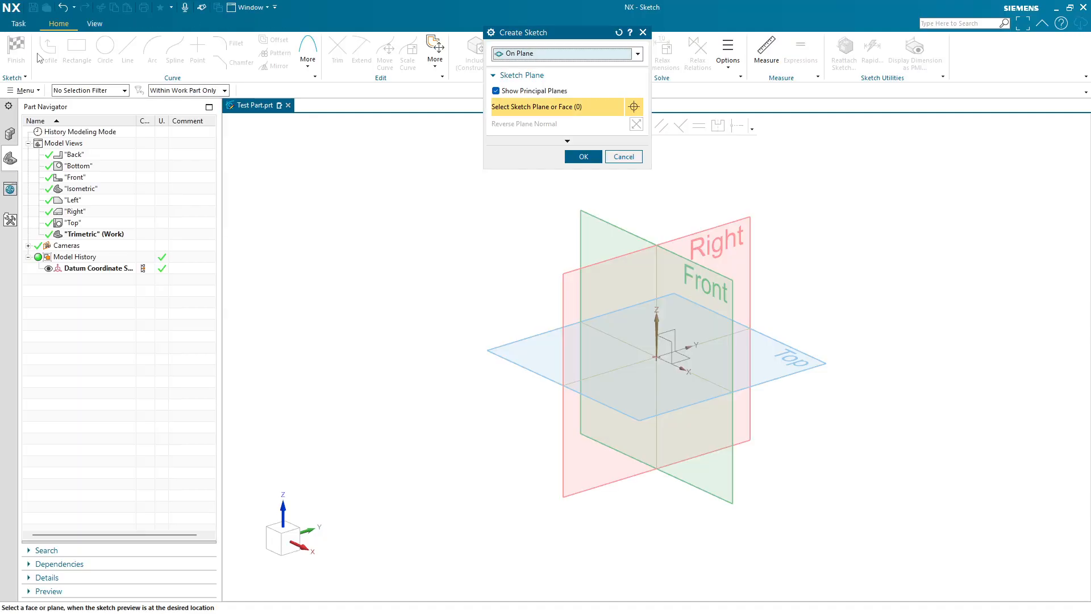
{"action": "mouse_move", "coordinate": [571, 43]}
{"action": "left_mouse_down"}
{"action": "mouse_move", "coordinate": [340, 186]}
{"action": "mouse_move", "coordinate": [334, 172]}
{"action": "left_mouse_up"}
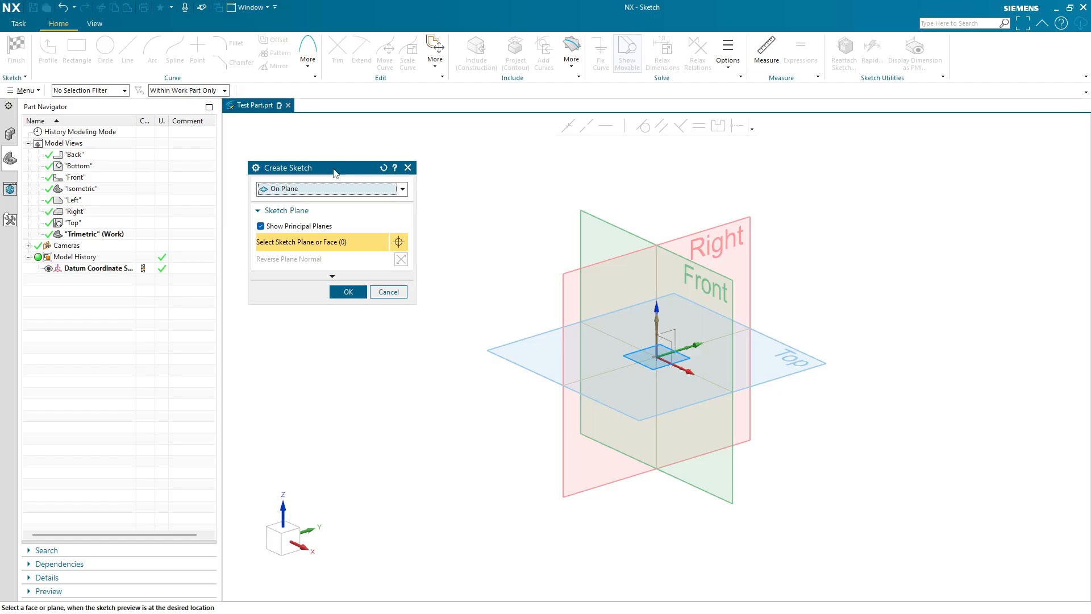
{"action": "left_click", "coordinate": [256, 168]}
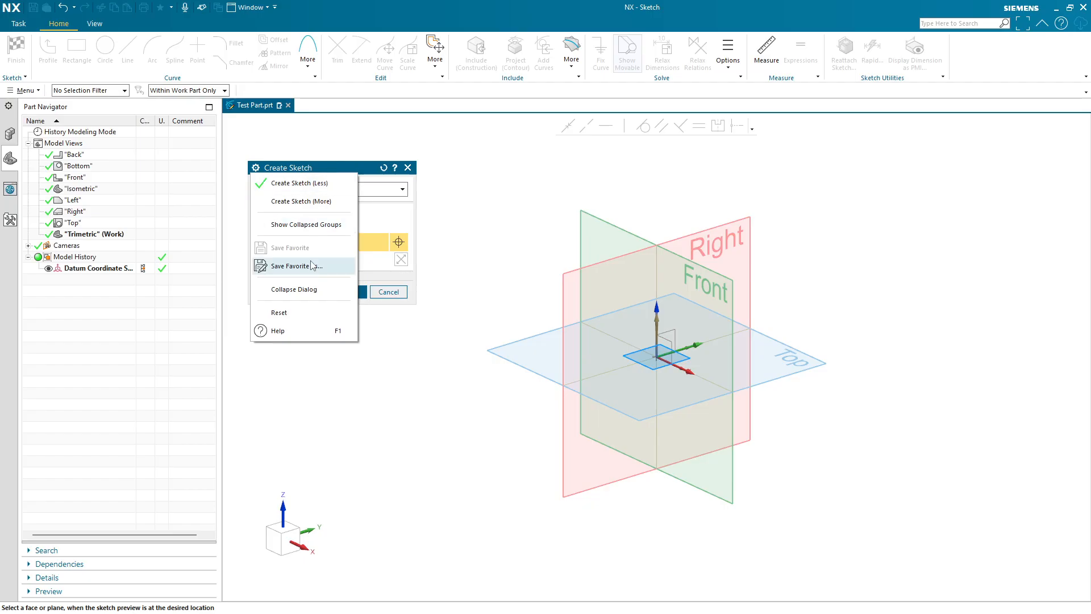
{"action": "left_click", "coordinate": [342, 169]}
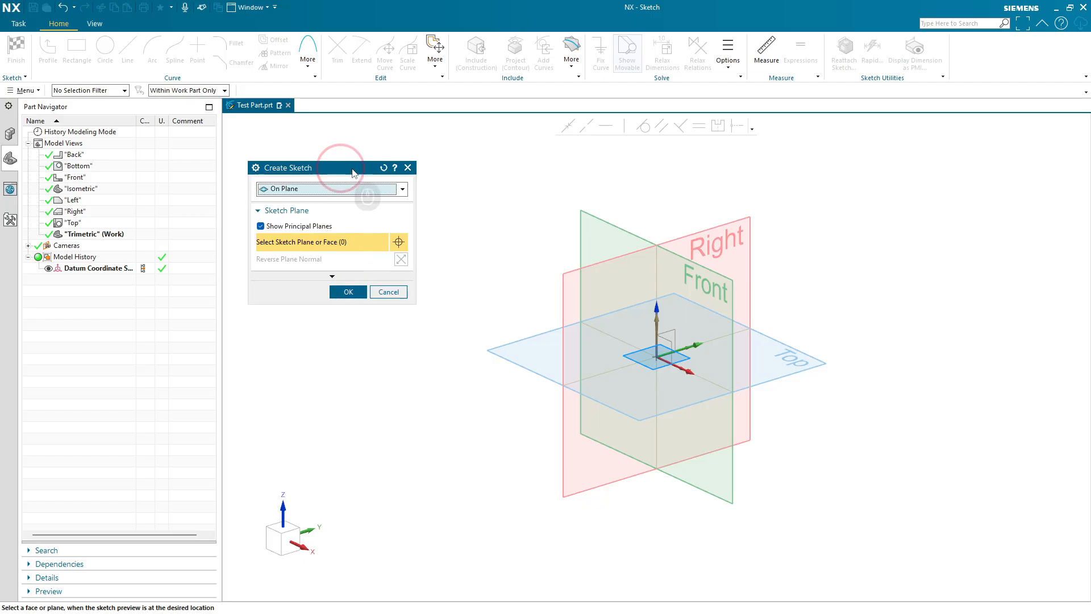
- Reset the Create Sketch dialog and open its Help page
{"action": "left_click", "coordinate": [384, 168]}
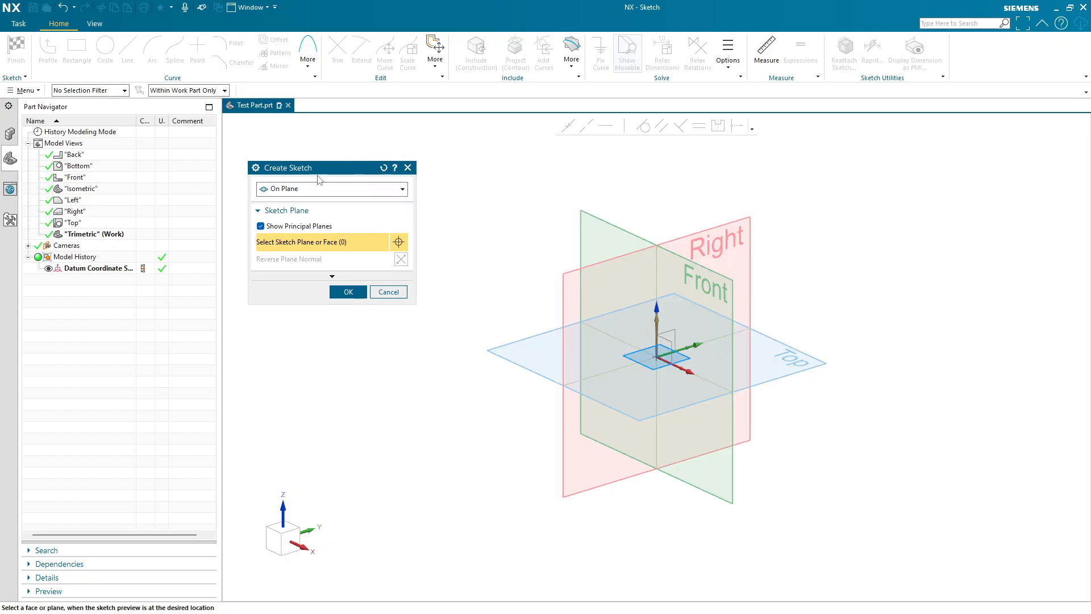
{"action": "left_click", "coordinate": [395, 169]}
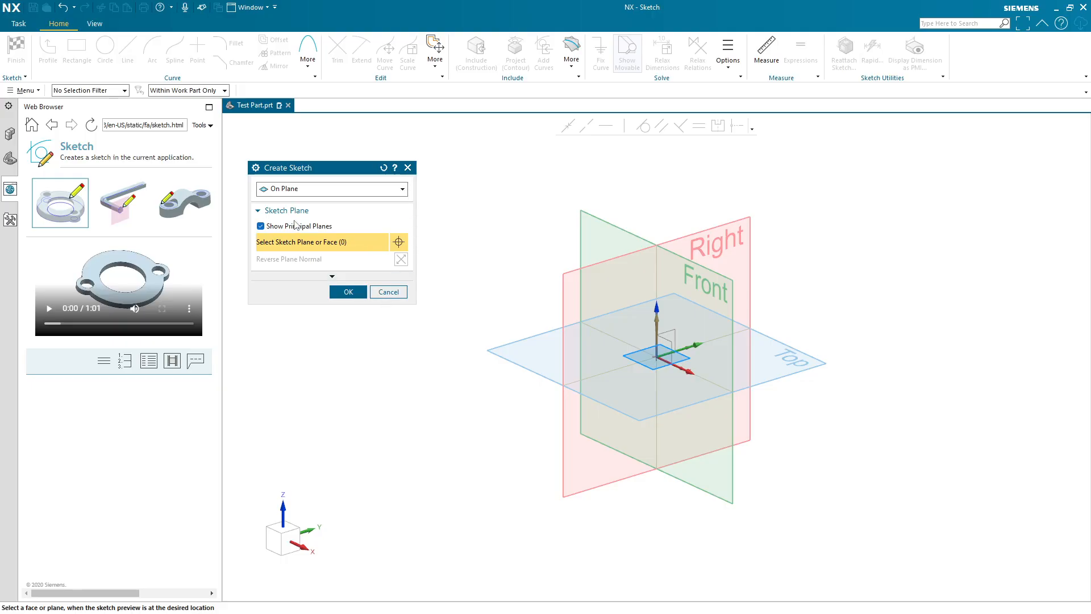
- Show the sketch type shortcuts, hide them again and keep the On Plane sketch type
{"action": "left_click", "coordinate": [337, 189]}
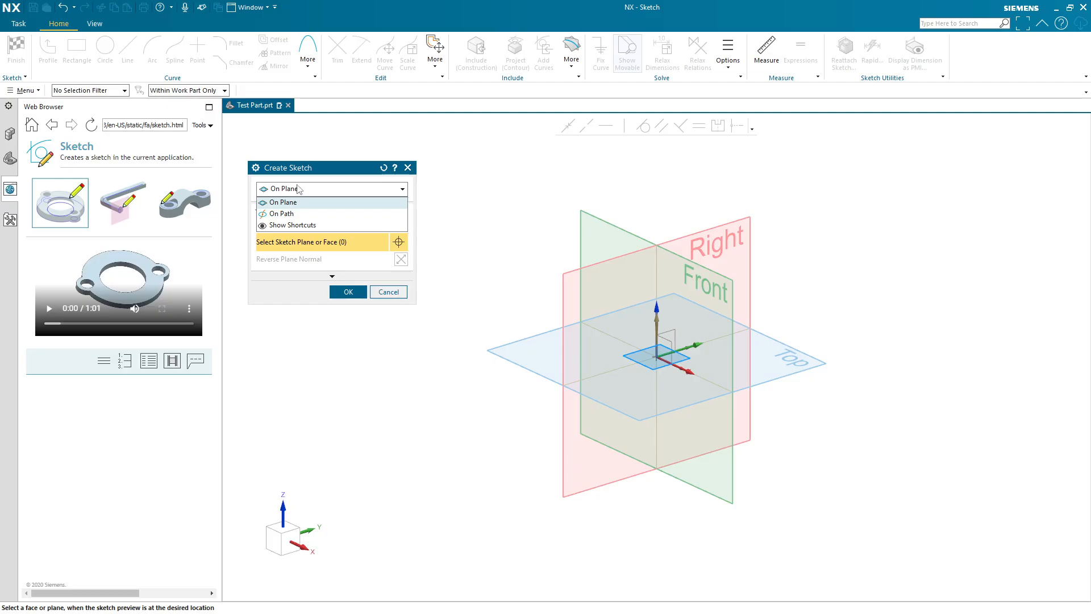
{"action": "left_click", "coordinate": [291, 226]}
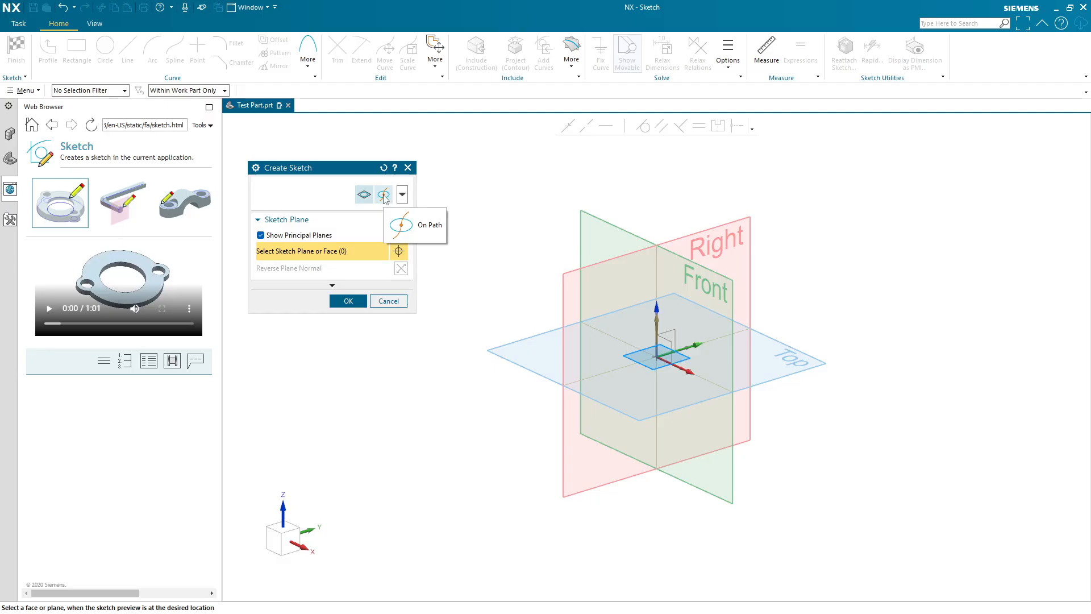
{"action": "left_click", "coordinate": [402, 194]}
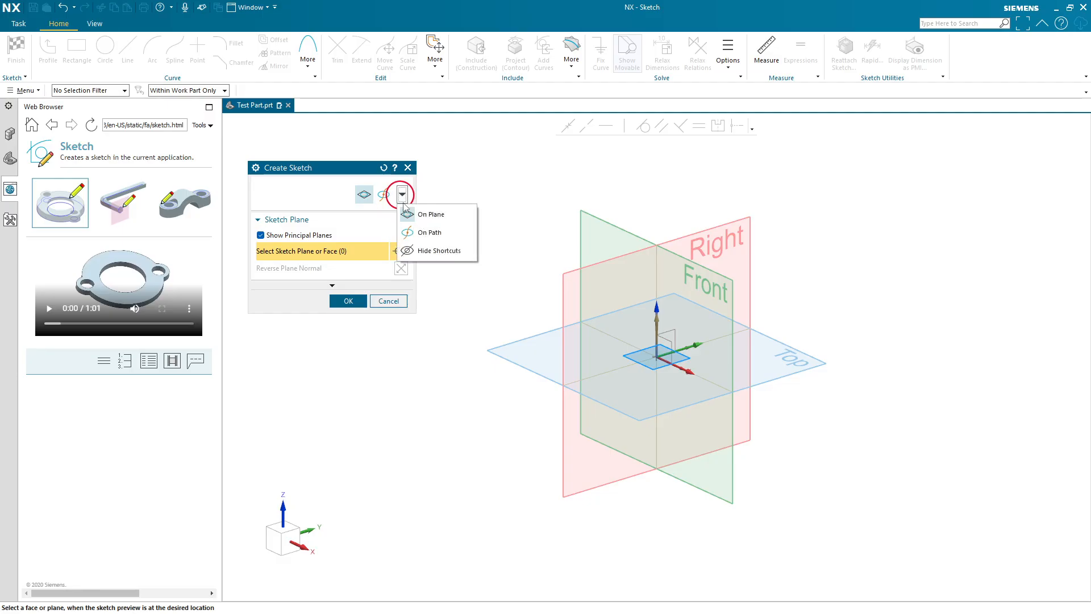
{"action": "left_click", "coordinate": [428, 248]}
{"action": "left_click", "coordinate": [402, 189]}
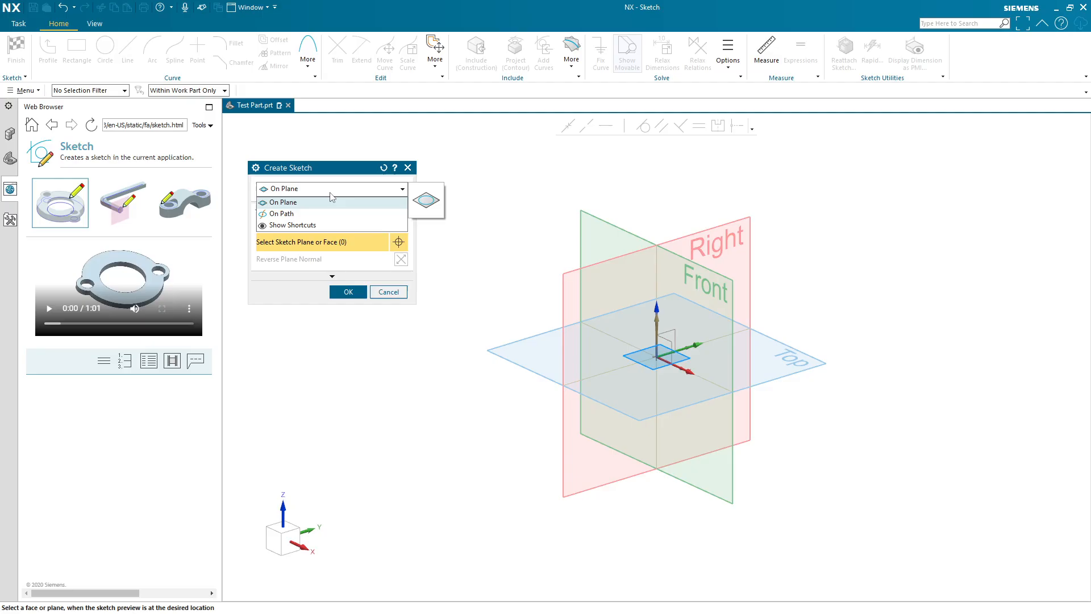
{"action": "left_click", "coordinate": [312, 203]}
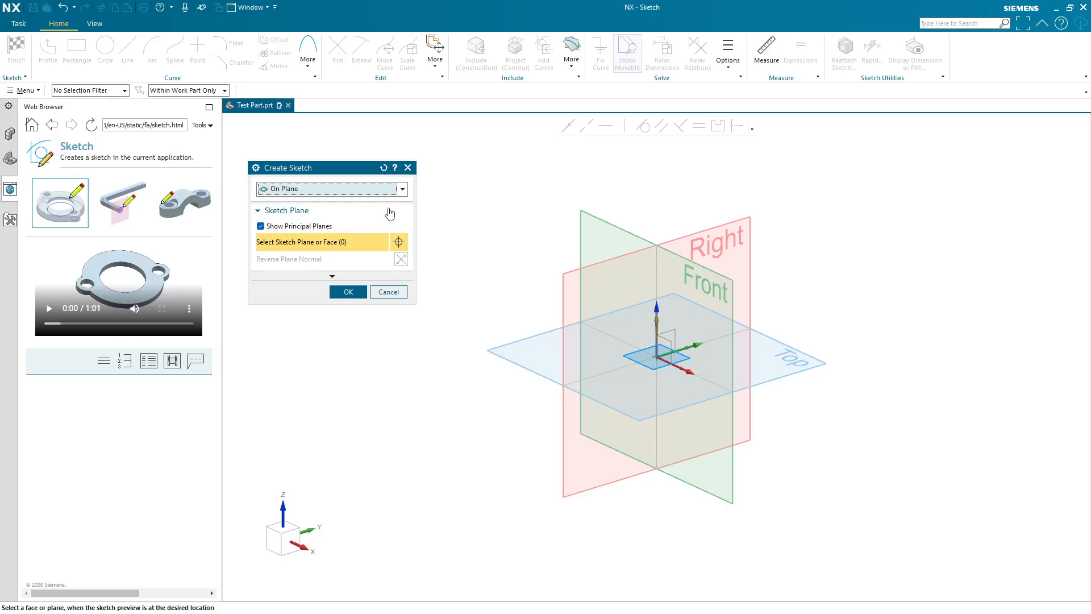
- Toggle Show Principal Planes off and on, then select the Front datum plane as the sketch plane
{"action": "left_click", "coordinate": [261, 227]}
{"action": "left_click", "coordinate": [261, 227]}
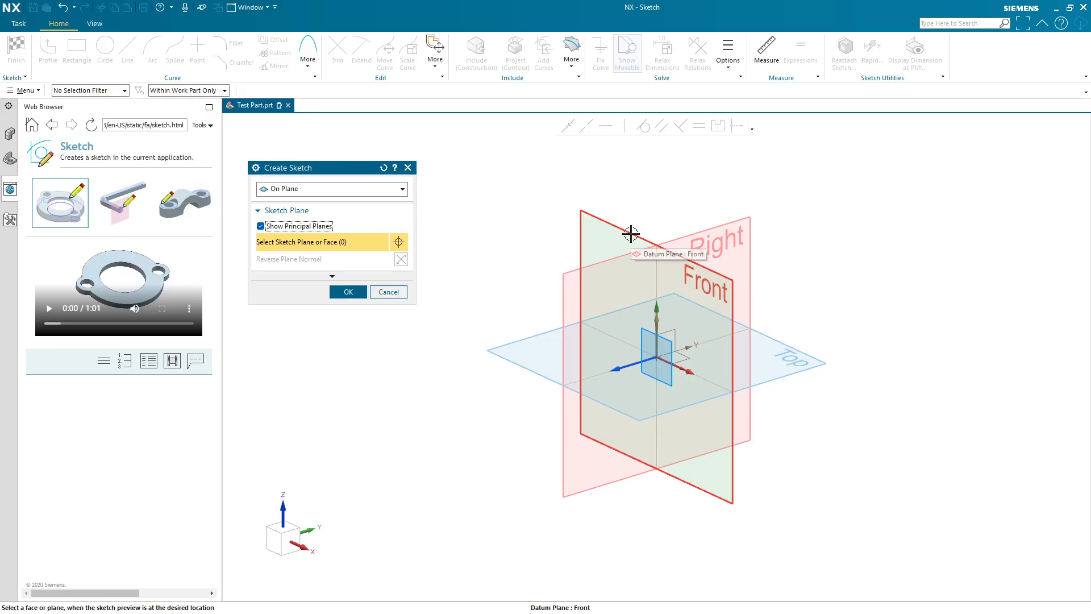
{"action": "left_click", "coordinate": [597, 233]}
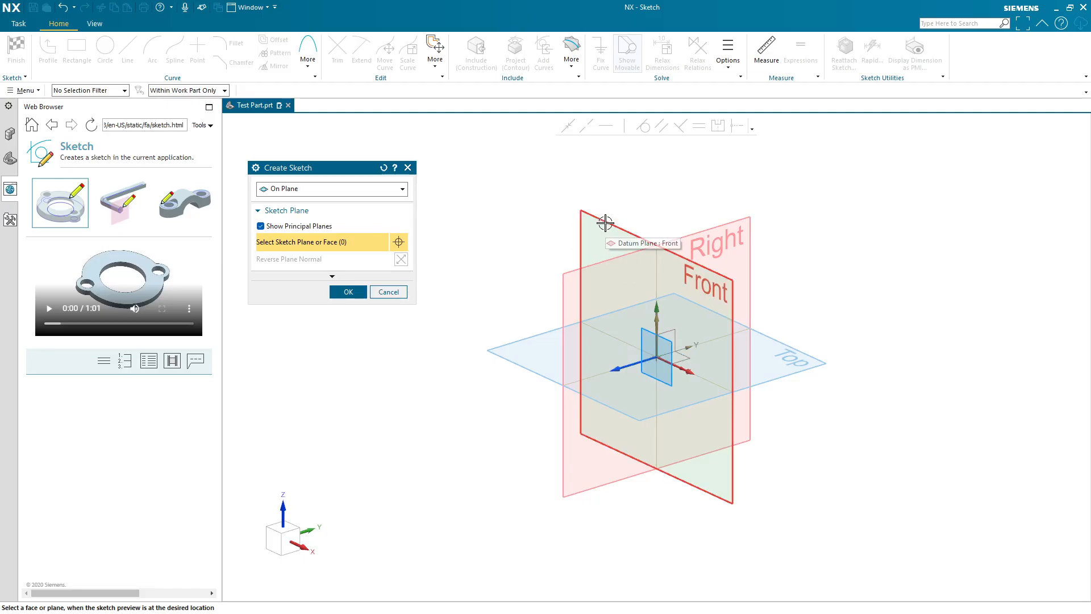
{"action": "left_click", "coordinate": [603, 221]}
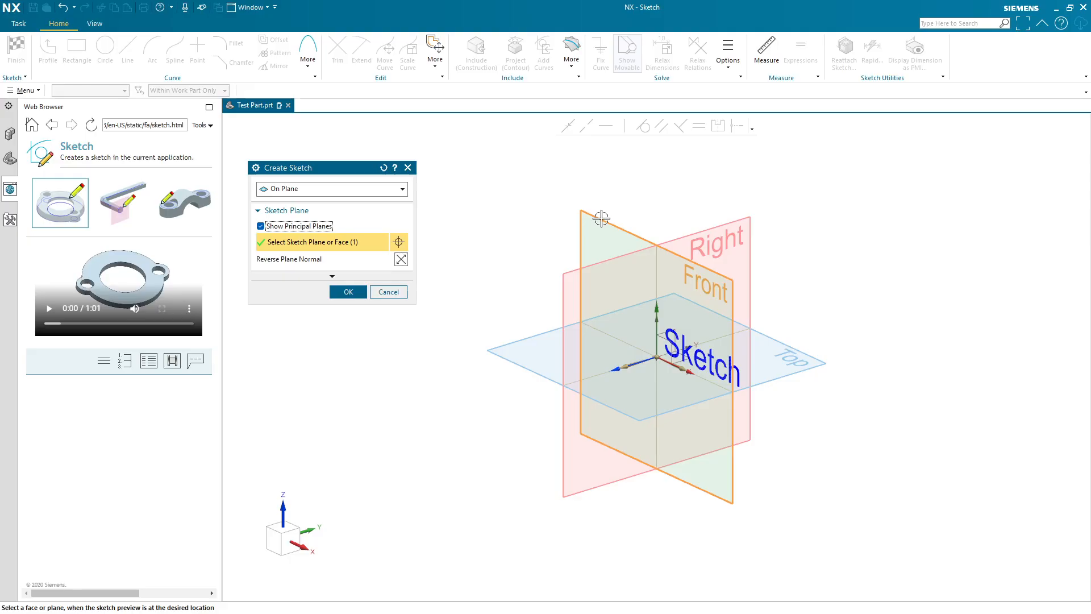
- Reverse the sketch plane normal and back, then expand the dialog to show the Orientation options
{"action": "left_click", "coordinate": [401, 259]}
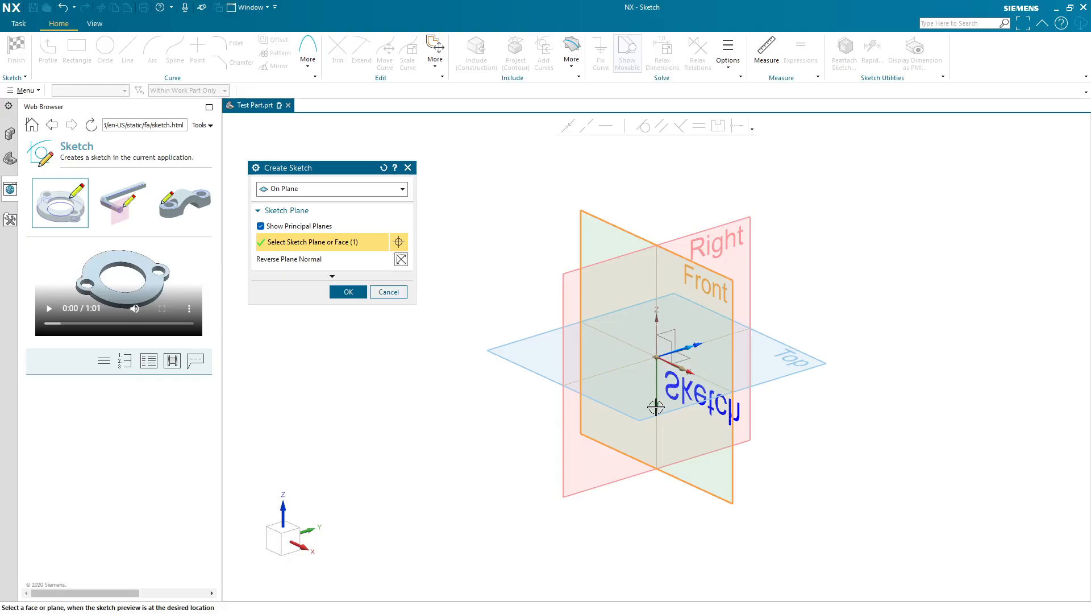
{"action": "left_click", "coordinate": [401, 258]}
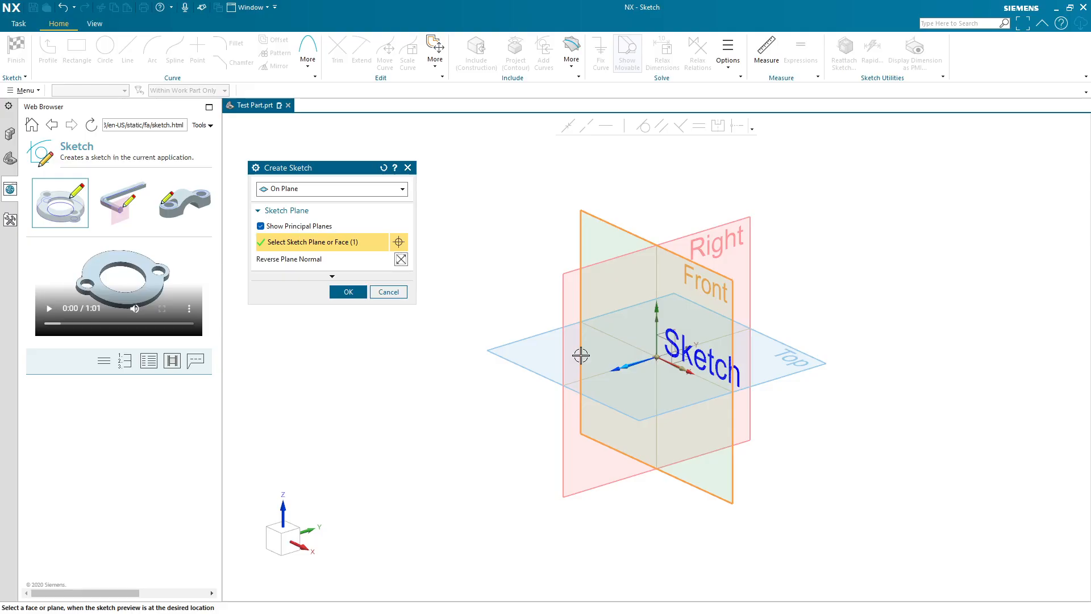
{"action": "left_click", "coordinate": [333, 278]}
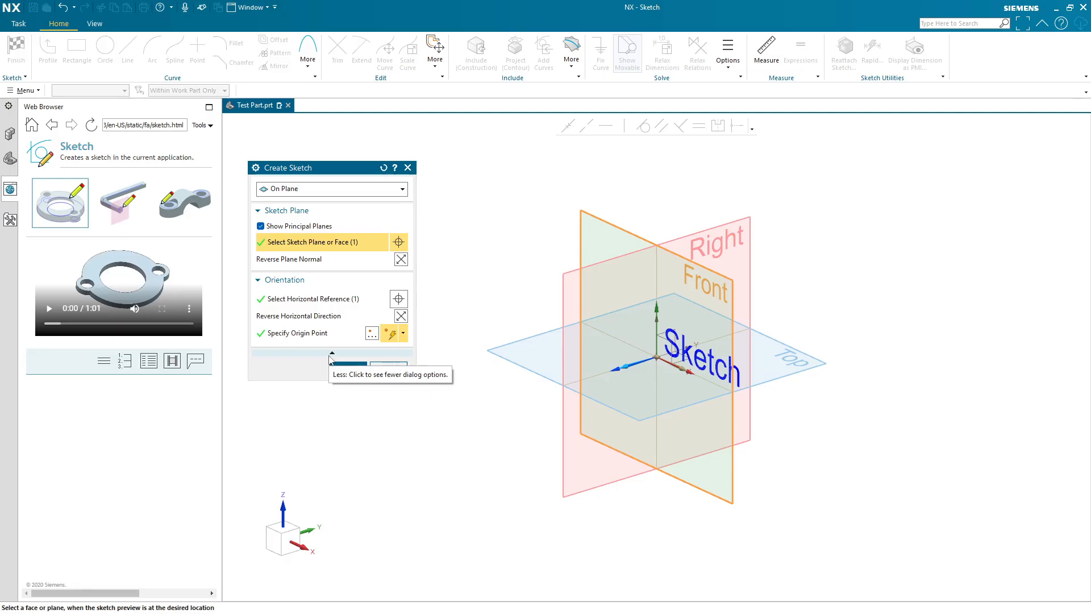
{"action": "left_click", "coordinate": [330, 356]}
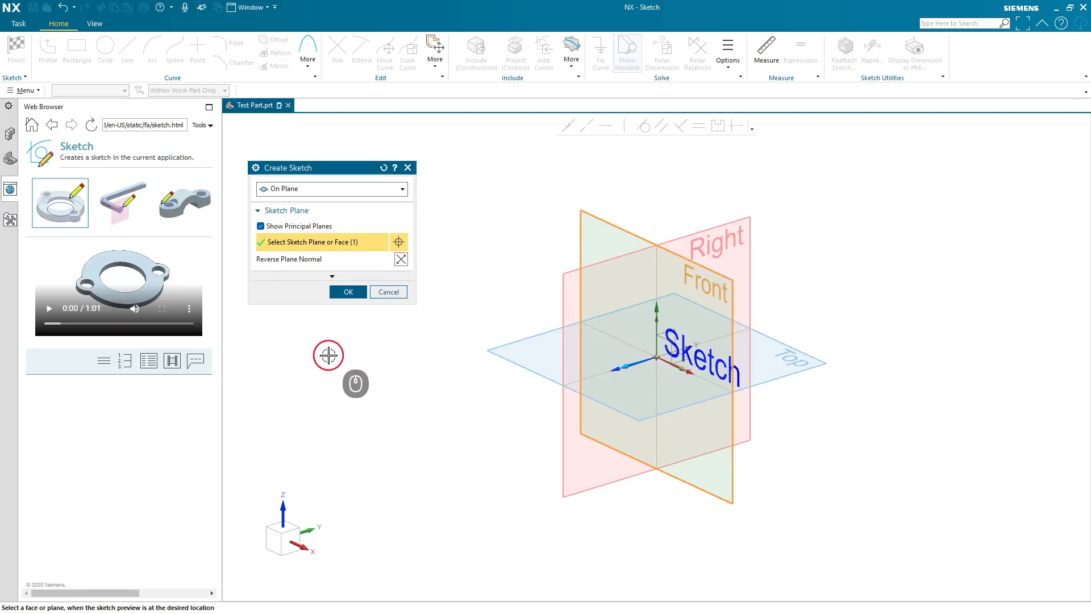
{"action": "left_click", "coordinate": [345, 277]}
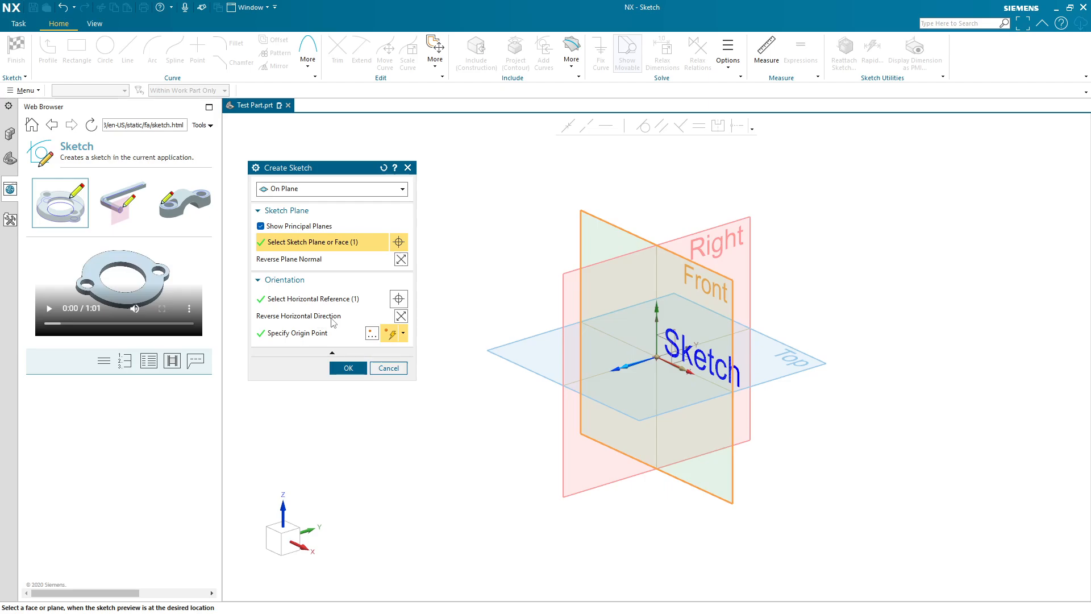
- Toggle the horizontal direction and plane normal reversals back and forth to compare sketch orientations
{"action": "left_click", "coordinate": [401, 316]}
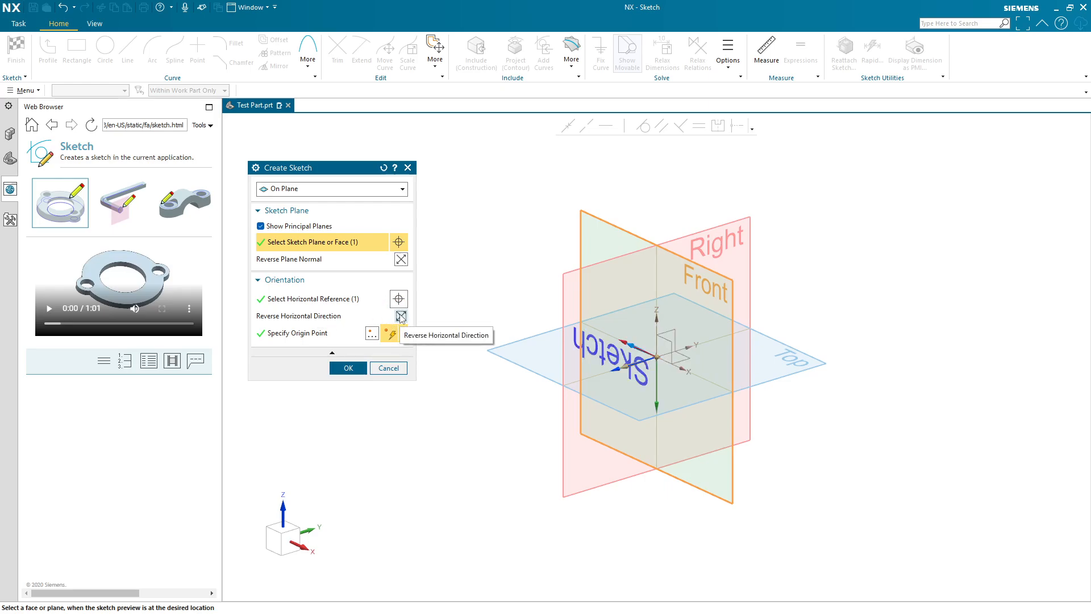
{"action": "left_click", "coordinate": [401, 315]}
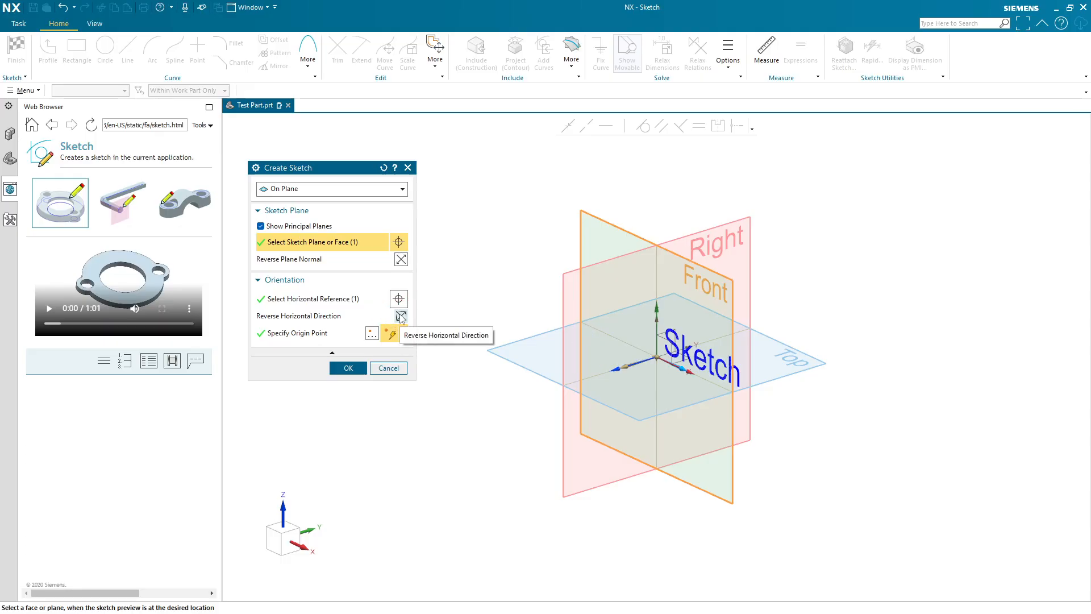
{"action": "left_click", "coordinate": [401, 259]}
{"action": "left_click", "coordinate": [401, 259]}
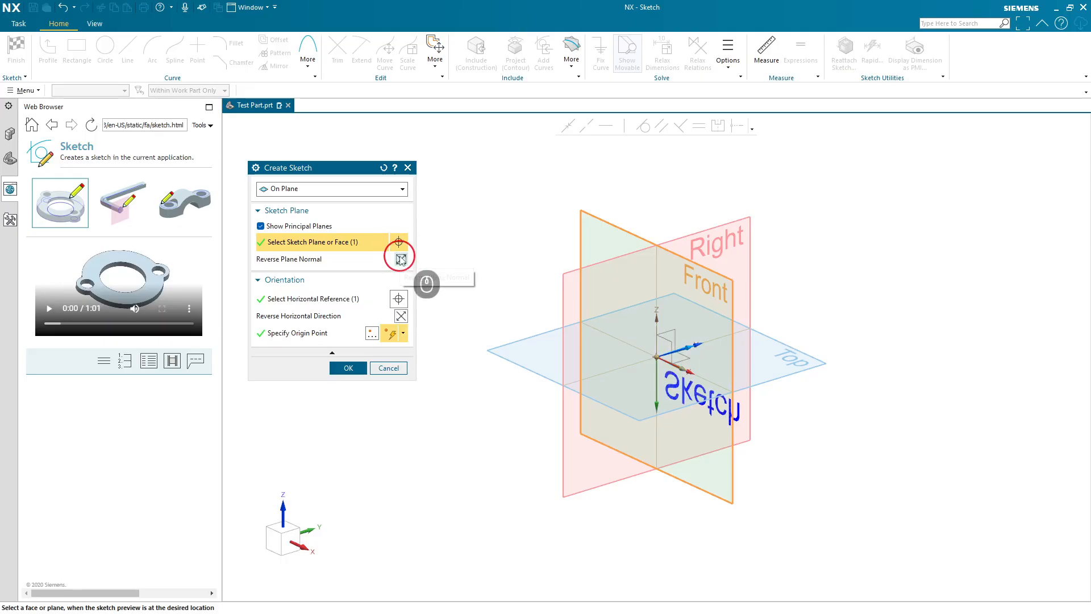
{"action": "left_click", "coordinate": [401, 259]}
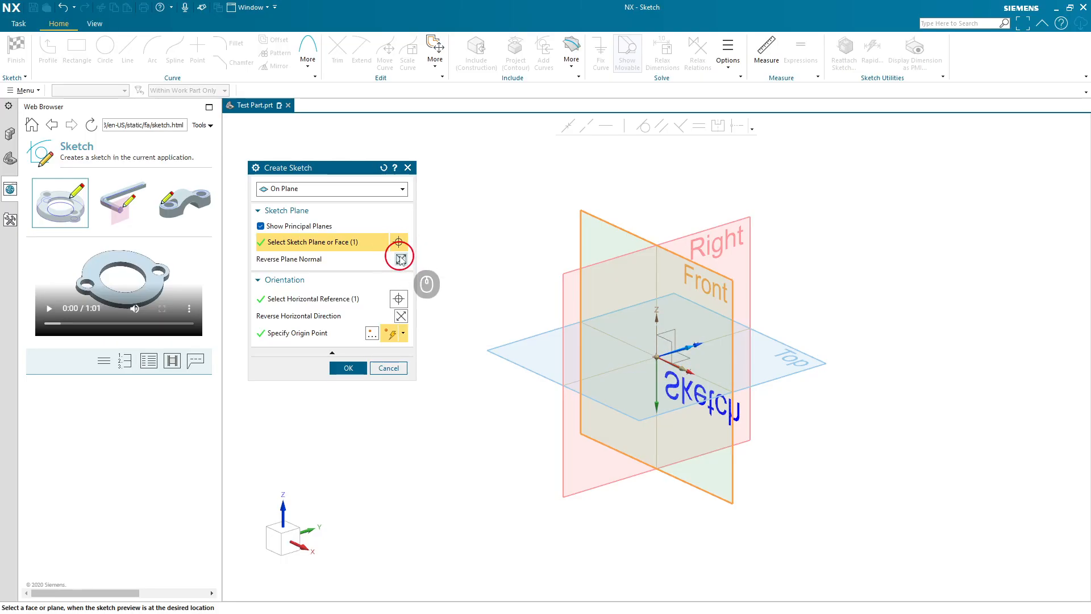
{"action": "left_click", "coordinate": [400, 259]}
{"action": "left_click", "coordinate": [401, 316]}
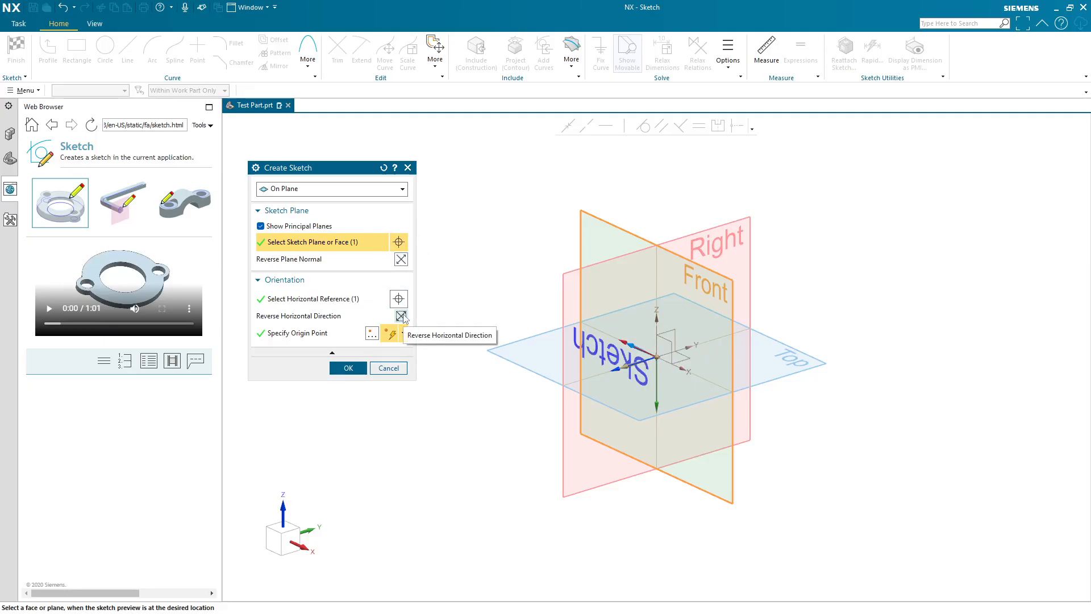
{"action": "left_click", "coordinate": [401, 316]}
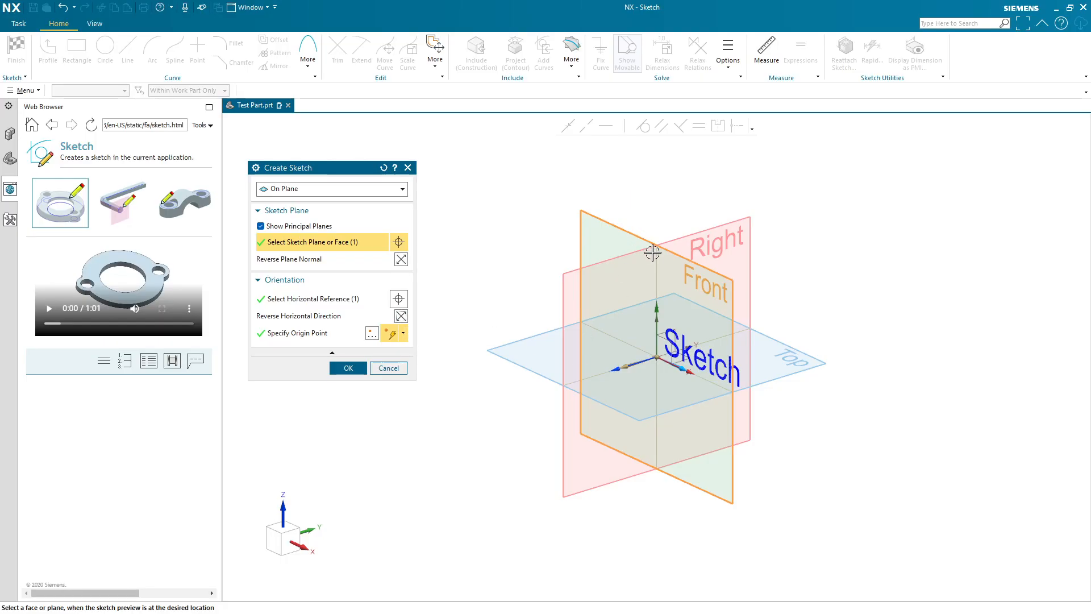
- Collapse and re-expand the dialog's Orientation options, then accept to create the sketch on the Front plane
{"action": "middle_click", "coordinate": [350, 345]}
{"action": "left_click", "coordinate": [349, 352]}
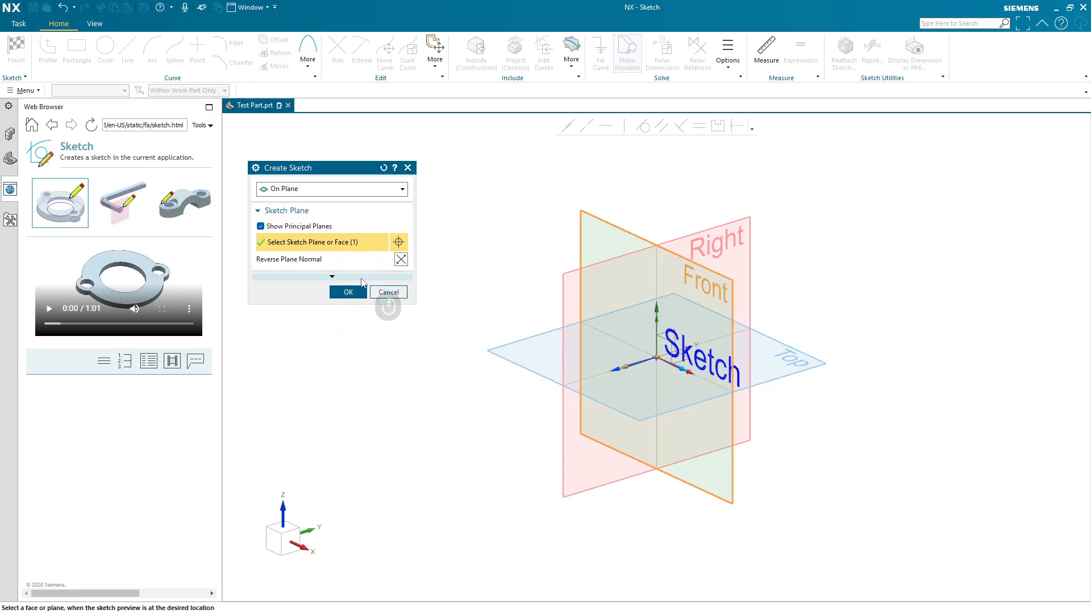
{"action": "left_click", "coordinate": [361, 277]}
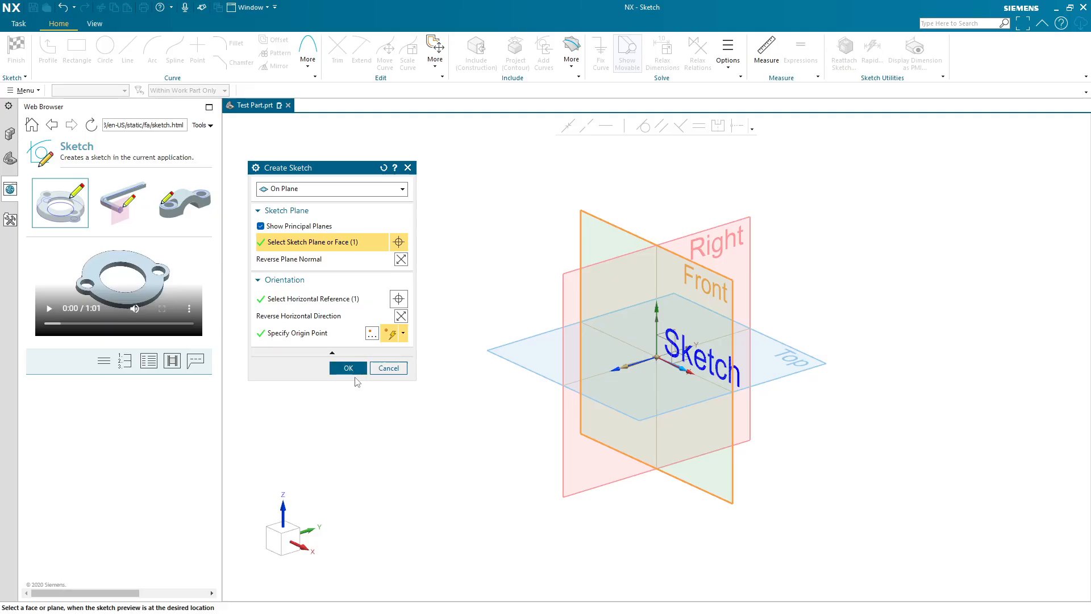
{"action": "middle_click", "coordinate": [395, 403]}
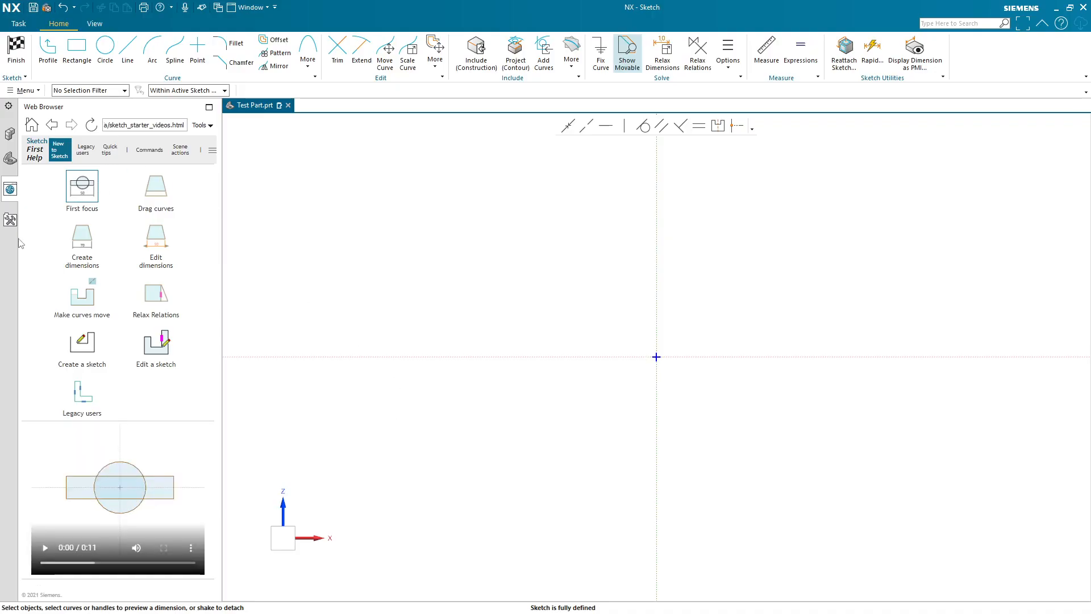
- Switch the resource bar to show the Part Navigator
{"action": "right_click", "coordinate": [5, 249]}
{"action": "left_click", "coordinate": [31, 333]}
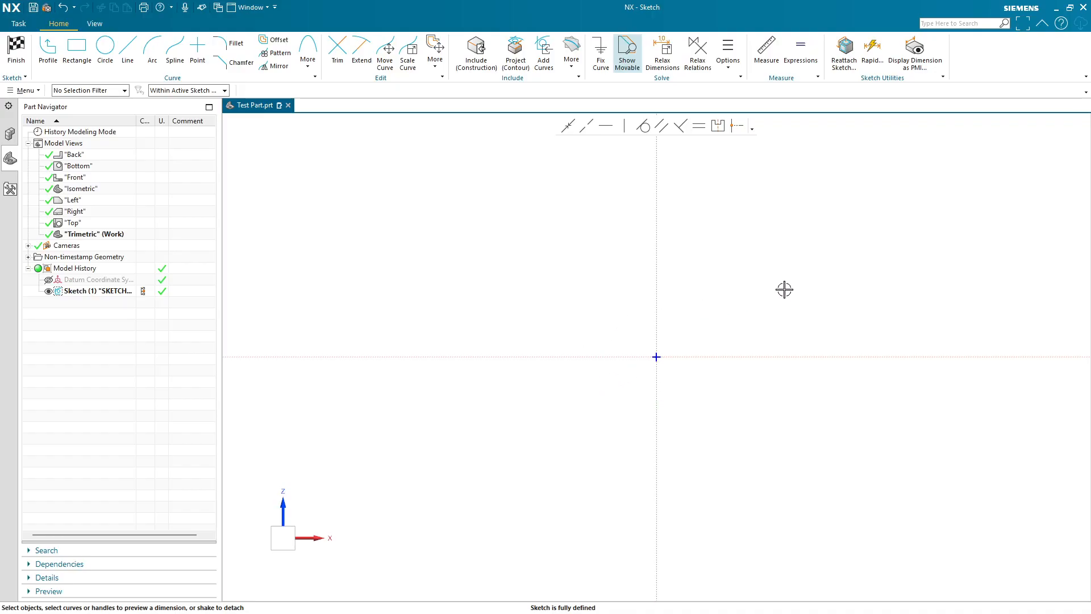
{"action": "mouse_move", "coordinate": [809, 290]}
{"action": "middle_mouse_down"}
{"action": "mouse_move", "coordinate": [768, 350]}
{"action": "mouse_move", "coordinate": [779, 370]}
{"action": "mouse_move", "coordinate": [786, 324]}
{"action": "mouse_move", "coordinate": [775, 380]}
{"action": "mouse_move", "coordinate": [805, 296]}
{"action": "mouse_move", "coordinate": [804, 316]}
{"action": "middle_mouse_up"}
{"action": "left_click", "coordinate": [279, 541]}
{"action": "left_click", "coordinate": [720, 384]}
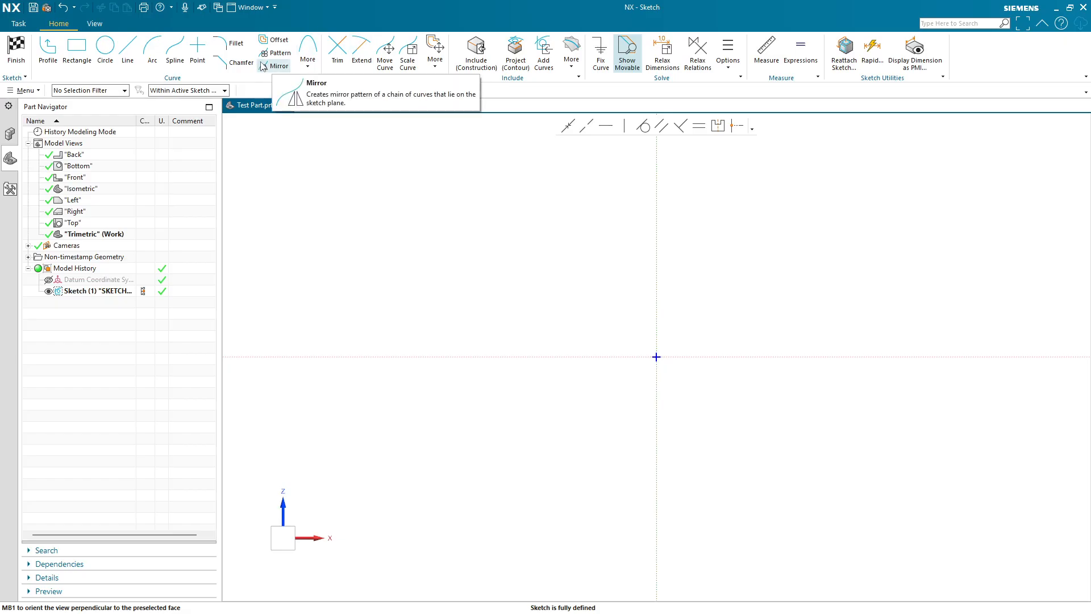
- With the Profile tool, sketch a closed five-line notched outline starting and ending on the vertical axis, then exit the tool
{"action": "left_click", "coordinate": [48, 50]}
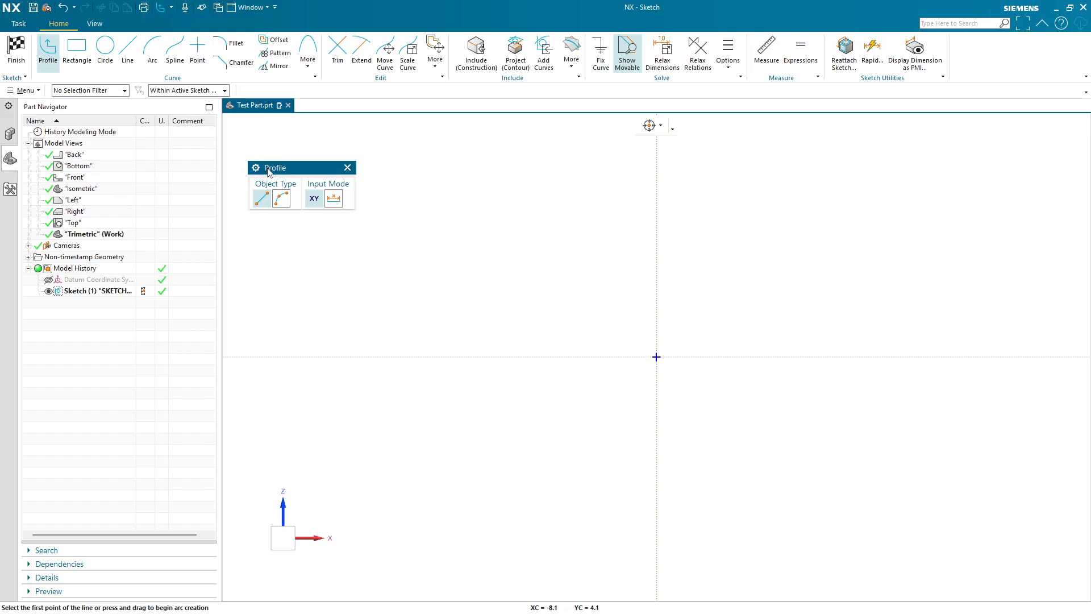
{"action": "left_click_drag", "start_coordinate": [267, 168], "coordinate": [381, 164]}
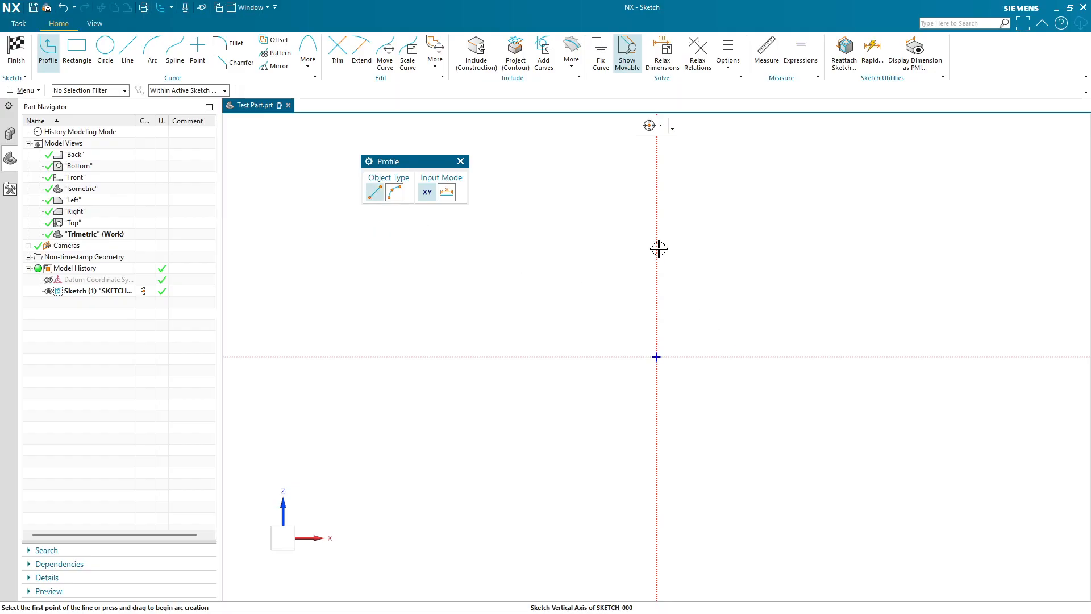
{"action": "mouse_move", "coordinate": [655, 247]}
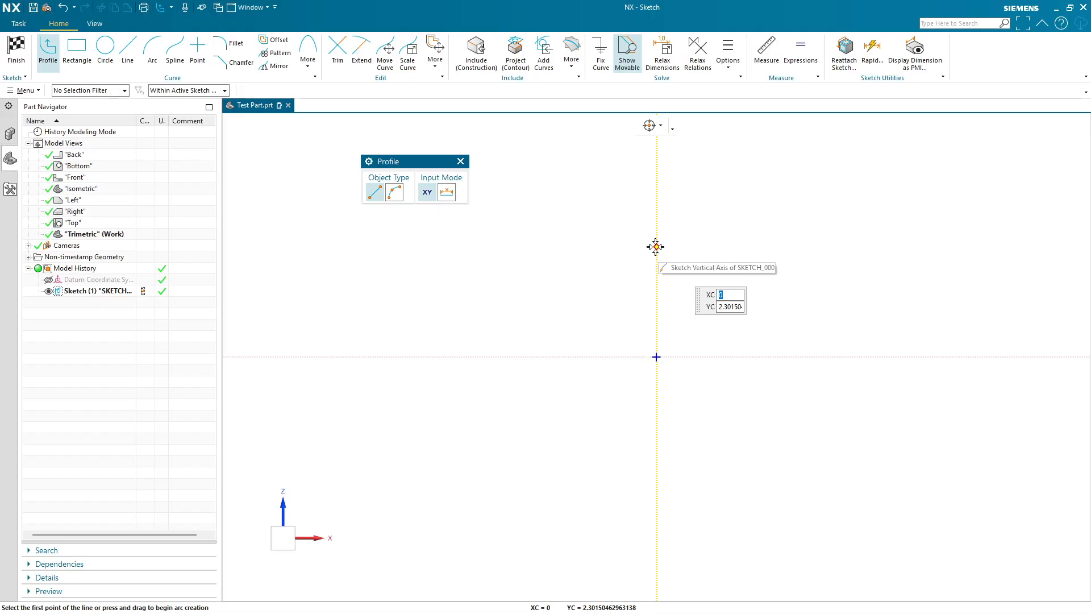
{"action": "left_click", "coordinate": [655, 309]}
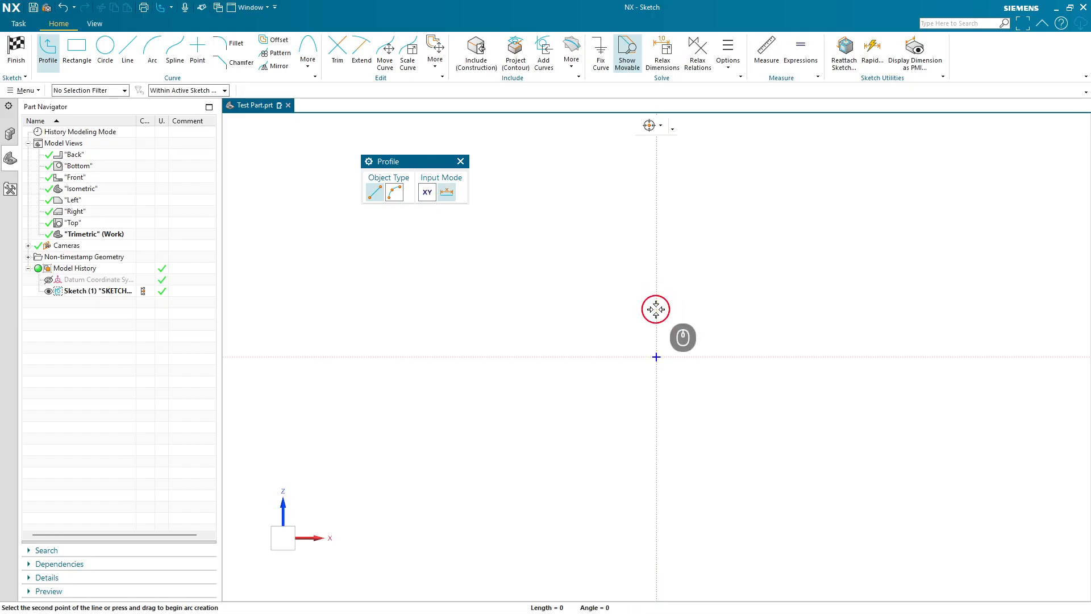
{"action": "left_click", "coordinate": [736, 226]}
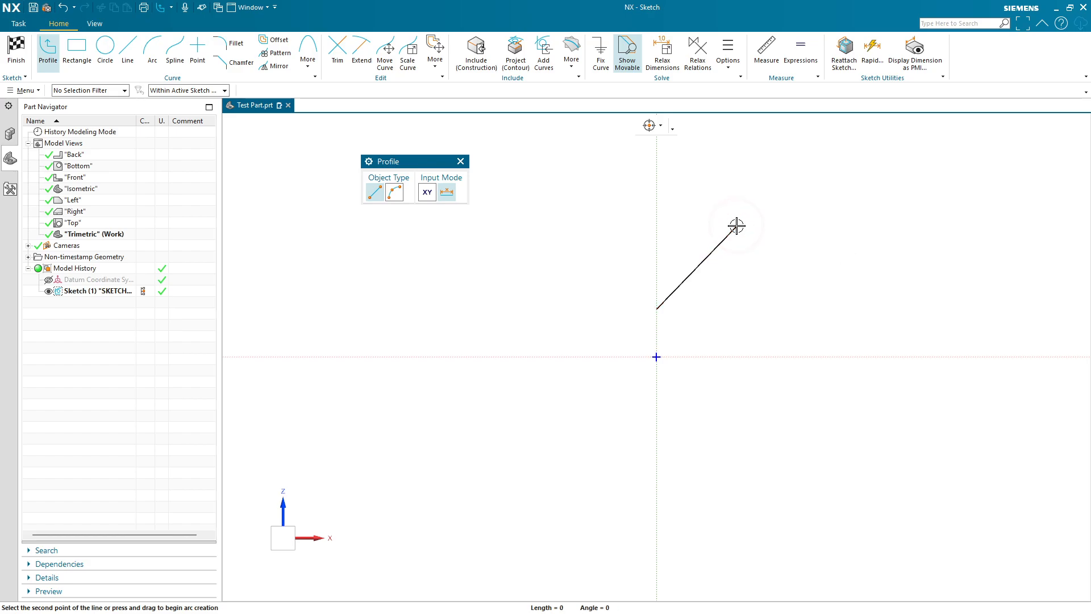
{"action": "left_click", "coordinate": [723, 384]}
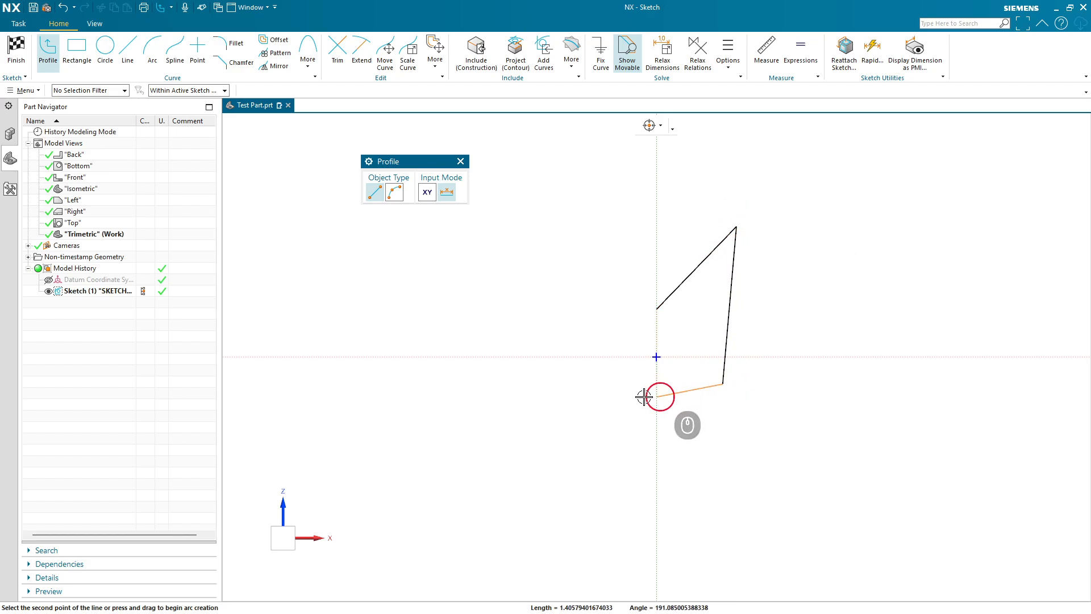
{"action": "left_click", "coordinate": [565, 384]}
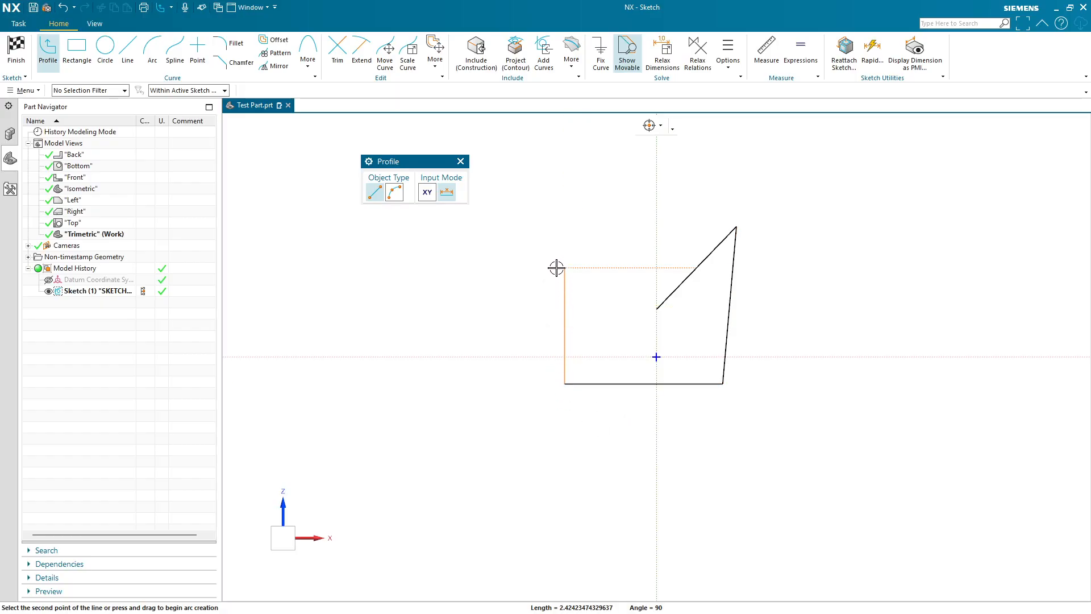
{"action": "left_click", "coordinate": [565, 236]}
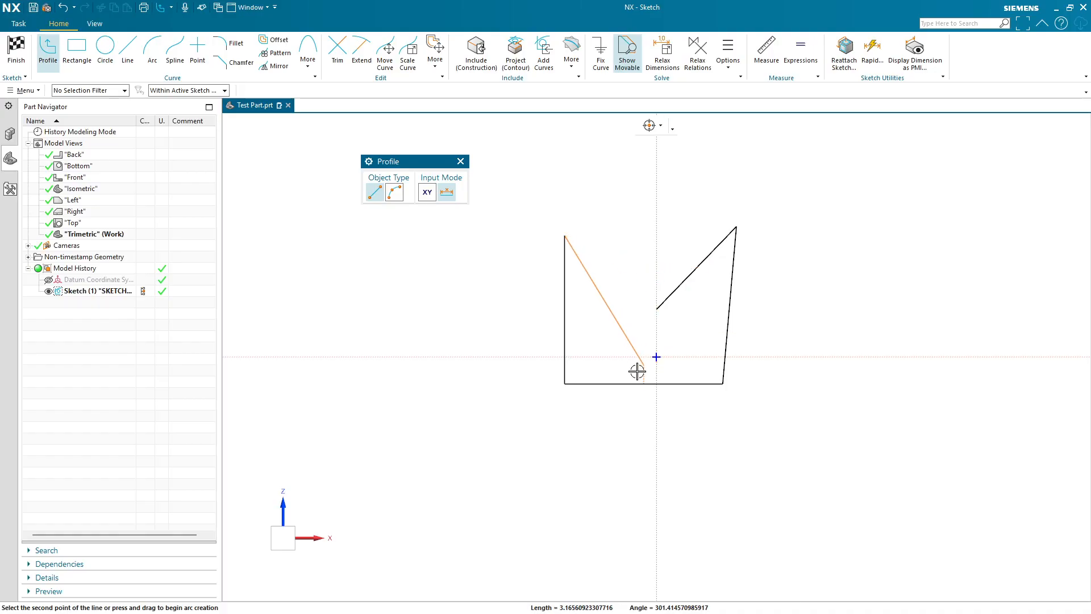
{"action": "left_click", "coordinate": [657, 309]}
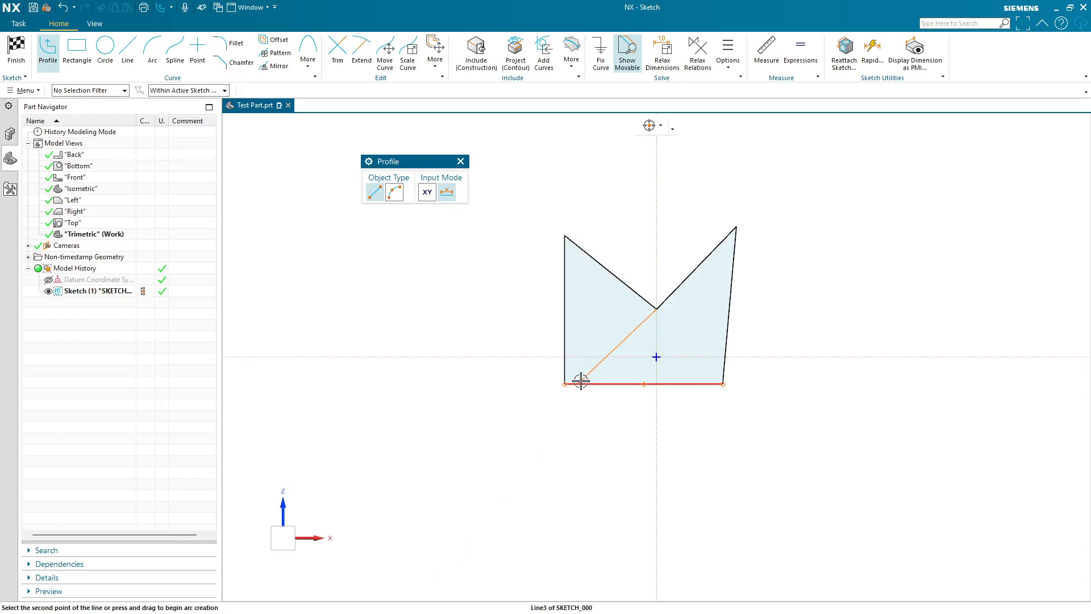
{"action": "mouse_move", "coordinate": [497, 330]}
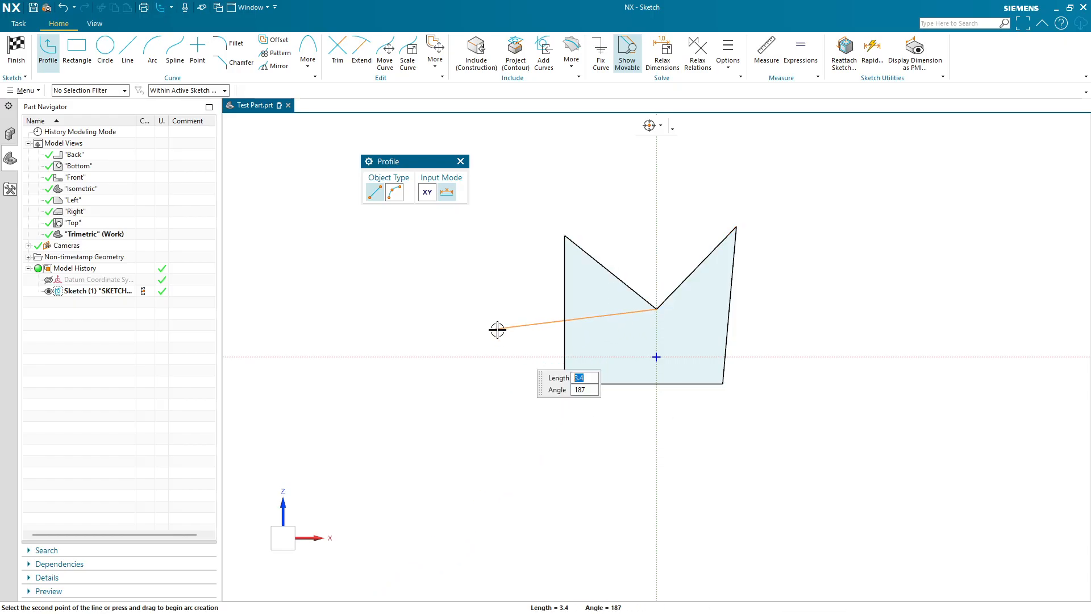
{"action": "key", "text": "Escape"}
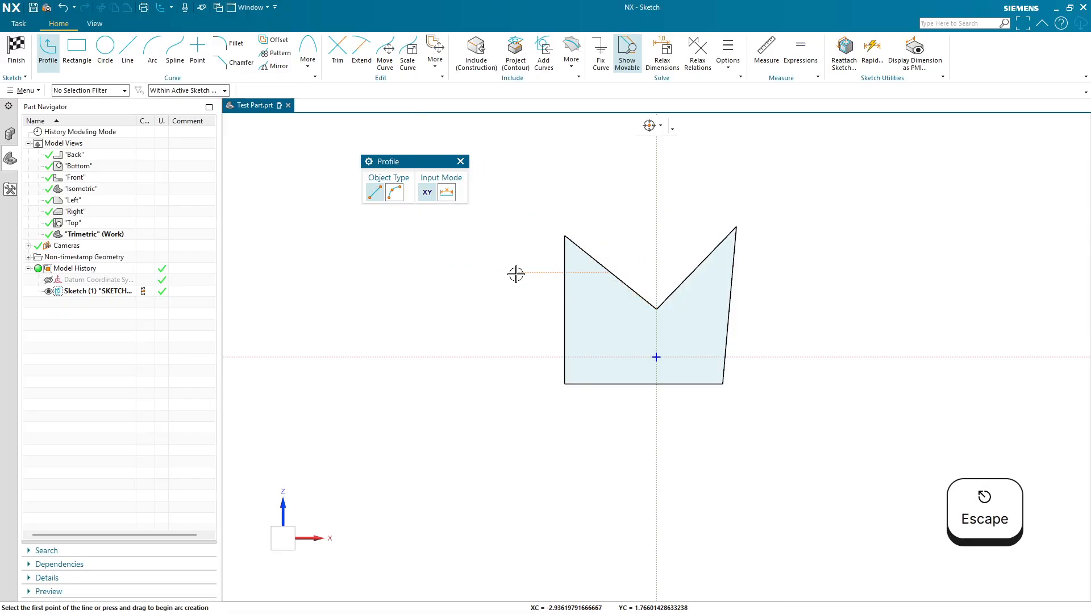
{"action": "key", "text": "Escape"}
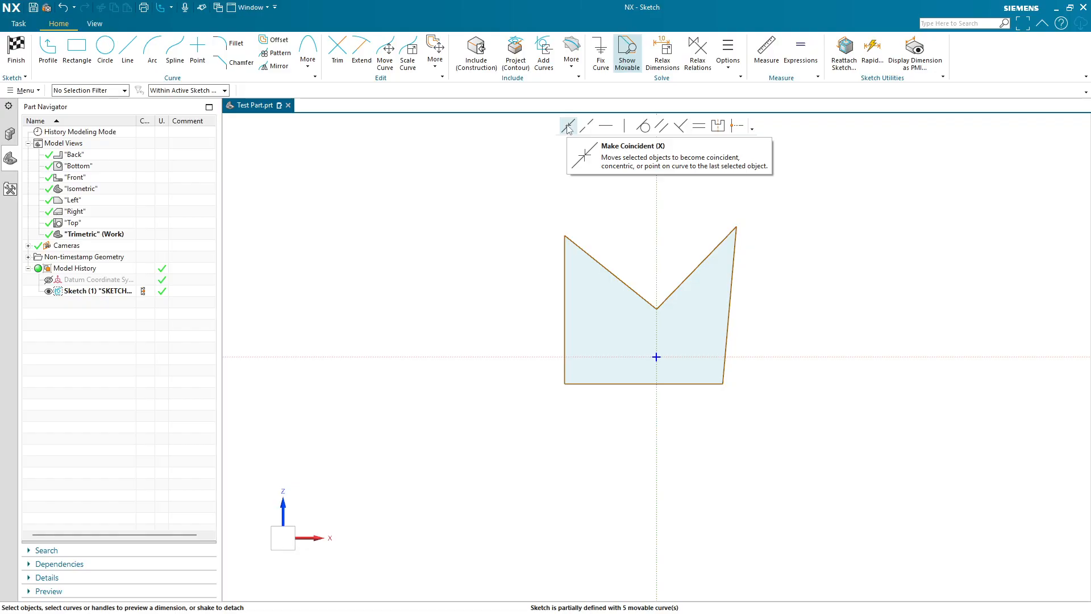
- Make the bottom line coincident with the sketch origin
{"action": "left_click", "coordinate": [621, 381]}
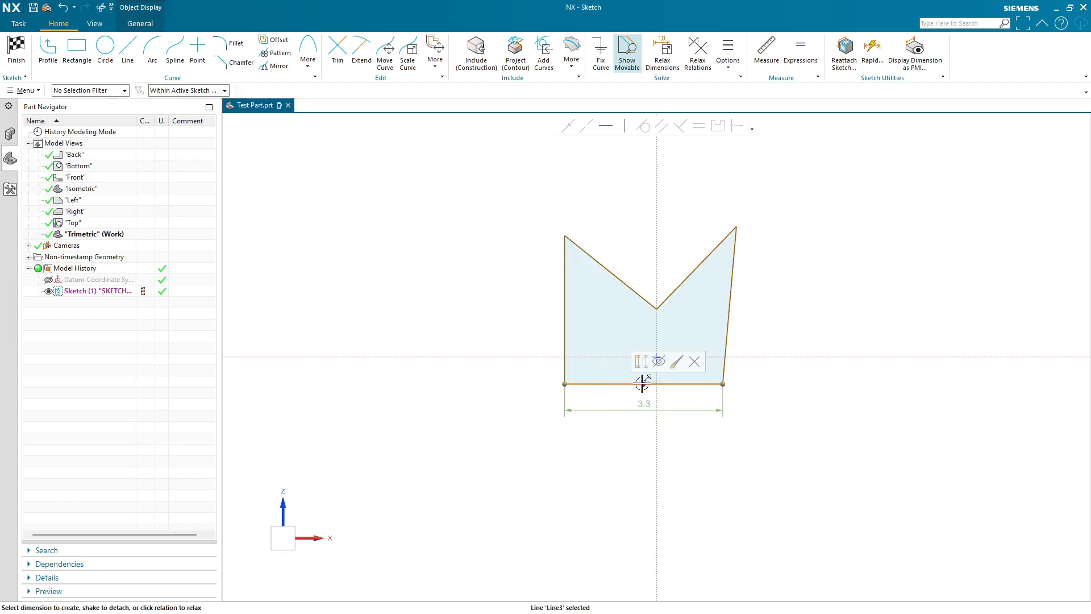
{"action": "left_click", "coordinate": [644, 385]}
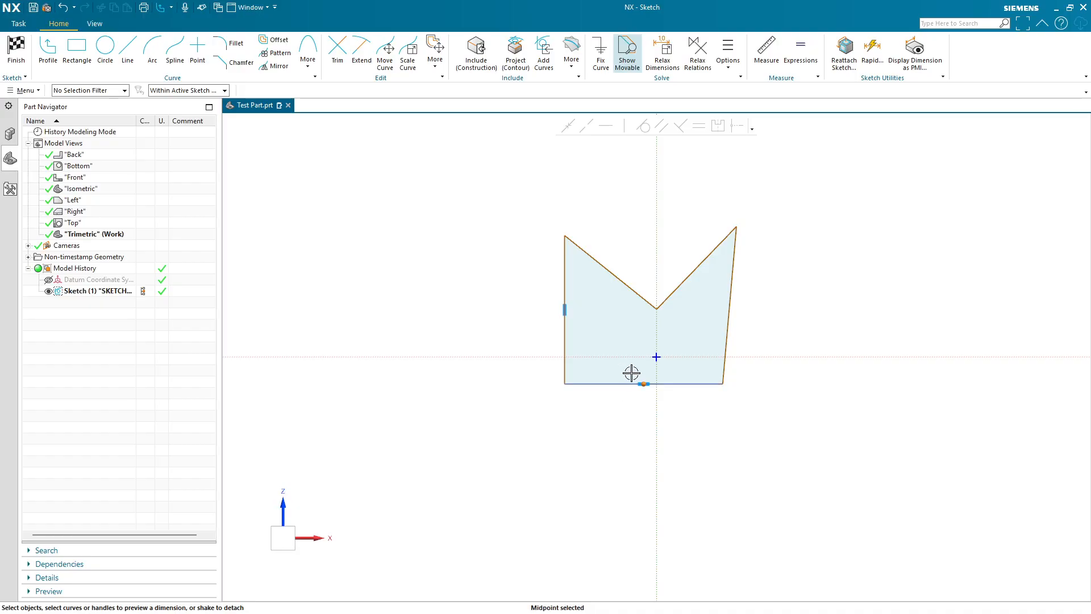
{"action": "left_click", "coordinate": [656, 356]}
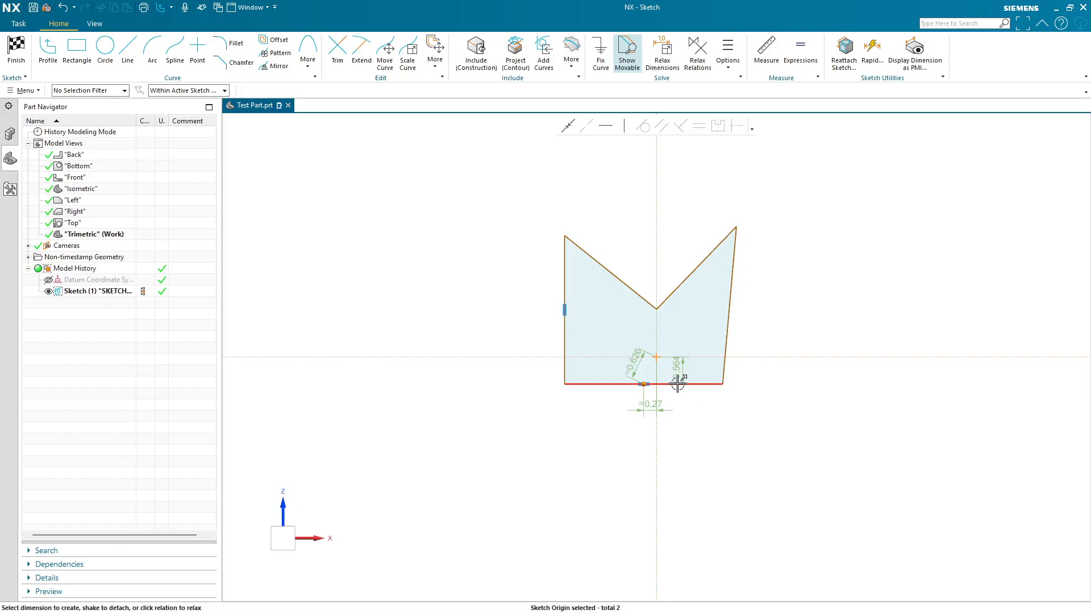
{"action": "key", "text": "Escape"}
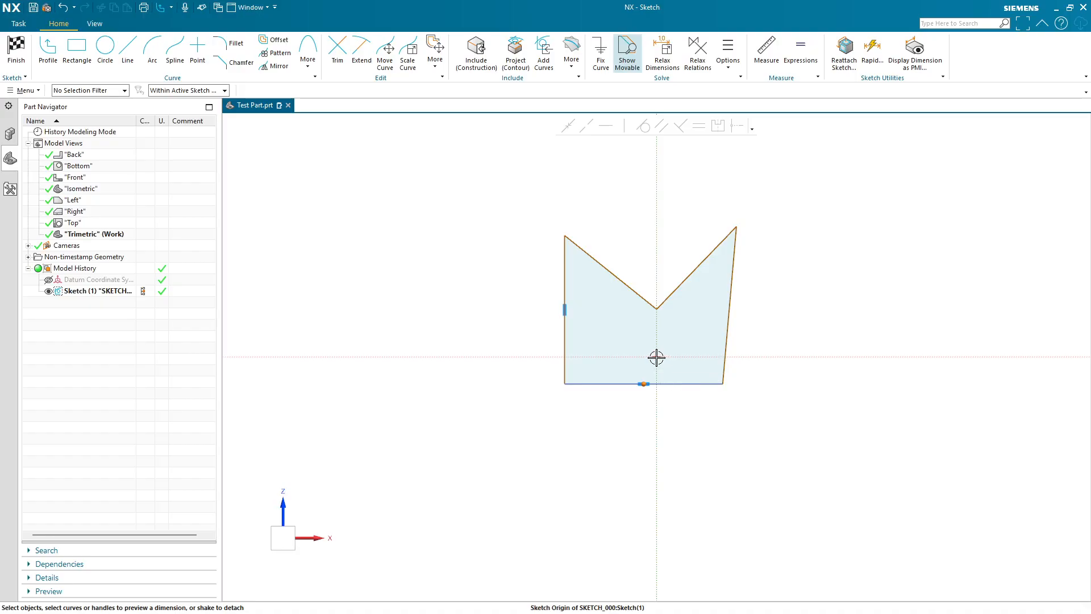
{"action": "left_click", "coordinate": [656, 357]}
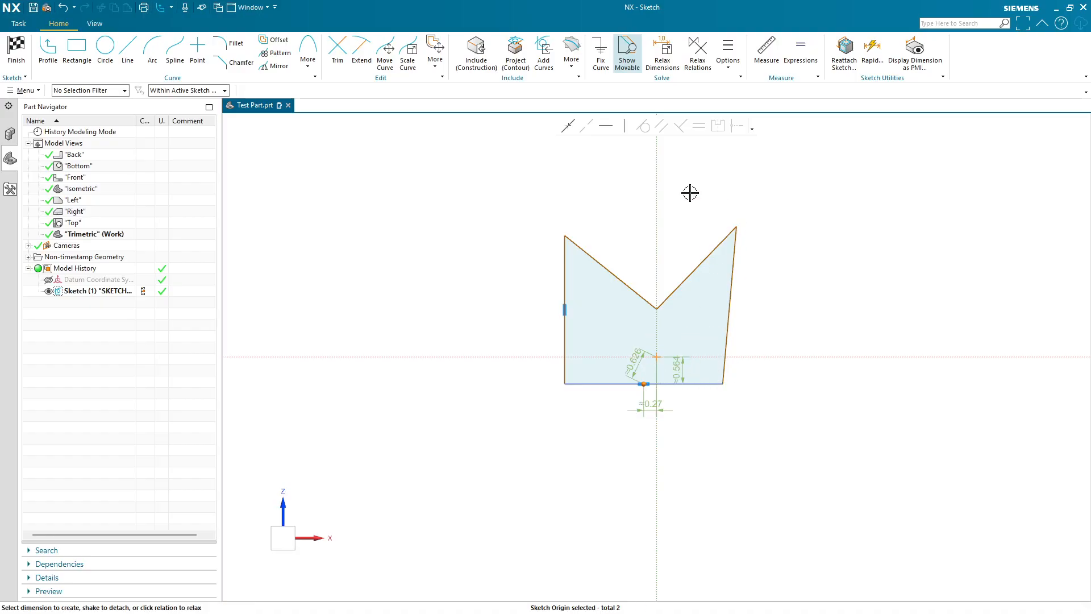
{"action": "left_click", "coordinate": [569, 126]}
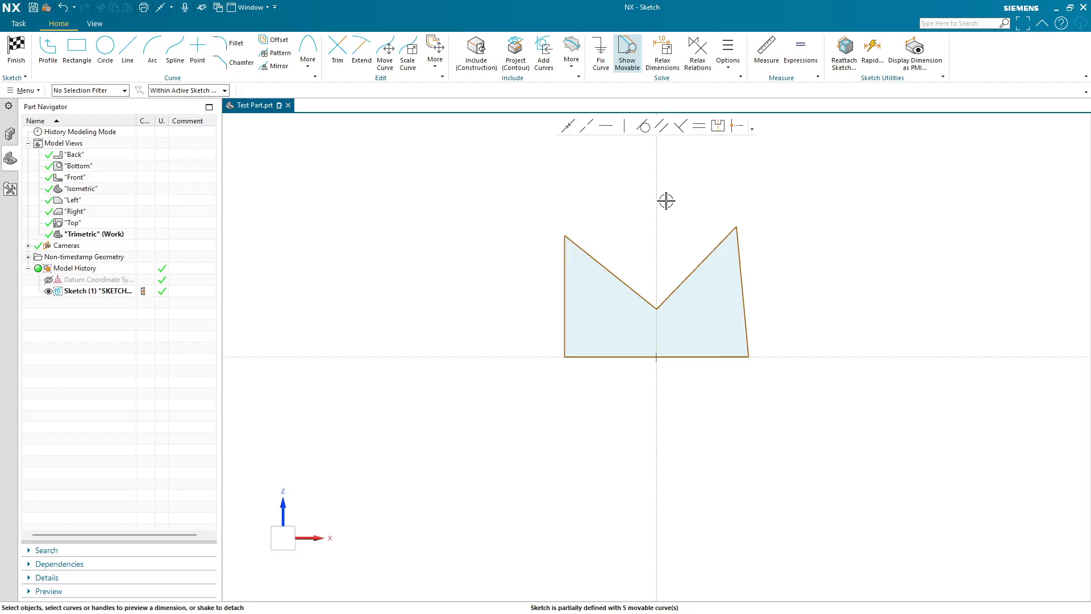
- Set the angle between the left line and the bottom line to 15°
{"action": "left_click", "coordinate": [565, 321]}
{"action": "left_click", "coordinate": [599, 355]}
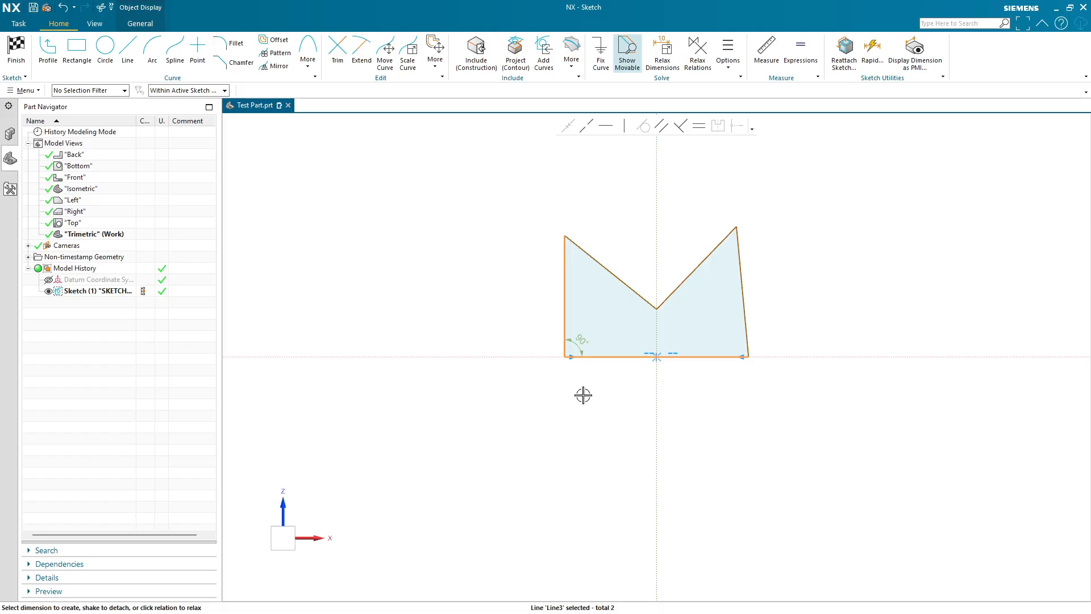
{"action": "left_click", "coordinate": [580, 344]}
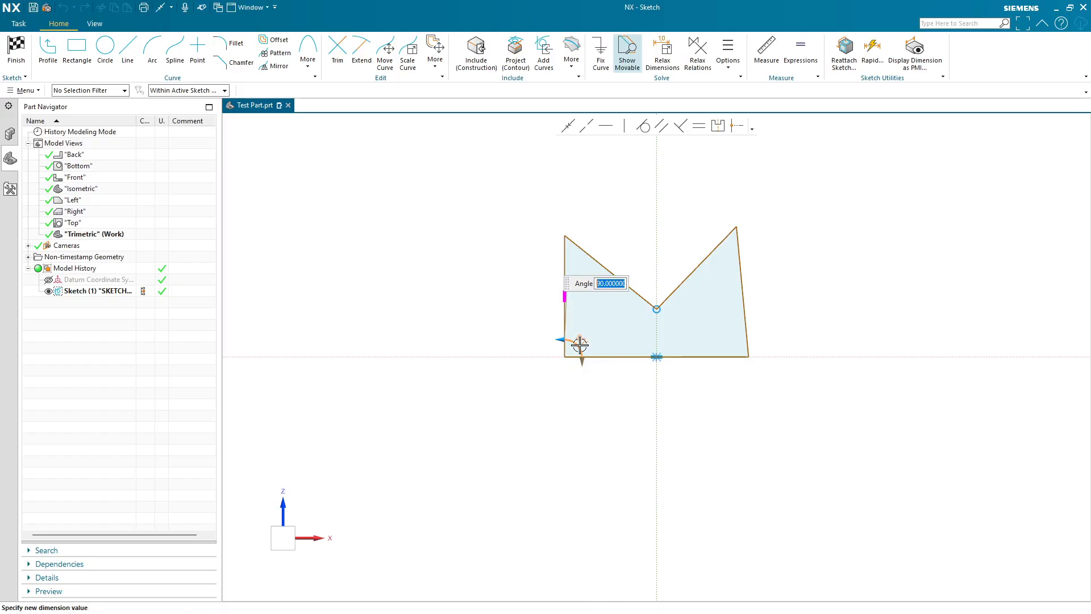
{"action": "type", "text": "15"}
{"action": "key", "text": "Return"}
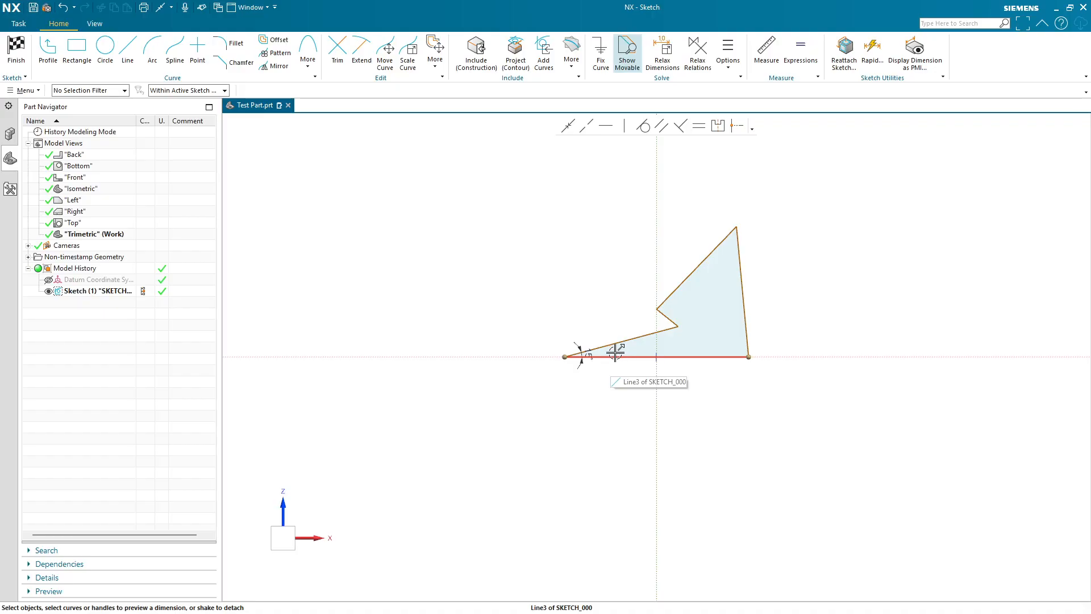
- Try to make the slanted left line perpendicular to the bottom line
{"action": "left_click", "coordinate": [619, 344]}
{"action": "left_click", "coordinate": [619, 357]}
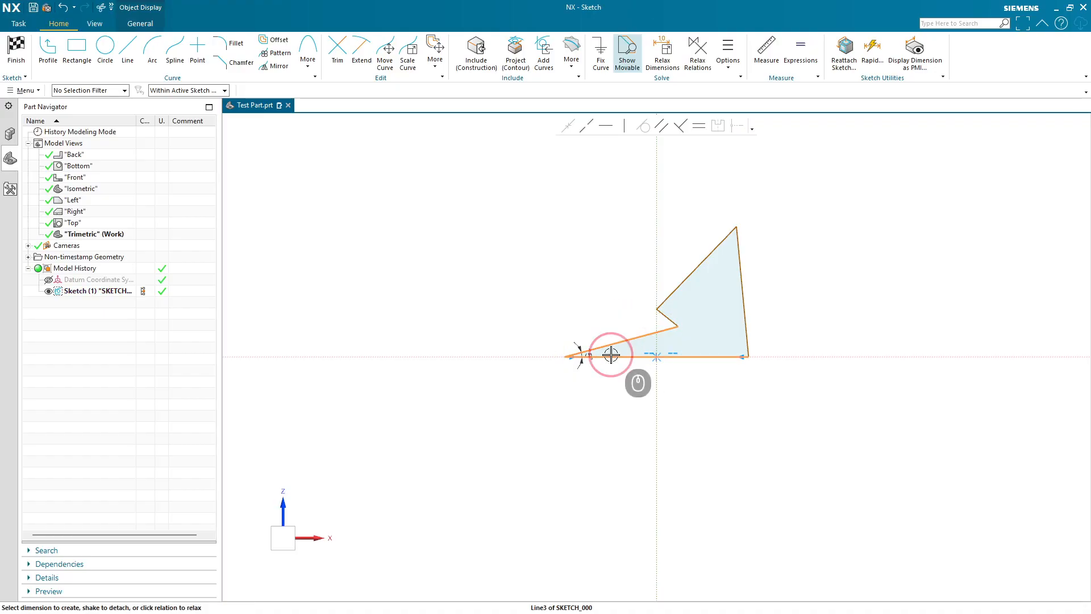
{"action": "left_click", "coordinate": [680, 126]}
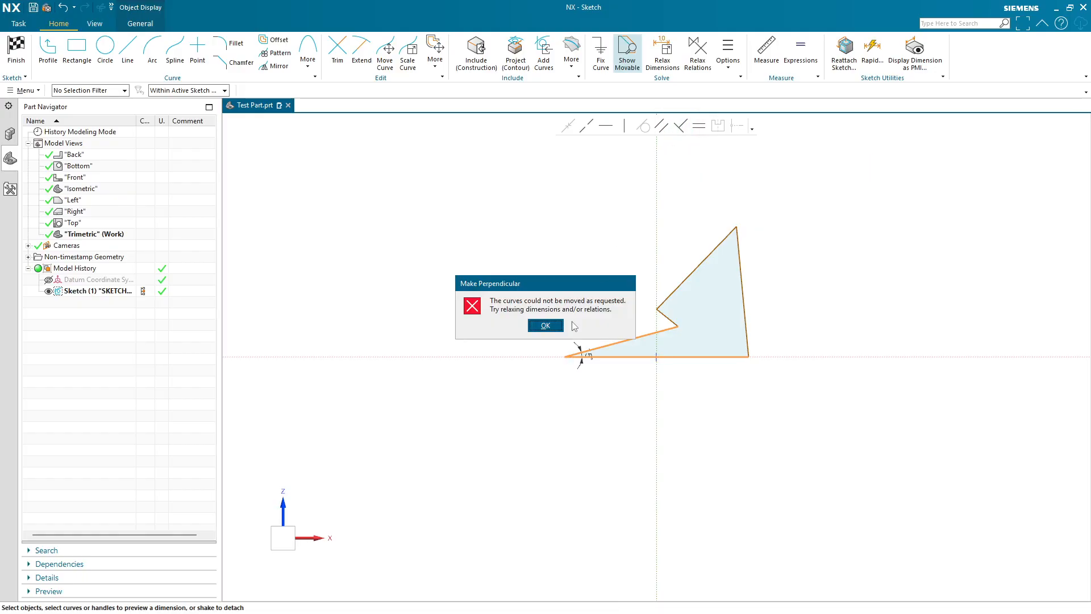
{"action": "left_click", "coordinate": [545, 326]}
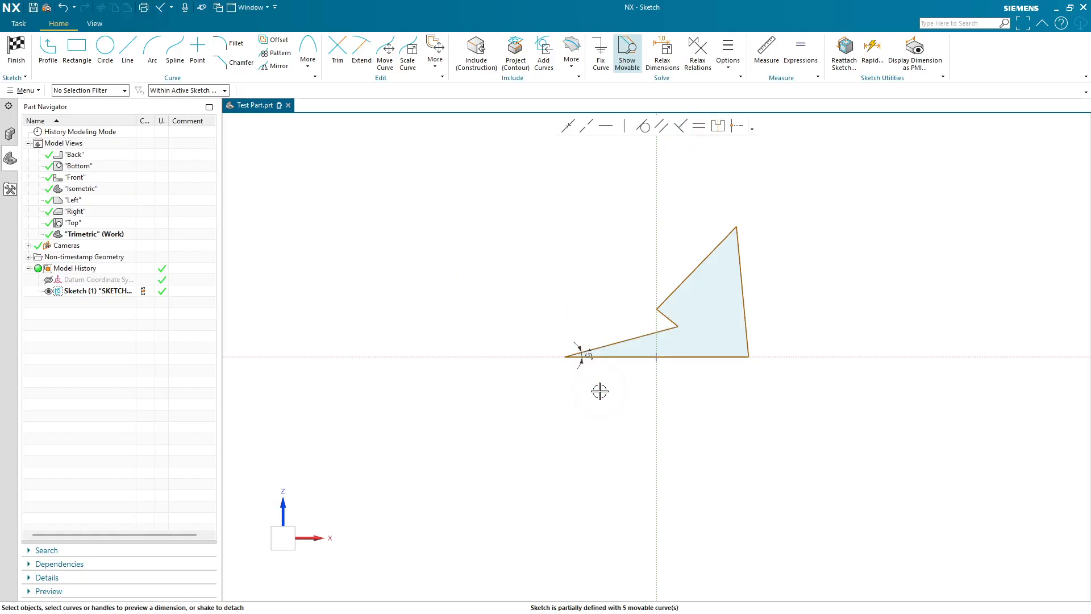
- Delete the 15° angle dimension and make the left line perpendicular to the bottom line
{"action": "left_click", "coordinate": [585, 354]}
{"action": "key", "text": "Delete"}
{"action": "left_click", "coordinate": [613, 346]}
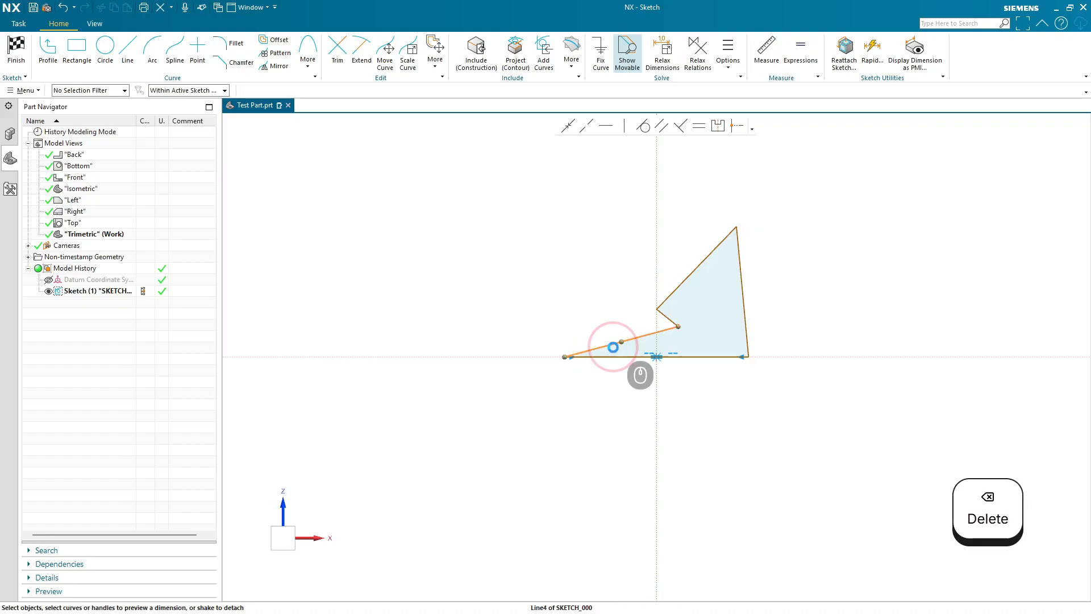
{"action": "left_click", "coordinate": [609, 356]}
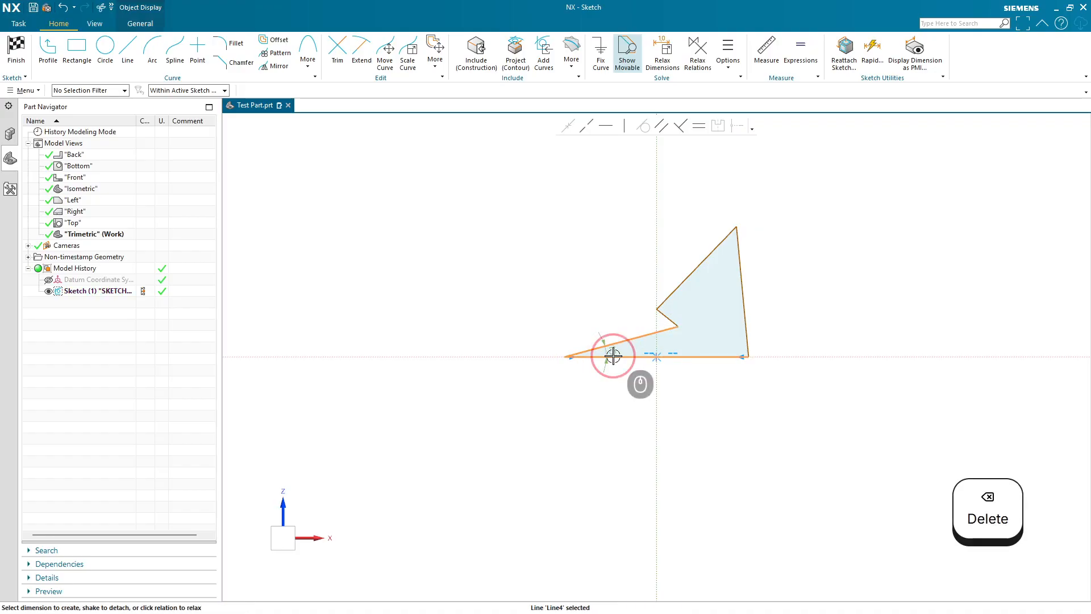
{"action": "left_click", "coordinate": [680, 126]}
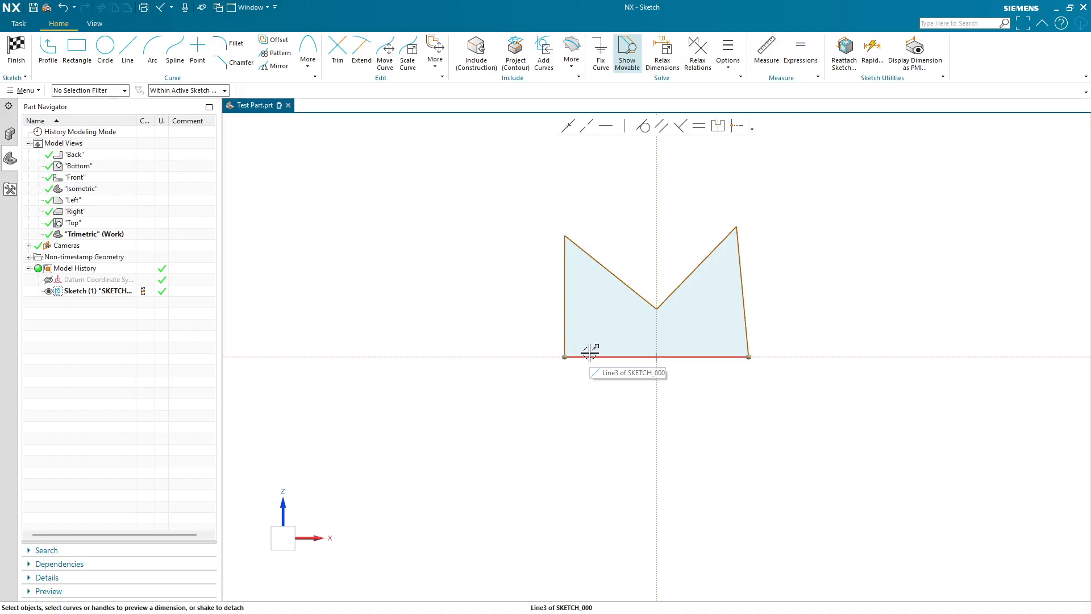
- Dimension the angle between the right slanted line and the bottom line
{"action": "left_click", "coordinate": [745, 322]}
{"action": "left_click", "coordinate": [704, 358]}
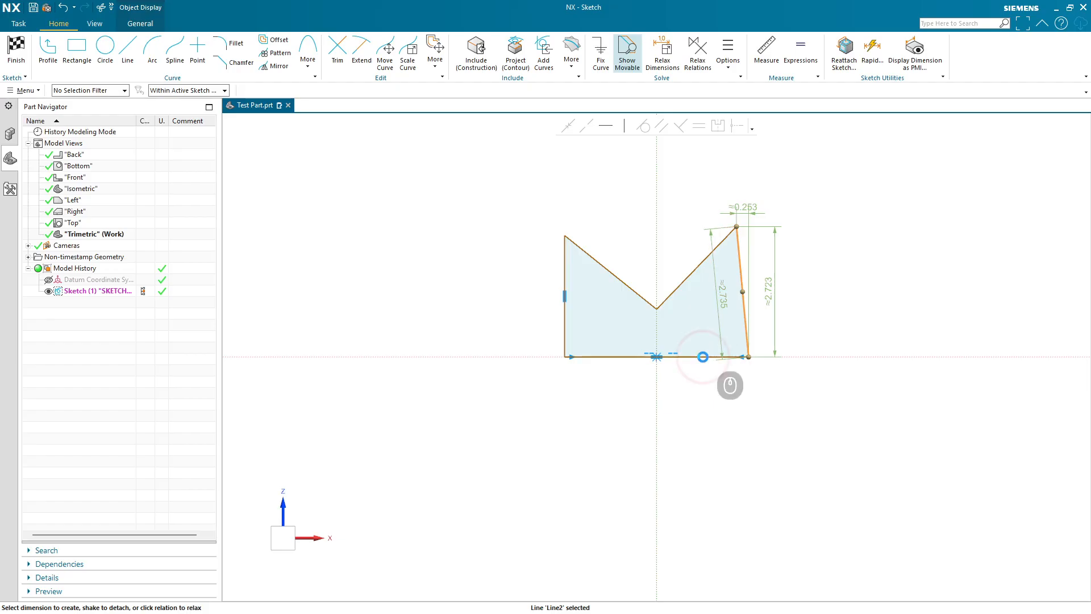
{"action": "left_click", "coordinate": [727, 339]}
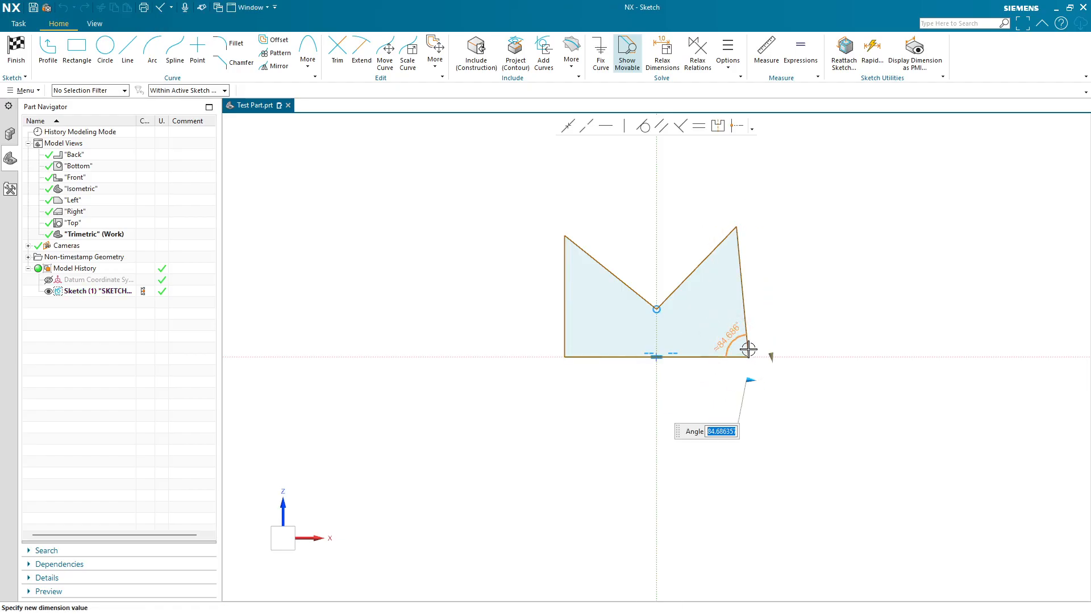
{"action": "left_click", "coordinate": [783, 306]}
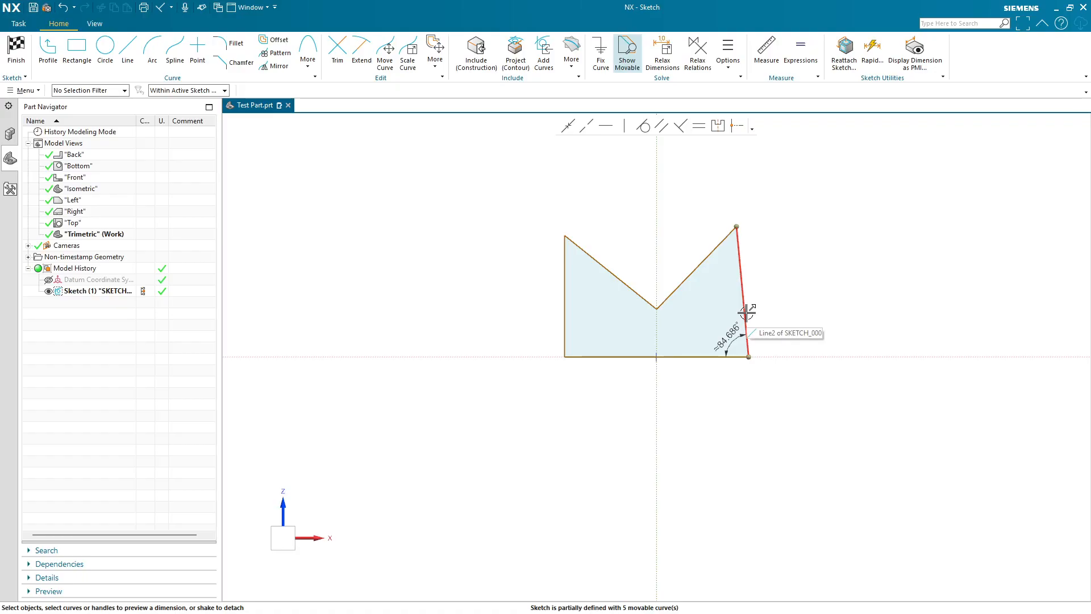
- Undo the angle dimension on the right slanted line and deselect the reselected lines
{"action": "key", "text": "ctrl+z"}
{"action": "key", "text": "ctrl+z"}
{"action": "left_click", "coordinate": [740, 339]}
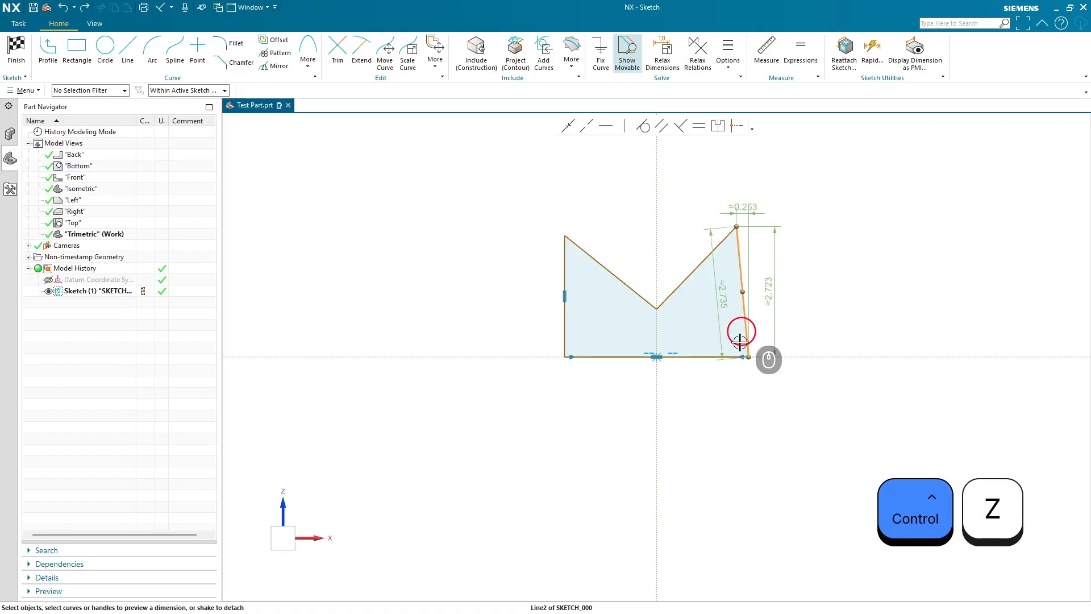
{"action": "left_click", "coordinate": [705, 358]}
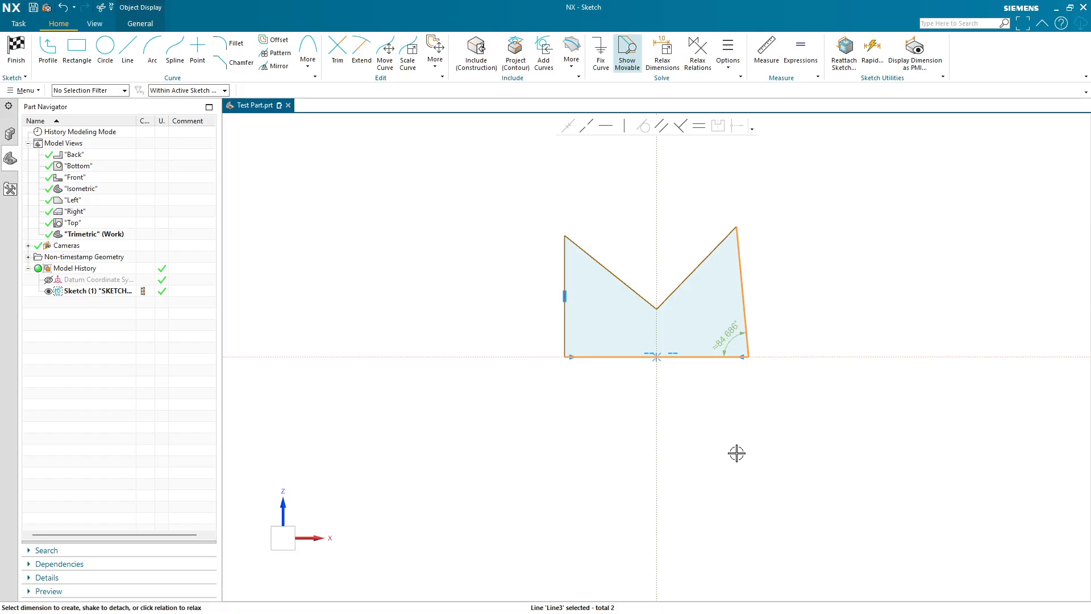
{"action": "left_click", "coordinate": [714, 430]}
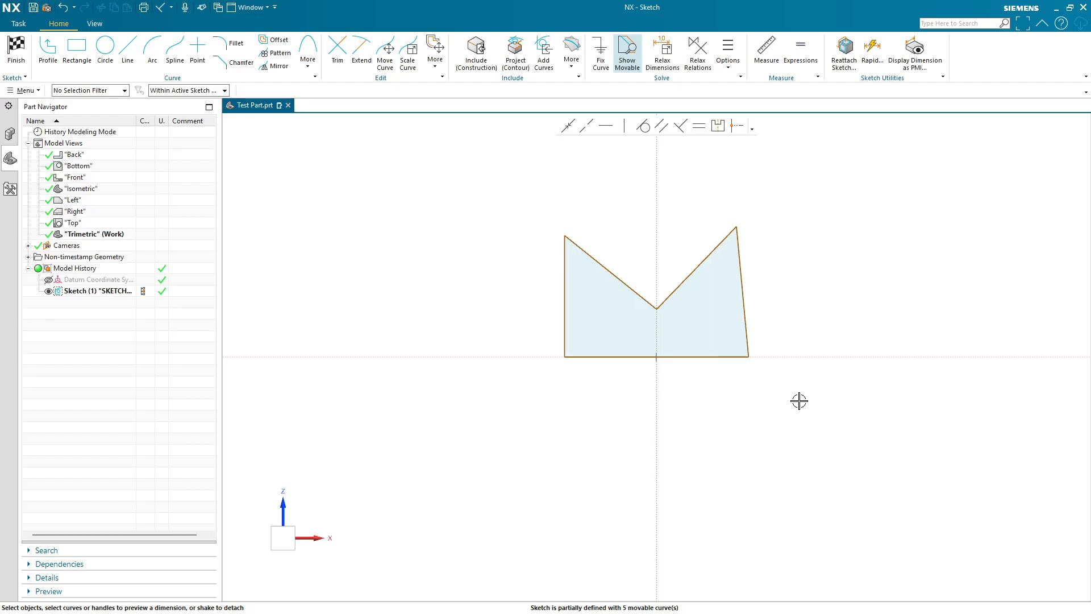
- Dimension the angle between the right line and the bottom line and set it to 90°
{"action": "left_click", "coordinate": [742, 307]}
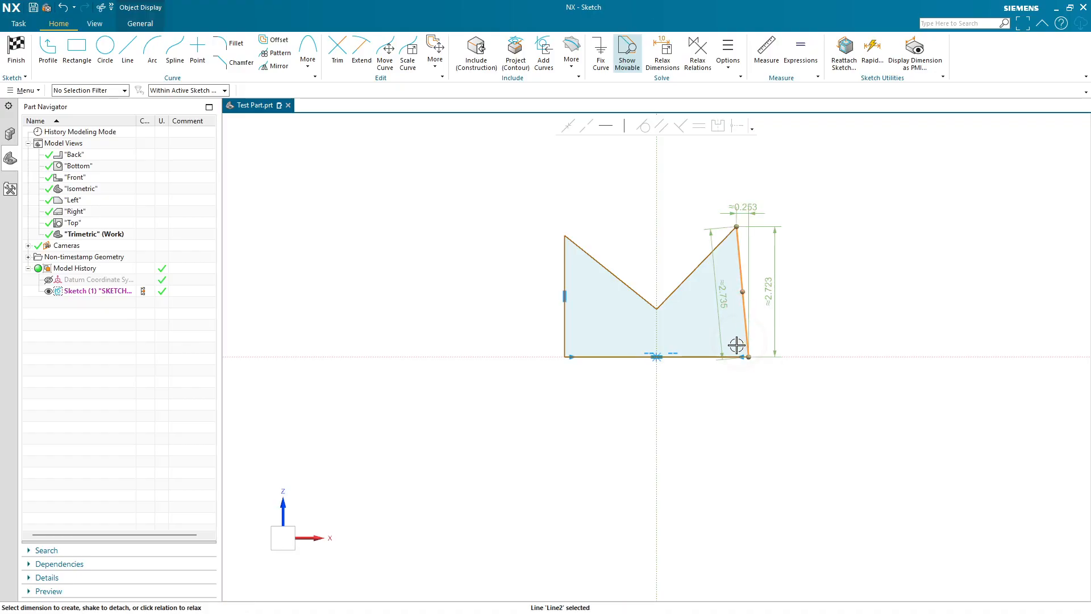
{"action": "left_click", "coordinate": [694, 358]}
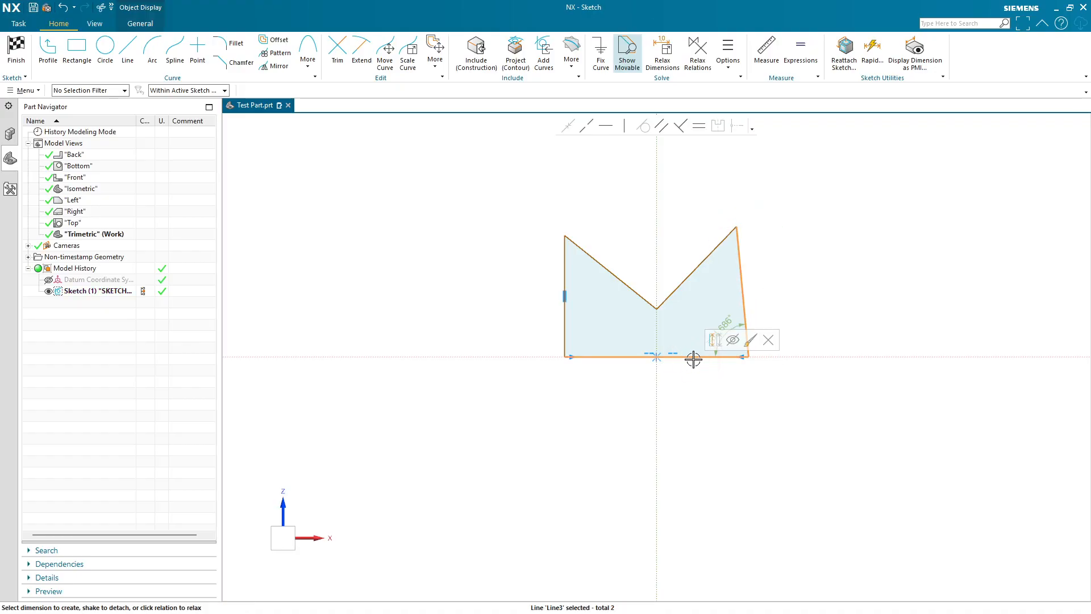
{"action": "left_click", "coordinate": [727, 322]}
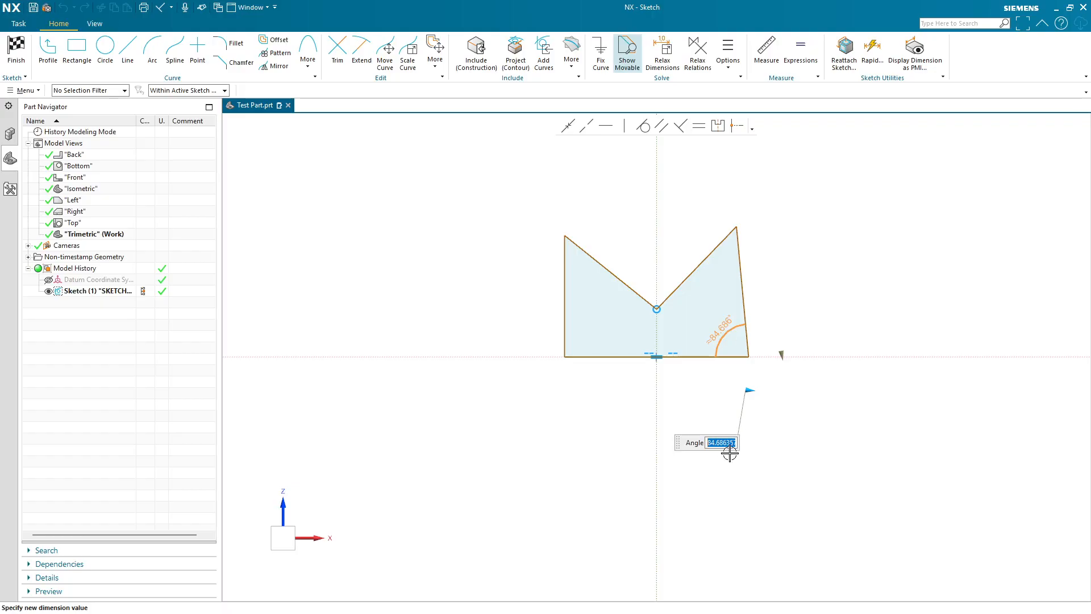
{"action": "type", "text": "60"}
{"action": "key", "text": "Return"}
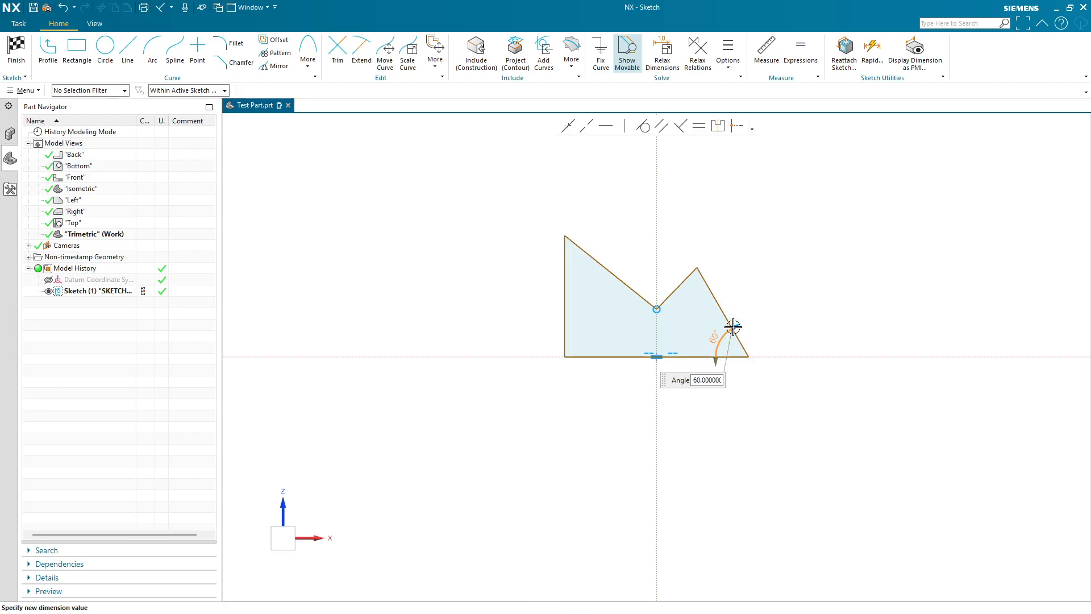
{"action": "mouse_move", "coordinate": [732, 328]}
{"action": "left_mouse_down"}
{"action": "mouse_move", "coordinate": [762, 321]}
{"action": "mouse_move", "coordinate": [749, 324]}
{"action": "left_mouse_up"}
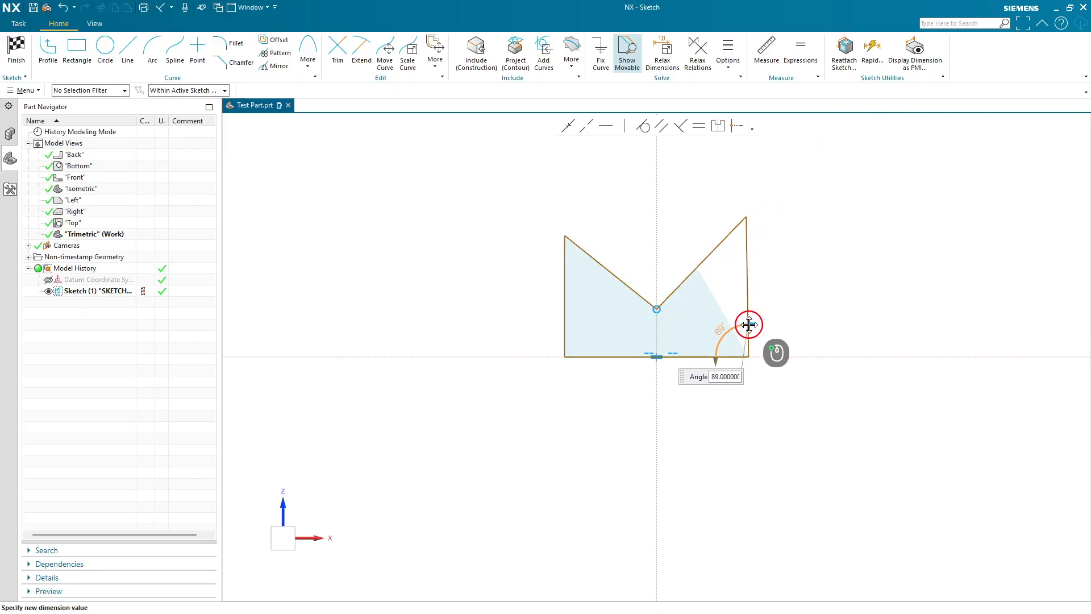
{"action": "mouse_move", "coordinate": [749, 324]}
{"action": "left_mouse_down"}
{"action": "mouse_move", "coordinate": [738, 324]}
{"action": "mouse_move", "coordinate": [753, 319]}
{"action": "left_mouse_up"}
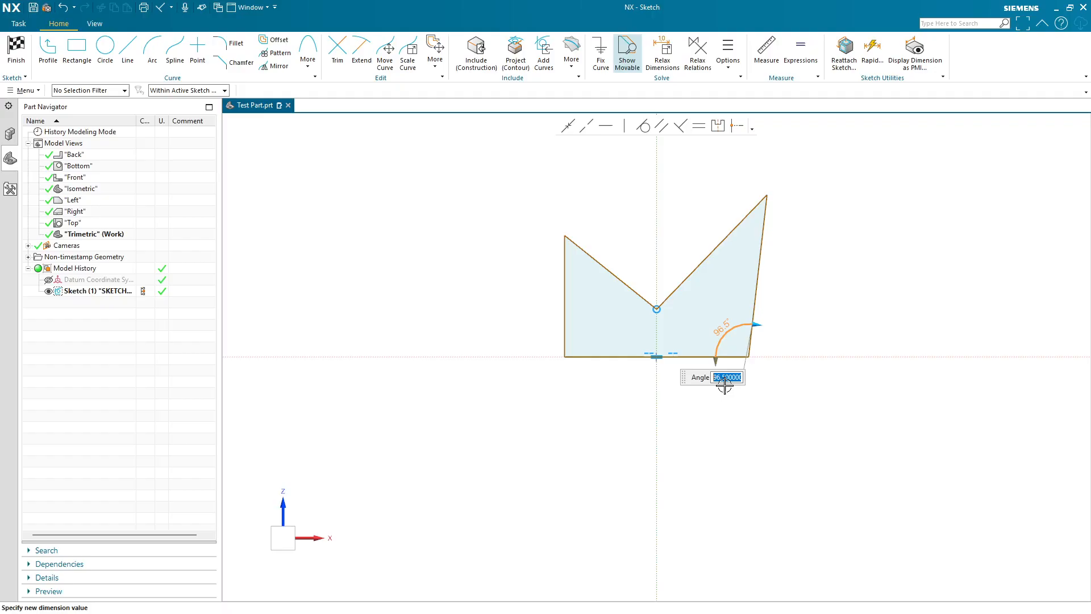
{"action": "left_click", "coordinate": [724, 382]}
{"action": "type", "text": "90"}
{"action": "key", "text": "Return"}
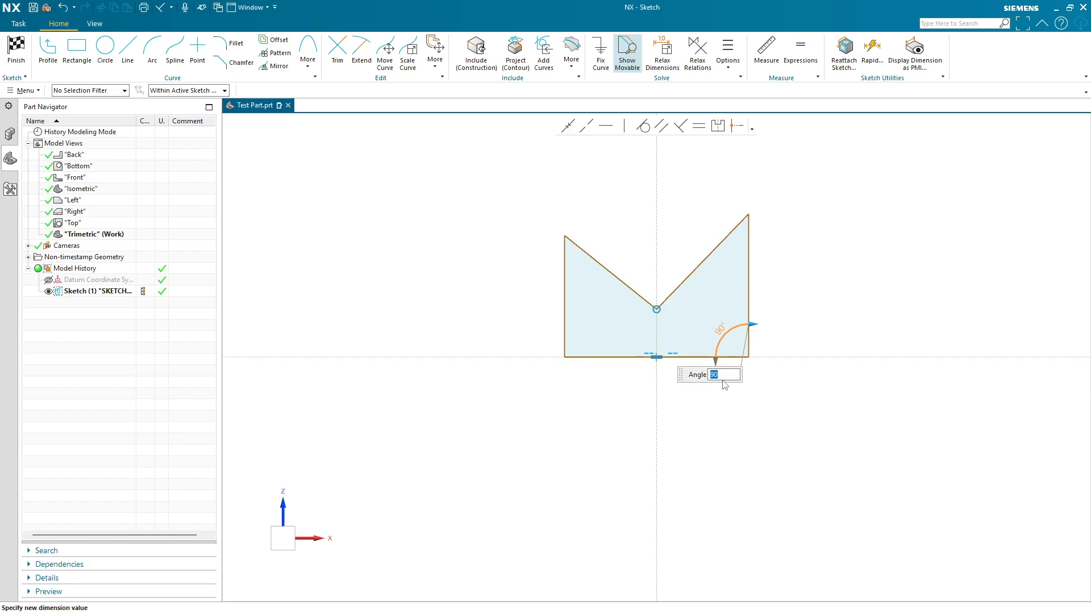
{"action": "left_click", "coordinate": [751, 418]}
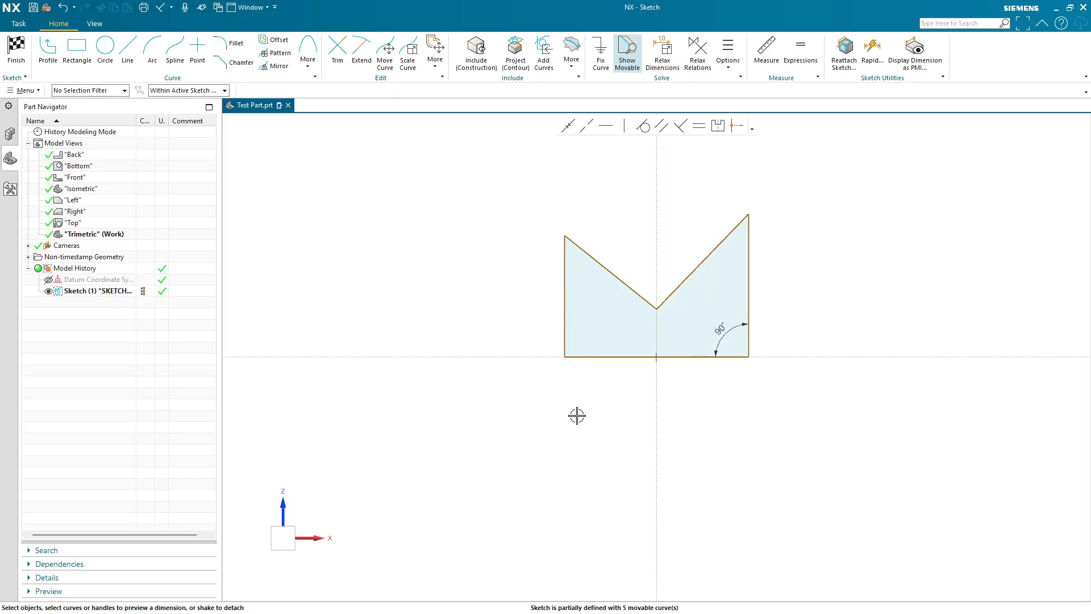
- Dimension the bottom line's length as 5, choosing to scale the entire sketch
{"action": "left_click", "coordinate": [599, 357]}
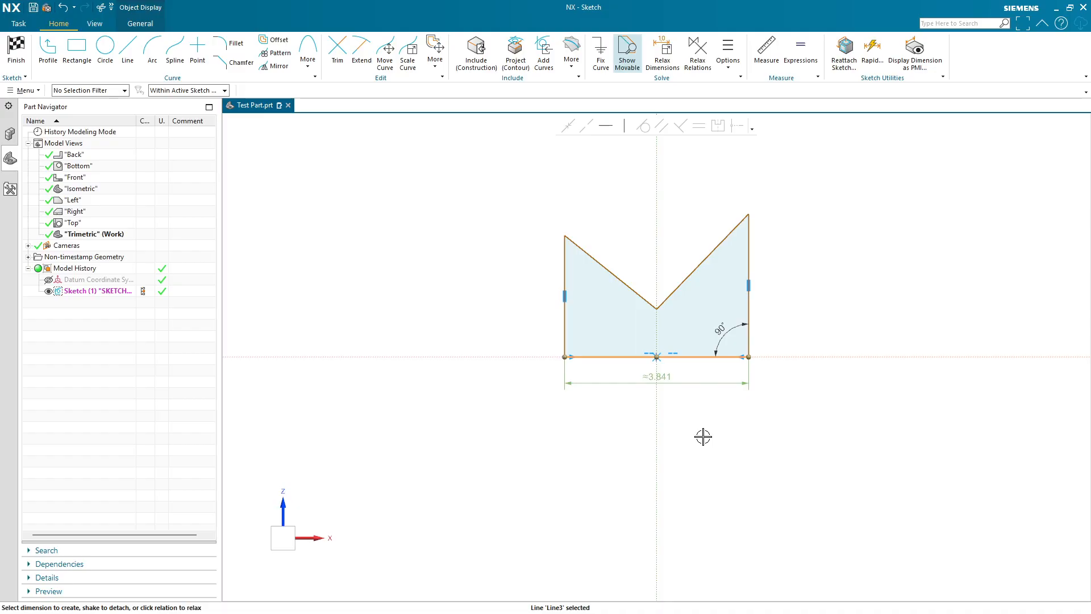
{"action": "left_click", "coordinate": [686, 385]}
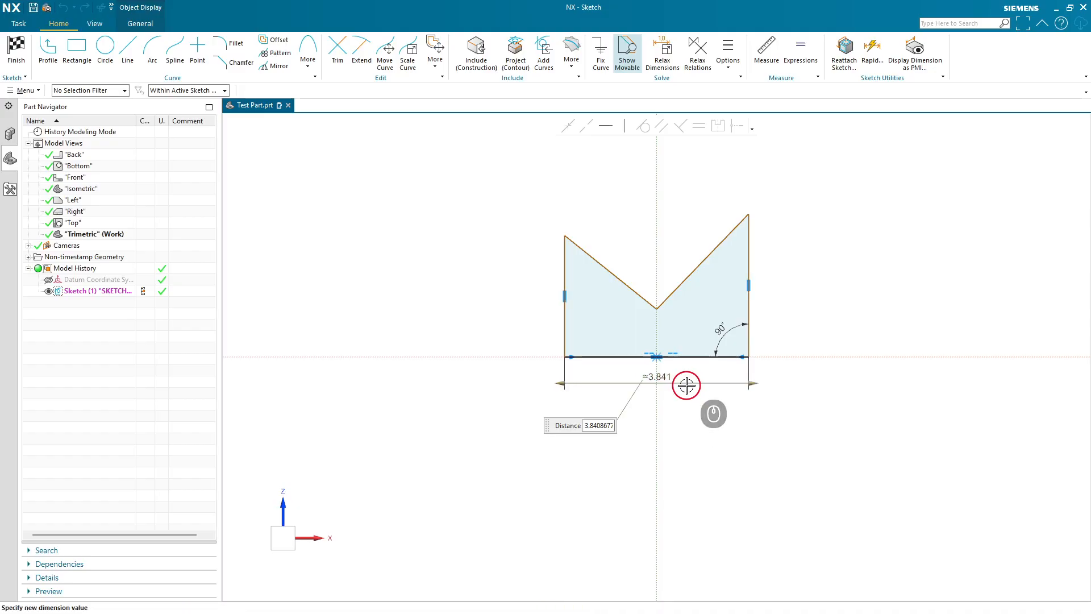
{"action": "type", "text": "5"}
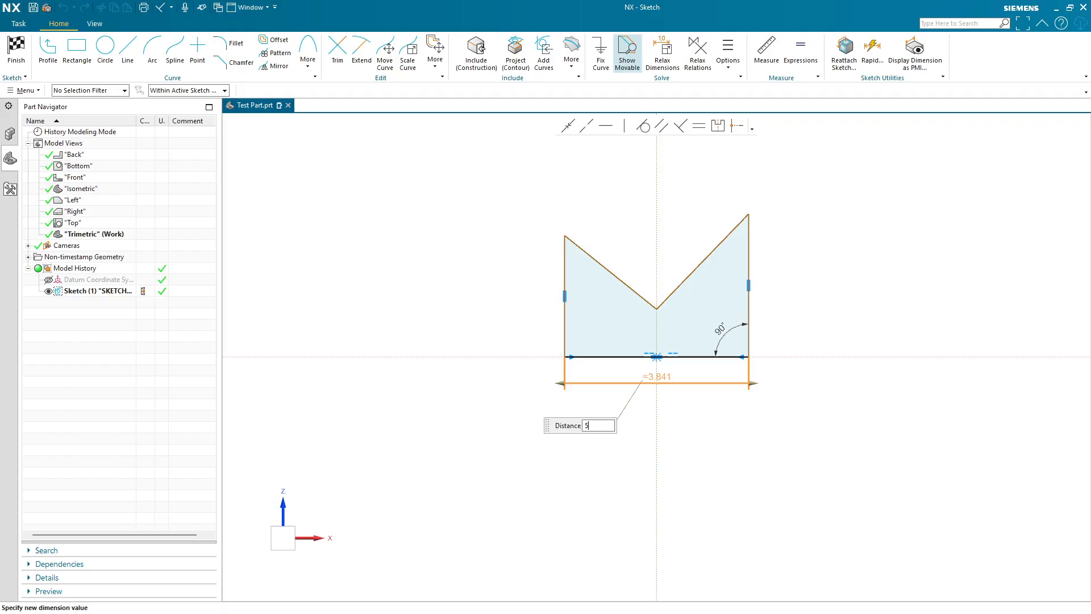
{"action": "key", "text": "Return"}
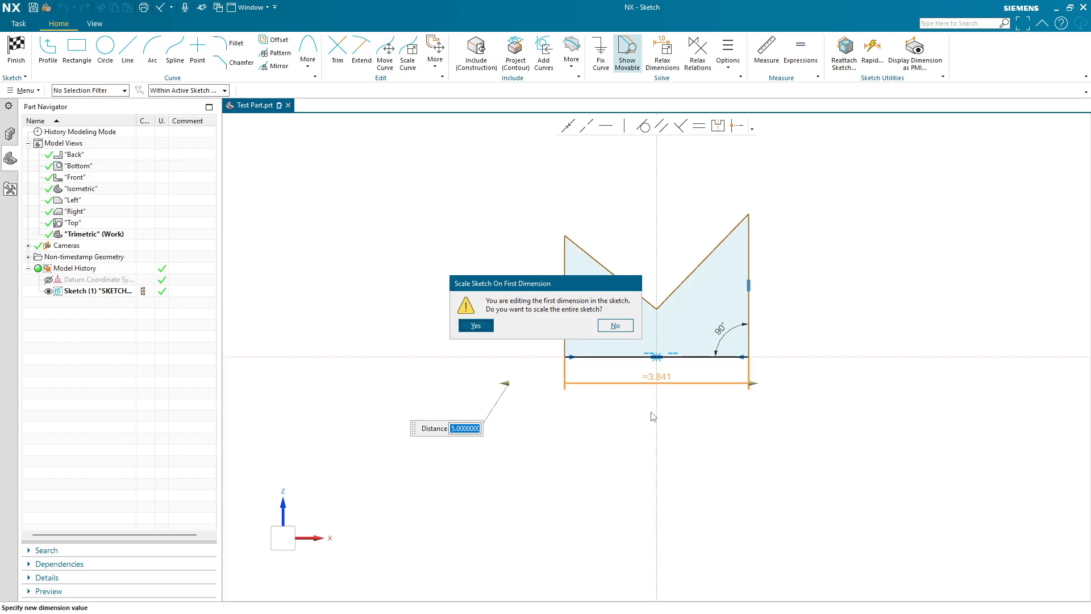
{"action": "left_click", "coordinate": [476, 326]}
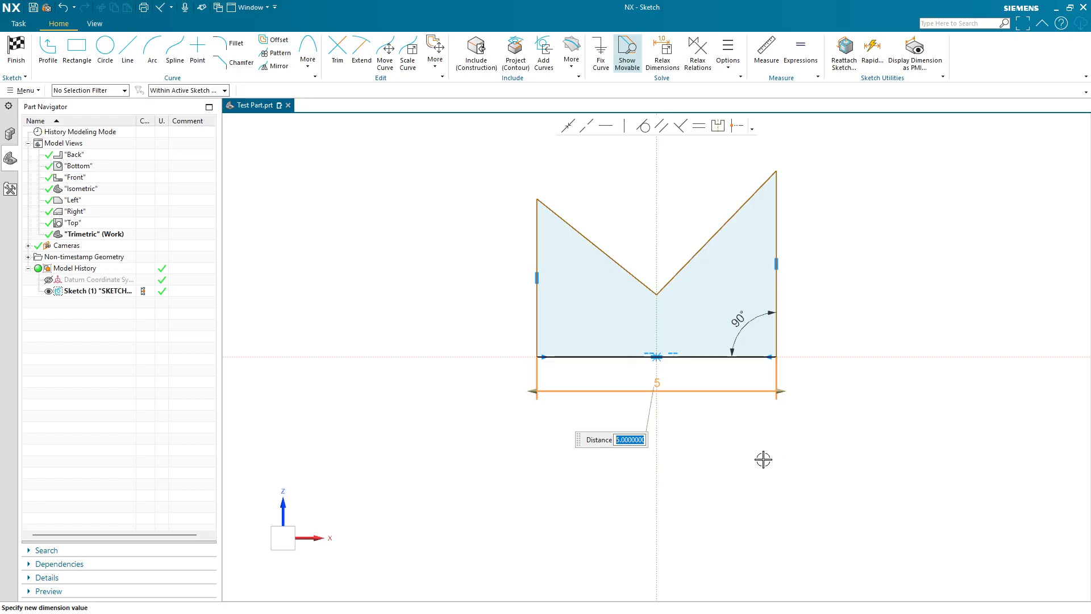
{"action": "key", "text": "Return"}
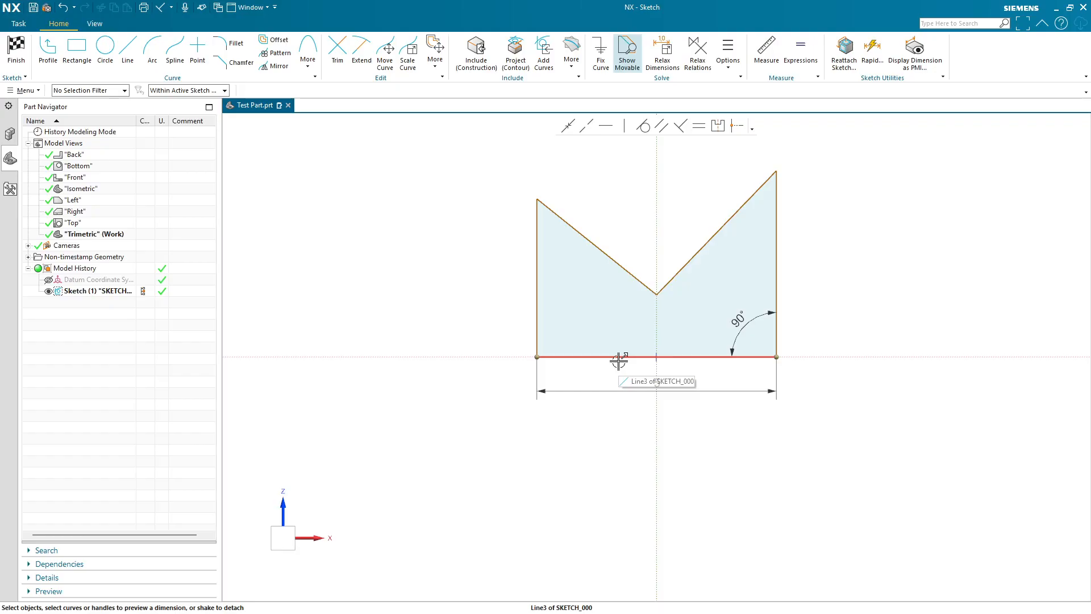
{"action": "left_click", "coordinate": [575, 357]}
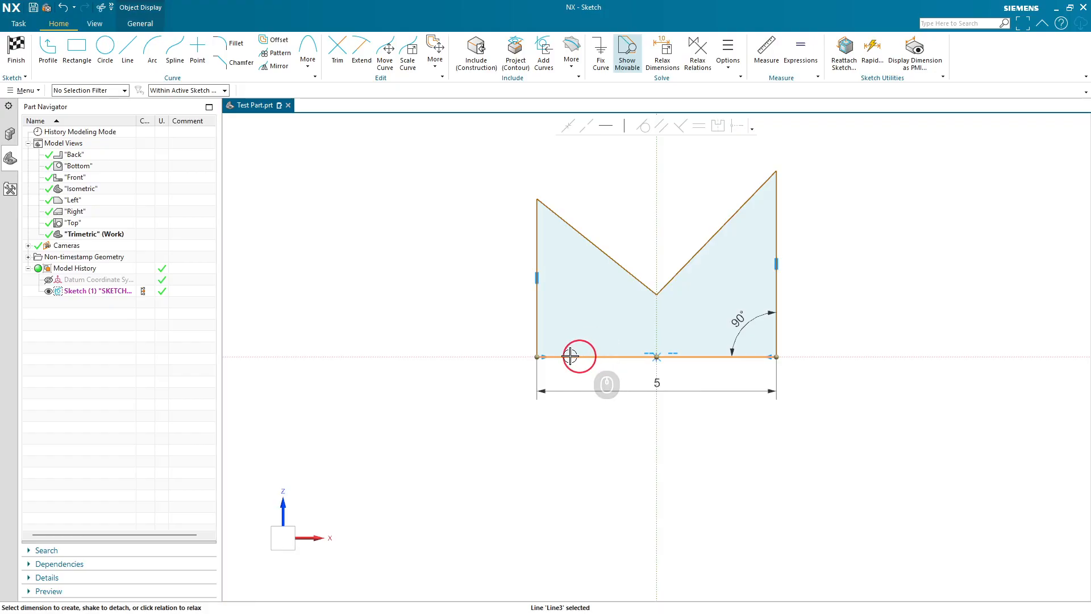
{"action": "left_click", "coordinate": [536, 357]}
{"action": "mouse_move", "coordinate": [534, 359]}
{"action": "left_mouse_down"}
{"action": "mouse_move", "coordinate": [527, 380]}
{"action": "mouse_move", "coordinate": [606, 344]}
{"action": "mouse_move", "coordinate": [595, 360]}
{"action": "mouse_move", "coordinate": [534, 364]}
{"action": "left_mouse_up"}
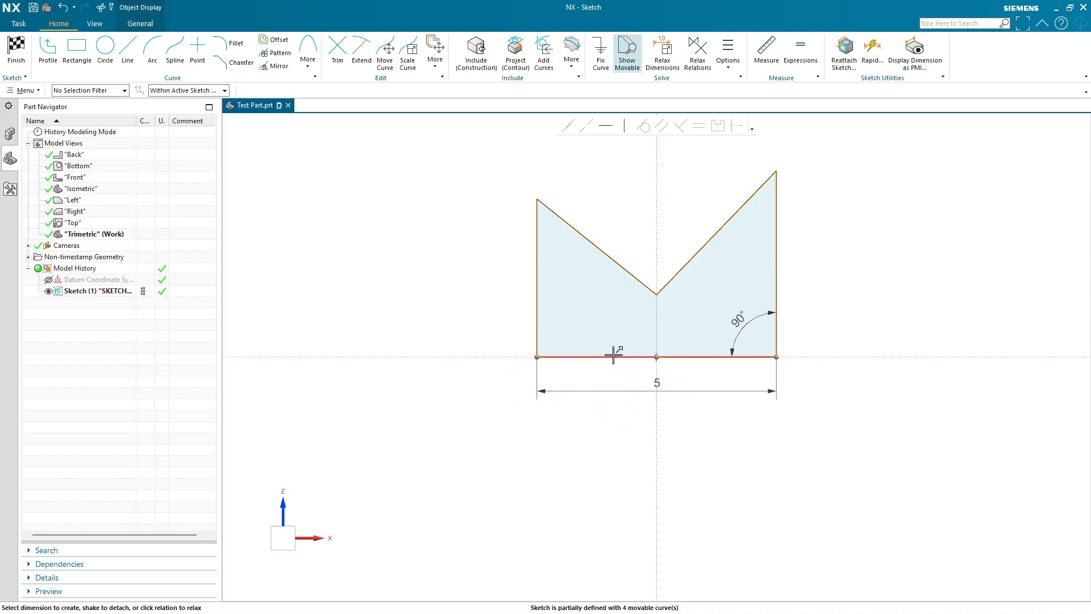
{"action": "left_click_drag", "start_coordinate": [638, 359], "coordinate": [602, 410]}
{"action": "key", "text": "ctrl+z"}
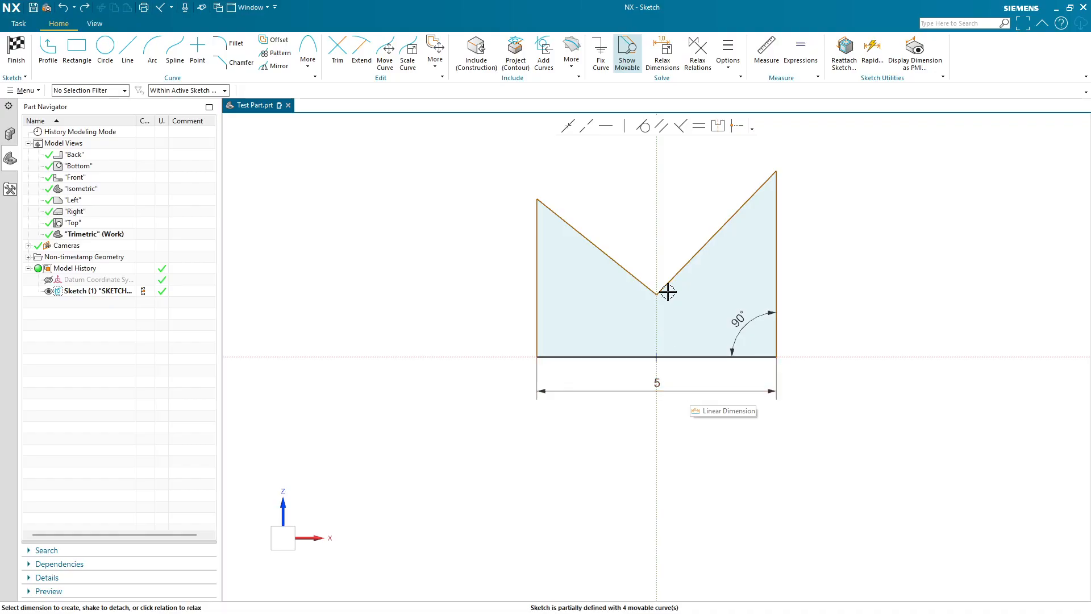
- Reshape the notch by repositioning the left line's top endpoint and the notch vertex
{"action": "left_click", "coordinate": [541, 201]}
{"action": "mouse_move", "coordinate": [541, 201]}
{"action": "left_mouse_down"}
{"action": "mouse_move", "coordinate": [551, 173]}
{"action": "mouse_move", "coordinate": [570, 173]}
{"action": "mouse_move", "coordinate": [499, 225]}
{"action": "mouse_move", "coordinate": [511, 187]}
{"action": "mouse_move", "coordinate": [520, 199]}
{"action": "left_mouse_up"}
{"action": "left_click", "coordinate": [648, 291]}
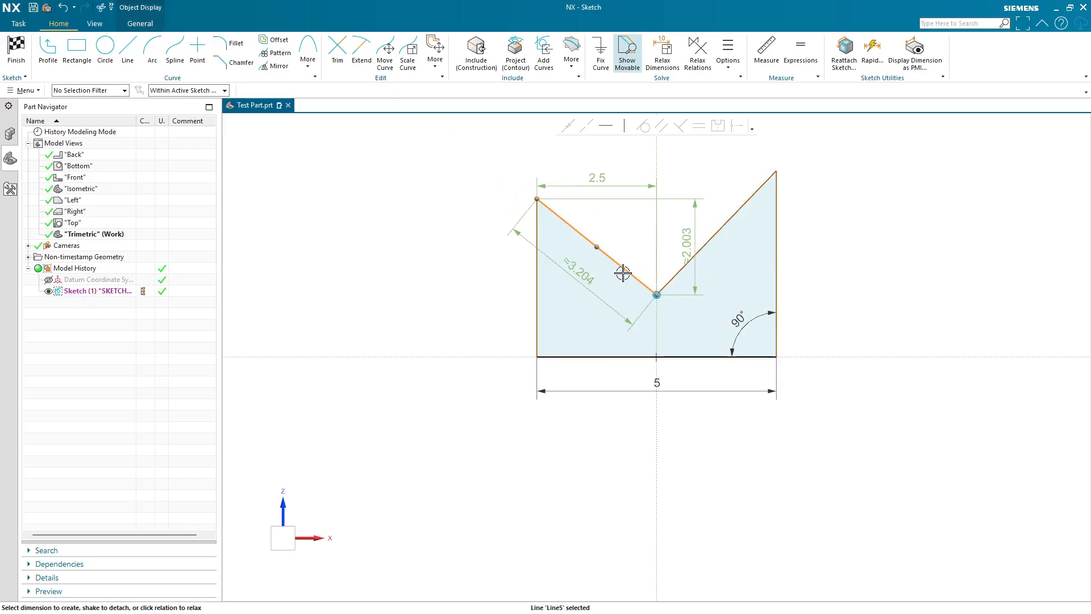
{"action": "left_click_drag", "start_coordinate": [599, 247], "coordinate": [656, 276]}
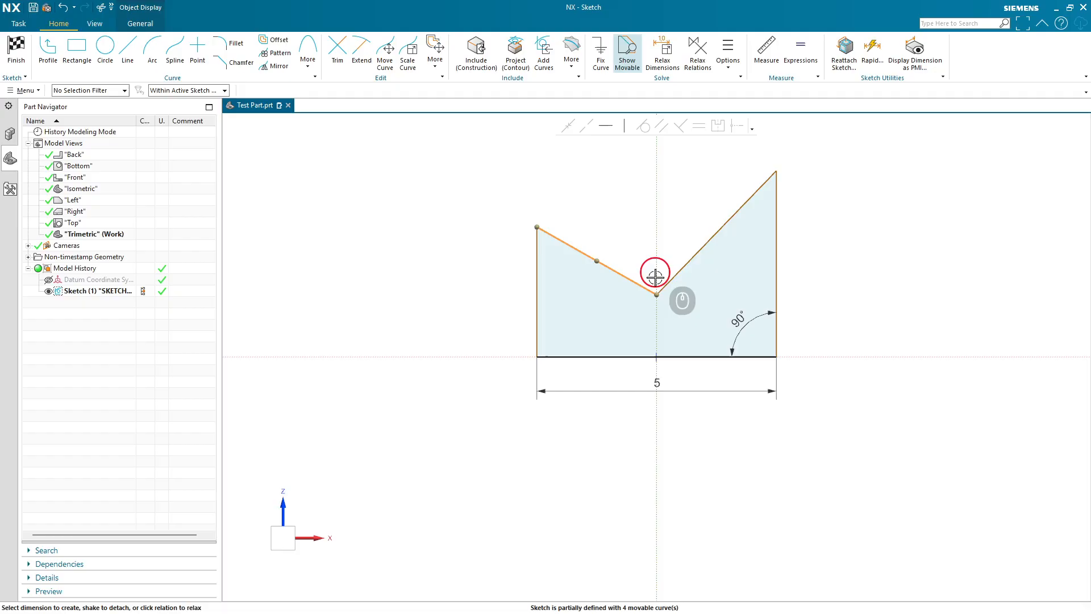
{"action": "left_click_drag", "start_coordinate": [596, 260], "coordinate": [589, 292]}
{"action": "mouse_move", "coordinate": [657, 294]}
{"action": "left_mouse_down"}
{"action": "mouse_move", "coordinate": [642, 211]}
{"action": "mouse_move", "coordinate": [650, 261]}
{"action": "mouse_move", "coordinate": [664, 264]}
{"action": "left_mouse_up"}
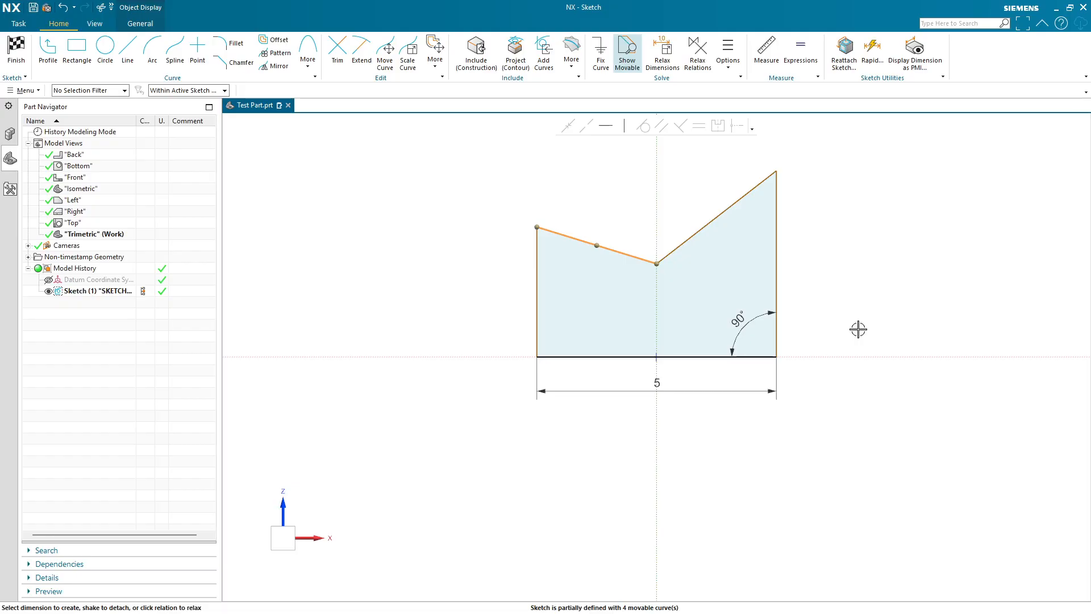
- Dimension the right vertical line's height as 4
{"action": "left_click", "coordinate": [838, 279]}
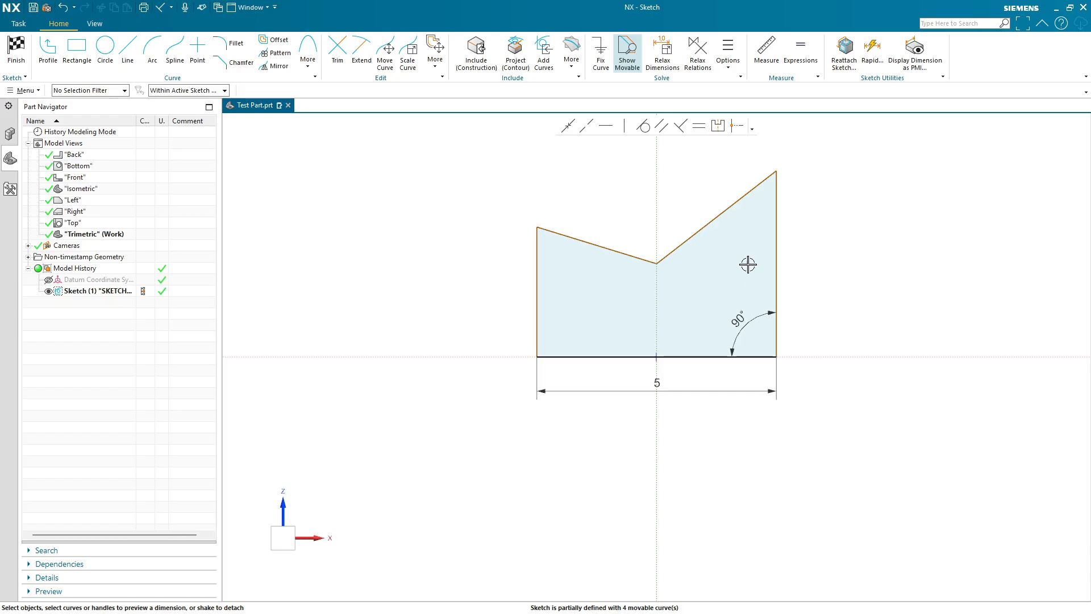
{"action": "left_click", "coordinate": [776, 248]}
{"action": "left_click", "coordinate": [804, 258]}
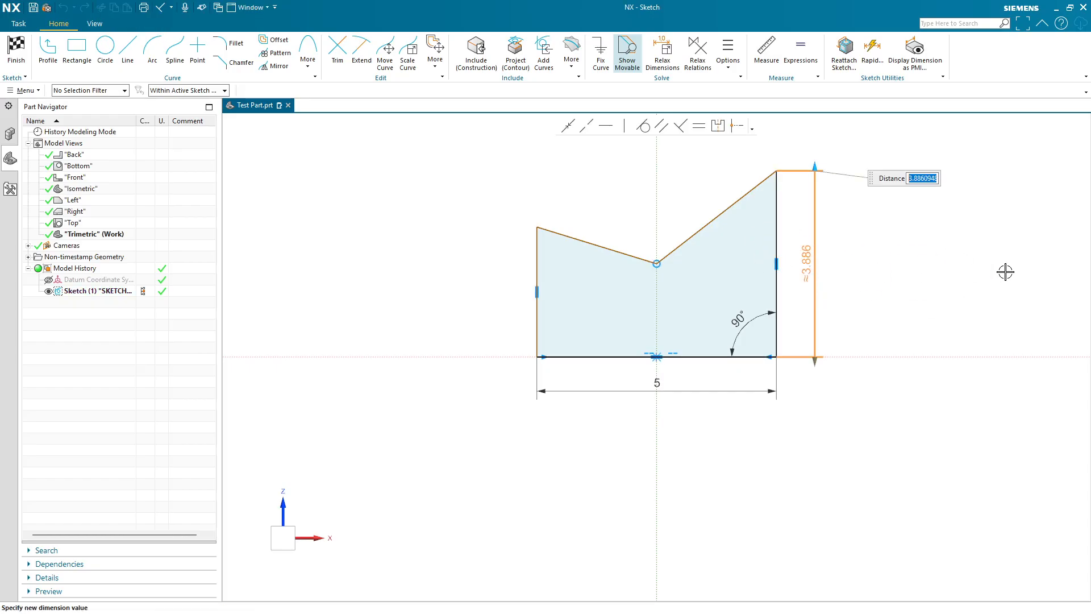
{"action": "type", "text": "4"}
{"action": "key", "text": "Return"}
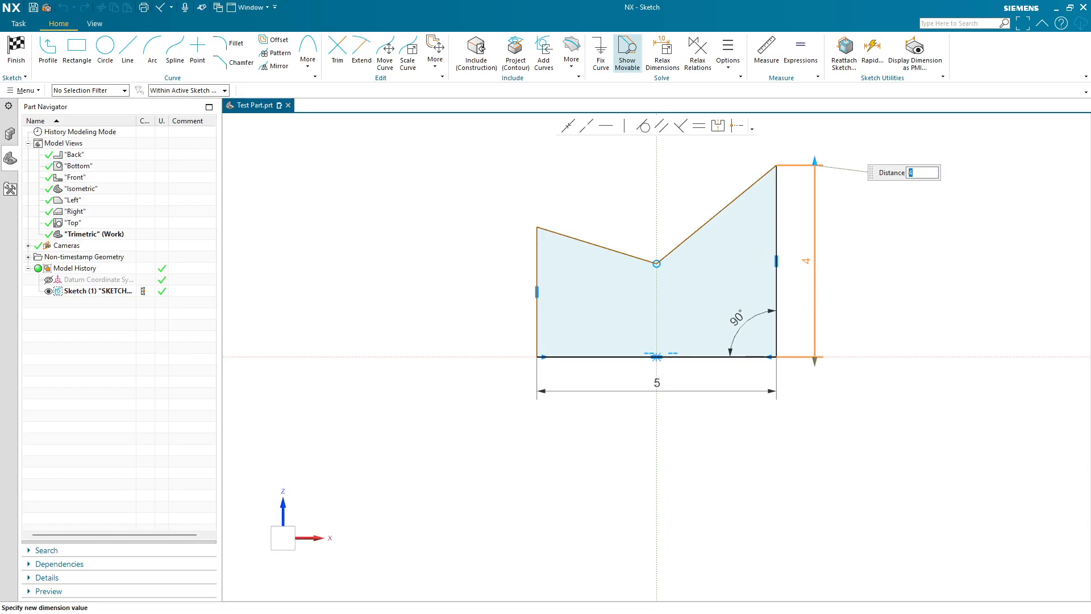
{"action": "left_click", "coordinate": [980, 278]}
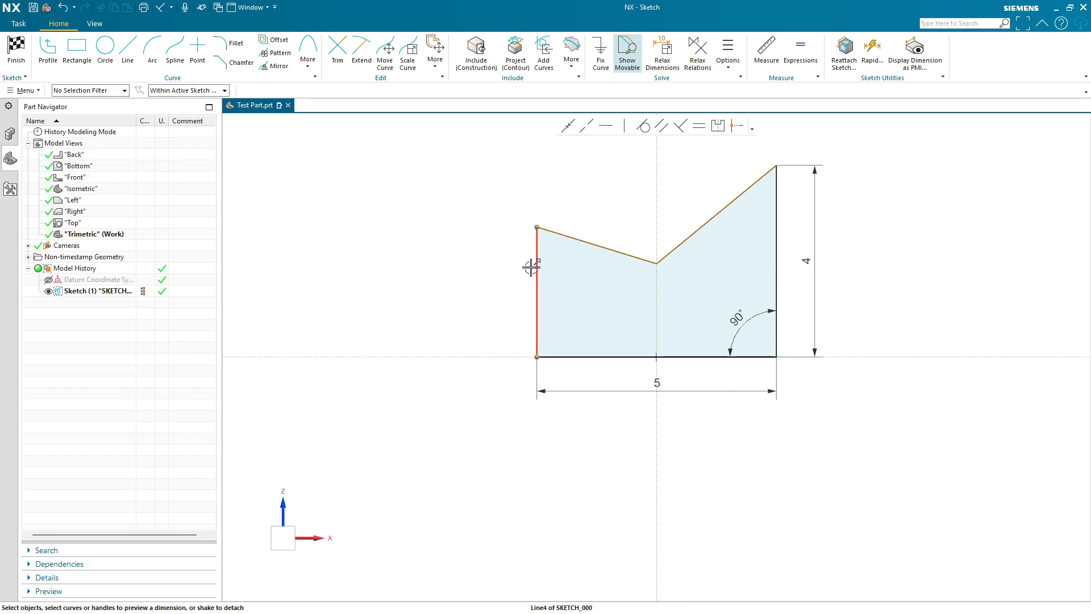
- Make the left and right vertical lines equal in length
{"action": "left_click", "coordinate": [781, 234]}
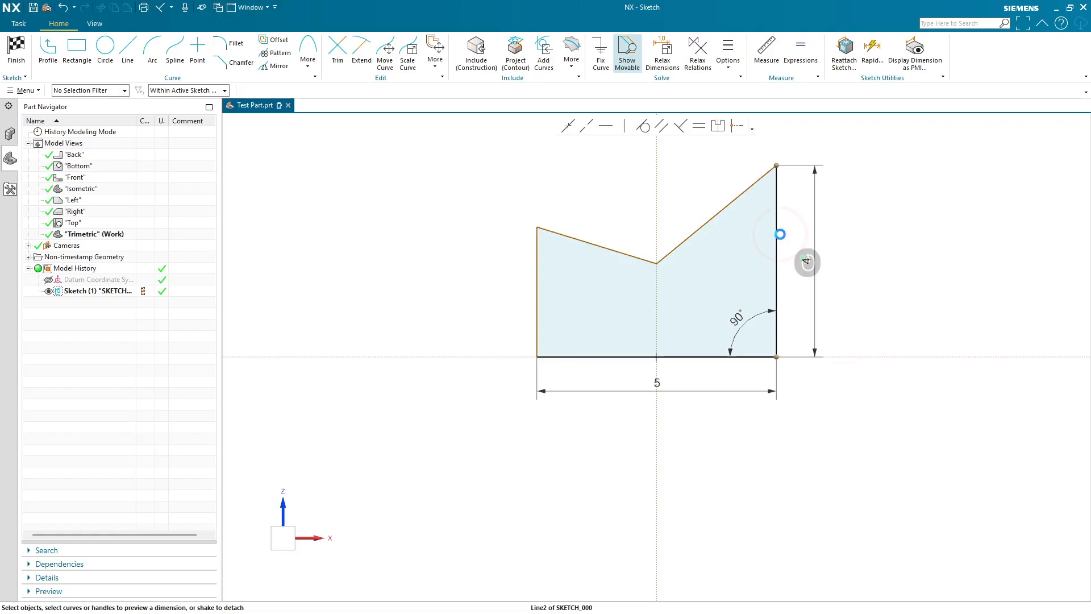
{"action": "left_click", "coordinate": [536, 258]}
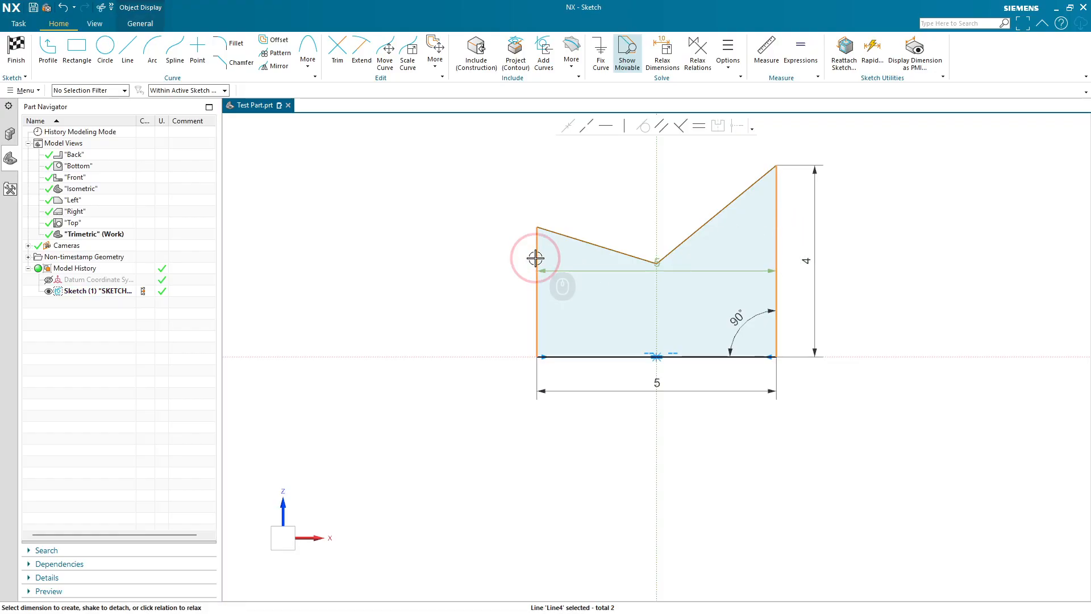
{"action": "left_click", "coordinate": [699, 127]}
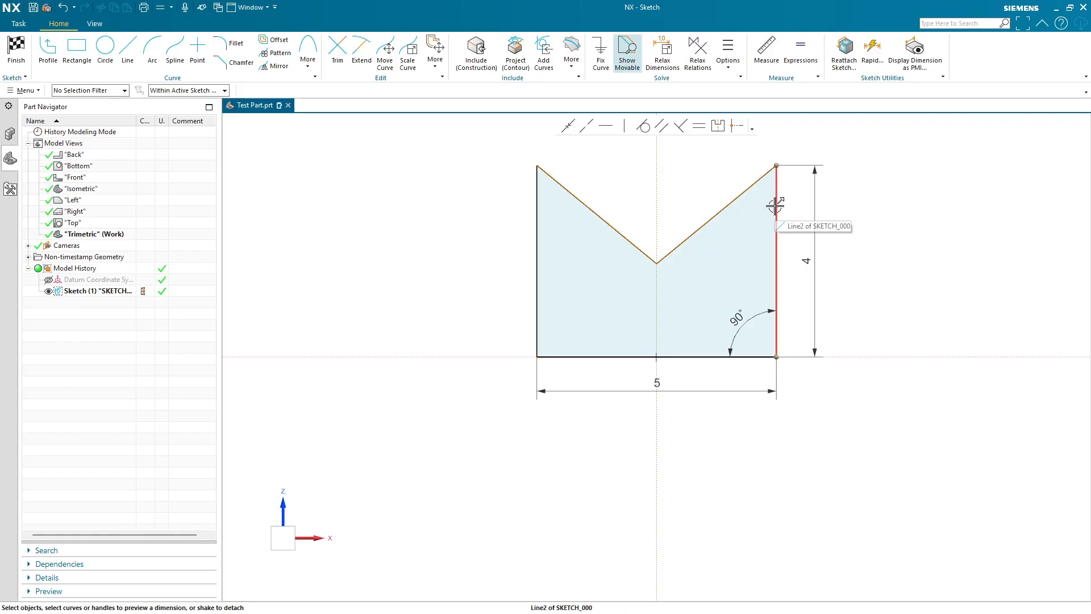
- Change the right line's height dimension to 3
{"action": "left_click", "coordinate": [807, 266]}
{"action": "double_click", "coordinate": [807, 265]}
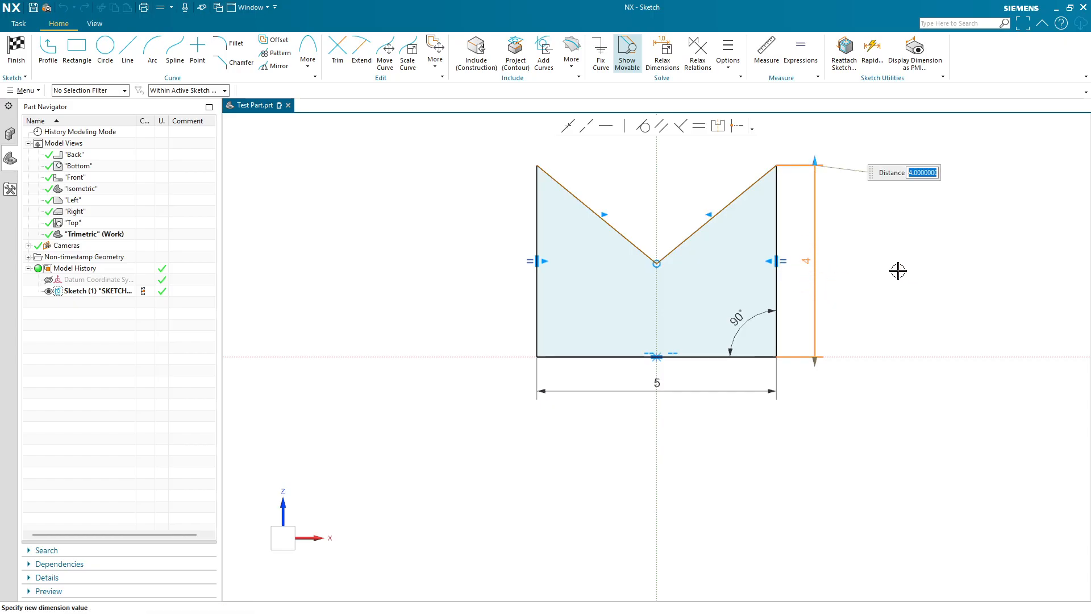
{"action": "type", "text": "3"}
{"action": "key", "text": "Return"}
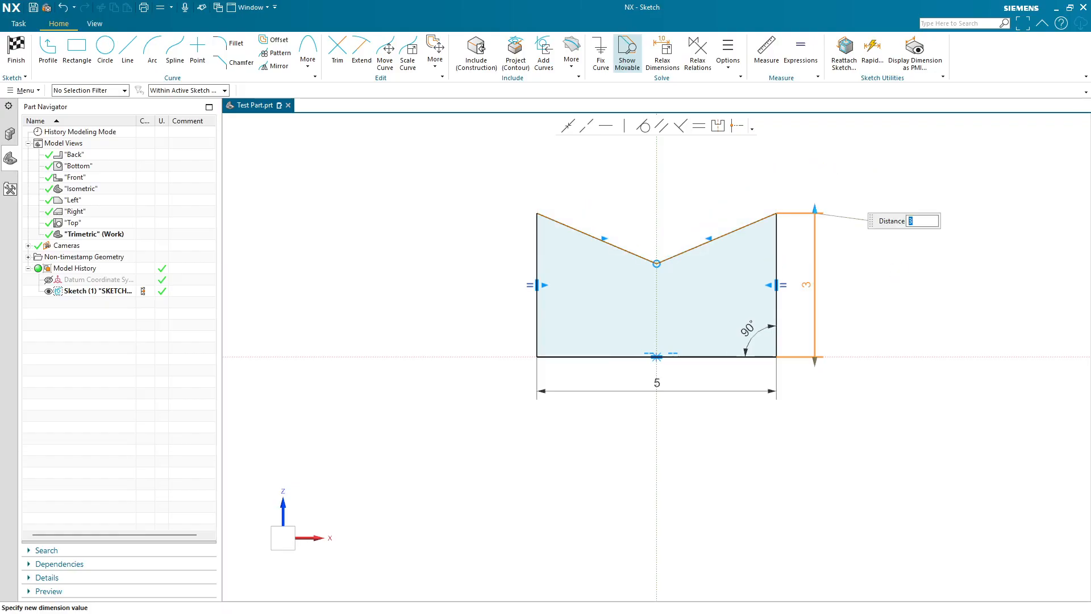
{"action": "left_click", "coordinate": [906, 296]}
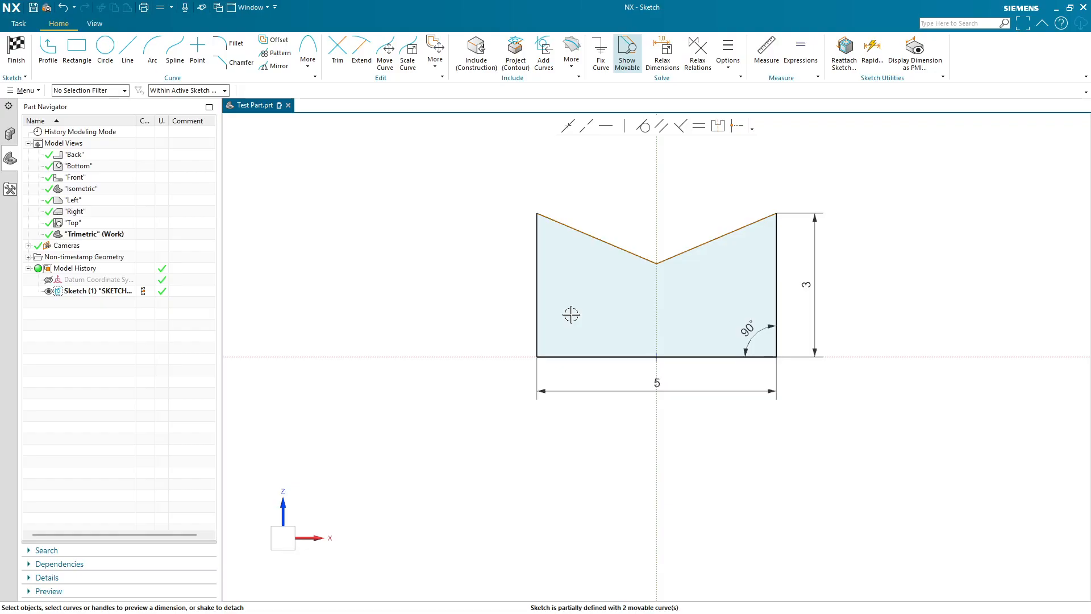
- Dimension the angle between the right notch line and the right vertical line as 60°
{"action": "left_click", "coordinate": [707, 243]}
{"action": "left_click", "coordinate": [743, 227]}
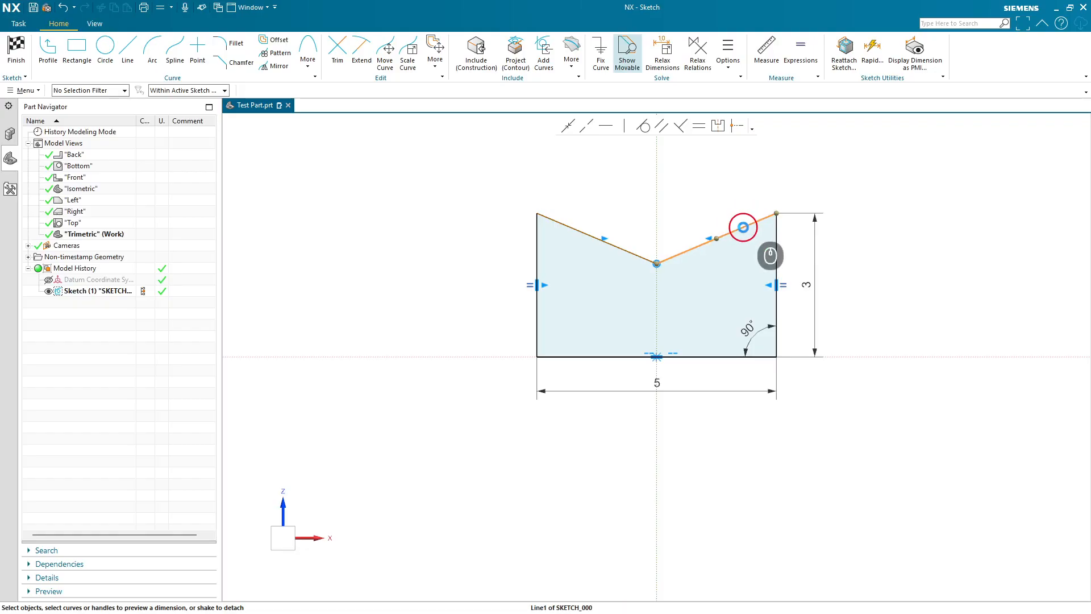
{"action": "left_click", "coordinate": [775, 243]}
{"action": "left_click", "coordinate": [763, 245]}
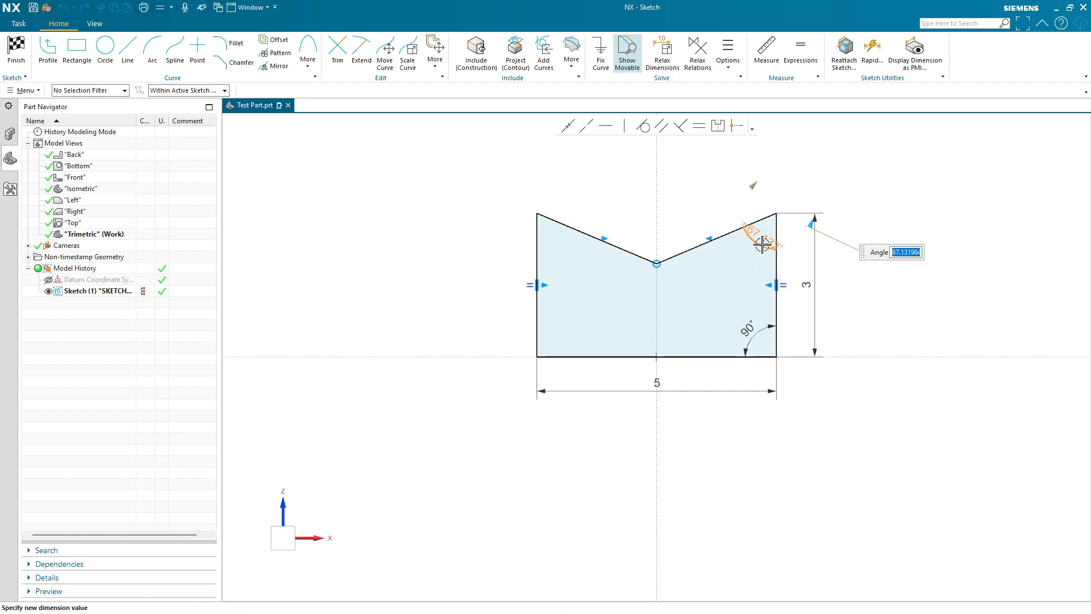
{"action": "type", "text": "60"}
{"action": "key", "text": "Return"}
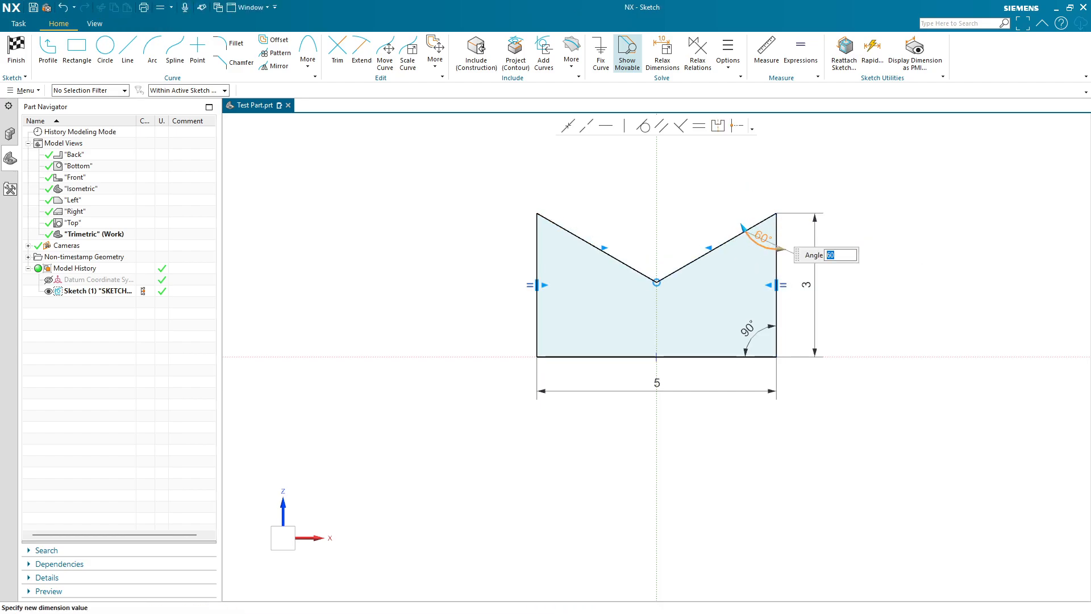
{"action": "left_click", "coordinate": [909, 329]}
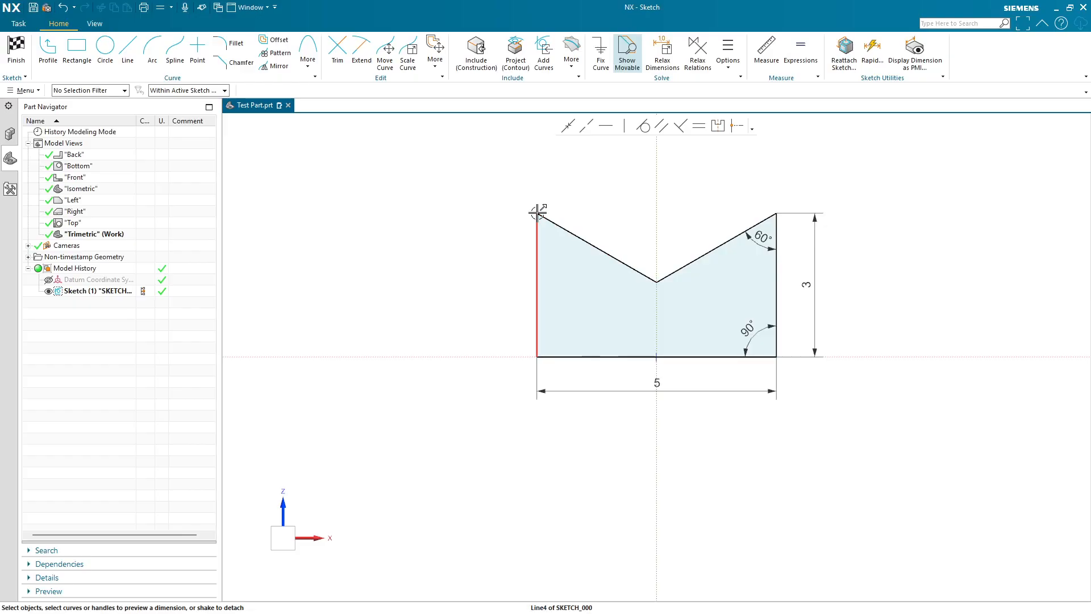
- Make the two notch lines equal in length
{"action": "left_click", "coordinate": [555, 224]}
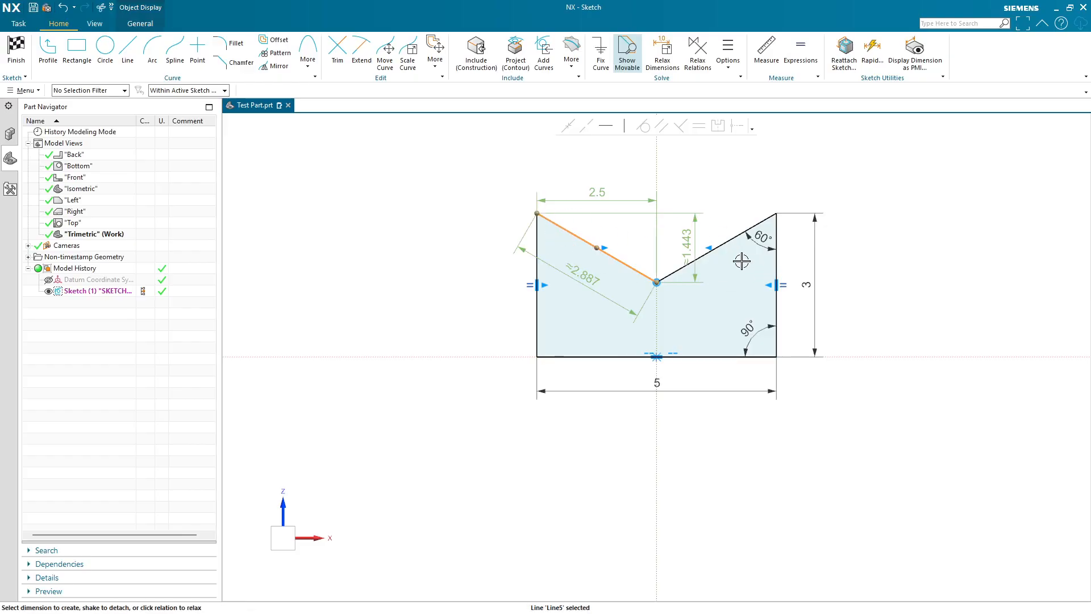
{"action": "left_click", "coordinate": [732, 242]}
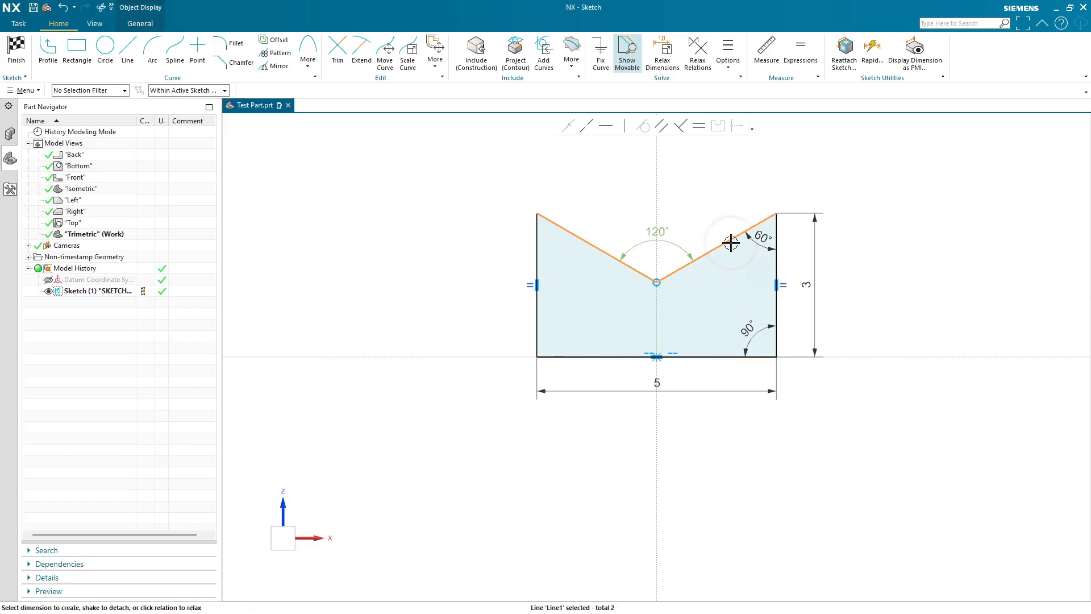
{"action": "left_click", "coordinate": [700, 126]}
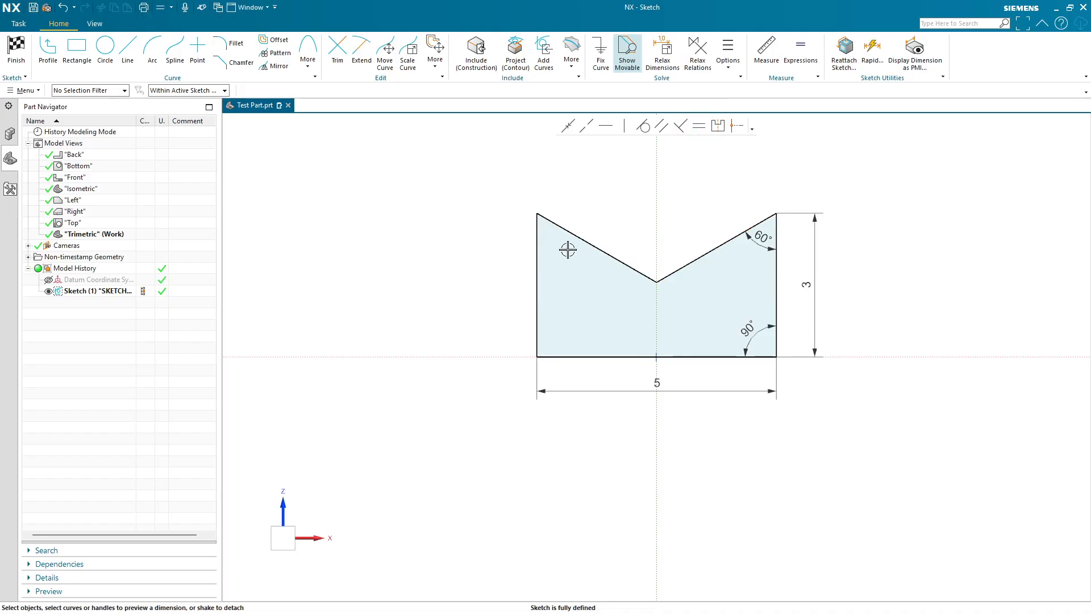
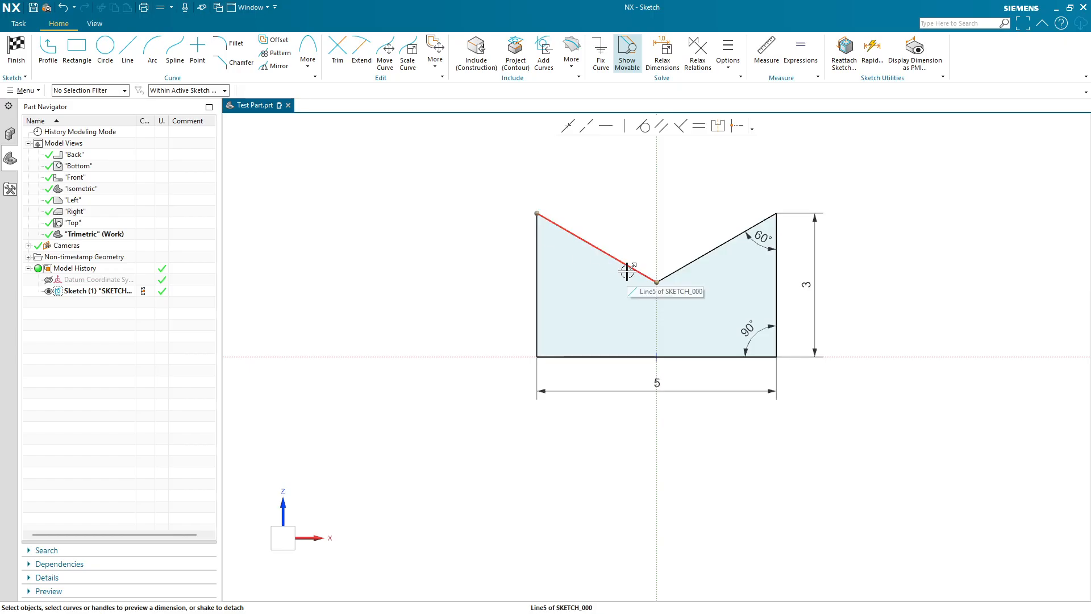
- Sketch a separate five-sided profile below the main sketch with the Profile tool
{"action": "middle_click_drag", "start_coordinate": [900, 432], "coordinate": [747, 386], "text": "shift"}
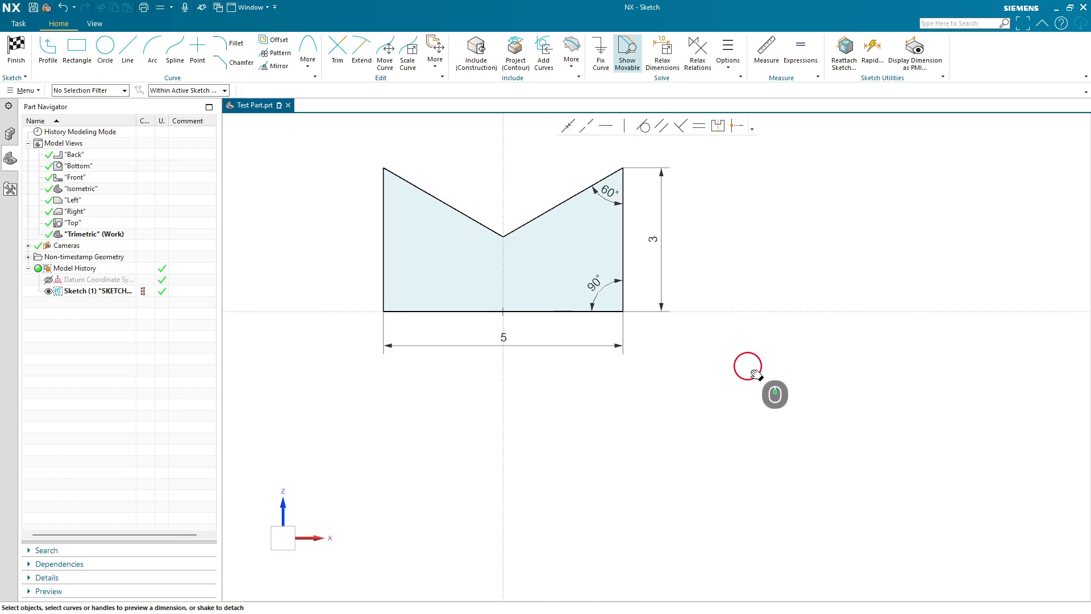
{"action": "left_click", "coordinate": [50, 51]}
{"action": "left_click", "coordinate": [776, 512]}
{"action": "left_click", "coordinate": [590, 512]}
{"action": "left_click", "coordinate": [600, 441]}
{"action": "left_click", "coordinate": [819, 374]}
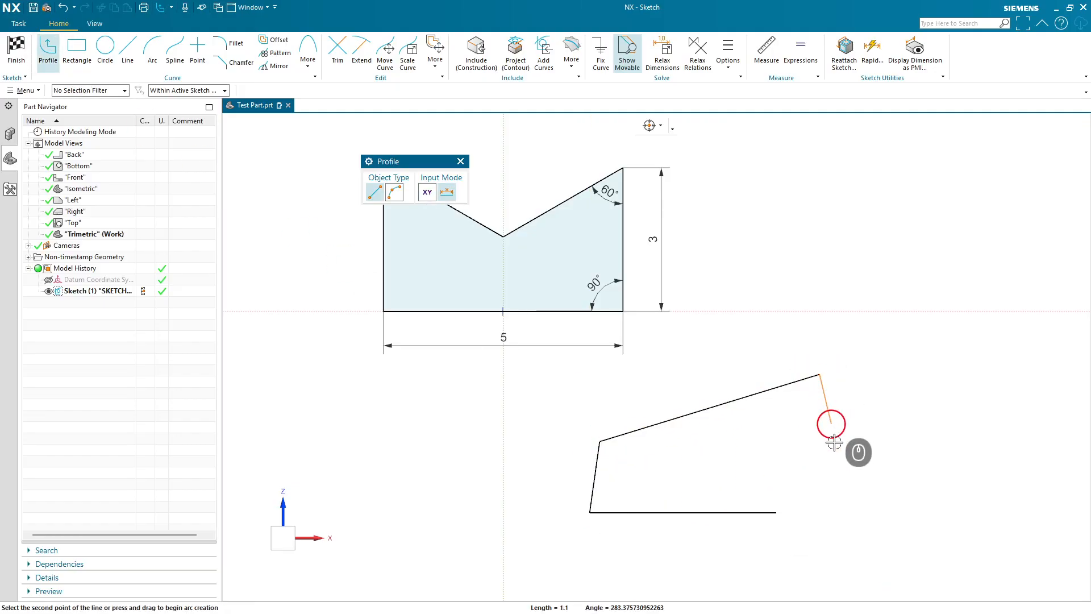
{"action": "left_click", "coordinate": [777, 477]}
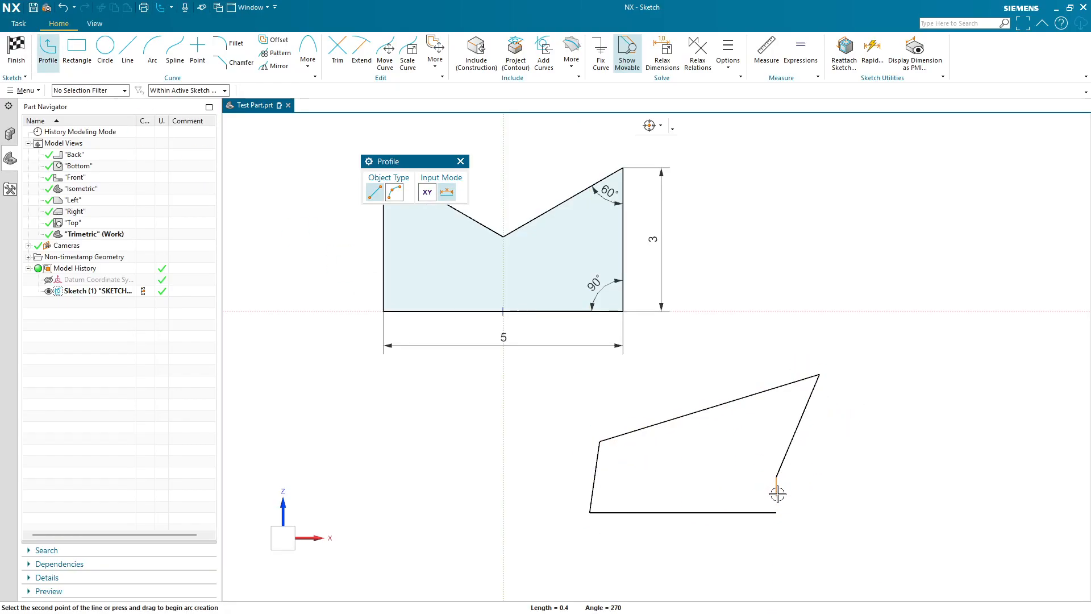
{"action": "scroll", "coordinate": [777, 494], "scroll_direction": "up", "scroll_amount": 3}
{"action": "scroll", "coordinate": [775, 557], "scroll_direction": "down", "scroll_amount": 2}
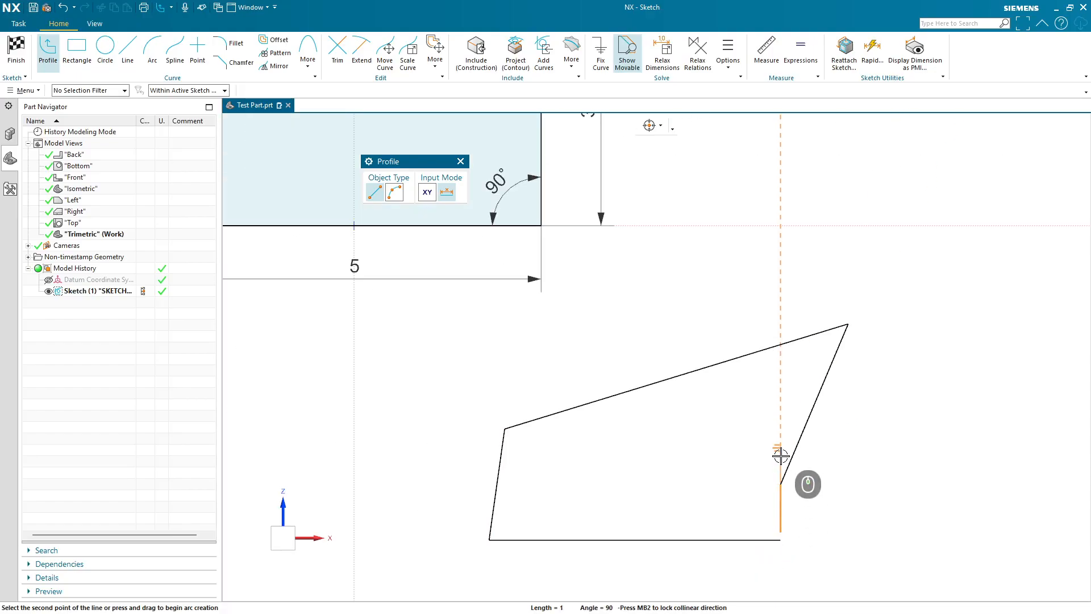
{"action": "scroll", "coordinate": [781, 456], "scroll_direction": "down", "scroll_amount": 2}
{"action": "key", "text": "Escape"}
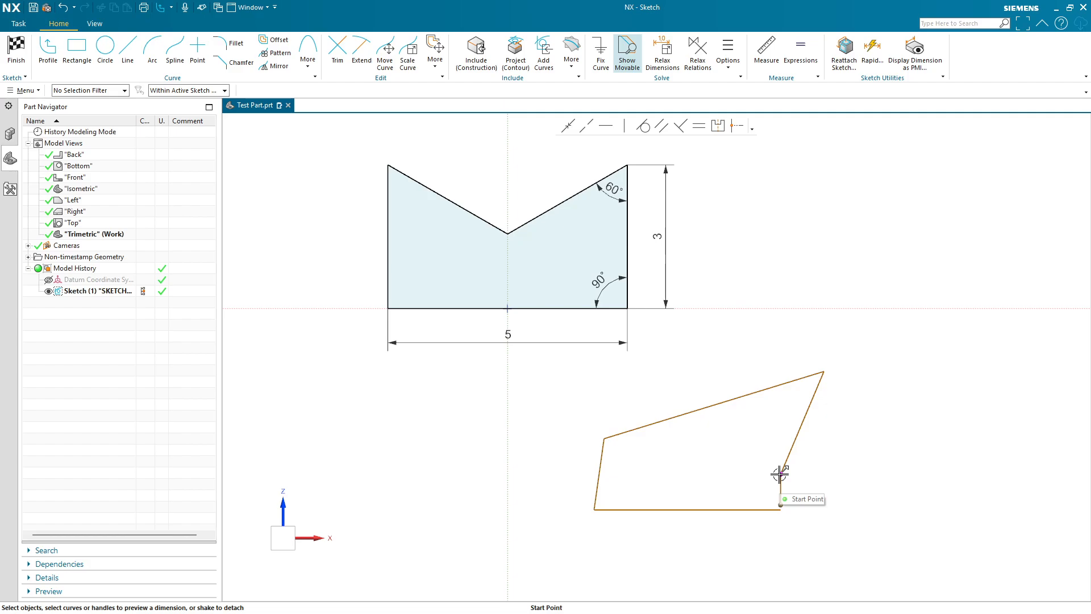
- Make the short vertical line's lower end coincident with the bottom line's right end
{"action": "scroll", "coordinate": [779, 519], "scroll_direction": "up", "scroll_amount": 4}
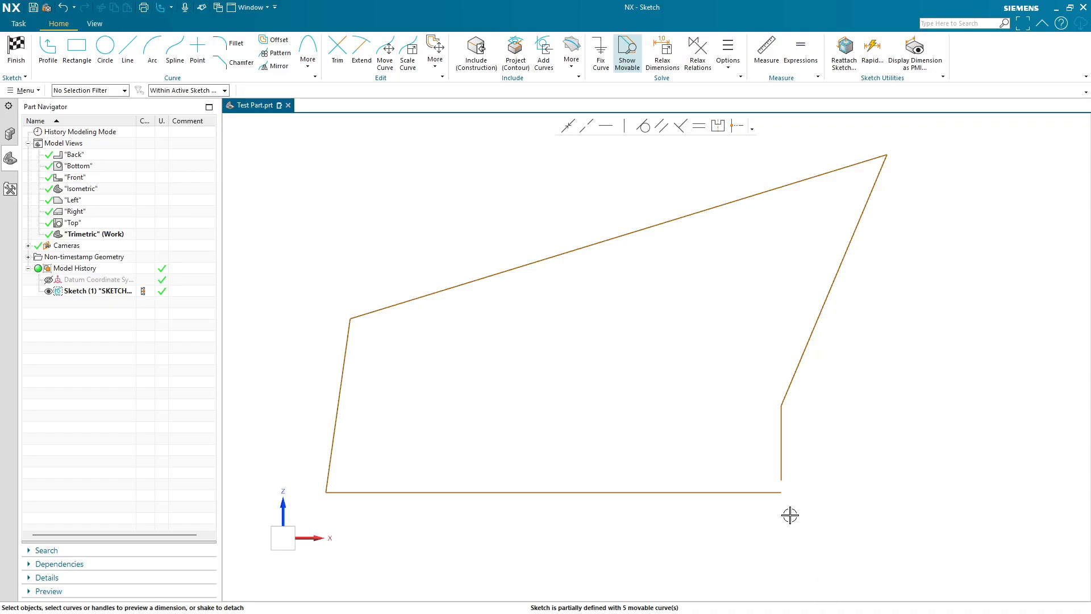
{"action": "scroll", "coordinate": [790, 515], "scroll_direction": "down", "scroll_amount": 4}
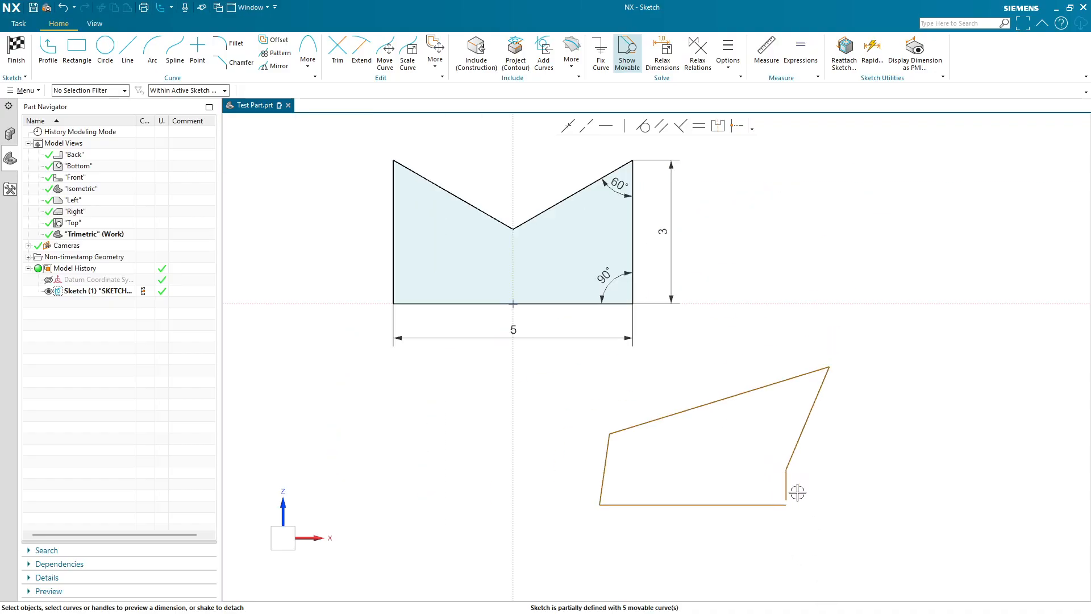
{"action": "scroll", "coordinate": [798, 492], "scroll_direction": "up", "scroll_amount": 5}
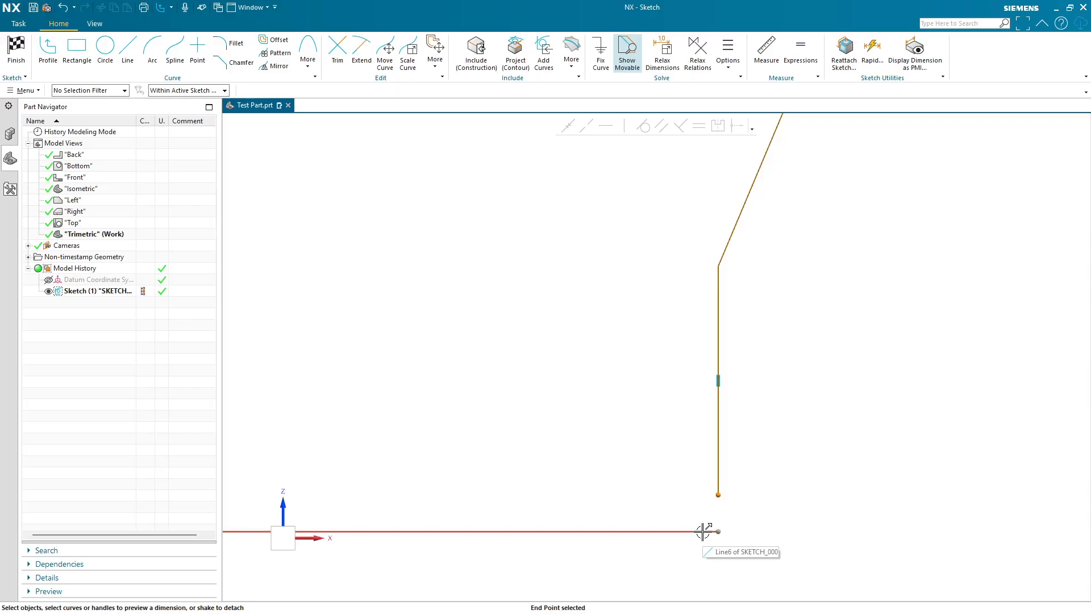
{"action": "left_click", "coordinate": [719, 531]}
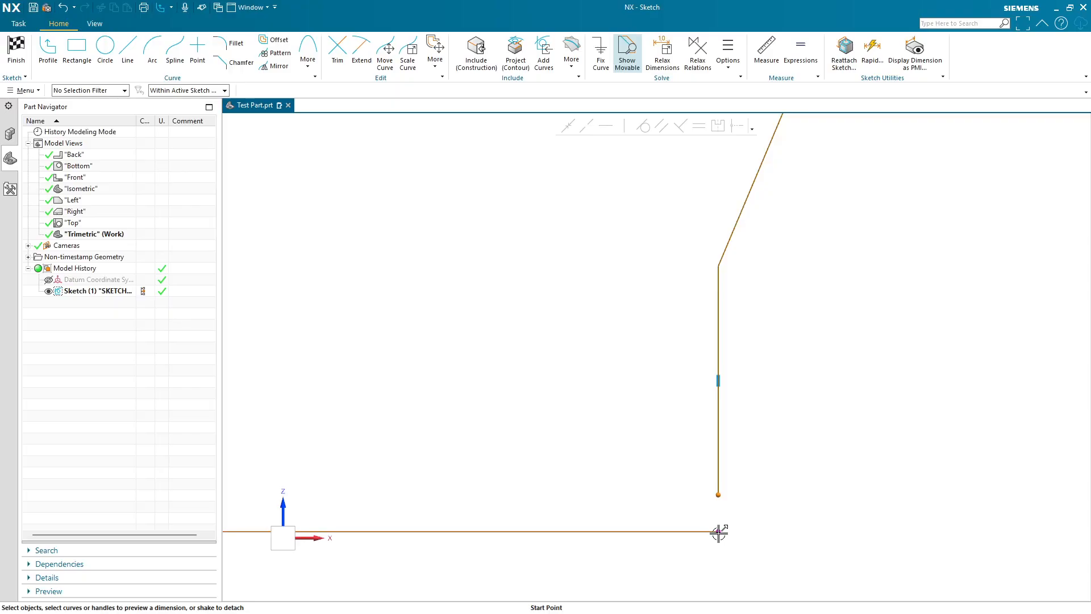
{"action": "left_click", "coordinate": [568, 126]}
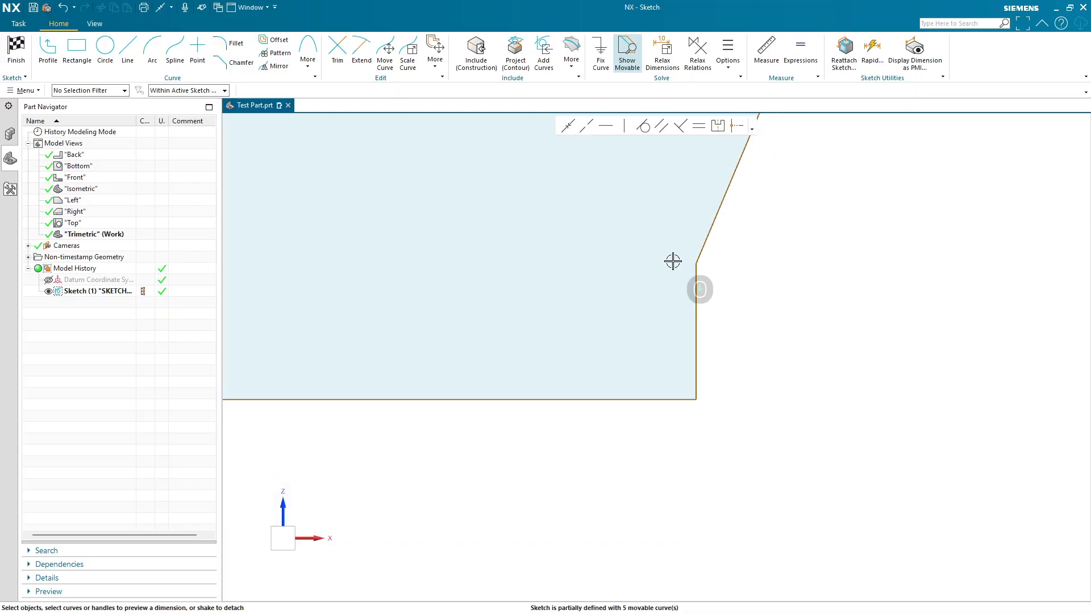
- Undo the coincident constraint on the second profile
{"action": "scroll", "coordinate": [673, 260], "scroll_direction": "down", "scroll_amount": 6}
{"action": "middle_click_drag", "start_coordinate": [663, 241], "coordinate": [660, 383], "text": "shift"}
{"action": "scroll", "coordinate": [659, 389], "scroll_direction": "up", "scroll_amount": 2}
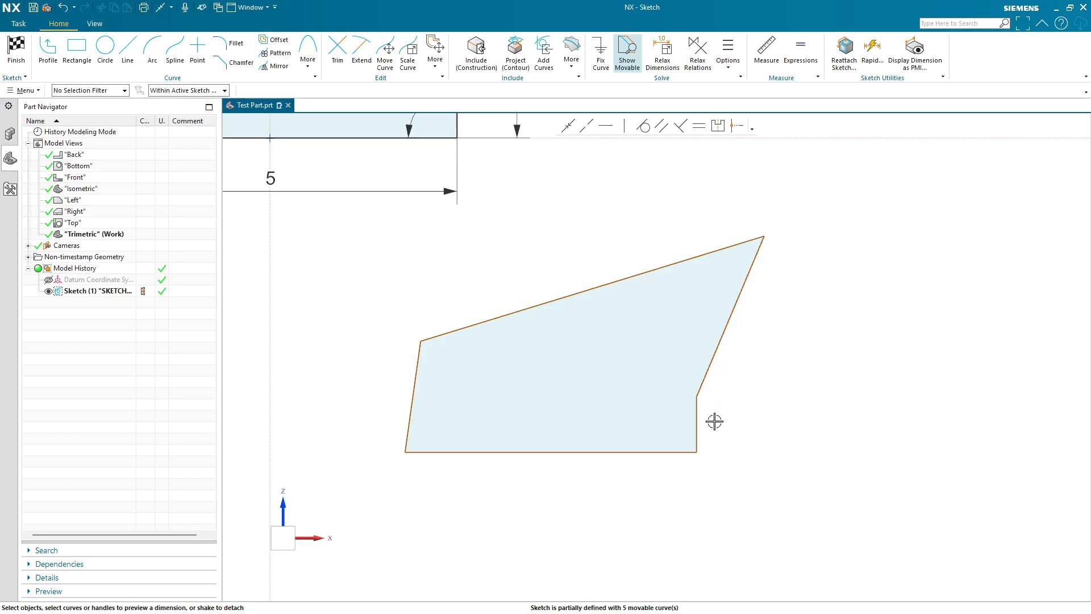
{"action": "key", "text": "ctrl+z"}
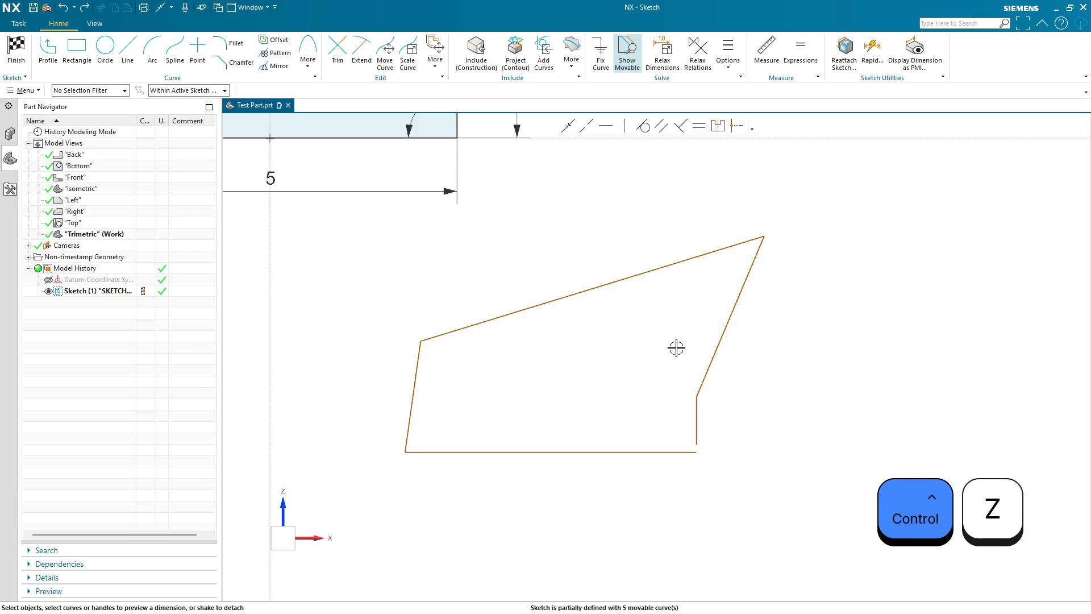
- Extend the short vertical line of the second profile up to its upper slanted line
{"action": "left_click", "coordinate": [361, 54]}
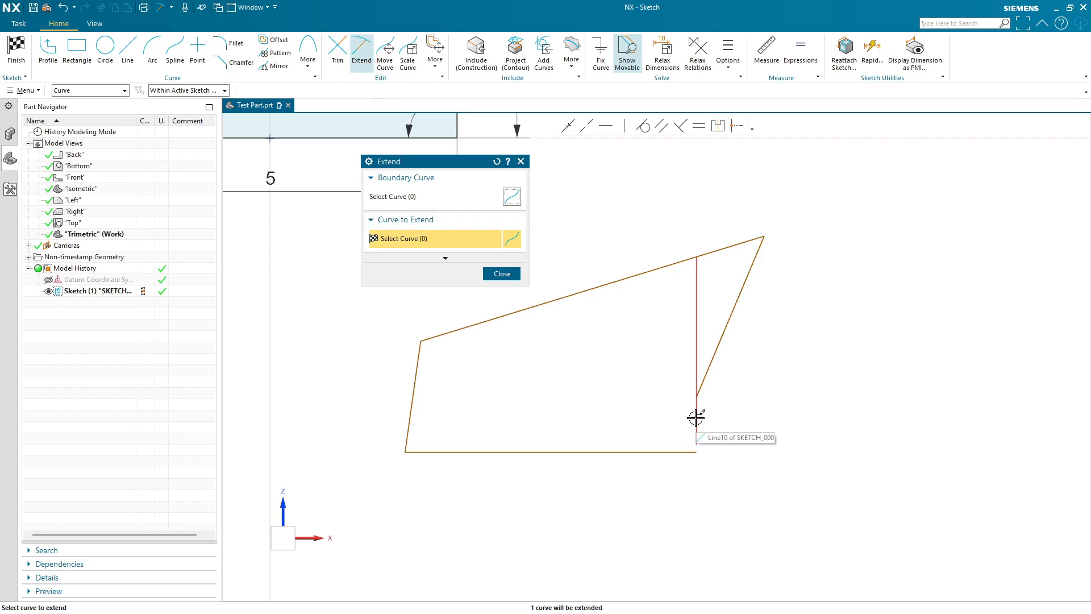
{"action": "scroll", "coordinate": [702, 438], "scroll_direction": "down", "scroll_amount": 3}
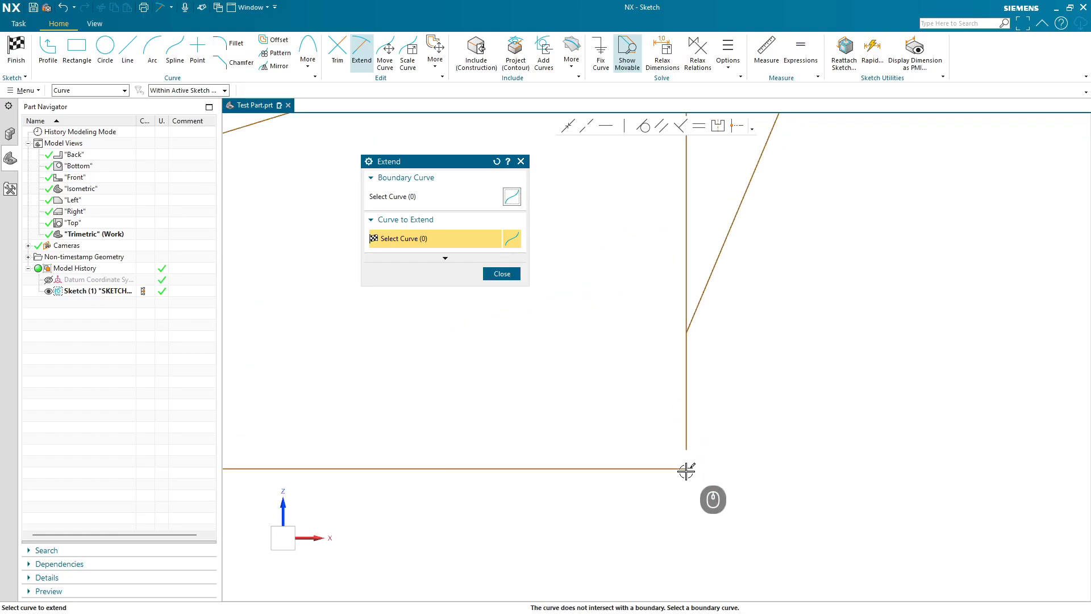
{"action": "scroll", "coordinate": [687, 471], "scroll_direction": "down", "scroll_amount": 3}
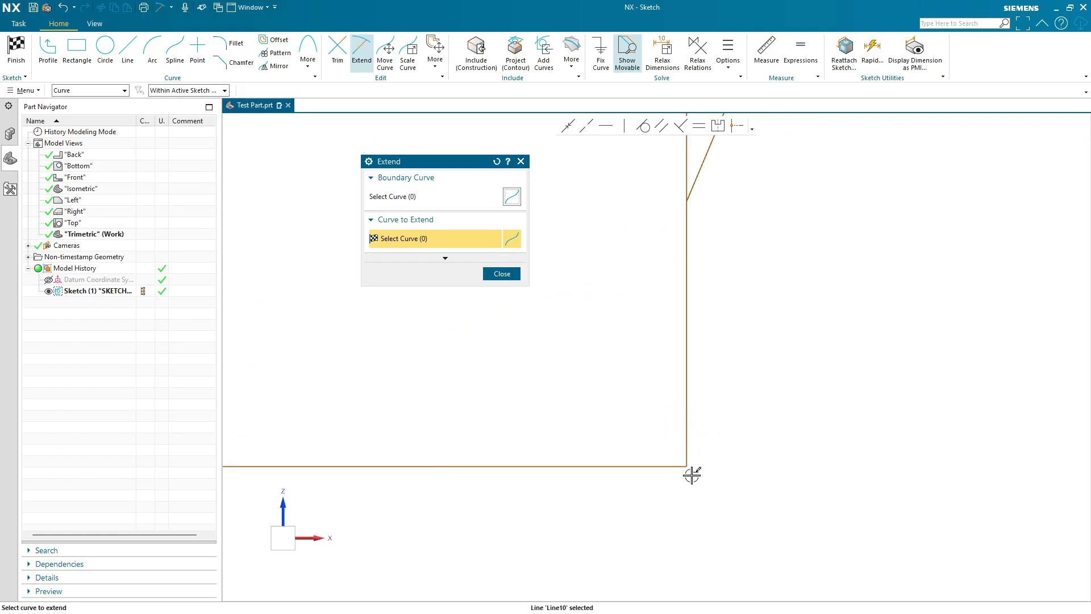
{"action": "scroll", "coordinate": [687, 441], "scroll_direction": "up", "scroll_amount": 5}
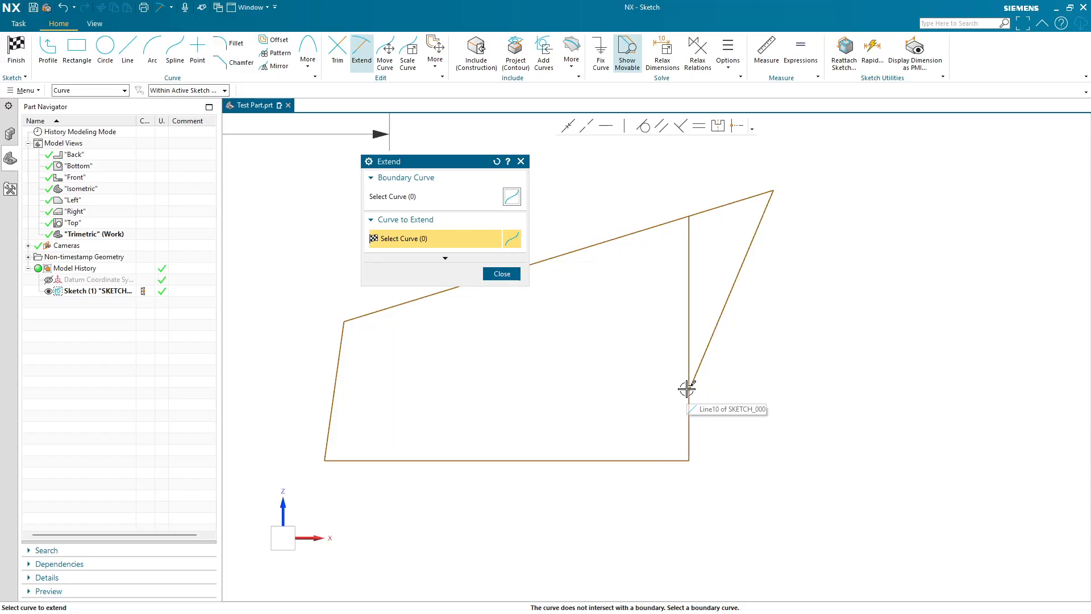
{"action": "scroll", "coordinate": [688, 443], "scroll_direction": "down", "scroll_amount": 3}
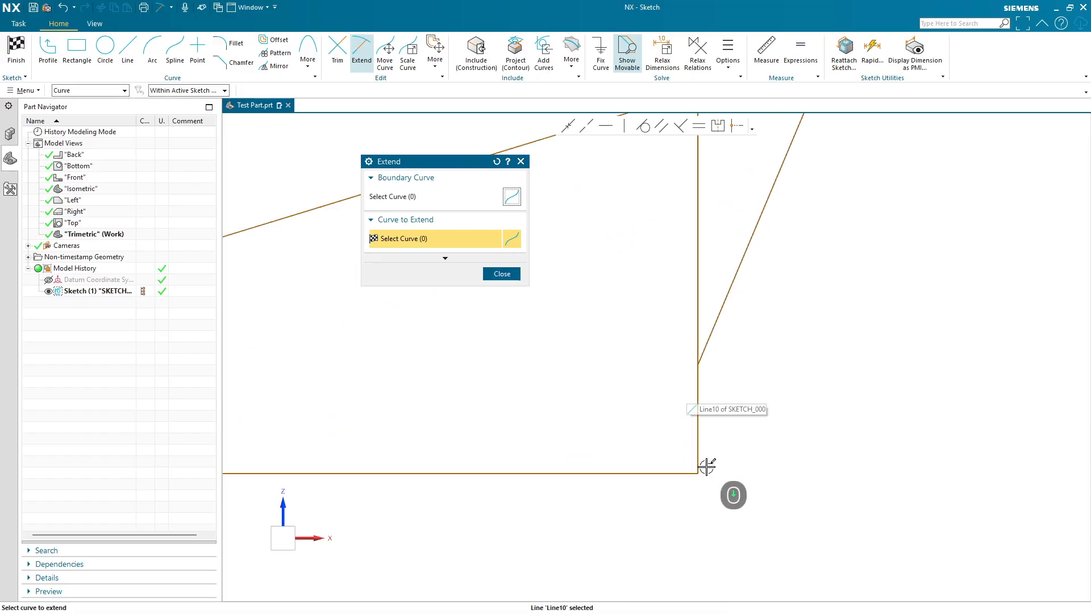
{"action": "scroll", "coordinate": [695, 466], "scroll_direction": "up", "scroll_amount": 4}
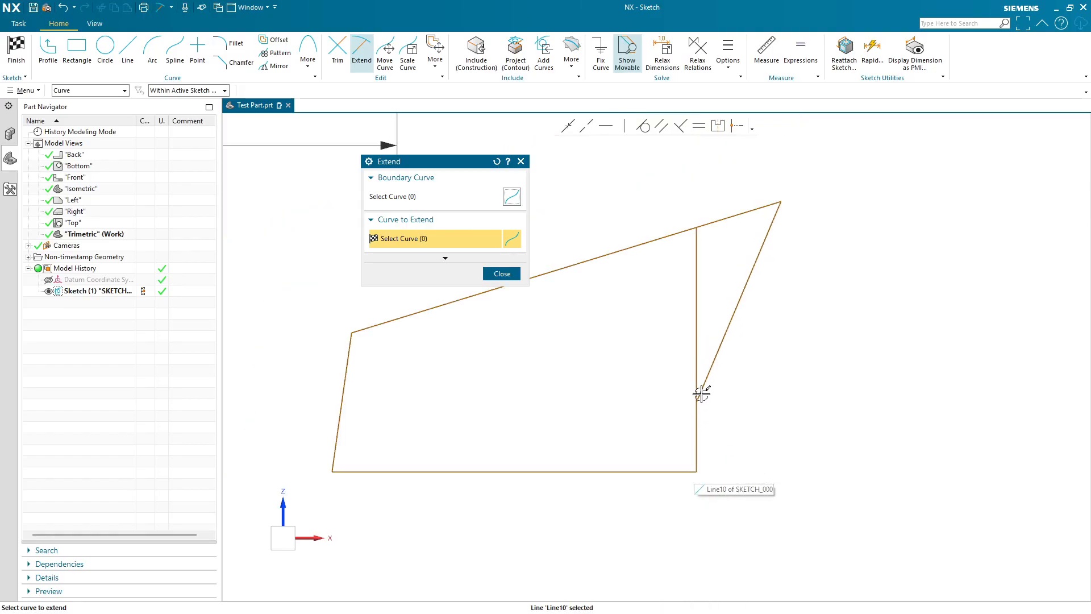
{"action": "left_click", "coordinate": [698, 415]}
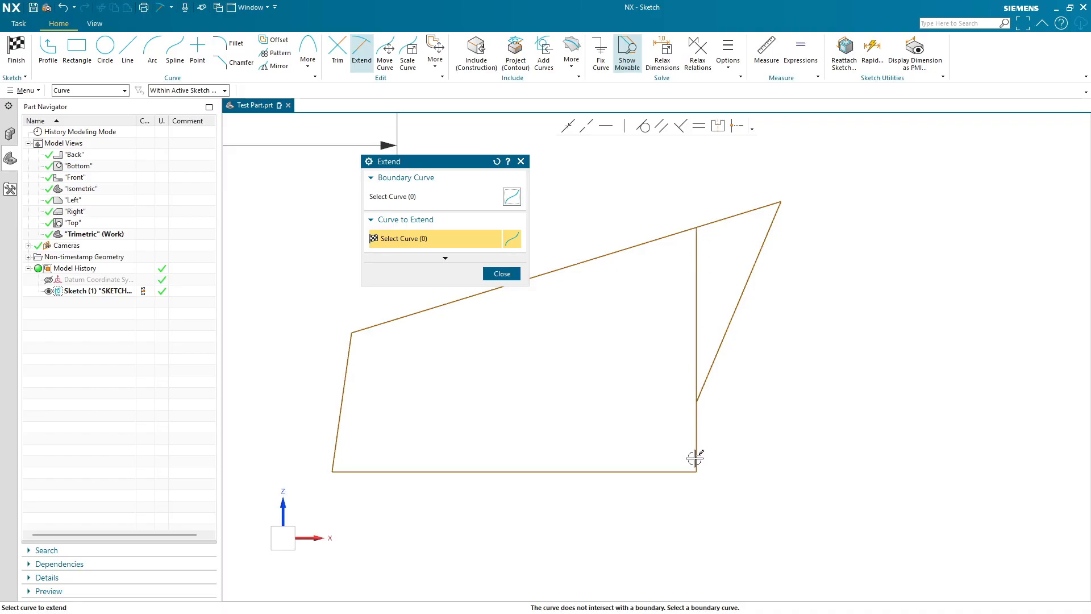
{"action": "scroll", "coordinate": [702, 455], "scroll_direction": "up", "scroll_amount": 5}
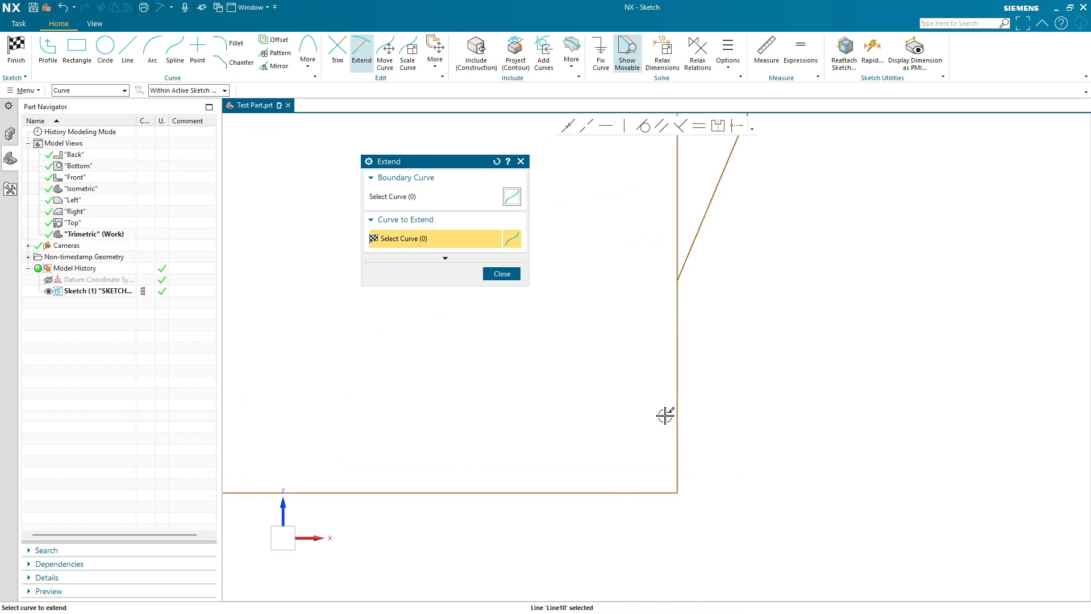
{"action": "scroll", "coordinate": [665, 415], "scroll_direction": "down", "scroll_amount": 3}
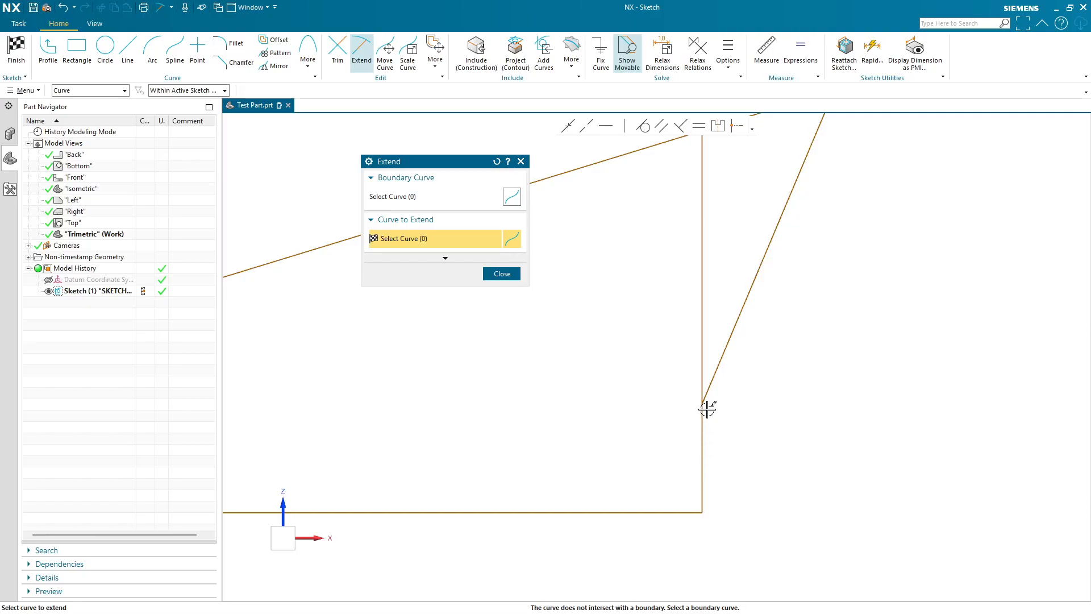
{"action": "left_click", "coordinate": [504, 275]}
{"action": "scroll", "coordinate": [586, 334], "scroll_direction": "down", "scroll_amount": 3}
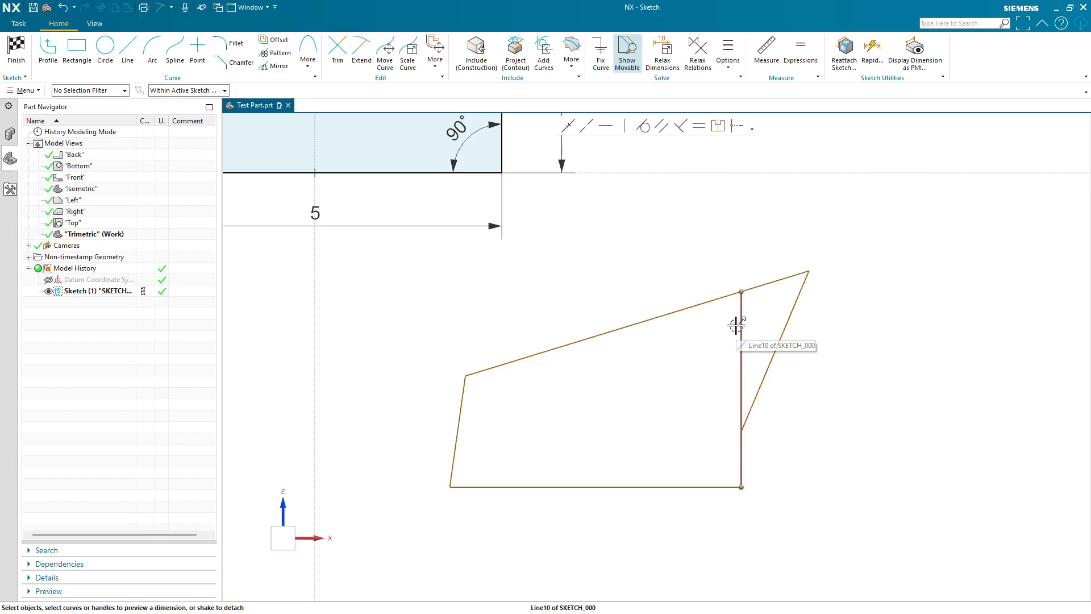
- Try trimming segments of the second profile with the Trim tool, then undo both trims
{"action": "left_click", "coordinate": [338, 48]}
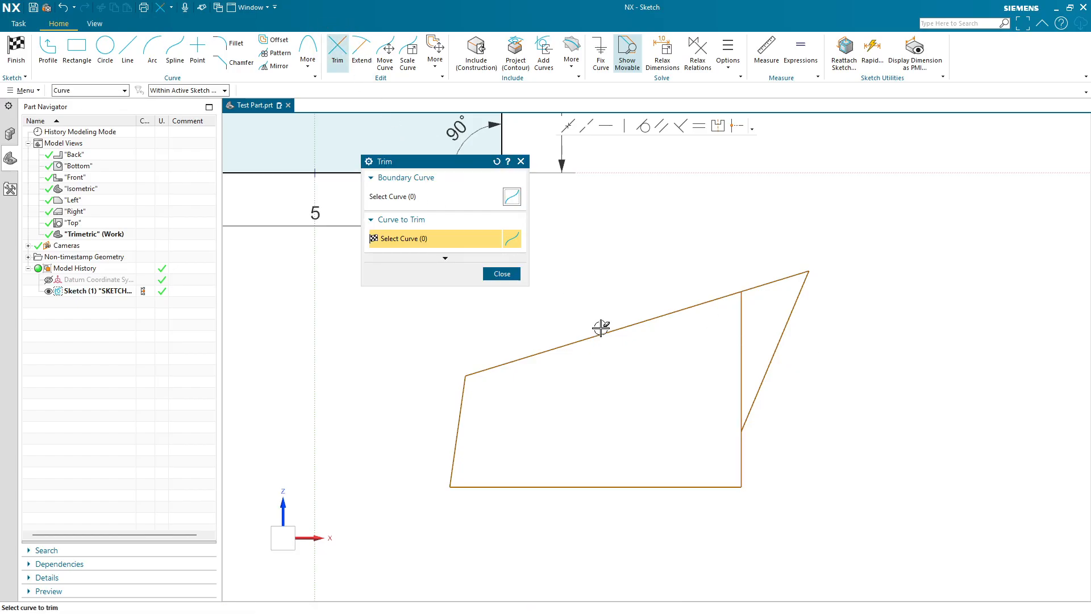
{"action": "left_click_drag", "start_coordinate": [704, 346], "coordinate": [773, 302]}
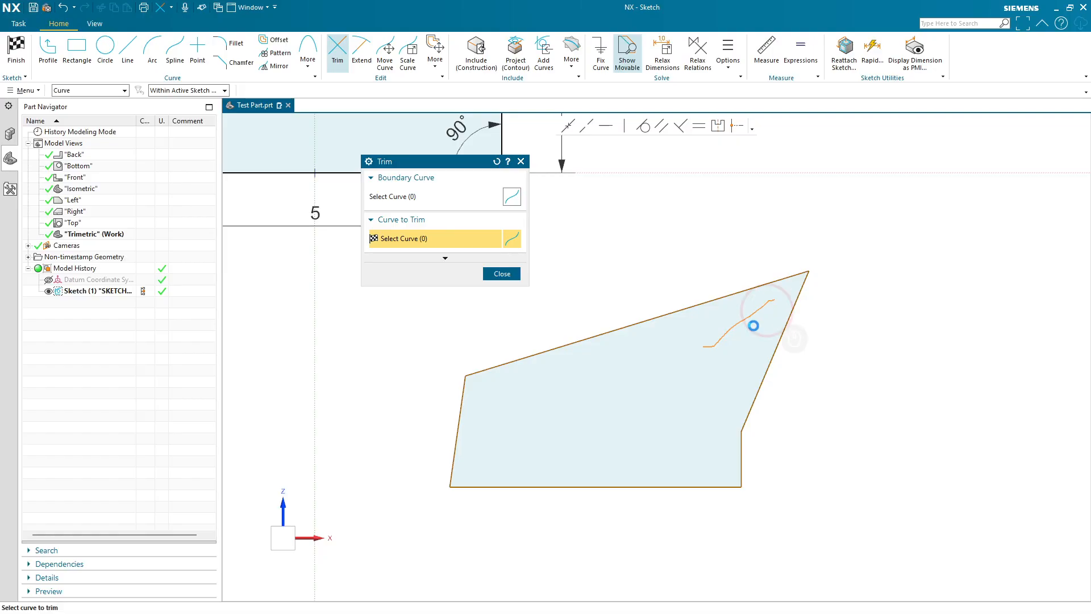
{"action": "mouse_move", "coordinate": [718, 251]}
{"action": "left_mouse_down"}
{"action": "mouse_move", "coordinate": [754, 289]}
{"action": "mouse_move", "coordinate": [710, 312]}
{"action": "left_mouse_up"}
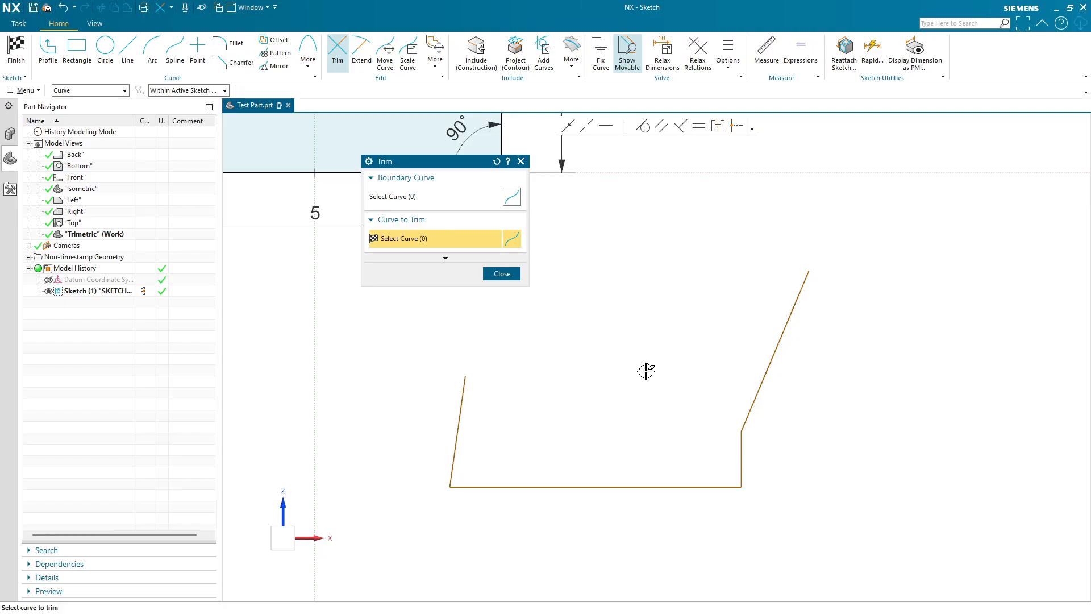
{"action": "key", "text": "ctrl+z"}
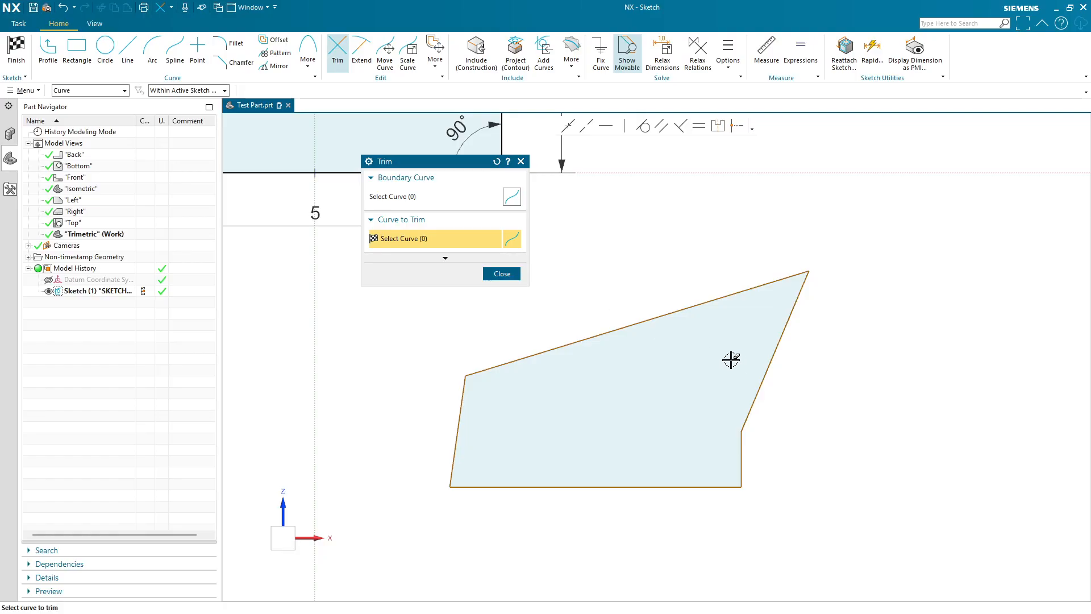
{"action": "key", "text": "ctrl+z"}
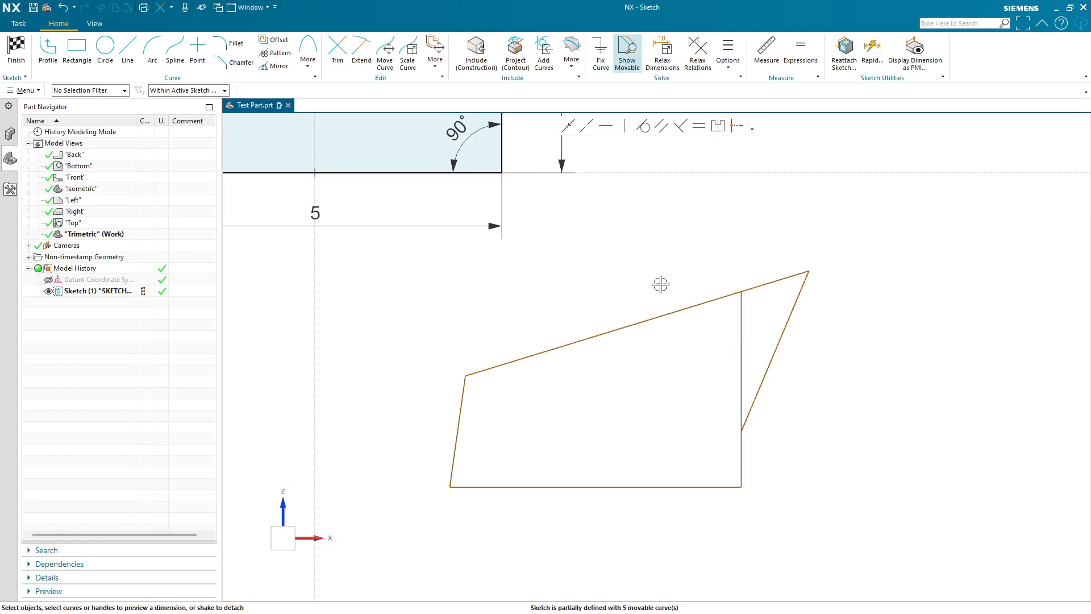
- Trim away the vertical line's extension above the slanted right line
{"action": "left_click", "coordinate": [338, 51]}
{"action": "left_click_drag", "start_coordinate": [707, 333], "coordinate": [755, 334]}
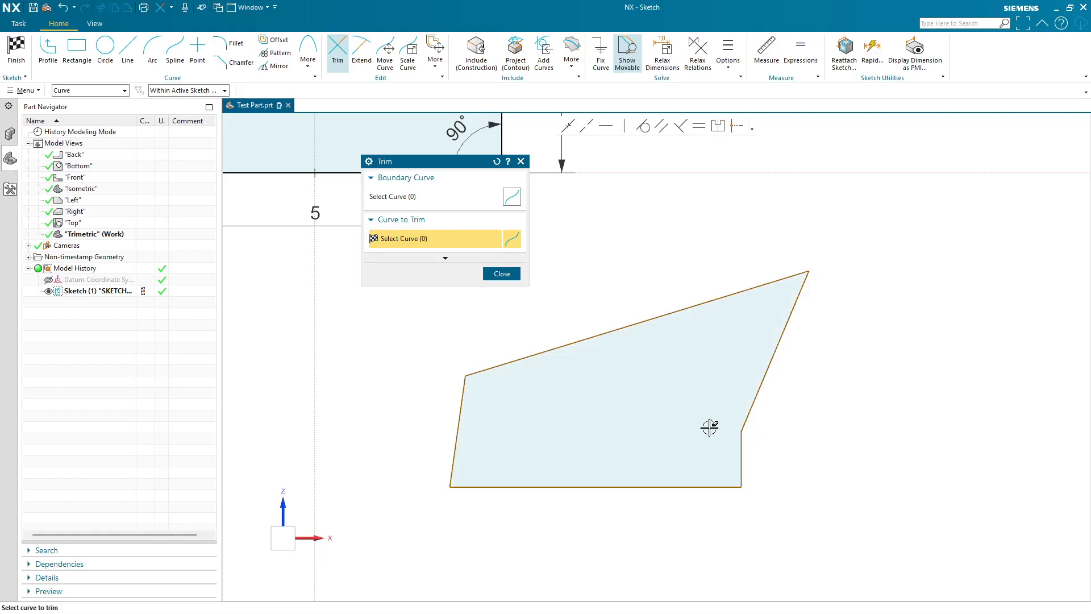
{"action": "left_click", "coordinate": [501, 273]}
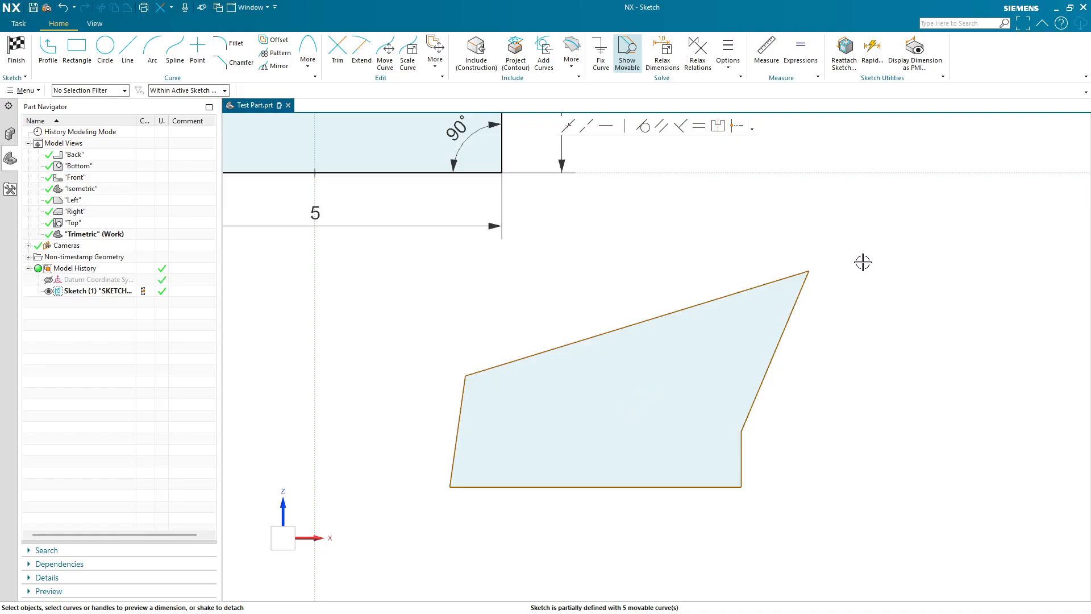
- Delete all five curves of the second profile
{"action": "mouse_move", "coordinate": [627, 253]}
{"action": "middle_mouse_down", "text": "shift"}
{"action": "mouse_move", "coordinate": [632, 261]}
{"action": "mouse_move", "coordinate": [691, 209]}
{"action": "middle_mouse_up", "text": "shift"}
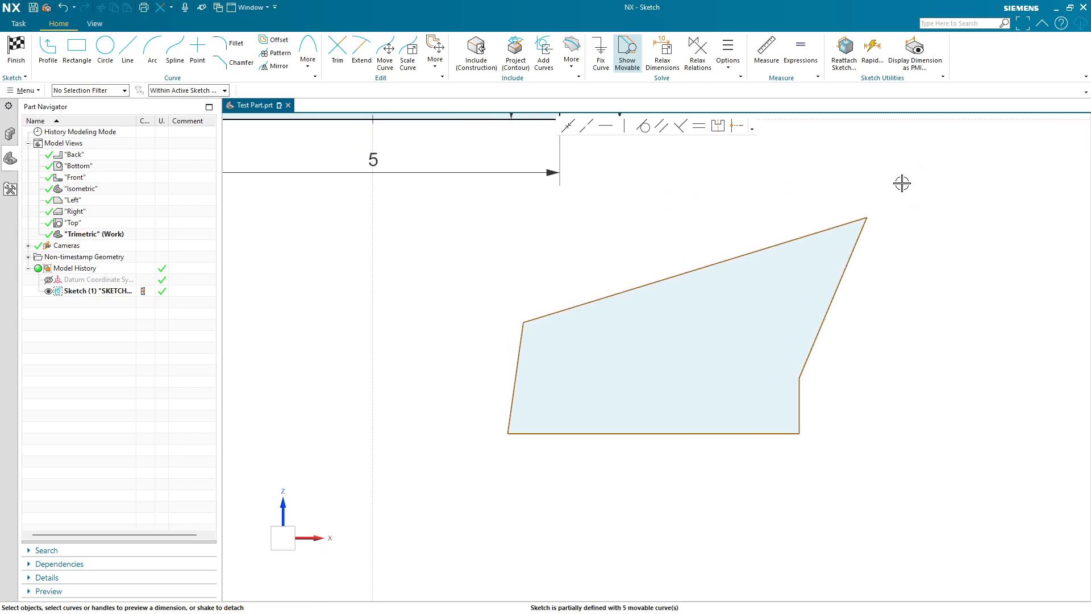
{"action": "mouse_move", "coordinate": [850, 251]}
{"action": "left_mouse_down"}
{"action": "mouse_move", "coordinate": [475, 462]}
{"action": "mouse_move", "coordinate": [485, 481]}
{"action": "left_mouse_up"}
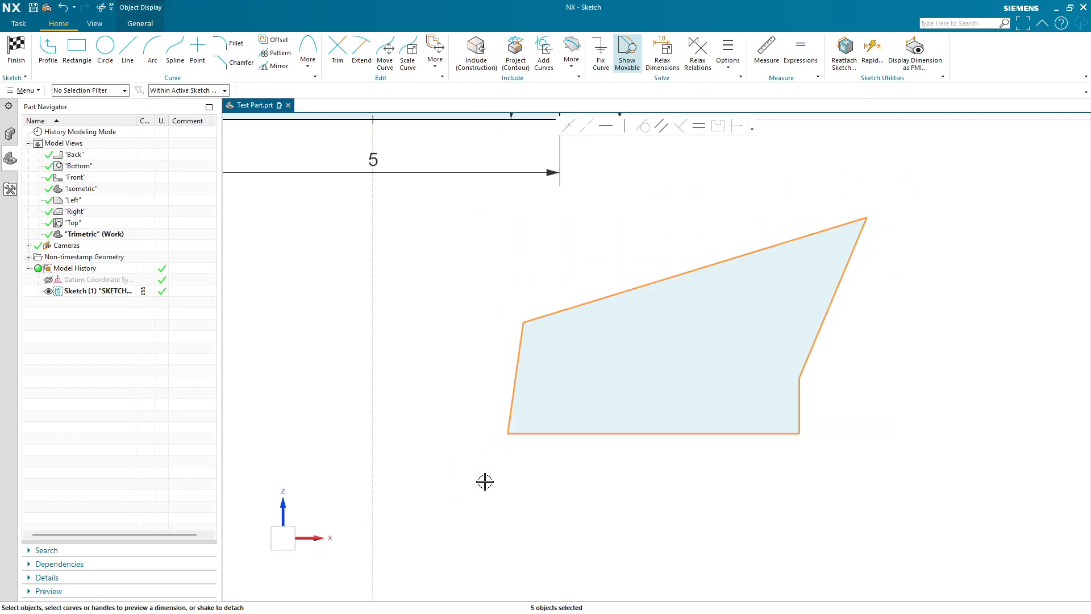
{"action": "key", "text": "Delete"}
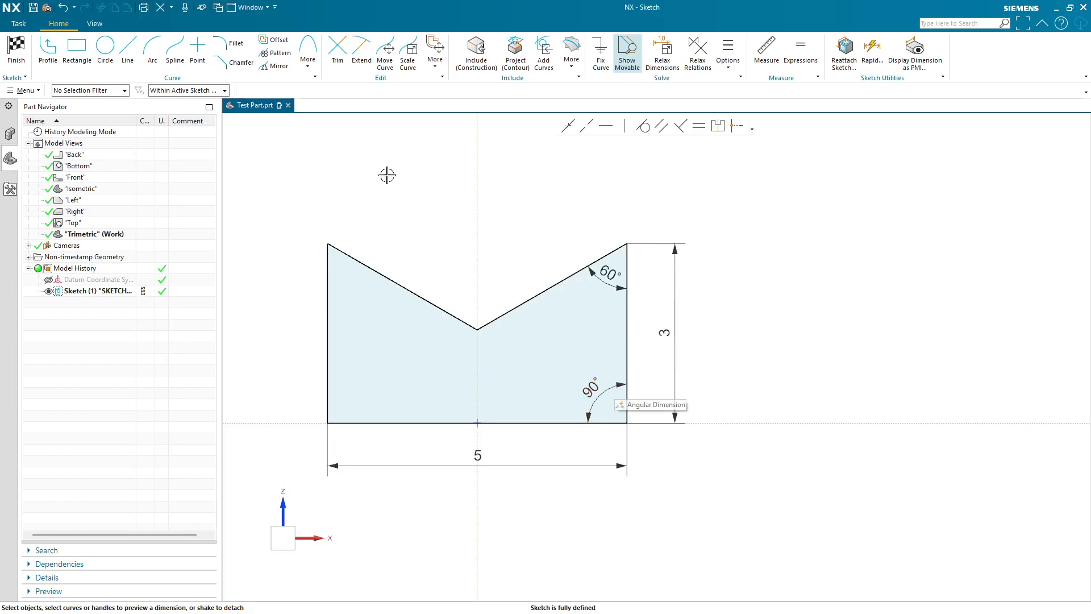
- Place a sketch point inside the left half of the notched profile
{"action": "left_click", "coordinate": [199, 54]}
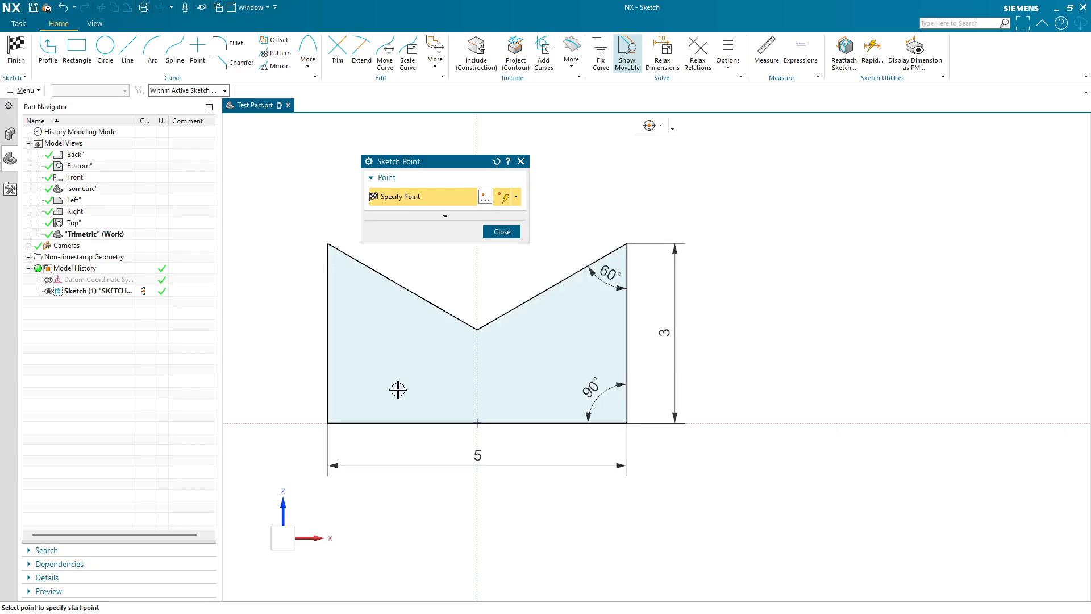
{"action": "left_click", "coordinate": [407, 359]}
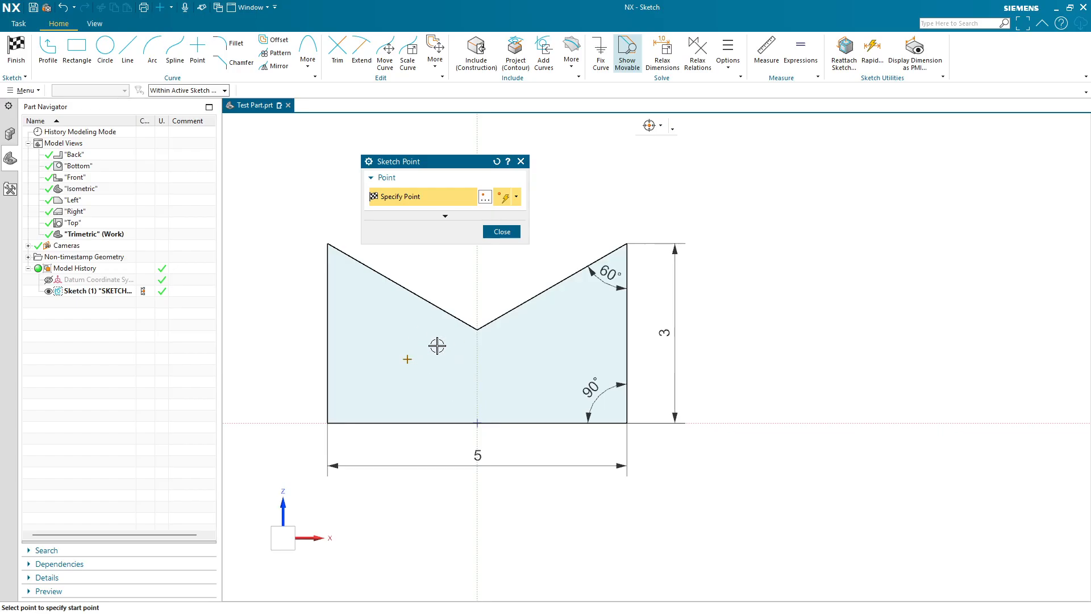
{"action": "left_click", "coordinate": [501, 232]}
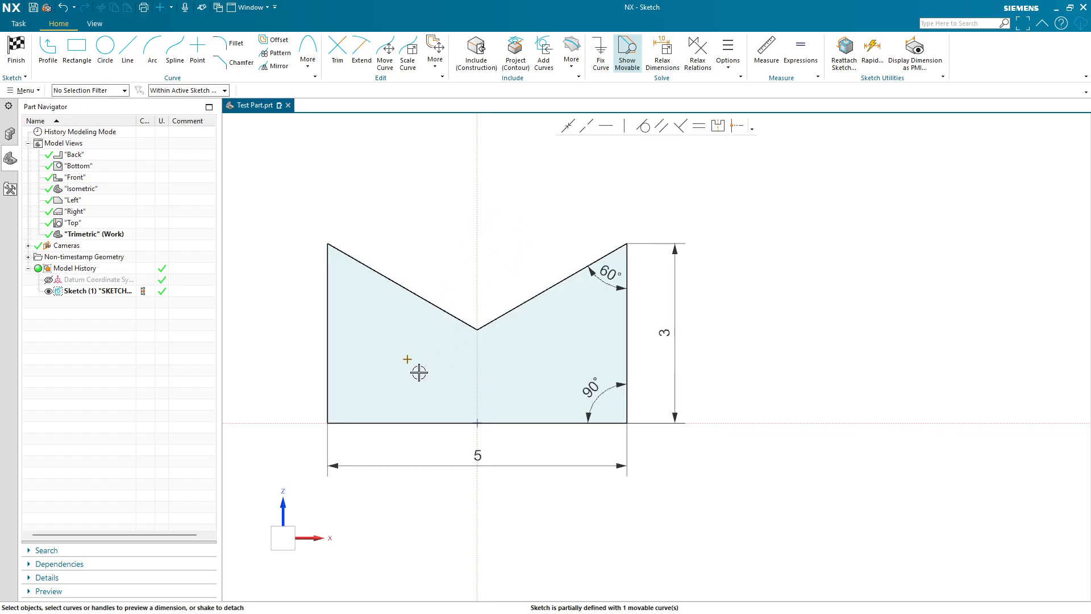
- Drag the sketch point onto the left slanted line, then undo a further slide of the point along it
{"action": "mouse_move", "coordinate": [409, 358]}
{"action": "left_mouse_down"}
{"action": "mouse_move", "coordinate": [409, 330]}
{"action": "mouse_move", "coordinate": [393, 336]}
{"action": "mouse_move", "coordinate": [403, 287]}
{"action": "left_mouse_up"}
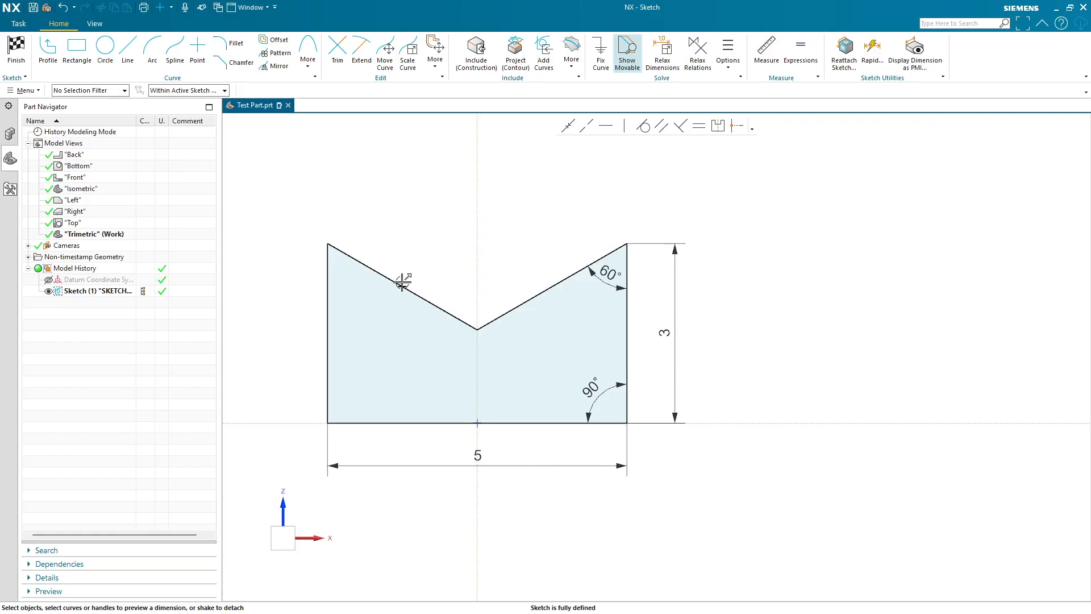
{"action": "scroll", "coordinate": [402, 284], "scroll_direction": "up", "scroll_amount": 3}
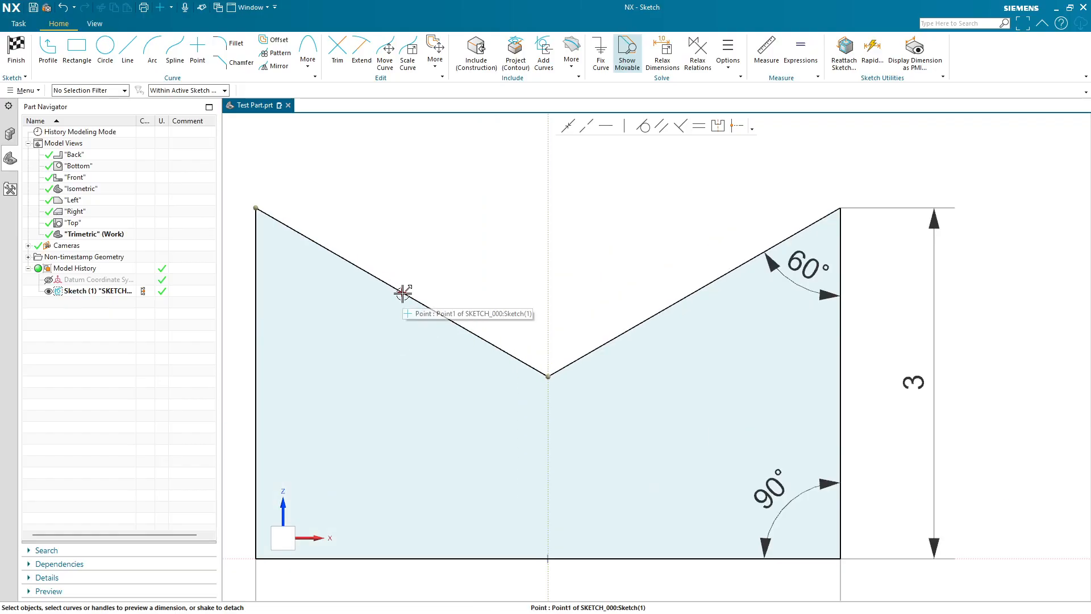
{"action": "middle_click_drag", "start_coordinate": [401, 294], "coordinate": [446, 348], "text": "shift"}
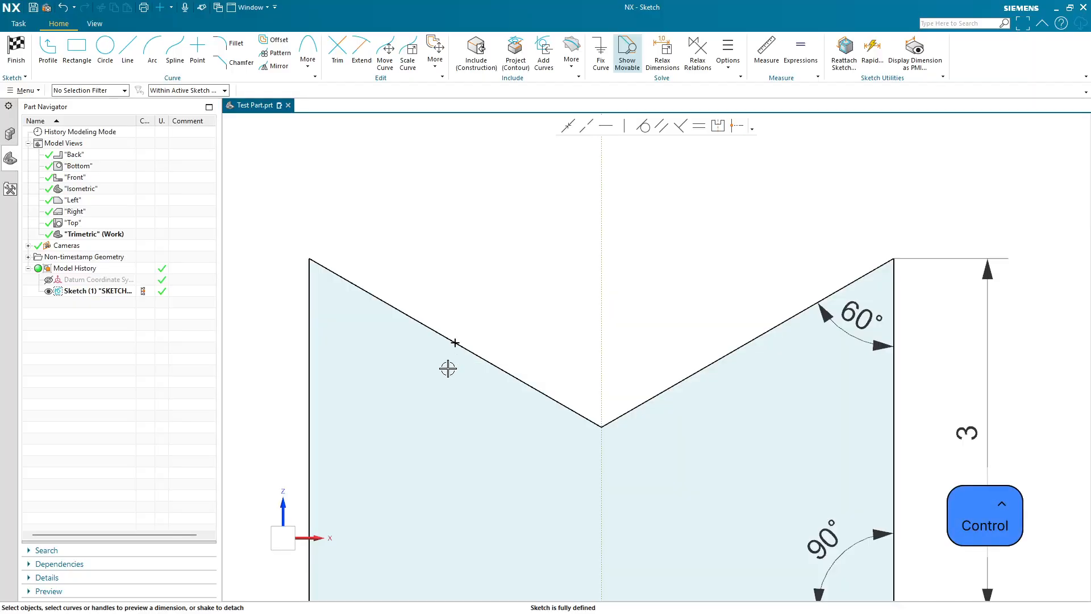
{"action": "key", "text": "ctrl+z"}
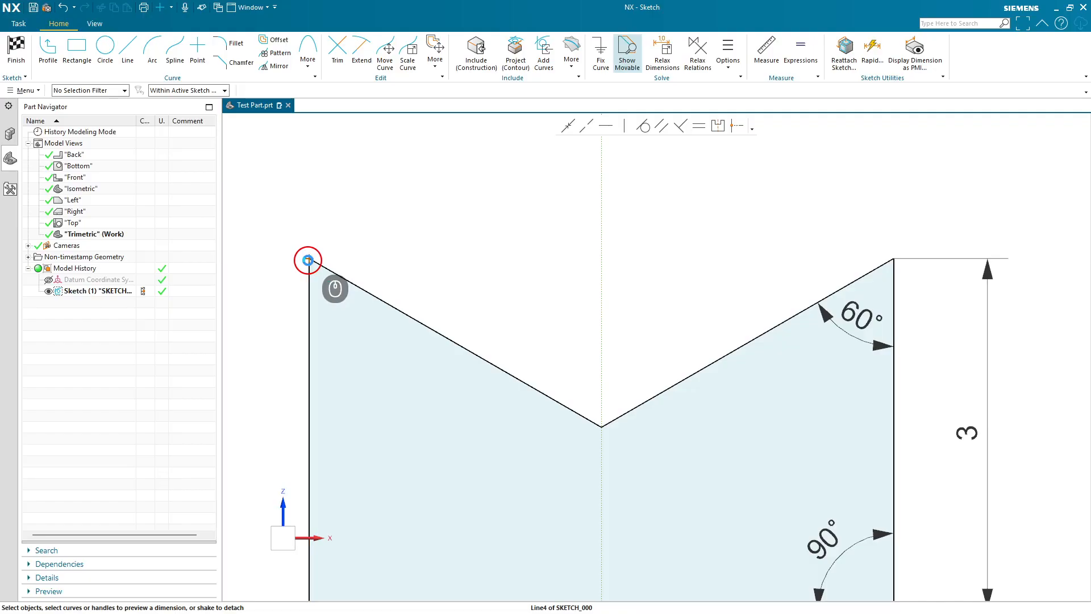
- Select the sketch point at the profile's top-left corner, then clear the selection
{"action": "left_click", "coordinate": [307, 259]}
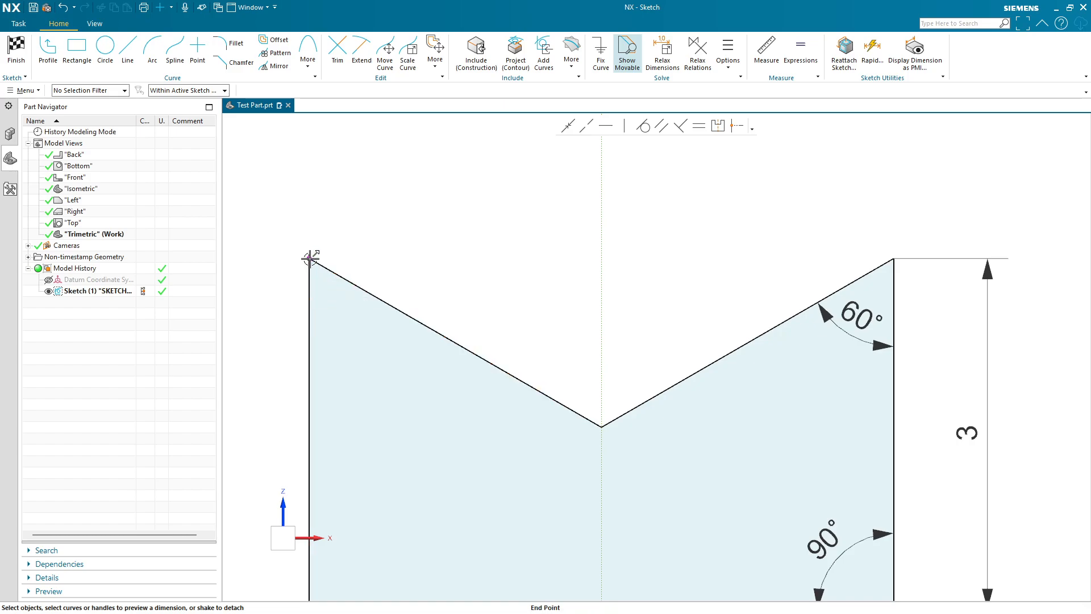
{"action": "left_click", "coordinate": [337, 237]}
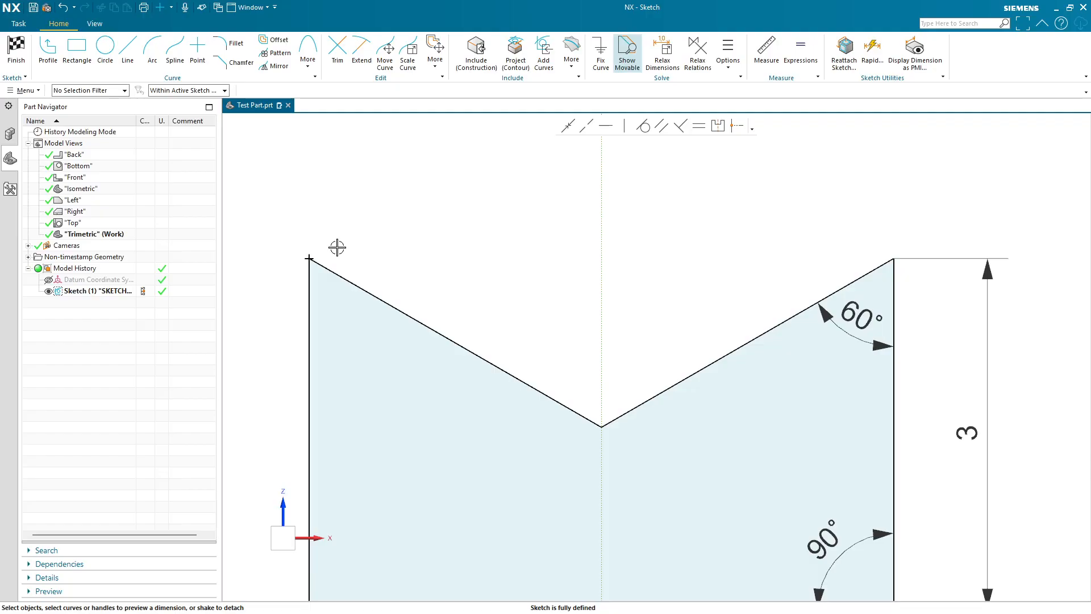
{"action": "middle_click_drag", "start_coordinate": [337, 247], "coordinate": [387, 215], "text": "shift"}
{"action": "left_click_drag", "start_coordinate": [405, 201], "coordinate": [315, 251]}
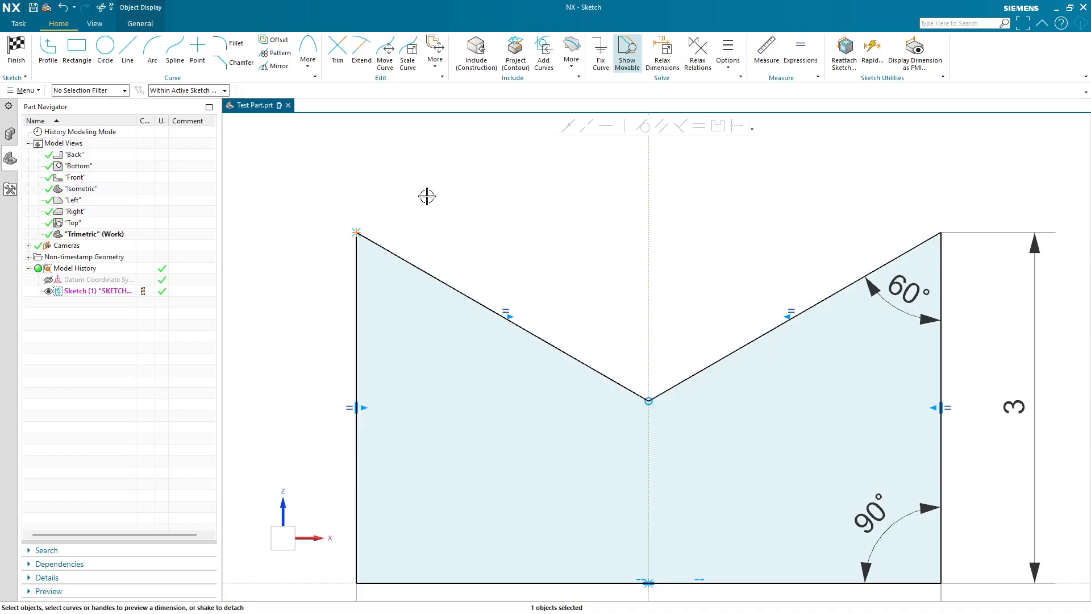
{"action": "key", "text": "Escape"}
- Try deleting the corner point together with the left slanted line, then undo the deletion
{"action": "left_click_drag", "start_coordinate": [315, 208], "coordinate": [370, 254]}
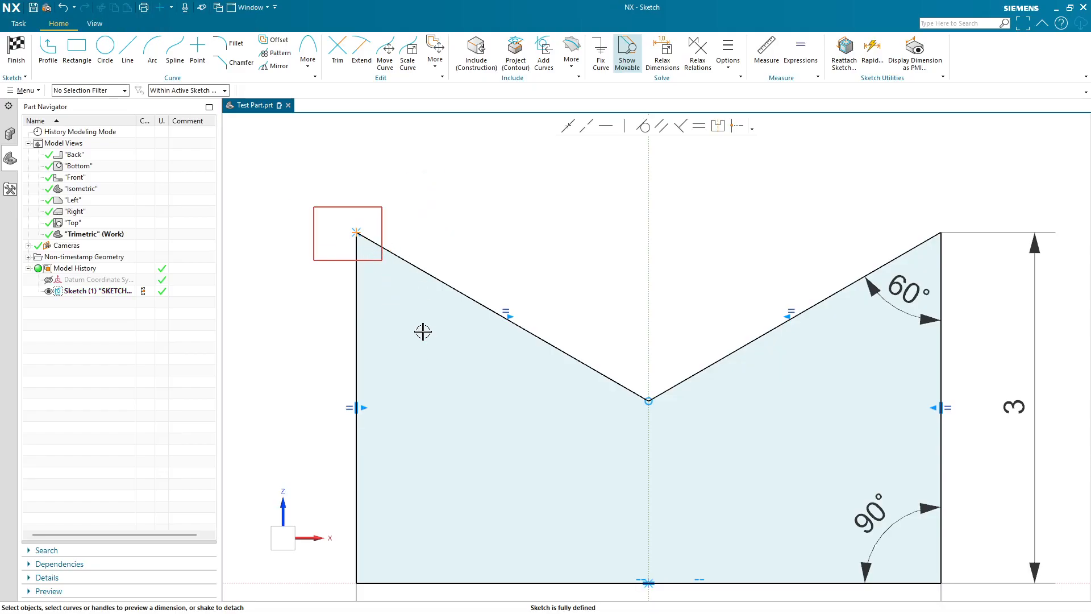
{"action": "left_click_drag", "start_coordinate": [436, 188], "coordinate": [319, 288]}
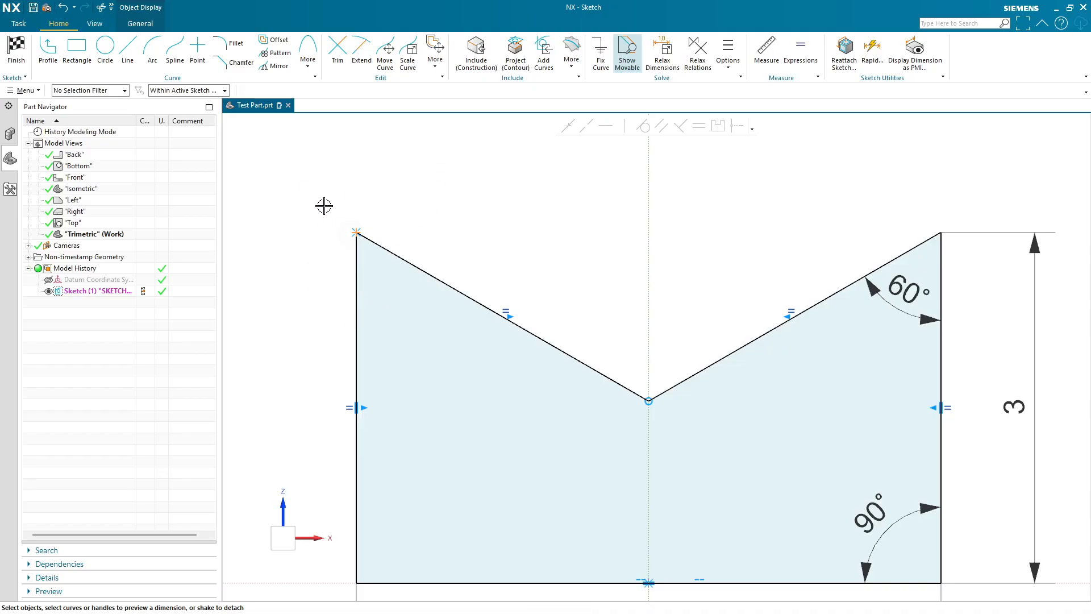
{"action": "left_click", "coordinate": [345, 237]}
{"action": "left_click_drag", "start_coordinate": [331, 201], "coordinate": [685, 454]}
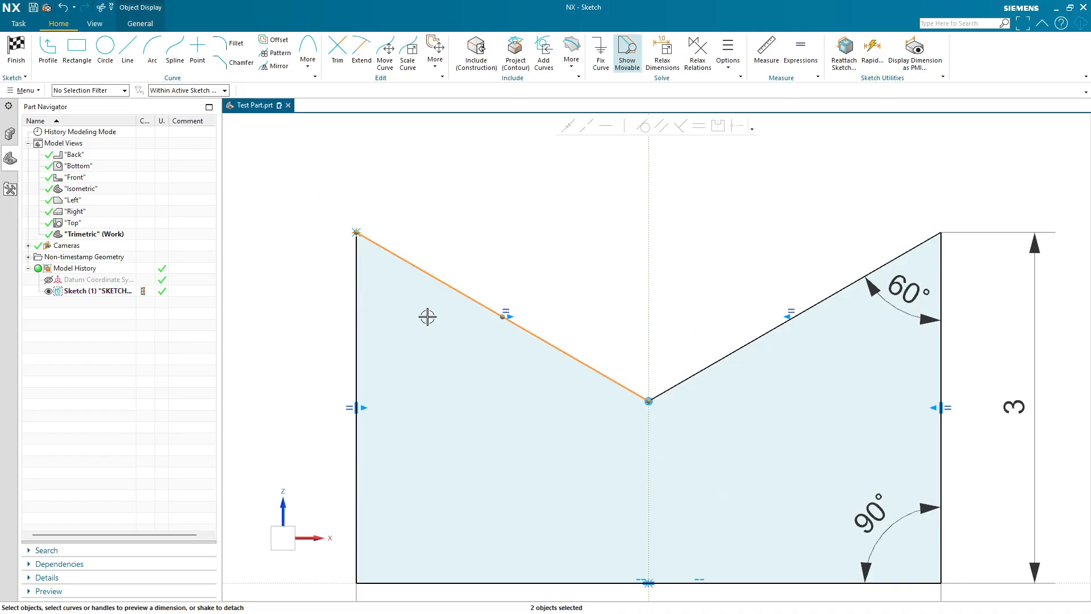
{"action": "left_click", "coordinate": [357, 232]}
{"action": "left_click_drag", "start_coordinate": [319, 203], "coordinate": [693, 427]}
{"action": "key", "text": "Delete"}
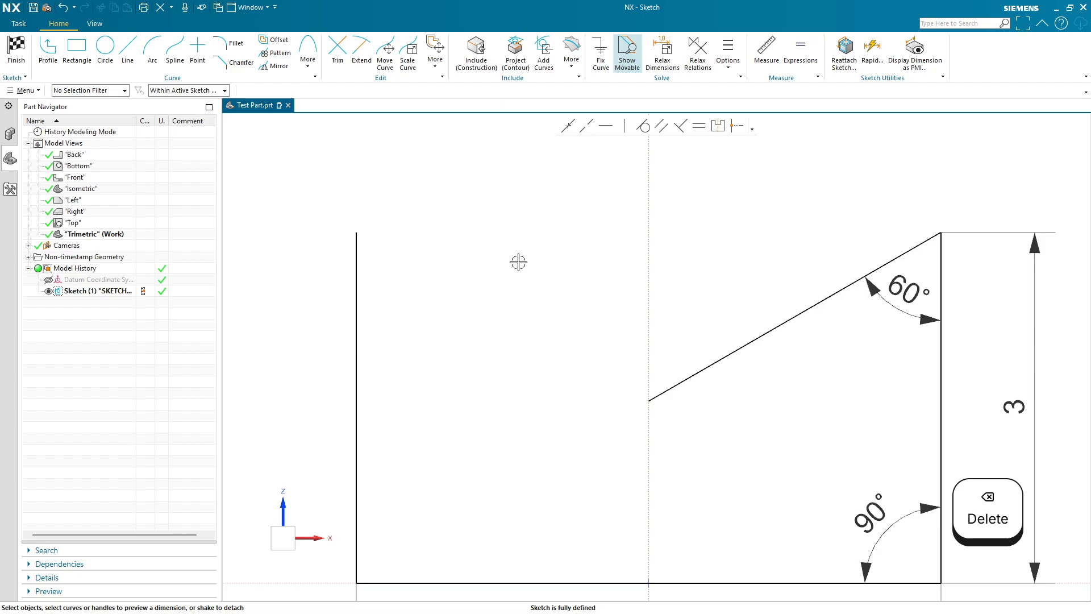
{"action": "key", "text": "ctrl+z"}
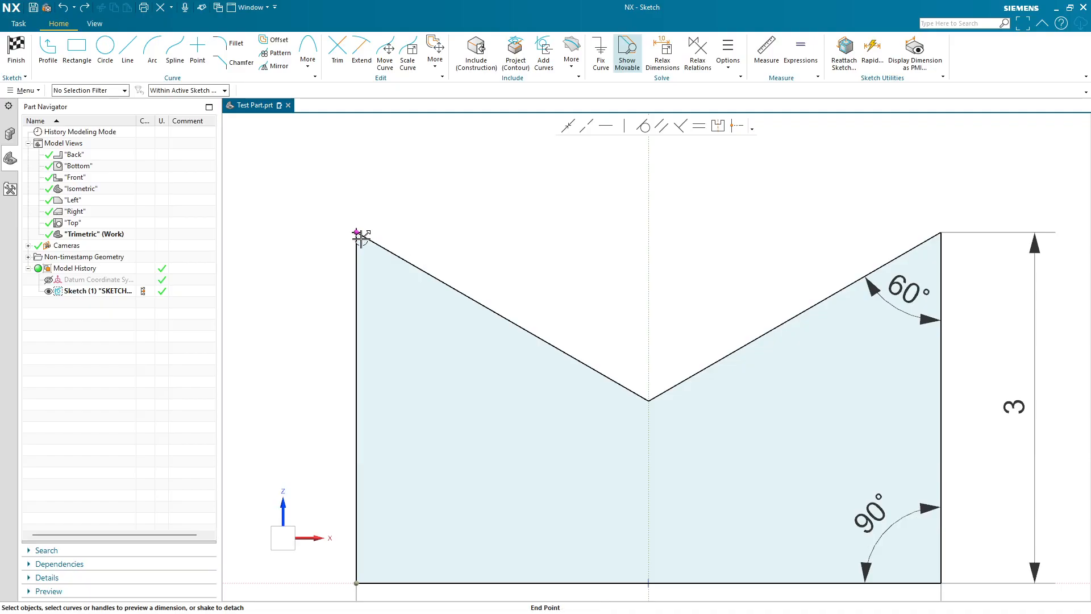
- Set the selection filter to Point and select the sketch point at the top-left corner
{"action": "left_click", "coordinate": [85, 93]}
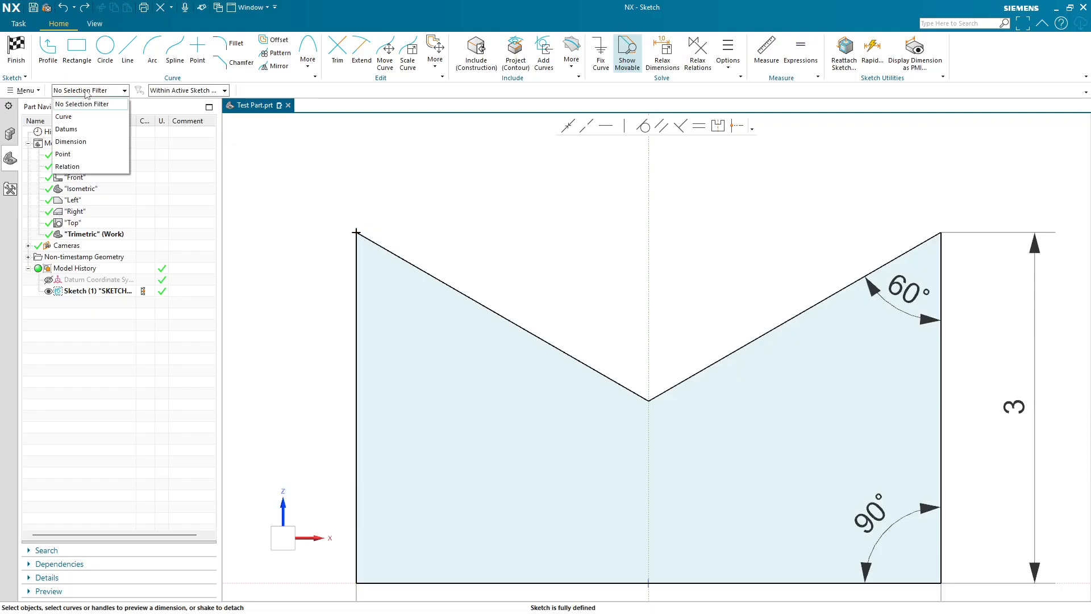
{"action": "left_click", "coordinate": [83, 154]}
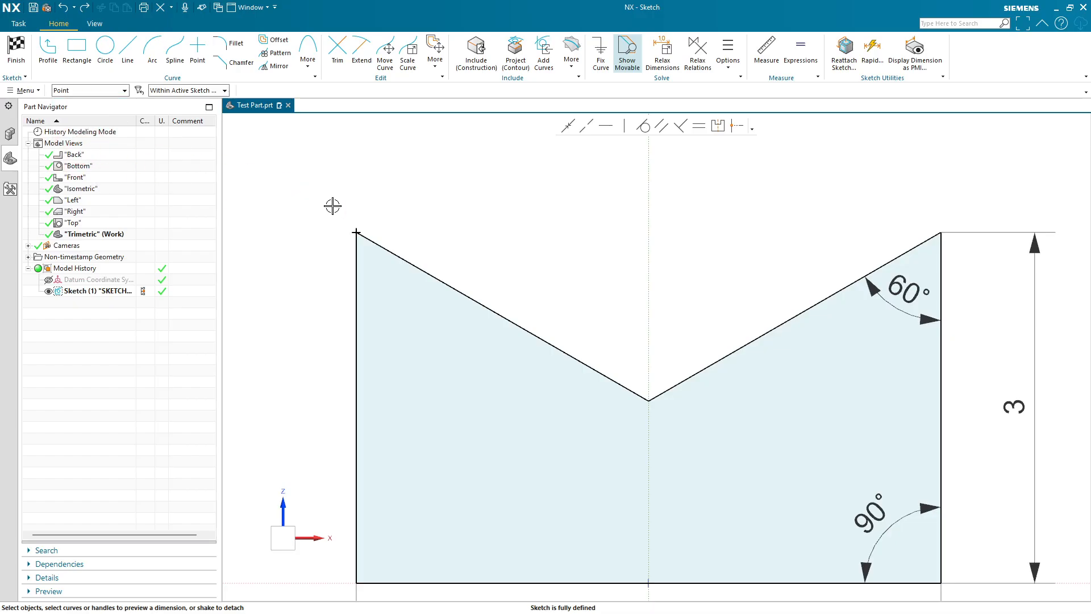
{"action": "left_click", "coordinate": [357, 230]}
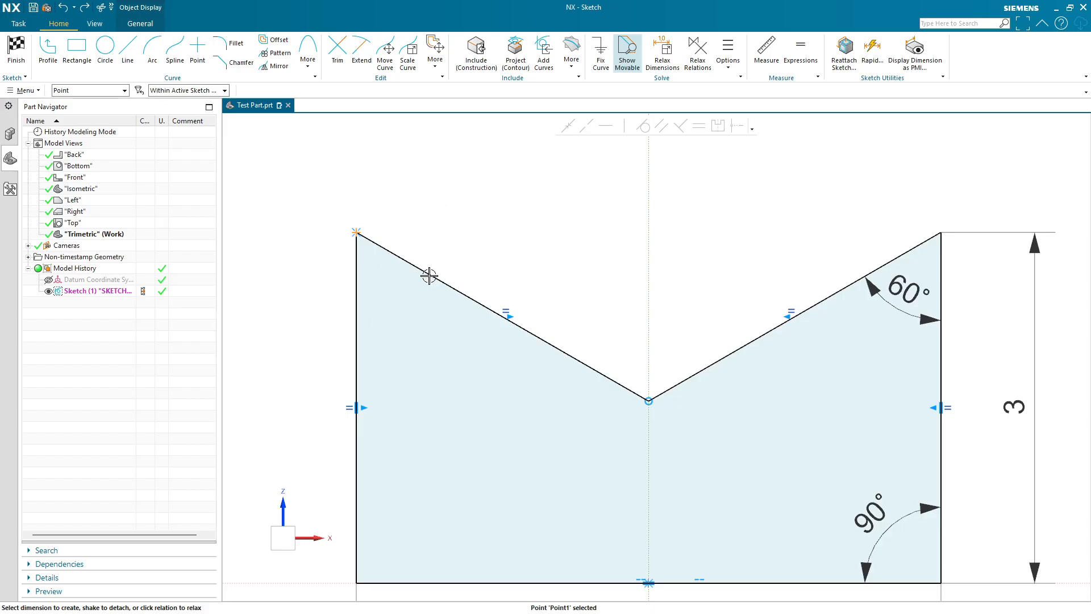
{"action": "left_click", "coordinate": [450, 286]}
{"action": "left_click_drag", "start_coordinate": [316, 188], "coordinate": [748, 459]}
{"action": "mouse_move", "coordinate": [329, 201]}
{"action": "left_mouse_down"}
{"action": "mouse_move", "coordinate": [697, 483]}
{"action": "mouse_move", "coordinate": [709, 477]}
{"action": "left_mouse_up"}
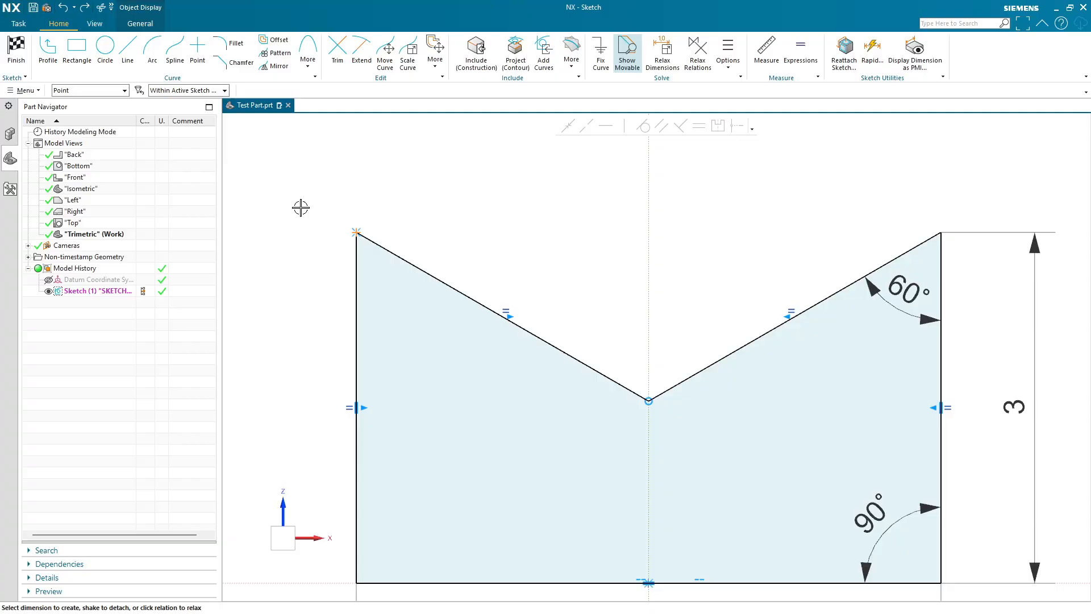
- Switch the filter to Curve, delete the point with the left slanted and right vertical lines, and undo
{"action": "left_click", "coordinate": [93, 92]}
{"action": "left_click", "coordinate": [63, 116]}
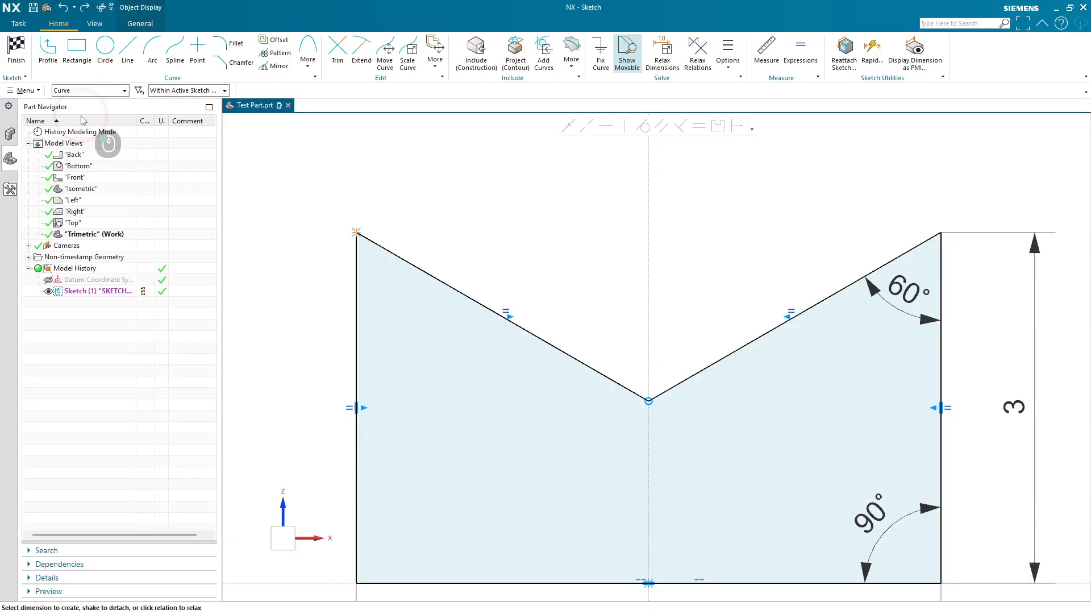
{"action": "left_click", "coordinate": [420, 267]}
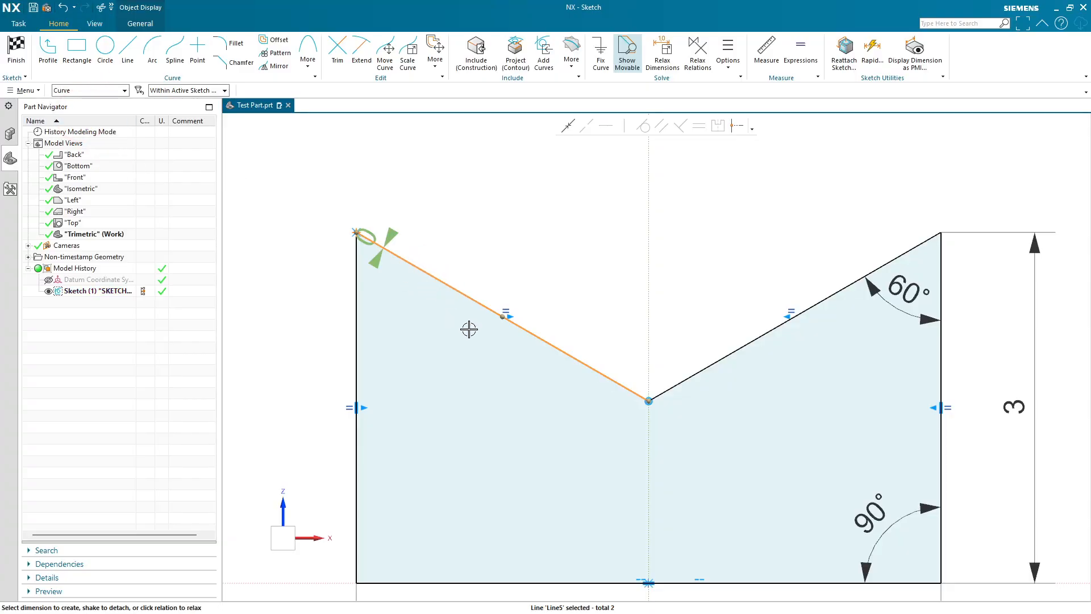
{"action": "left_click", "coordinate": [942, 364]}
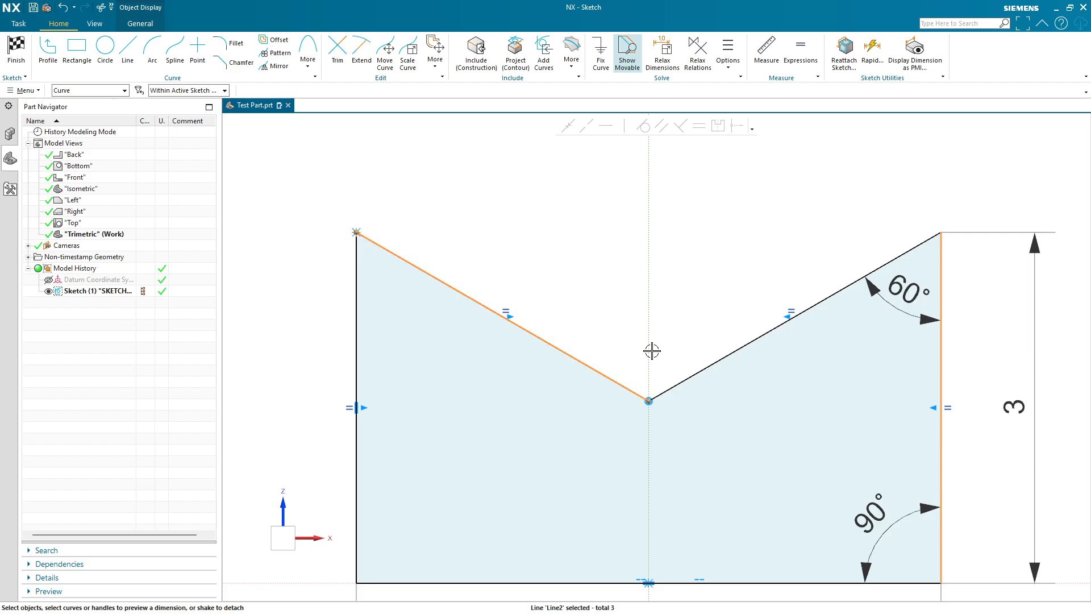
{"action": "key", "text": "Delete"}
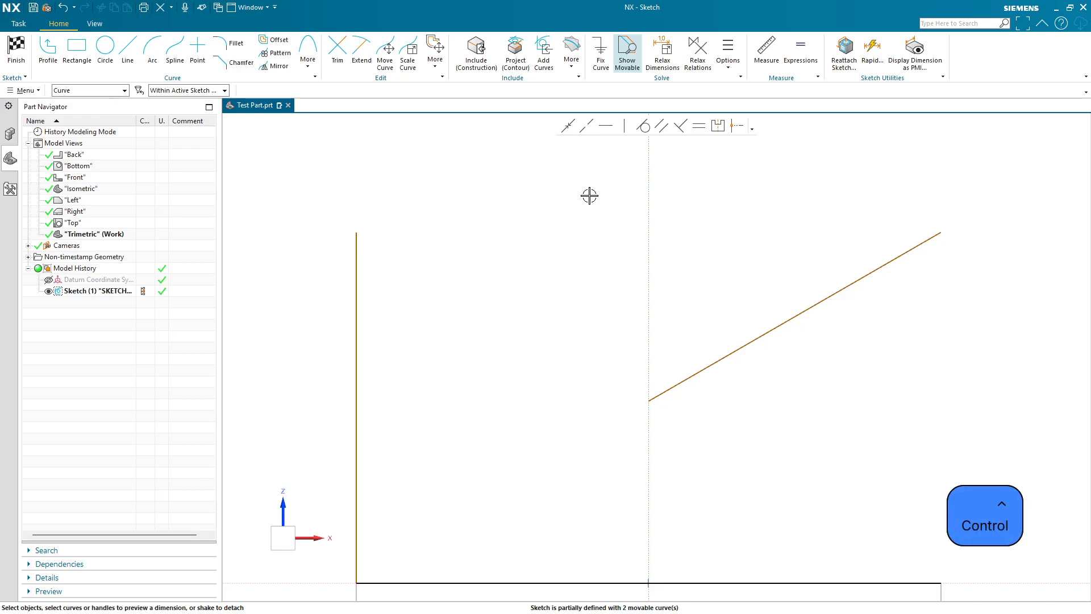
{"action": "key", "text": "ctrl+z"}
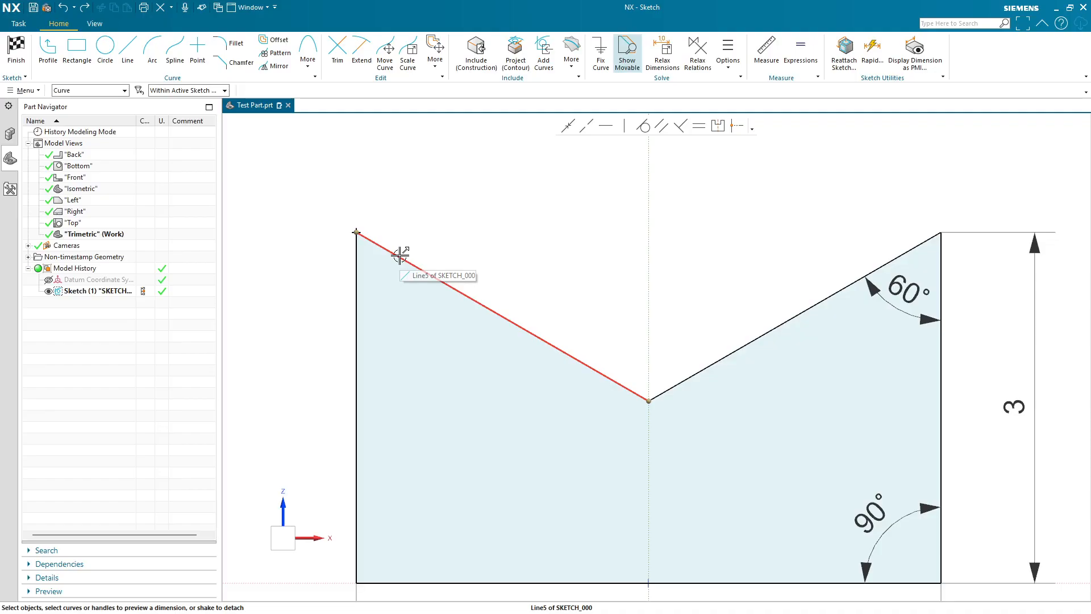
- Select and deselect the left slanted line to inspect its dimensions
{"action": "key", "text": "Escape"}
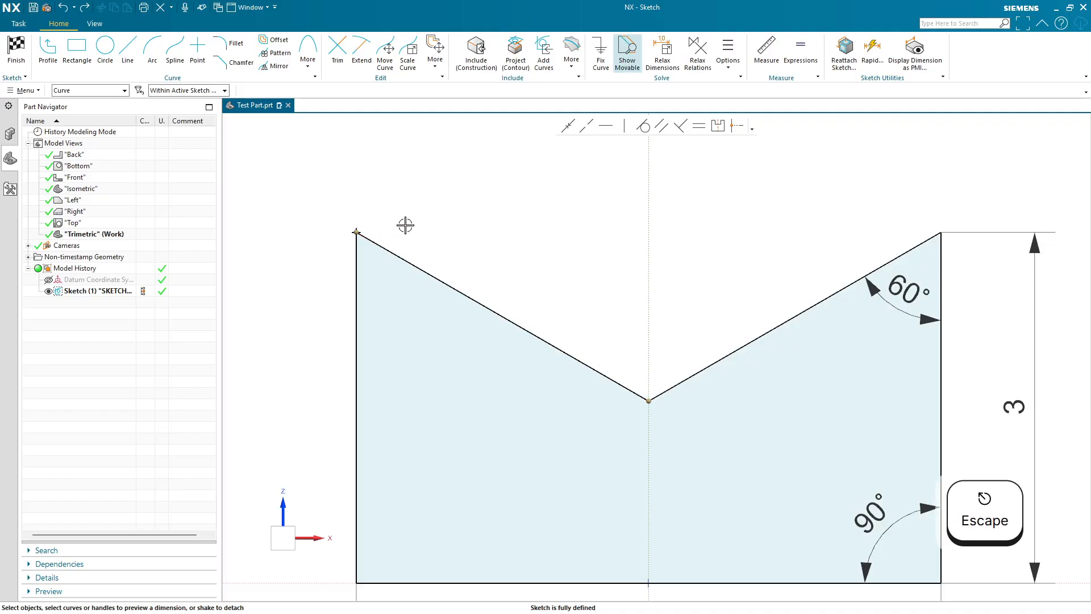
{"action": "left_click", "coordinate": [432, 276]}
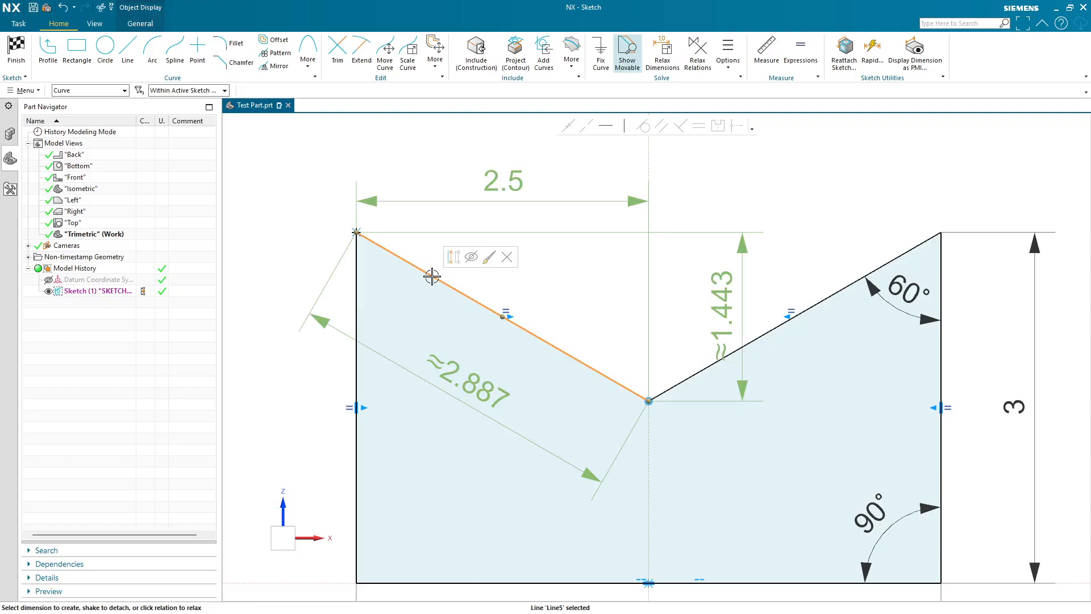
{"action": "key", "text": "shift"}
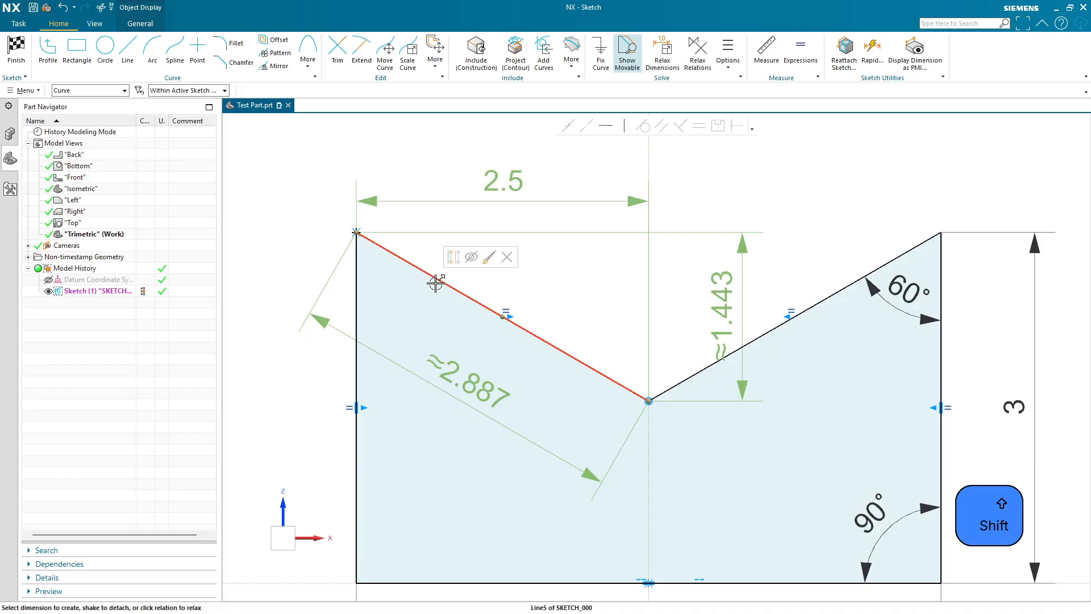
{"action": "left_click", "coordinate": [433, 277], "text": "shift"}
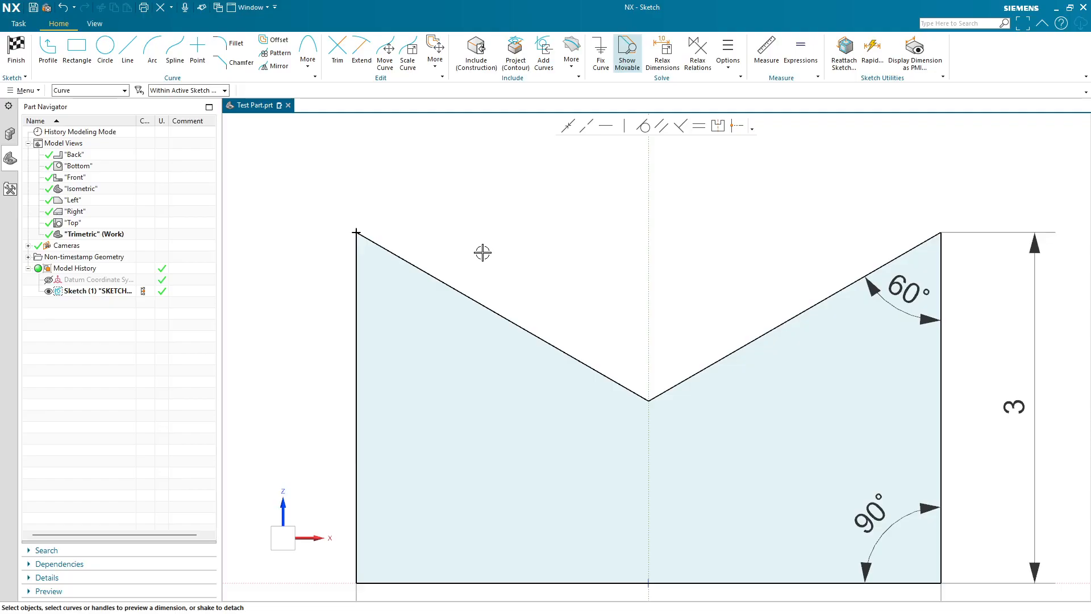
{"action": "left_click", "coordinate": [449, 285]}
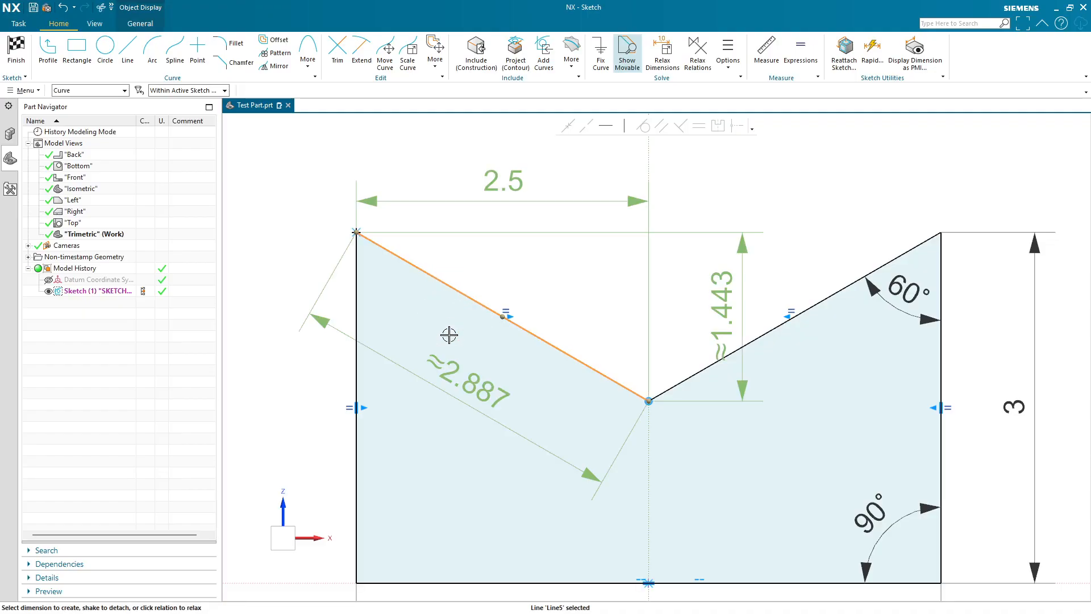
{"action": "left_click", "coordinate": [449, 284], "text": "shift"}
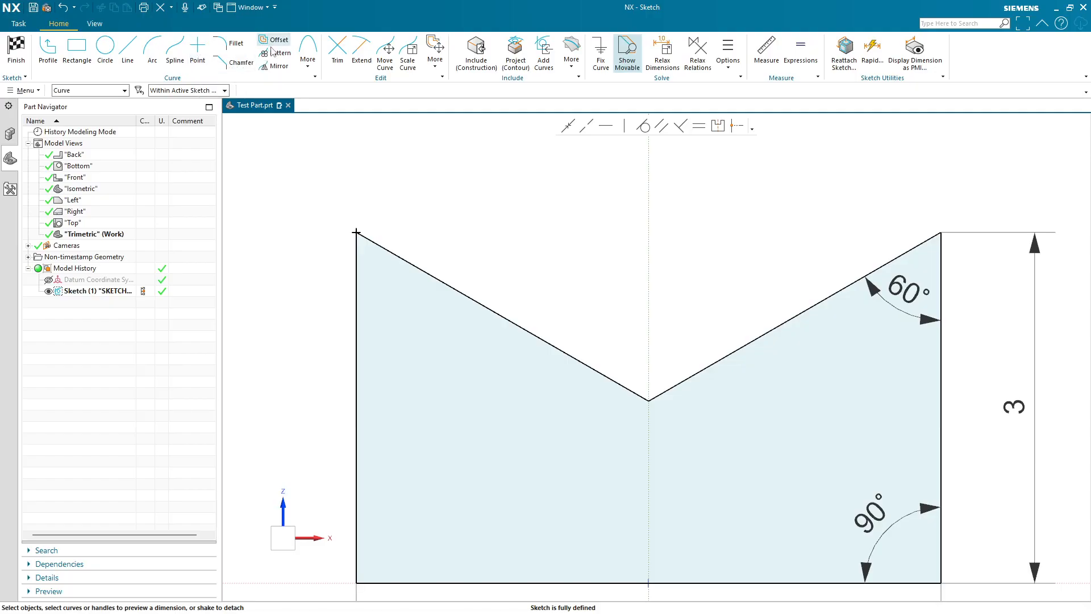
- Try a 0.25 radius Fillet on the top-right corner, then undo it
{"action": "left_click", "coordinate": [231, 44]}
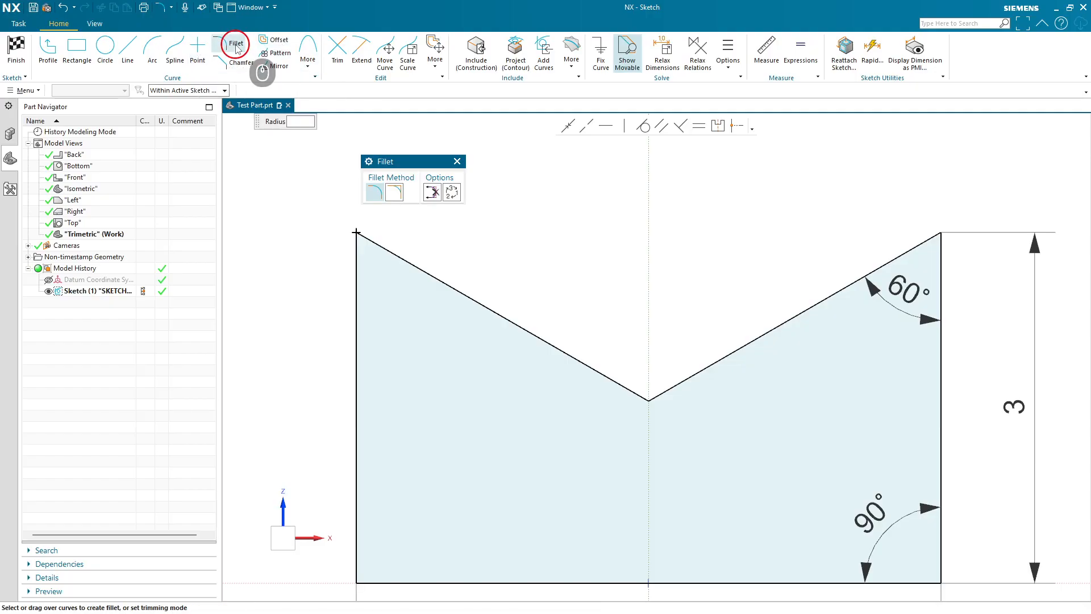
{"action": "left_click", "coordinate": [939, 230]}
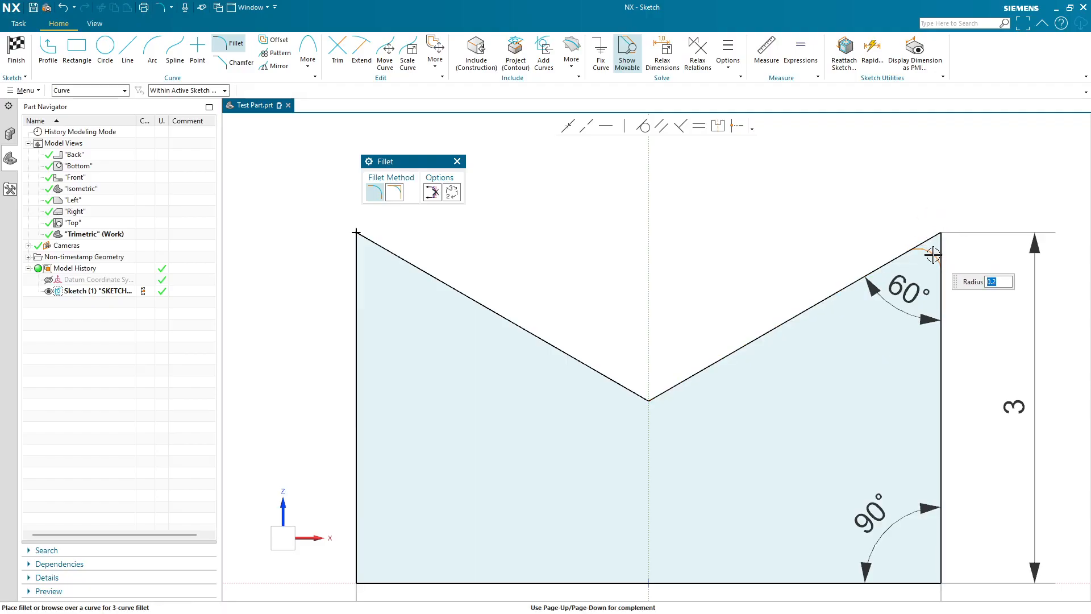
{"action": "type", "text": "0.25"}
{"action": "key", "text": "Return"}
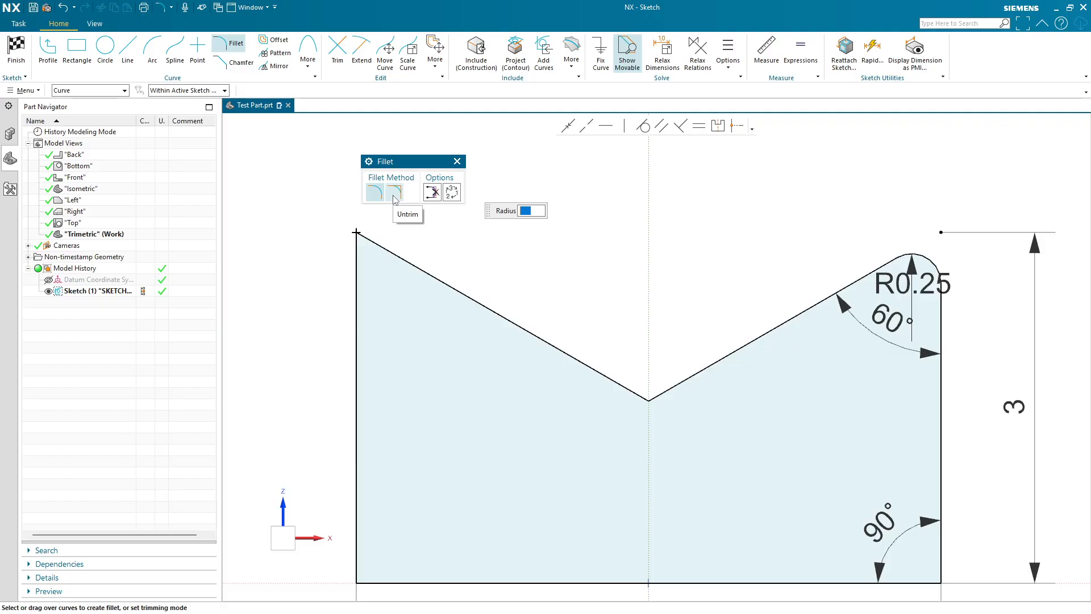
{"action": "key", "text": "ctrl+z"}
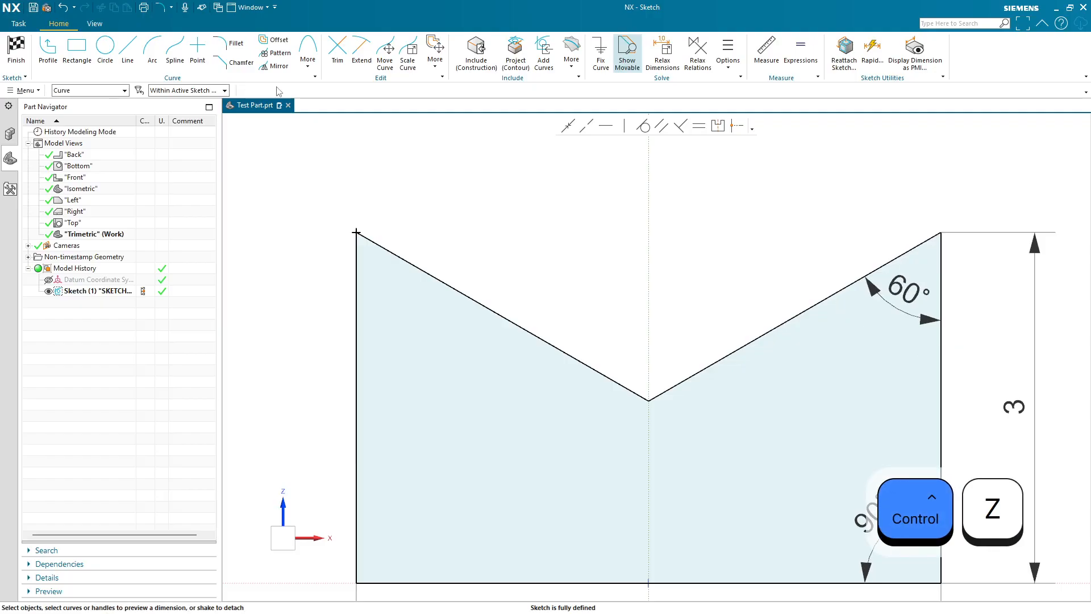
- Chamfer the top-right corner symmetrically with a distance of 1 in and close the Chamfer dialog
{"action": "left_click", "coordinate": [234, 61]}
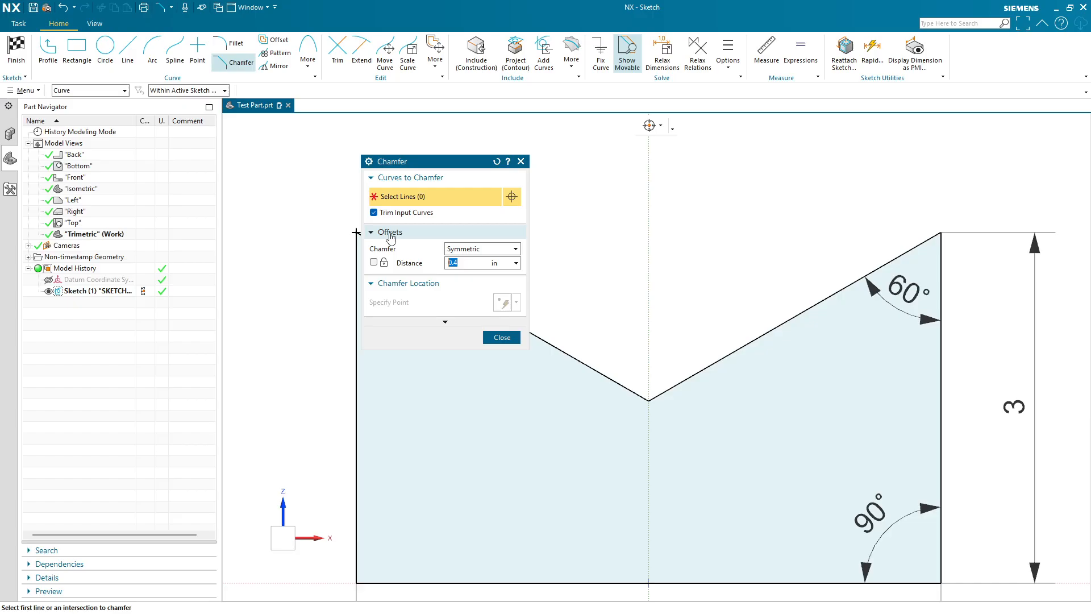
{"action": "left_click", "coordinate": [941, 232]}
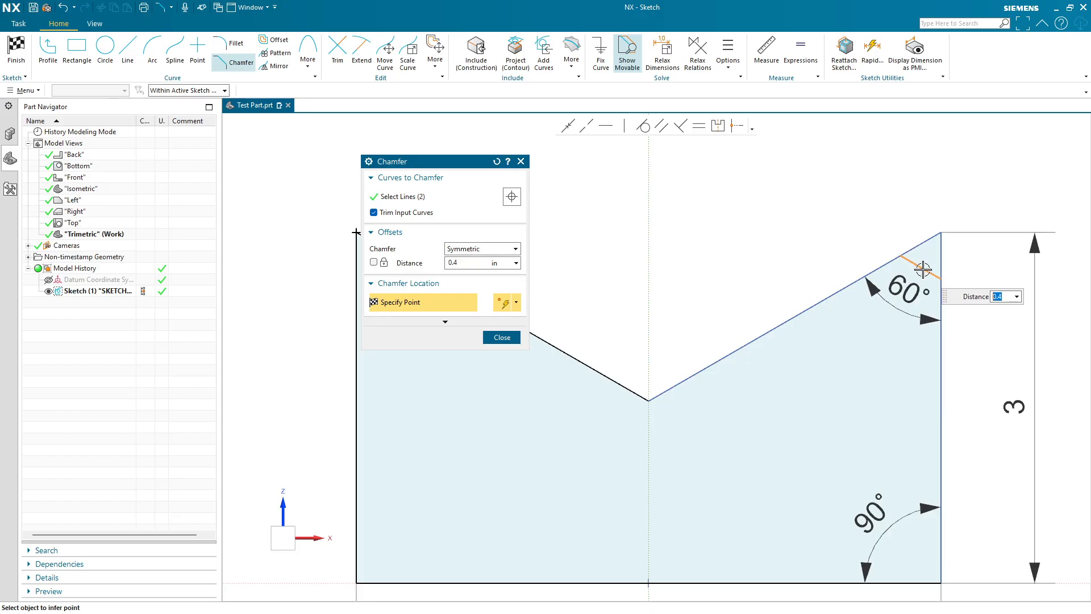
{"action": "type", "text": "1"}
{"action": "key", "text": "Return"}
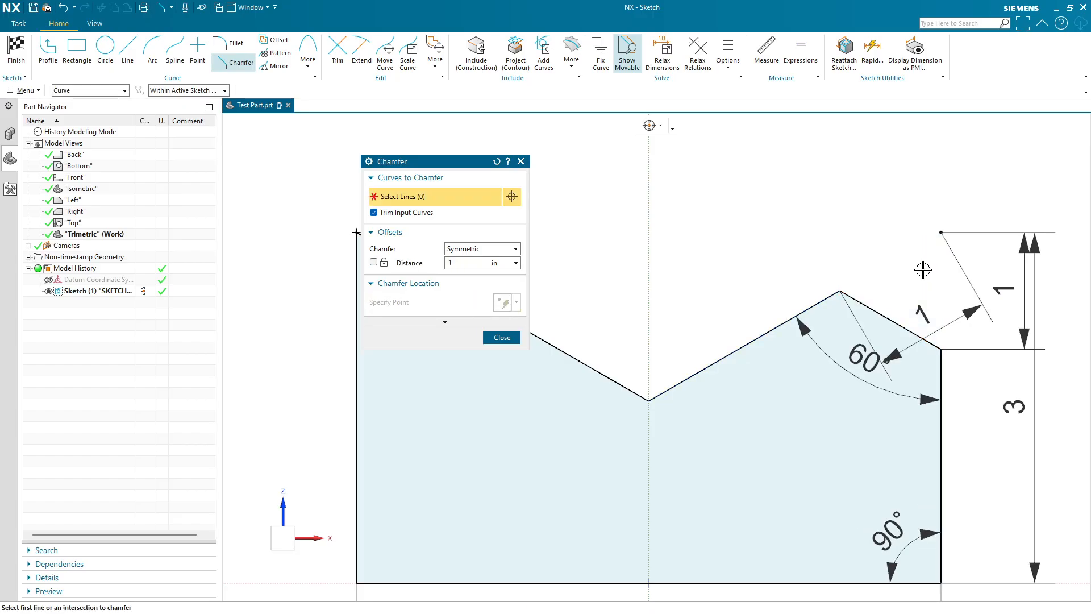
{"action": "left_click", "coordinate": [502, 337]}
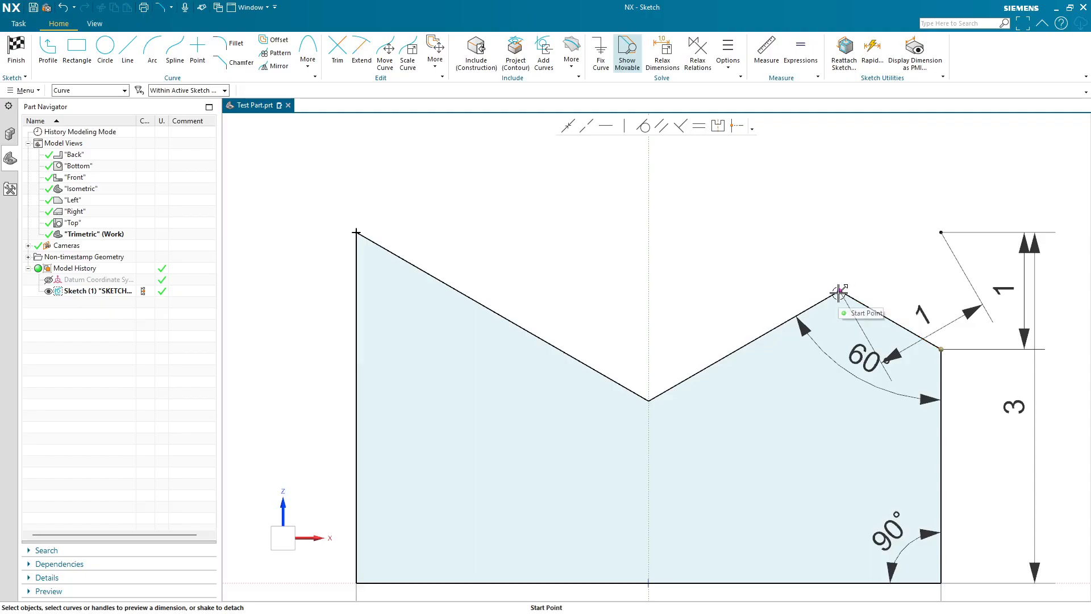
- Undo the chamfer on the top-right corner
{"action": "key", "text": "ctrl+z"}
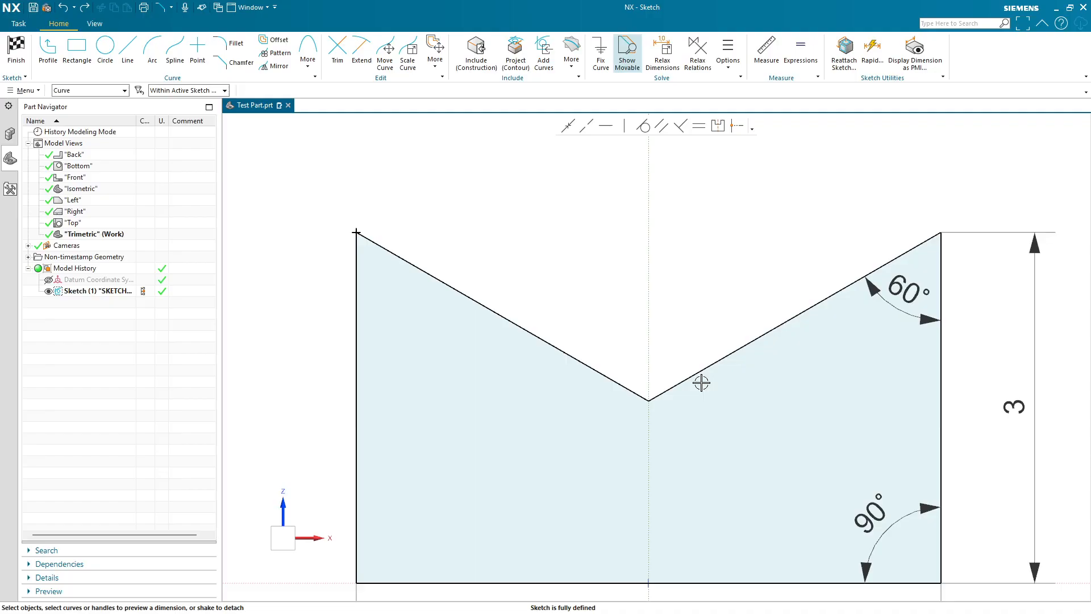
- Offset the connected profile curves inward by 0.35 in with the Offset Curve command
{"action": "scroll", "coordinate": [701, 383], "scroll_direction": "up", "scroll_amount": 3}
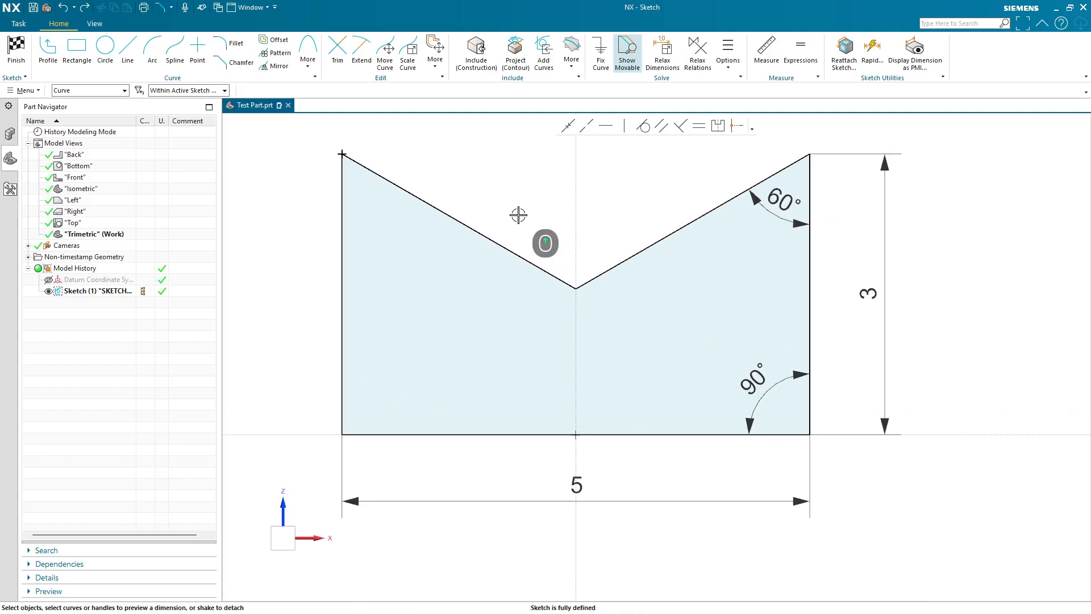
{"action": "left_click", "coordinate": [271, 39]}
{"action": "left_click", "coordinate": [343, 185]}
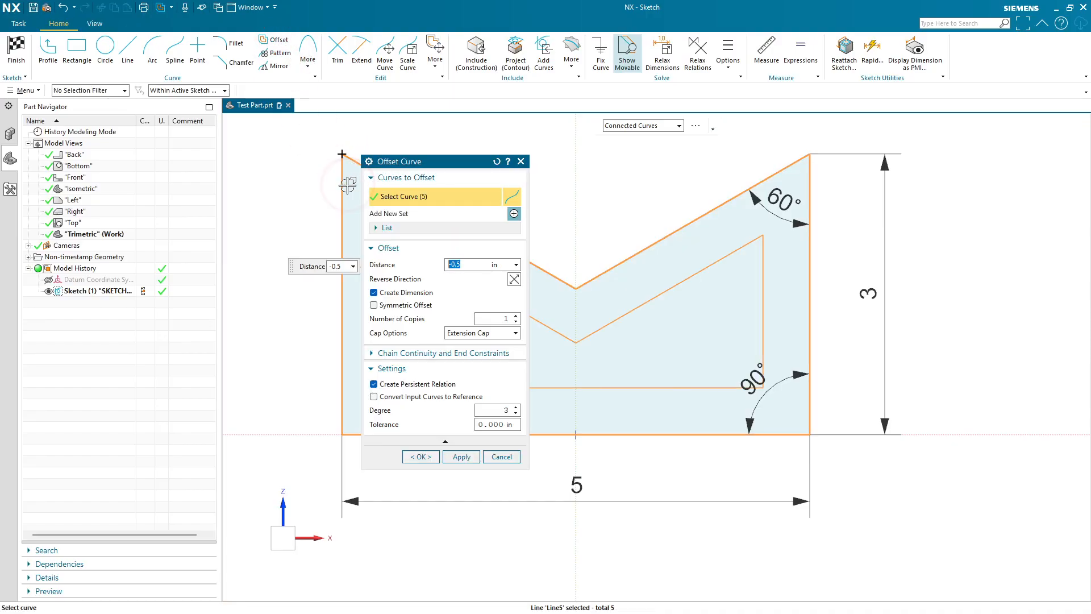
{"action": "mouse_move", "coordinate": [458, 165]}
{"action": "left_mouse_down"}
{"action": "mouse_move", "coordinate": [910, 201]}
{"action": "mouse_move", "coordinate": [953, 222]}
{"action": "left_mouse_up"}
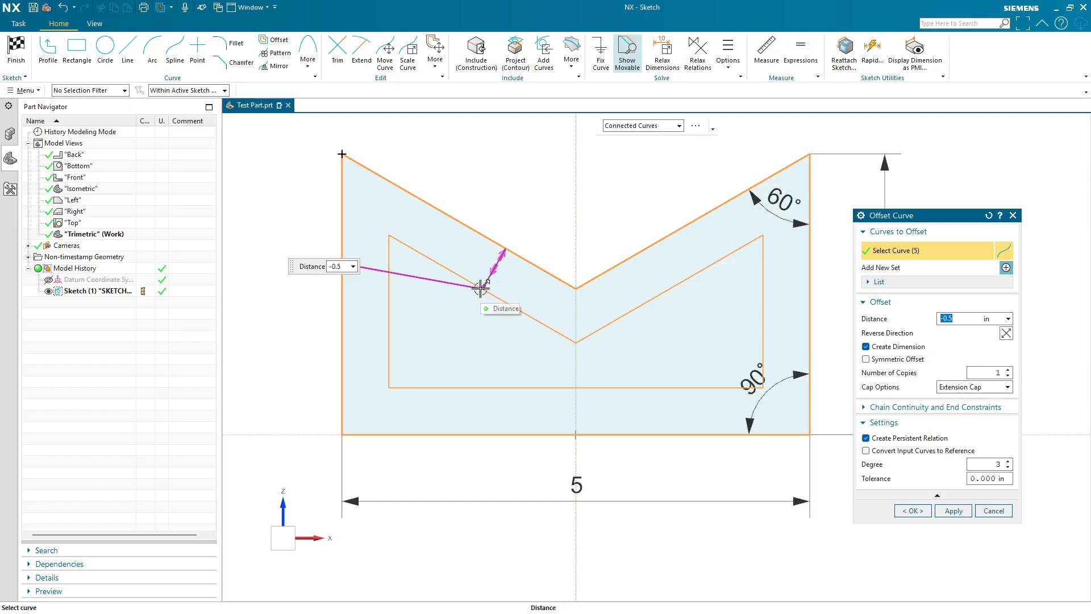
{"action": "mouse_move", "coordinate": [480, 288]}
{"action": "left_mouse_down"}
{"action": "mouse_move", "coordinate": [511, 195]}
{"action": "mouse_move", "coordinate": [490, 277]}
{"action": "left_mouse_up"}
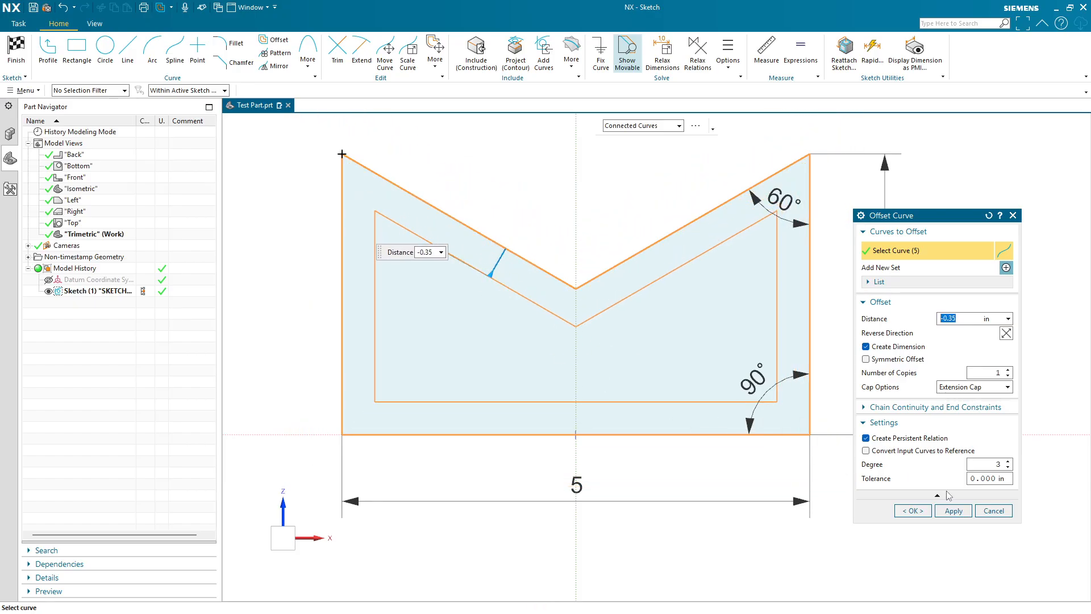
{"action": "left_click", "coordinate": [913, 511]}
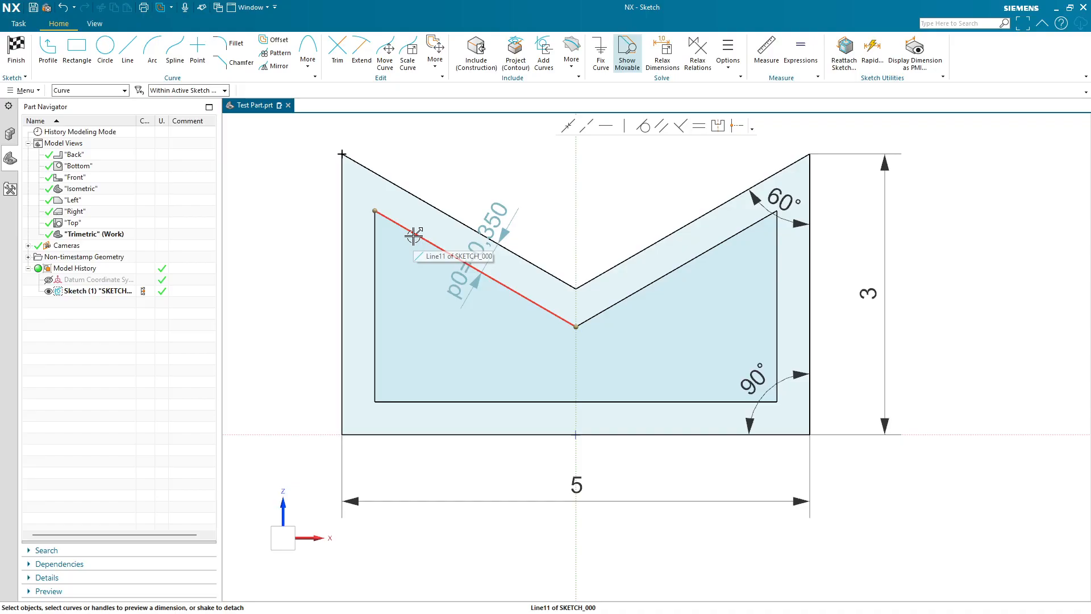
- Open the Offset Curve help page, then hide the web browser panel again
{"action": "left_click", "coordinate": [275, 39]}
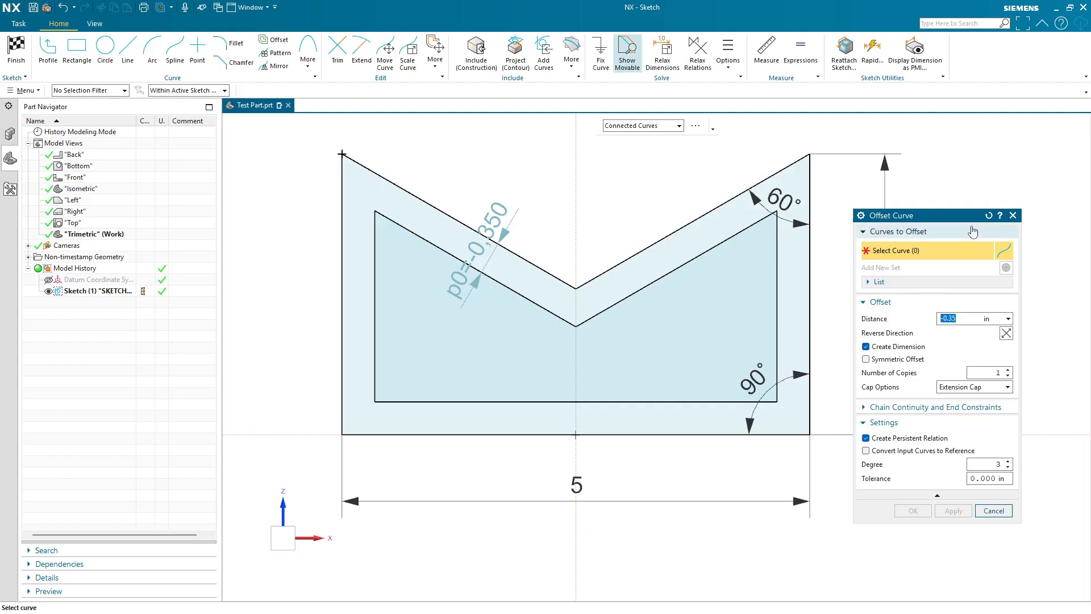
{"action": "left_click", "coordinate": [1000, 216]}
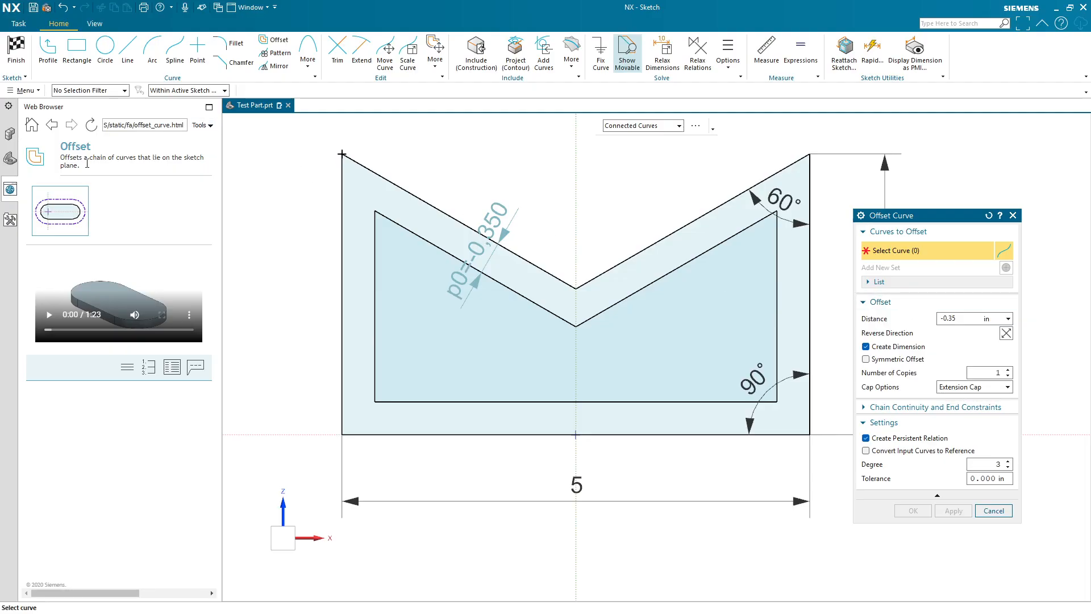
{"action": "right_click", "coordinate": [11, 261]}
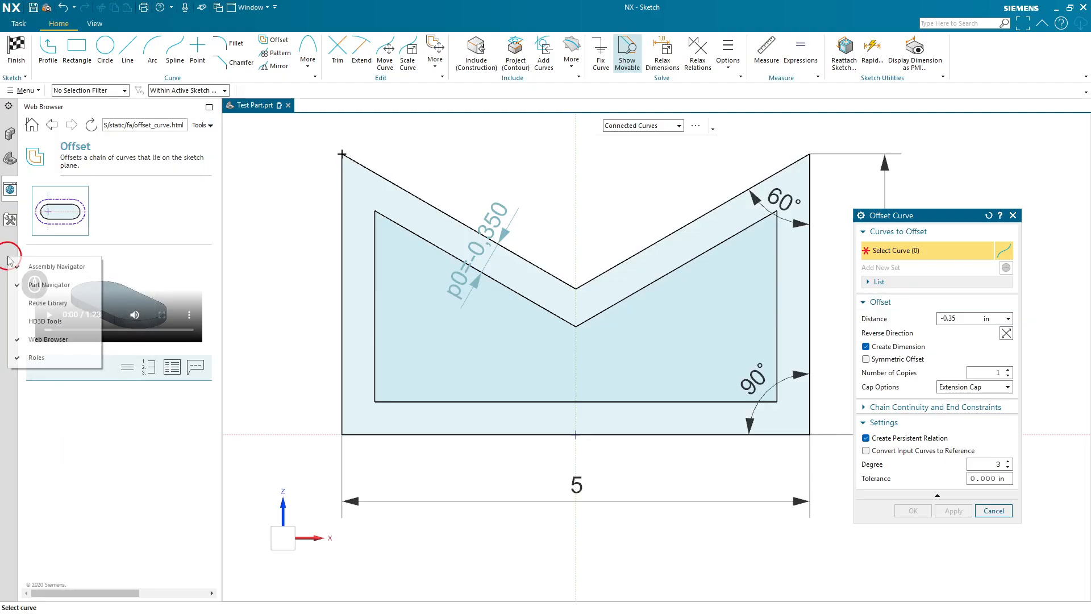
{"action": "left_click", "coordinate": [40, 339]}
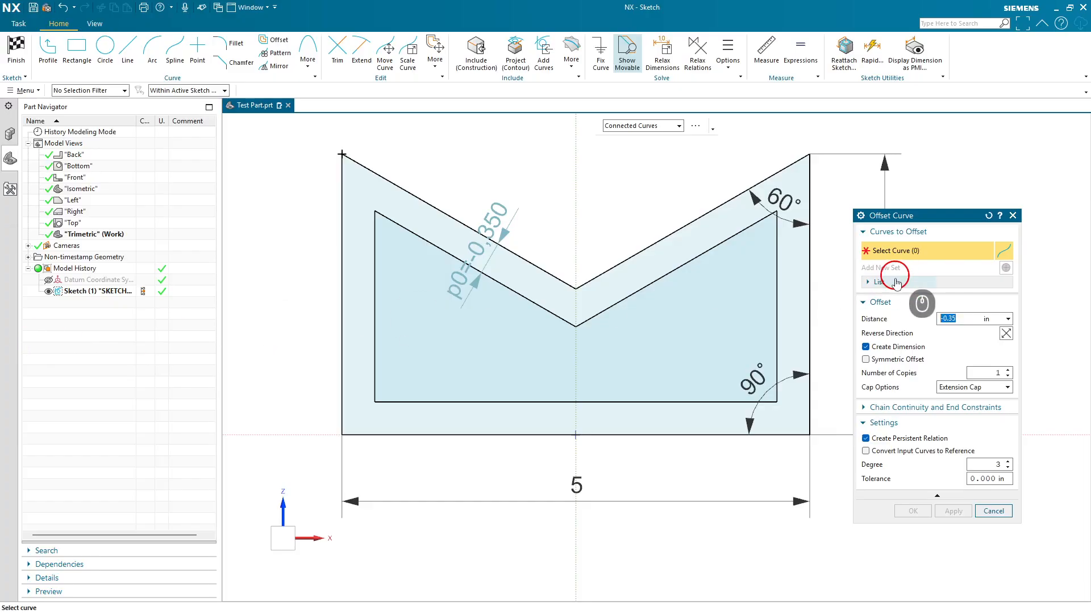
- Preview a reversed profile offset with Arc Cap ends, then close the Offset Curve dialog without applying
{"action": "left_click", "coordinate": [886, 283]}
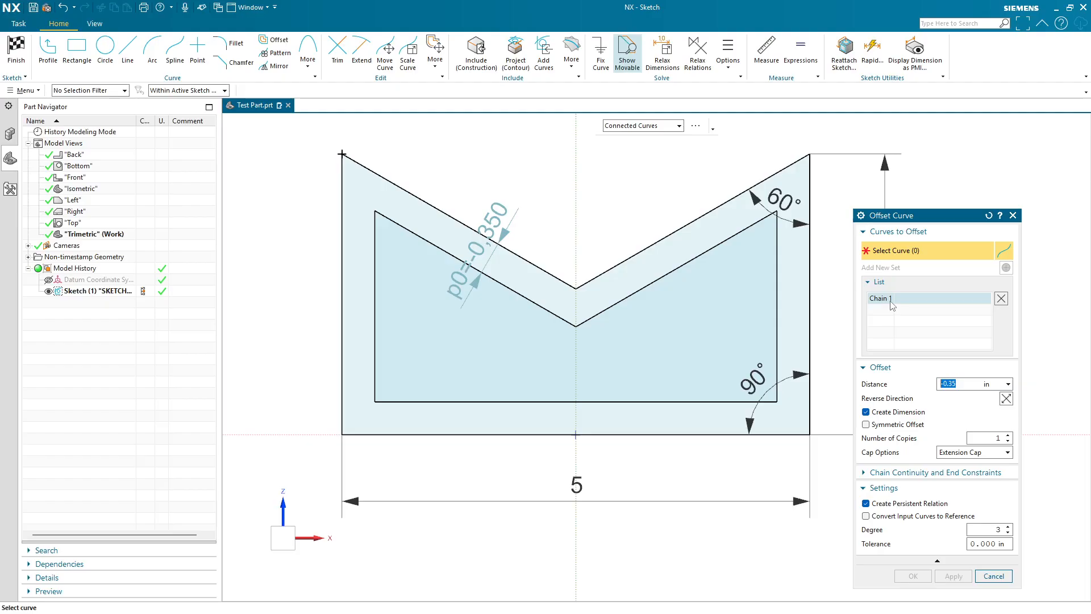
{"action": "left_click", "coordinate": [637, 251]}
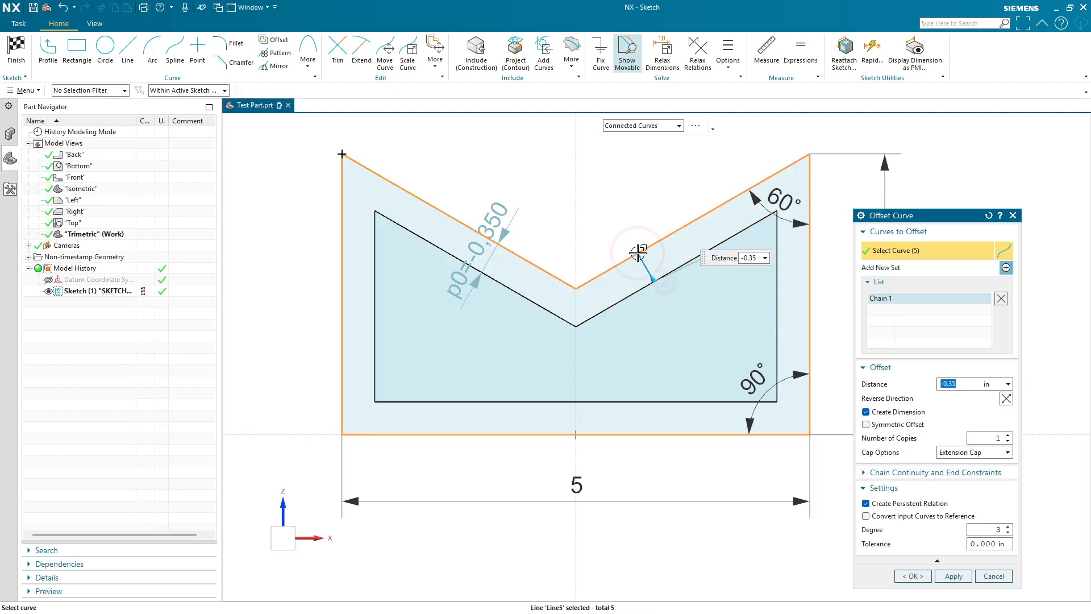
{"action": "left_click", "coordinate": [890, 300]}
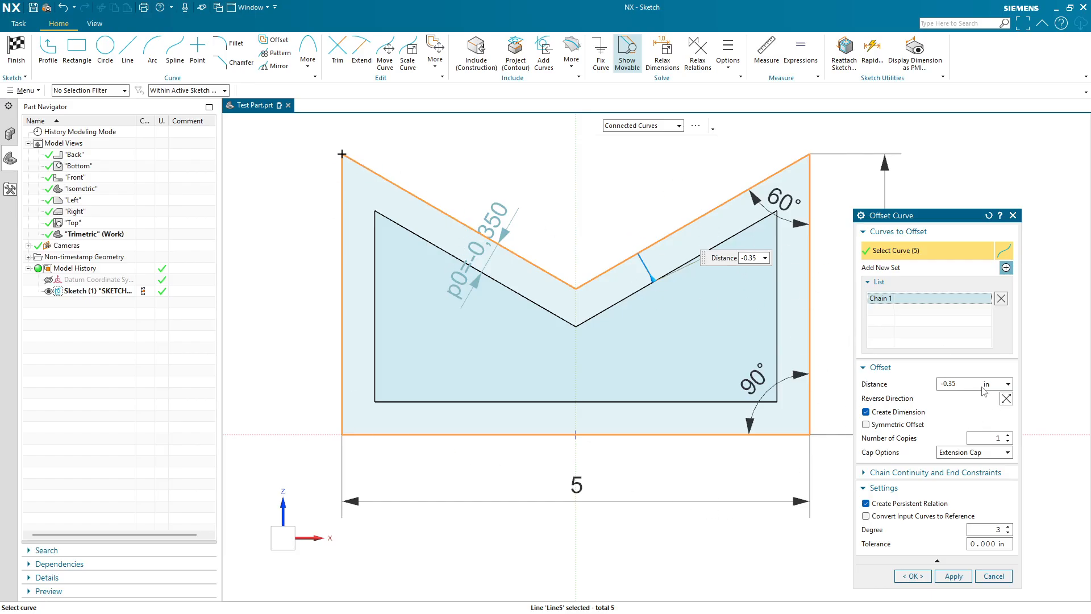
{"action": "left_click", "coordinate": [1006, 398]}
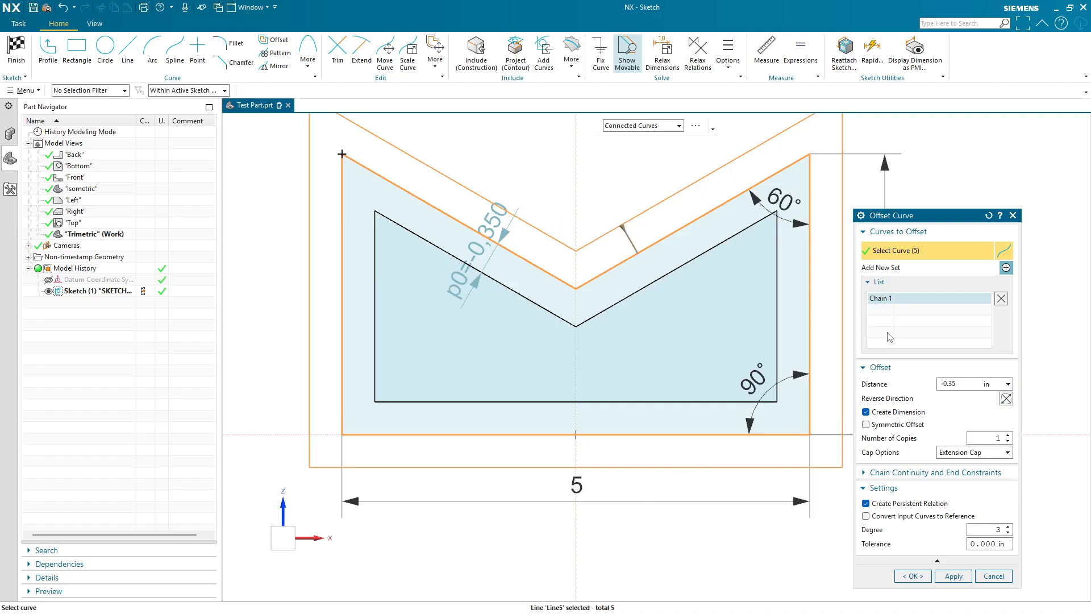
{"action": "left_click", "coordinate": [678, 230], "text": "shift"}
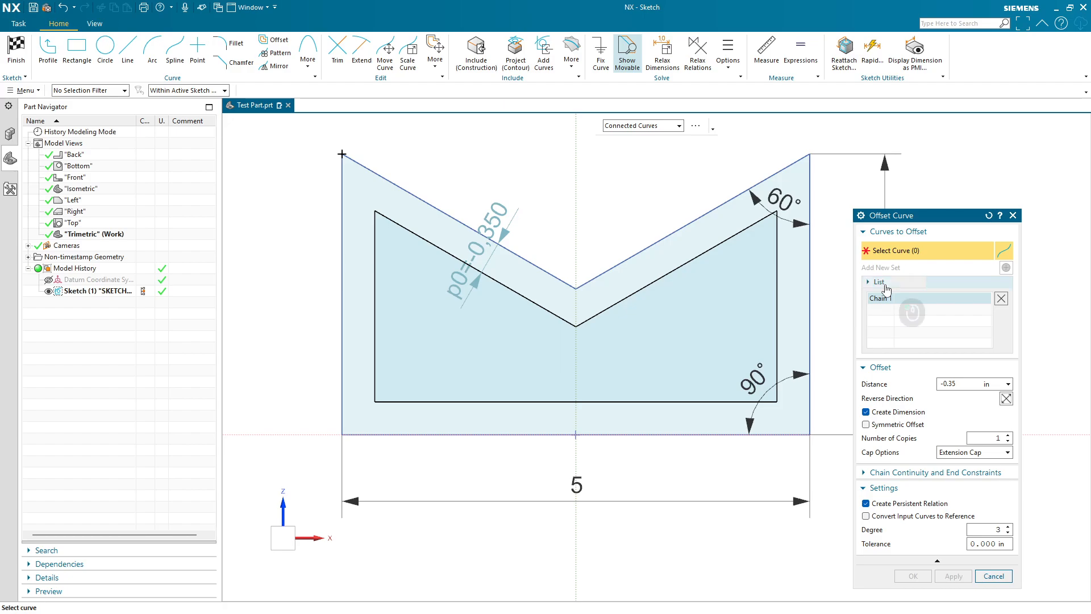
{"action": "left_click", "coordinate": [884, 282]}
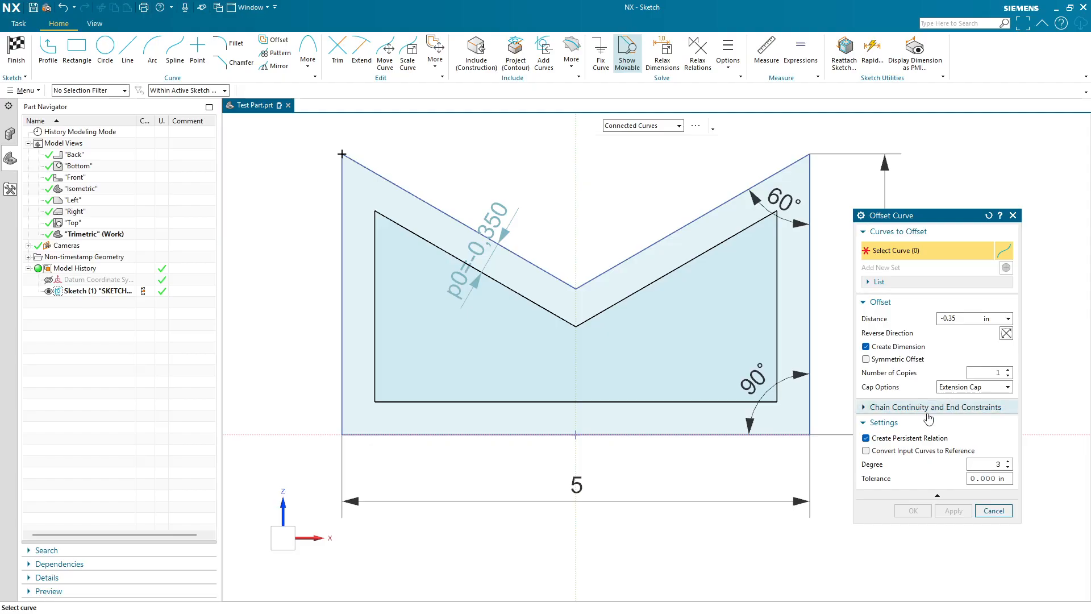
{"action": "left_click", "coordinate": [980, 386]}
{"action": "left_click", "coordinate": [969, 405]}
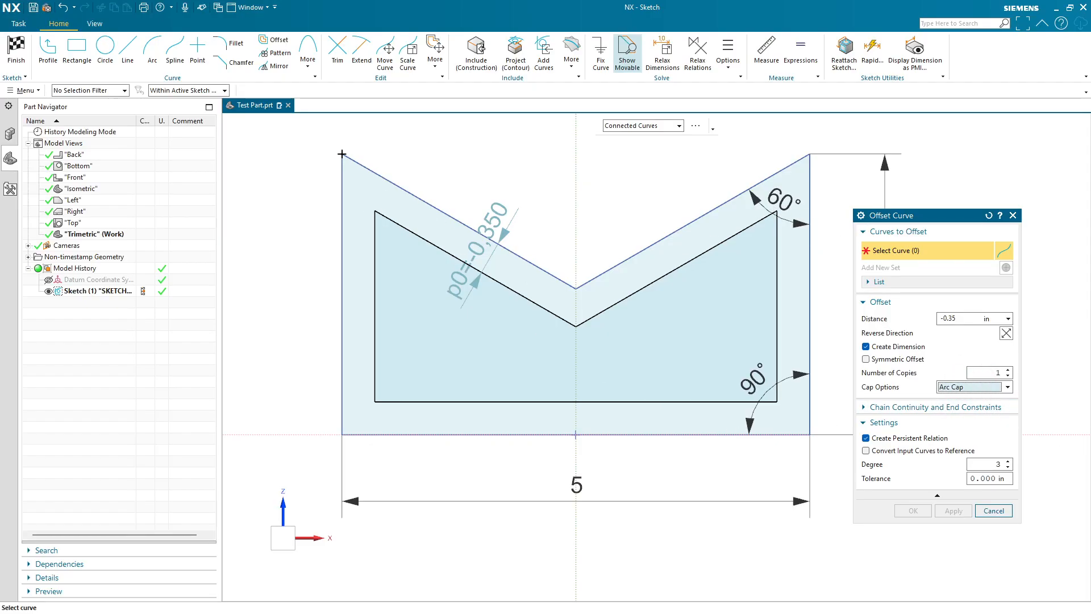
{"action": "left_click", "coordinate": [1013, 215]}
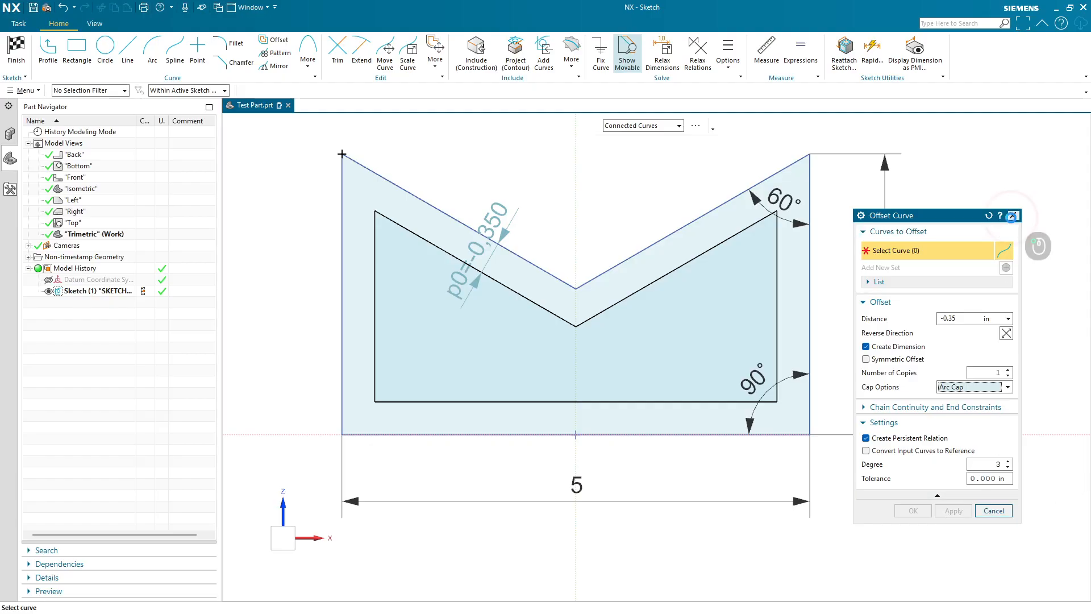
- Undo the offset curves
{"action": "key", "text": "ctrl+z"}
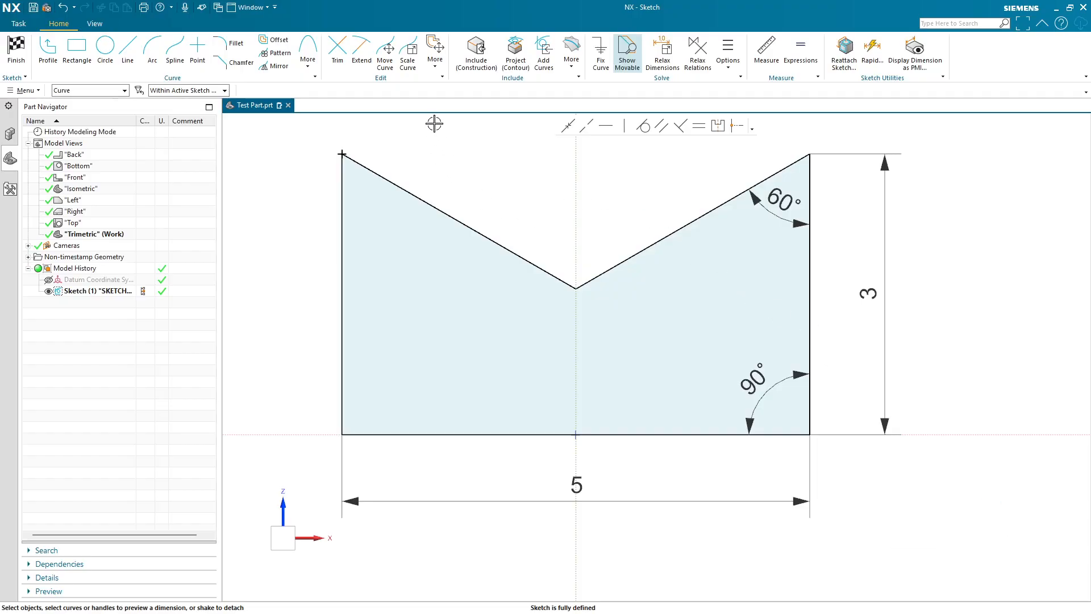
- Try moving the whole profile down and right with Move Curve, then undo the move
{"action": "left_click", "coordinate": [392, 62]}
{"action": "scroll", "coordinate": [535, 228], "scroll_direction": "down", "scroll_amount": 4}
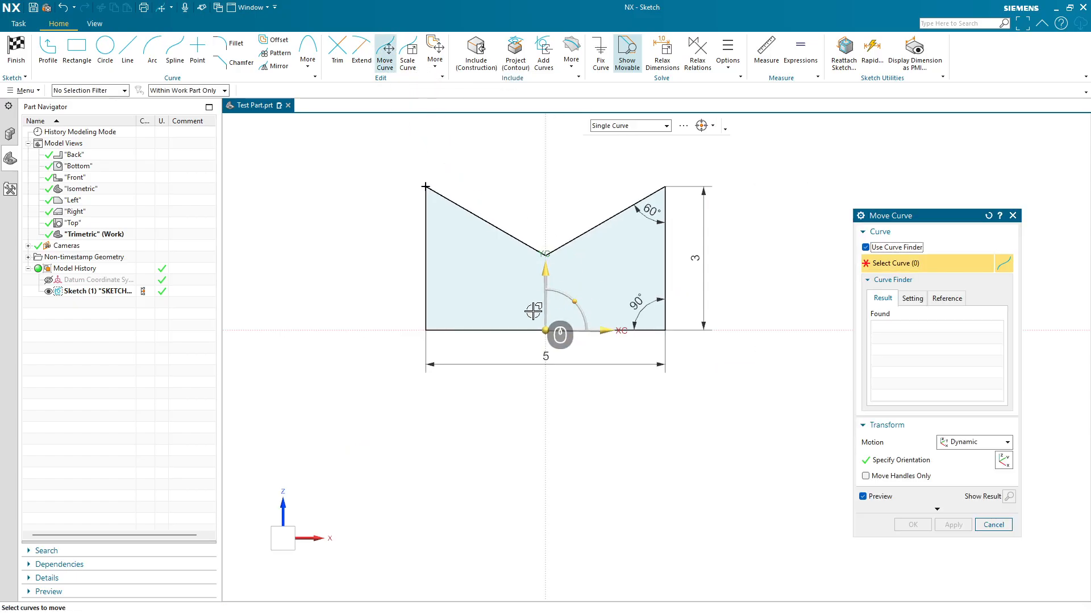
{"action": "left_click_drag", "start_coordinate": [546, 330], "coordinate": [700, 492]}
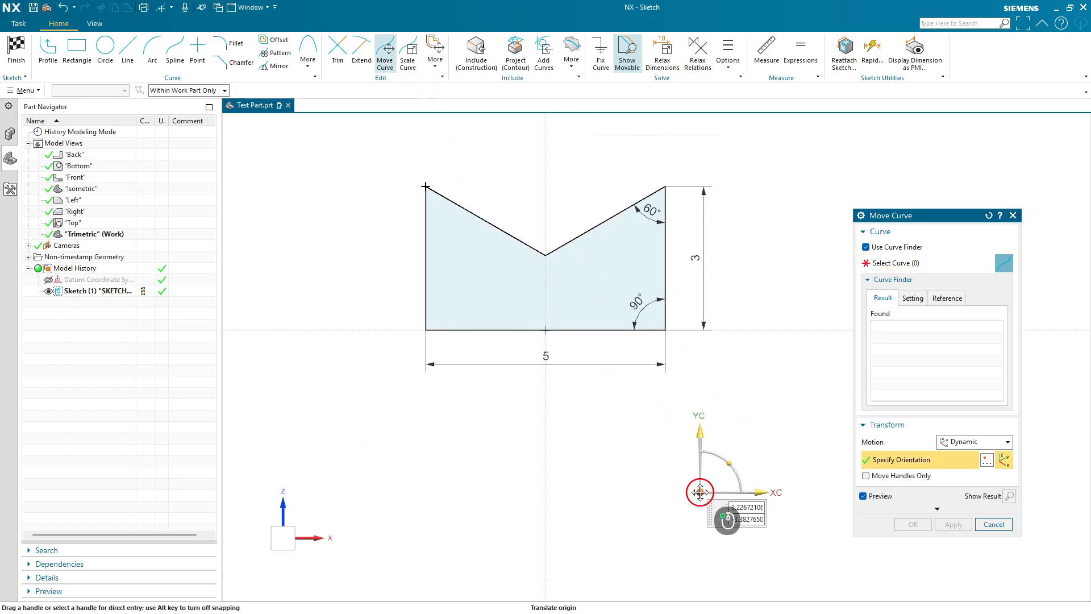
{"action": "left_click", "coordinate": [898, 263]}
{"action": "left_click", "coordinate": [572, 240]}
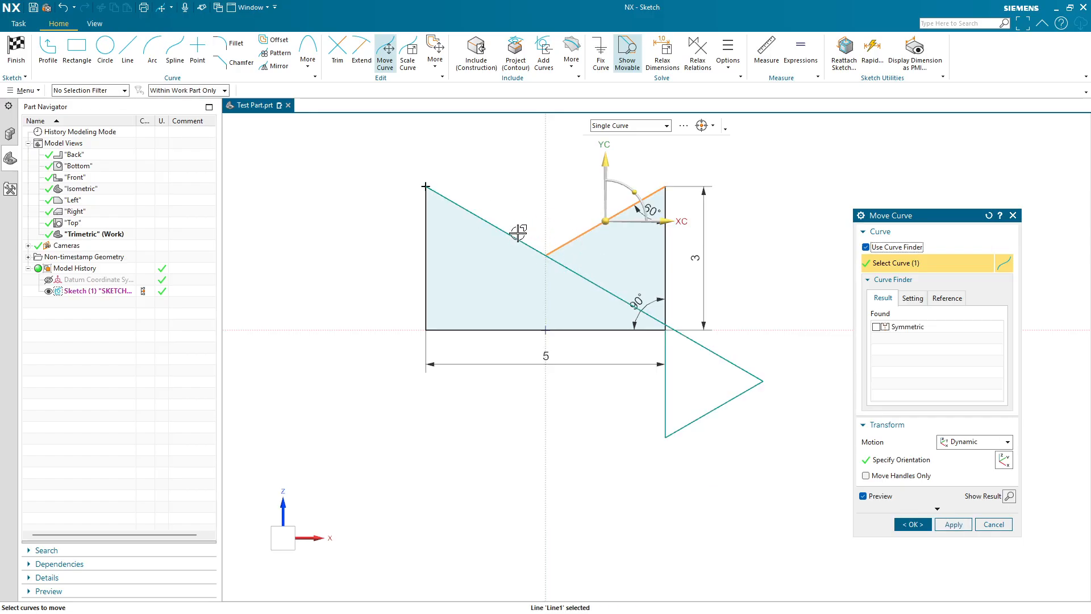
{"action": "left_click_drag", "start_coordinate": [697, 162], "coordinate": [332, 363]}
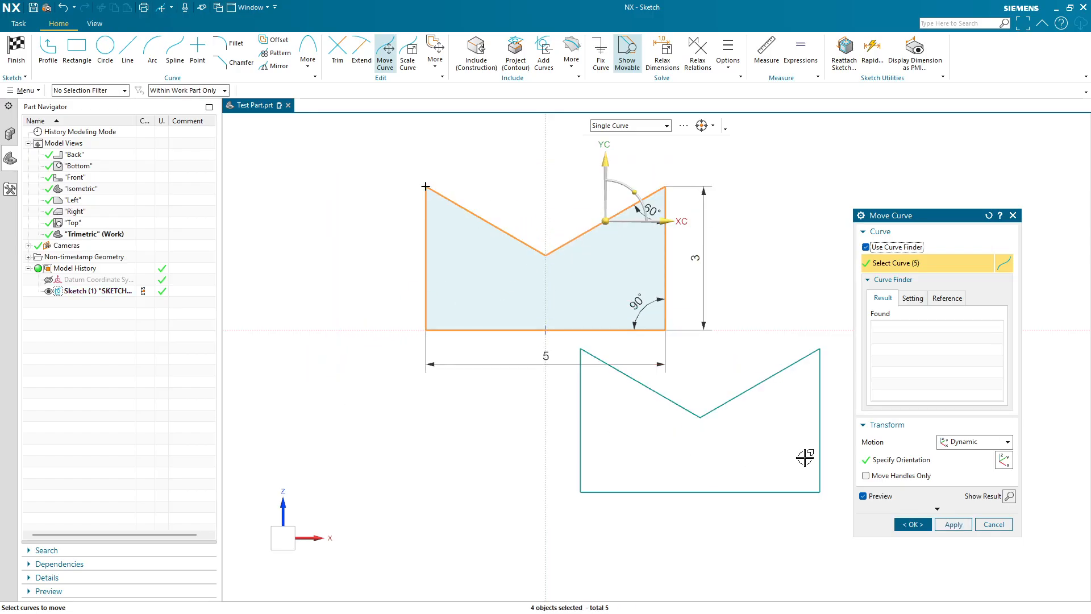
{"action": "left_click", "coordinate": [912, 524]}
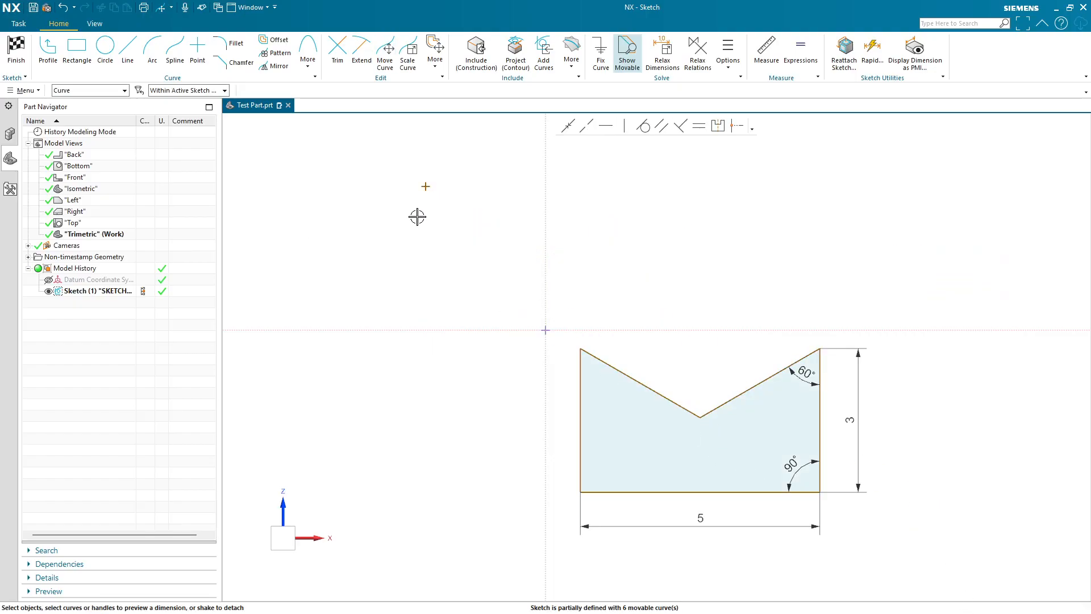
{"action": "key", "text": "ctrl+z"}
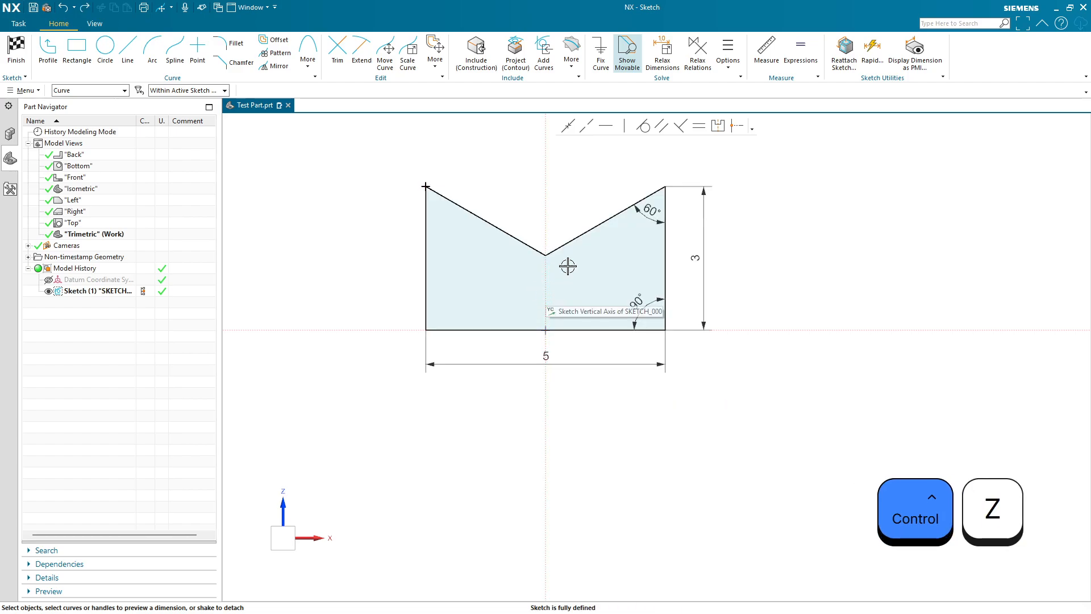
- Set the selection filter to No Selection Filter
{"action": "middle_click_drag", "start_coordinate": [799, 270], "coordinate": [866, 341]}
{"action": "left_click", "coordinate": [104, 91]}
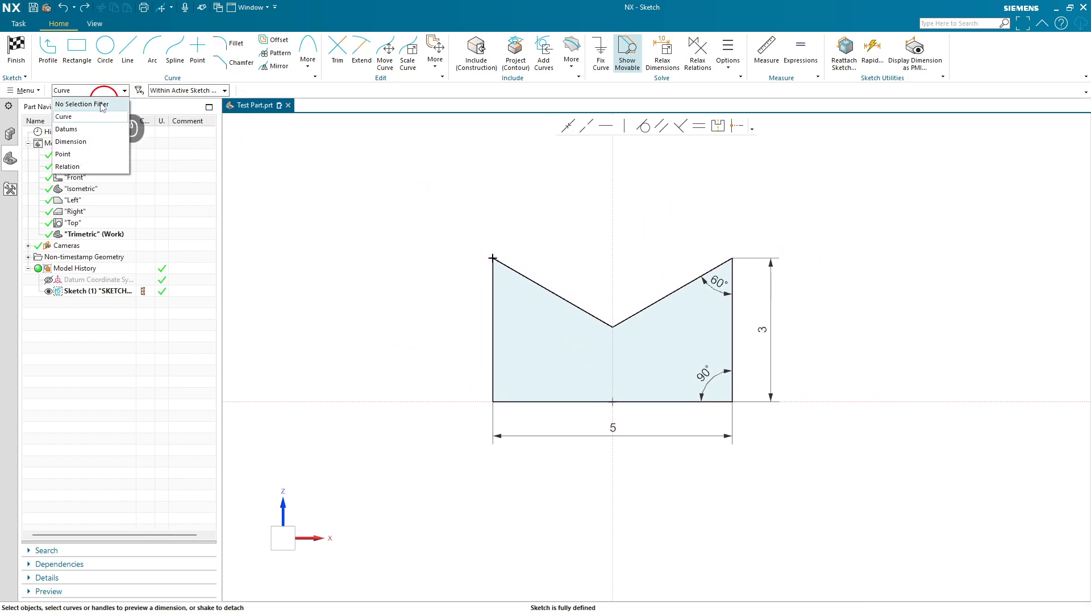
{"action": "left_click", "coordinate": [102, 104]}
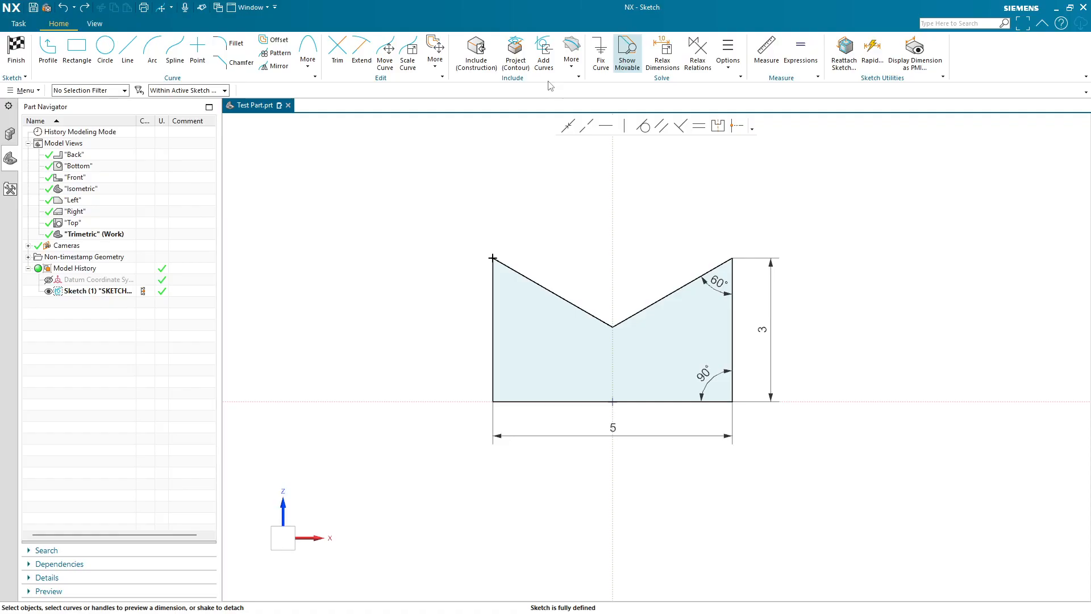
- Finish the sketch and save all parts from the save reminder
{"action": "scroll", "coordinate": [607, 306], "scroll_direction": "up", "scroll_amount": 1}
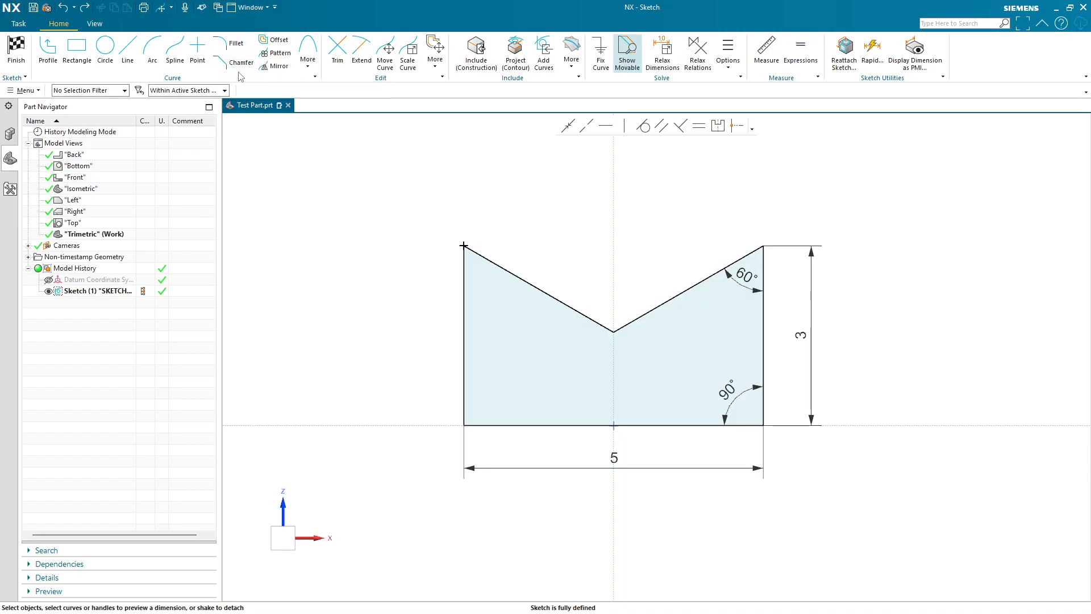
{"action": "left_click", "coordinate": [23, 59]}
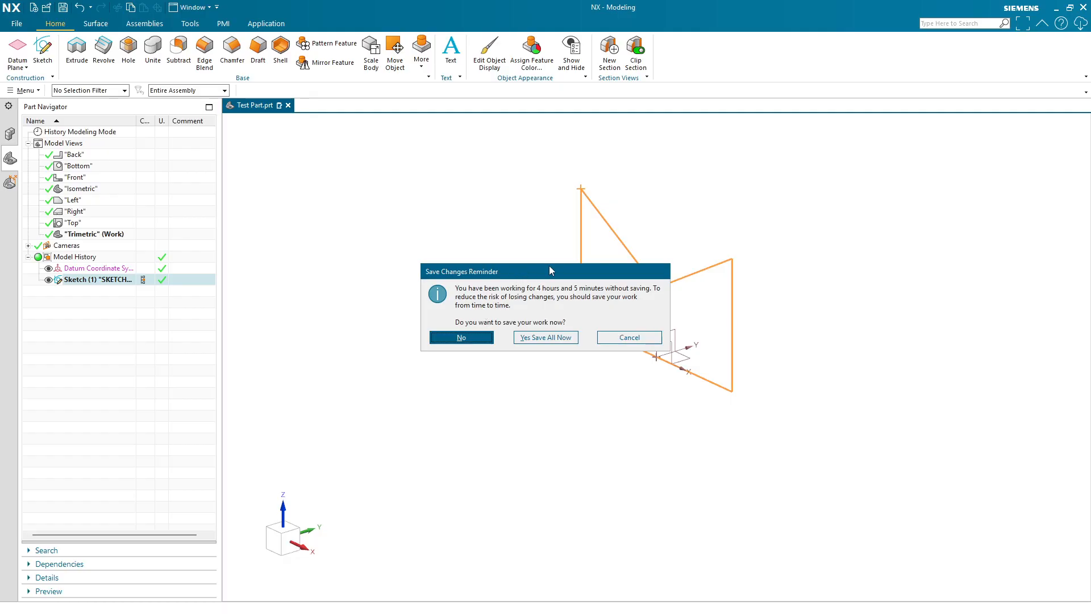
{"action": "left_click_drag", "start_coordinate": [551, 271], "coordinate": [415, 319]}
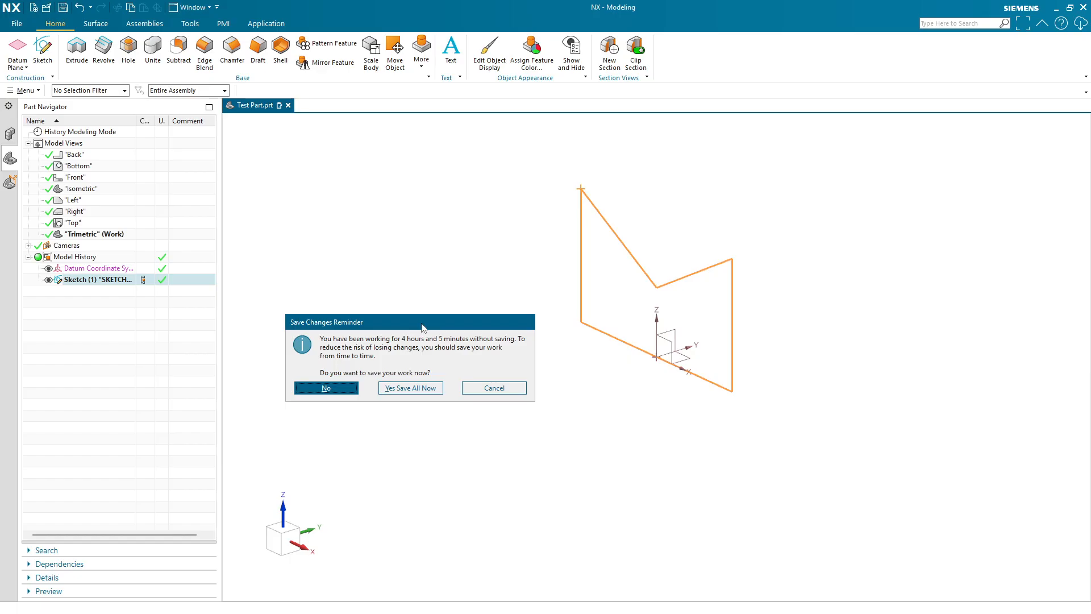
{"action": "left_click", "coordinate": [409, 389]}
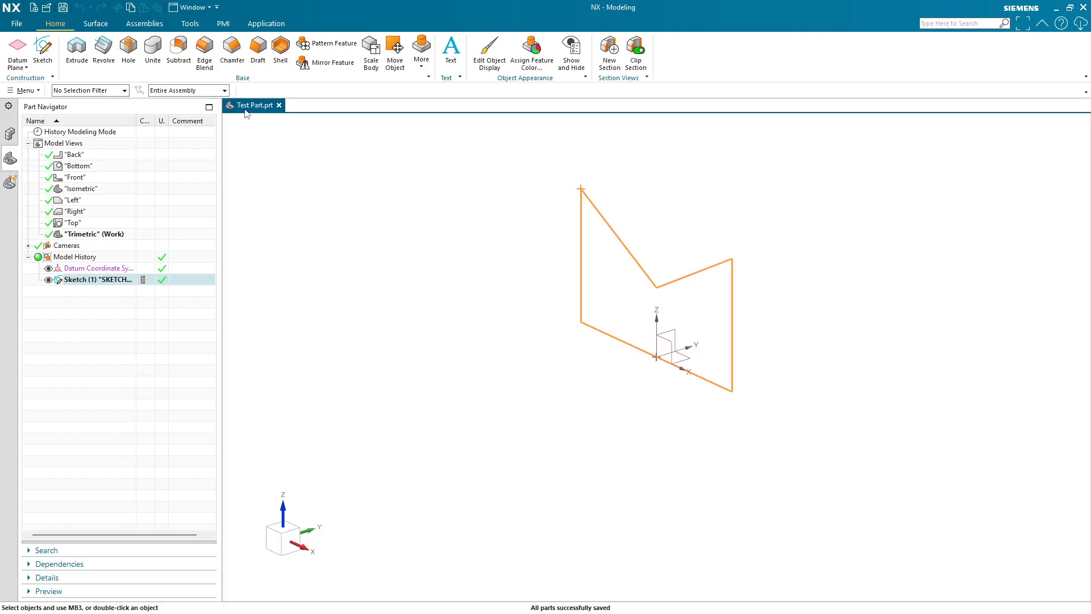
- Open Customer Defaults to review the Modeling general settings, then close the dialog
{"action": "left_click", "coordinate": [16, 24]}
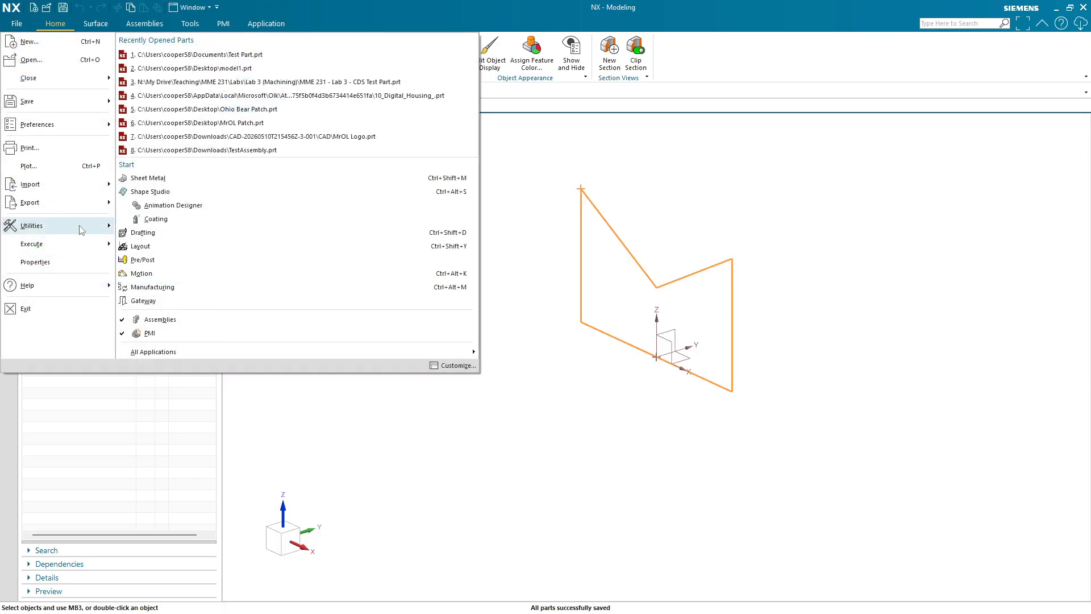
{"action": "mouse_move", "coordinate": [82, 230]}
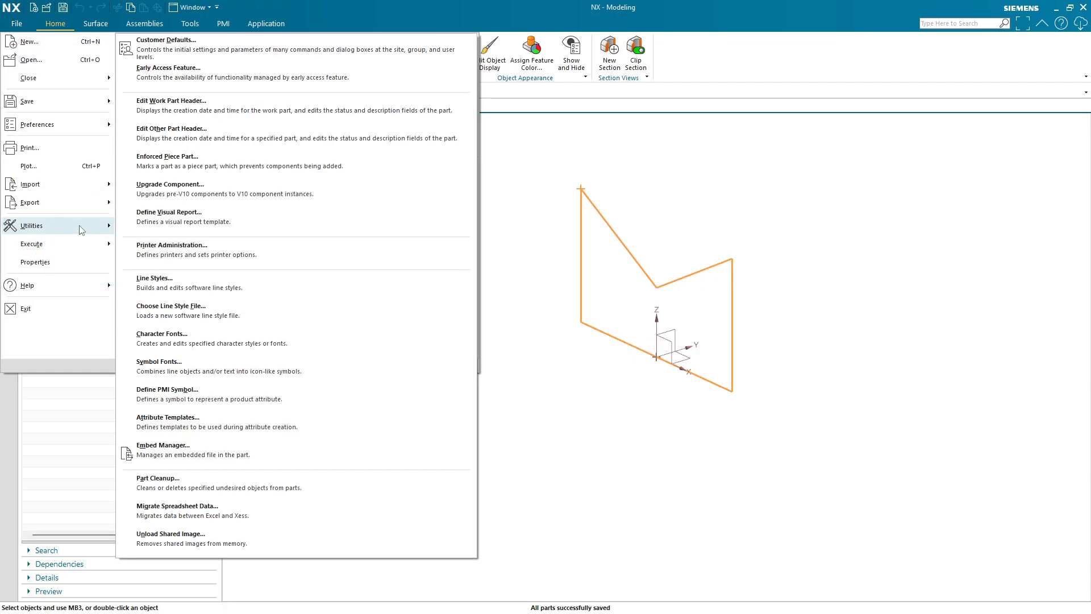
{"action": "left_click", "coordinate": [254, 55]}
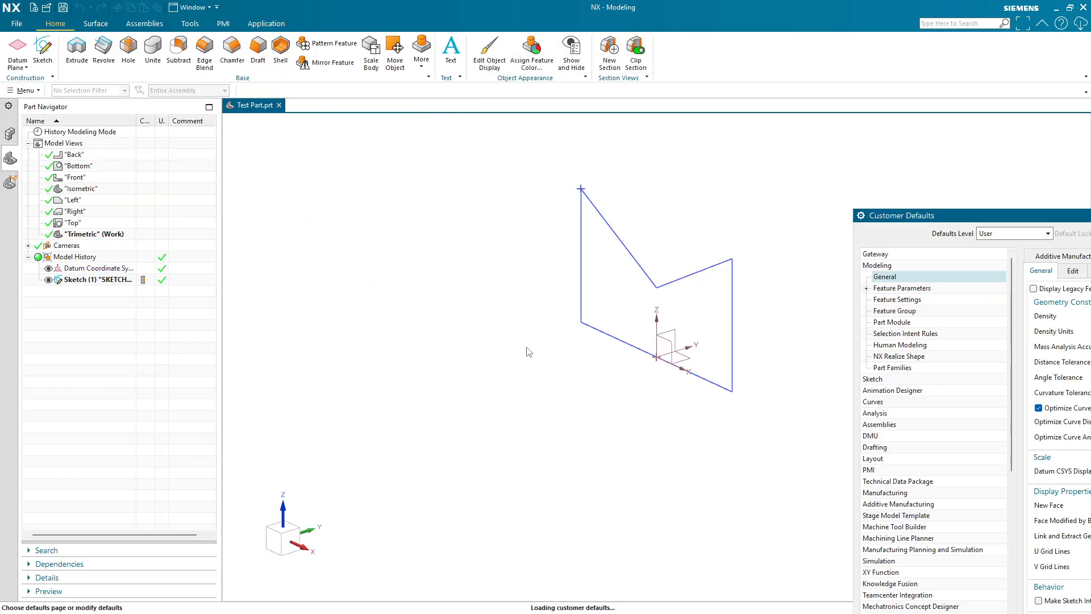
{"action": "left_click_drag", "start_coordinate": [1029, 217], "coordinate": [310, 116]}
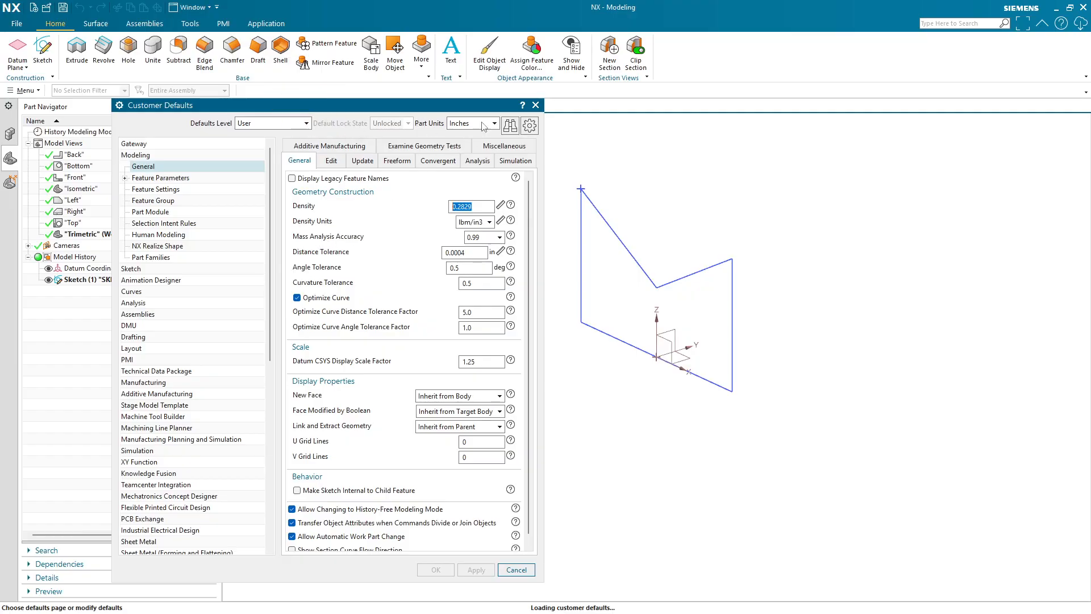
{"action": "left_click", "coordinate": [535, 105]}
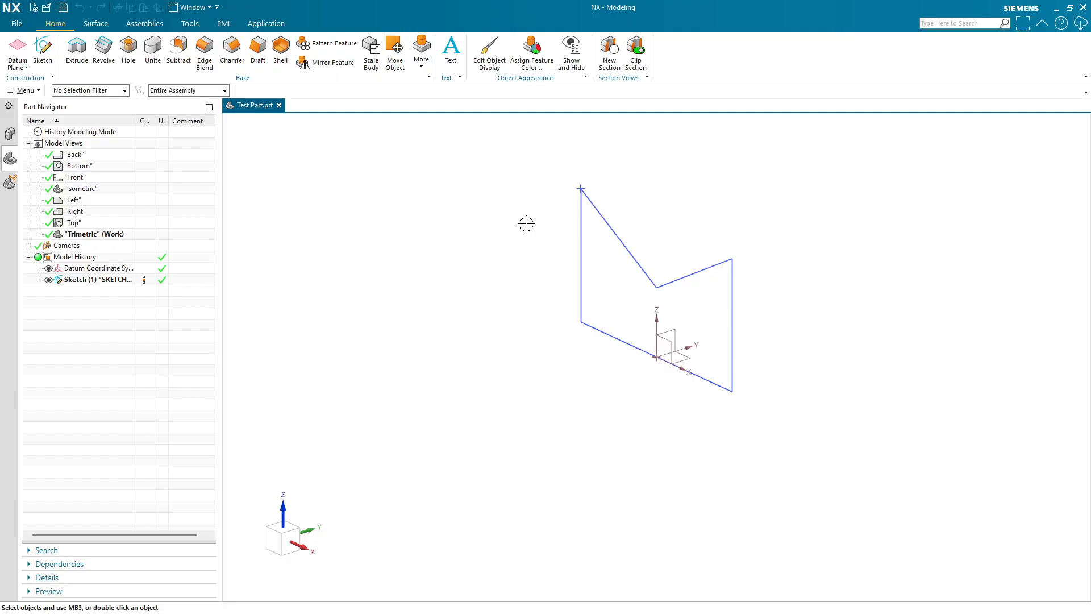
- Select the sketch and start Extrude on it, then close the Extrude dialog
{"action": "left_click", "coordinate": [70, 280]}
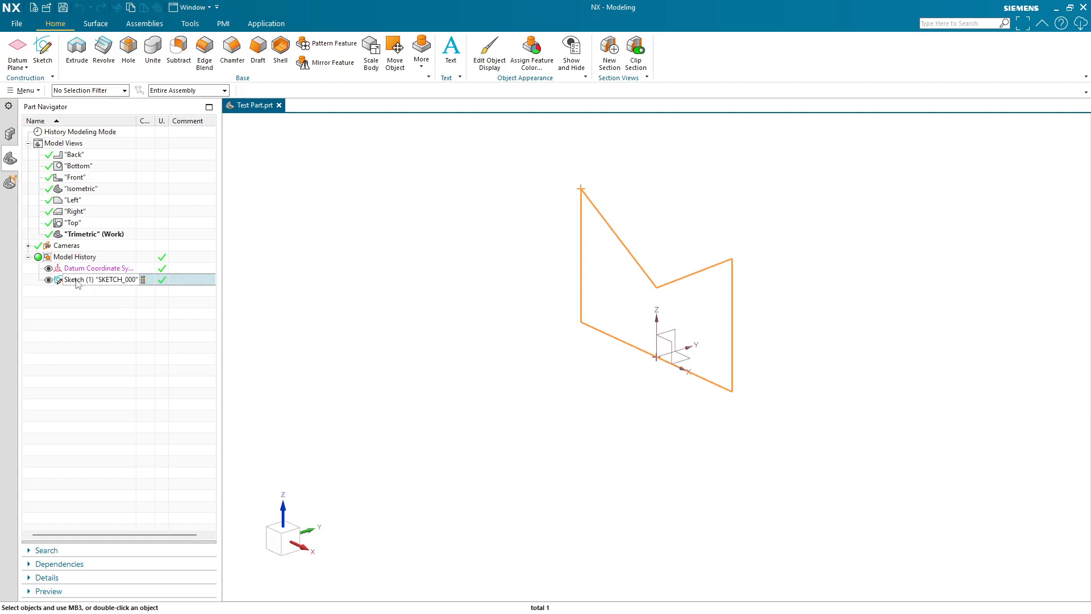
{"action": "left_click", "coordinate": [77, 50]}
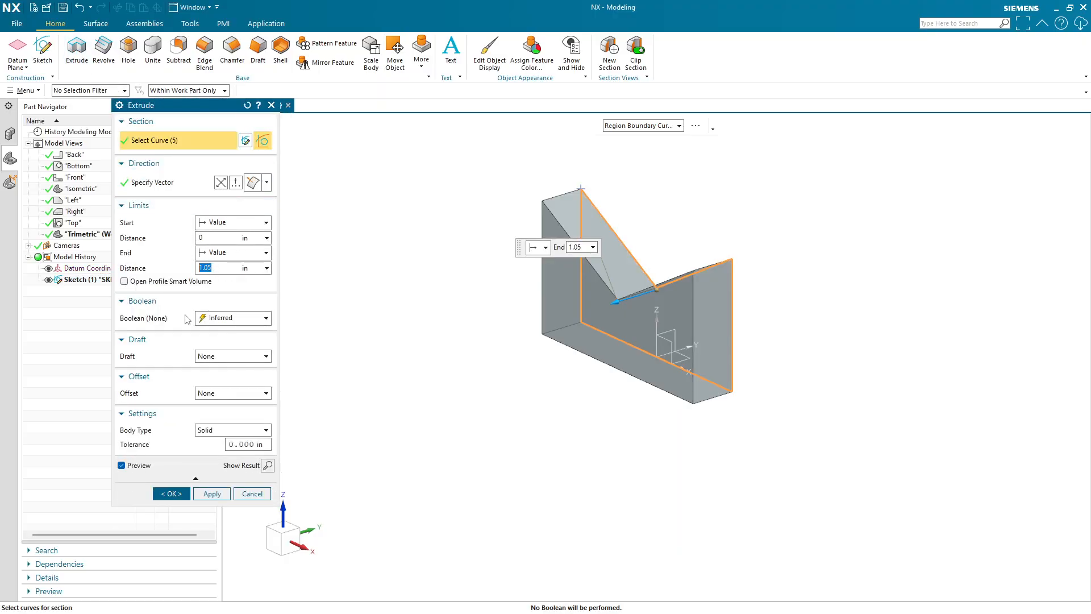
{"action": "left_click_drag", "start_coordinate": [169, 105], "coordinate": [205, 120]}
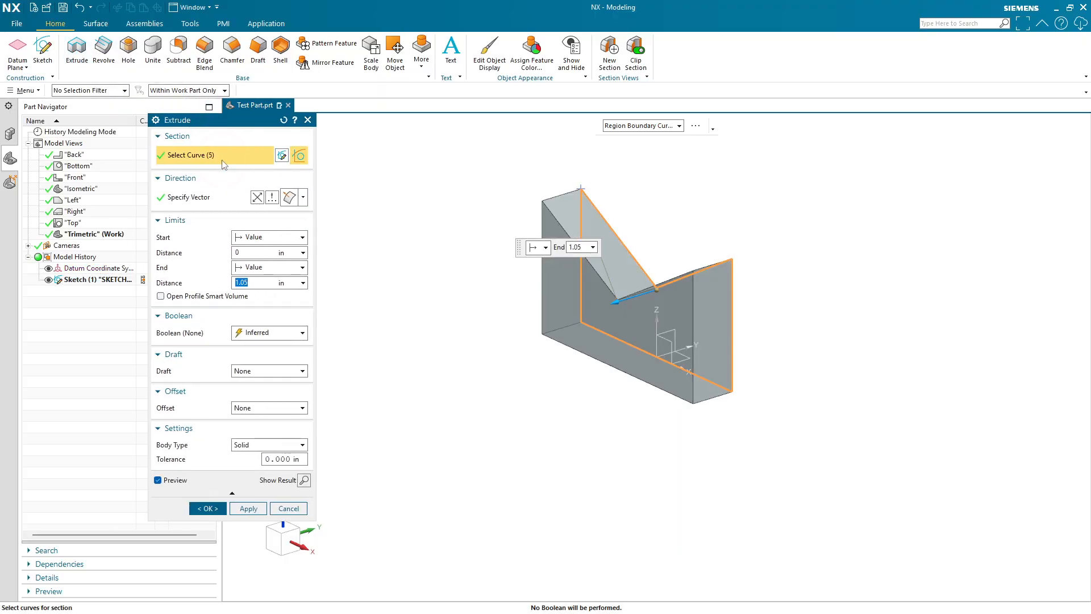
{"action": "left_click", "coordinate": [233, 155]}
{"action": "left_click", "coordinate": [224, 161]}
{"action": "left_click", "coordinate": [307, 120]}
- Reopen Extrude and briefly enter Sketch Section before returning to the curve selection
{"action": "left_click", "coordinate": [96, 53]}
{"action": "left_click", "coordinate": [78, 49]}
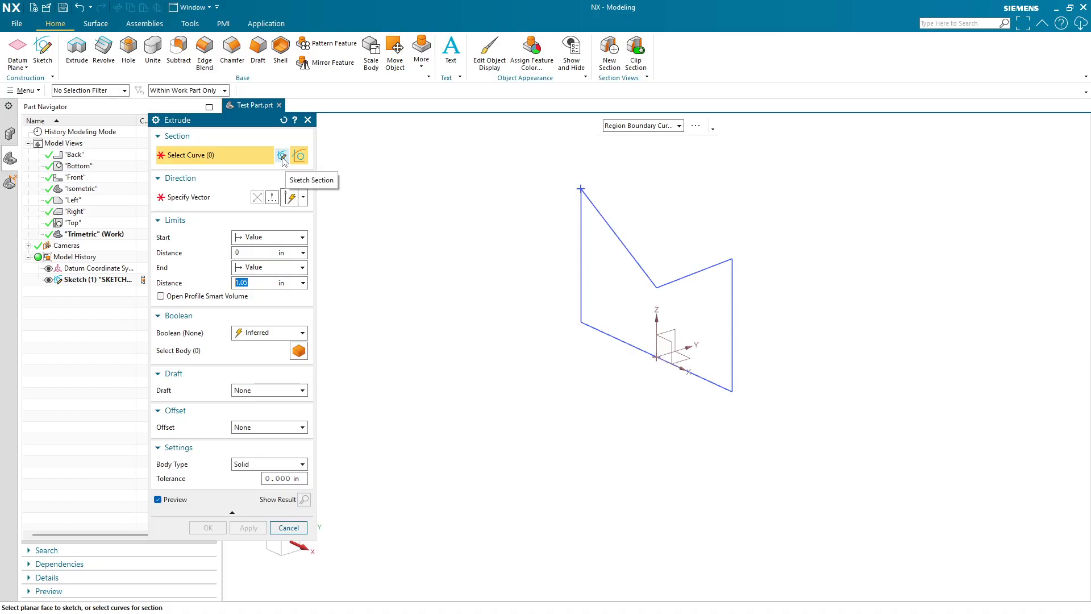
{"action": "left_click", "coordinate": [282, 155]}
{"action": "left_click", "coordinate": [282, 319]}
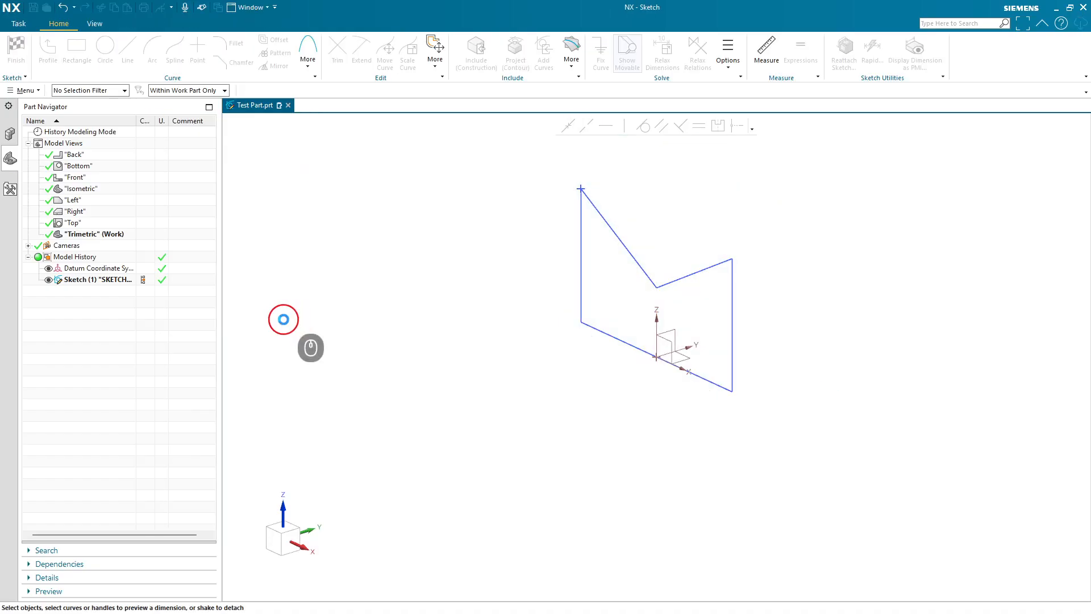
{"action": "left_click", "coordinate": [208, 157]}
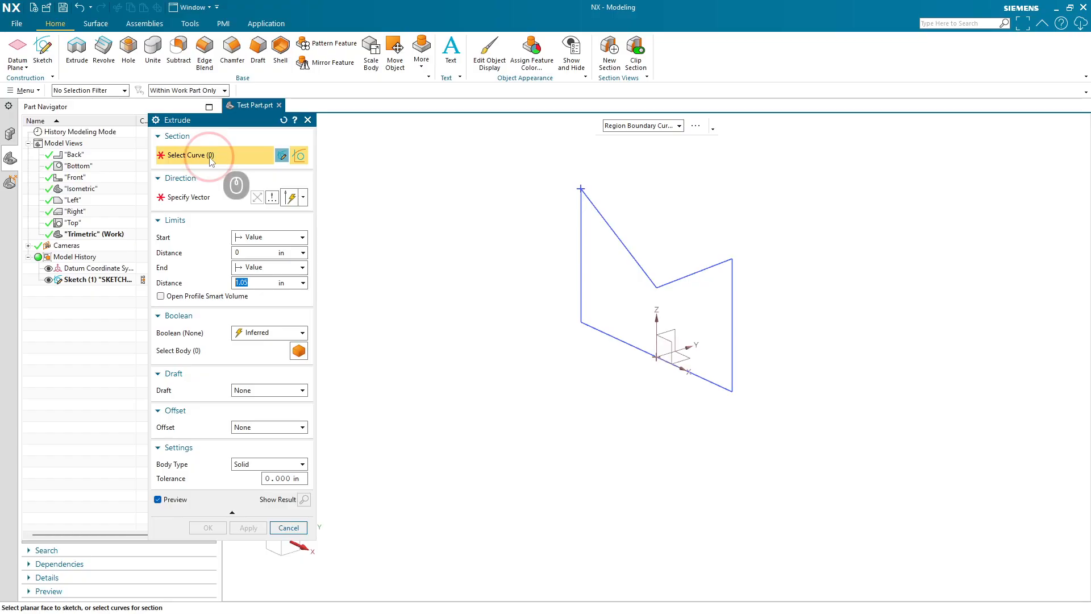
- Set the Extrude curve selection rule to Single Curve
{"action": "left_click", "coordinate": [206, 198]}
{"action": "left_click", "coordinate": [208, 157]}
{"action": "left_click", "coordinate": [209, 161]}
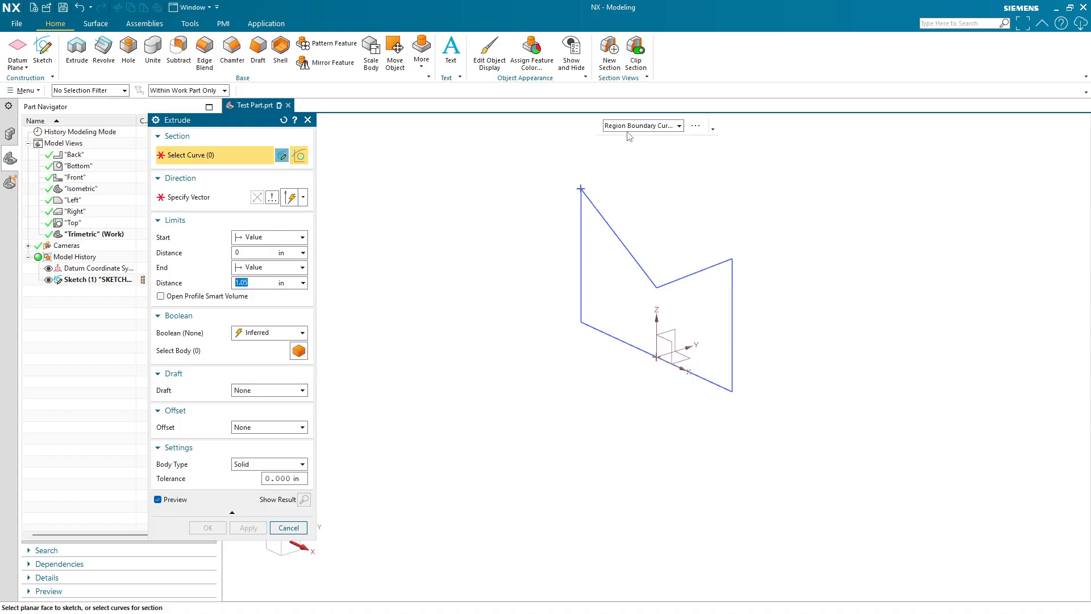
{"action": "left_click", "coordinate": [655, 127]}
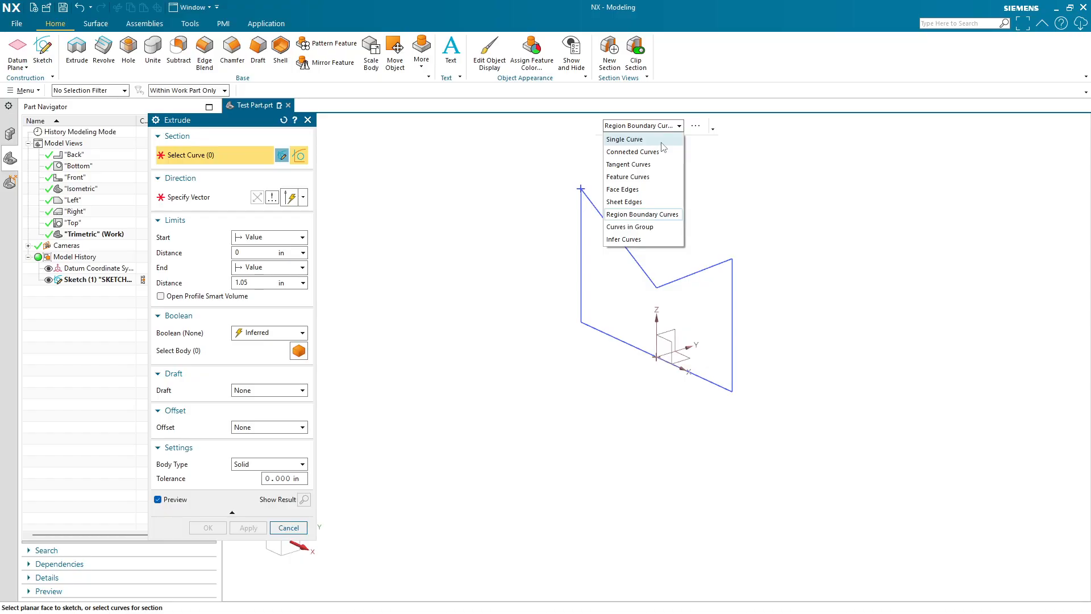
{"action": "left_click", "coordinate": [662, 142]}
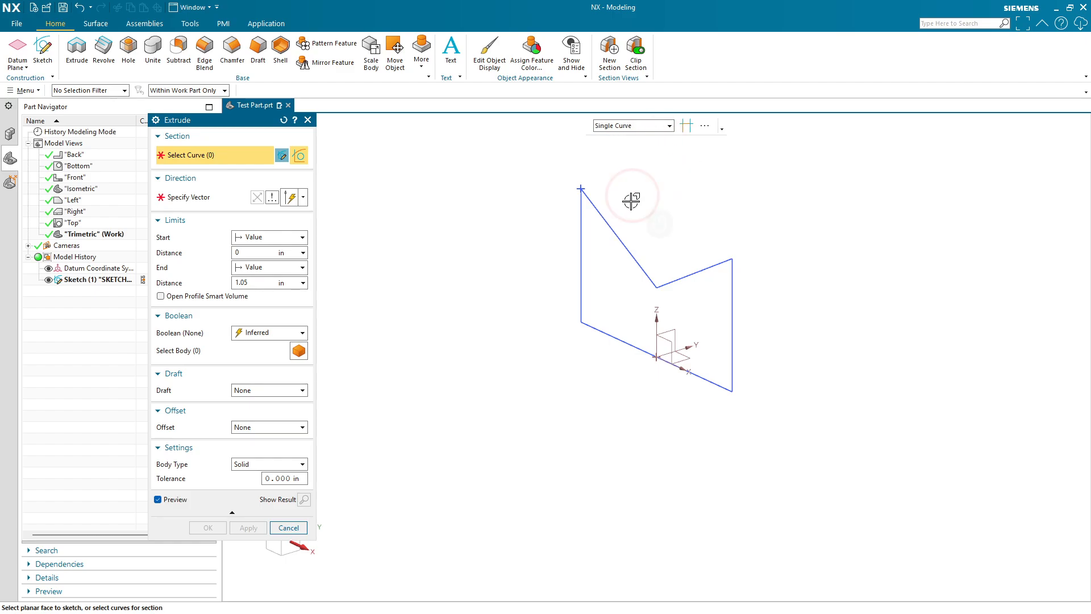
- Pick the profile's five lines one at a time, then clear the selection
{"action": "left_click", "coordinate": [623, 242]}
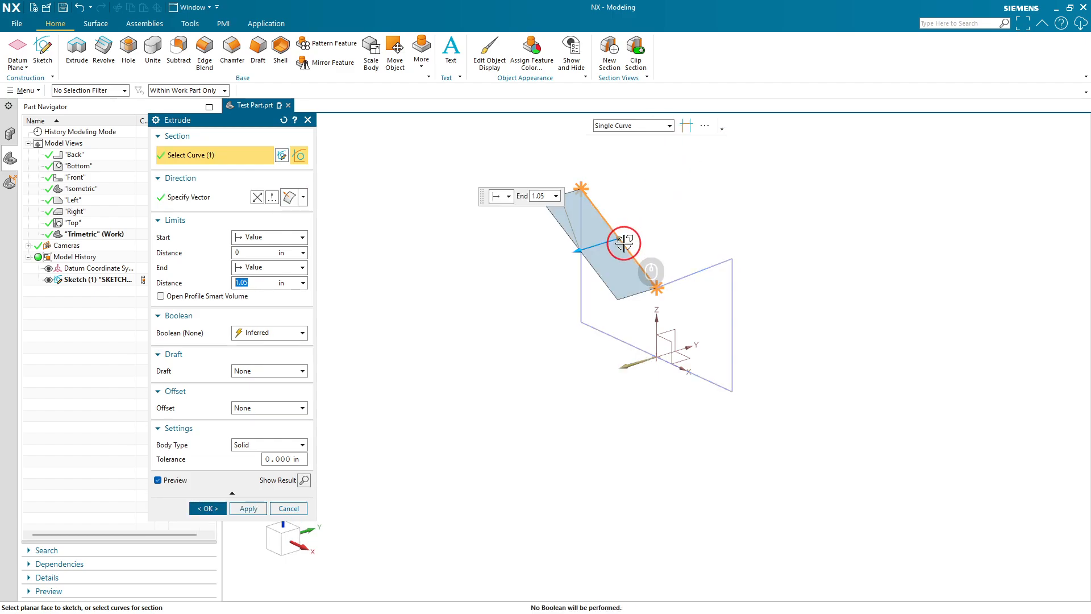
{"action": "left_click", "coordinate": [705, 274]}
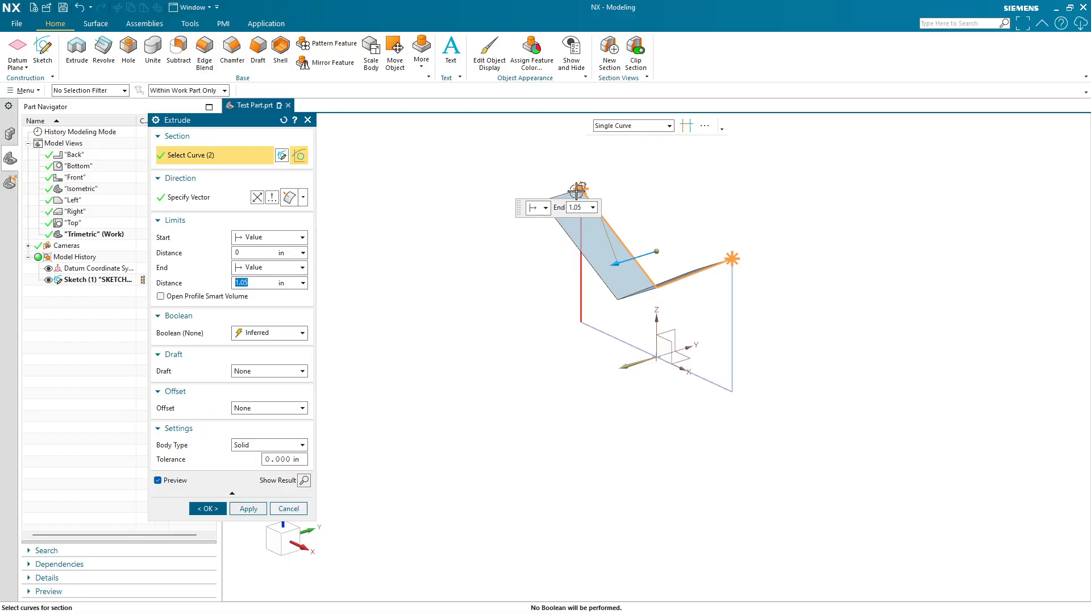
{"action": "left_click", "coordinate": [732, 259]}
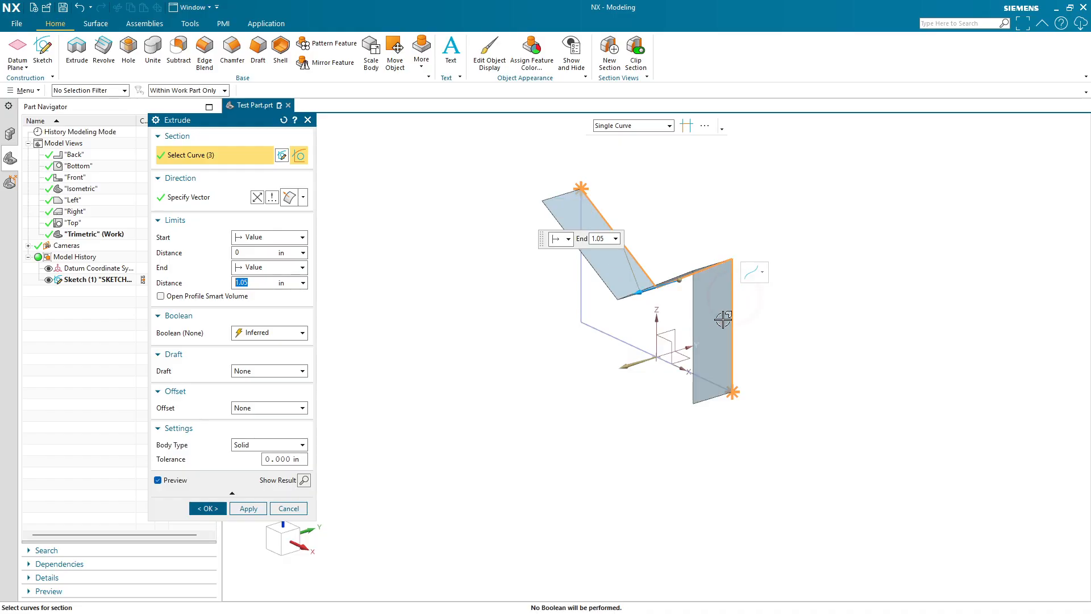
{"action": "left_click", "coordinate": [629, 360]}
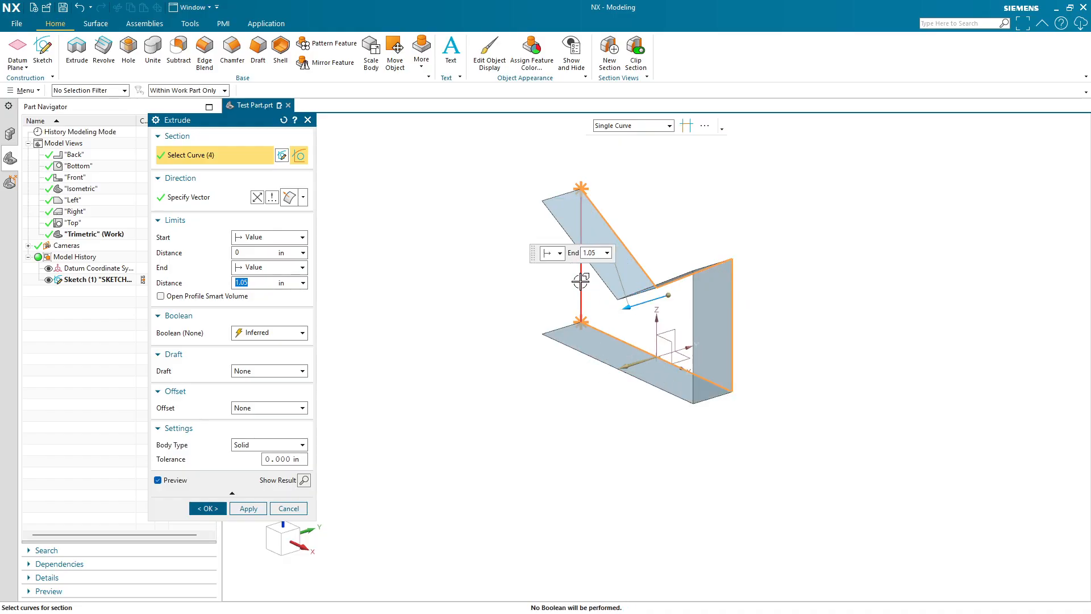
{"action": "left_click", "coordinate": [581, 282]}
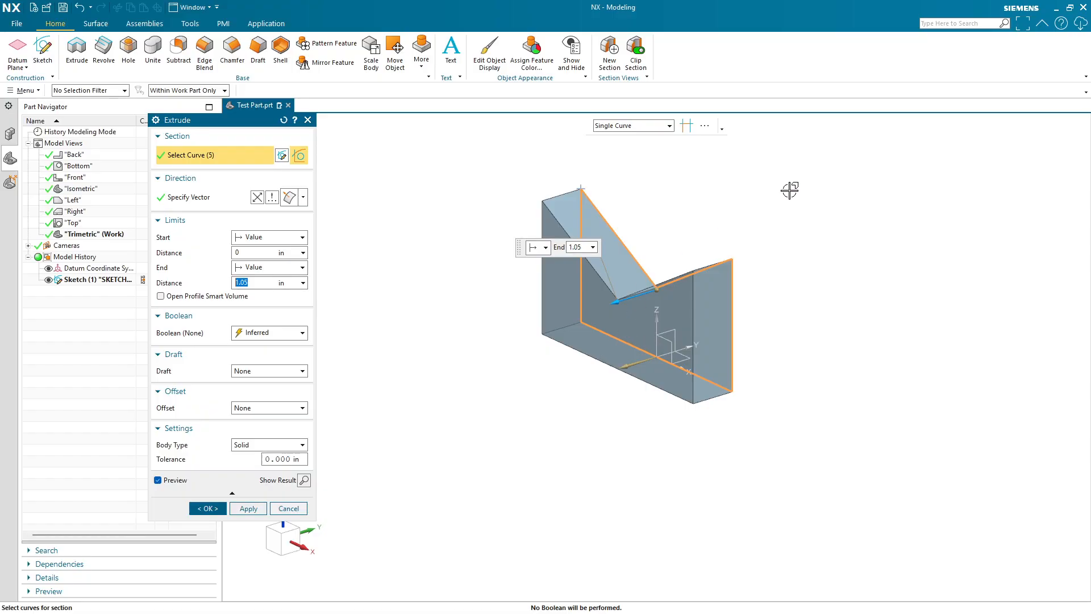
{"action": "left_click_drag", "start_coordinate": [797, 176], "coordinate": [436, 422], "text": "shift"}
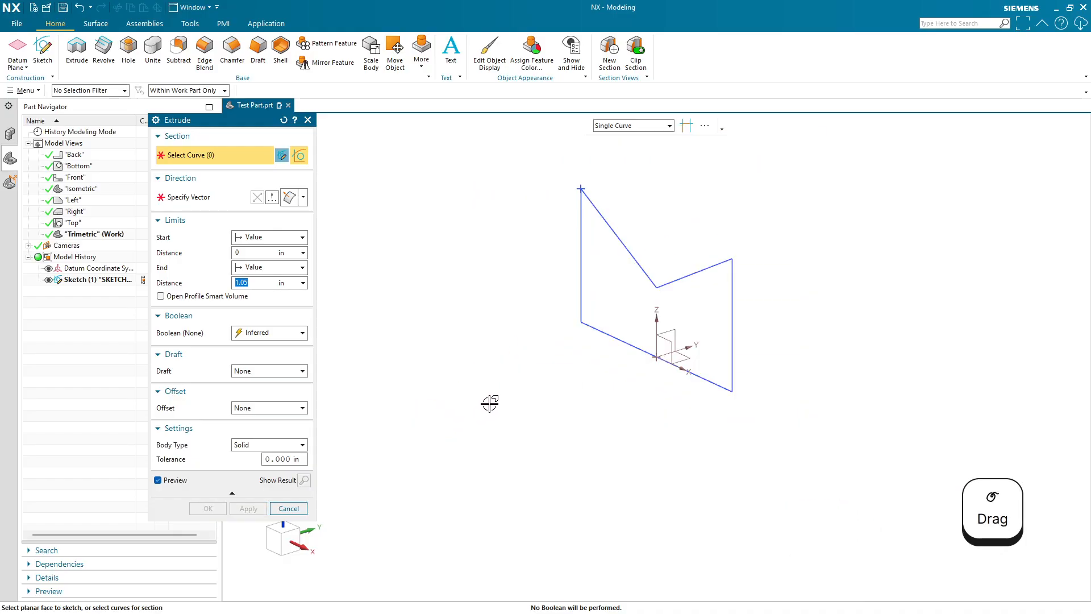
- Switch the selection rule to Connected Curves, select the whole profile with one pick, then deselect it
{"action": "left_click", "coordinate": [604, 127]}
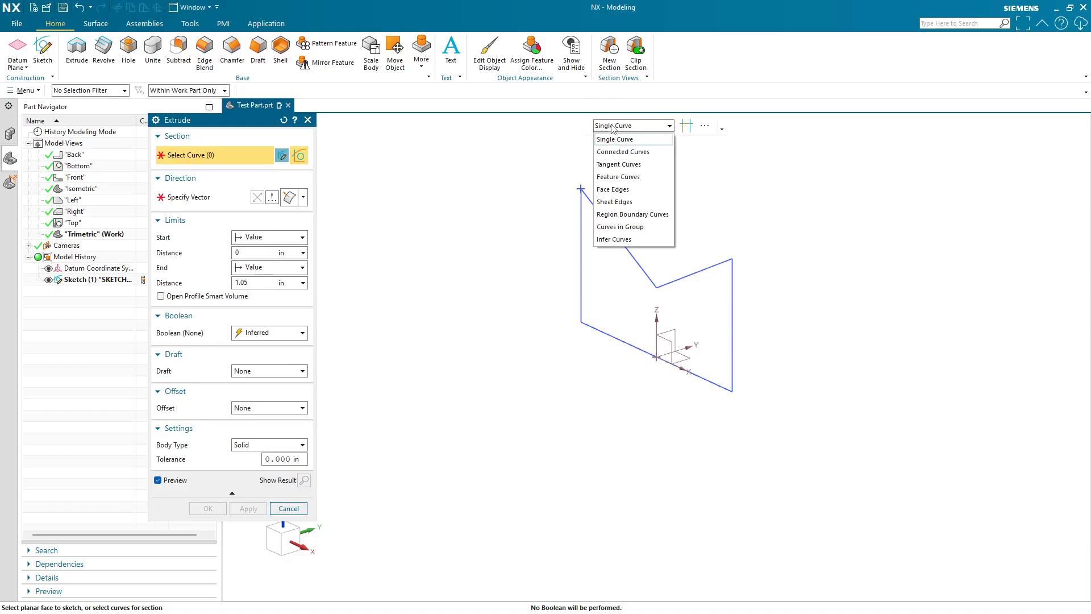
{"action": "left_click", "coordinate": [623, 152]}
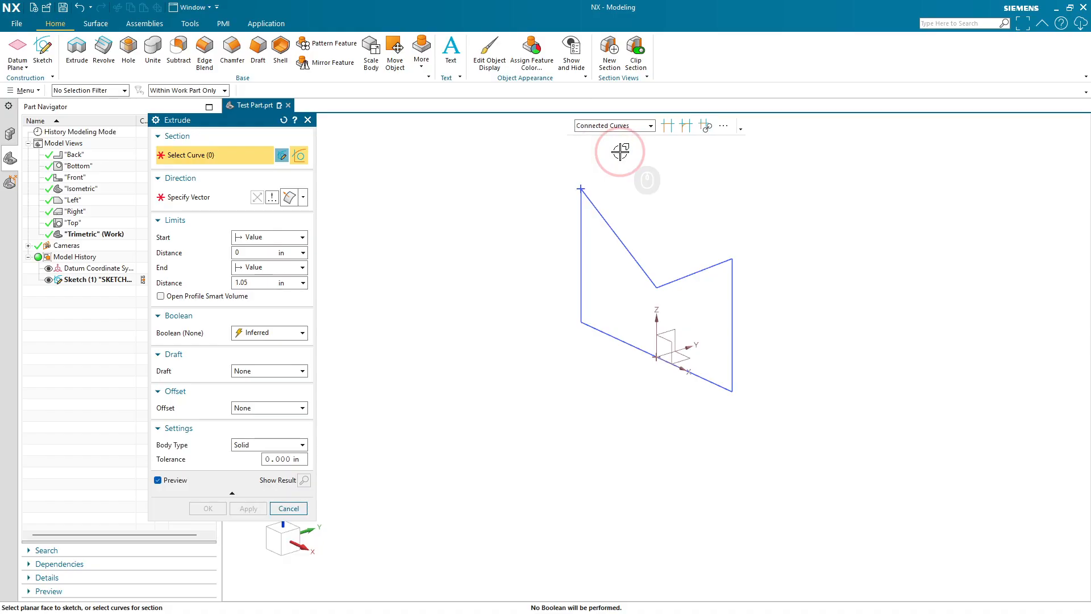
{"action": "left_click", "coordinate": [613, 235]}
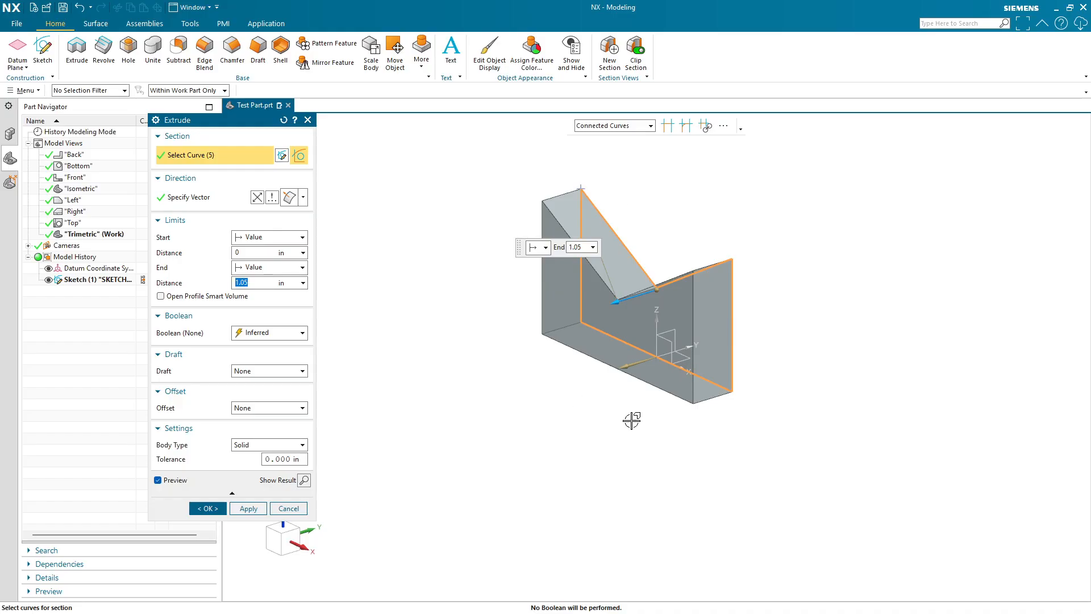
{"action": "key", "text": "shift"}
{"action": "left_click_drag", "start_coordinate": [791, 183], "coordinate": [500, 418], "text": "shift"}
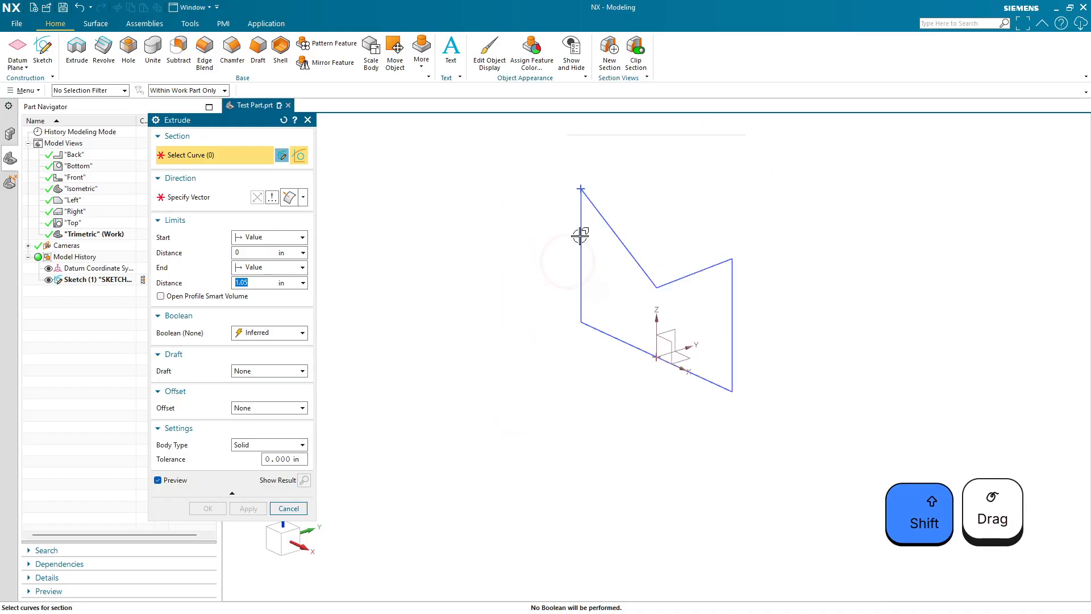
- Switch the selection rule to Region Boundary Curves and select the profile's enclosed region
{"action": "left_click", "coordinate": [608, 126]}
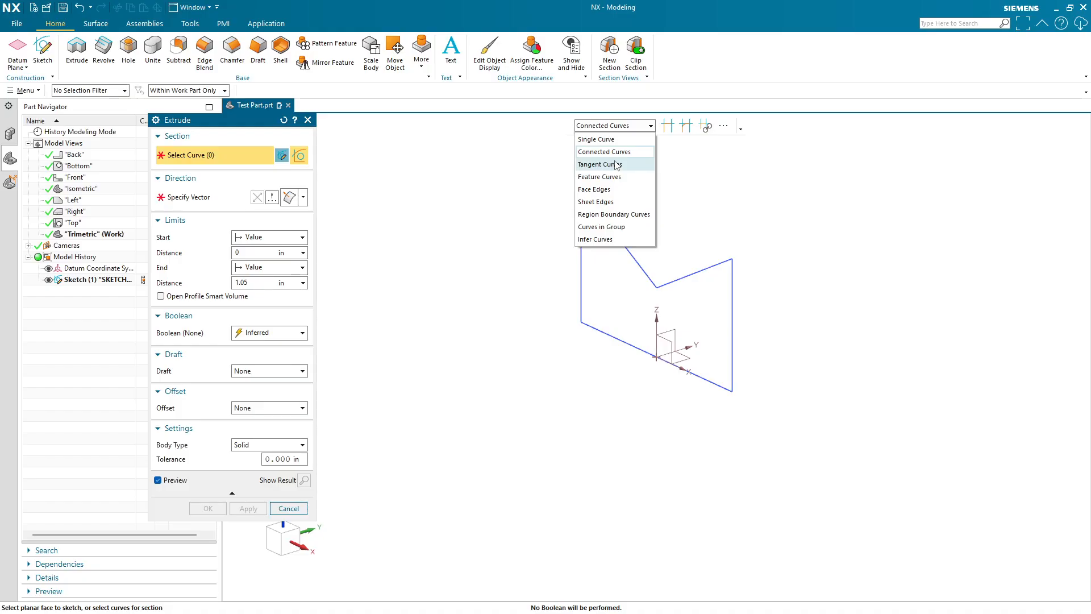
{"action": "left_click", "coordinate": [613, 216]}
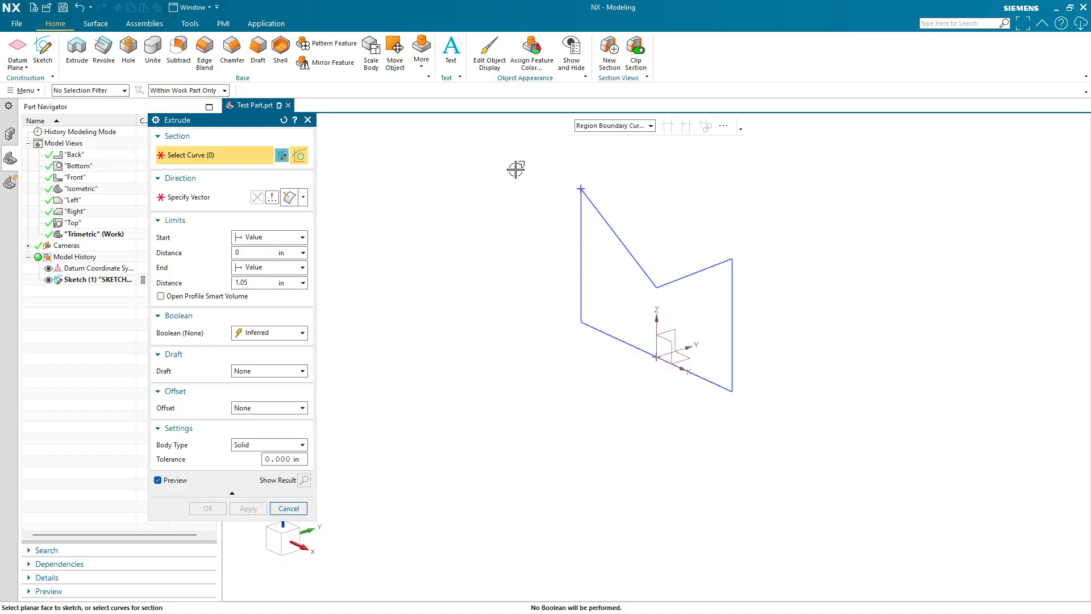
{"action": "left_click", "coordinate": [604, 282]}
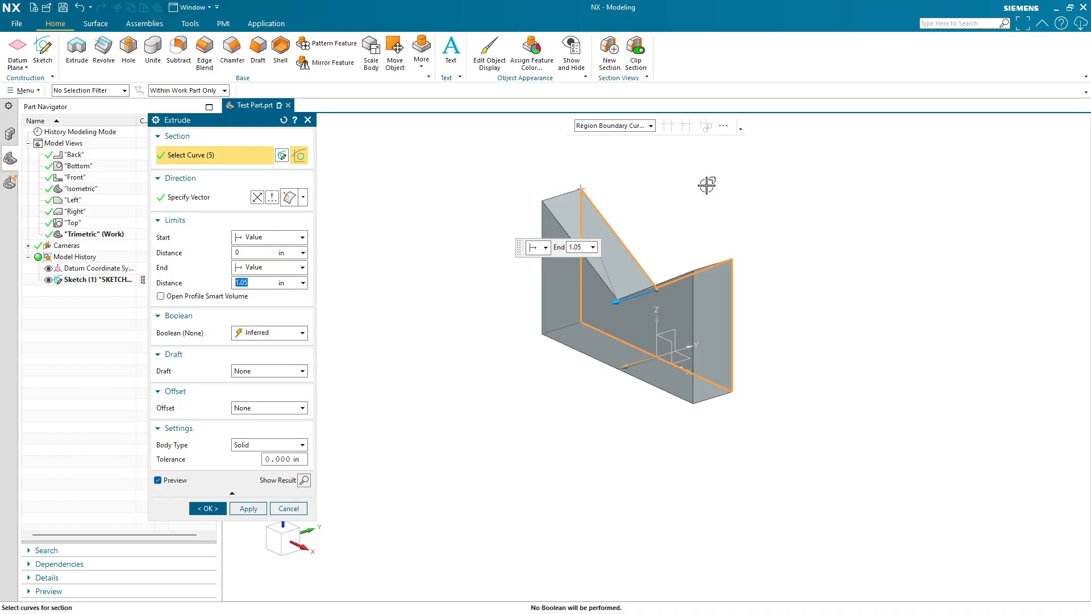
{"action": "left_click", "coordinate": [624, 127]}
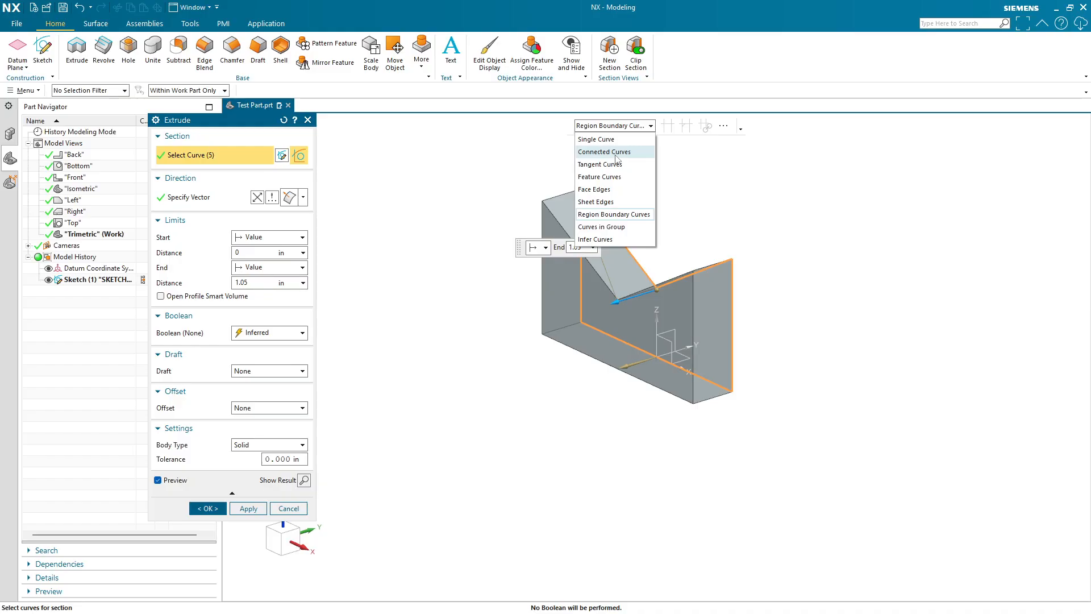
{"action": "left_click", "coordinate": [604, 121]}
{"action": "left_click", "coordinate": [433, 221]}
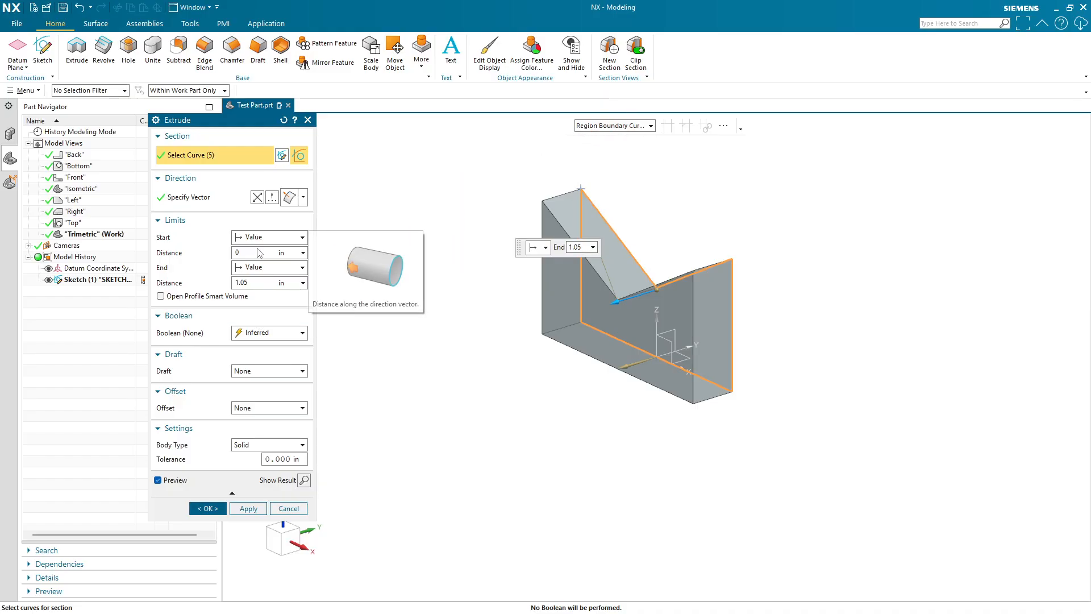
- Activate the extrusion direction and toggle Reverse Direction several times
{"action": "left_click", "coordinate": [207, 197]}
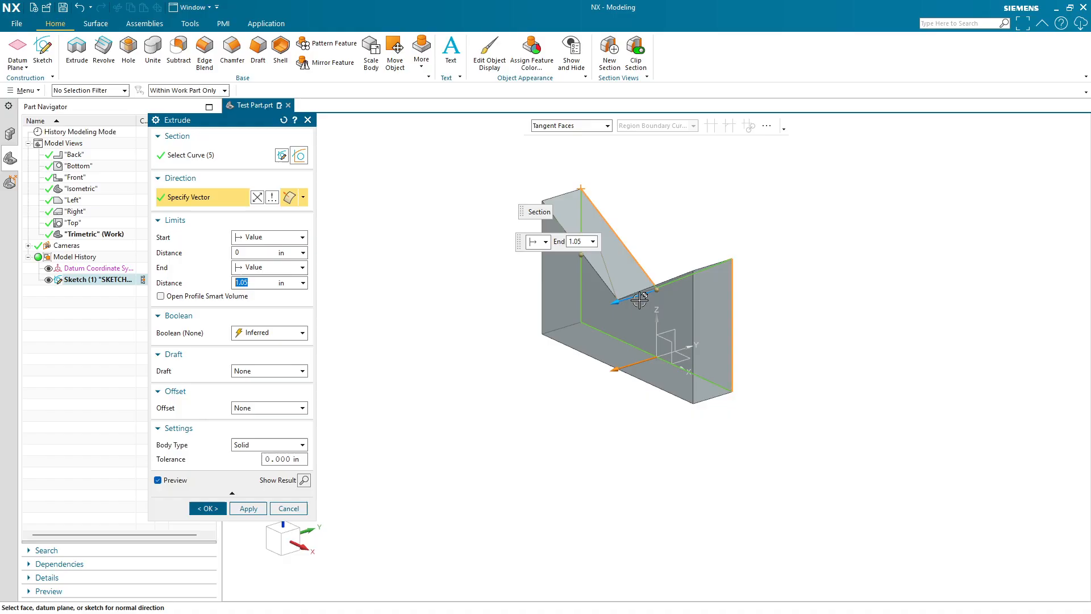
{"action": "scroll", "coordinate": [624, 292], "scroll_direction": "up", "scroll_amount": 3}
{"action": "scroll", "coordinate": [646, 304], "scroll_direction": "down", "scroll_amount": 1}
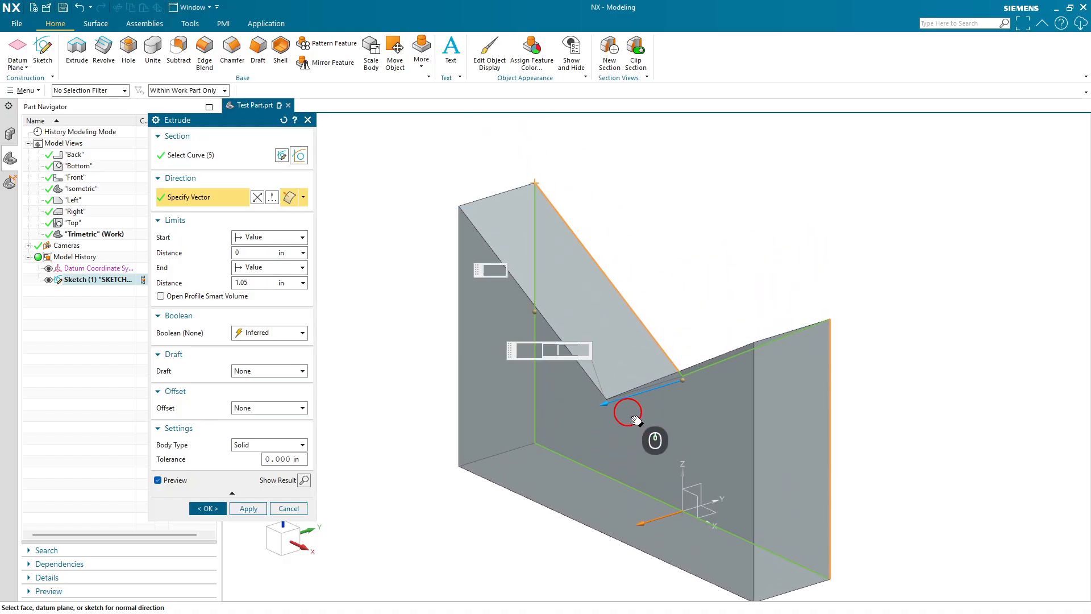
{"action": "left_click", "coordinate": [258, 198]}
{"action": "left_click", "coordinate": [257, 198]}
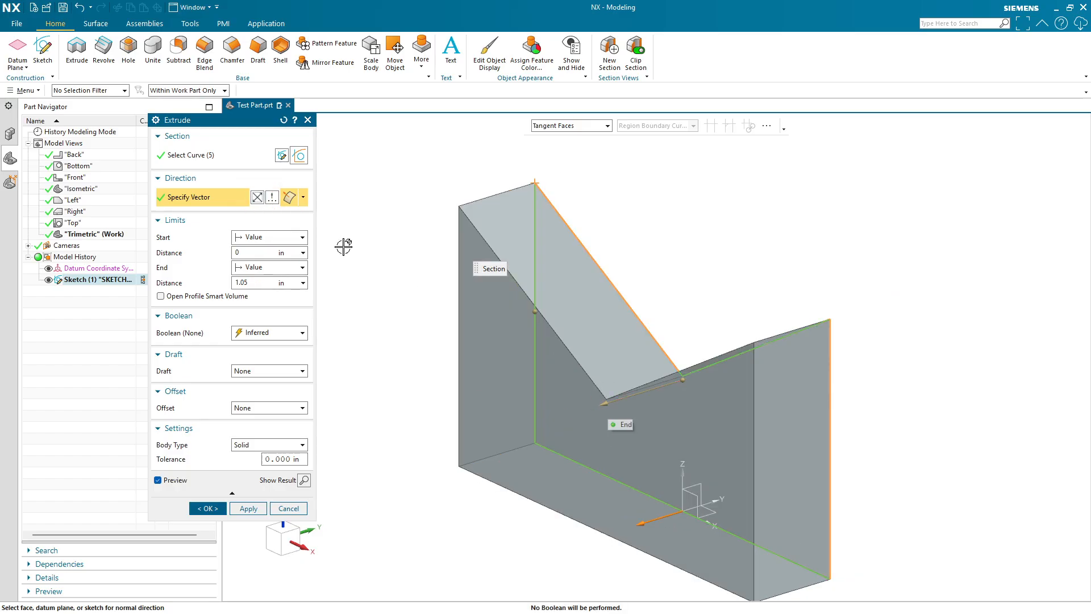
{"action": "left_click", "coordinate": [260, 199]}
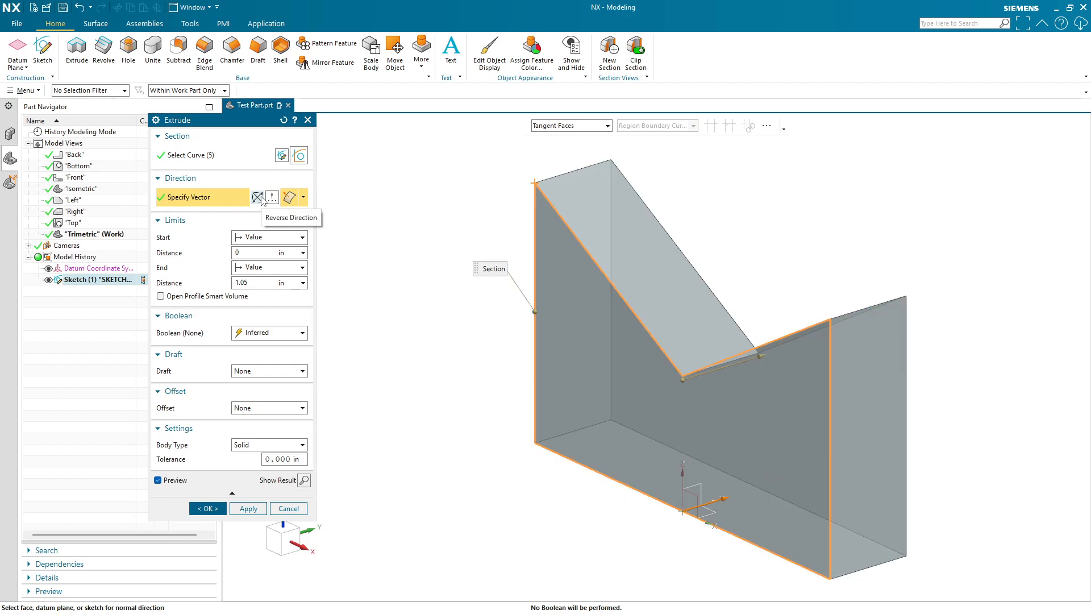
{"action": "left_click", "coordinate": [259, 197]}
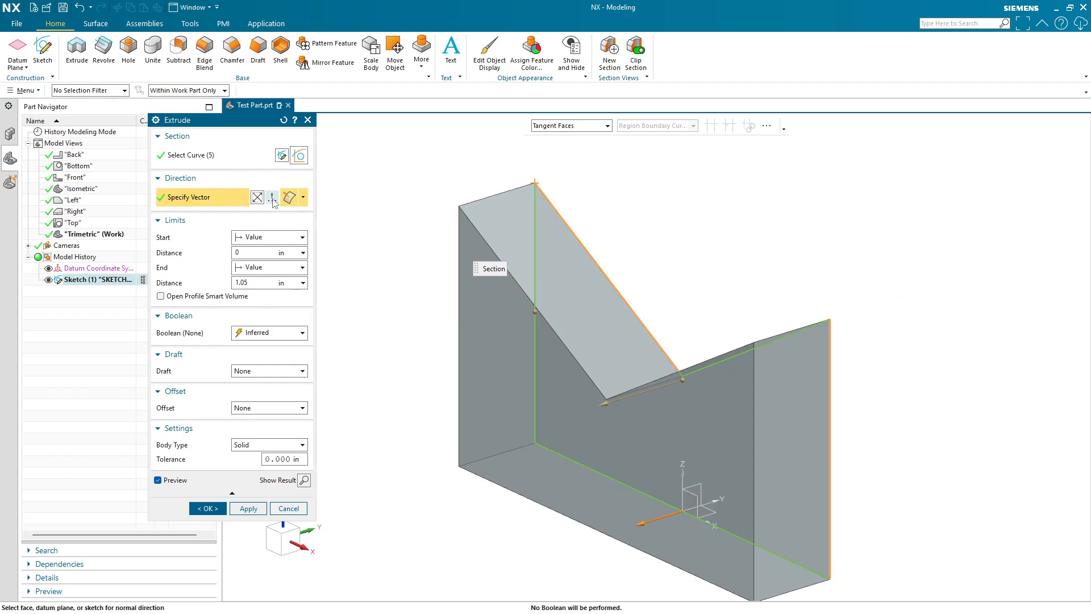
{"action": "left_click", "coordinate": [273, 198]}
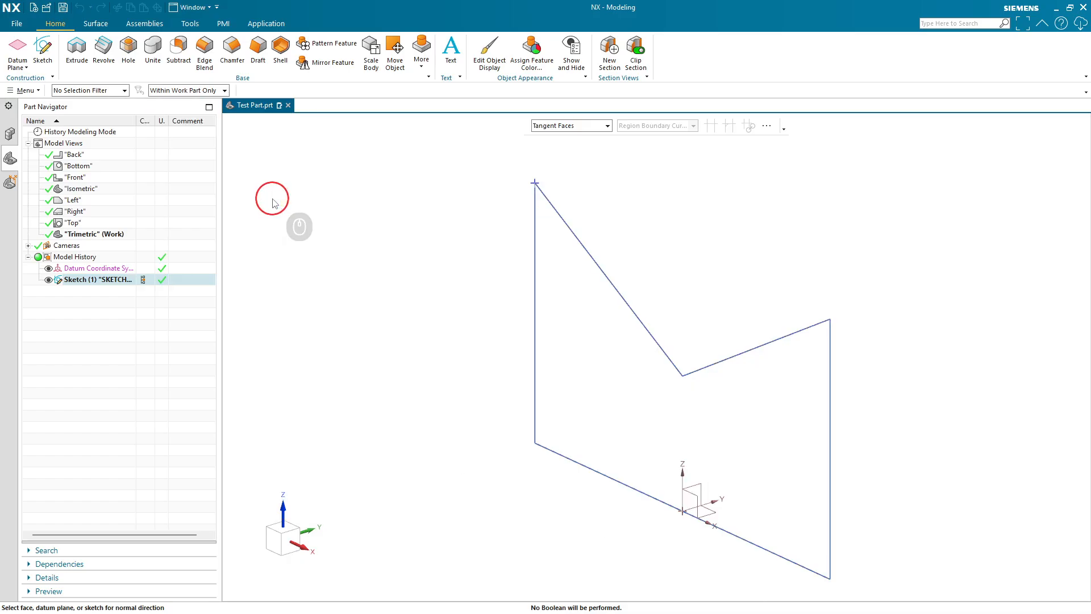
- Open the extrusion's Vector dialog, switch its type to Two Points, and pick the datum origin as the From Point
{"action": "left_click", "coordinate": [295, 513]}
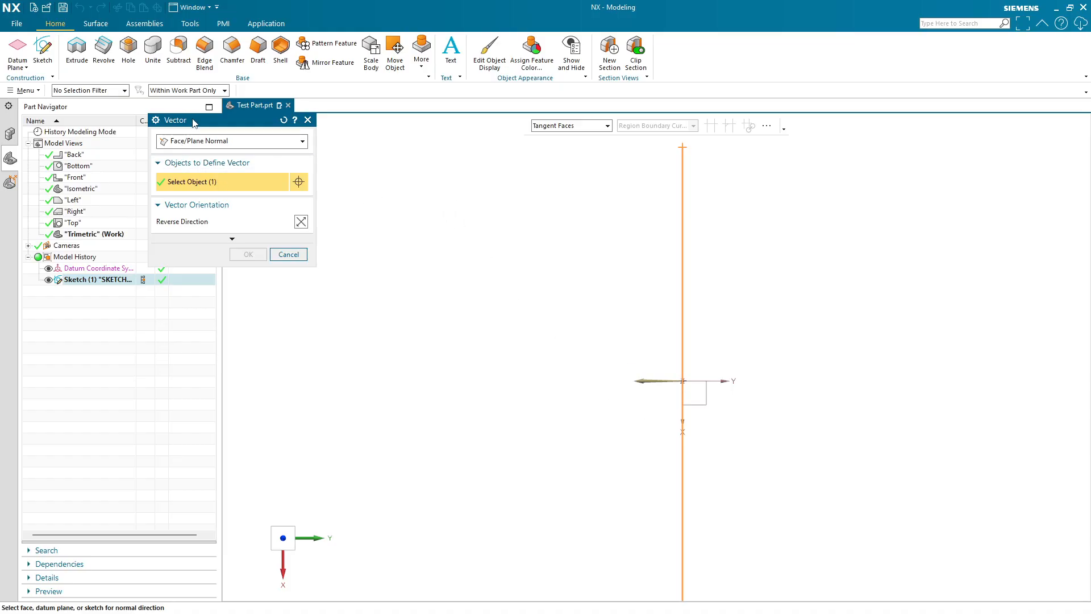
{"action": "left_click", "coordinate": [289, 256]}
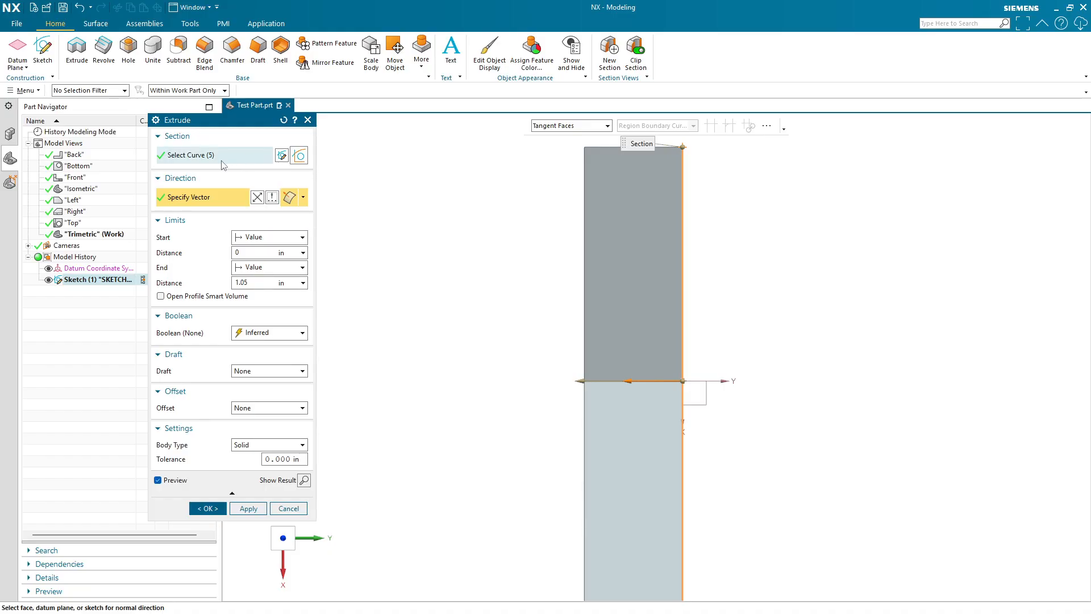
{"action": "left_click", "coordinate": [273, 198]}
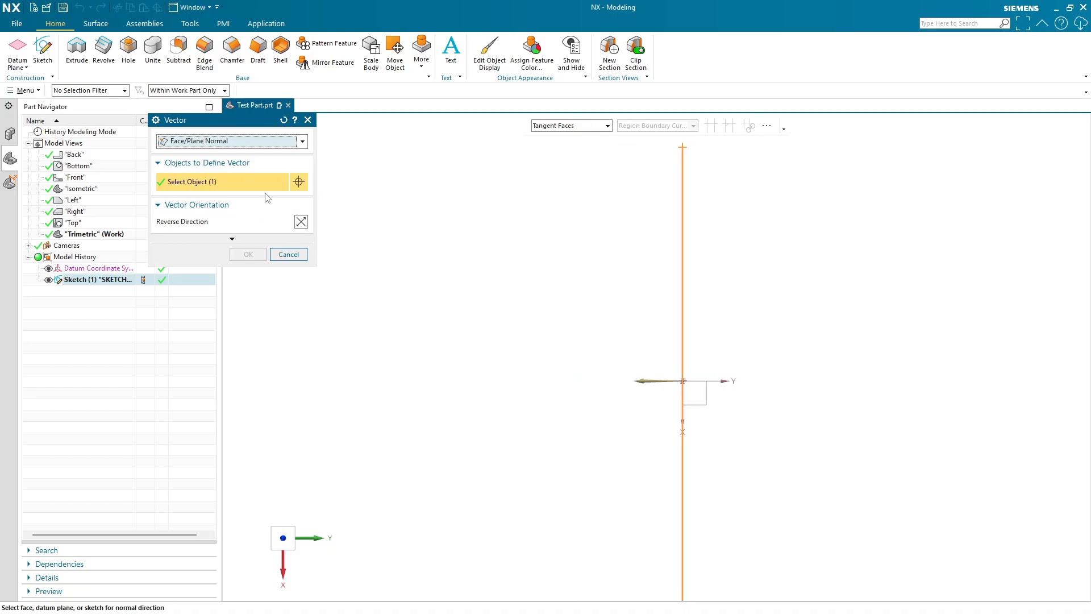
{"action": "mouse_move", "coordinate": [586, 421]}
{"action": "middle_mouse_down"}
{"action": "mouse_move", "coordinate": [590, 375]}
{"action": "mouse_move", "coordinate": [384, 293]}
{"action": "middle_mouse_up"}
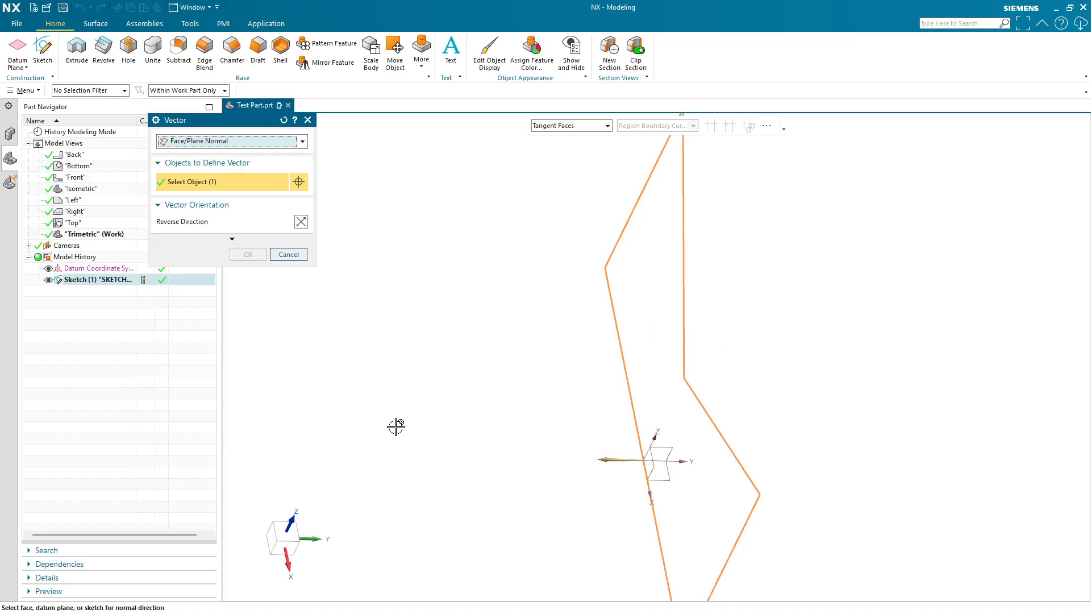
{"action": "left_click", "coordinate": [221, 143]}
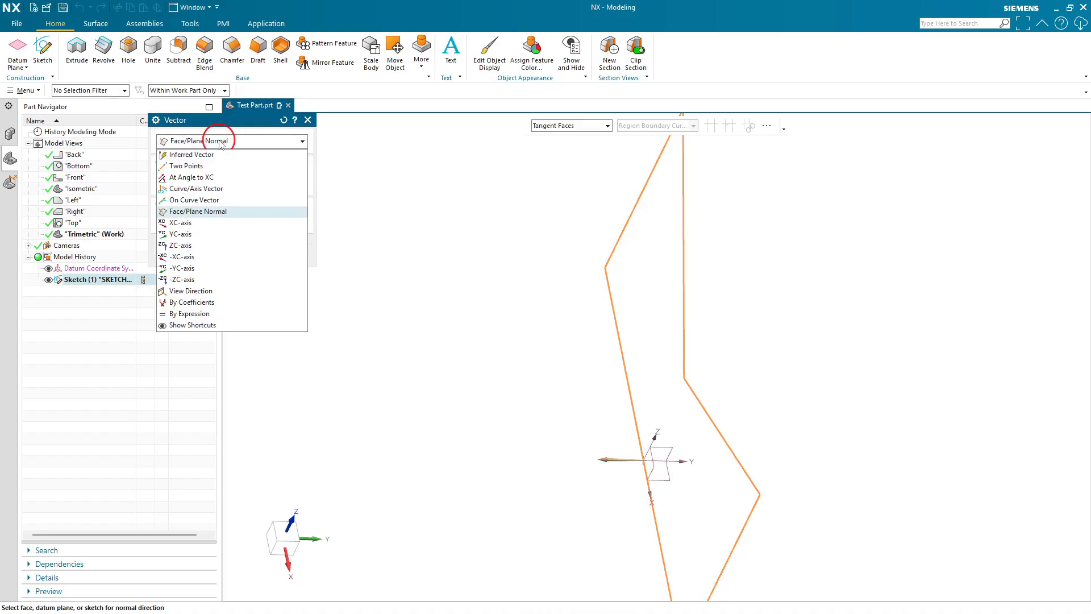
{"action": "left_click", "coordinate": [185, 166]}
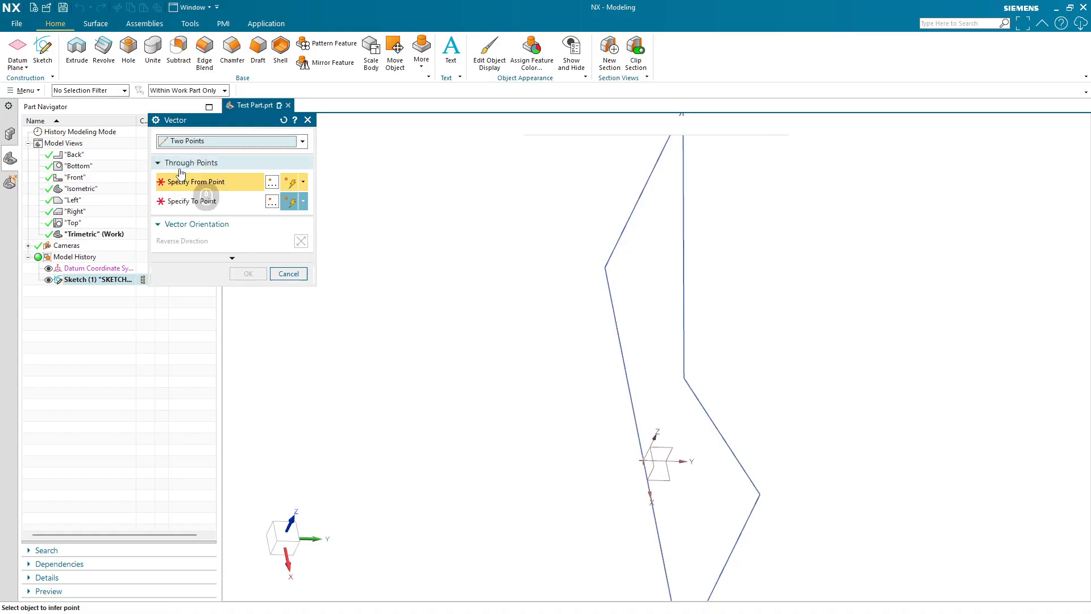
{"action": "left_click", "coordinate": [278, 522]}
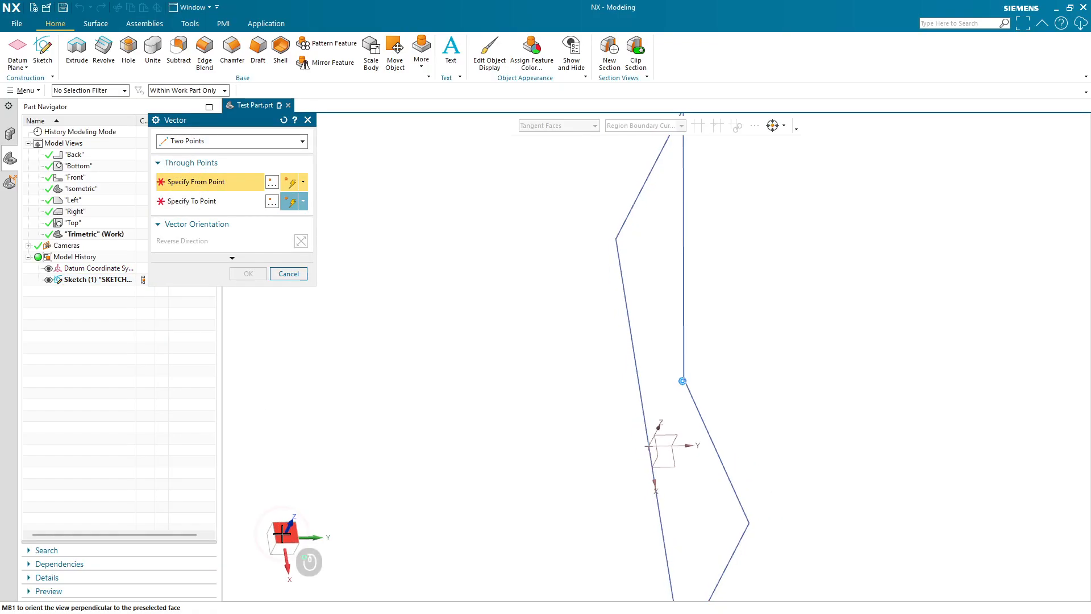
{"action": "left_click", "coordinate": [229, 181]}
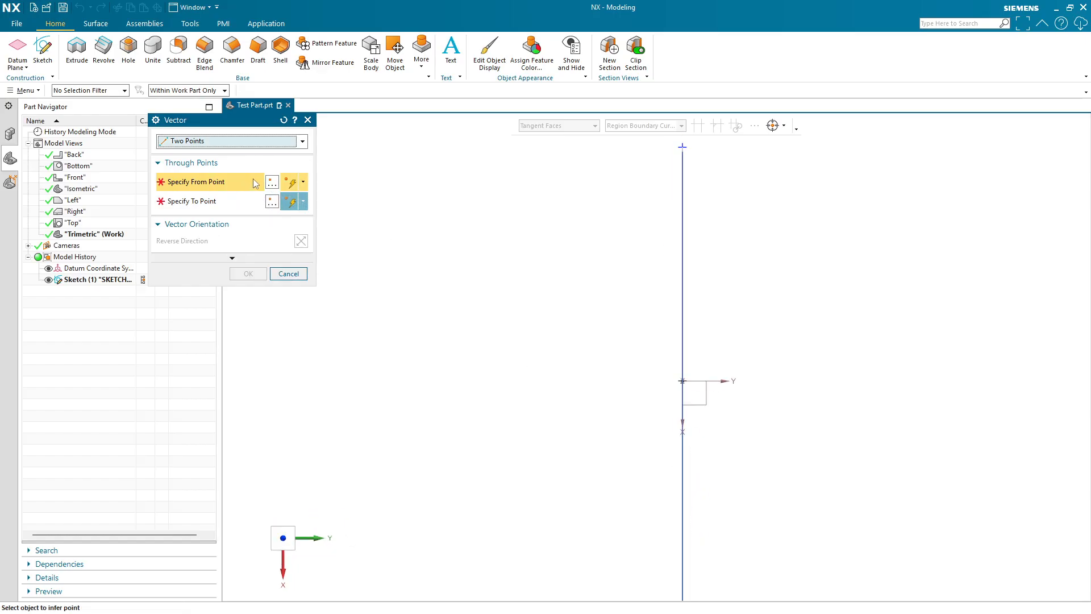
{"action": "middle_click_drag", "start_coordinate": [564, 396], "coordinate": [651, 385]}
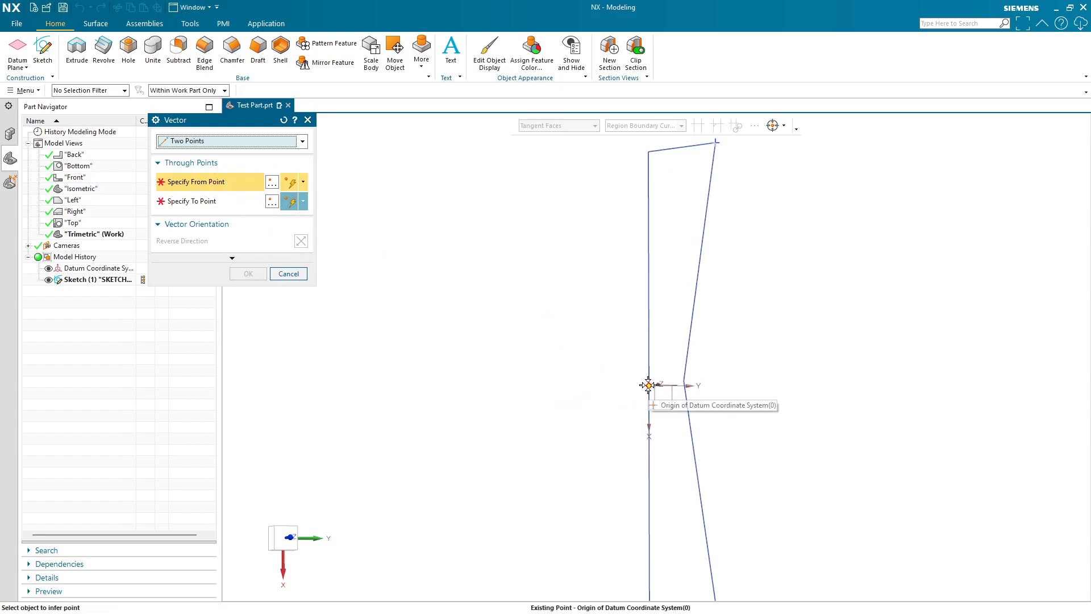
{"action": "left_click", "coordinate": [648, 385]}
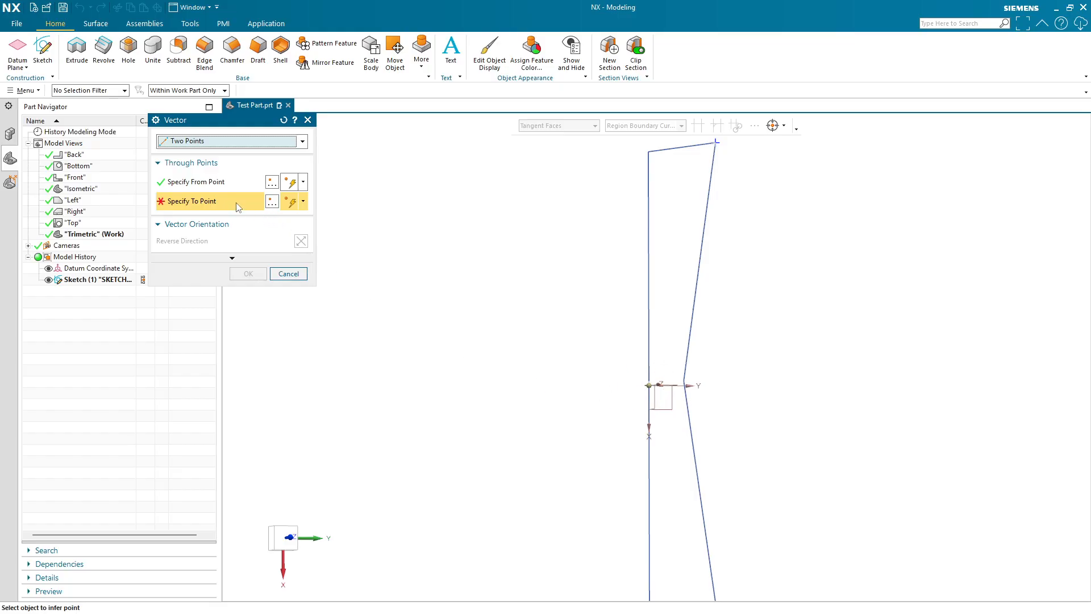
{"action": "left_click", "coordinate": [271, 205]}
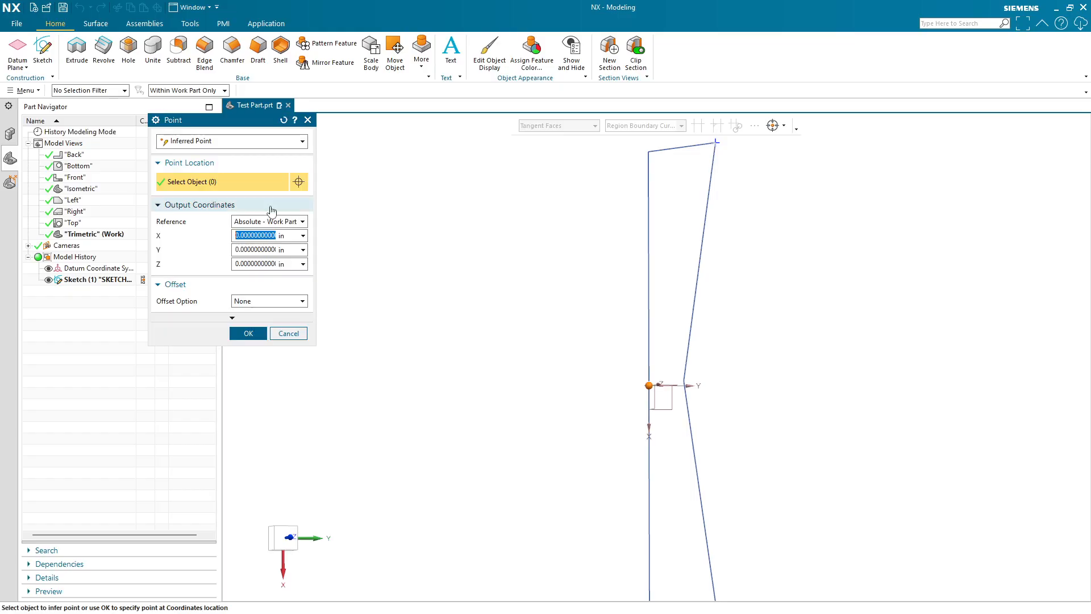
{"action": "left_click", "coordinate": [218, 142]}
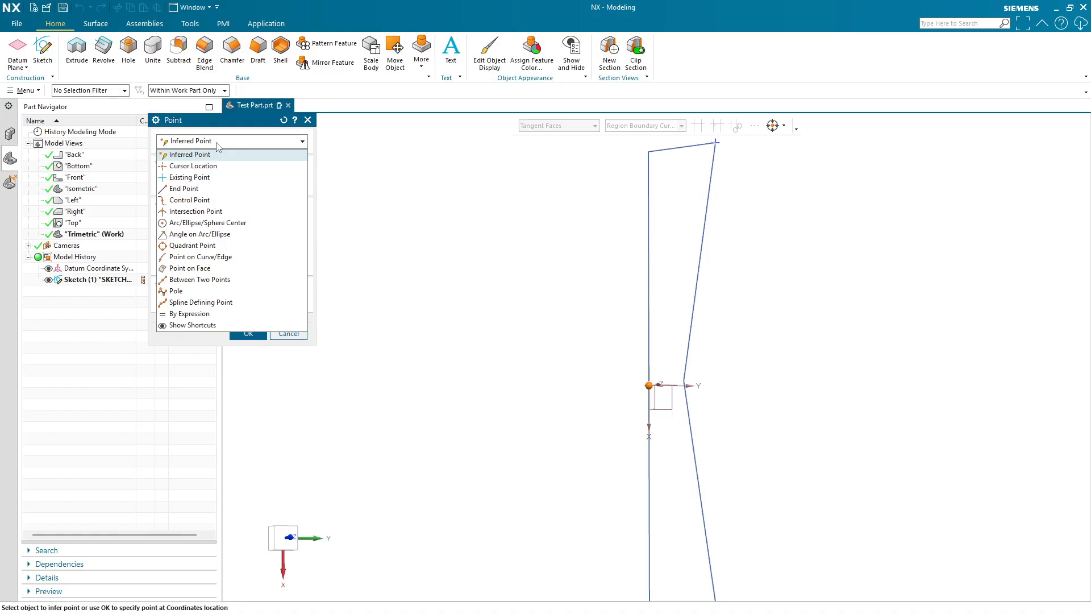
{"action": "left_click", "coordinate": [243, 153]}
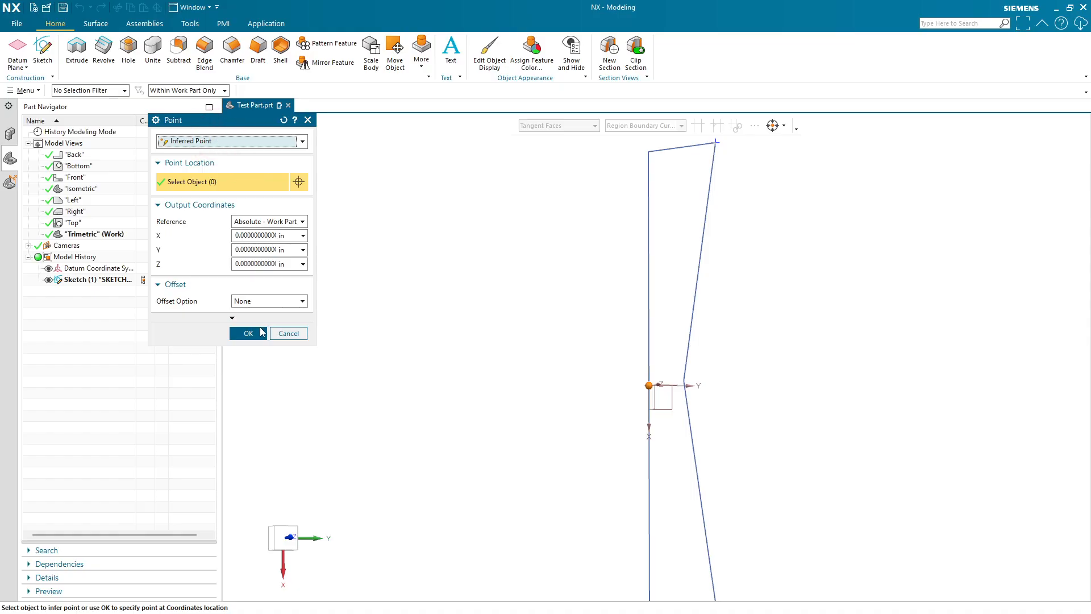
{"action": "left_click", "coordinate": [243, 139]}
{"action": "left_click", "coordinate": [300, 141]}
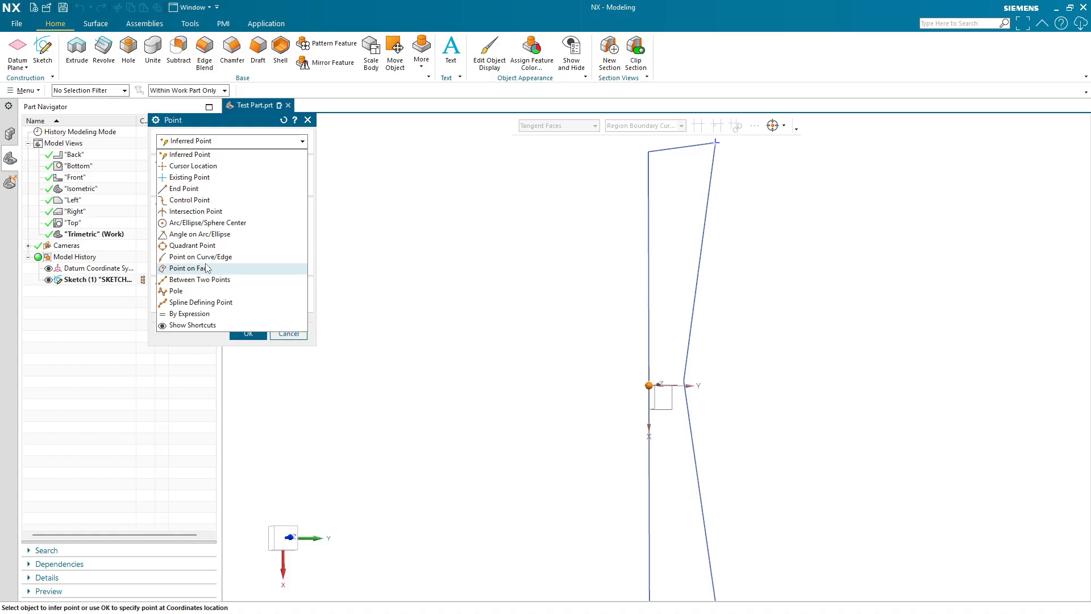
{"action": "left_click", "coordinate": [216, 150]}
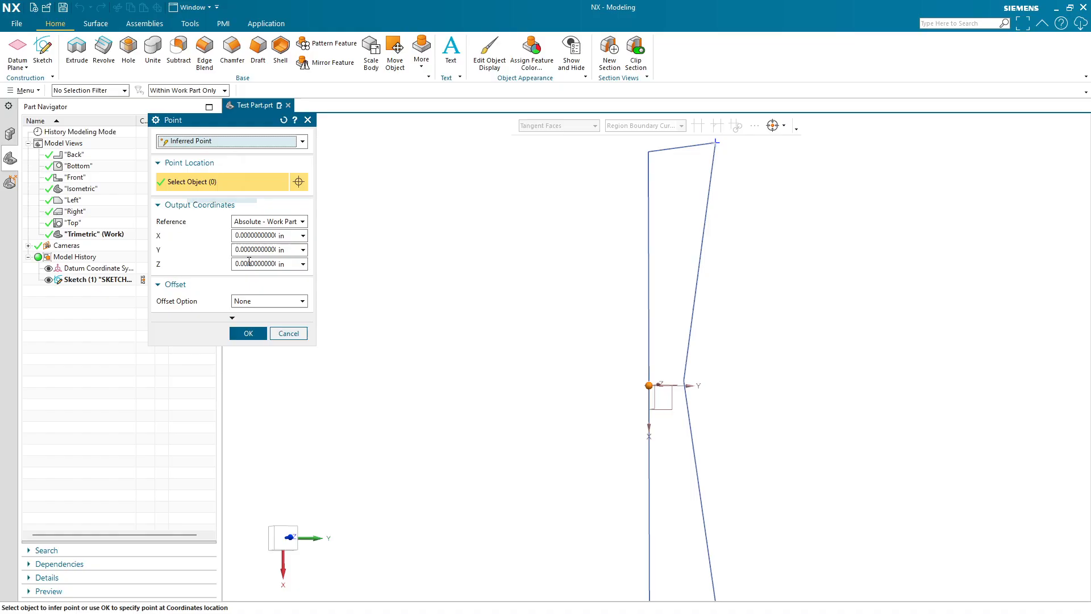
{"action": "left_click", "coordinate": [287, 335]}
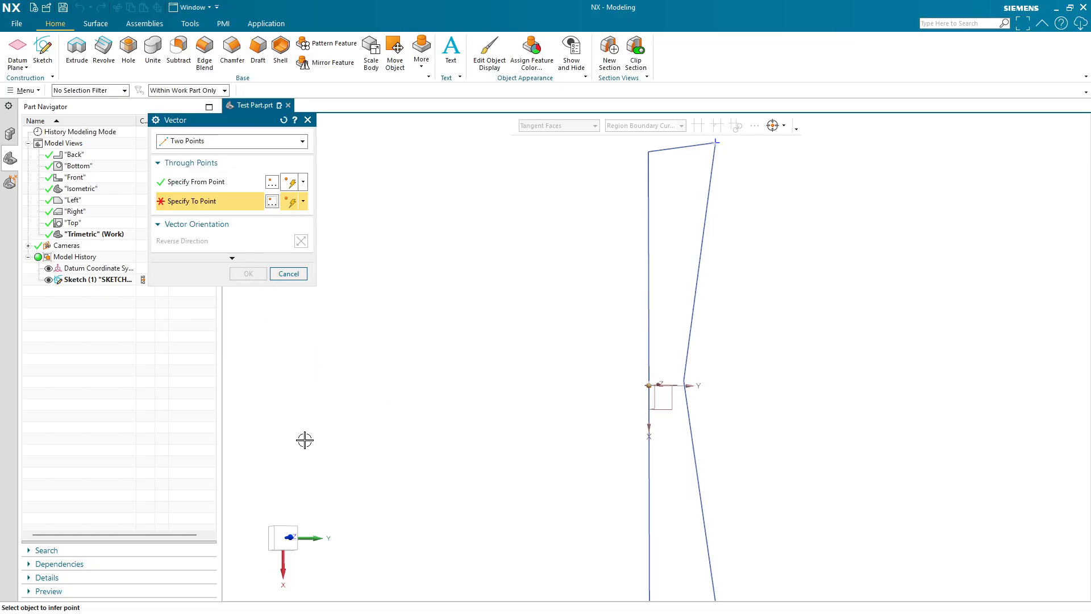
- Pick a point on the profile's slanted line above the origin as the To Point and confirm the Two Points vector
{"action": "left_click", "coordinate": [283, 537]}
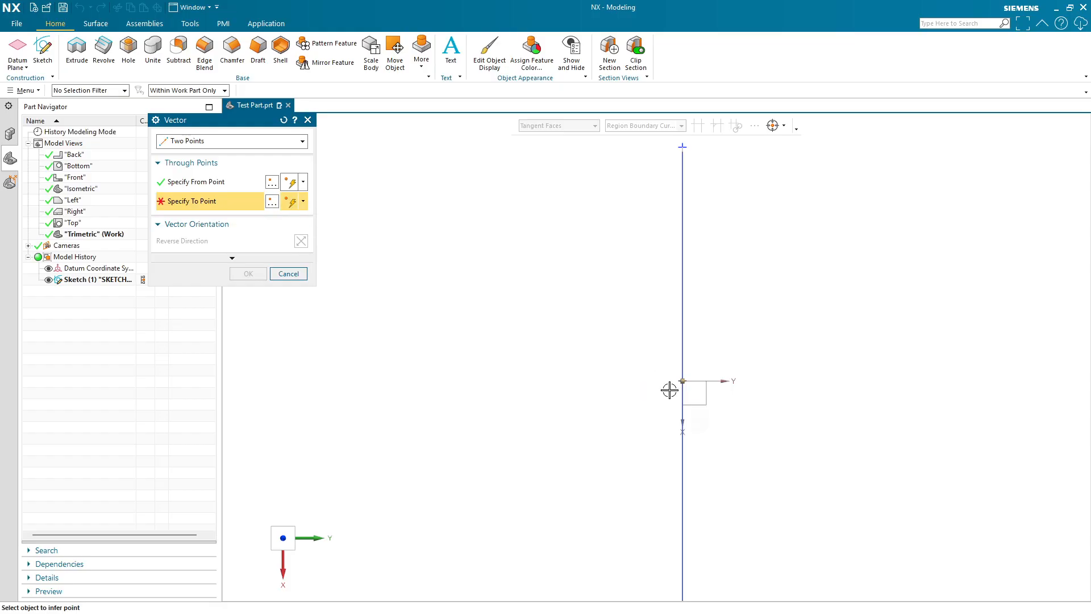
{"action": "mouse_move", "coordinate": [676, 386]}
{"action": "middle_mouse_down"}
{"action": "mouse_move", "coordinate": [701, 418]}
{"action": "mouse_move", "coordinate": [689, 382]}
{"action": "mouse_move", "coordinate": [704, 304]}
{"action": "middle_mouse_up"}
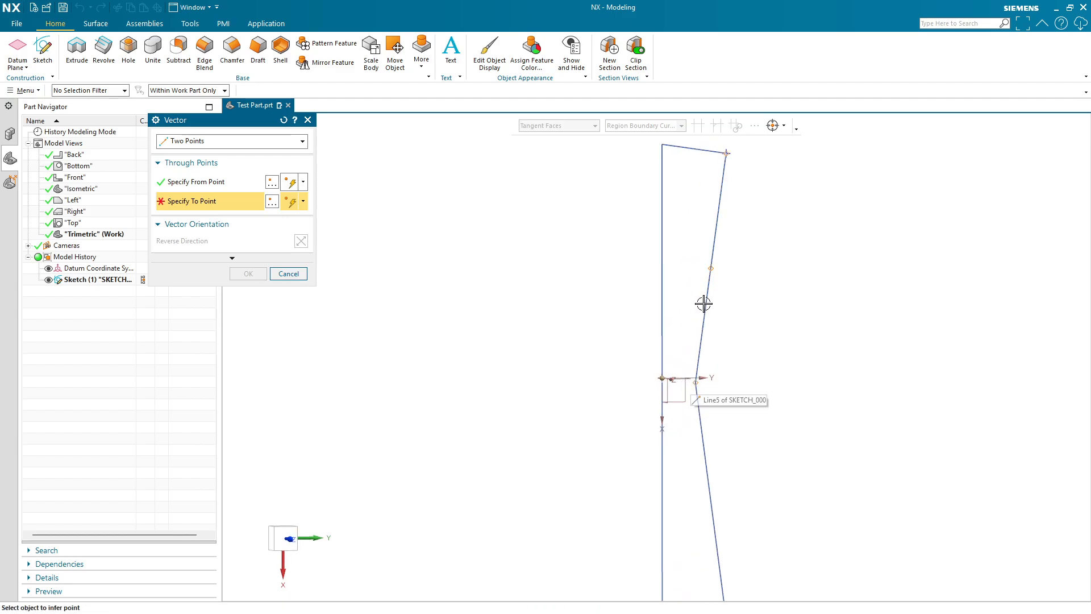
{"action": "left_click", "coordinate": [709, 270]}
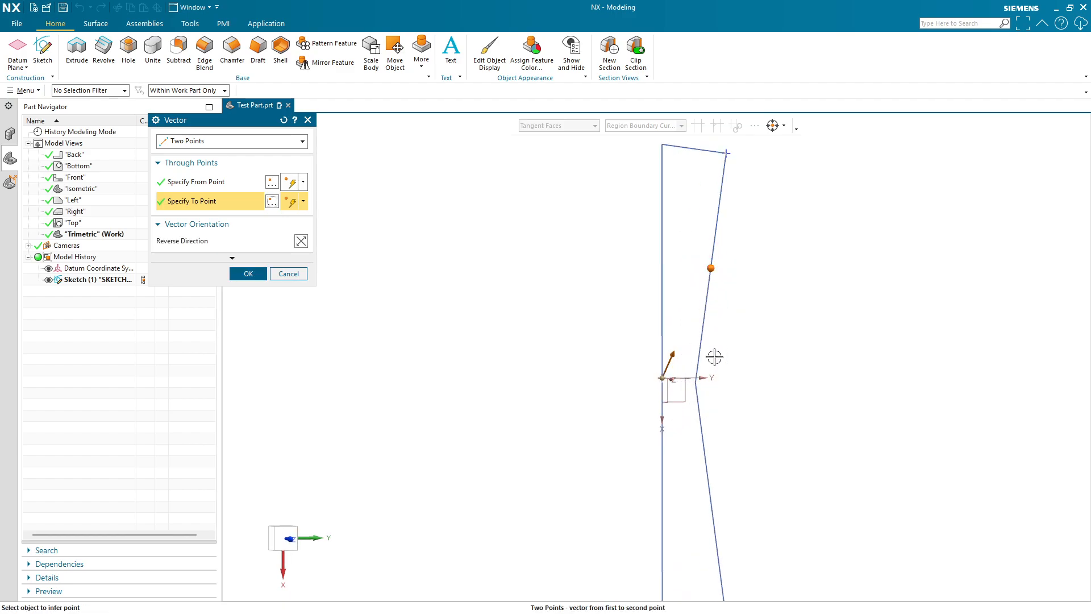
{"action": "mouse_move", "coordinate": [715, 357]}
{"action": "middle_mouse_down"}
{"action": "mouse_move", "coordinate": [758, 385]}
{"action": "mouse_move", "coordinate": [745, 377]}
{"action": "mouse_move", "coordinate": [733, 394]}
{"action": "middle_mouse_up"}
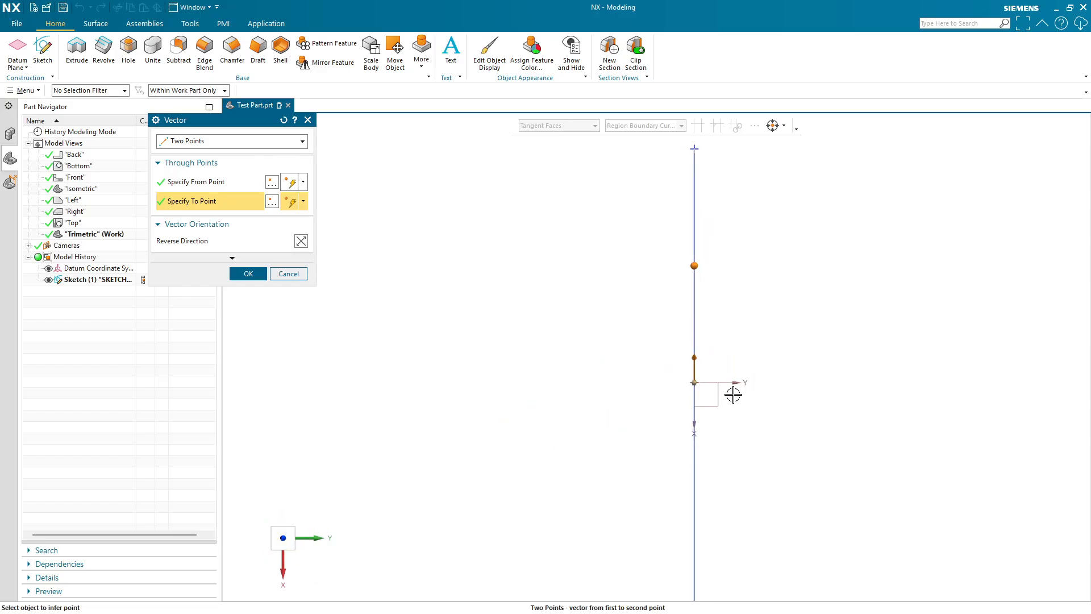
{"action": "mouse_move", "coordinate": [695, 280]}
{"action": "middle_mouse_down"}
{"action": "mouse_move", "coordinate": [689, 324]}
{"action": "mouse_move", "coordinate": [291, 217]}
{"action": "middle_mouse_up"}
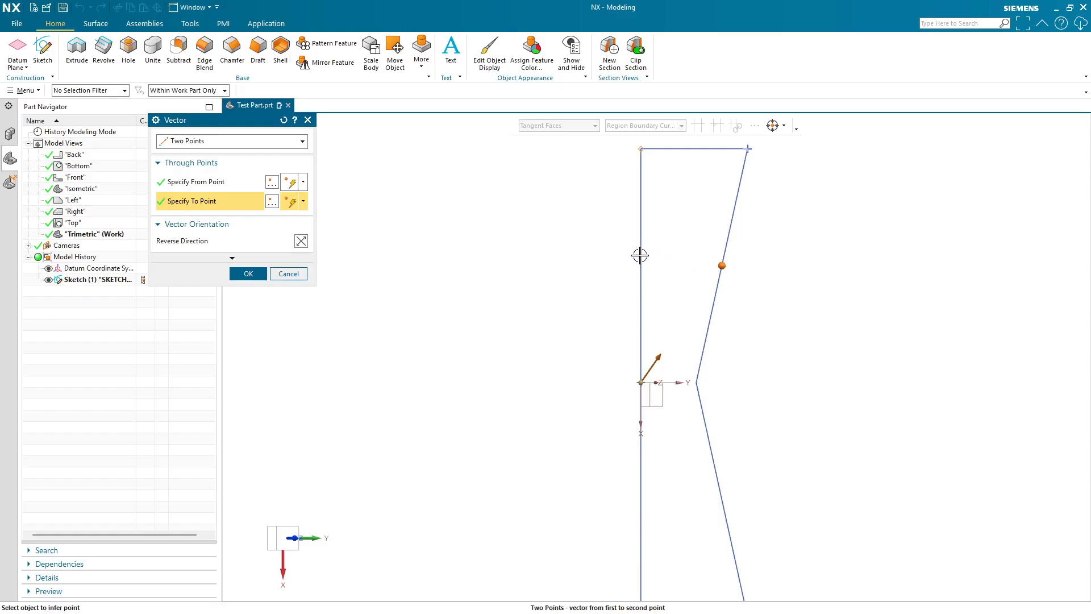
{"action": "mouse_move", "coordinate": [725, 521]}
{"action": "middle_mouse_down", "text": "shift"}
{"action": "mouse_move", "coordinate": [710, 378]}
{"action": "mouse_move", "coordinate": [682, 346]}
{"action": "middle_mouse_up", "text": "shift"}
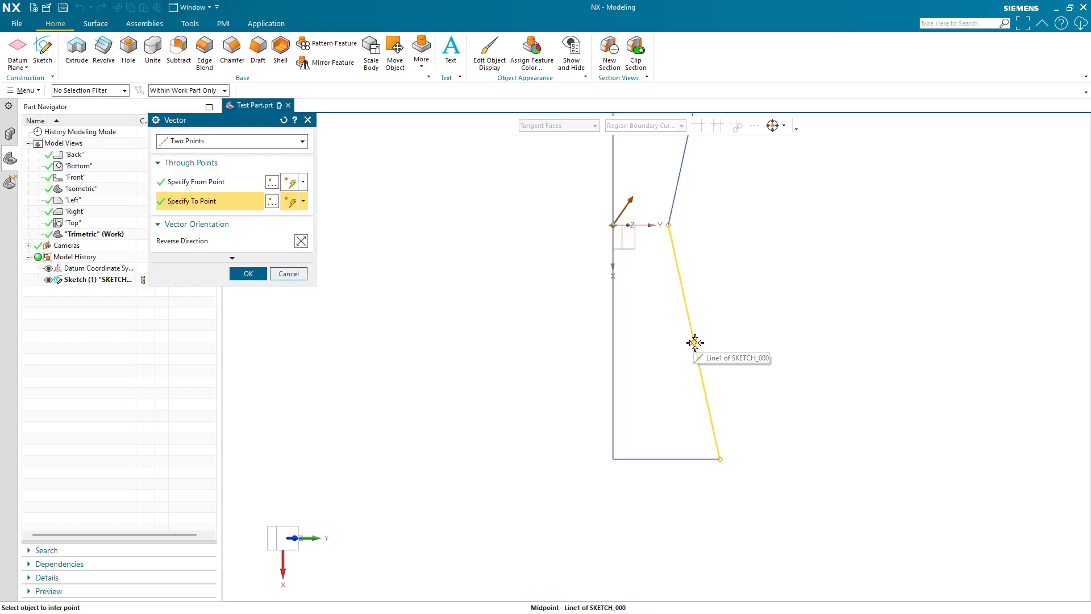
{"action": "left_click", "coordinate": [288, 538]}
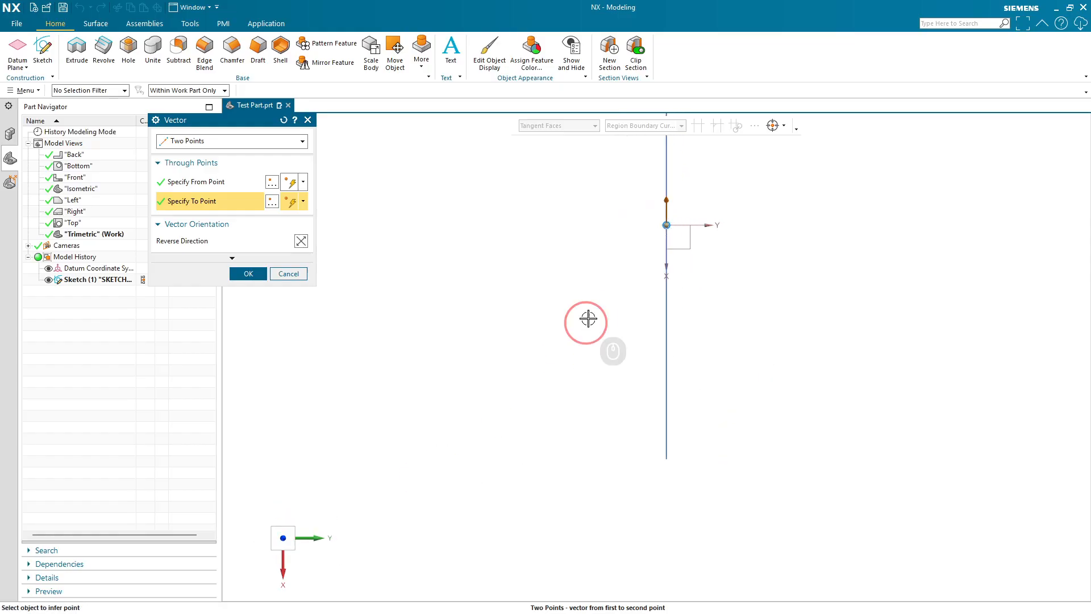
{"action": "middle_click_drag", "start_coordinate": [606, 250], "coordinate": [671, 340], "text": "shift"}
{"action": "left_click", "coordinate": [228, 207]}
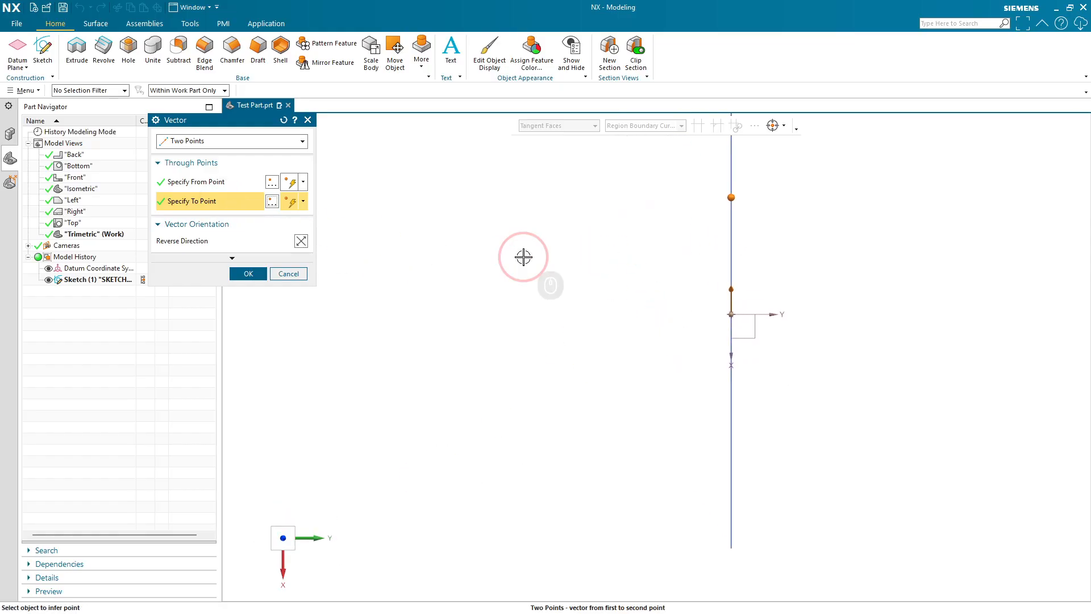
{"action": "middle_click_drag", "start_coordinate": [630, 237], "coordinate": [597, 214]}
{"action": "mouse_move", "coordinate": [614, 339]}
{"action": "middle_mouse_down"}
{"action": "mouse_move", "coordinate": [629, 290]}
{"action": "mouse_move", "coordinate": [666, 279]}
{"action": "mouse_move", "coordinate": [690, 287]}
{"action": "mouse_move", "coordinate": [680, 356]}
{"action": "mouse_move", "coordinate": [667, 339]}
{"action": "middle_mouse_up"}
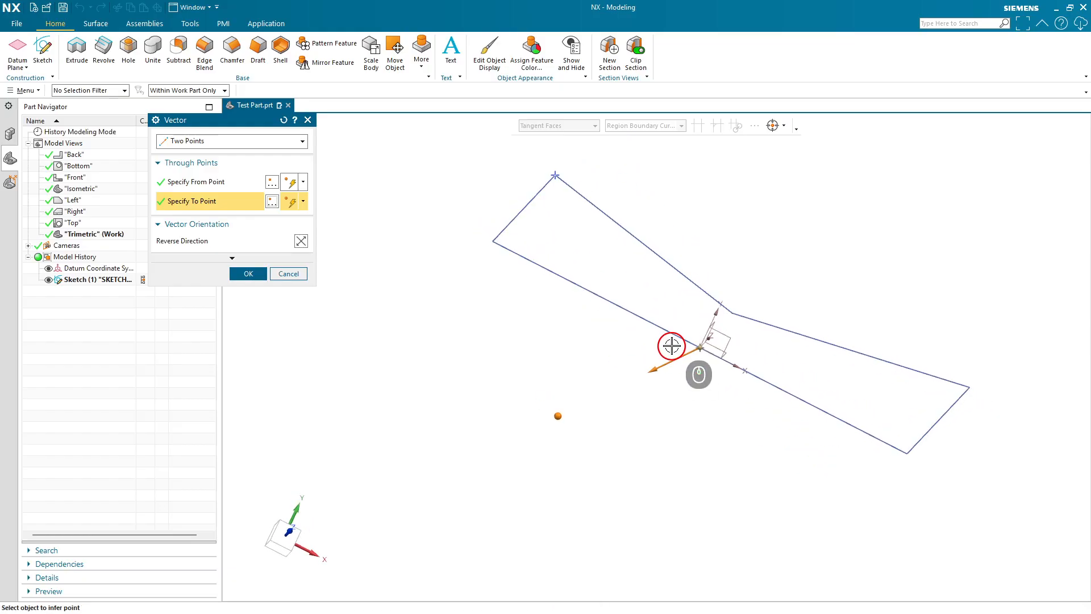
{"action": "left_click", "coordinate": [249, 274]}
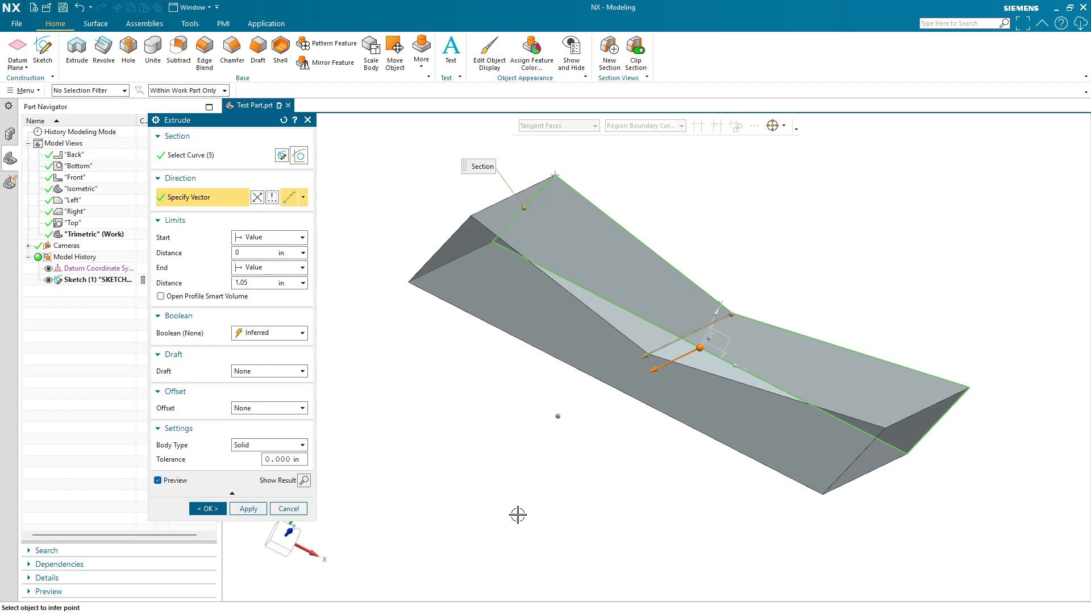
- Change the extrusion direction to Face/Plane Normal by picking the sketch plane at the origin
{"action": "middle_click_drag", "start_coordinate": [518, 514], "coordinate": [530, 462]}
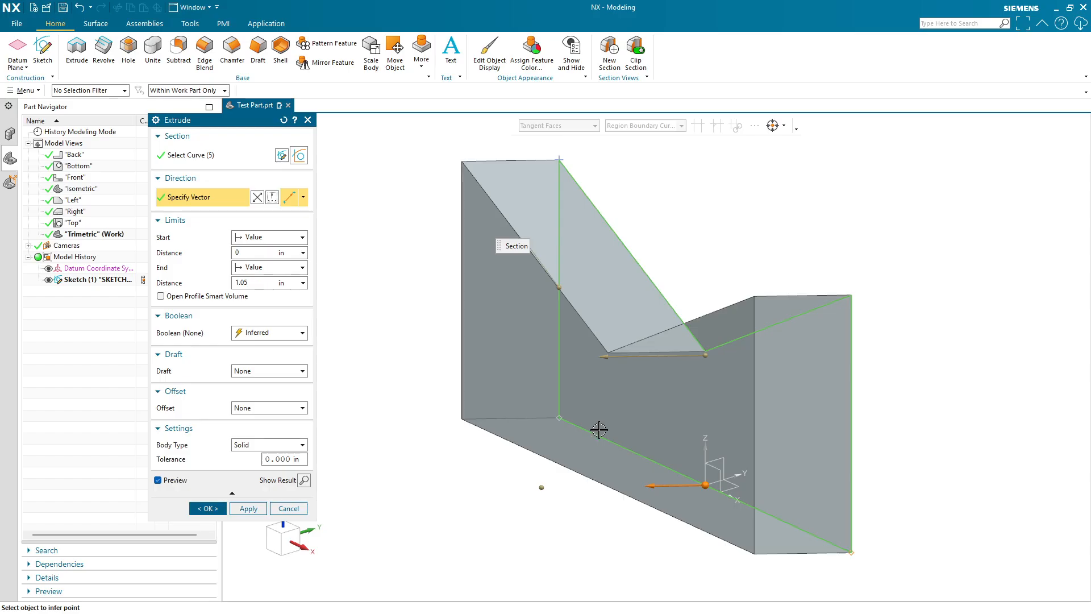
{"action": "middle_click_drag", "start_coordinate": [599, 430], "coordinate": [646, 470]}
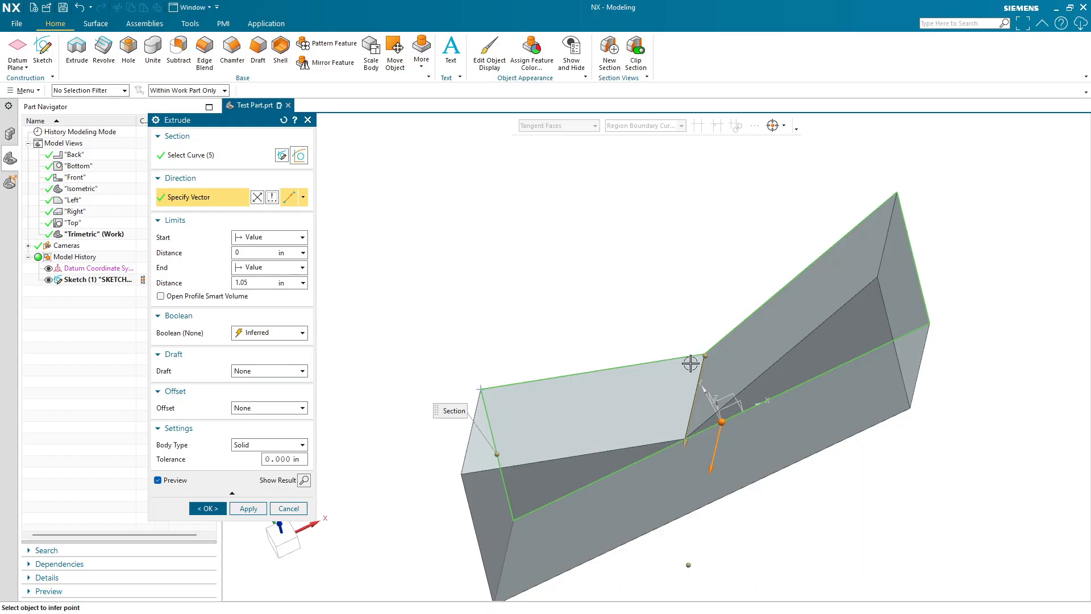
{"action": "middle_click_drag", "start_coordinate": [787, 504], "coordinate": [779, 453]}
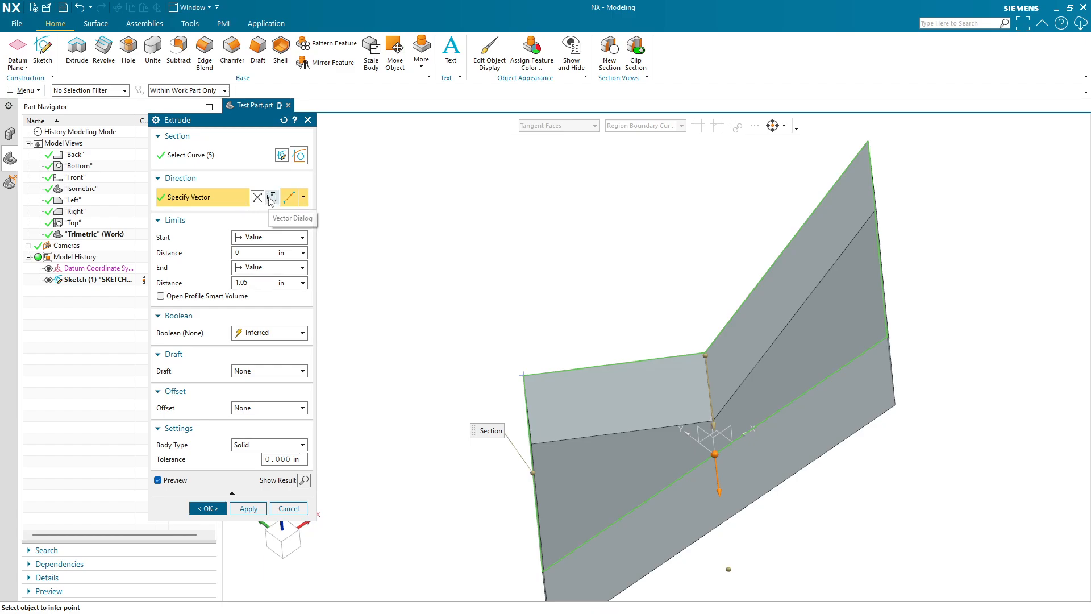
{"action": "left_click", "coordinate": [303, 197]}
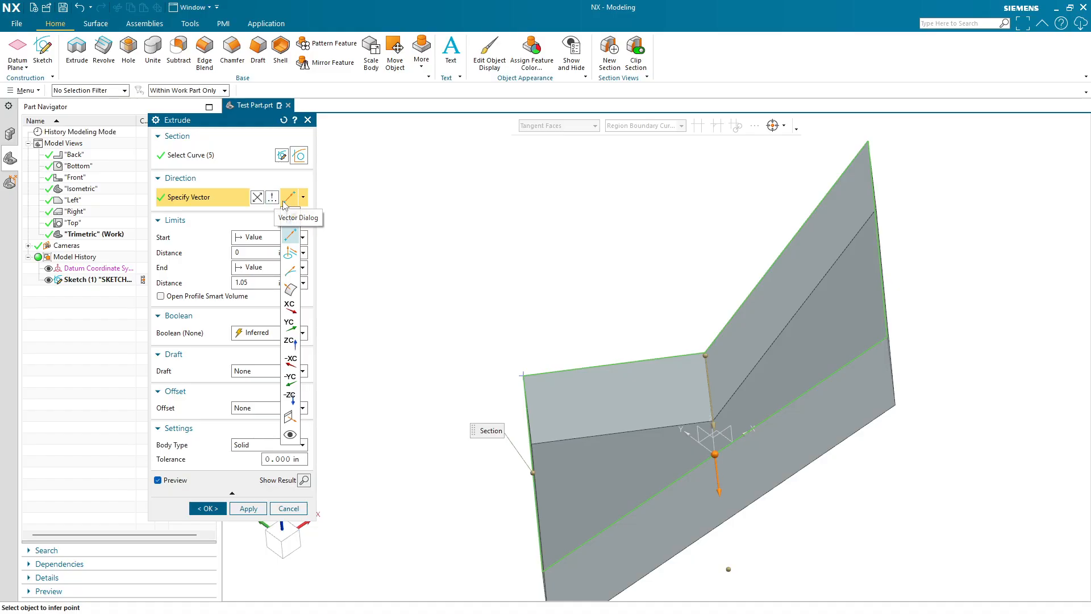
{"action": "left_click", "coordinate": [290, 290]}
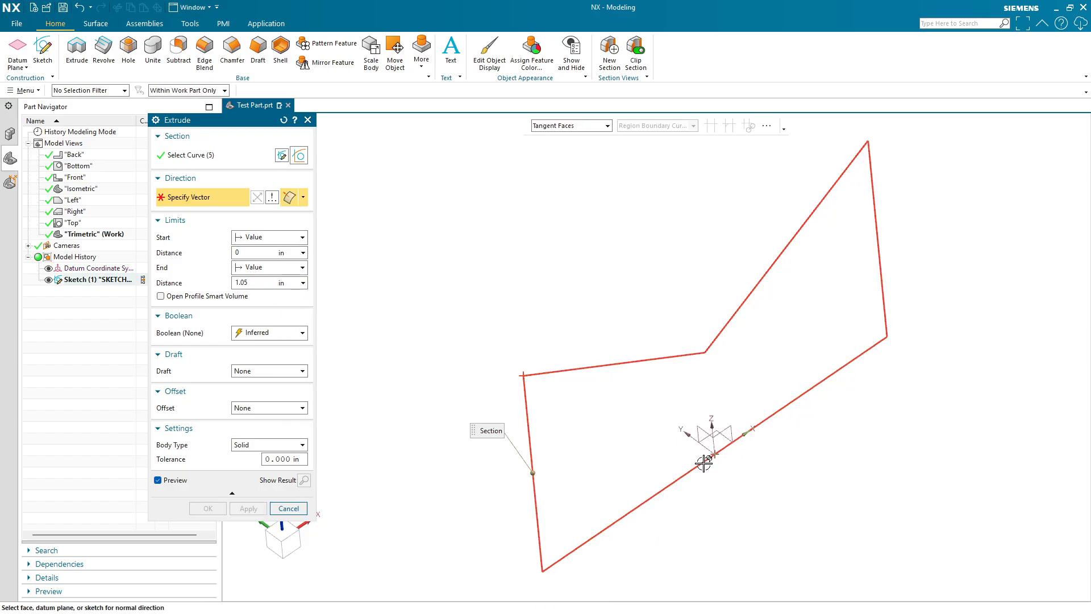
{"action": "left_click", "coordinate": [703, 464]}
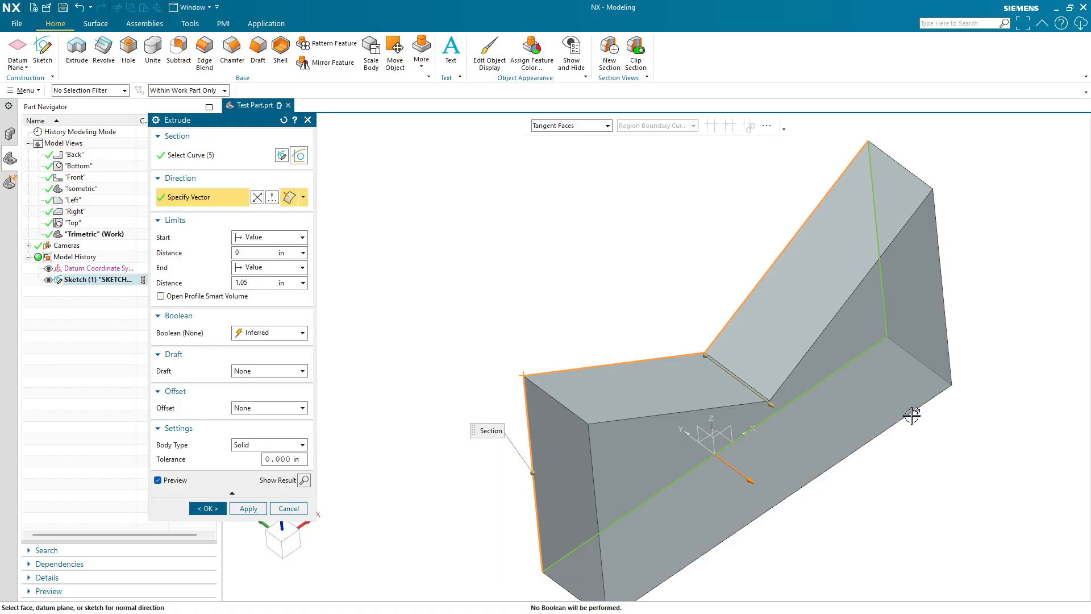
- Collapse the Direction and Section groups of the Extrude dialog
{"action": "middle_click_drag", "start_coordinate": [913, 415], "coordinate": [819, 341]}
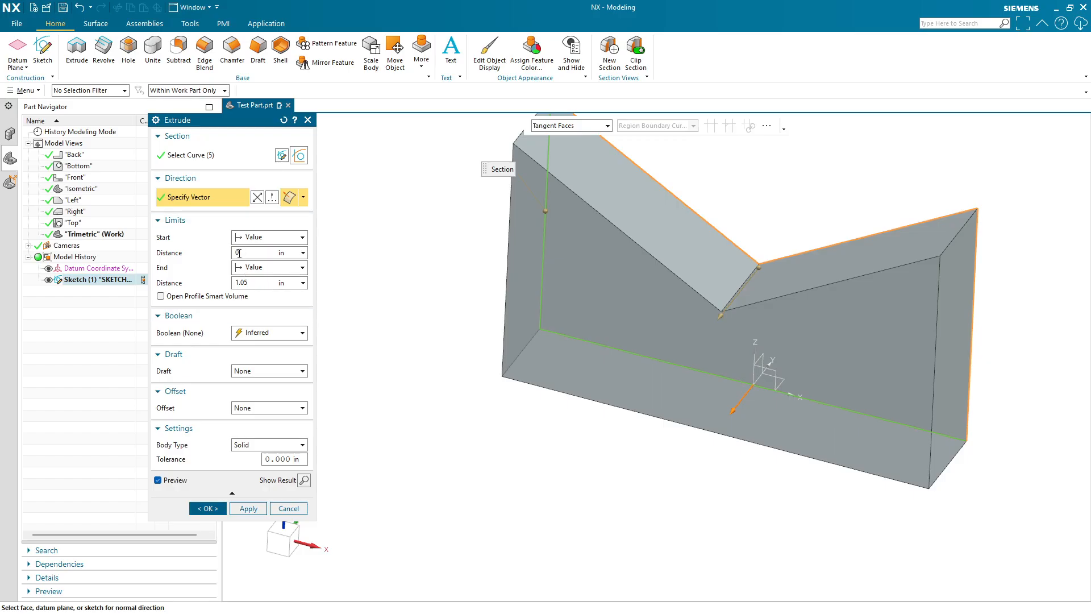
{"action": "middle_click_drag", "start_coordinate": [770, 254], "coordinate": [744, 304], "text": "shift"}
{"action": "scroll", "coordinate": [738, 299], "scroll_direction": "up", "scroll_amount": 1}
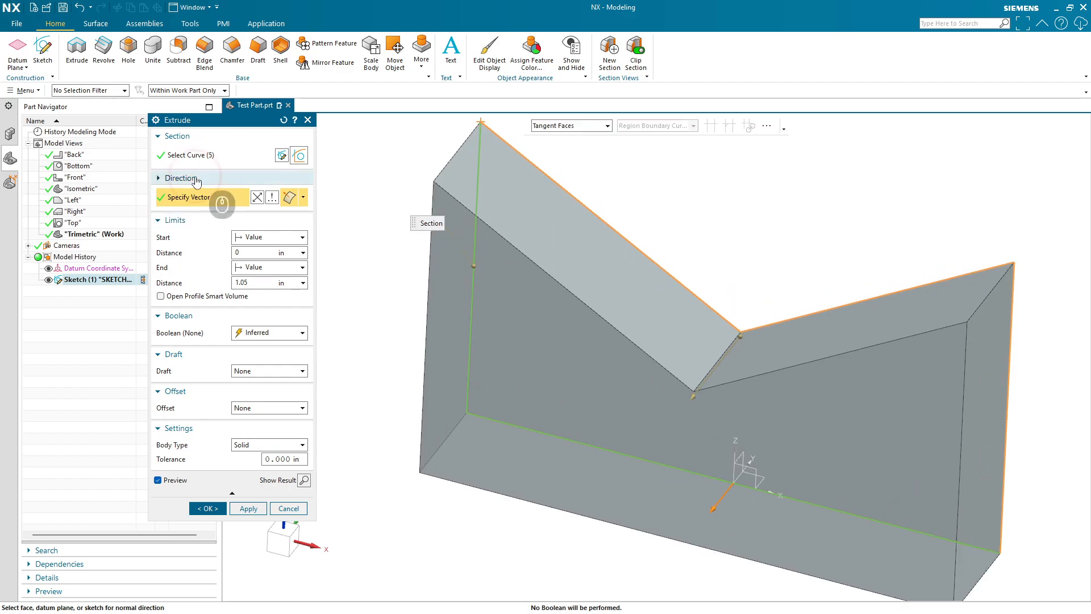
{"action": "left_click", "coordinate": [178, 178]}
{"action": "left_click", "coordinate": [173, 135]}
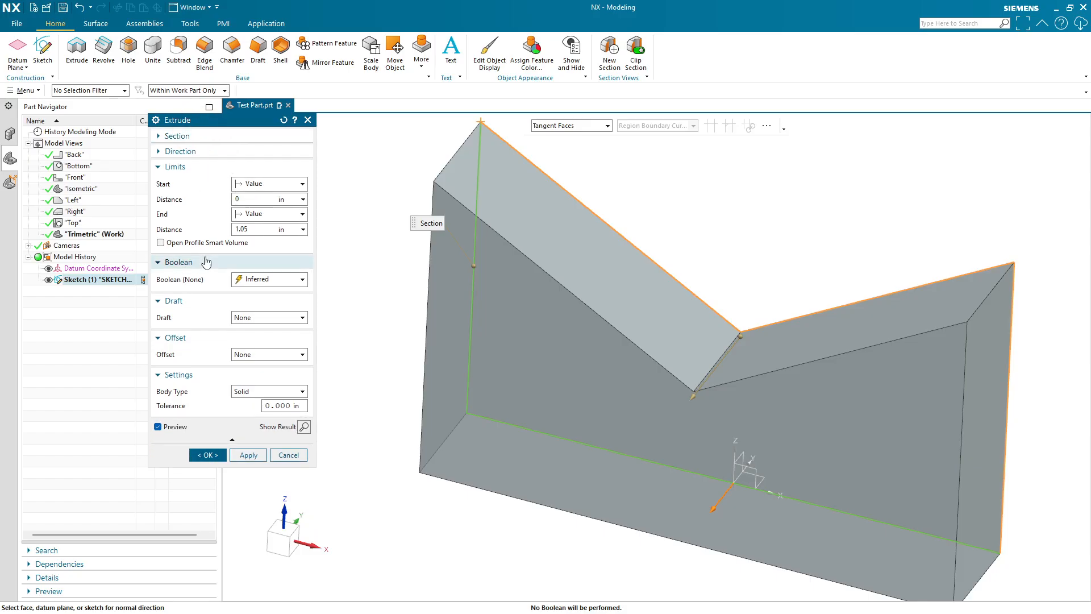
- Experiment with the start distance, entering offsets such as .25 and dragging the start handle back toward the profile
{"action": "left_click", "coordinate": [273, 184]}
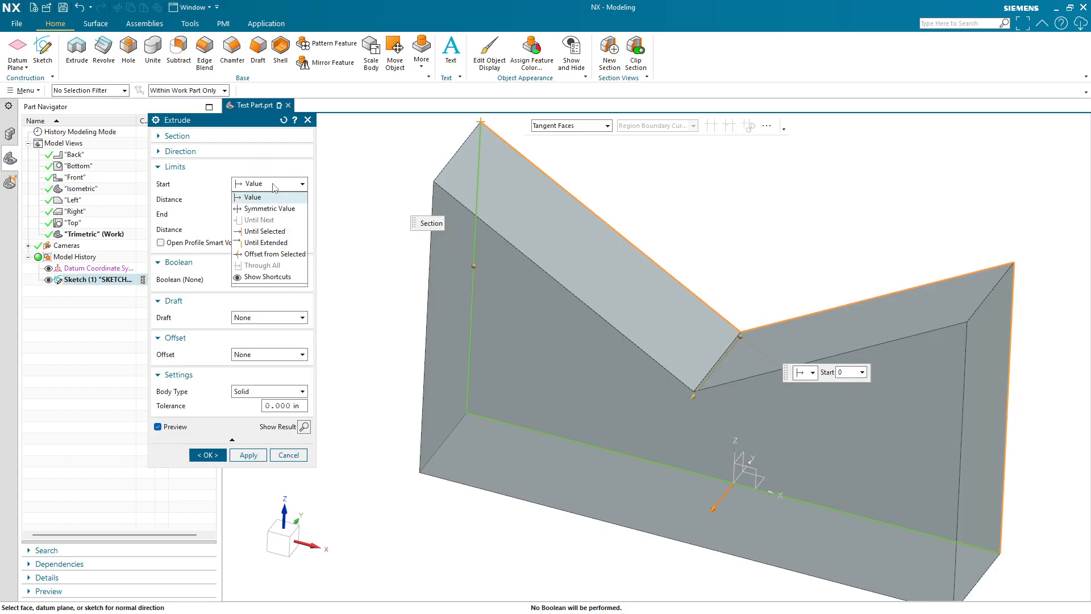
{"action": "left_click", "coordinate": [273, 197]}
{"action": "left_click", "coordinate": [259, 198]}
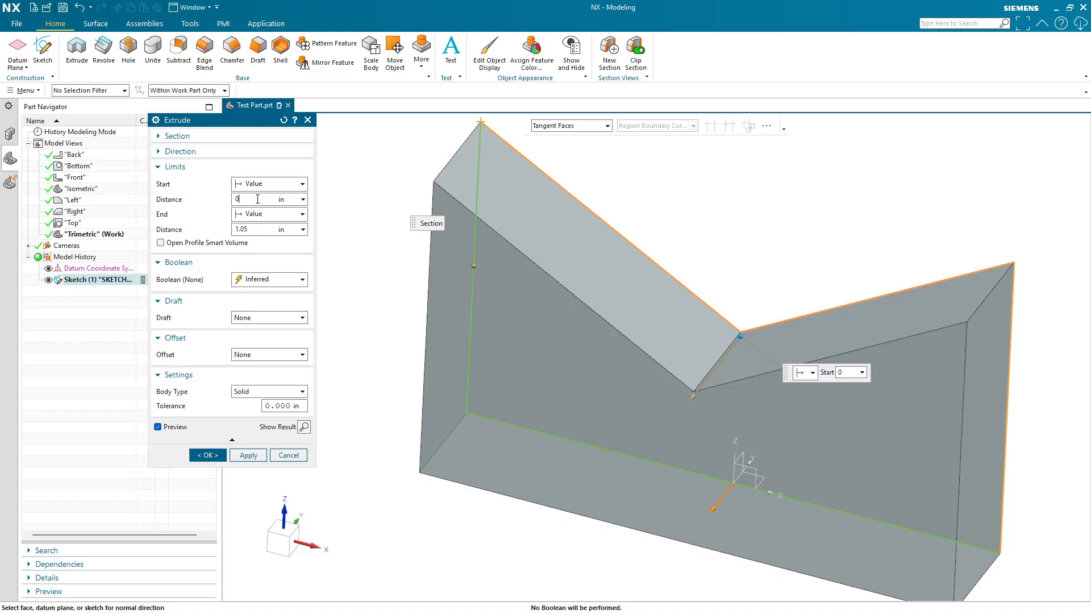
{"action": "double_click", "coordinate": [231, 199]}
{"action": "key", "text": "Return"}
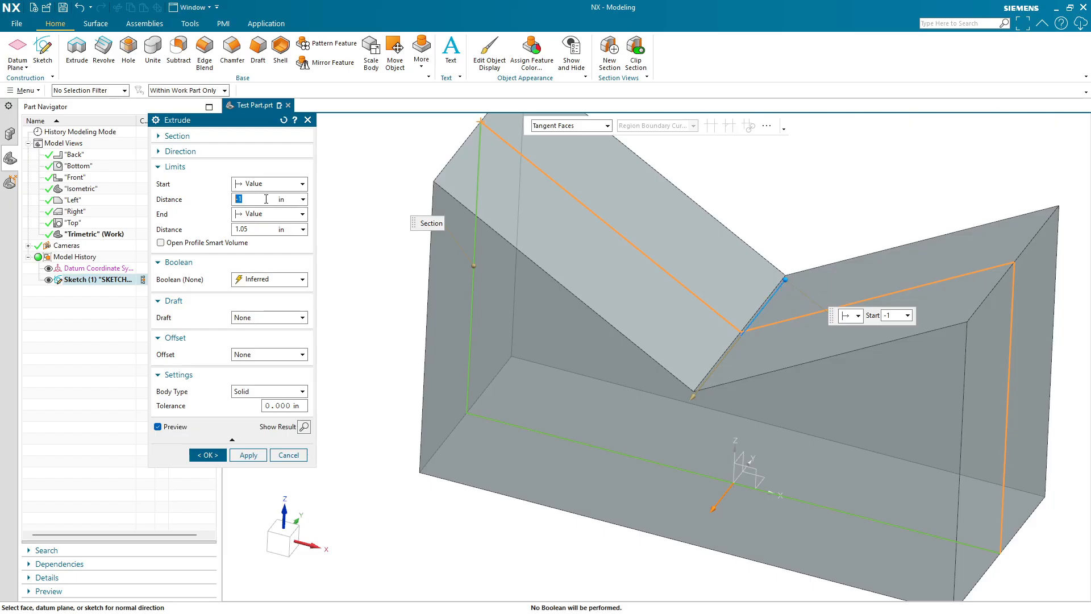
{"action": "type", "text": "5"}
{"action": "key", "text": "Return"}
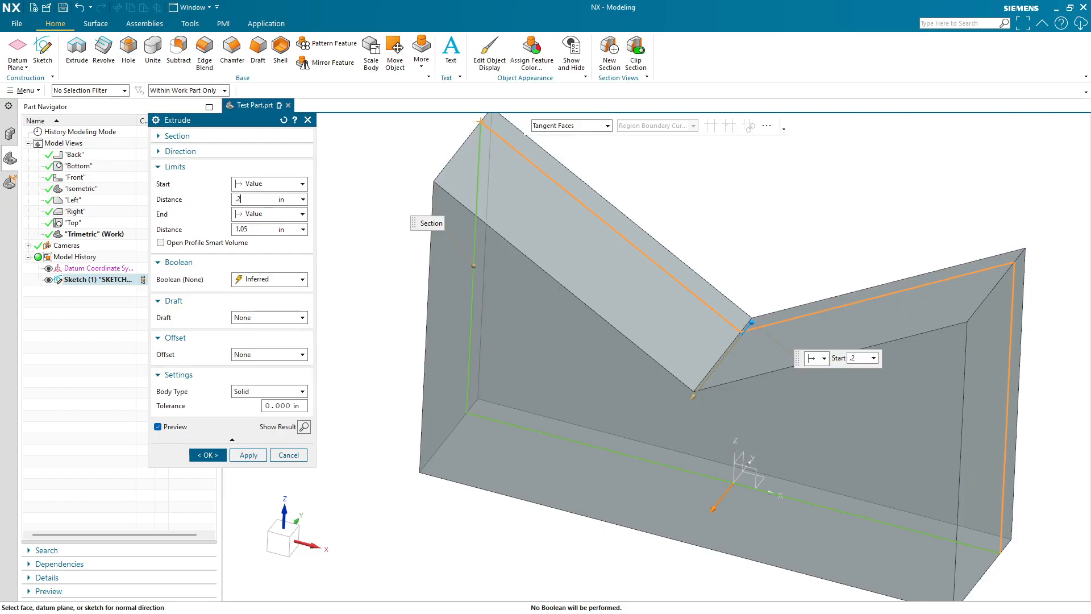
{"action": "key", "text": "Return"}
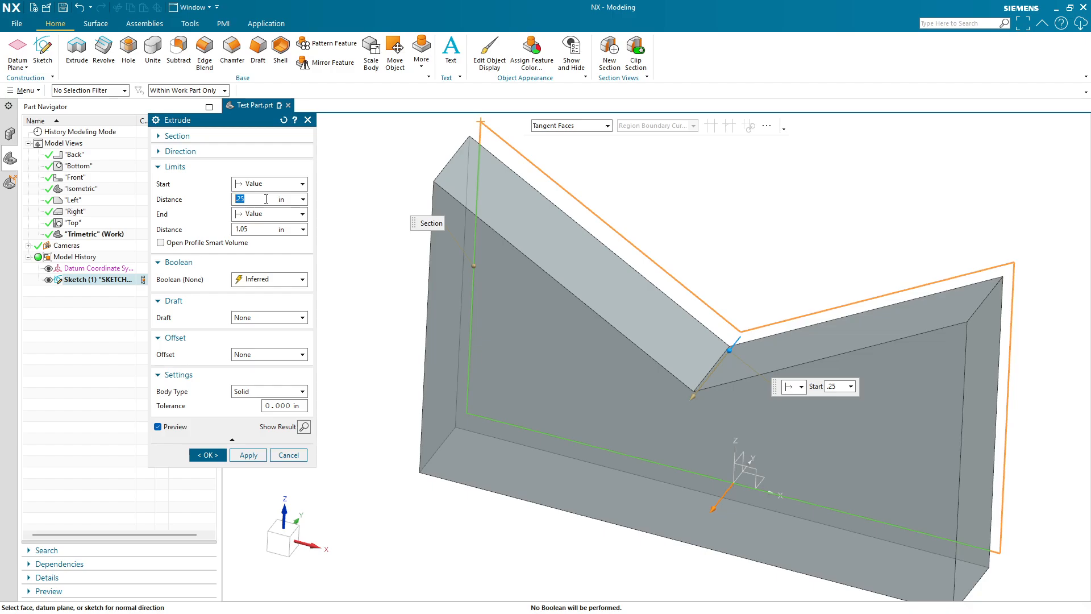
{"action": "mouse_move", "coordinate": [717, 341]}
{"action": "left_mouse_down"}
{"action": "mouse_move", "coordinate": [718, 369]}
{"action": "mouse_move", "coordinate": [729, 343]}
{"action": "mouse_move", "coordinate": [712, 377]}
{"action": "mouse_move", "coordinate": [720, 341]}
{"action": "mouse_move", "coordinate": [686, 315]}
{"action": "mouse_move", "coordinate": [731, 268]}
{"action": "mouse_move", "coordinate": [733, 332]}
{"action": "left_mouse_up"}
- Switch the limits to Symmetric Value and drag the width handle to about 1.25 in
{"action": "left_click", "coordinate": [292, 188]}
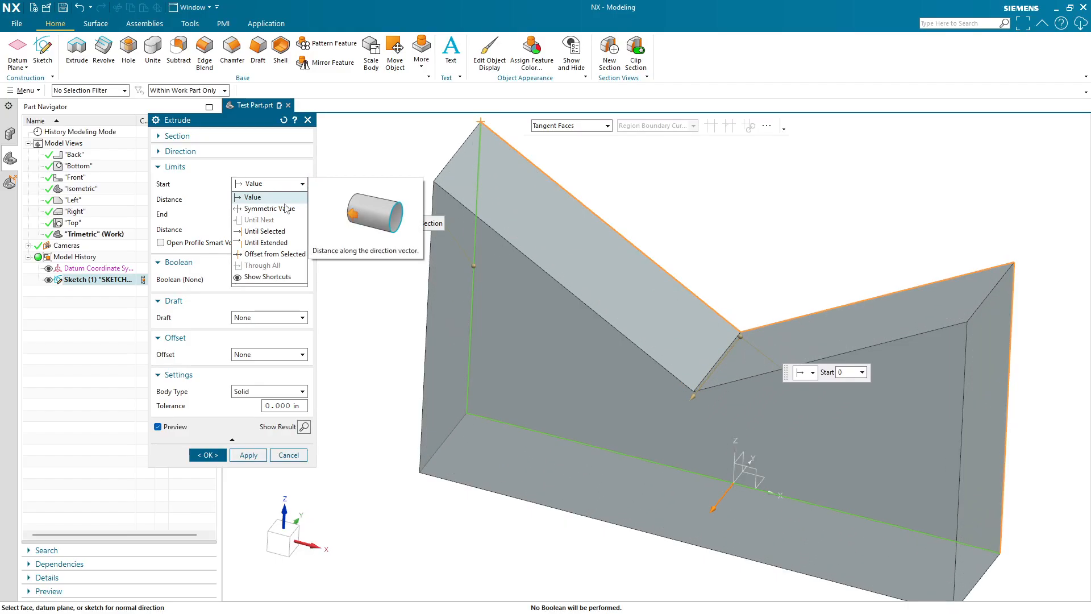
{"action": "left_click", "coordinate": [282, 209]}
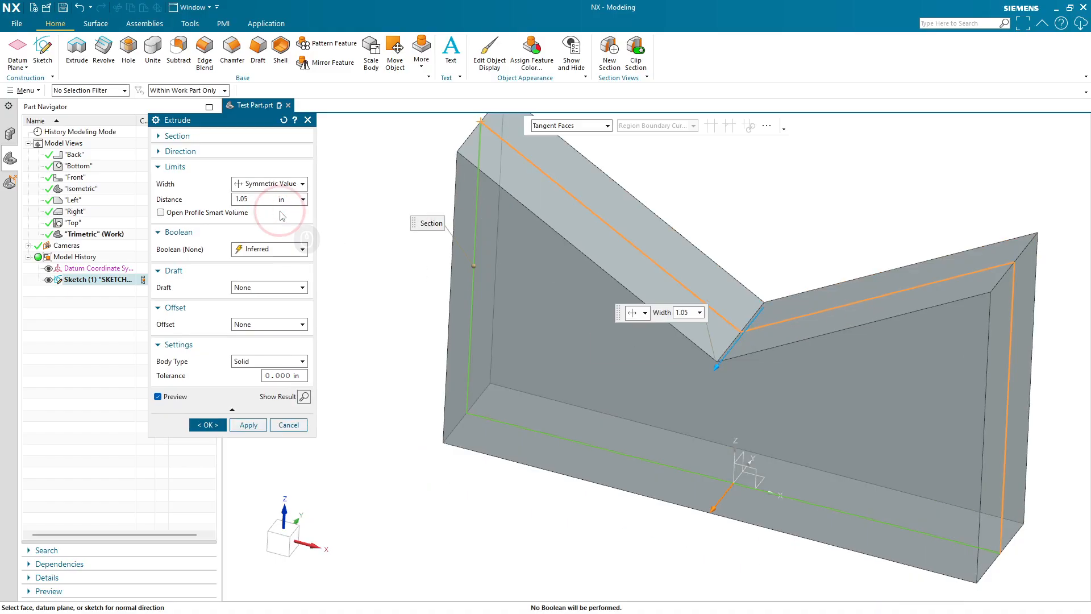
{"action": "double_click", "coordinate": [258, 199]}
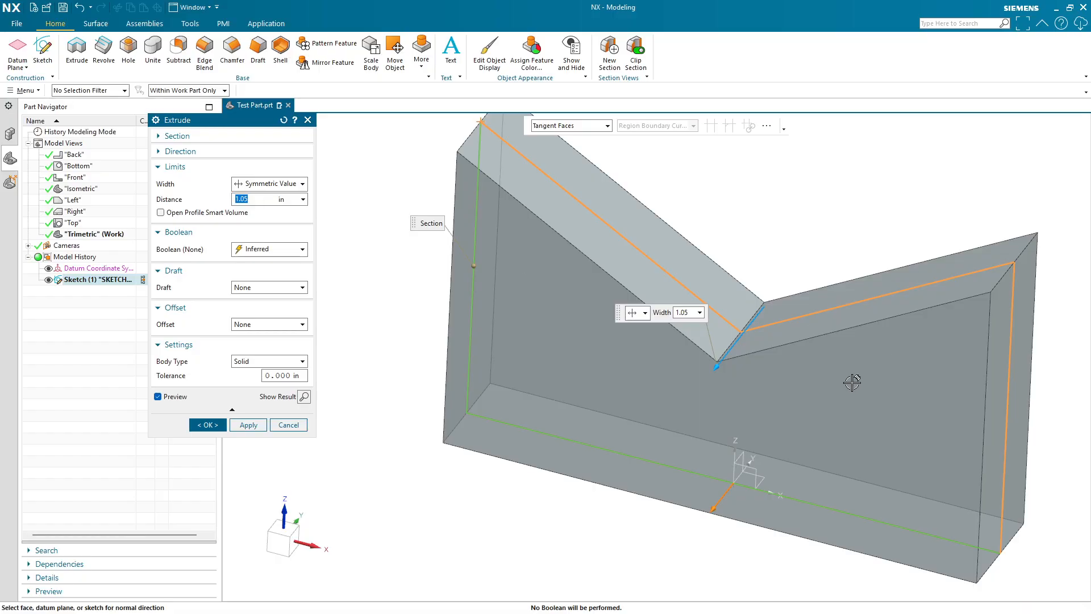
{"action": "mouse_move", "coordinate": [715, 370]}
{"action": "left_mouse_down"}
{"action": "mouse_move", "coordinate": [732, 342]}
{"action": "mouse_move", "coordinate": [695, 388]}
{"action": "mouse_move", "coordinate": [708, 373]}
{"action": "left_mouse_up"}
- Switch the Start limit back to Value and set the start distance to 0 in
{"action": "left_click", "coordinate": [270, 183]}
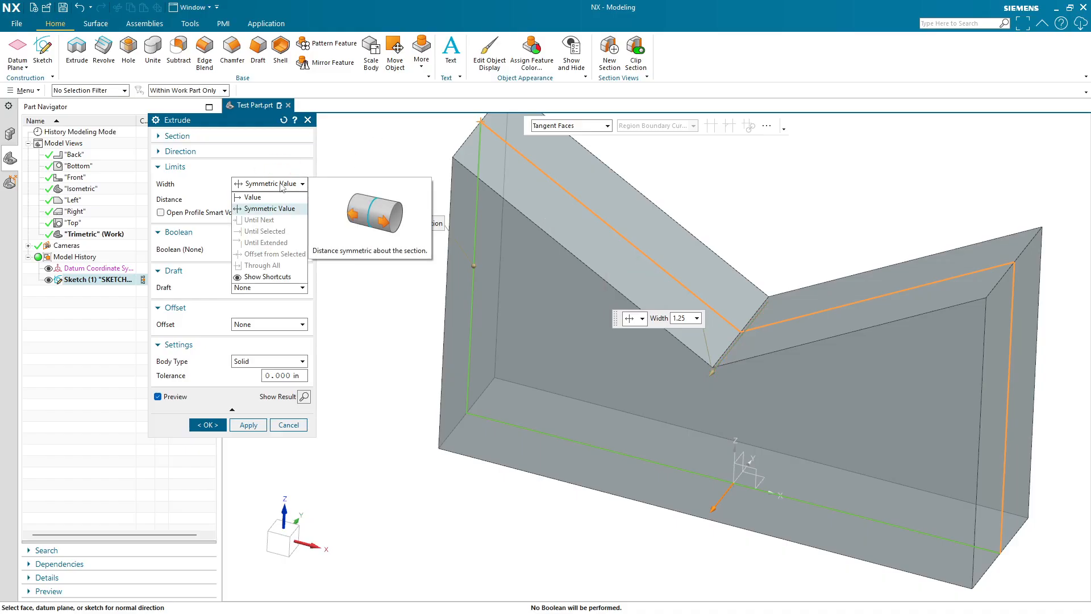
{"action": "left_click", "coordinate": [273, 197]}
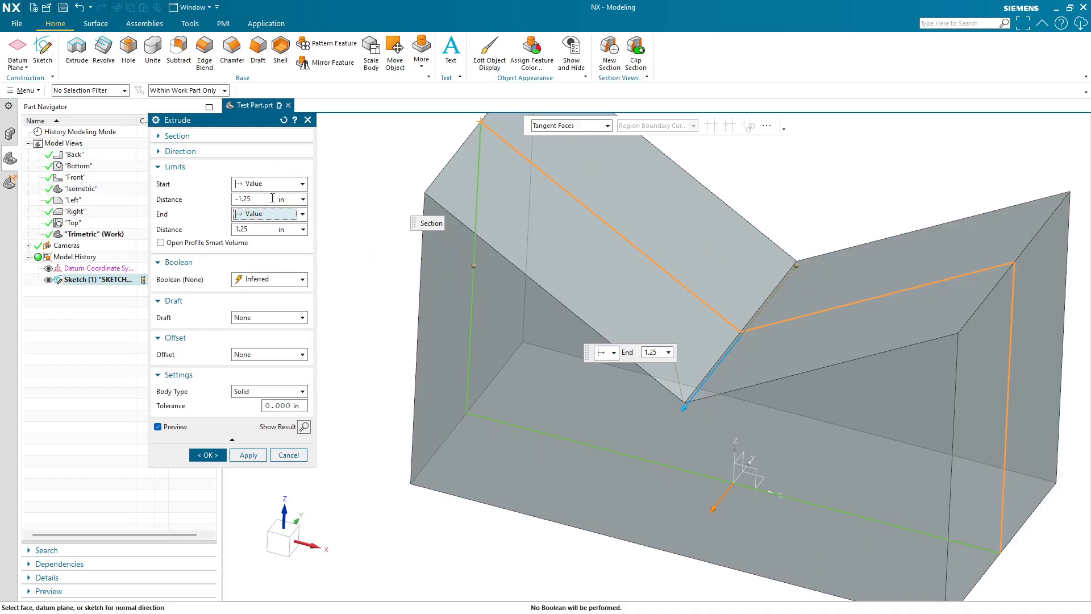
{"action": "double_click", "coordinate": [273, 197]}
{"action": "type", "text": "0"}
{"action": "key", "text": "Return"}
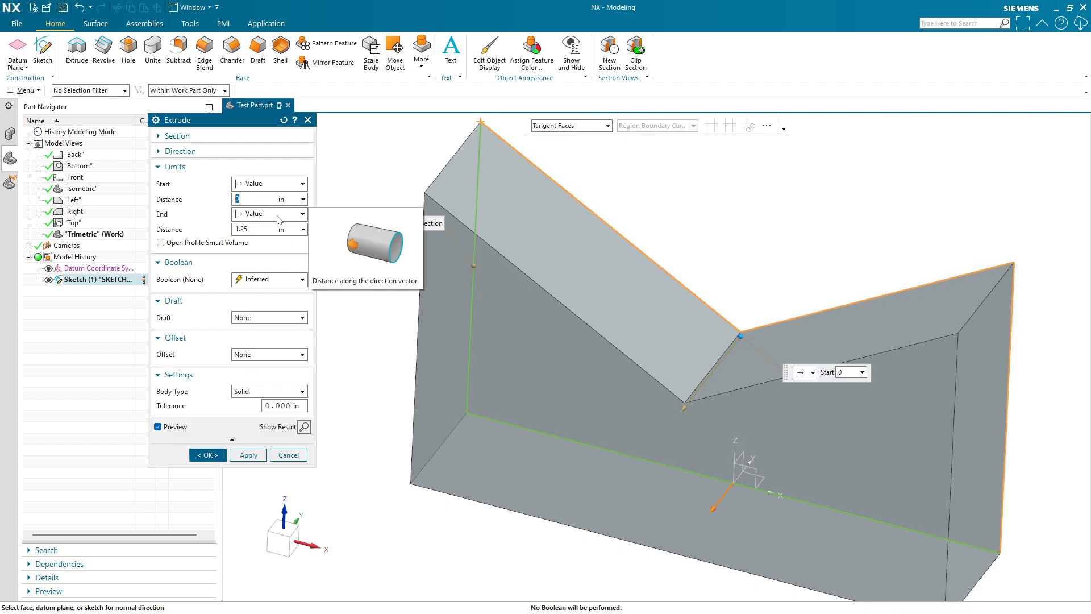
- Drag the end handle to set the end distance to about 3 in
{"action": "left_click", "coordinate": [272, 215]}
{"action": "left_click", "coordinate": [276, 223]}
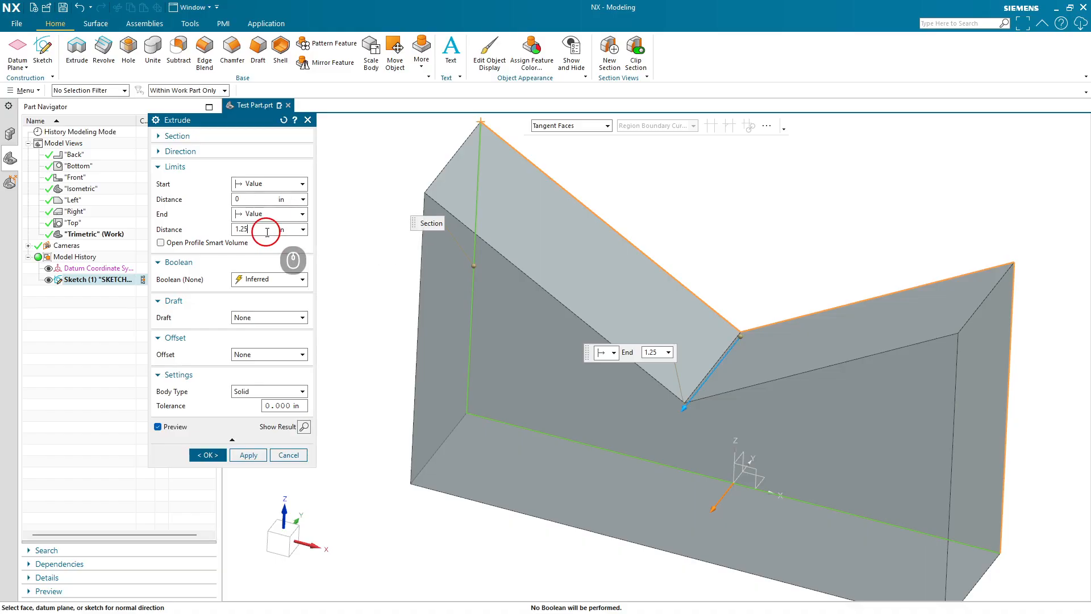
{"action": "left_click_drag", "start_coordinate": [683, 407], "coordinate": [606, 507]}
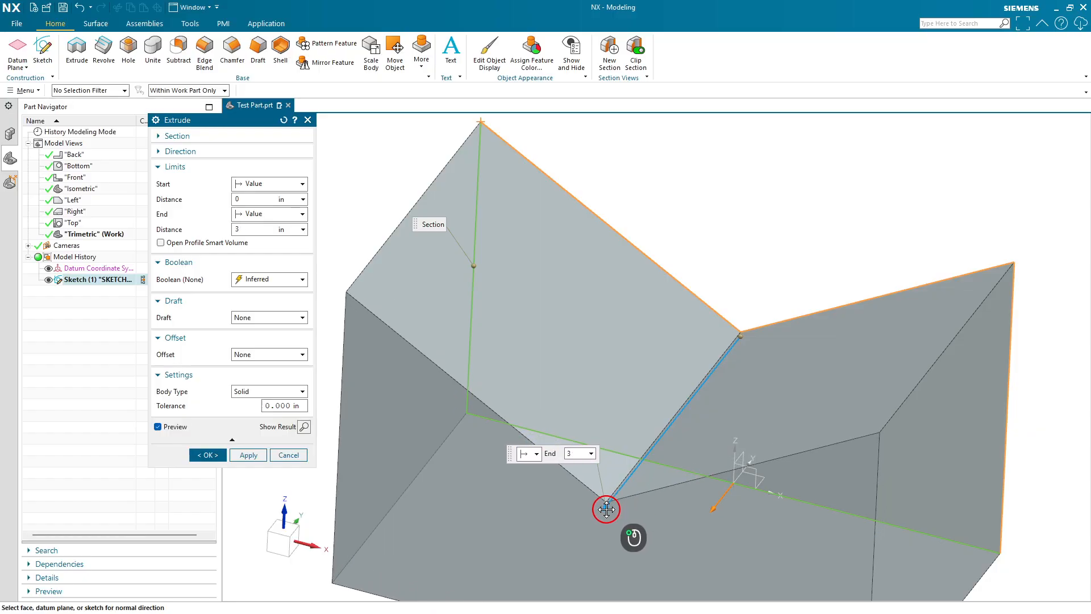
- Set the start distance to 2 in
{"action": "middle_click_drag", "start_coordinate": [802, 520], "coordinate": [758, 418], "text": "shift"}
{"action": "middle_click_drag", "start_coordinate": [739, 177], "coordinate": [726, 257], "text": "shift"}
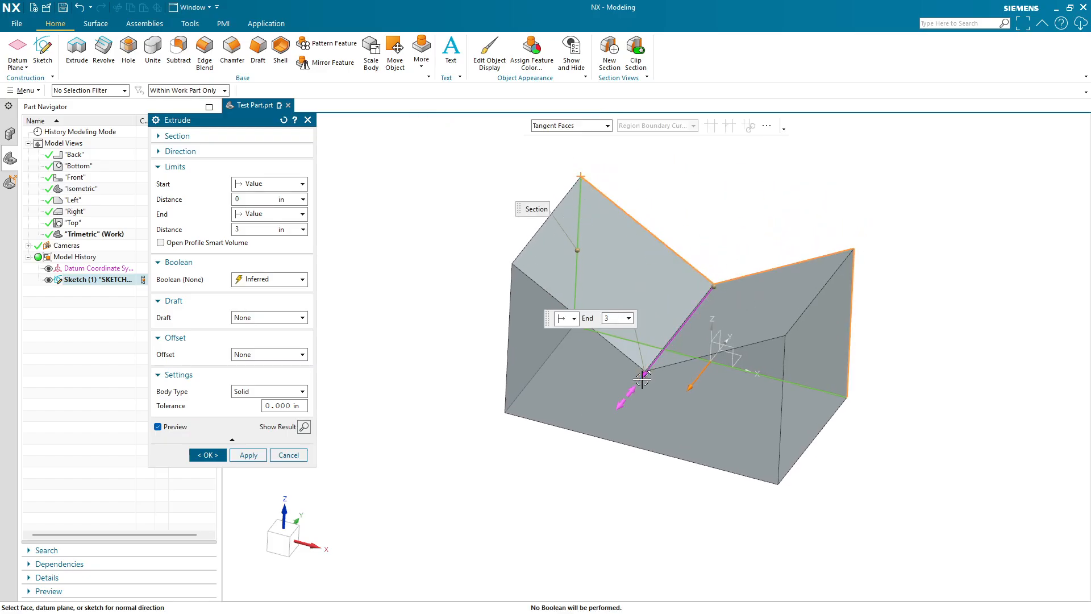
{"action": "mouse_move", "coordinate": [644, 372]}
{"action": "left_mouse_down"}
{"action": "mouse_move", "coordinate": [682, 319]}
{"action": "mouse_move", "coordinate": [648, 383]}
{"action": "left_mouse_up"}
{"action": "left_click", "coordinate": [254, 198]}
{"action": "type", "text": "2"}
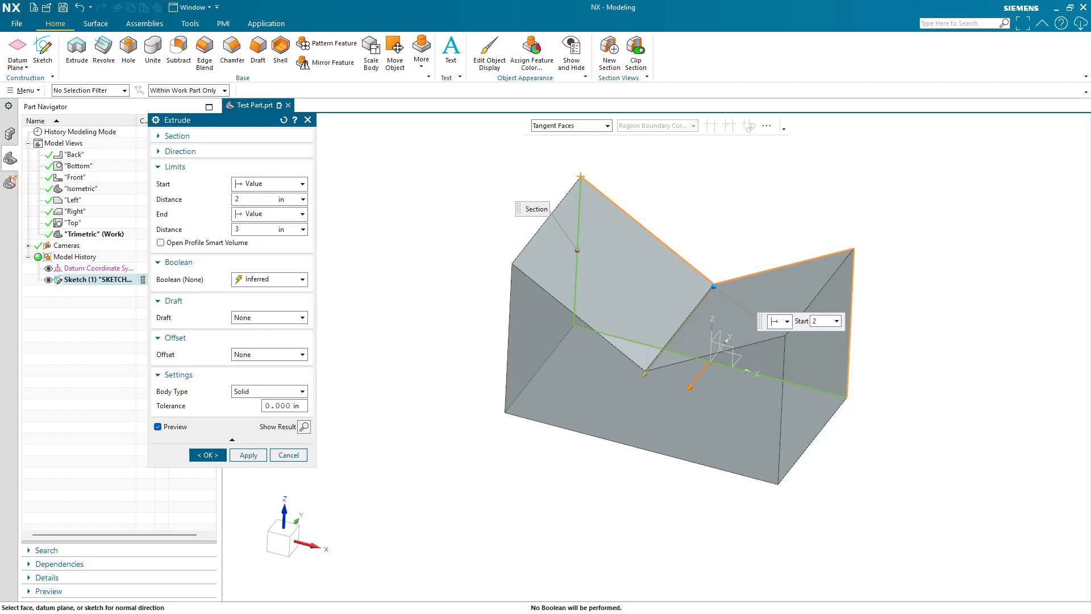
{"action": "key", "text": "Return"}
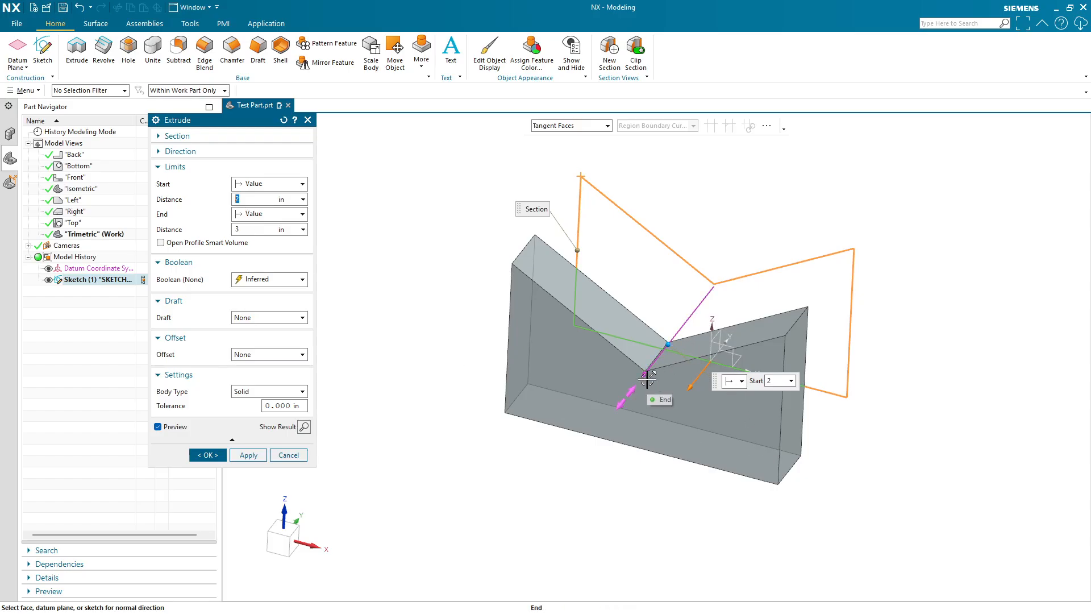
- Switch the End limit to Value from Start Limit and set the start distance to -2 in
{"action": "left_click", "coordinate": [253, 215]}
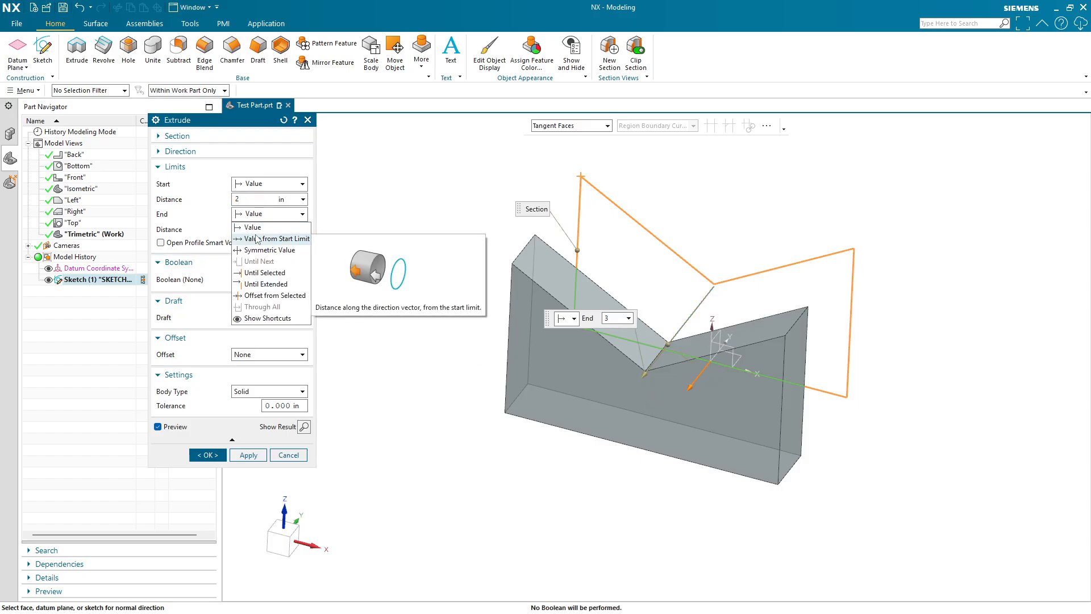
{"action": "left_click", "coordinate": [257, 239]}
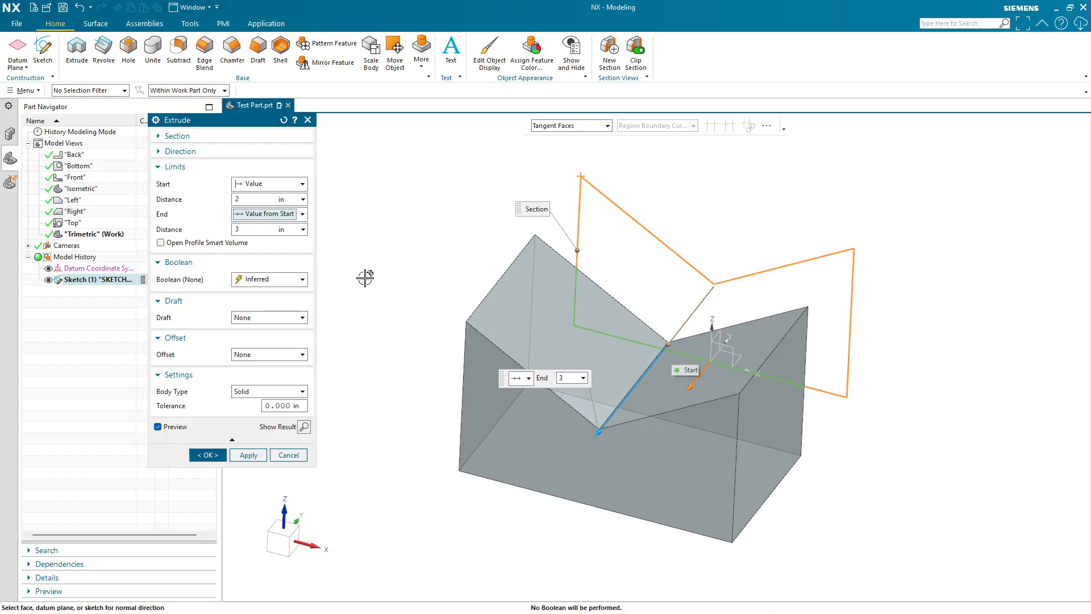
{"action": "left_click", "coordinate": [259, 197]}
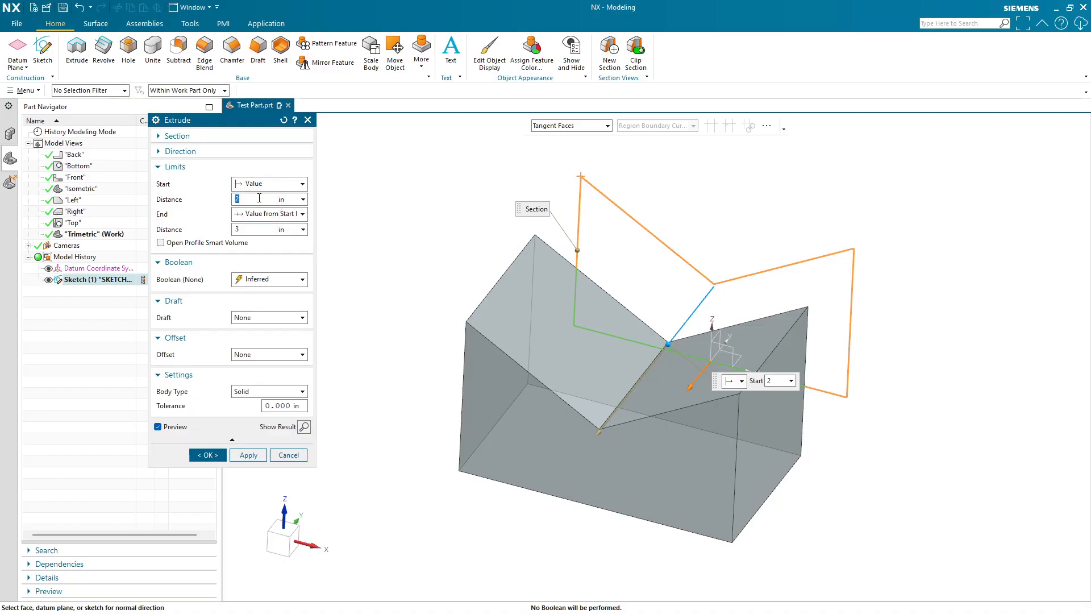
{"action": "type", "text": "-2"}
{"action": "key", "text": "Return"}
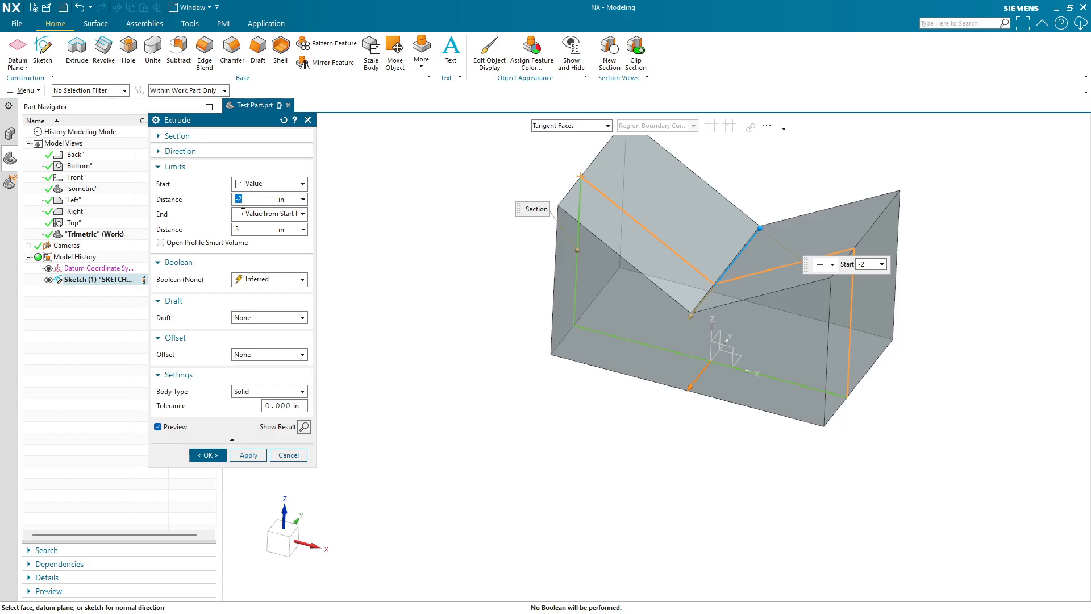
- Switch the End limit back to Value
{"action": "left_click", "coordinate": [245, 200]}
{"action": "left_click", "coordinate": [245, 228]}
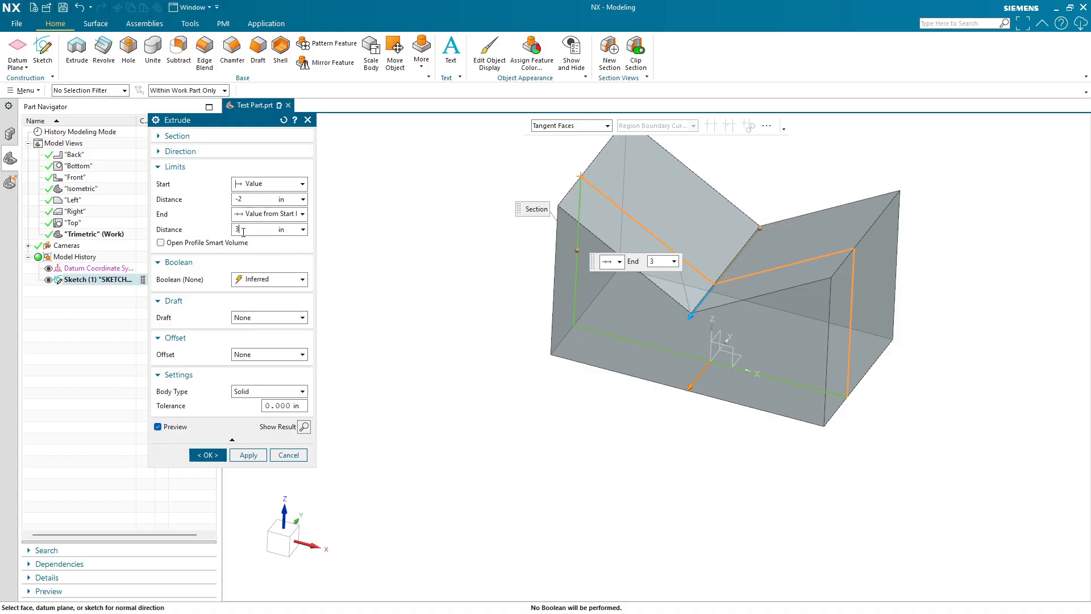
{"action": "middle_click_drag", "start_coordinate": [686, 376], "coordinate": [658, 458], "text": "shift"}
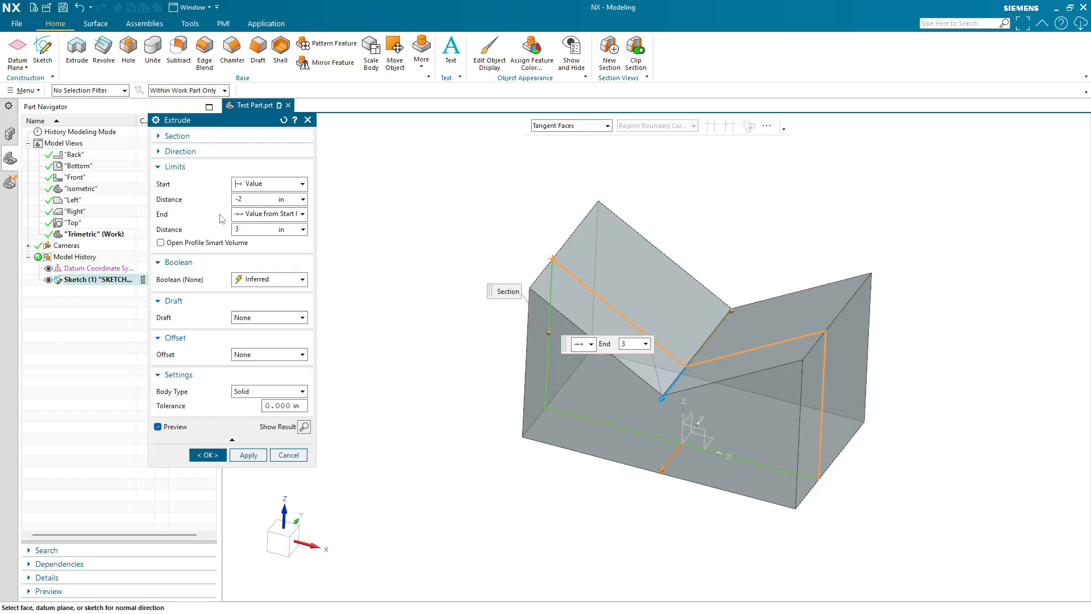
{"action": "left_click", "coordinate": [253, 214]}
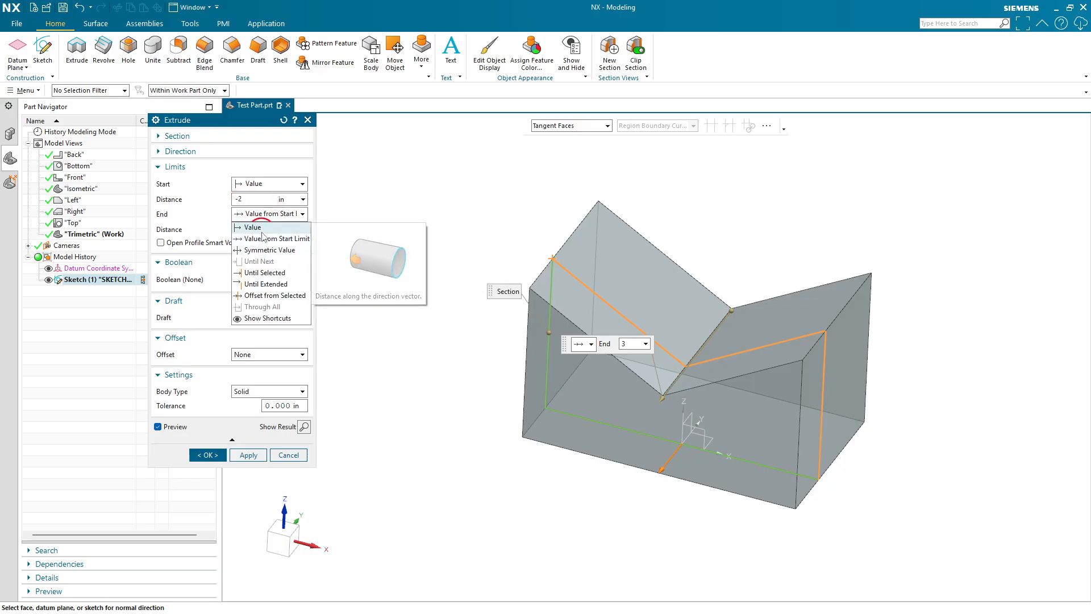
{"action": "left_click", "coordinate": [256, 227]}
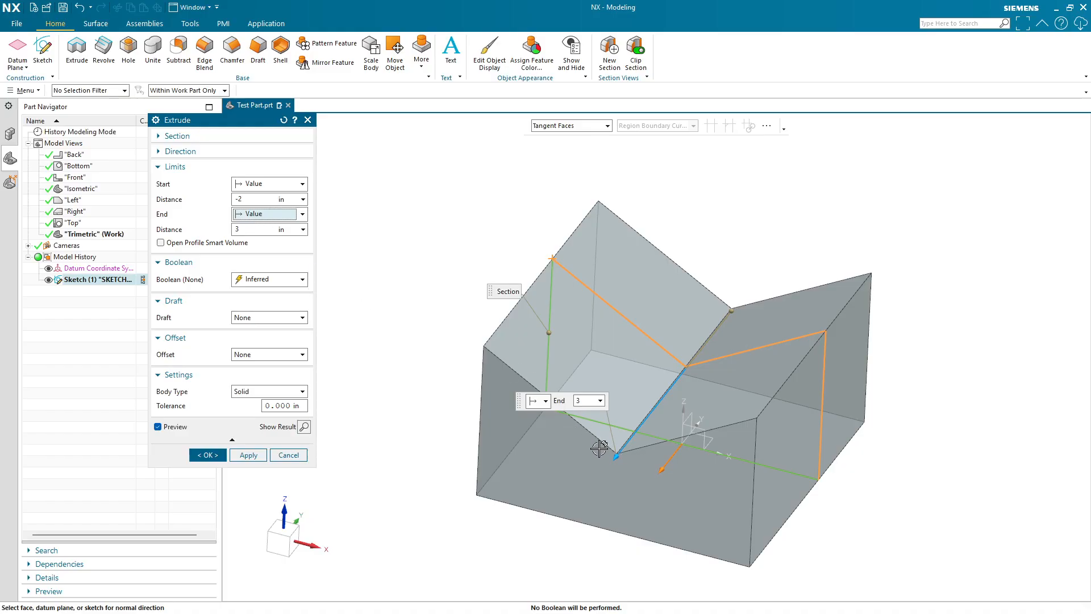
- Drag the start handle to a start distance of about -4.4 in
{"action": "left_click", "coordinate": [239, 214]}
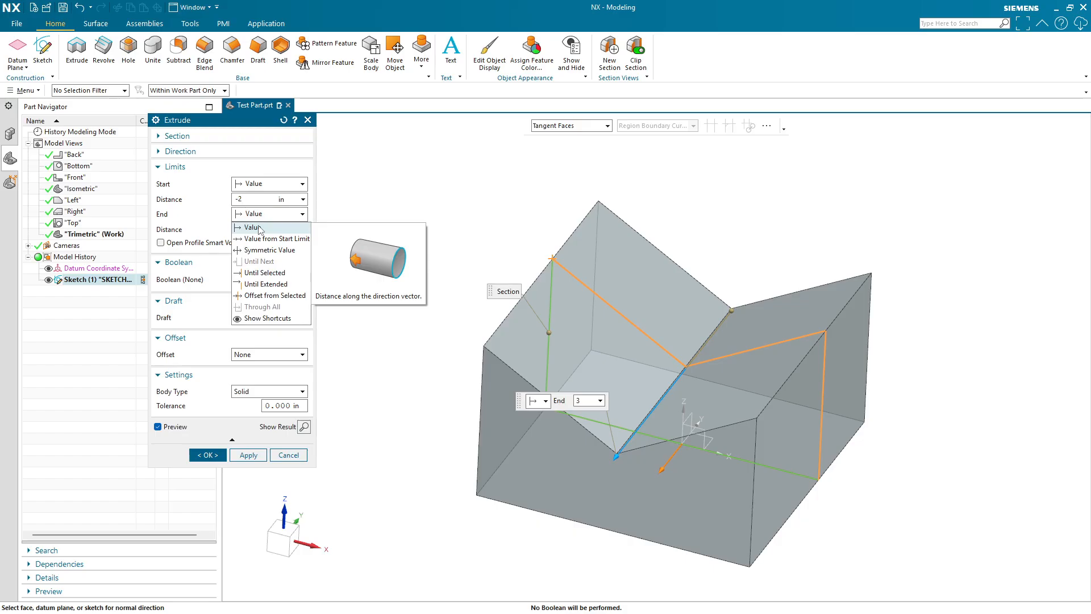
{"action": "left_click", "coordinate": [258, 228]}
{"action": "left_click_drag", "start_coordinate": [732, 310], "coordinate": [787, 233]}
- Switch the End limit to Value from Start Limit and drag the start handle to about 0.1 in
{"action": "left_click", "coordinate": [258, 215]}
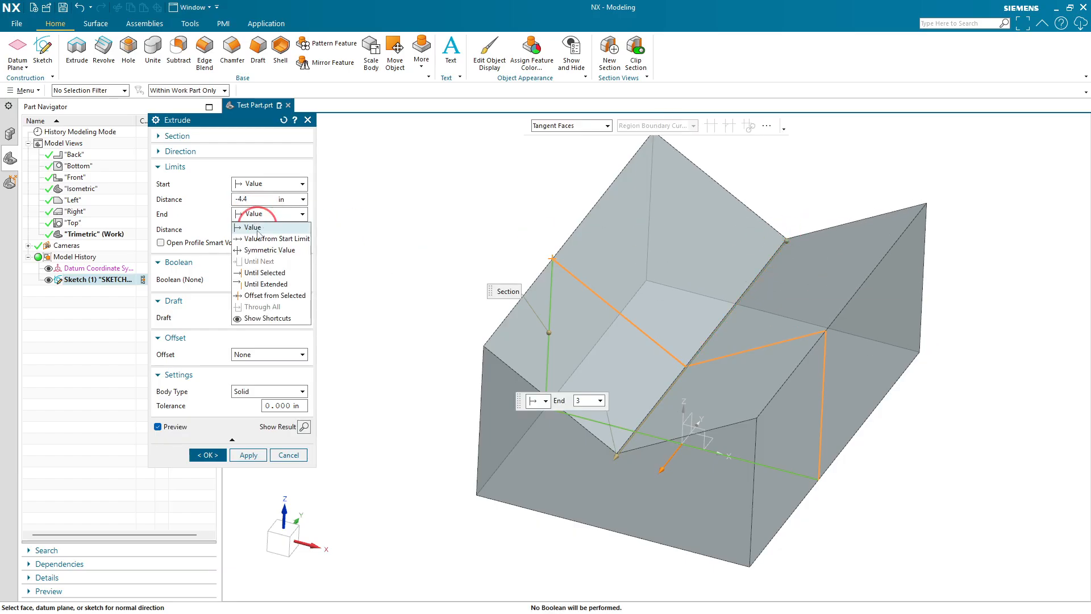
{"action": "left_click", "coordinate": [259, 239]}
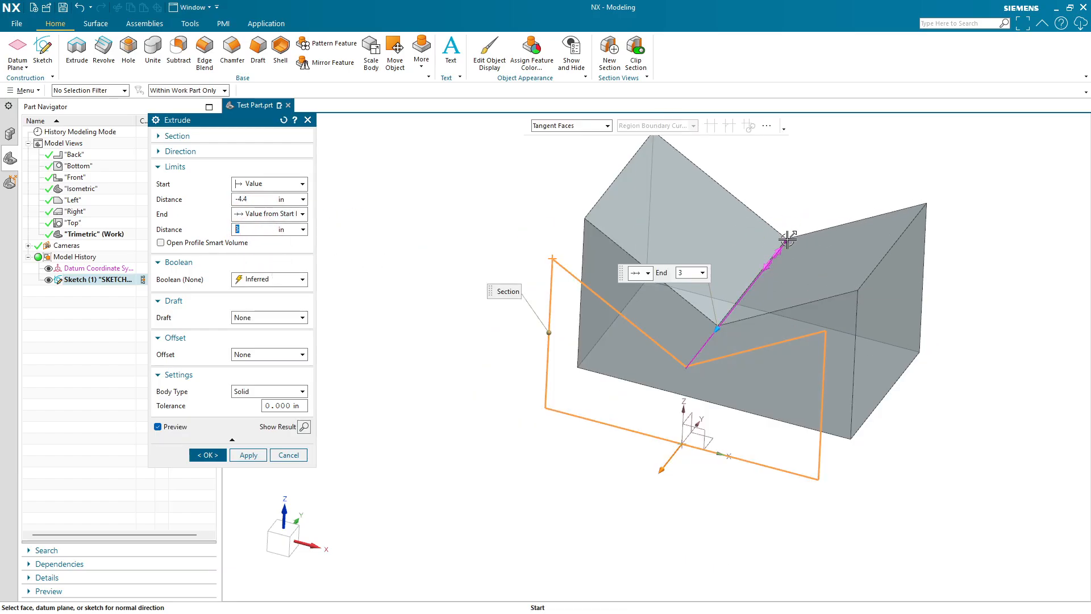
{"action": "left_click_drag", "start_coordinate": [787, 238], "coordinate": [696, 392]}
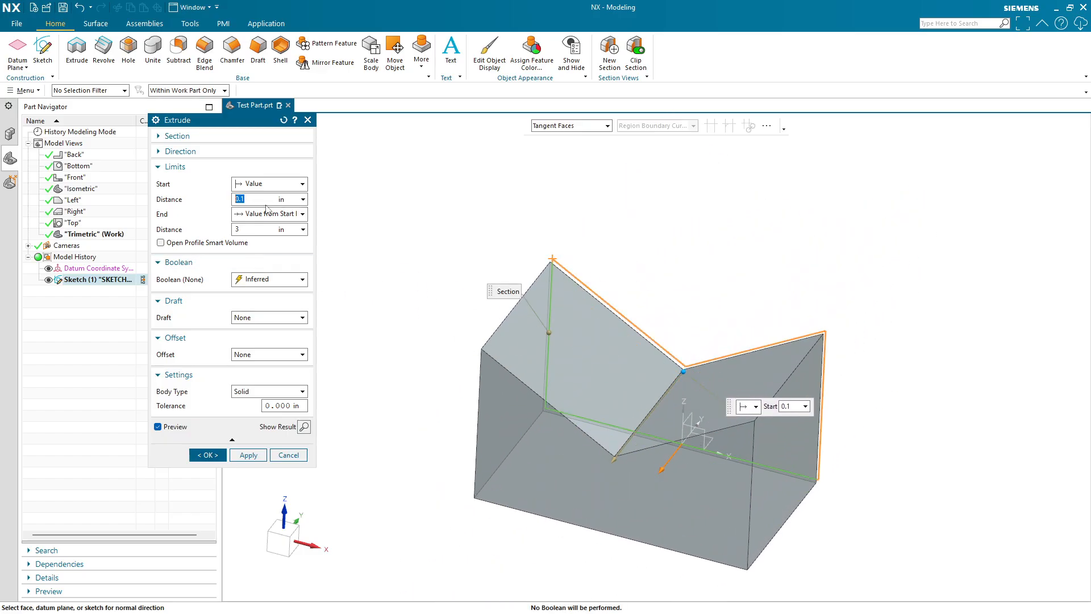
- Set the start distance to 0 in
{"action": "left_click", "coordinate": [267, 214]}
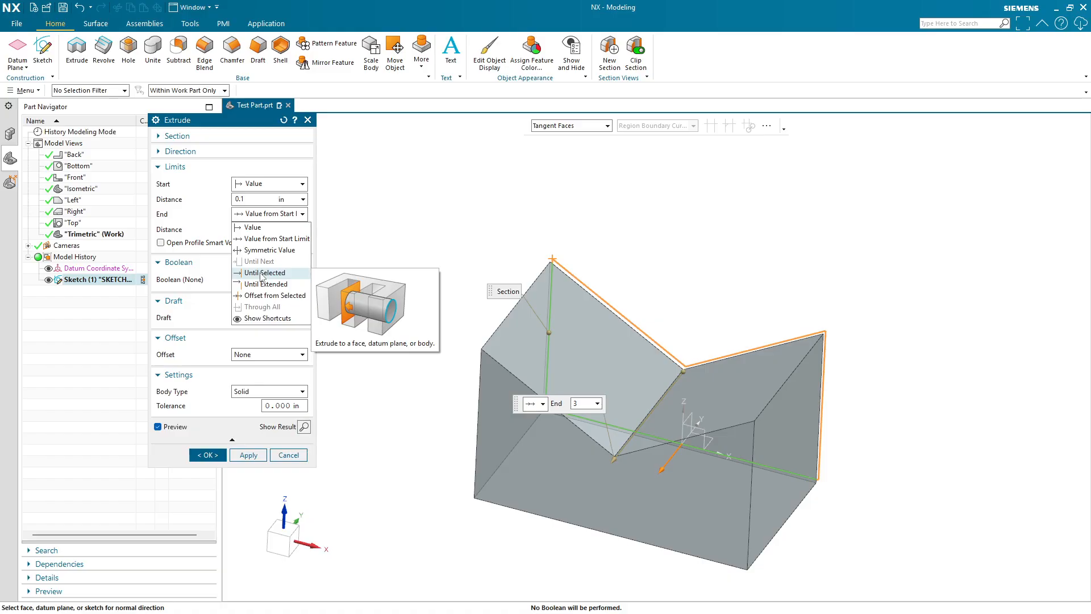
{"action": "left_click", "coordinate": [262, 214]}
{"action": "left_click", "coordinate": [264, 199]}
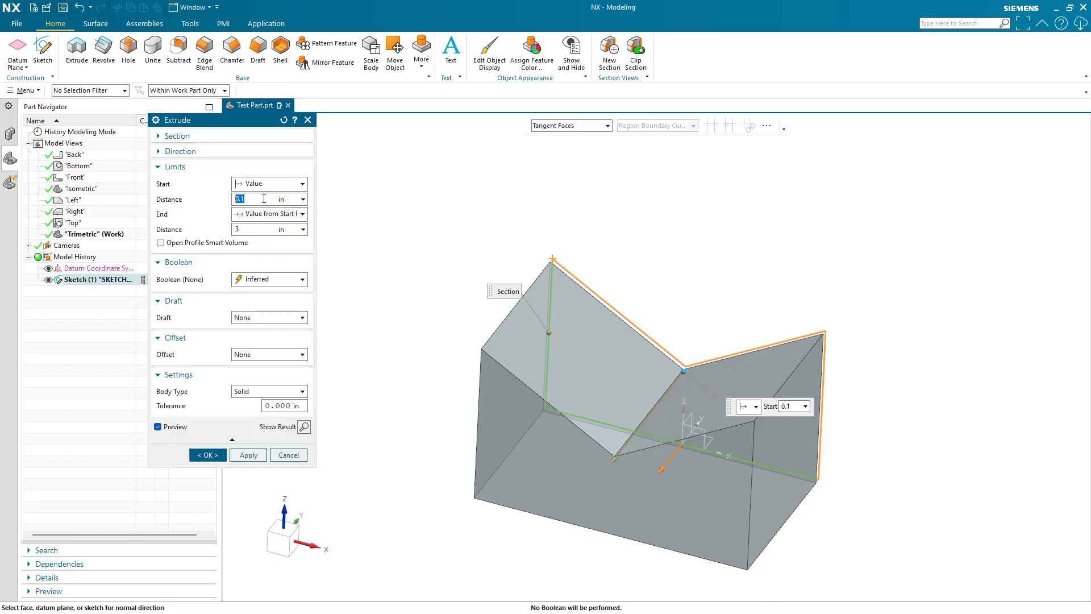
{"action": "type", "text": "0"}
{"action": "key", "text": "Return"}
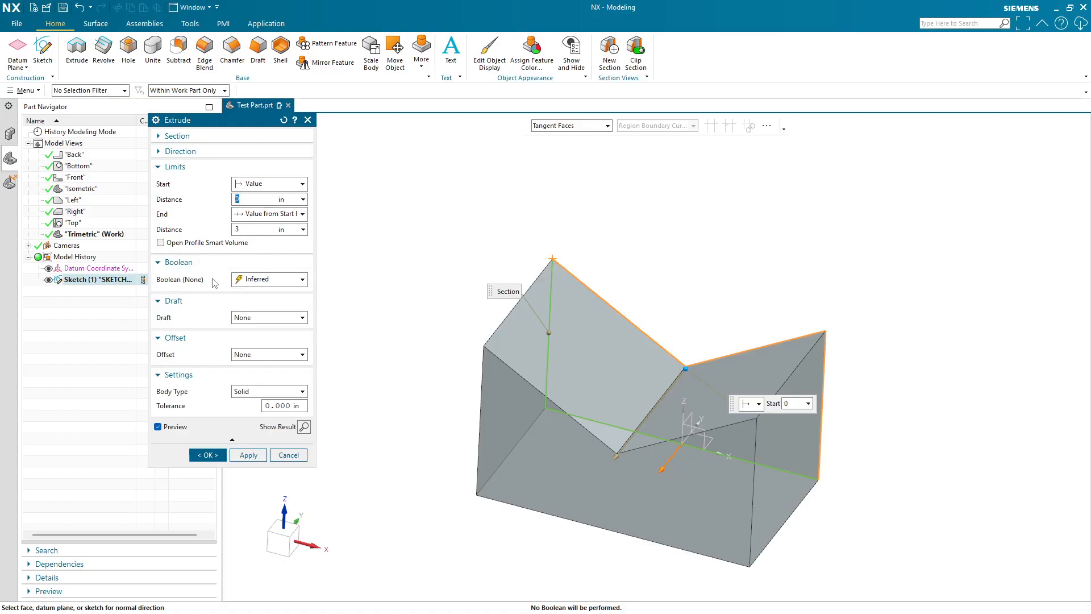
- Set the extrusion's Boolean option to None
{"action": "left_click", "coordinate": [258, 279]}
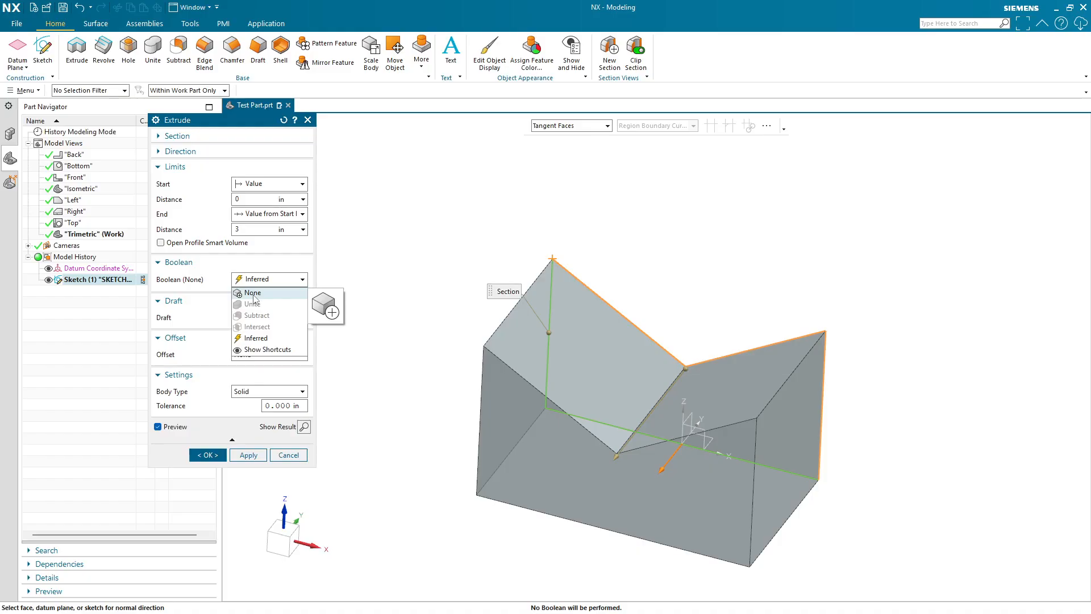
{"action": "left_click", "coordinate": [256, 339]}
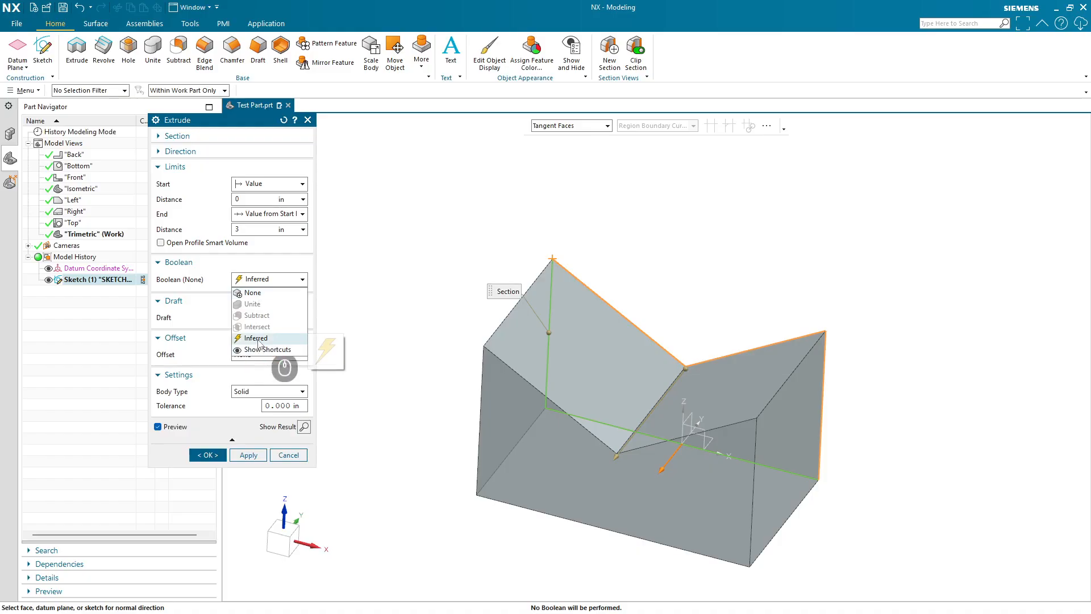
{"action": "left_click", "coordinate": [261, 281]}
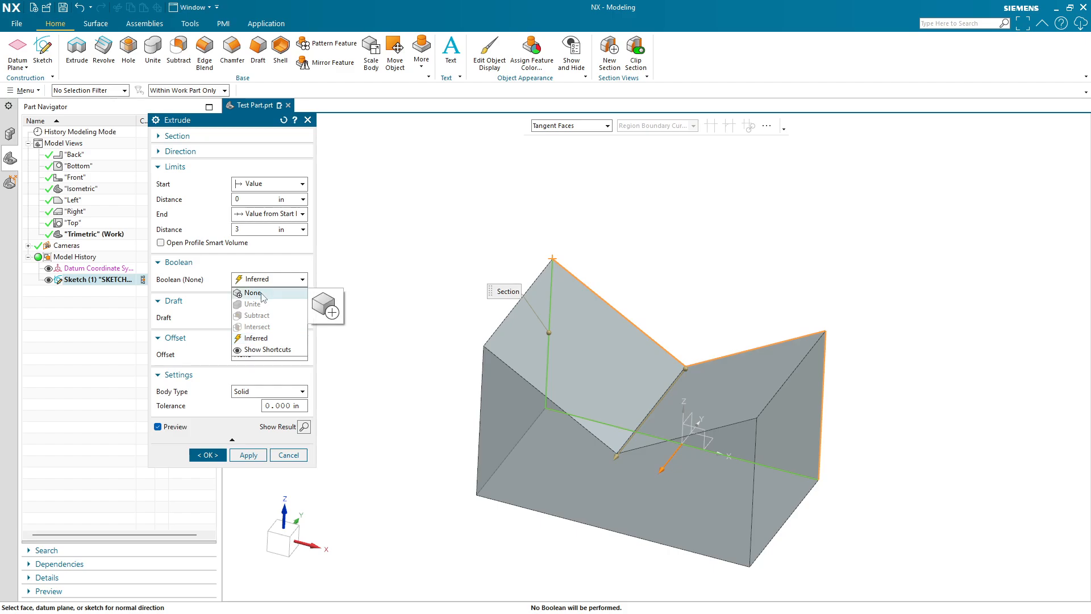
{"action": "left_click", "coordinate": [254, 294]}
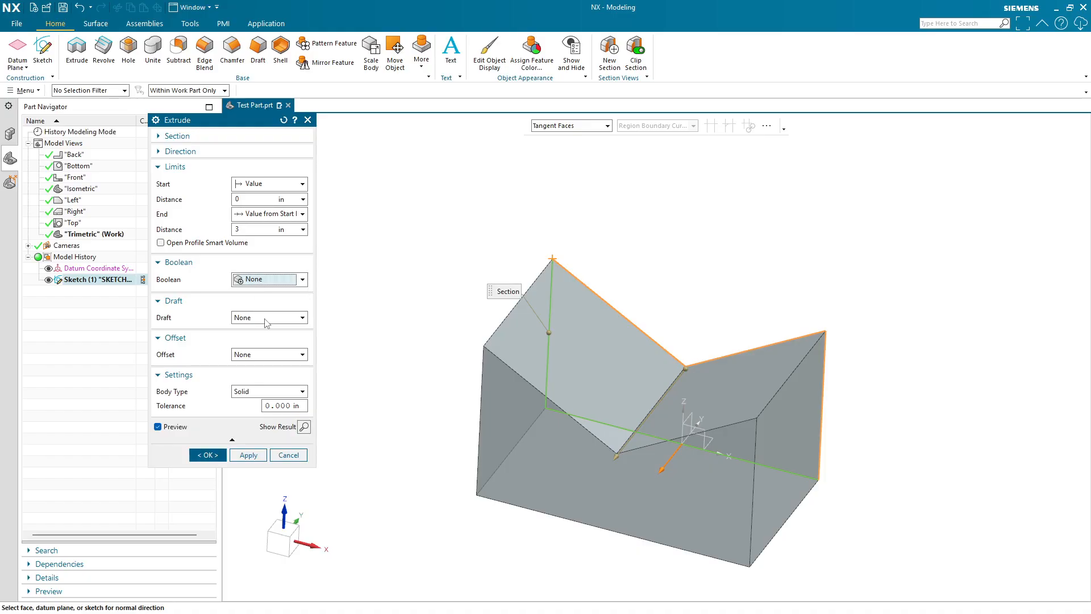
- Set the extrusion's draft to From Start Limit and drag the draft angle to about 2°
{"action": "left_click", "coordinate": [243, 325]}
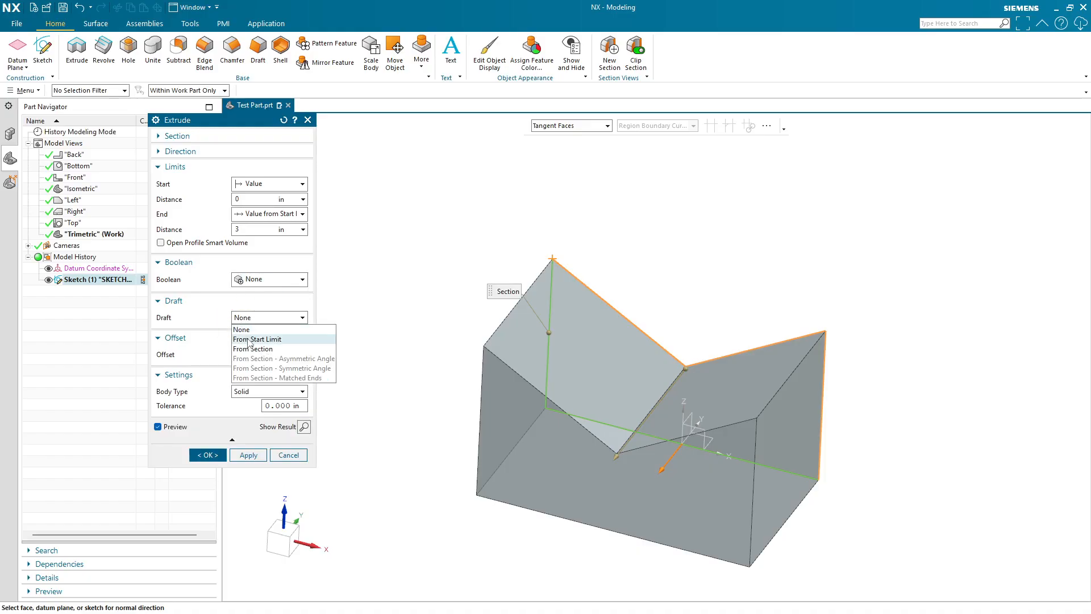
{"action": "left_click", "coordinate": [257, 339]}
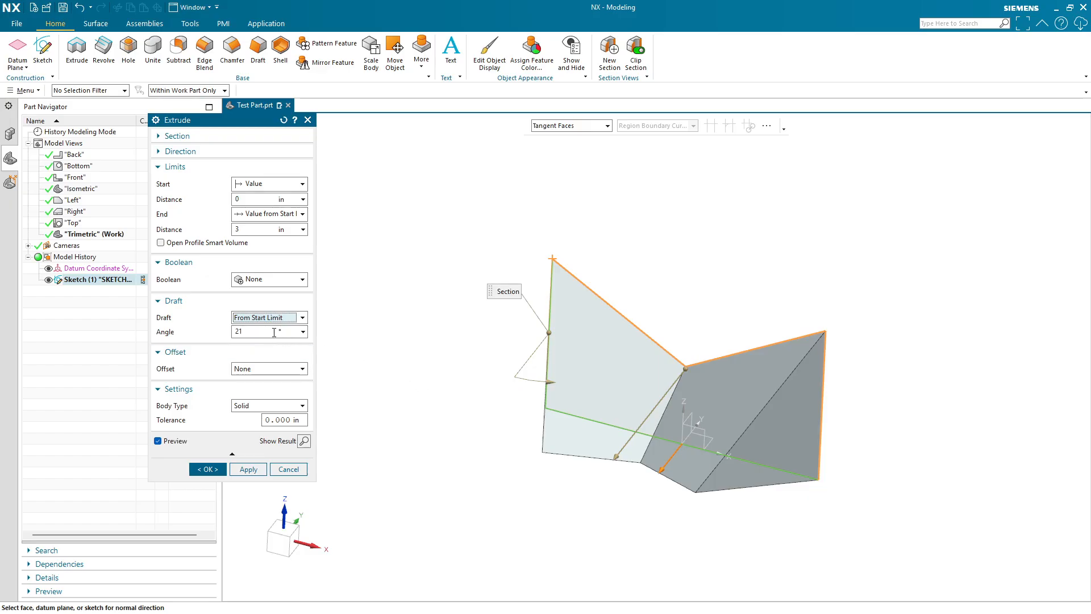
{"action": "left_click", "coordinate": [274, 332]}
{"action": "left_click_drag", "start_coordinate": [548, 385], "coordinate": [521, 380]}
{"action": "left_click", "coordinate": [278, 544]}
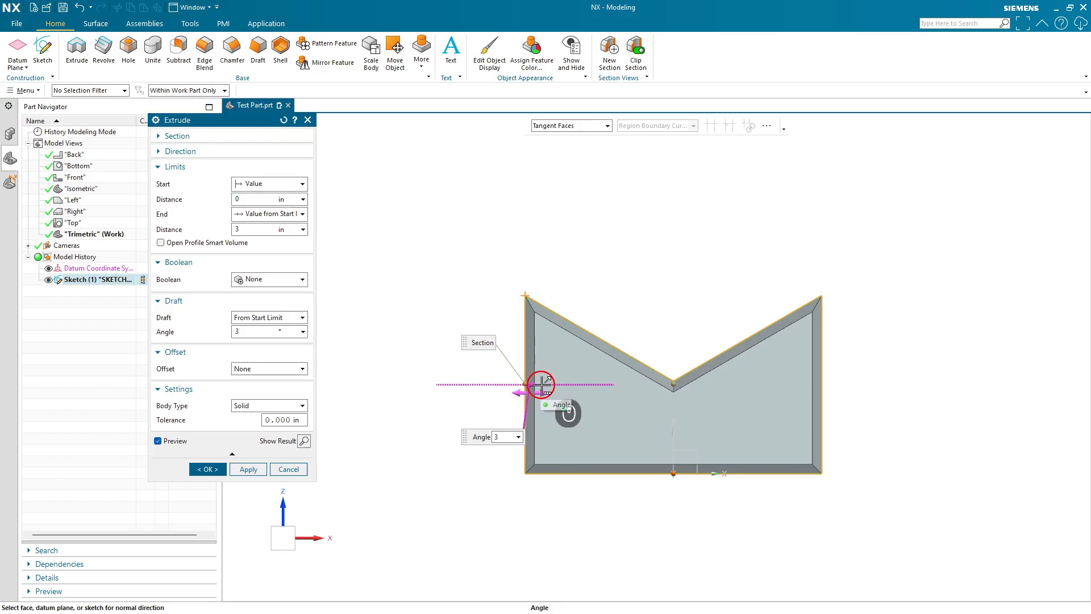
{"action": "left_click_drag", "start_coordinate": [541, 386], "coordinate": [530, 385]}
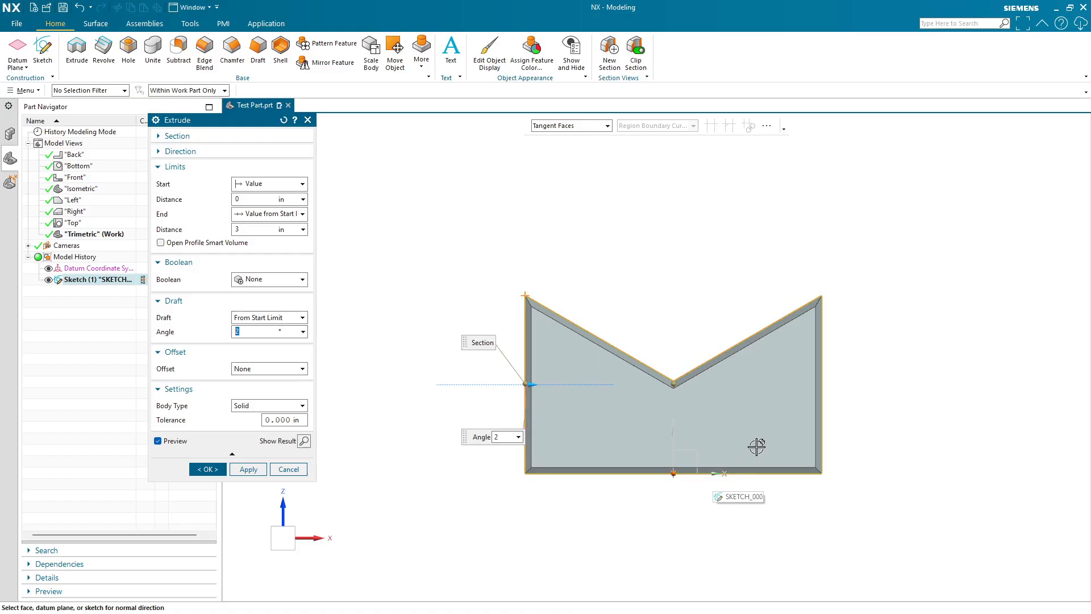
- Set the extrusion's draft back to None
{"action": "left_click", "coordinate": [250, 318]}
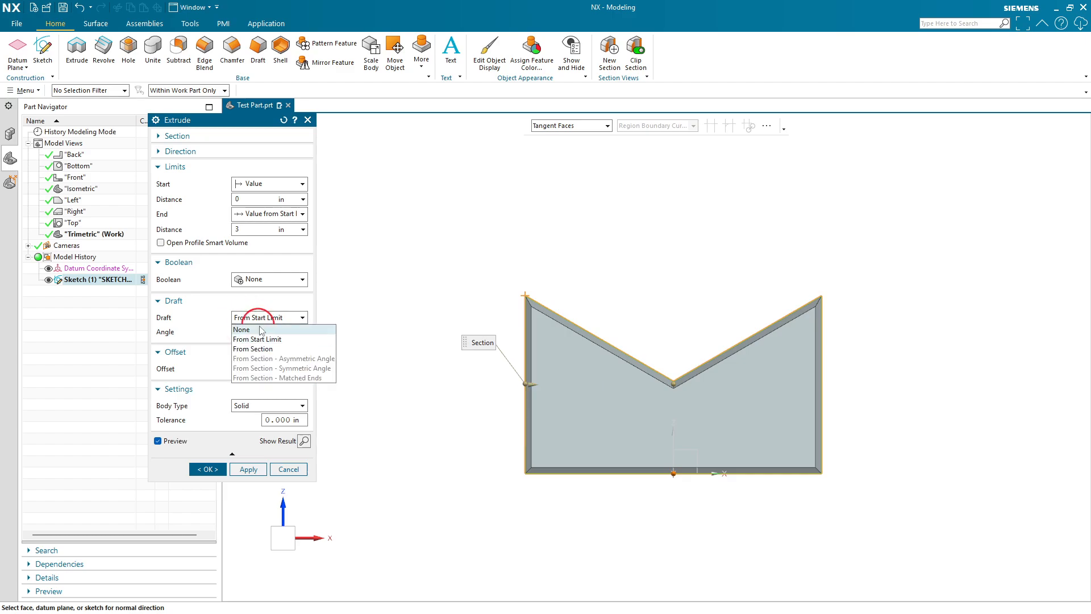
{"action": "left_click", "coordinate": [262, 331]}
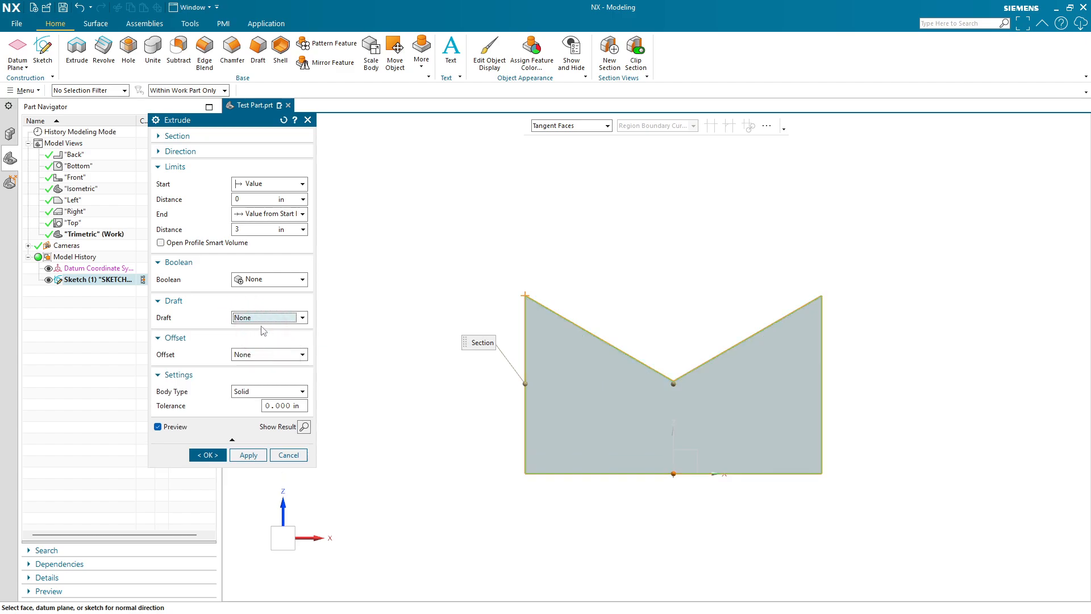
- Apply a Single-Sided offset and drag its end handle to about 0.6 in
{"action": "left_click", "coordinate": [262, 356]}
{"action": "left_click", "coordinate": [253, 375]}
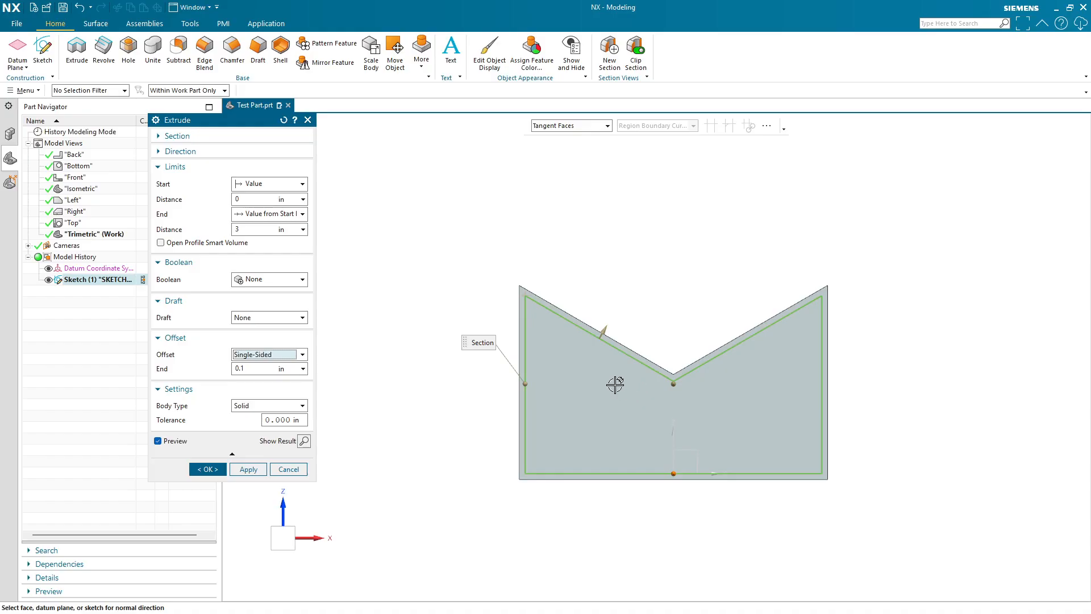
{"action": "middle_click_drag", "start_coordinate": [610, 398], "coordinate": [591, 432]}
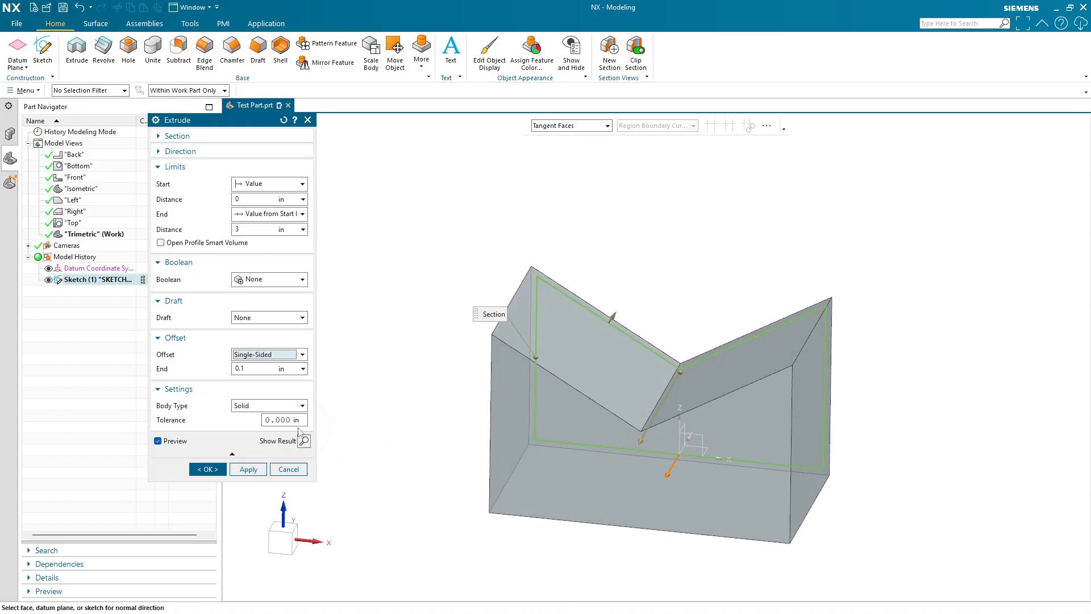
{"action": "left_click_drag", "start_coordinate": [613, 313], "coordinate": [653, 319]}
{"action": "left_click", "coordinate": [284, 545]}
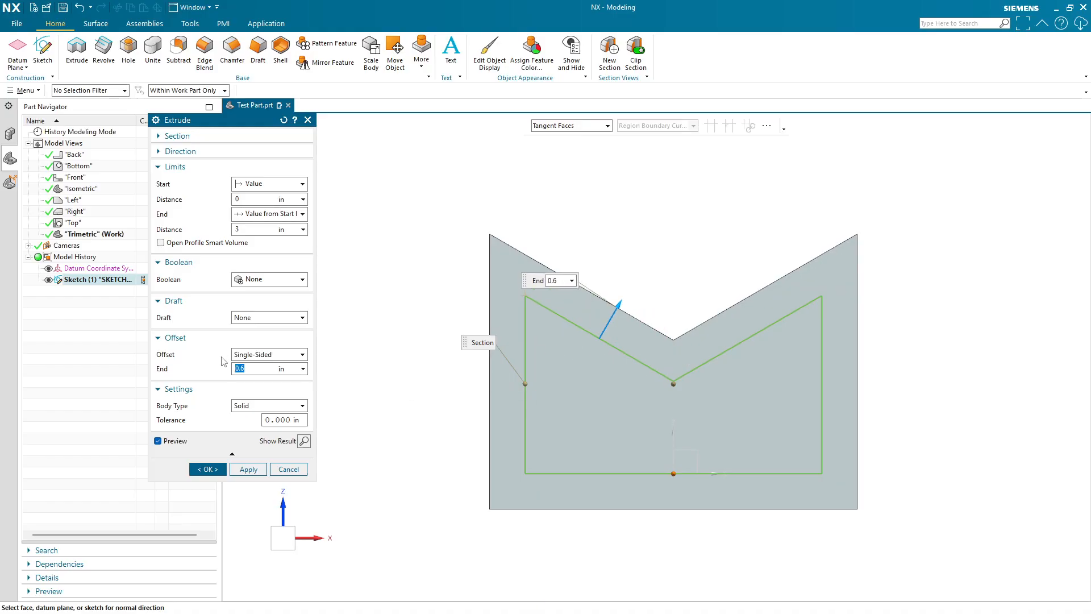
- Set the extrusion's offset back to None
{"action": "left_click", "coordinate": [253, 355]}
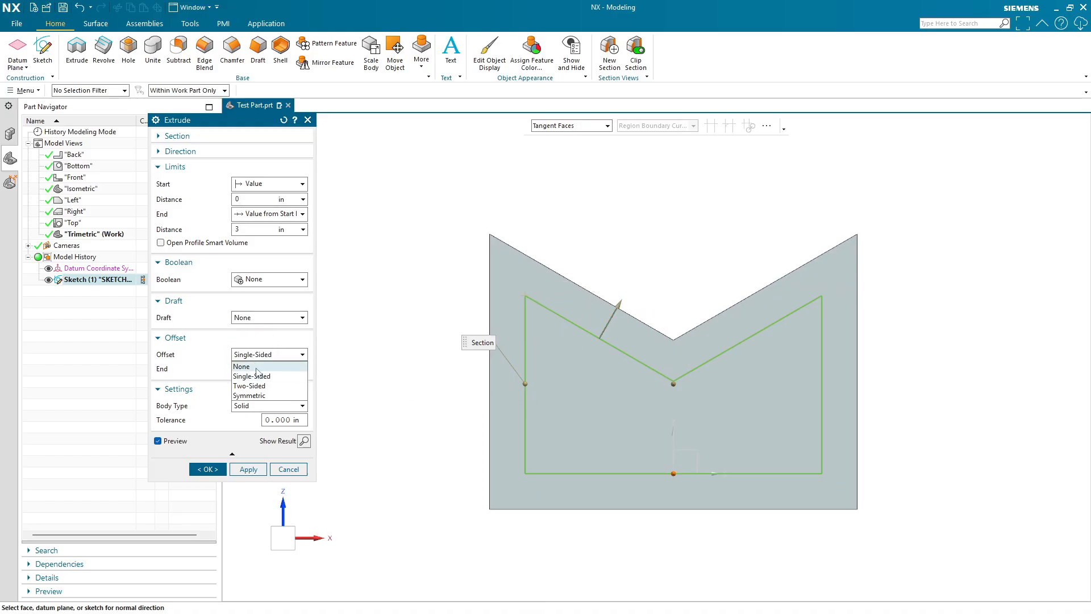
{"action": "left_click", "coordinate": [257, 363]}
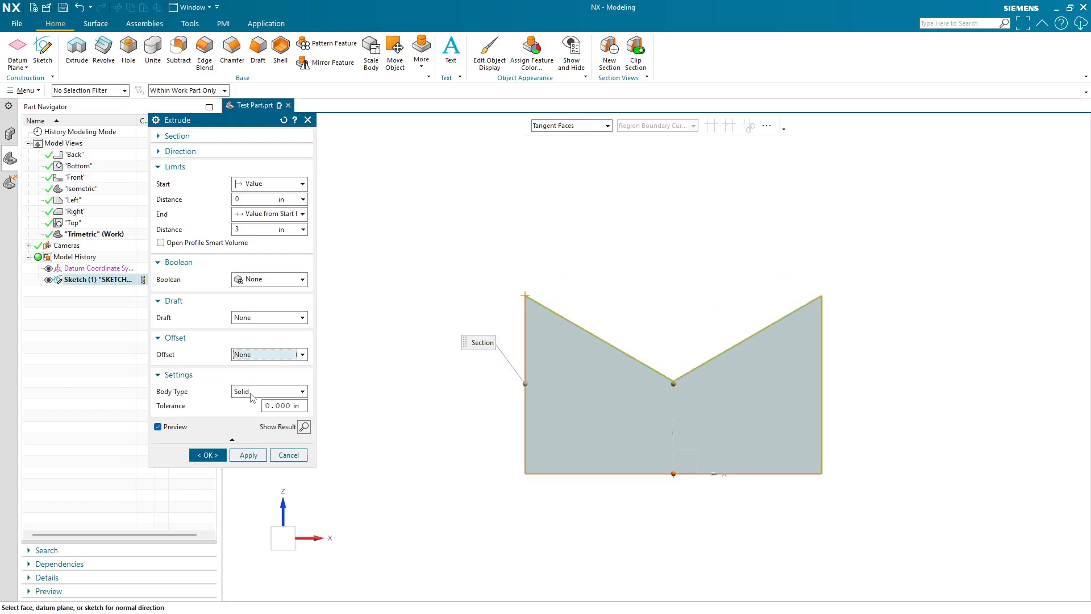
- Change the extrusion's body type to Sheet
{"action": "middle_click_drag", "start_coordinate": [483, 351], "coordinate": [441, 385]}
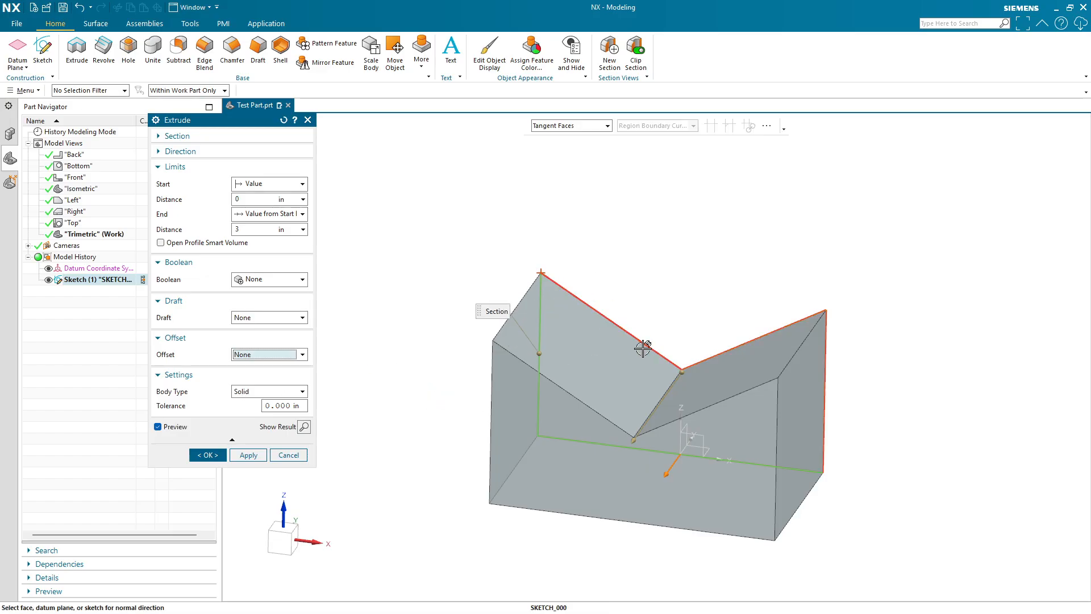
{"action": "left_click", "coordinate": [267, 392]}
{"action": "left_click", "coordinate": [256, 415]}
{"action": "middle_click_drag", "start_coordinate": [479, 399], "coordinate": [351, 425]}
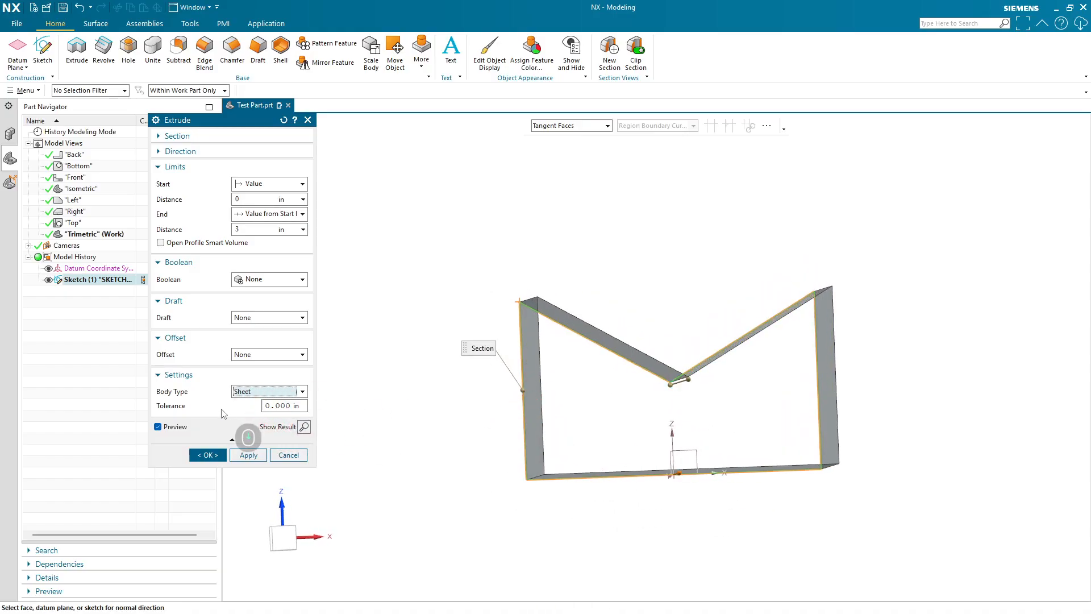
{"action": "scroll", "coordinate": [696, 378], "scroll_direction": "down", "scroll_amount": 5}
{"action": "scroll", "coordinate": [706, 404], "scroll_direction": "up", "scroll_amount": 4}
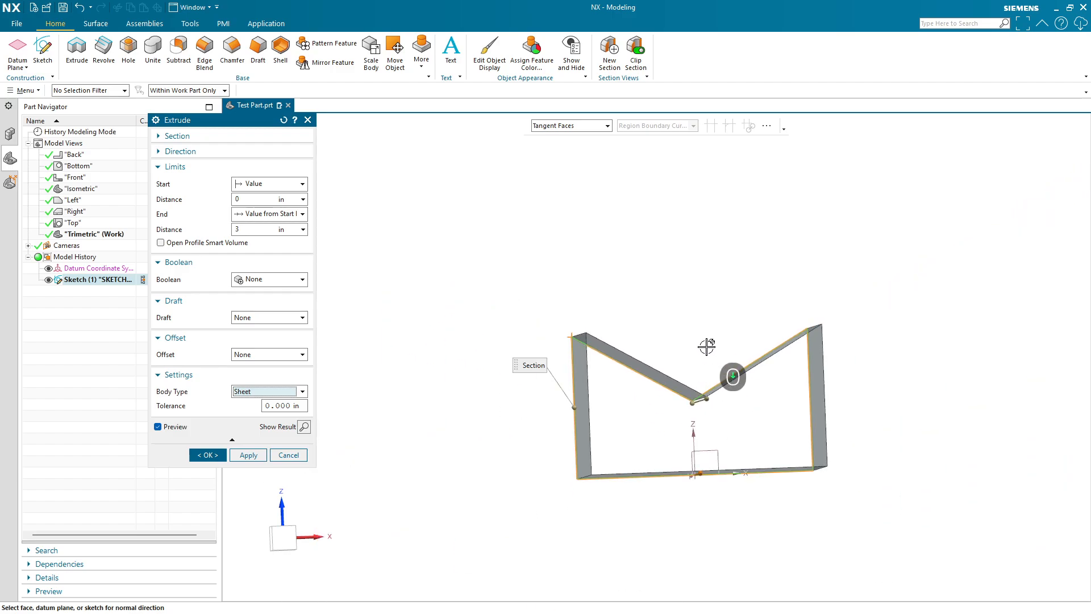
{"action": "middle_click_drag", "start_coordinate": [704, 307], "coordinate": [675, 386]}
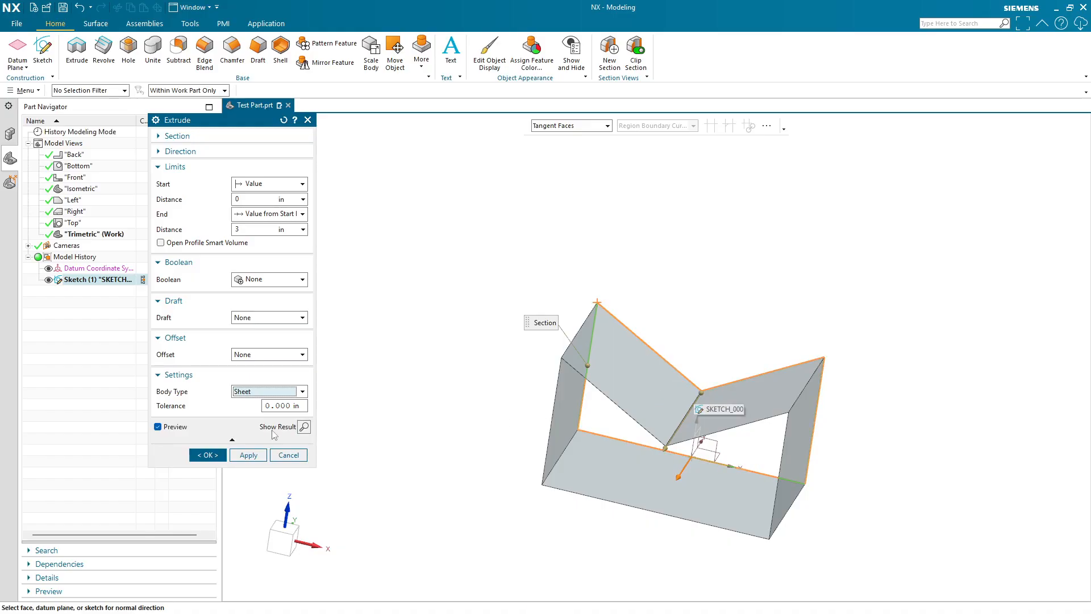
- Set the body type back to Solid and finish the extrusion
{"action": "left_click", "coordinate": [253, 391]}
{"action": "left_click", "coordinate": [252, 401]}
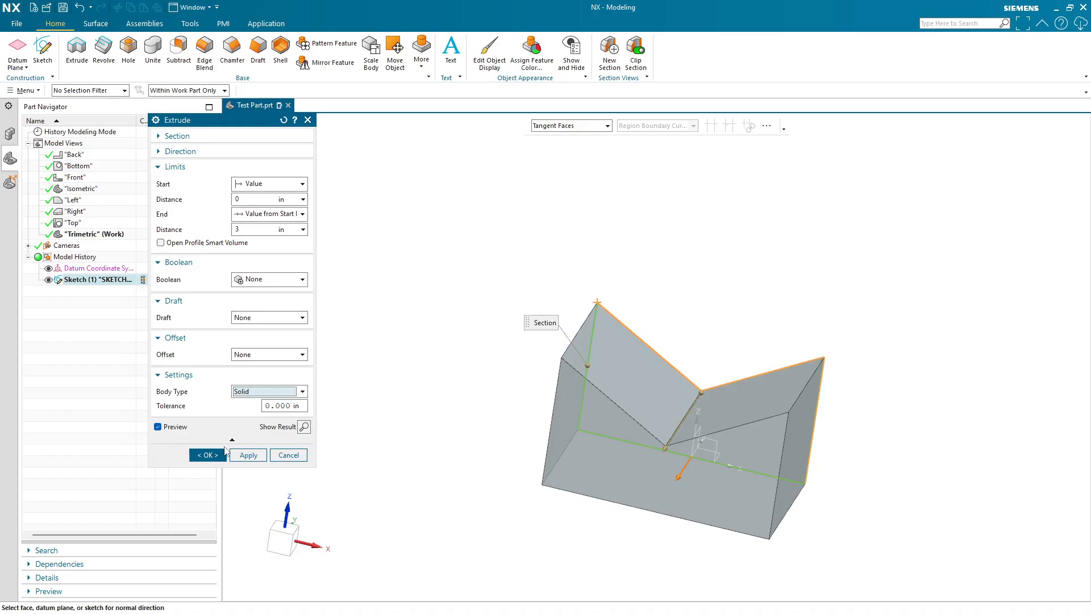
{"action": "left_click", "coordinate": [208, 455]}
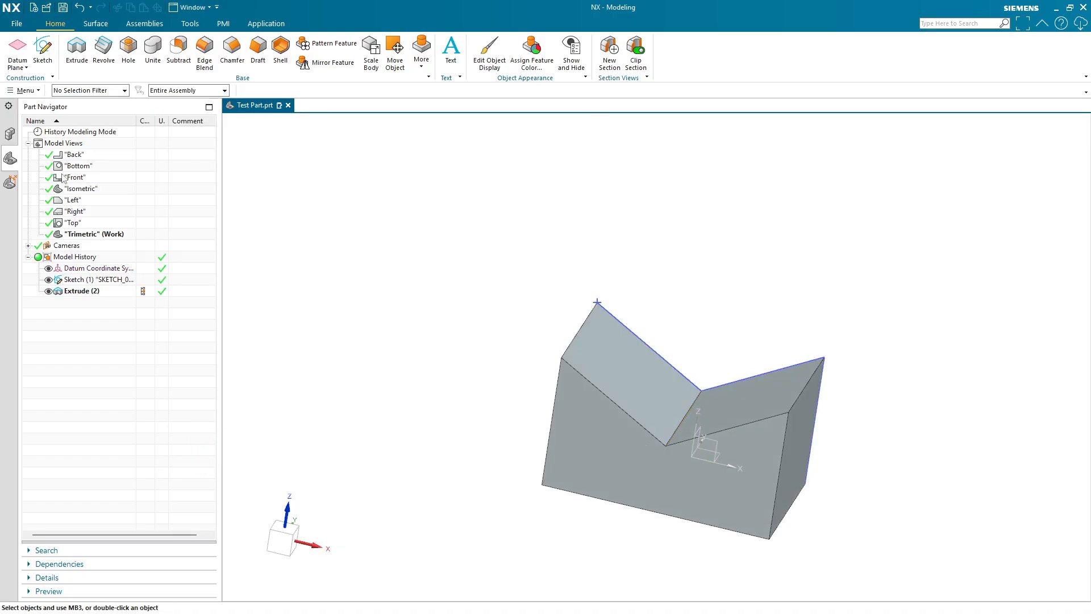
- Collapse the Model Views node in the part history tree
{"action": "left_click", "coordinate": [28, 143]}
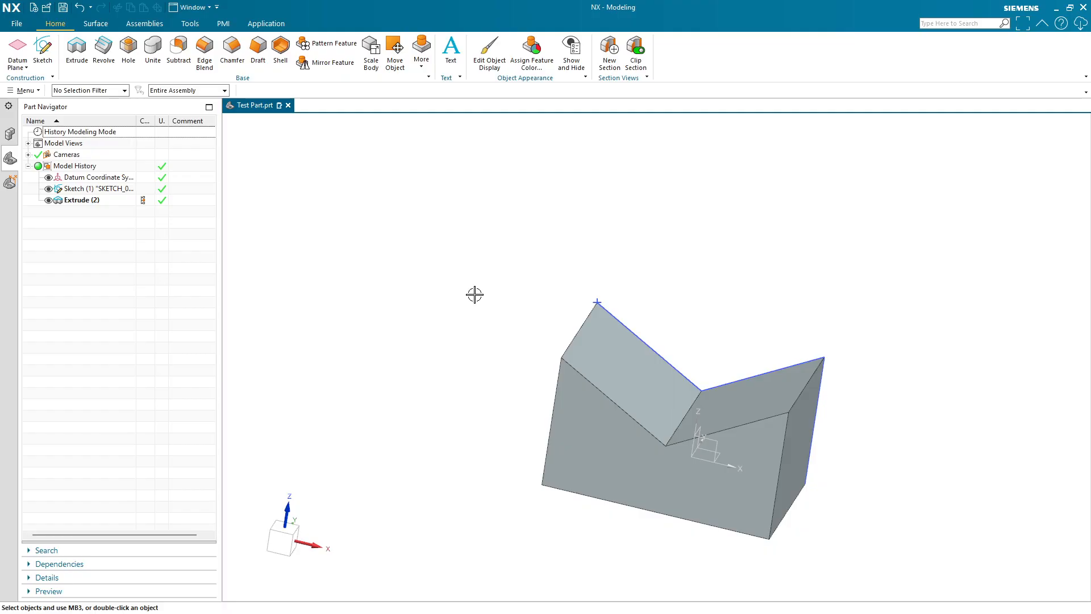
{"action": "key", "text": "End"}
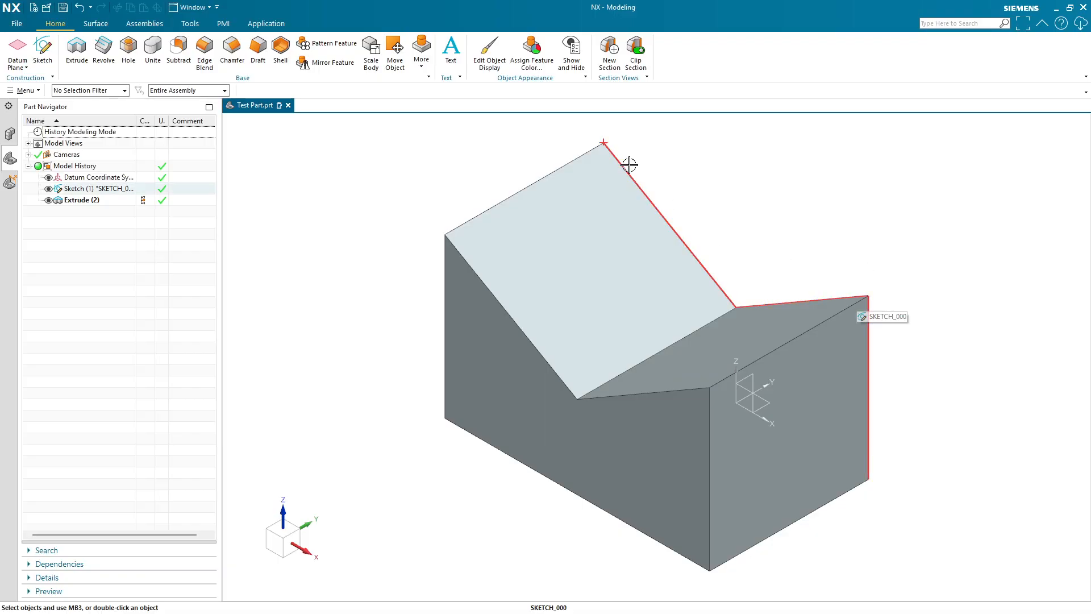
{"action": "middle_click_drag", "start_coordinate": [909, 298], "coordinate": [870, 295]}
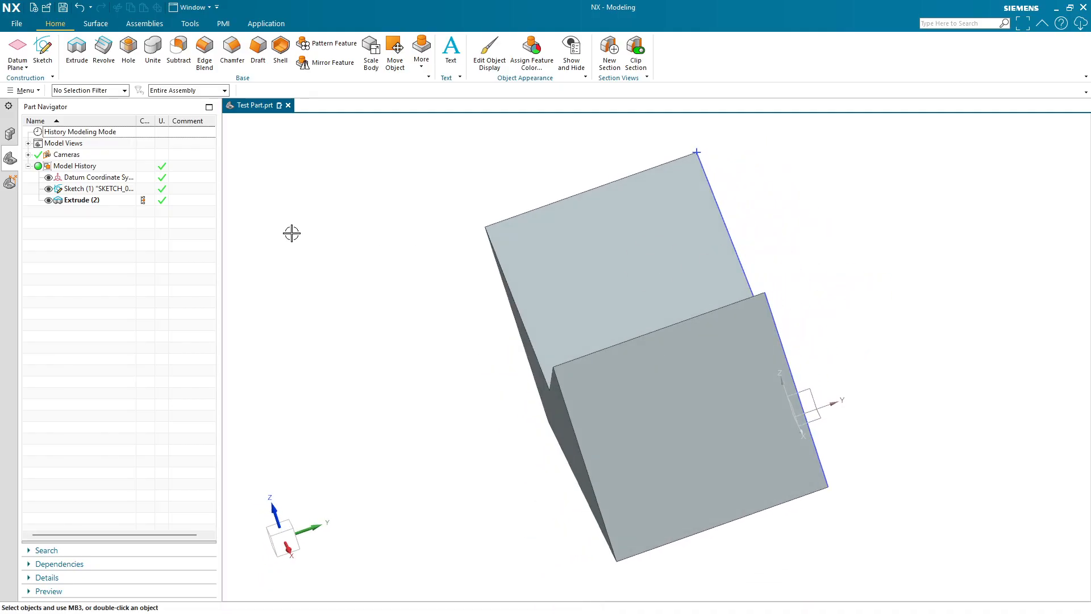
- Hide the sketch and the datum coordinate system, leaving only the extruded body visible
{"action": "left_click", "coordinate": [49, 189]}
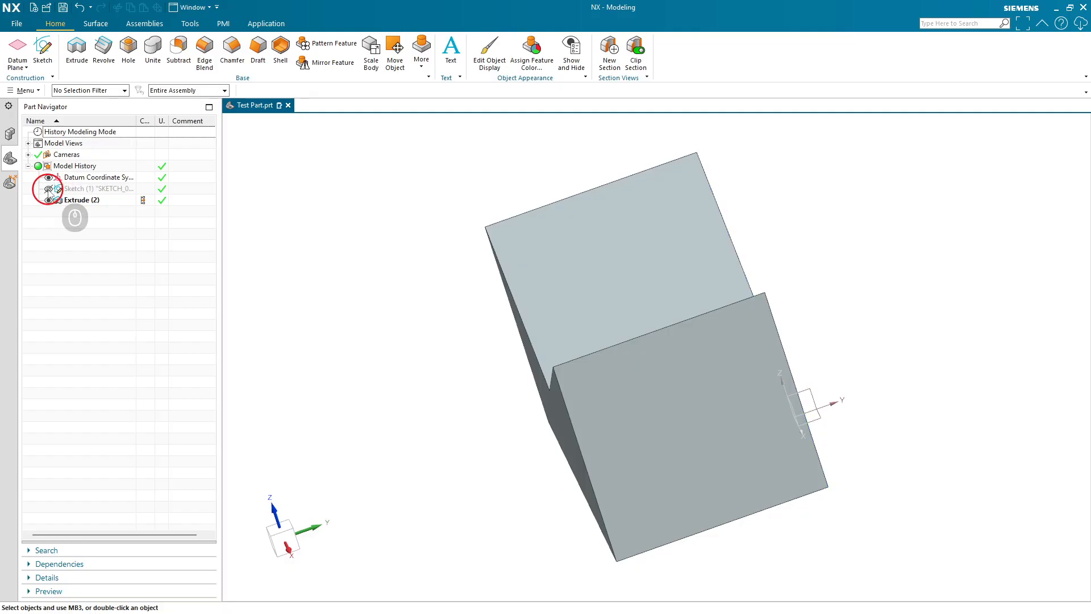
{"action": "mouse_move", "coordinate": [870, 277]}
{"action": "middle_mouse_down"}
{"action": "mouse_move", "coordinate": [809, 282]}
{"action": "mouse_move", "coordinate": [814, 298]}
{"action": "mouse_move", "coordinate": [870, 300]}
{"action": "middle_mouse_up"}
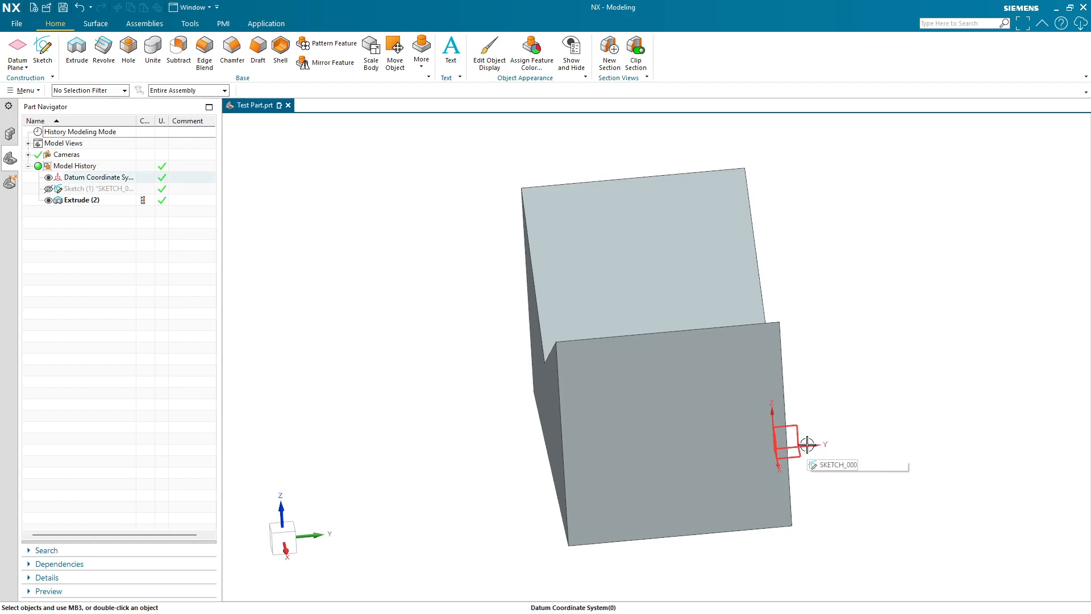
{"action": "left_click", "coordinate": [49, 177]}
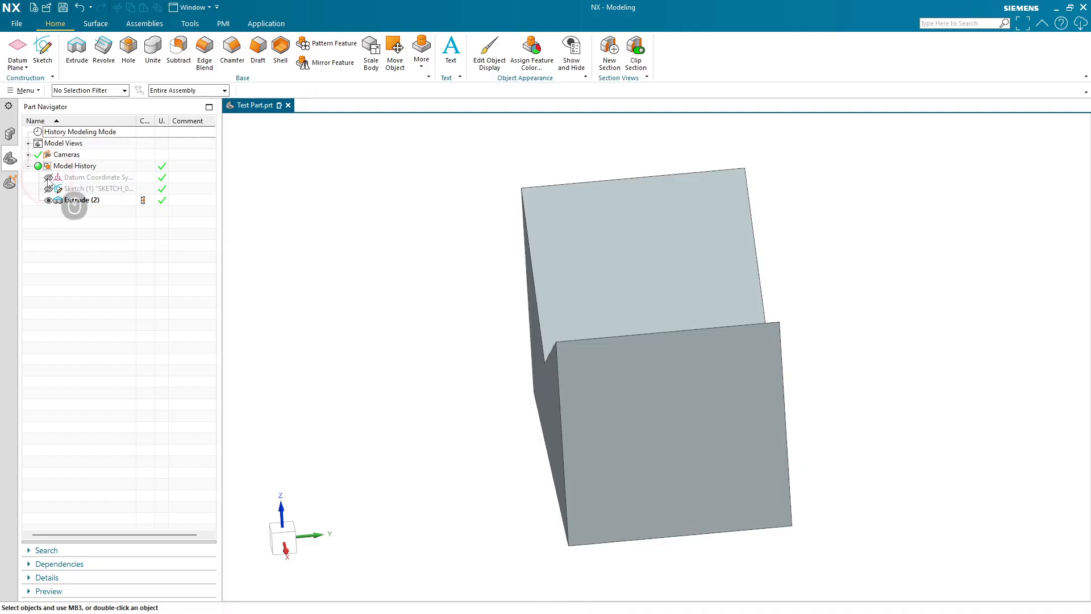
{"action": "left_click", "coordinate": [74, 200]}
{"action": "left_click", "coordinate": [848, 449]}
{"action": "middle_click_drag", "start_coordinate": [849, 449], "coordinate": [594, 521]}
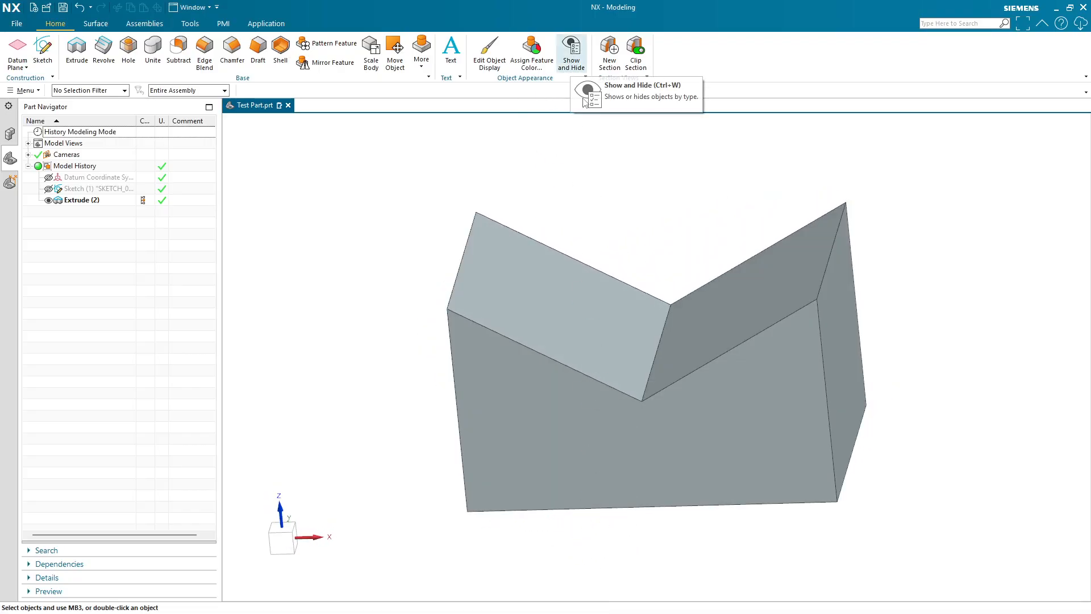
- Open the Show and Hide command by searching for "show and"
{"action": "left_click", "coordinate": [980, 21]}
{"action": "type", "text": "show and"}
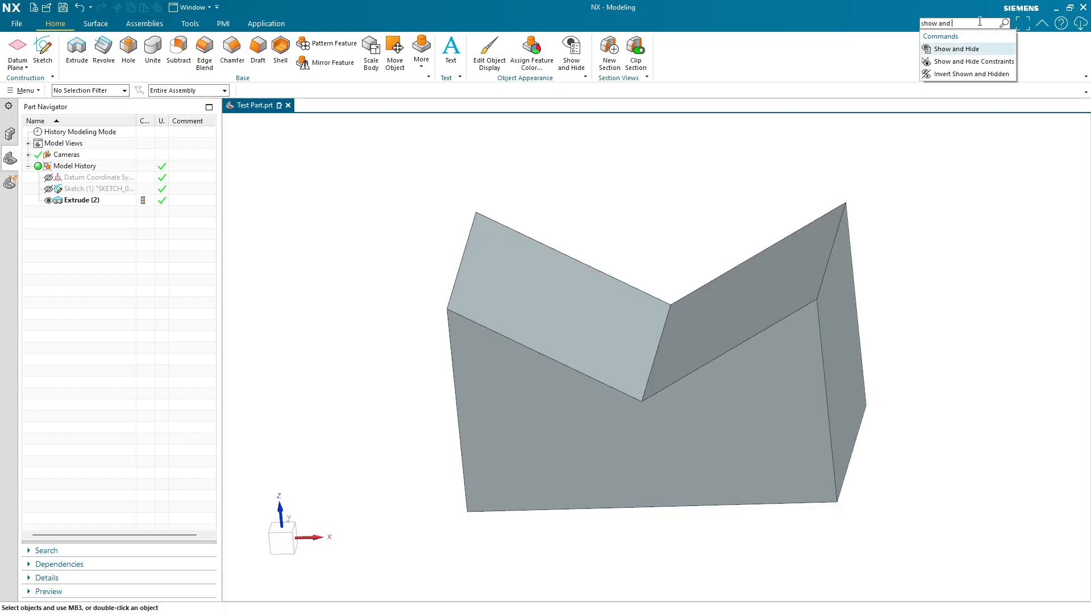
{"action": "key", "text": "Return"}
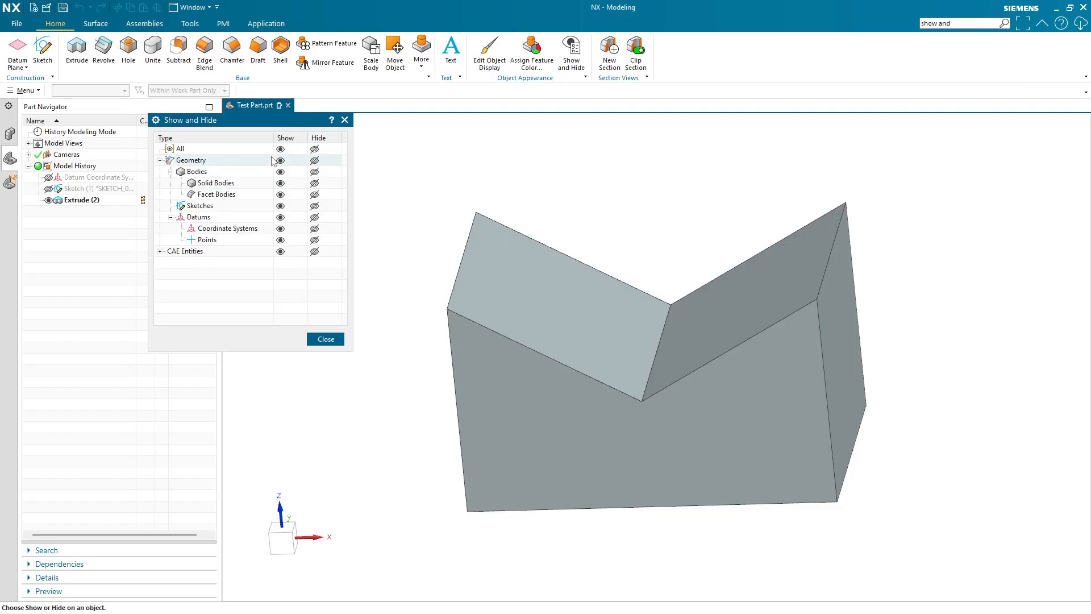
- Show and hide sketches and coordinate systems, hide points, and close Show and Hide
{"action": "left_click", "coordinate": [281, 207]}
{"action": "mouse_move", "coordinate": [658, 229]}
{"action": "middle_mouse_down"}
{"action": "mouse_move", "coordinate": [568, 297]}
{"action": "mouse_move", "coordinate": [589, 254]}
{"action": "mouse_move", "coordinate": [598, 258]}
{"action": "middle_mouse_up"}
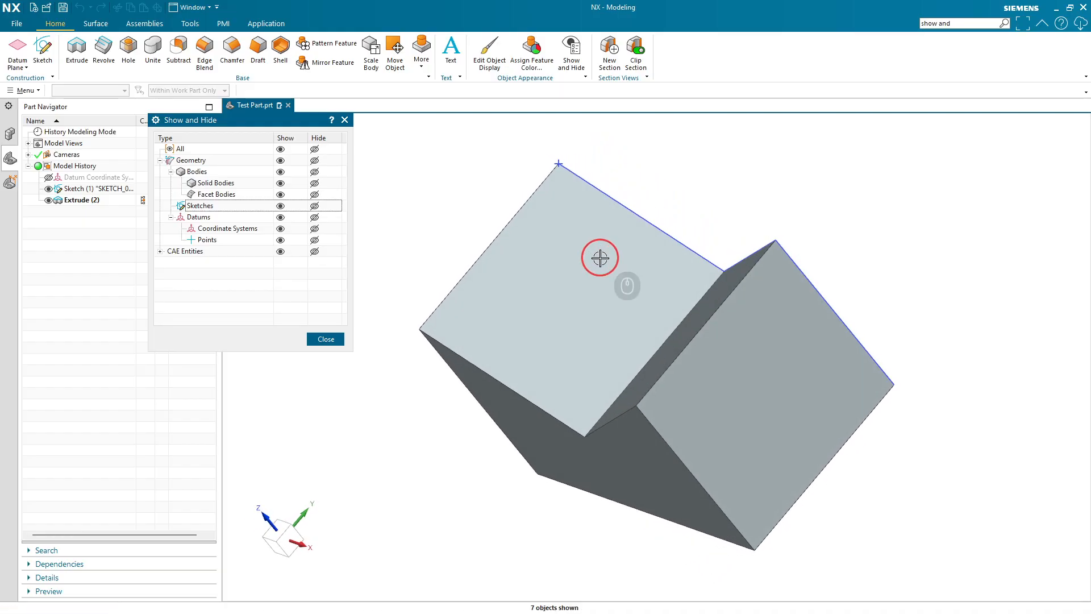
{"action": "left_click", "coordinate": [314, 206]}
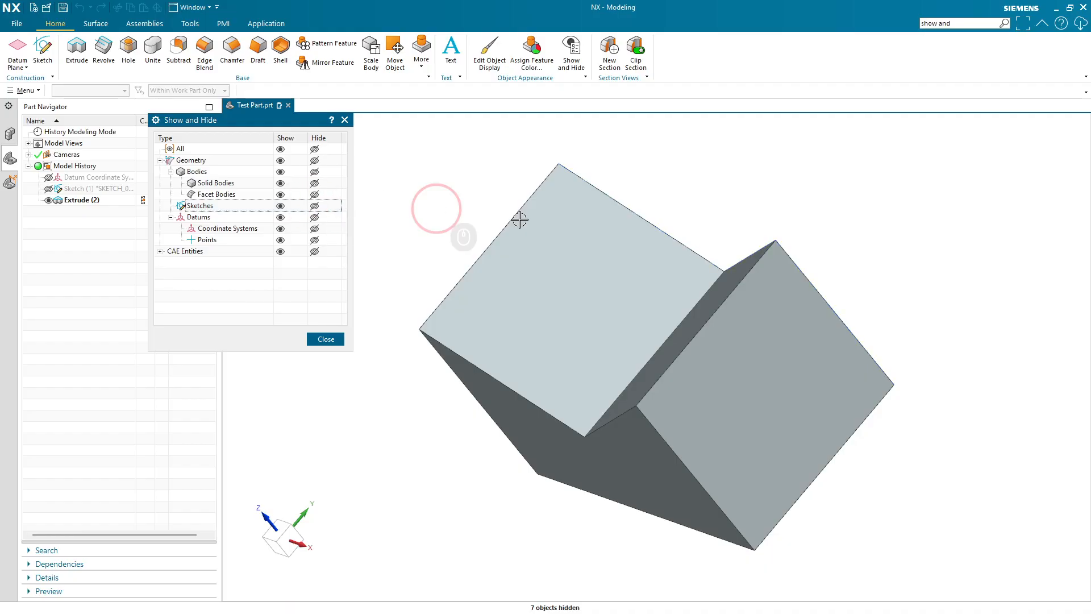
{"action": "left_click", "coordinate": [280, 228]}
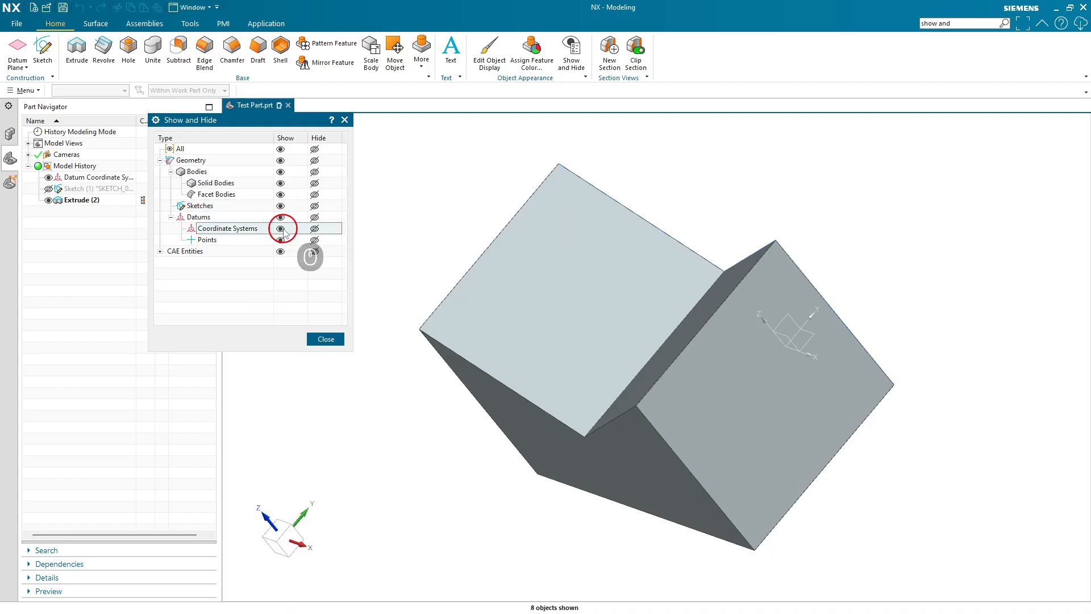
{"action": "left_click", "coordinate": [314, 229]}
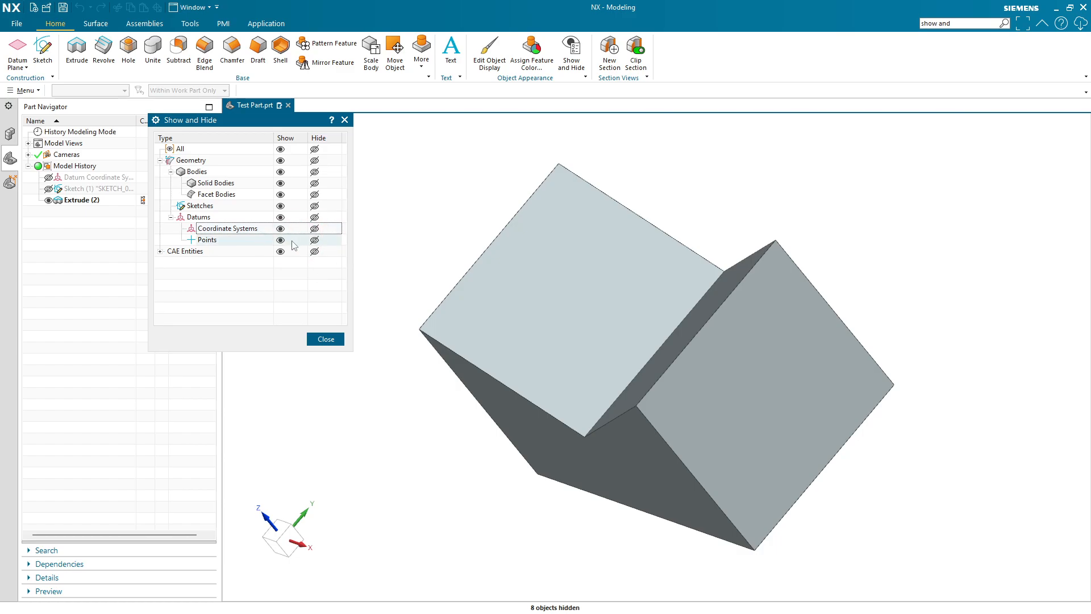
{"action": "left_click", "coordinate": [314, 240]}
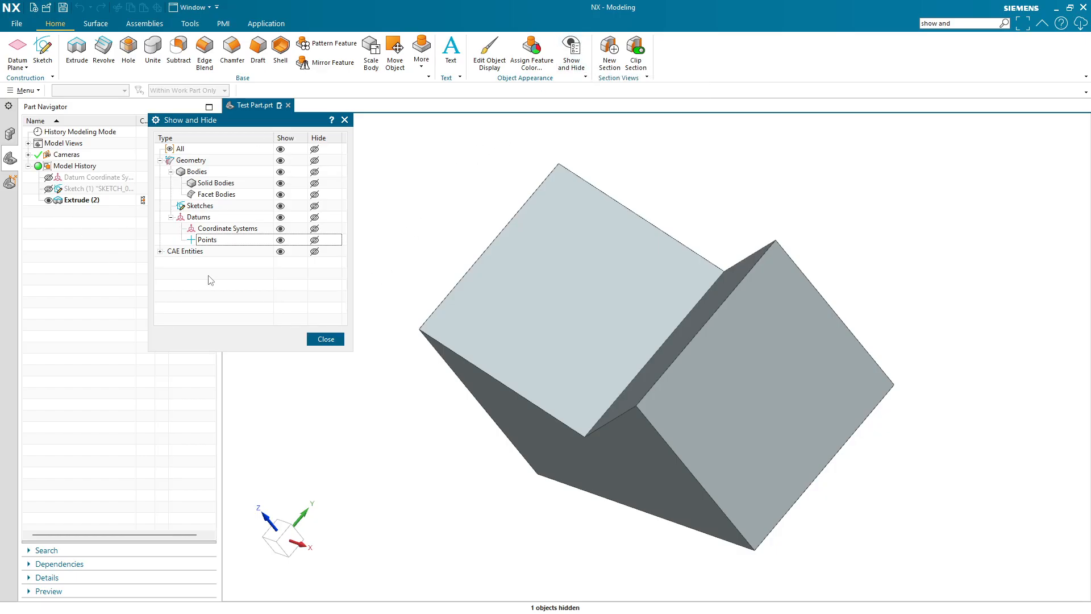
{"action": "left_click", "coordinate": [322, 340]}
{"action": "middle_click_drag", "start_coordinate": [316, 341], "coordinate": [438, 397]}
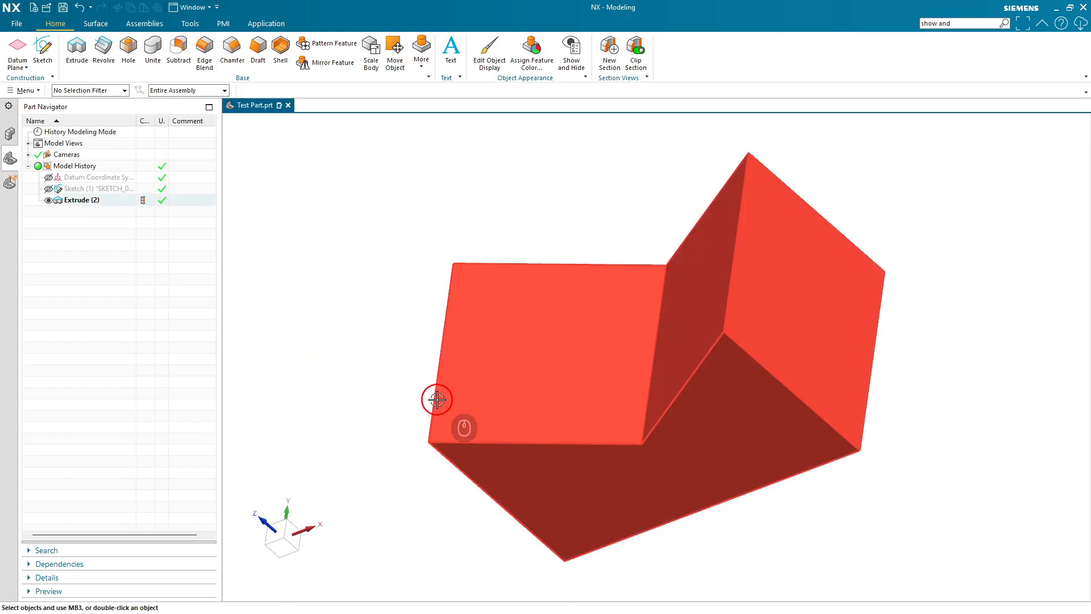
{"action": "key", "text": "Home"}
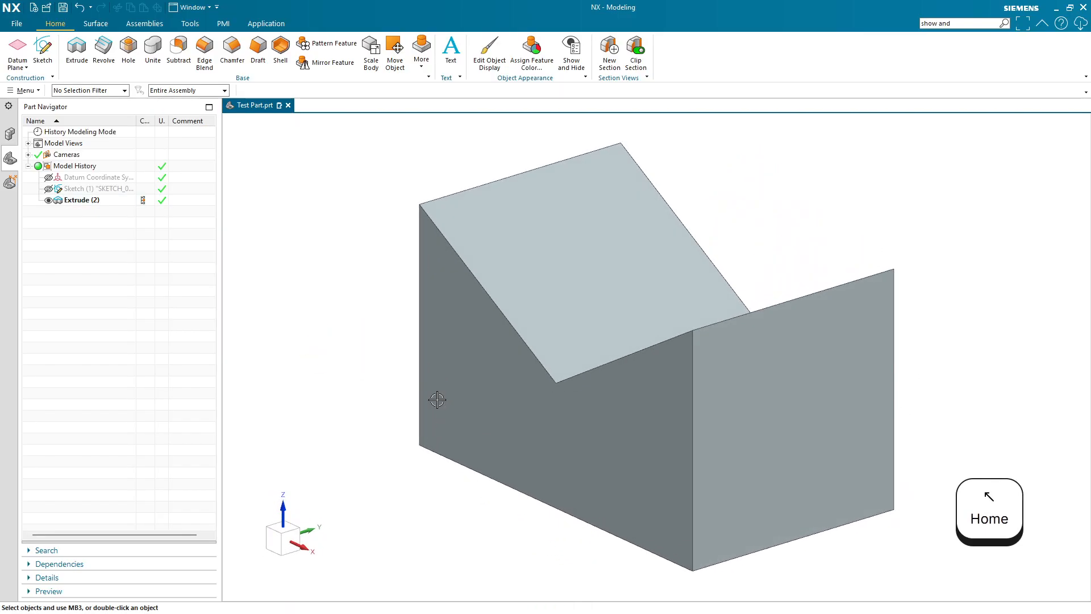
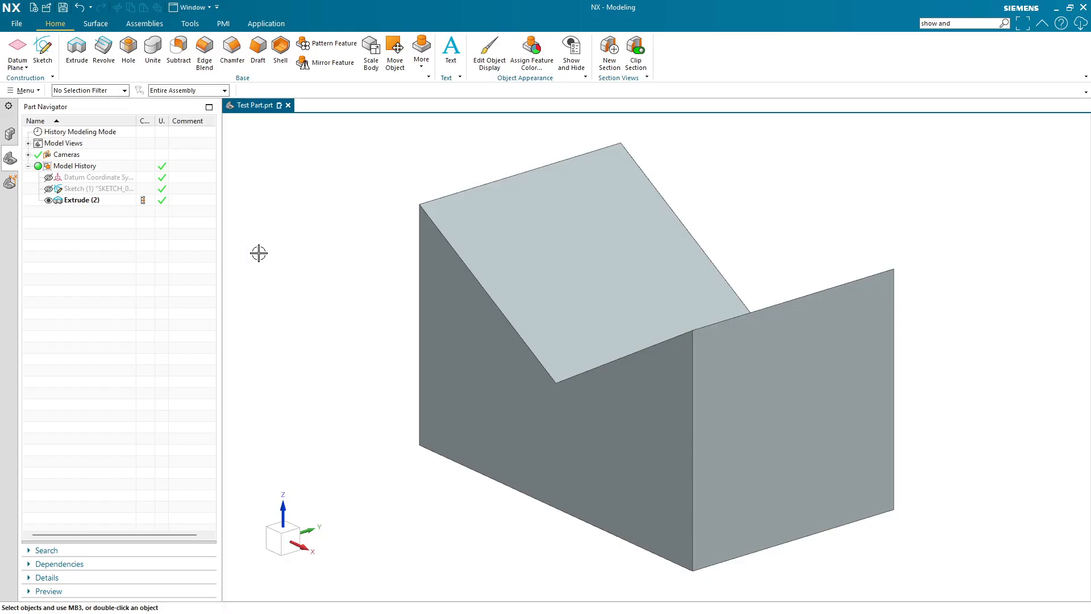
- Start a new sketch on the notched block's end face
{"action": "left_click", "coordinate": [42, 53]}
{"action": "scroll", "coordinate": [466, 221], "scroll_direction": "down", "scroll_amount": 6}
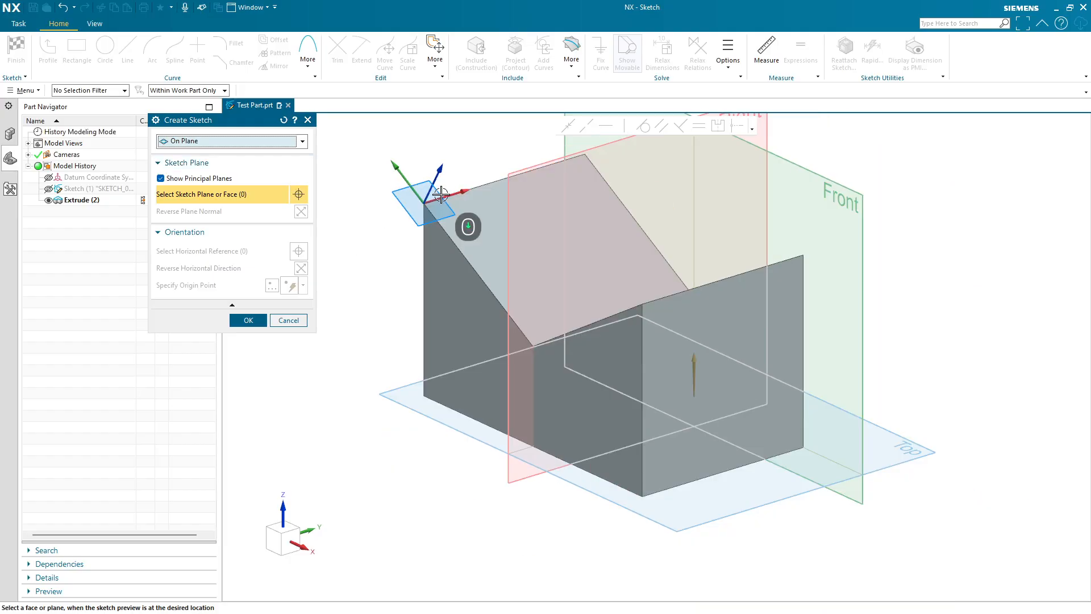
{"action": "scroll", "coordinate": [564, 210], "scroll_direction": "up", "scroll_amount": 3}
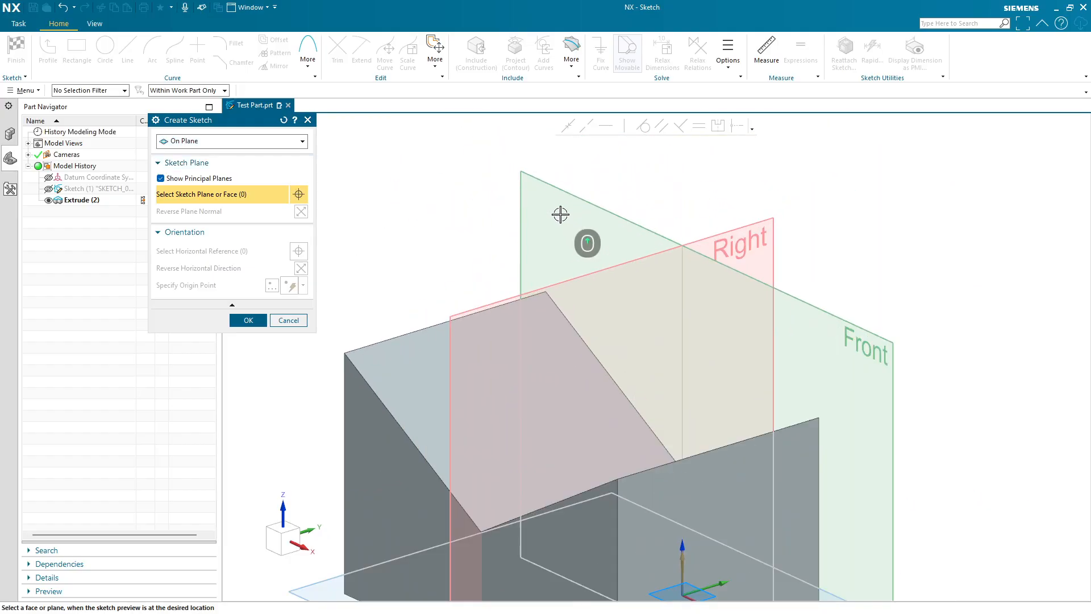
{"action": "scroll", "coordinate": [521, 254], "scroll_direction": "up", "scroll_amount": 3}
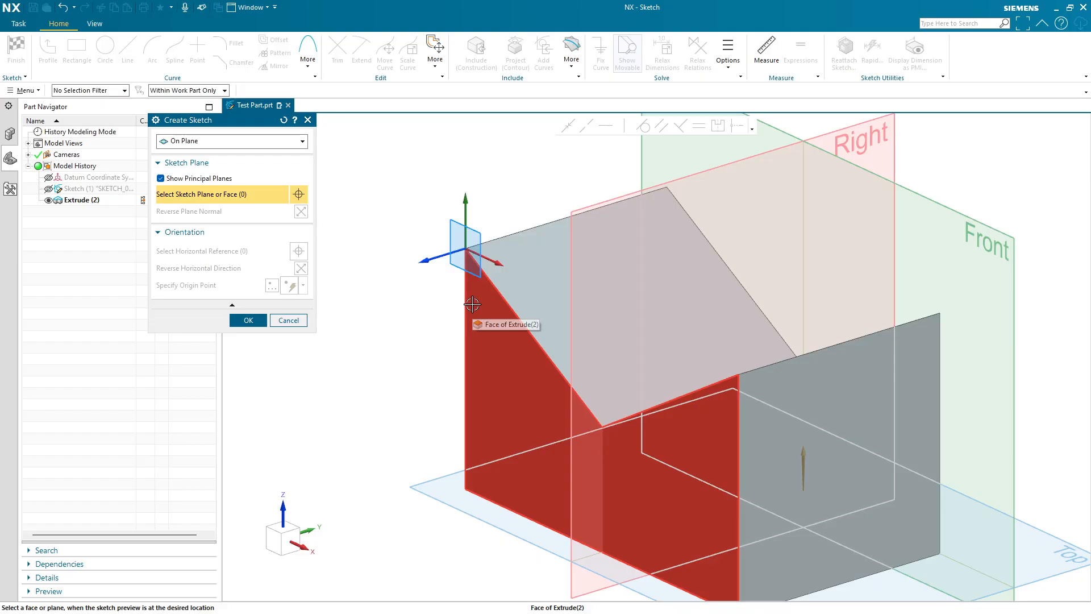
{"action": "left_click", "coordinate": [479, 309]}
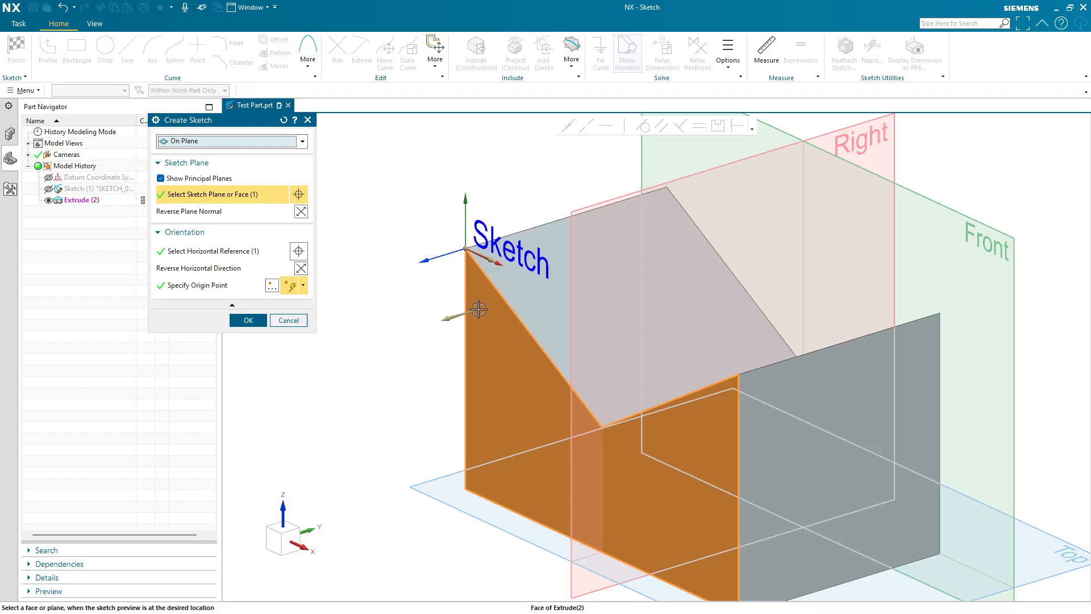
{"action": "left_click", "coordinate": [249, 320]}
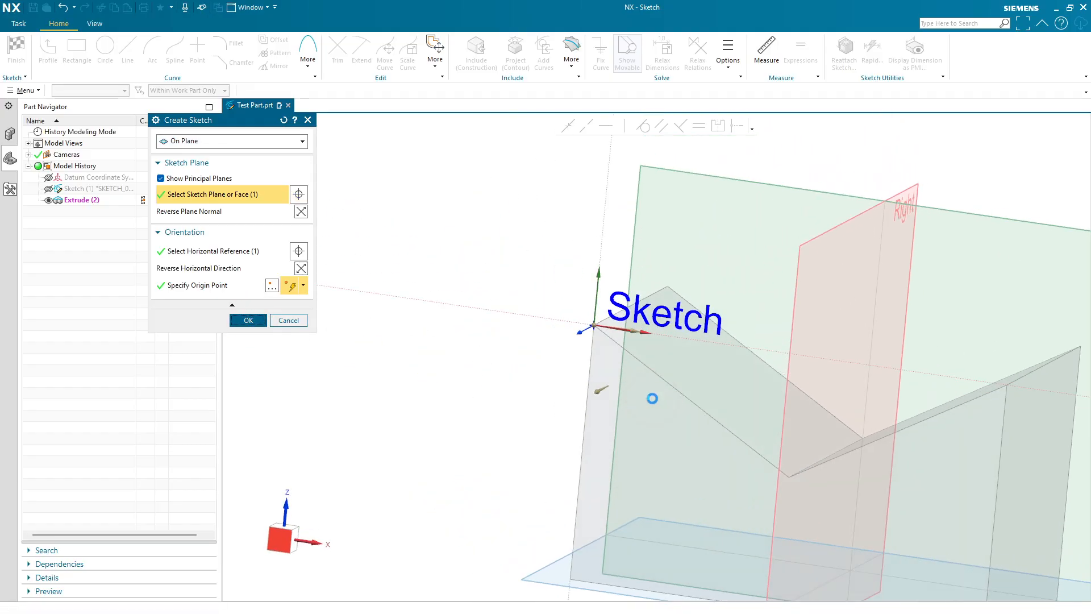
{"action": "scroll", "coordinate": [796, 478], "scroll_direction": "down", "scroll_amount": 1}
{"action": "mouse_move", "coordinate": [796, 479]}
{"action": "middle_mouse_down", "text": "shift"}
{"action": "mouse_move", "coordinate": [649, 337]}
{"action": "mouse_move", "coordinate": [637, 338]}
{"action": "middle_mouse_up", "text": "shift"}
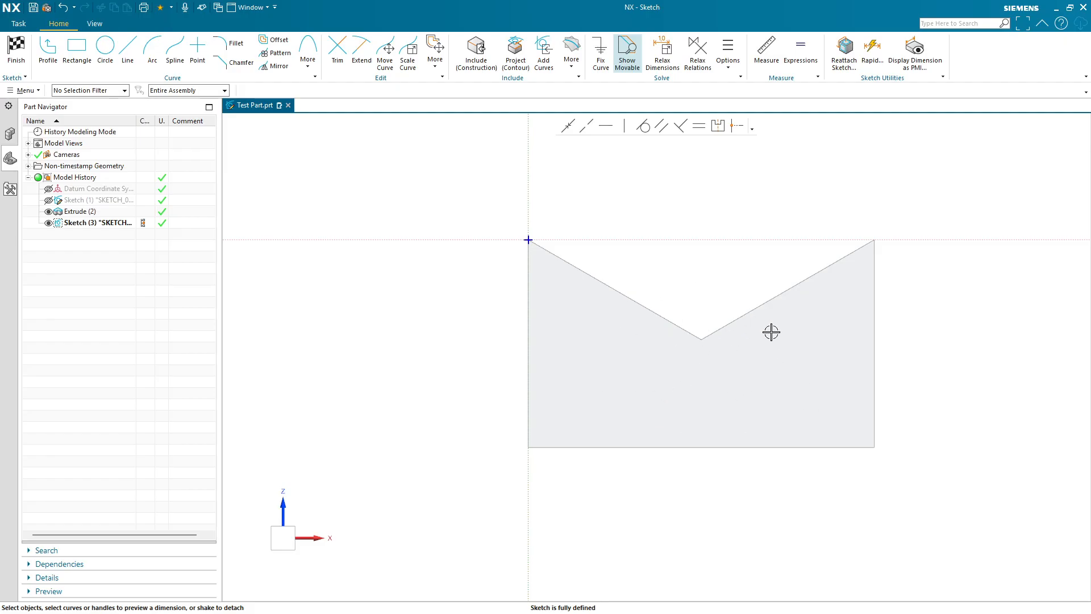
- Draw a circle on the end face, finish the sketch, and undo the circle sketch
{"action": "left_click", "coordinate": [105, 52]}
{"action": "left_click", "coordinate": [632, 353]}
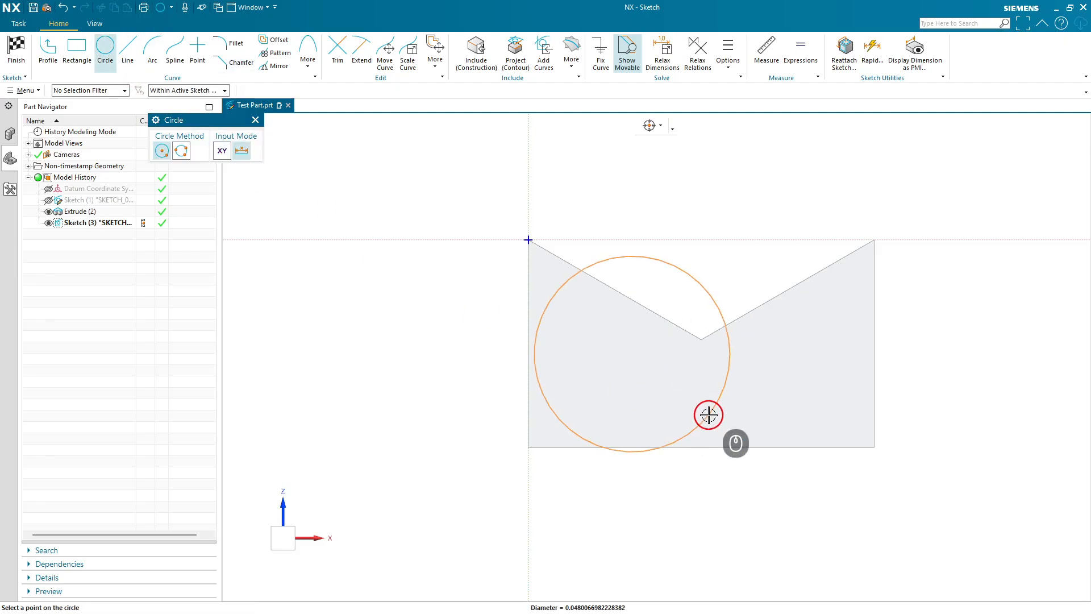
{"action": "left_click", "coordinate": [646, 381]}
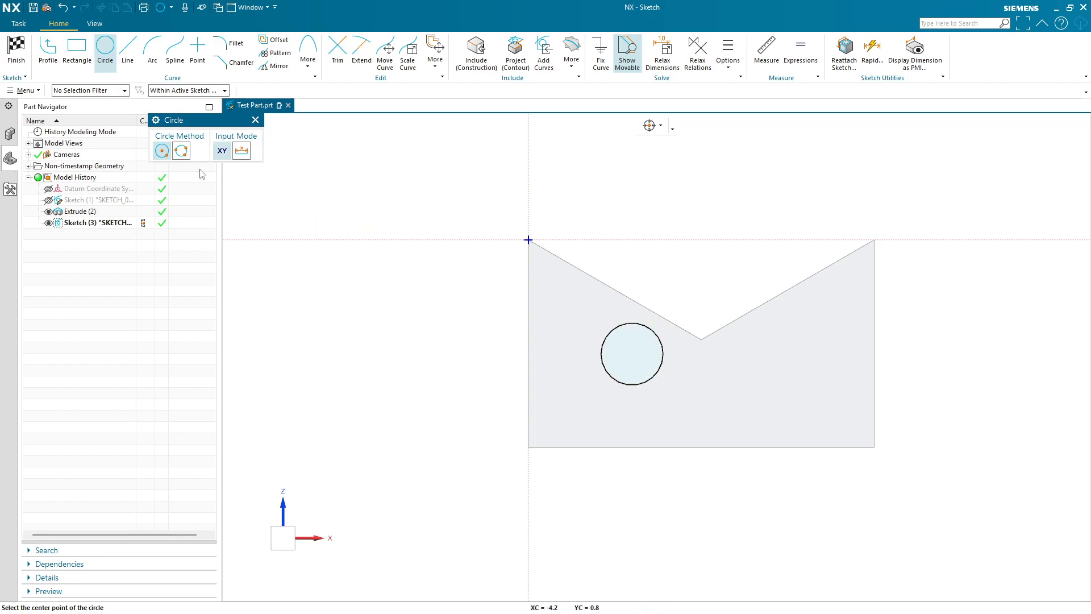
{"action": "left_click", "coordinate": [255, 119]}
{"action": "left_click", "coordinate": [5, 57]}
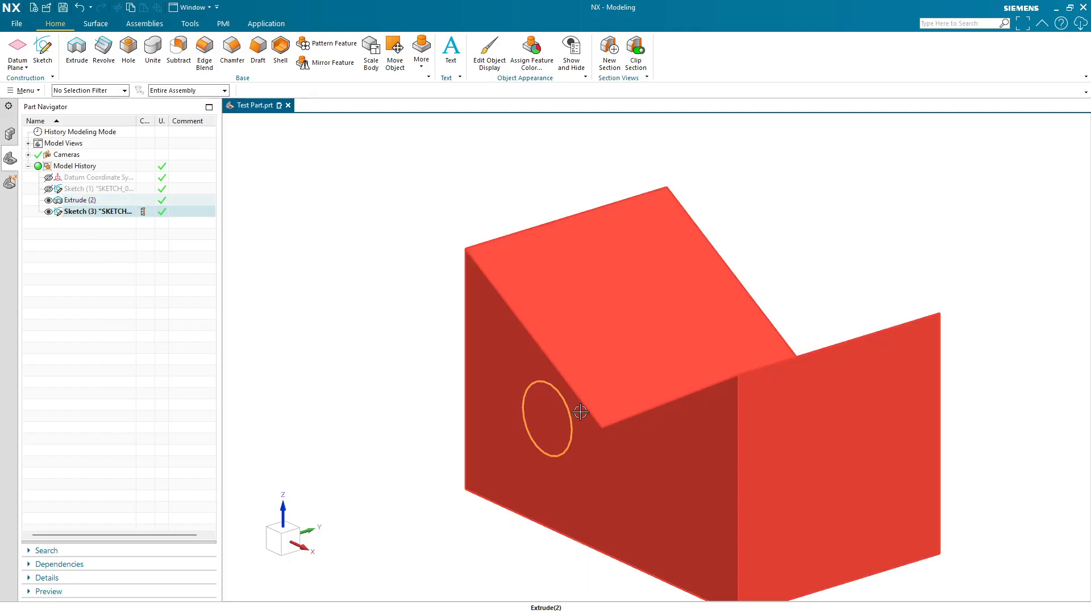
{"action": "left_click", "coordinate": [392, 353]}
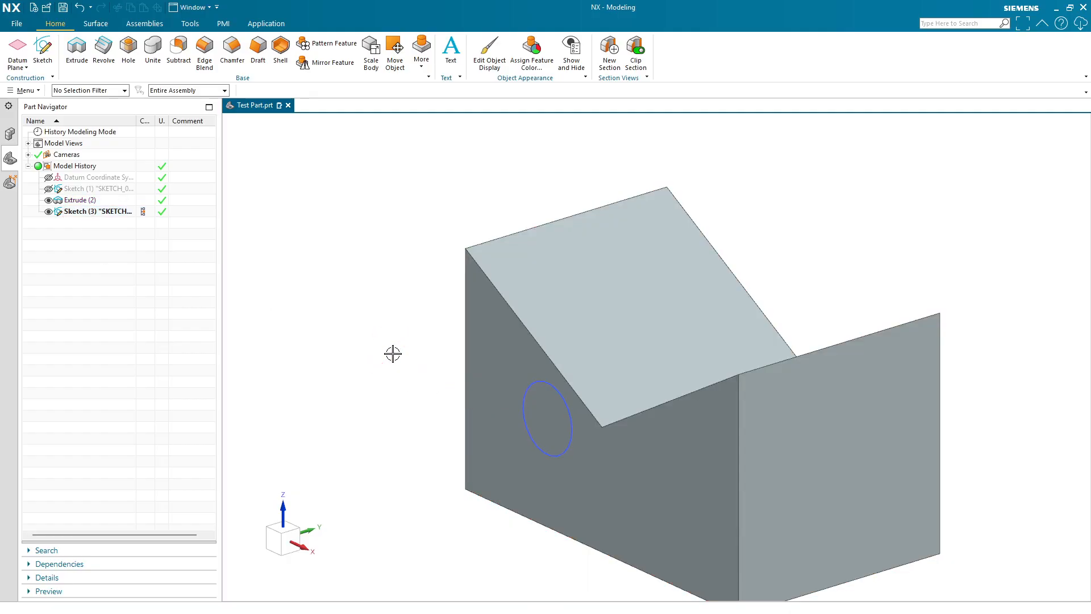
{"action": "key", "text": "ctrl+z"}
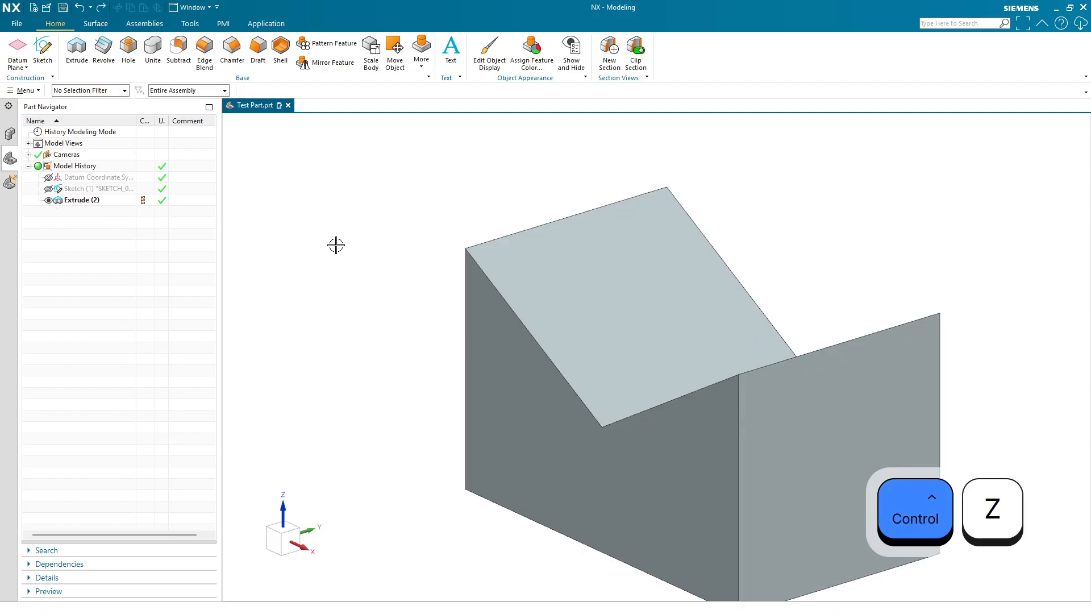
- Start an Extrude with a new sketch section placed on the block's notched end face
{"action": "left_click", "coordinate": [77, 52]}
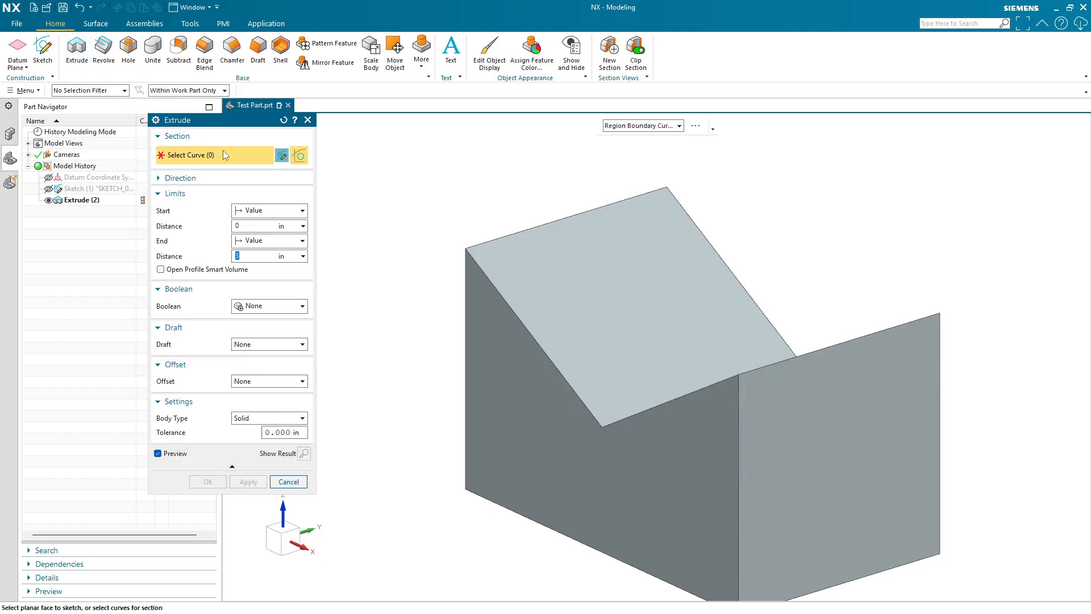
{"action": "left_click", "coordinate": [282, 155]}
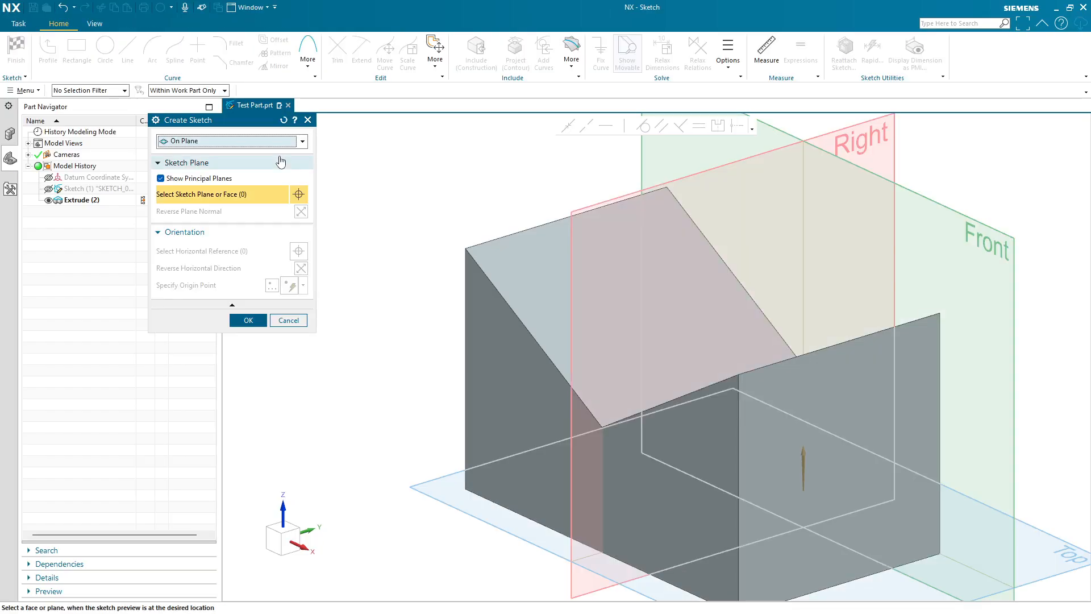
{"action": "left_click", "coordinate": [484, 313]}
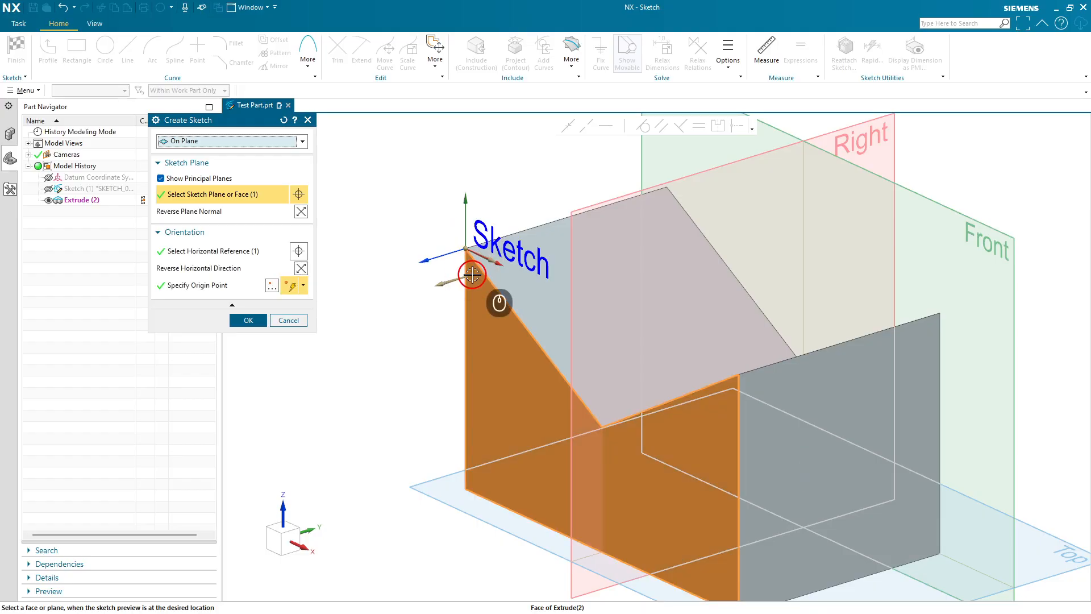
{"action": "left_click", "coordinate": [249, 320]}
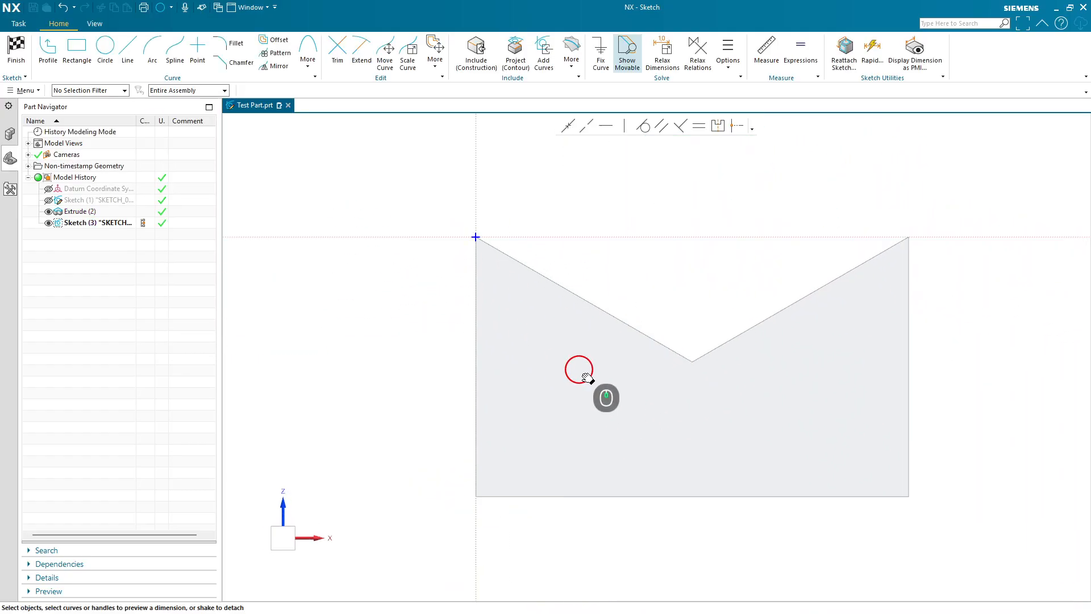
- Draw a rectangle about 1.2 by 0.6 in the lower-left of the end face and finish the section sketch
{"action": "left_click", "coordinate": [77, 49]}
{"action": "left_click", "coordinate": [514, 355]}
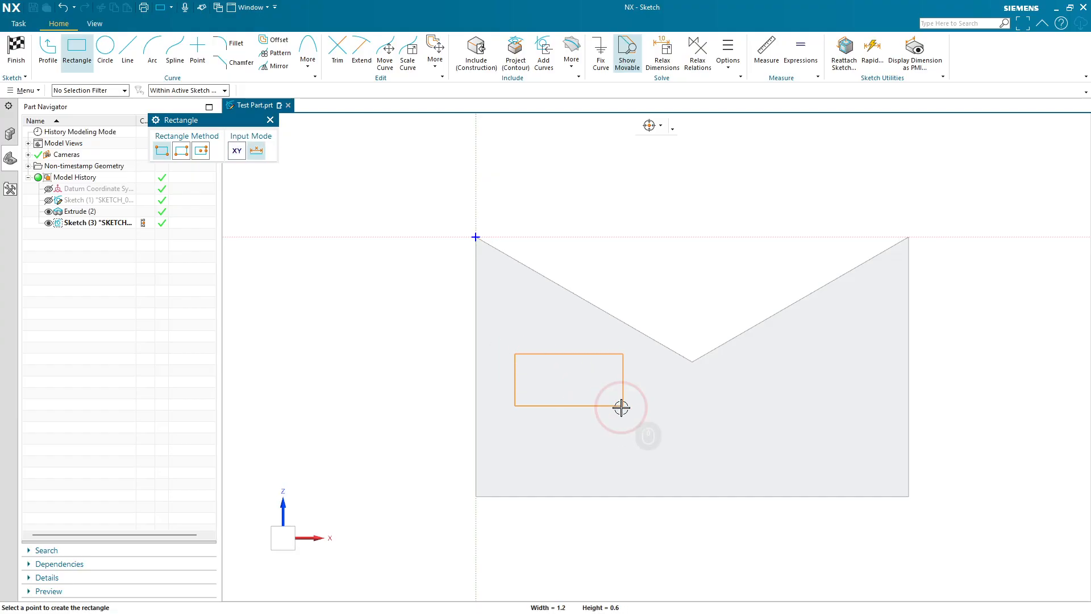
{"action": "left_click", "coordinate": [623, 406]}
{"action": "key", "text": "Escape"}
{"action": "key", "text": "Escape"}
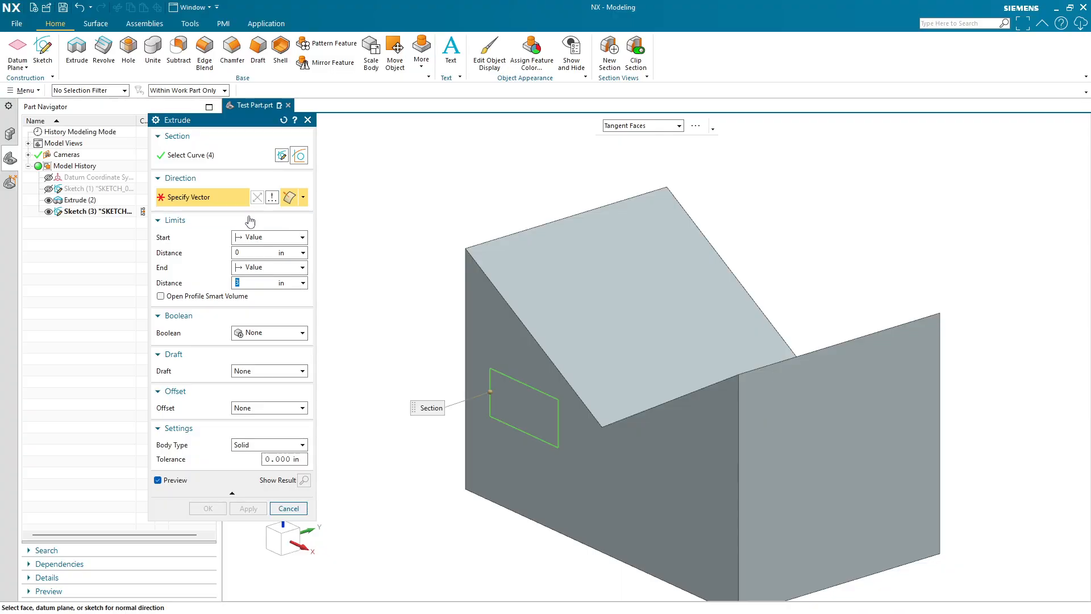
- Set the extrude direction normal to the end face and extrude the rectangle 3 in
{"action": "left_click", "coordinate": [518, 383]}
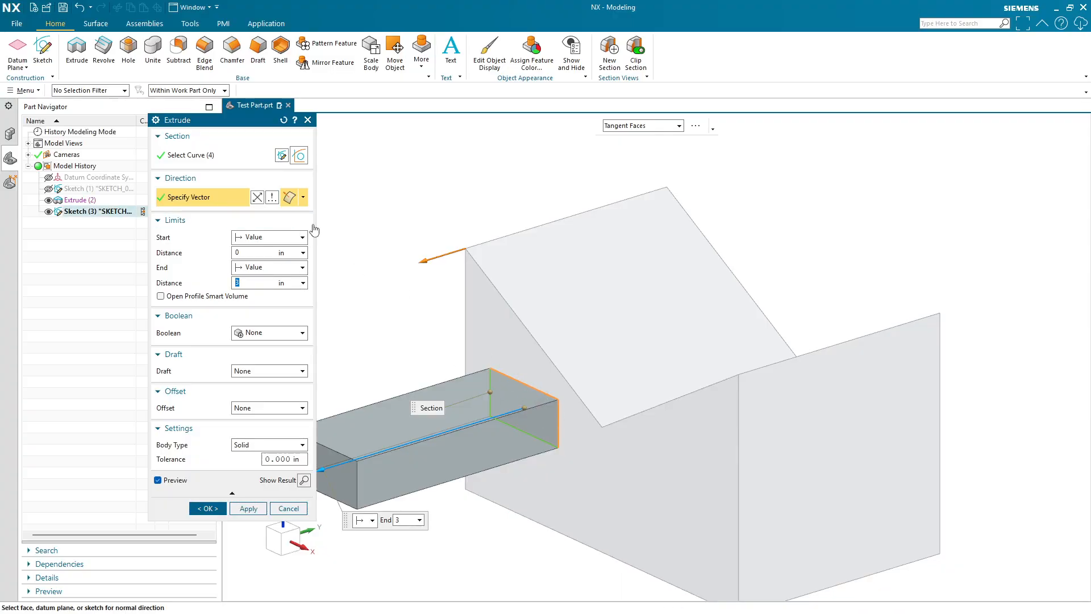
{"action": "left_click", "coordinate": [207, 508]}
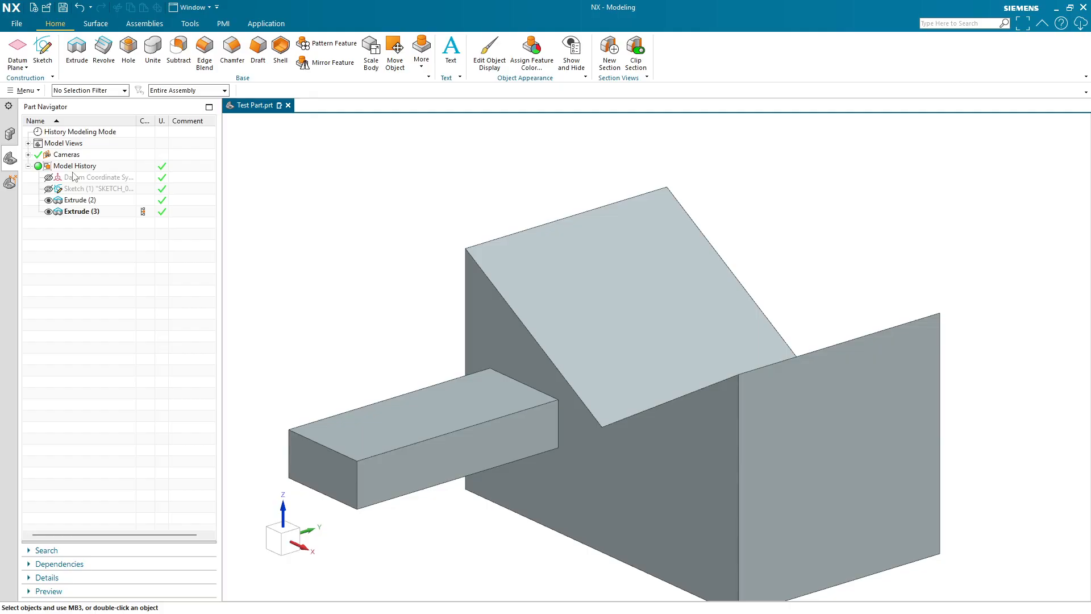
- Select the sketch and extrude features in the part history tree to highlight each body
{"action": "left_click", "coordinate": [88, 188]}
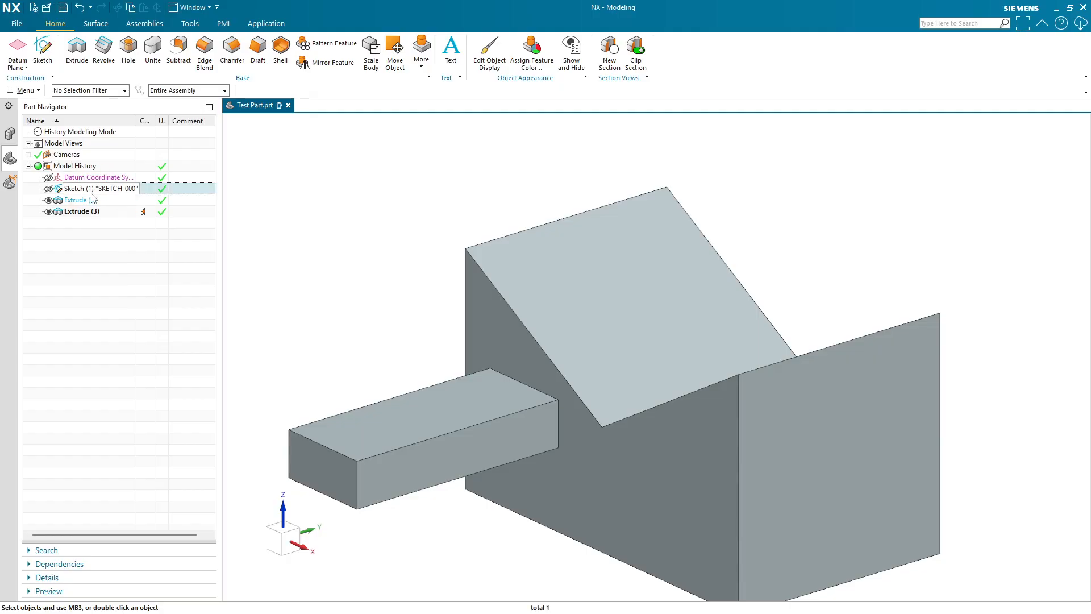
{"action": "left_click", "coordinate": [86, 201]}
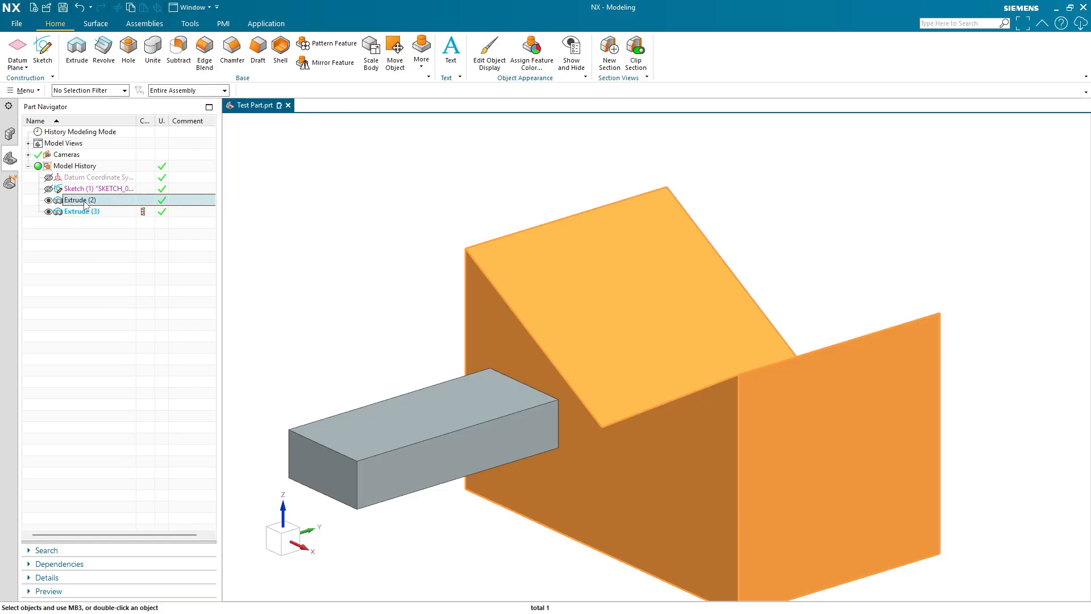
{"action": "left_click", "coordinate": [85, 201]}
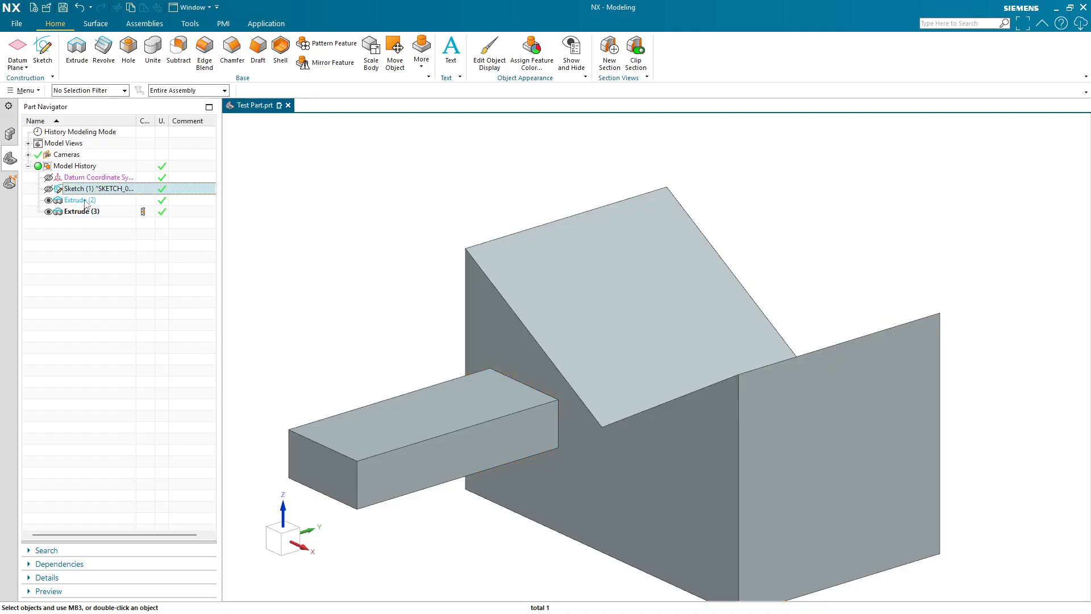
{"action": "left_click", "coordinate": [85, 201]}
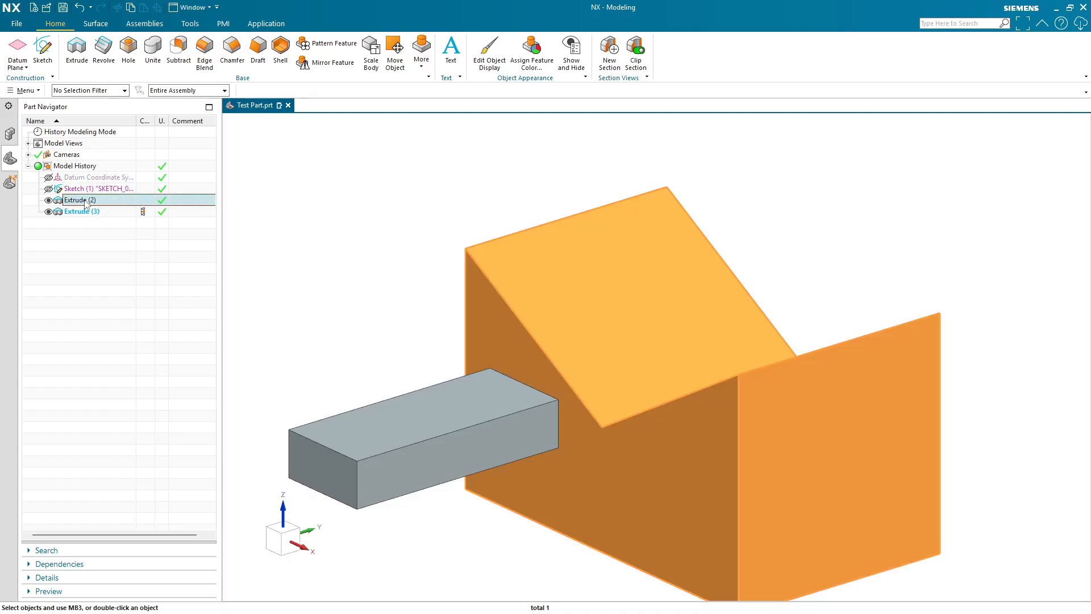
{"action": "left_click", "coordinate": [85, 203]}
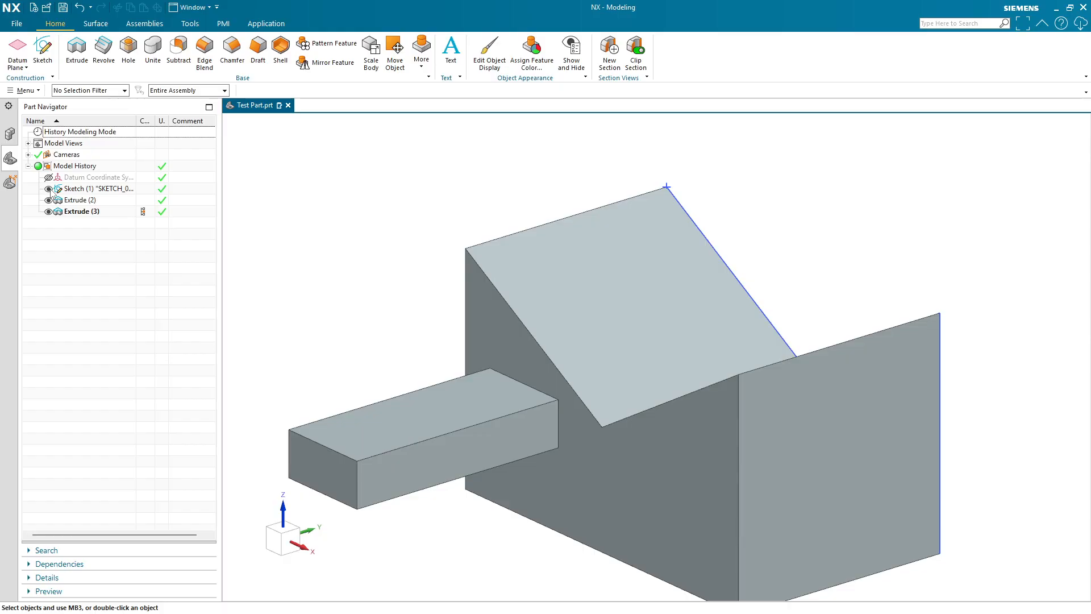
{"action": "left_click", "coordinate": [82, 200]}
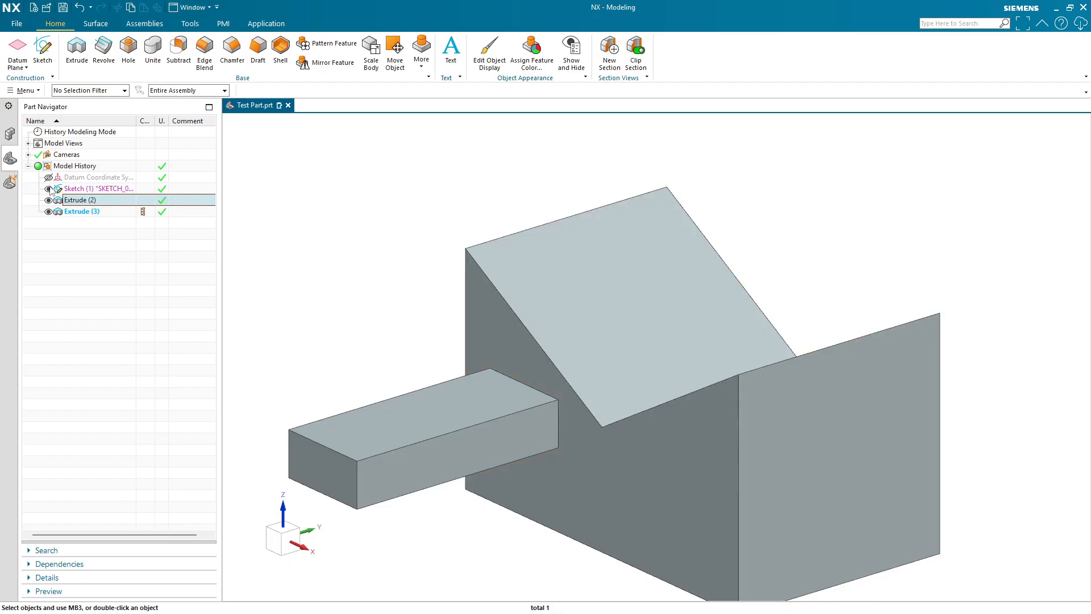
{"action": "left_click", "coordinate": [79, 212]}
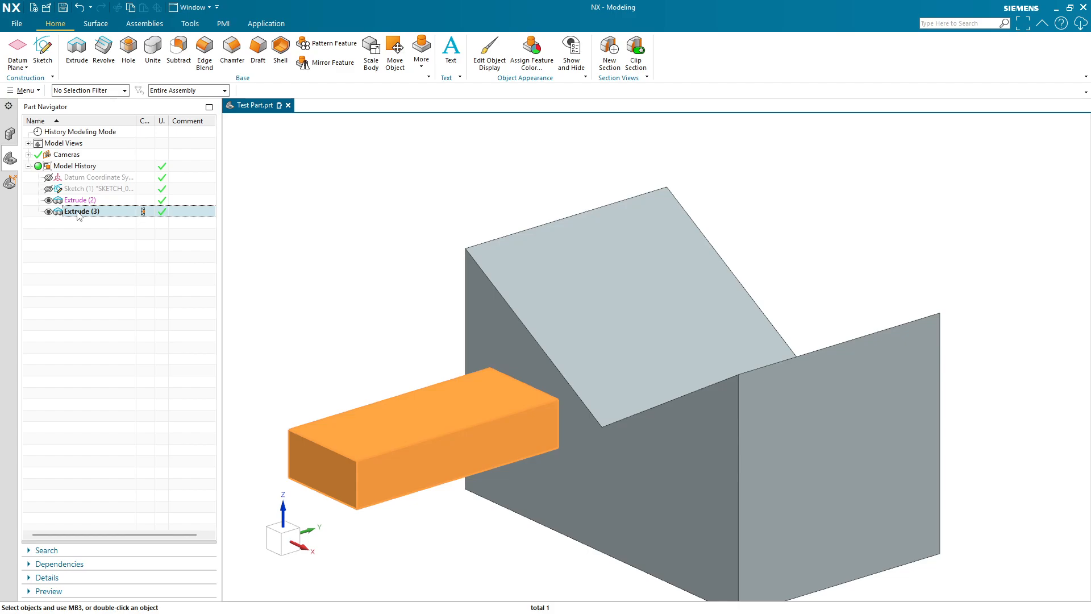
{"action": "left_click", "coordinate": [87, 232]}
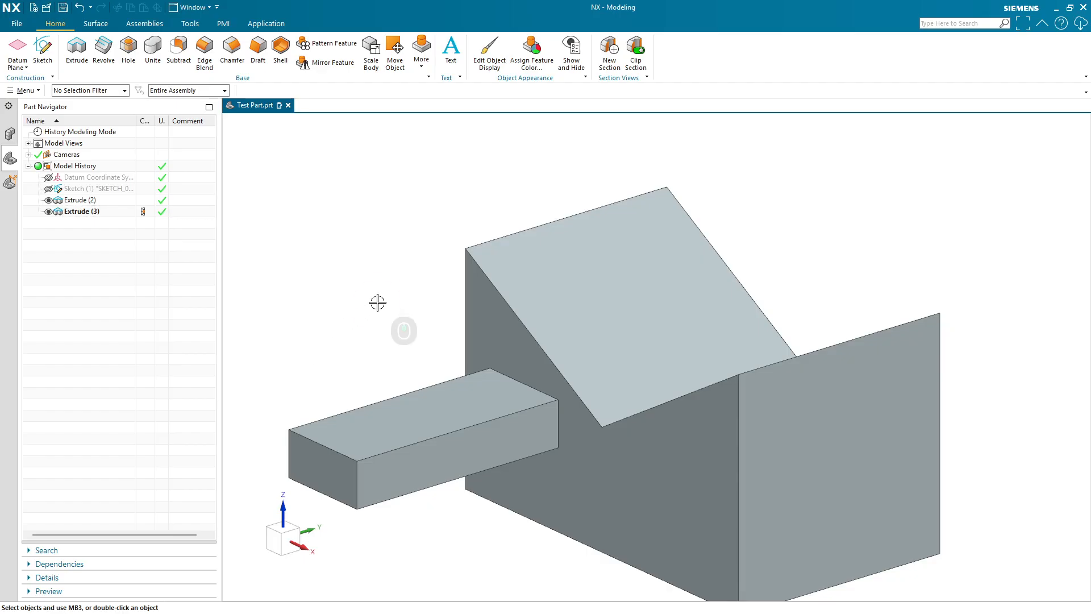
- Save all parts when prompted by the save reminder
{"action": "middle_click_drag", "start_coordinate": [377, 303], "coordinate": [456, 290], "text": "shift"}
{"action": "scroll", "coordinate": [410, 251], "scroll_direction": "down", "scroll_amount": 1}
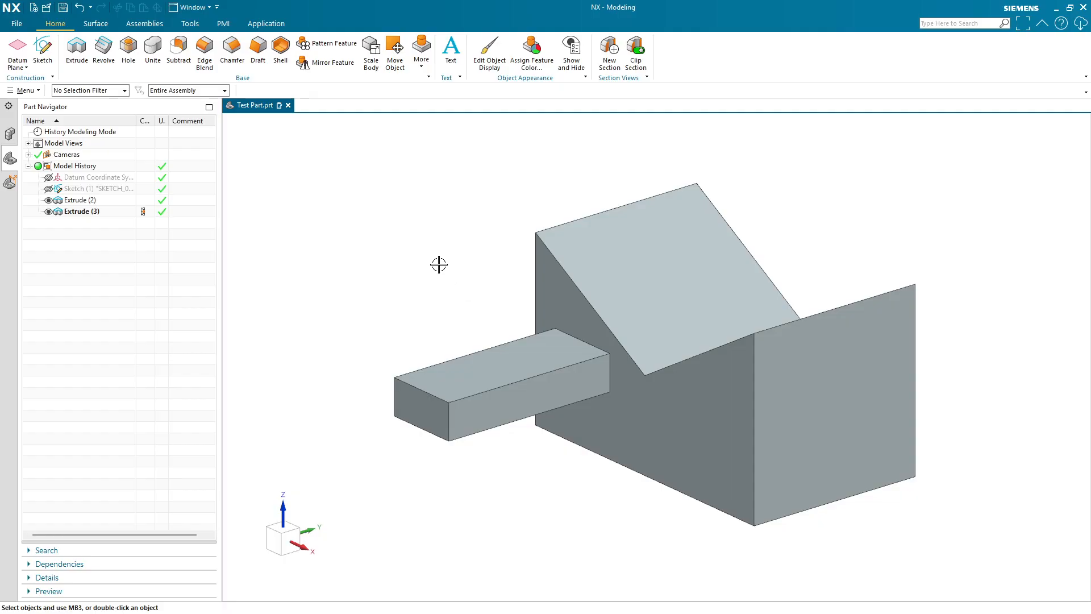
{"action": "left_click", "coordinate": [77, 201]}
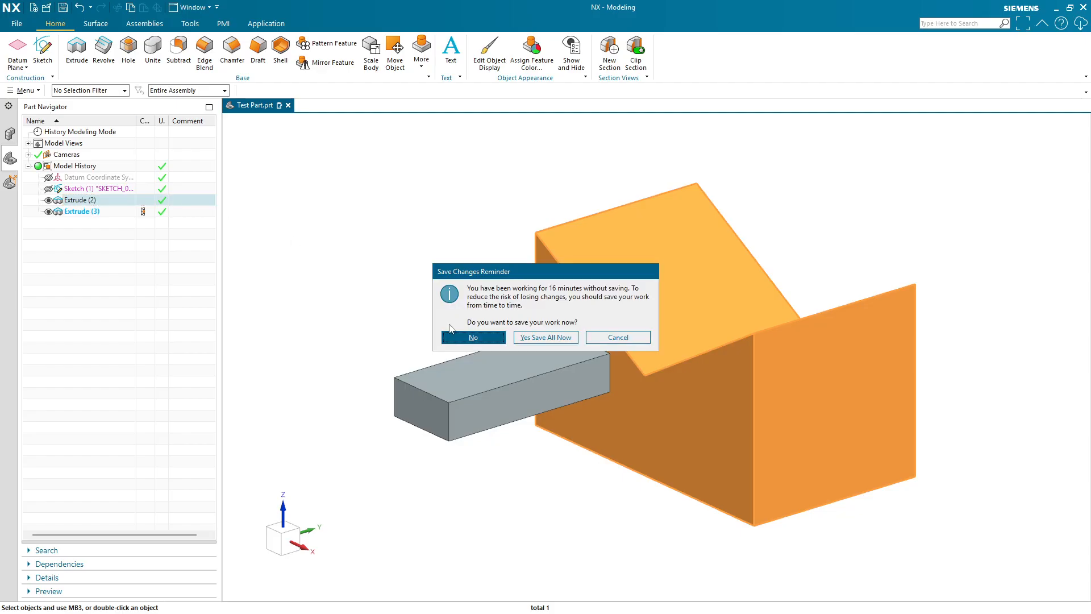
{"action": "left_click", "coordinate": [545, 338]}
- Show the original notched sketch, orbit around the model, and return to the home view
{"action": "left_click", "coordinate": [98, 187]}
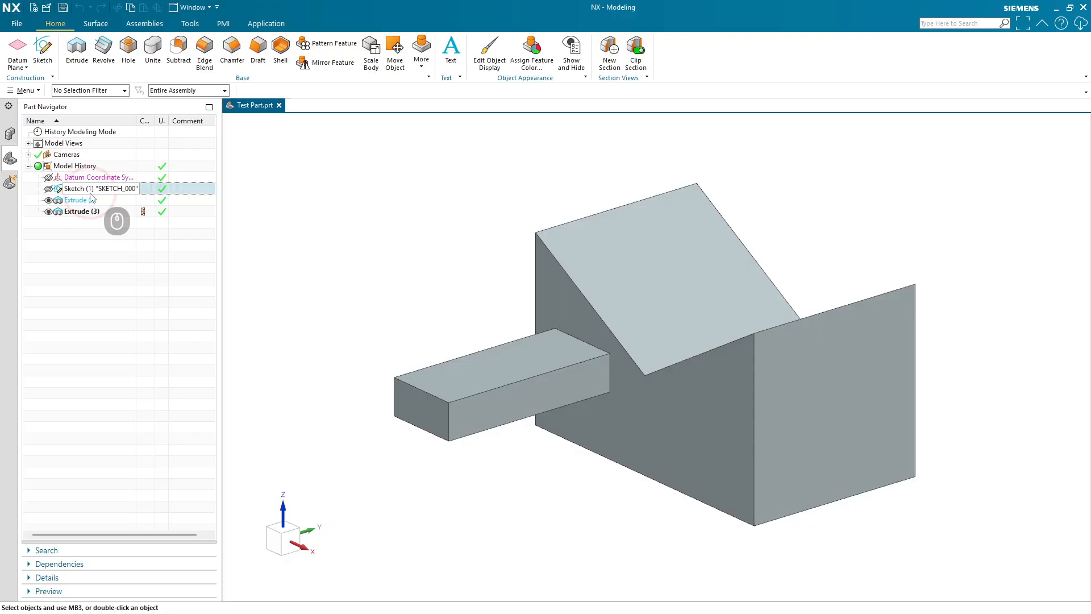
{"action": "left_click", "coordinate": [426, 216]}
{"action": "middle_click_drag", "start_coordinate": [513, 232], "coordinate": [721, 323]}
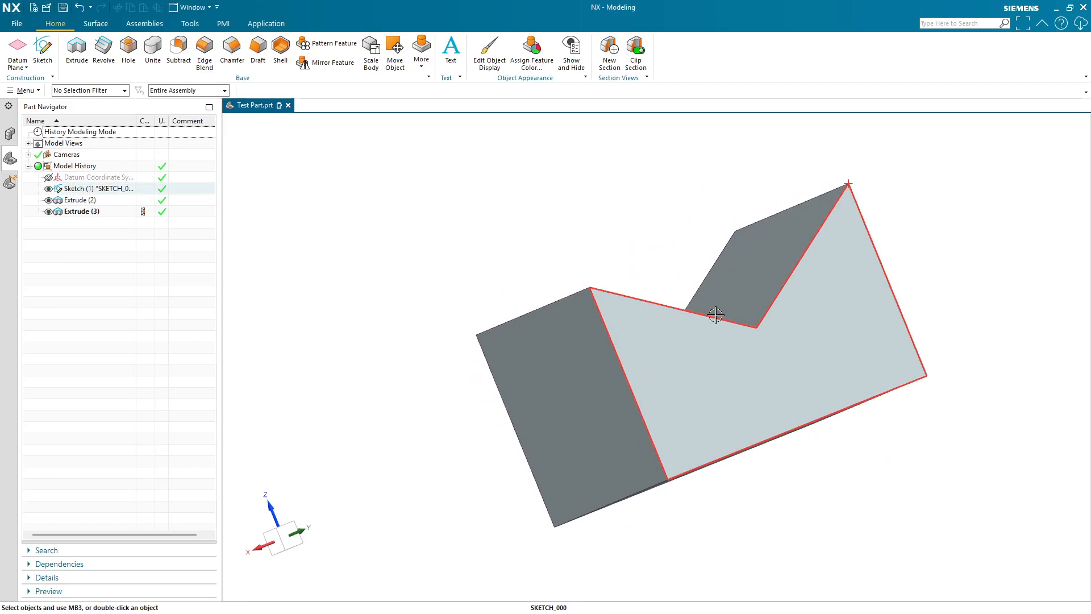
{"action": "middle_click_drag", "start_coordinate": [596, 288], "coordinate": [622, 274]}
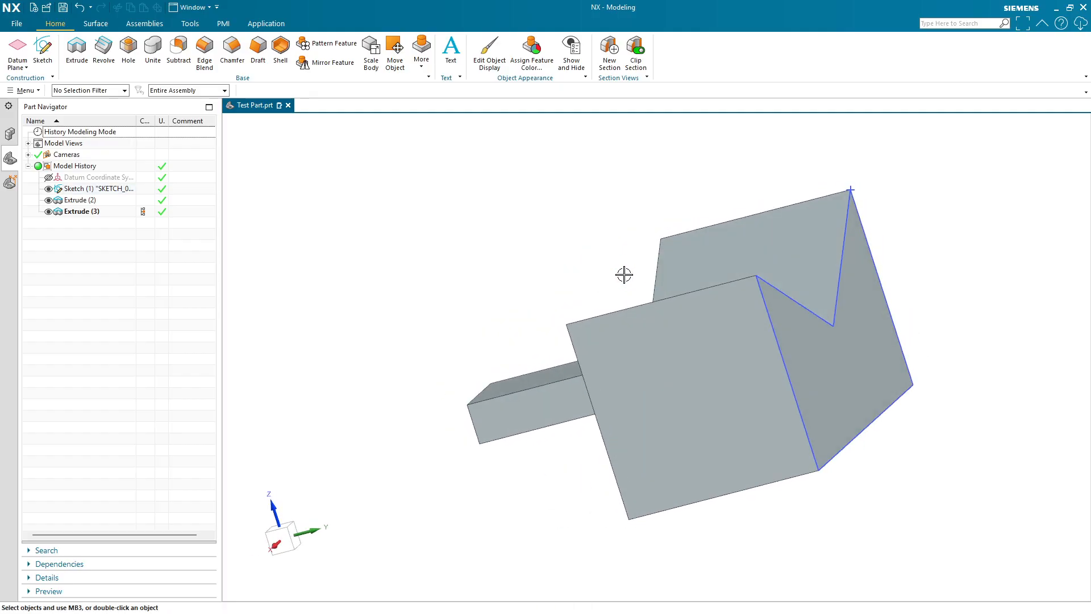
{"action": "middle_click_drag", "start_coordinate": [524, 312], "coordinate": [602, 293]}
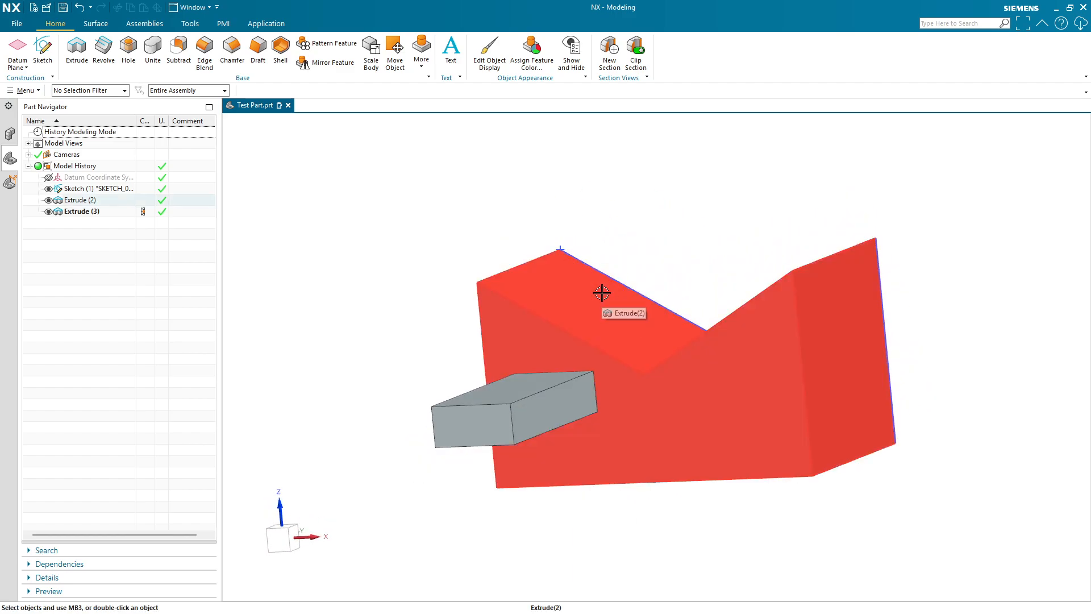
{"action": "key", "text": "Home"}
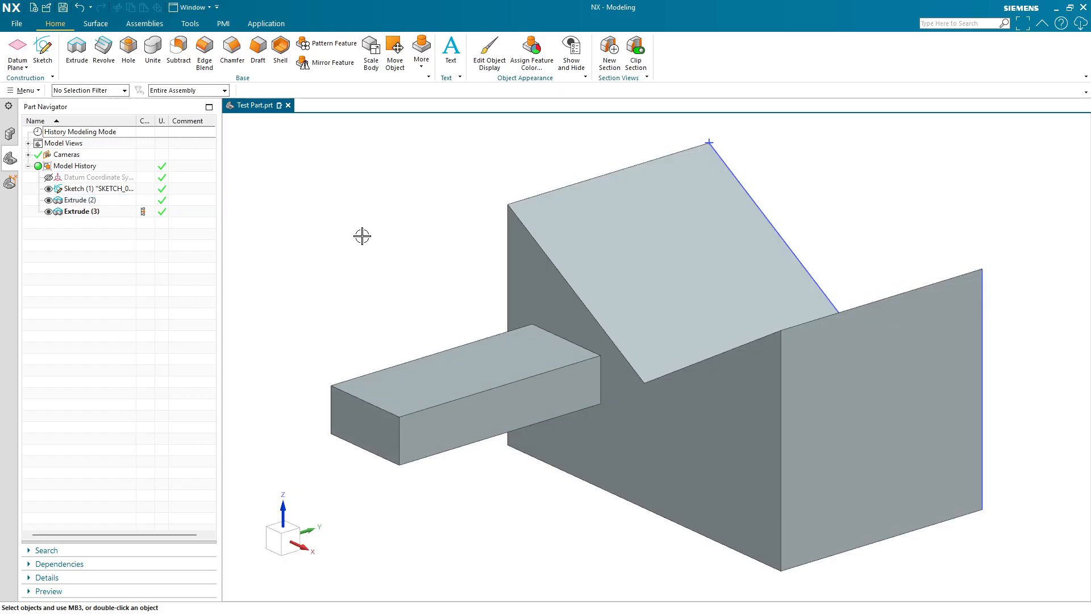
- Delete the rectangular boss extrude feature from the part history
{"action": "left_click", "coordinate": [77, 50]}
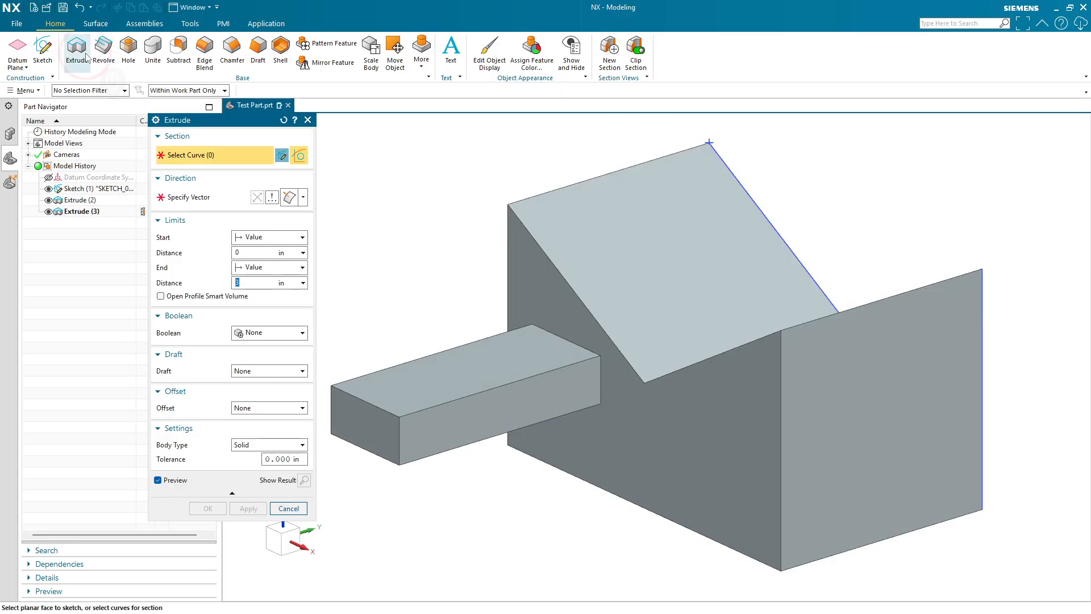
{"action": "left_click", "coordinate": [308, 120]}
{"action": "left_click", "coordinate": [68, 212]}
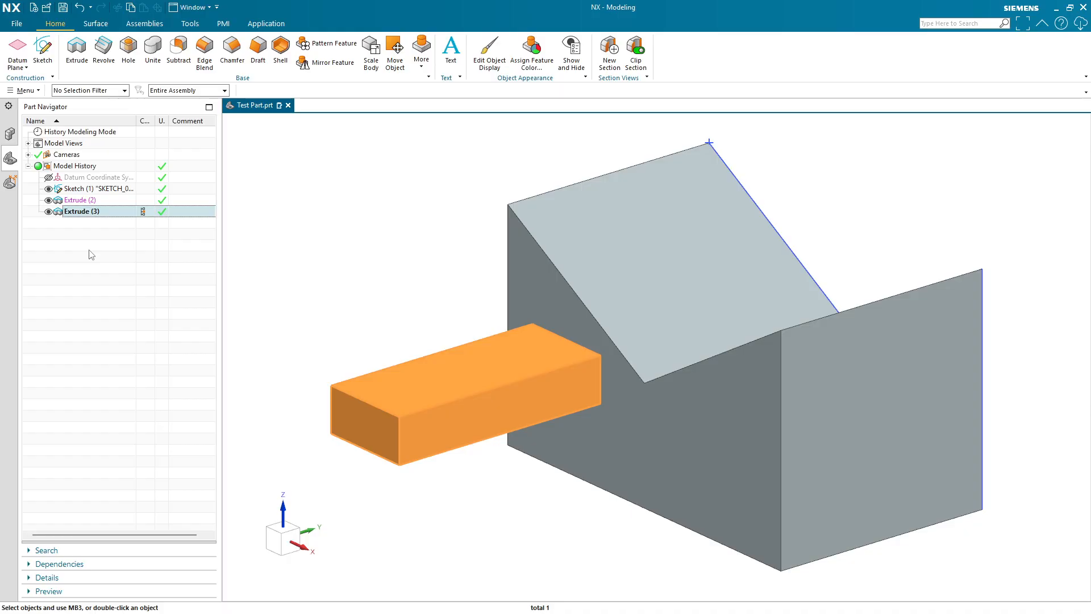
{"action": "key", "text": "Delete"}
- Hide the original notched sketch
{"action": "left_click", "coordinate": [48, 189]}
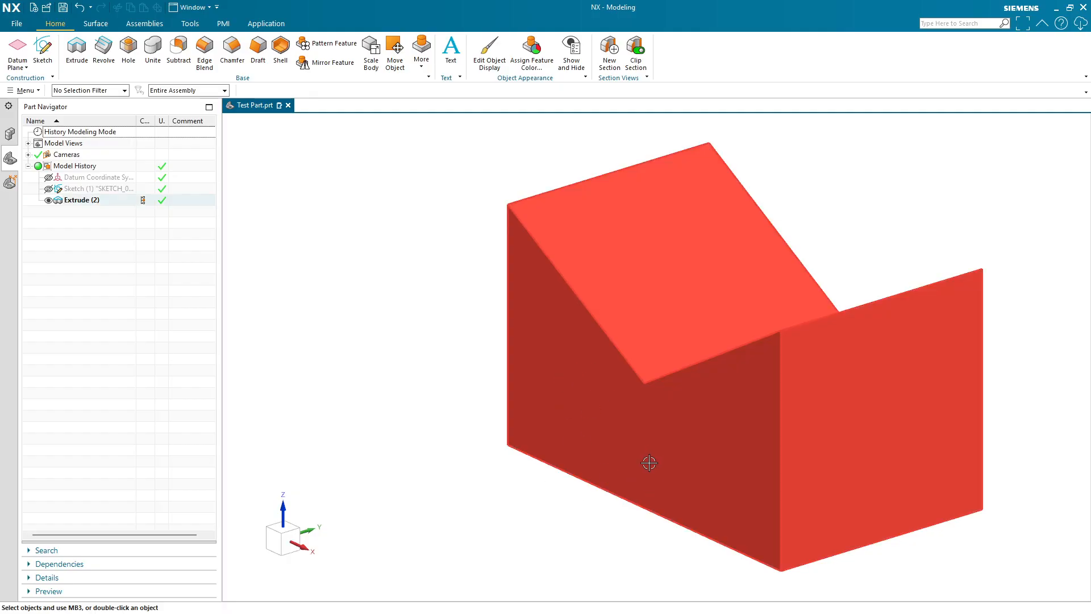
- Create a sketch on the plane of the notched end face, with its origin at the face's lower corner
{"action": "left_click", "coordinate": [44, 53]}
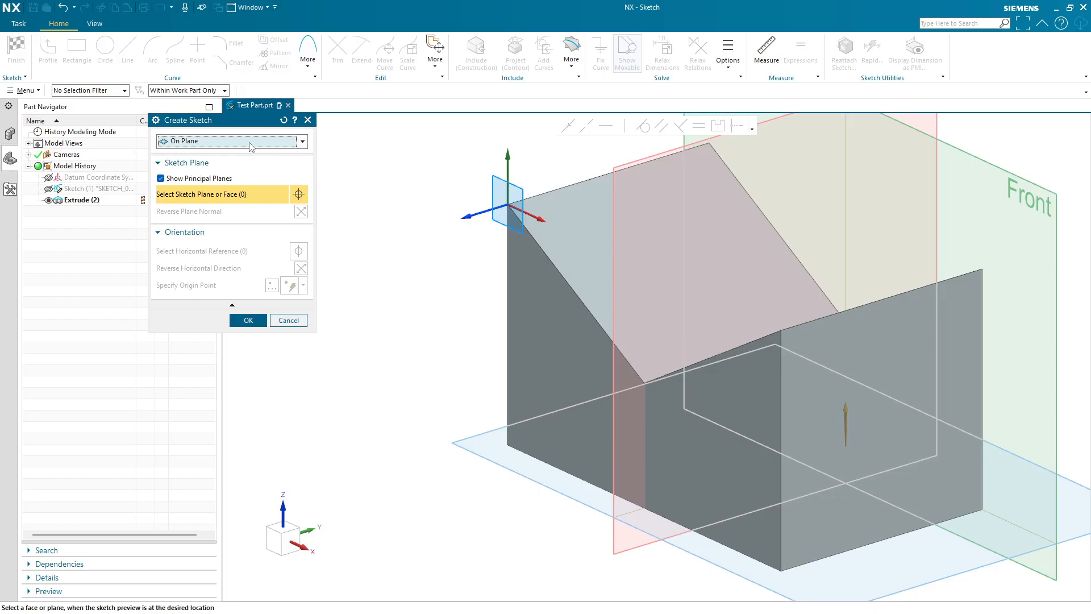
{"action": "left_click", "coordinate": [250, 142]}
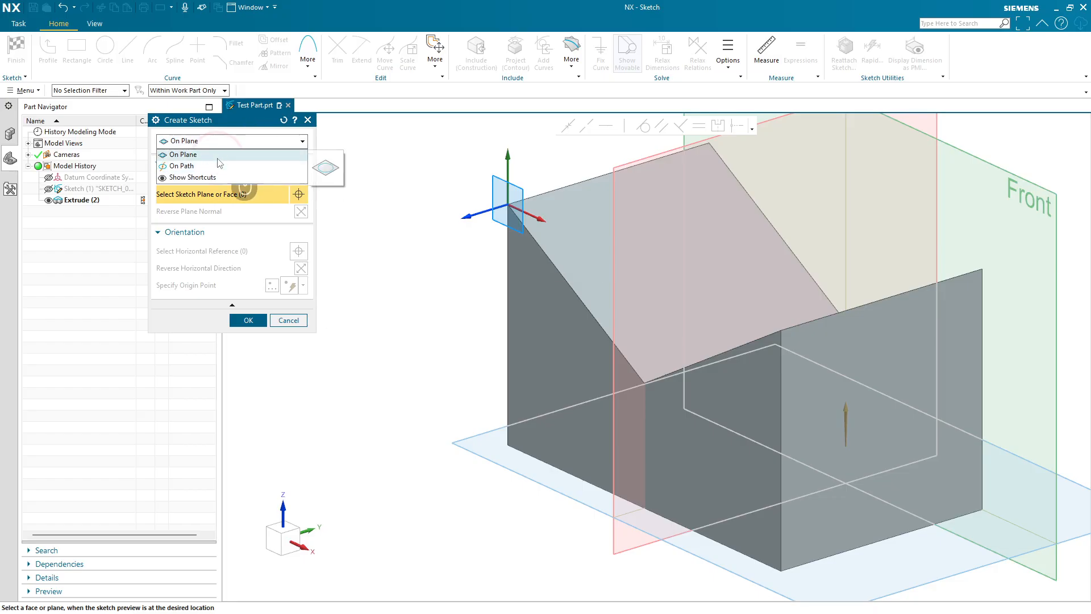
{"action": "left_click", "coordinate": [217, 154]}
{"action": "left_click", "coordinate": [529, 305]}
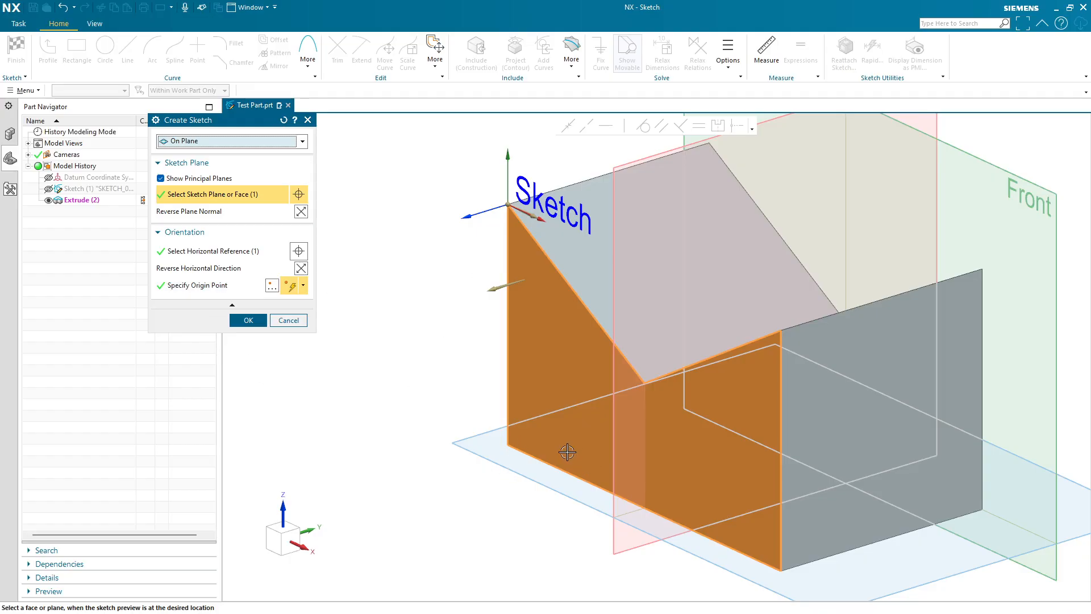
{"action": "left_click", "coordinate": [223, 285]}
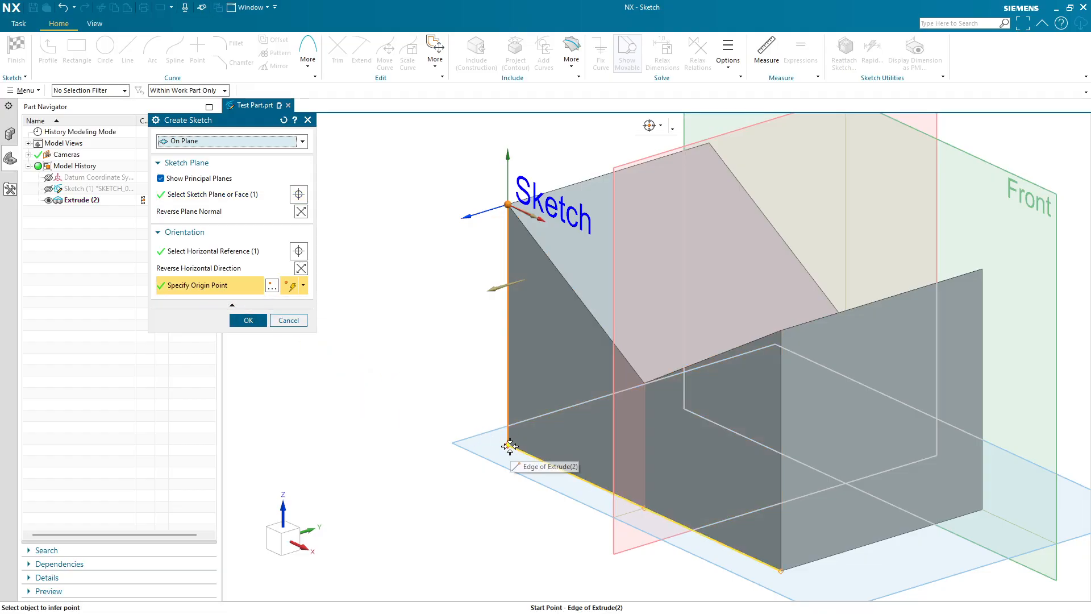
{"action": "left_click", "coordinate": [508, 445]}
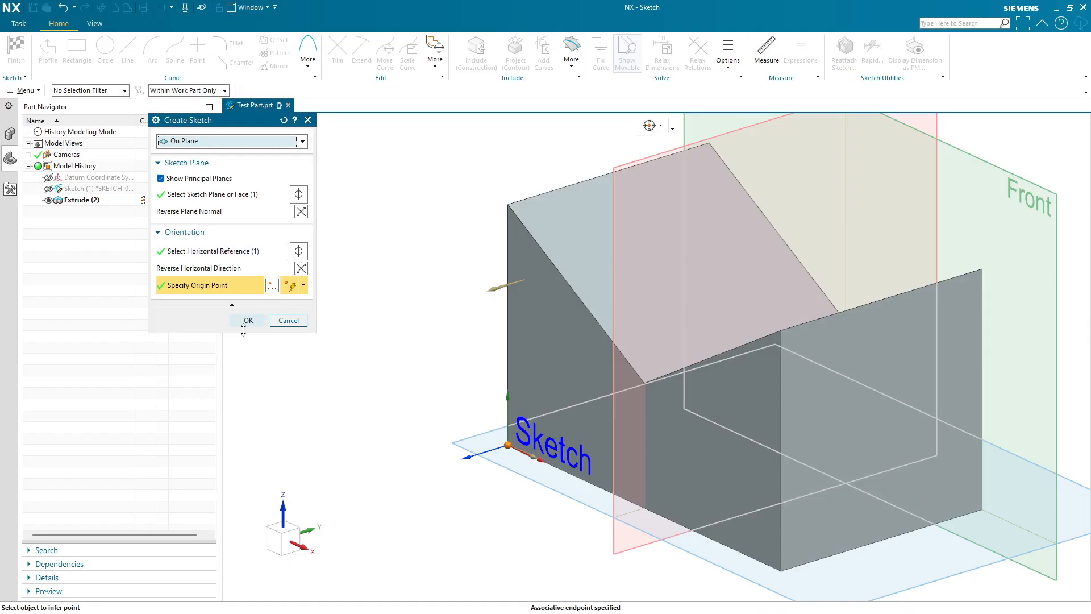
{"action": "left_click", "coordinate": [231, 196]}
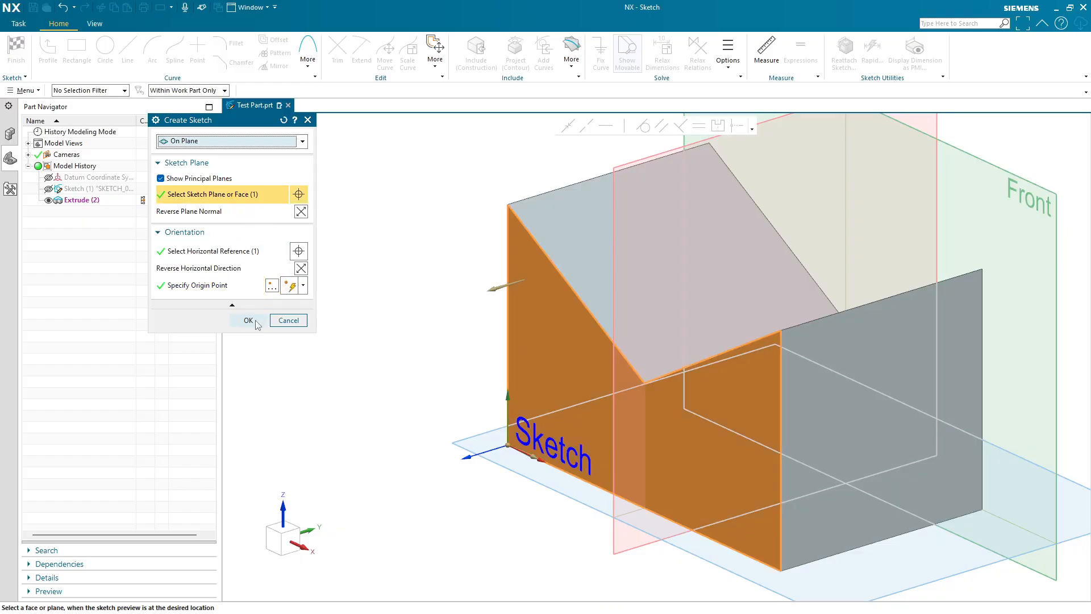
{"action": "left_click", "coordinate": [256, 322]}
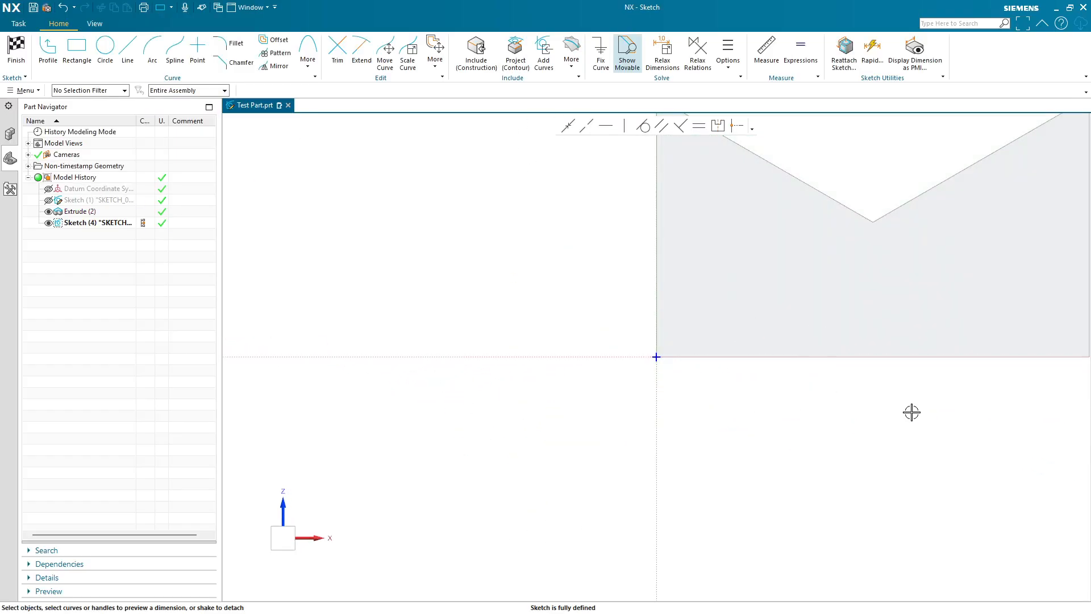
- Include the five outer edges of the end face into the sketch and finish the sketch
{"action": "middle_click_drag", "start_coordinate": [911, 412], "coordinate": [766, 509], "text": "shift"}
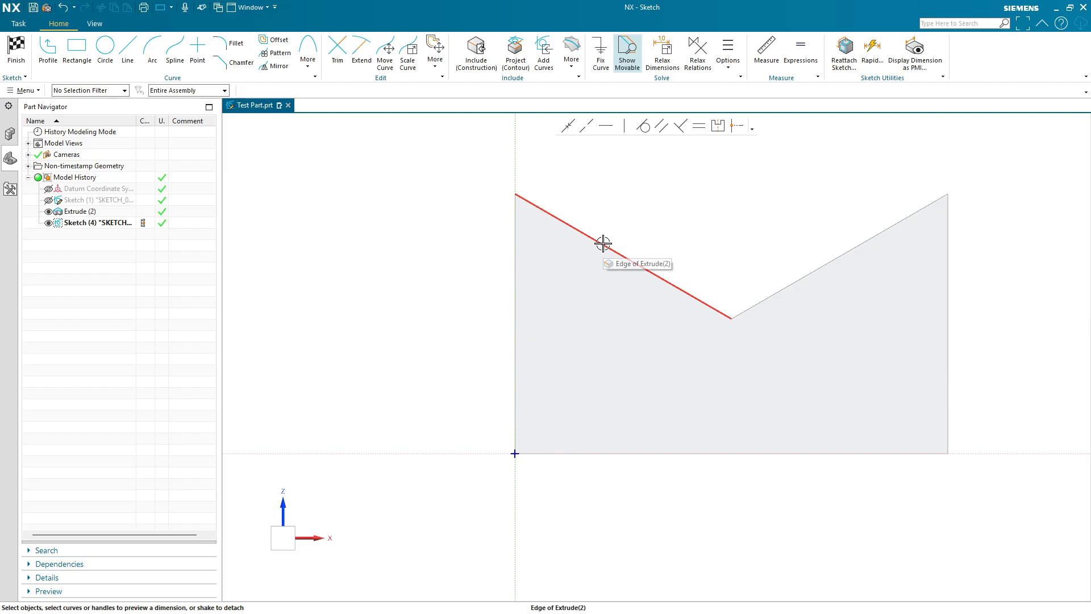
{"action": "middle_click_drag", "start_coordinate": [603, 244], "coordinate": [587, 274]}
{"action": "left_click", "coordinate": [572, 309]}
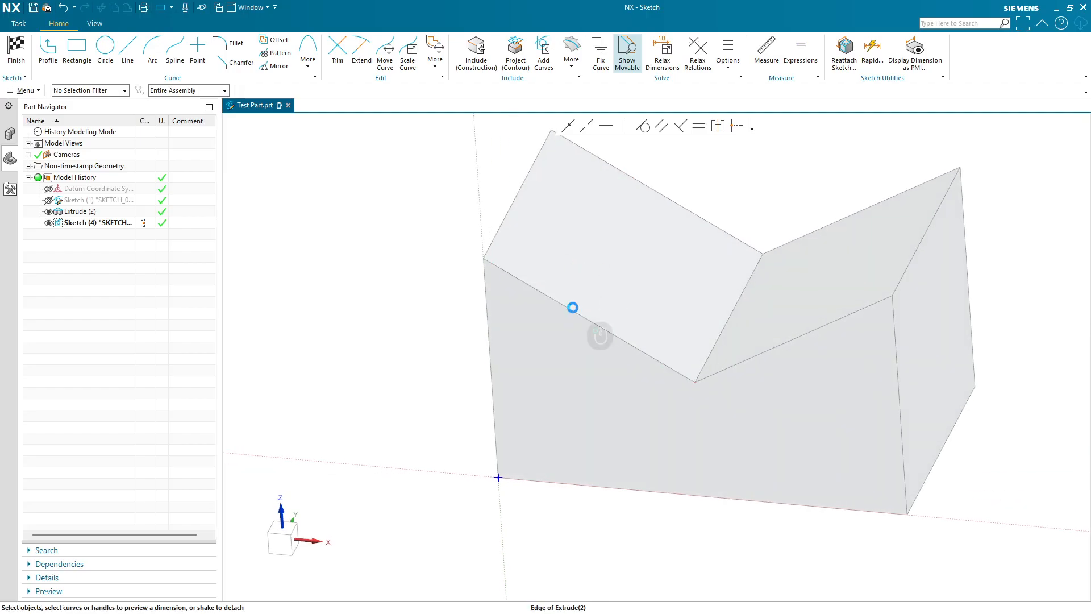
{"action": "left_click", "coordinate": [425, 341]}
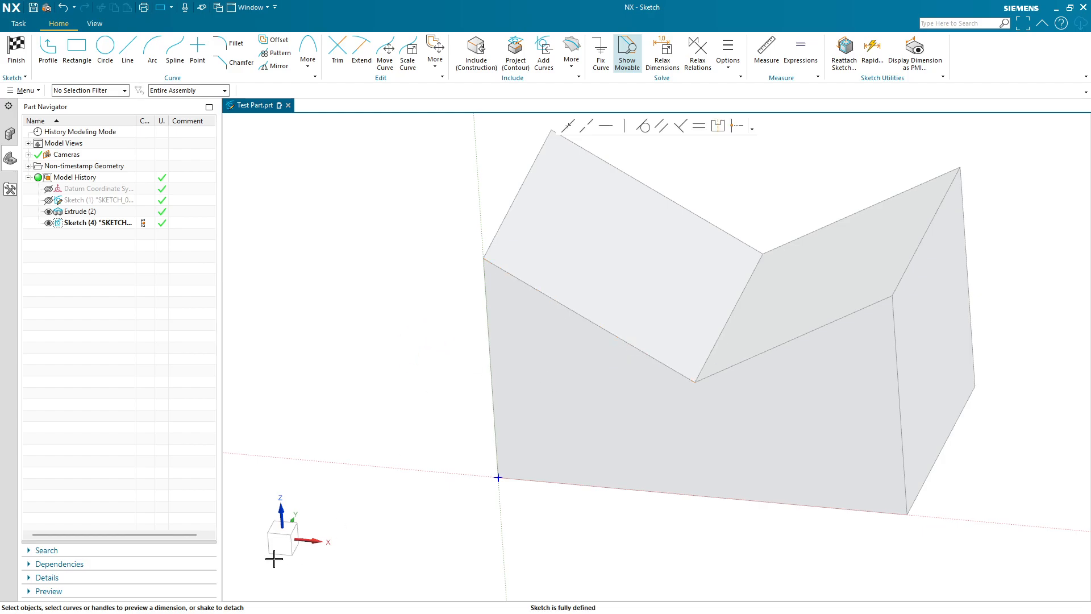
{"action": "left_click", "coordinate": [280, 542]}
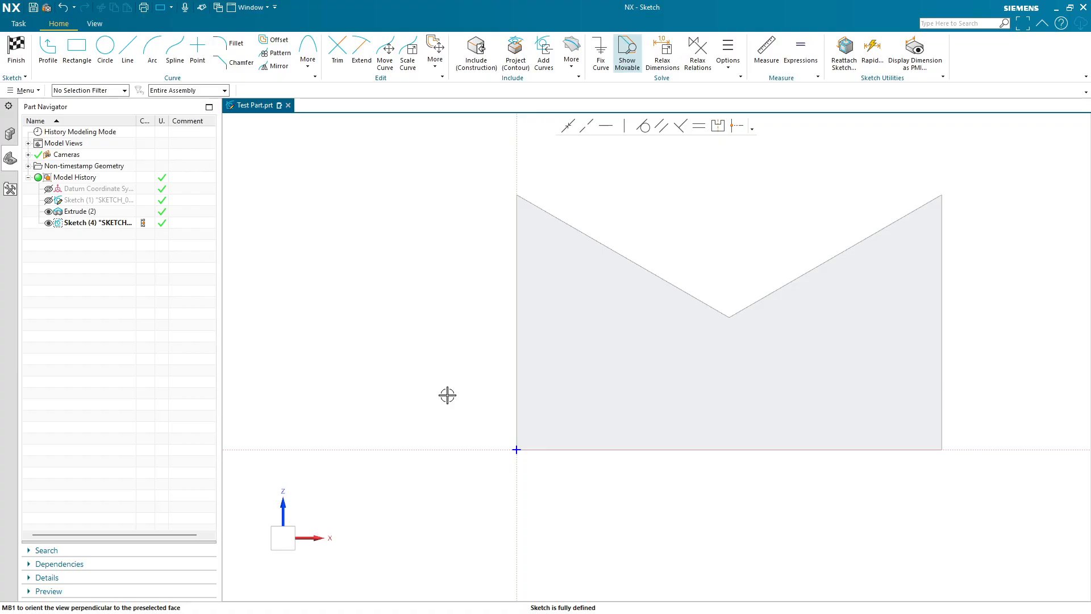
{"action": "left_click", "coordinate": [484, 67]}
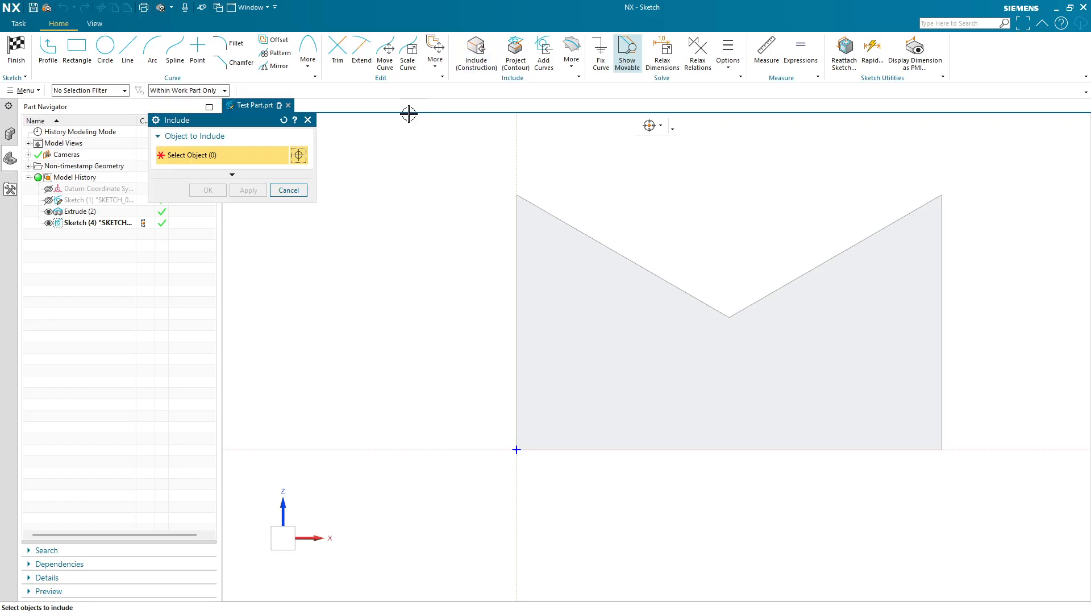
{"action": "left_click_drag", "start_coordinate": [233, 120], "coordinate": [279, 190]}
{"action": "left_click", "coordinate": [516, 309]}
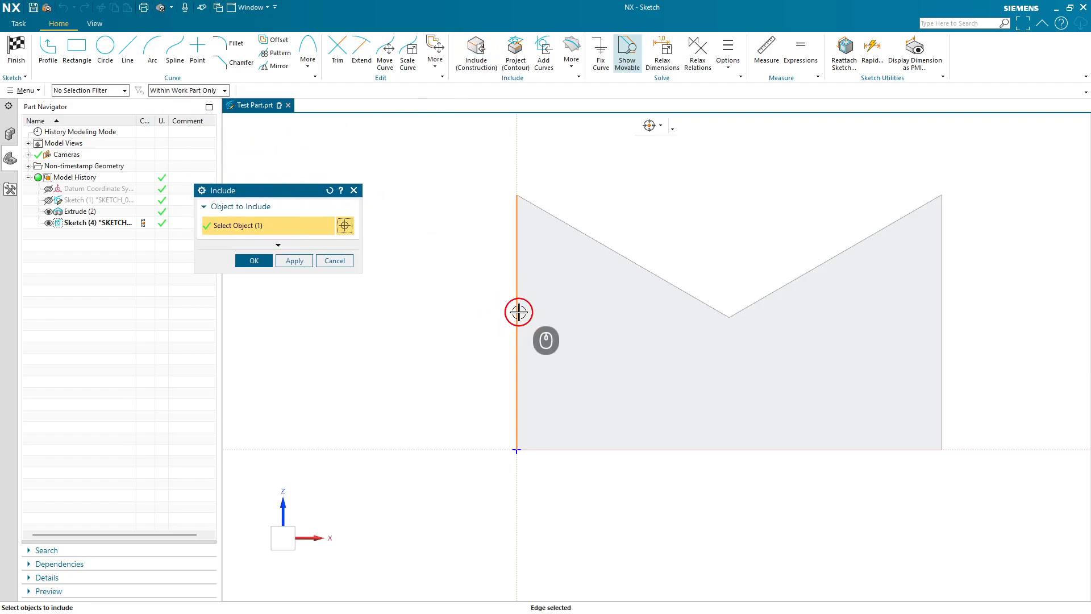
{"action": "left_click", "coordinate": [627, 451]}
{"action": "left_click", "coordinate": [667, 282]}
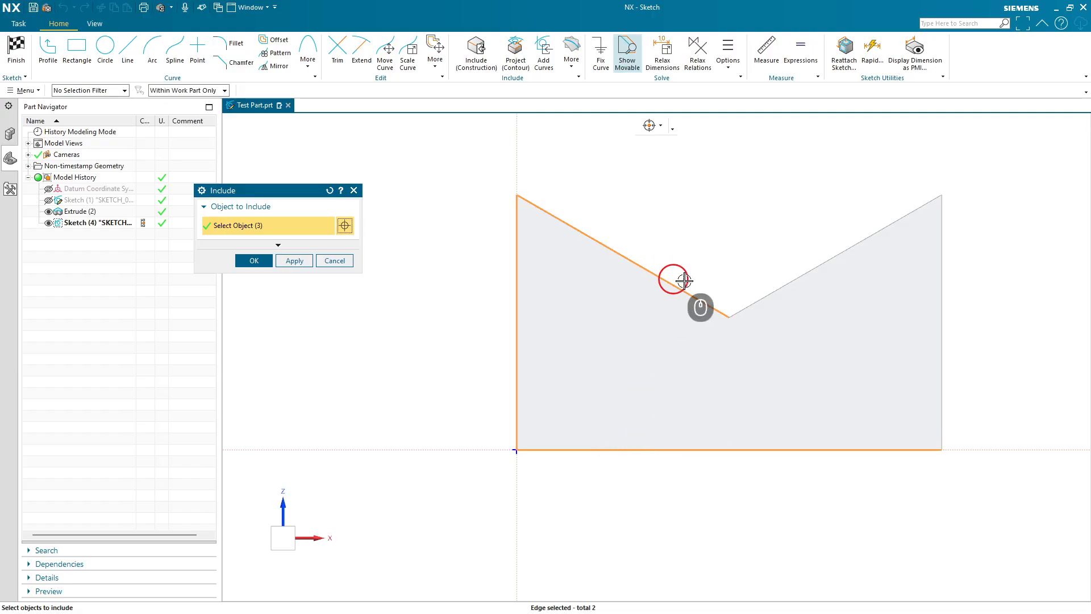
{"action": "left_click", "coordinate": [755, 301]}
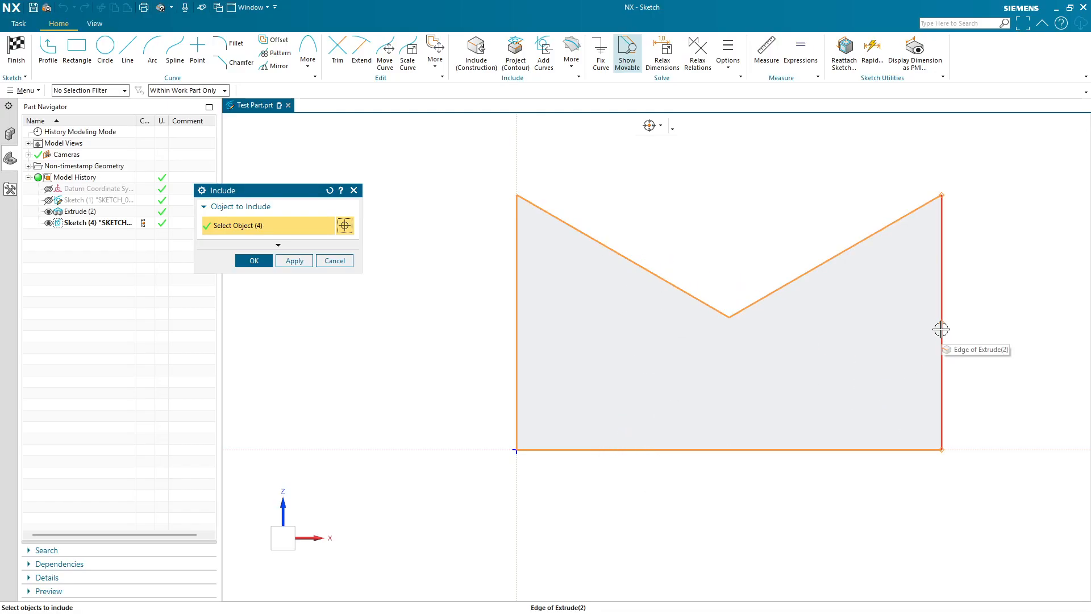
{"action": "left_click", "coordinate": [941, 335]}
{"action": "left_click", "coordinate": [254, 260]}
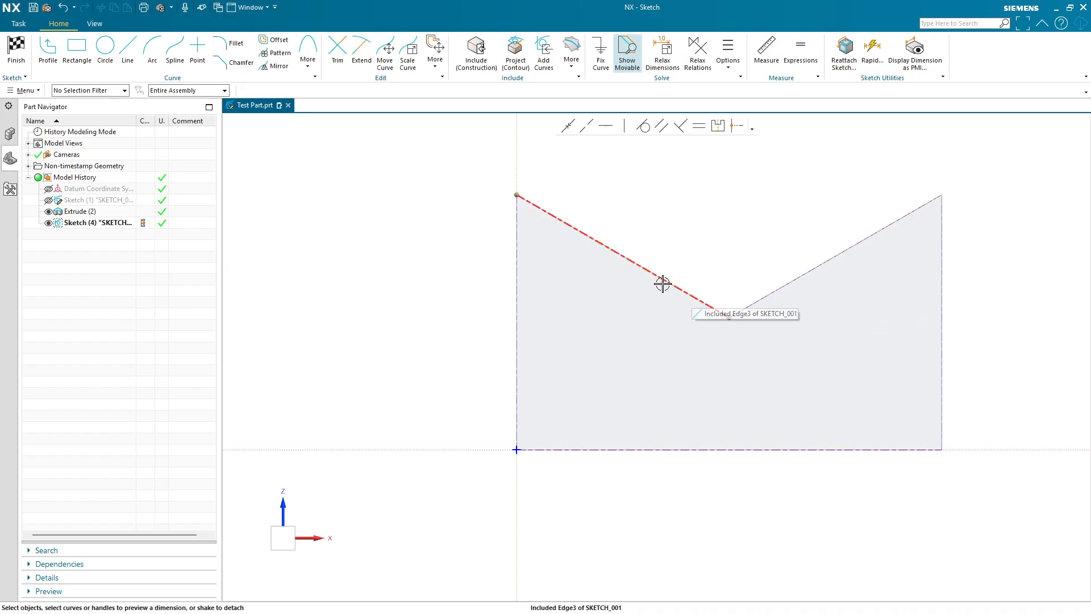
{"action": "left_click", "coordinate": [16, 50]}
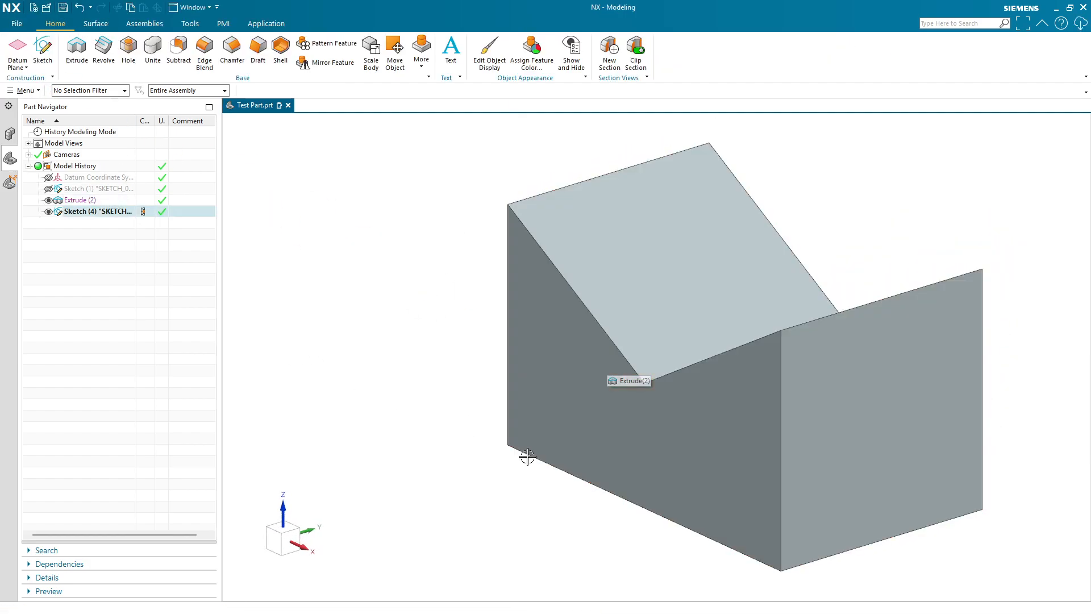
- Reopen the sketch and draw a circle inside the end face near its left edge
{"action": "double_click", "coordinate": [146, 211]}
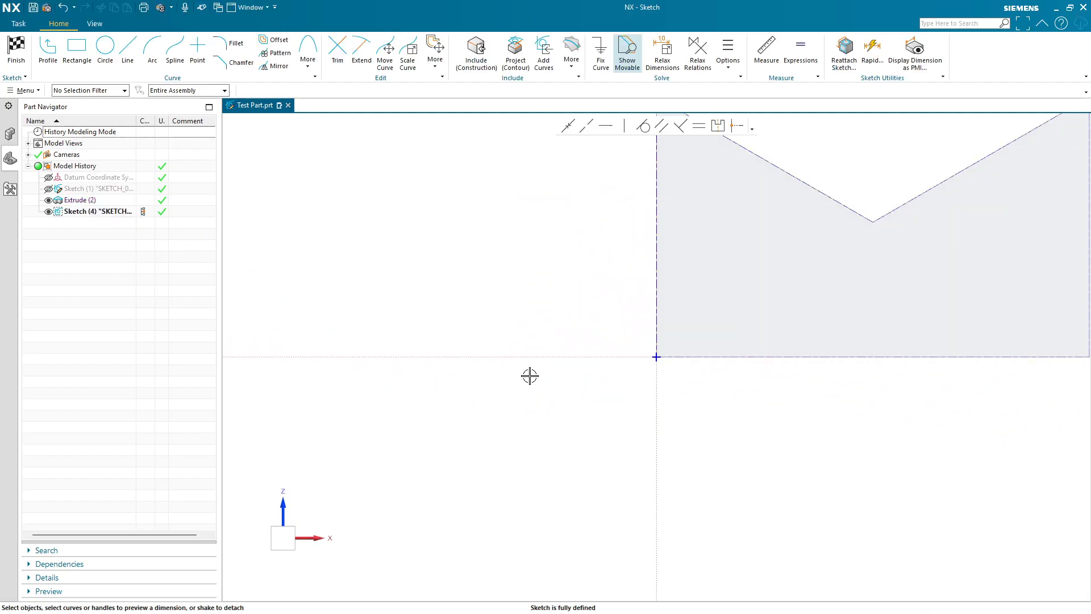
{"action": "mouse_move", "coordinate": [556, 278]}
{"action": "middle_mouse_down", "text": "shift"}
{"action": "mouse_move", "coordinate": [377, 441]}
{"action": "mouse_move", "coordinate": [358, 406]}
{"action": "mouse_move", "coordinate": [375, 397]}
{"action": "middle_mouse_up", "text": "shift"}
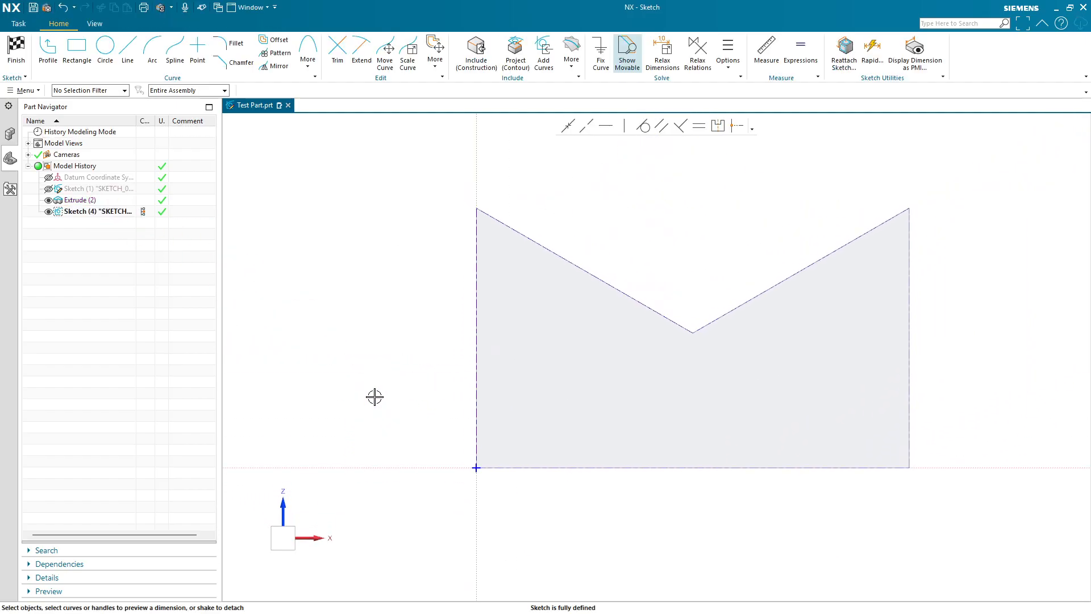
{"action": "left_click", "coordinate": [105, 45]}
{"action": "left_click", "coordinate": [541, 346]}
{"action": "left_click", "coordinate": [566, 353]}
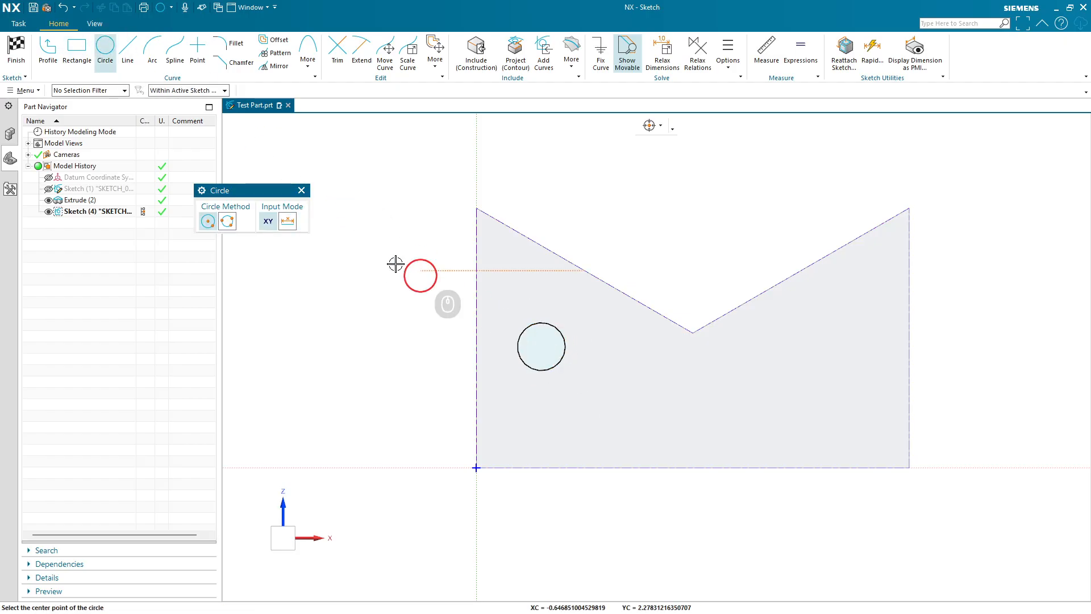
{"action": "left_click", "coordinate": [302, 190]}
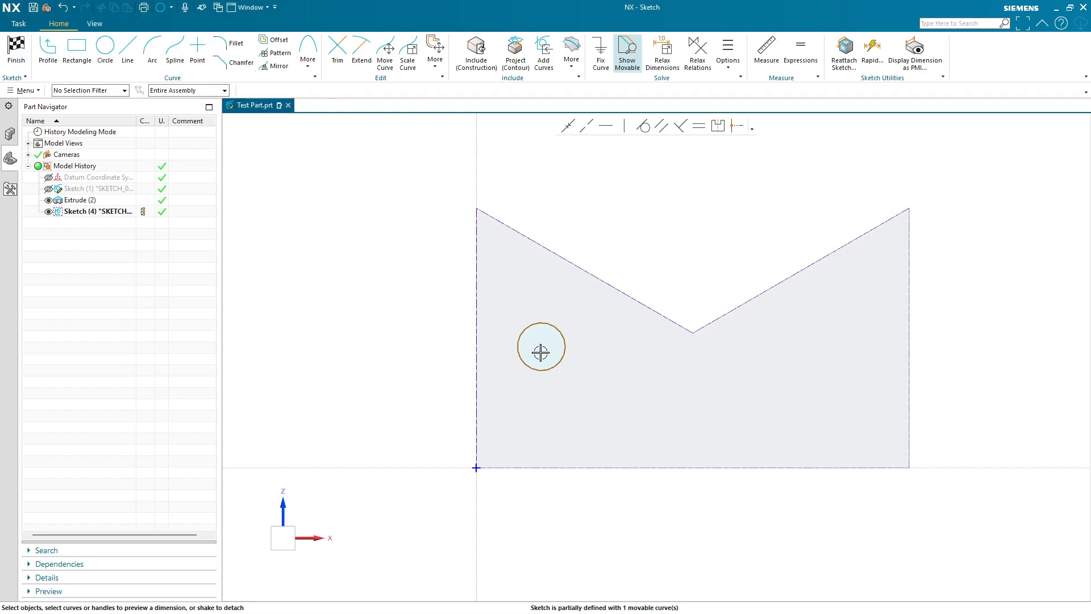
- Dimension the circle's horizontal distance from the face's left edge
{"action": "left_click", "coordinate": [477, 352]}
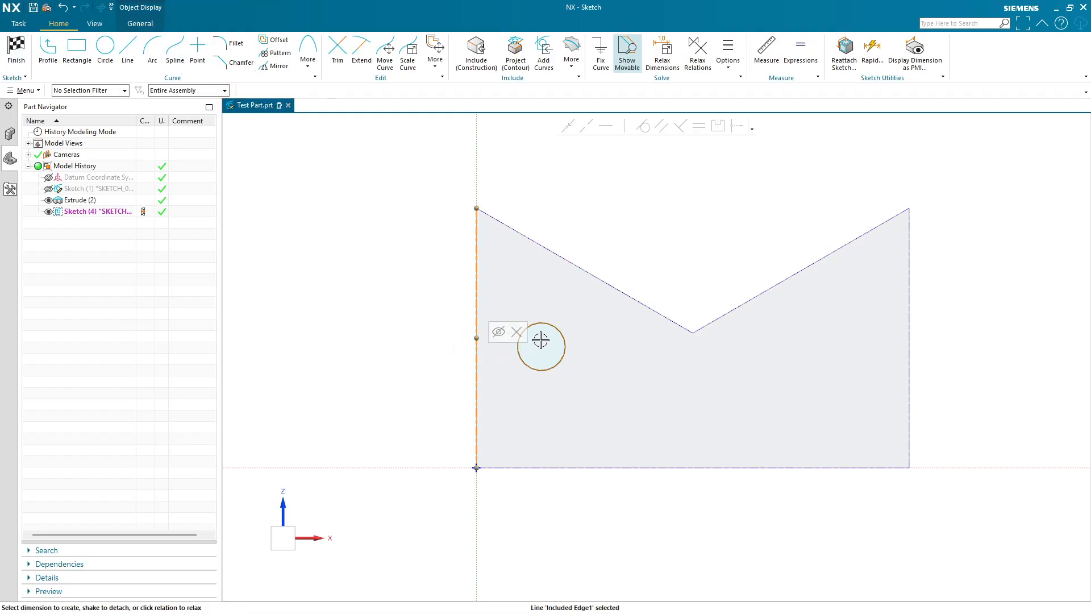
{"action": "left_click", "coordinate": [546, 326]}
{"action": "left_click", "coordinate": [514, 299]}
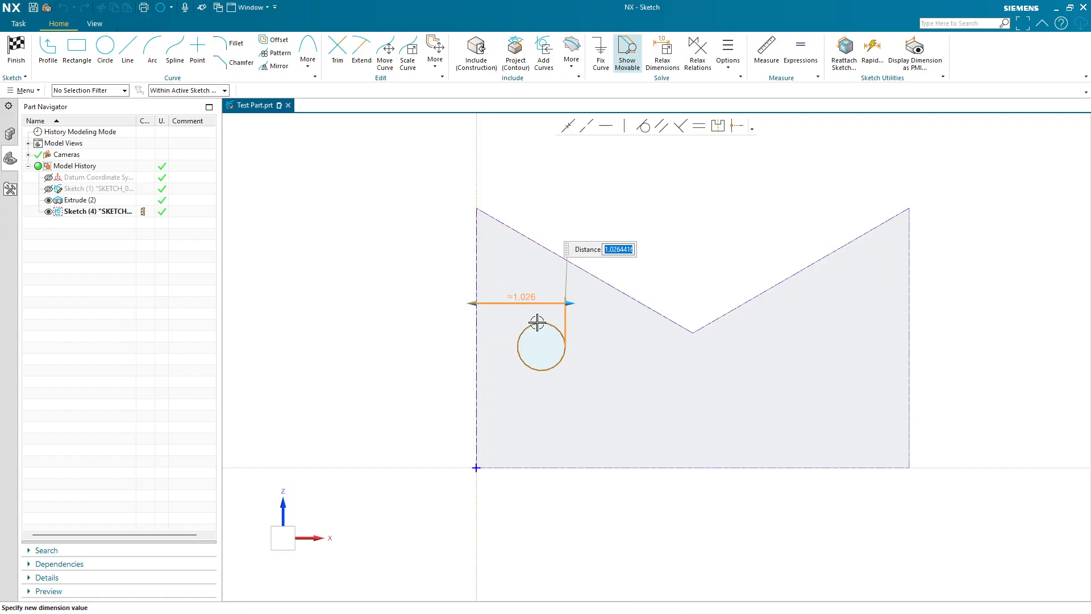
{"action": "middle_click", "coordinate": [438, 358]}
- Finish and reopen the sketch, then delete the circle's distance dimension
{"action": "left_click", "coordinate": [15, 49]}
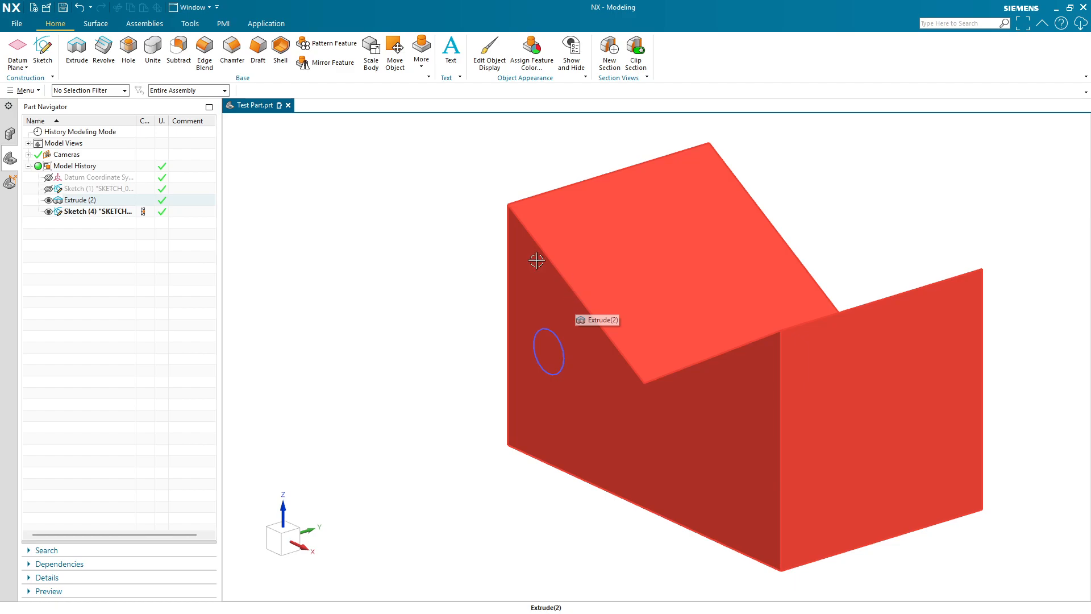
{"action": "double_click", "coordinate": [103, 211]}
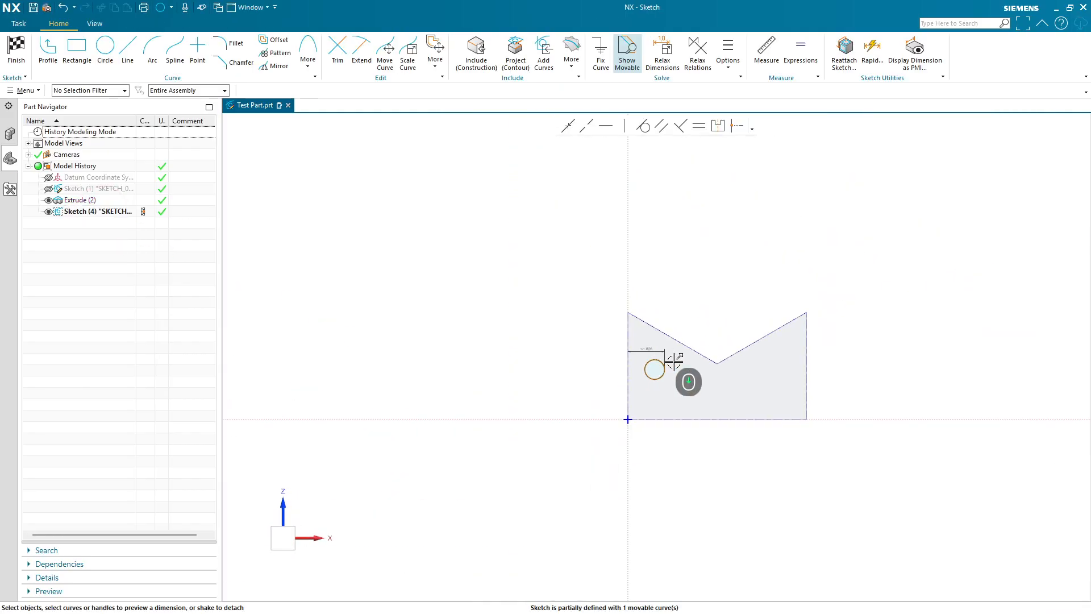
{"action": "left_click", "coordinate": [629, 321]}
{"action": "key", "text": "Delete"}
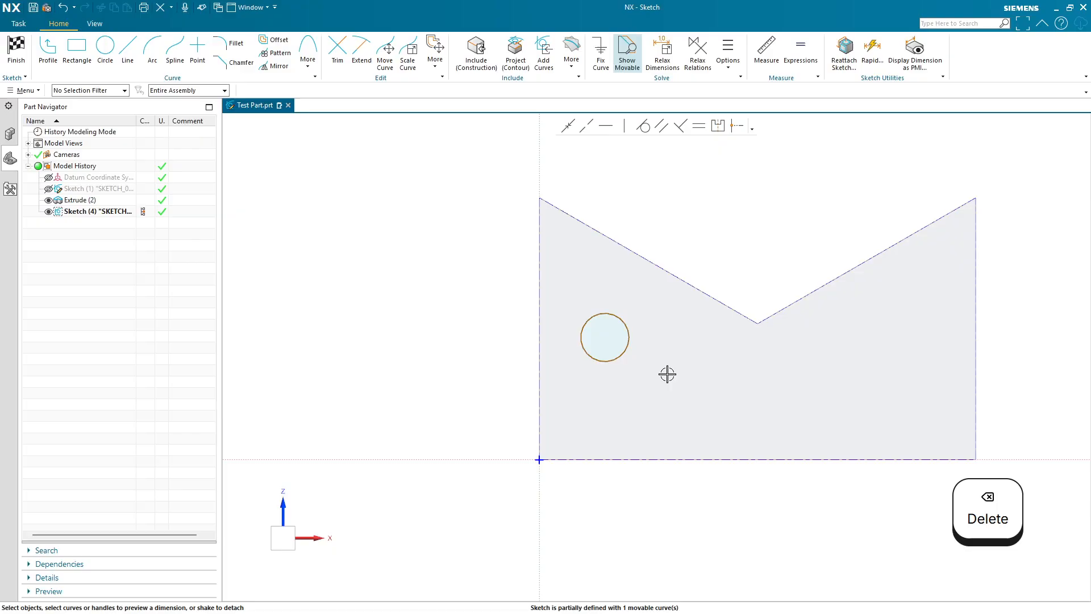
- Move the circle lower on the face and dimension its distance from the left edge
{"action": "left_click_drag", "start_coordinate": [616, 361], "coordinate": [638, 406]}
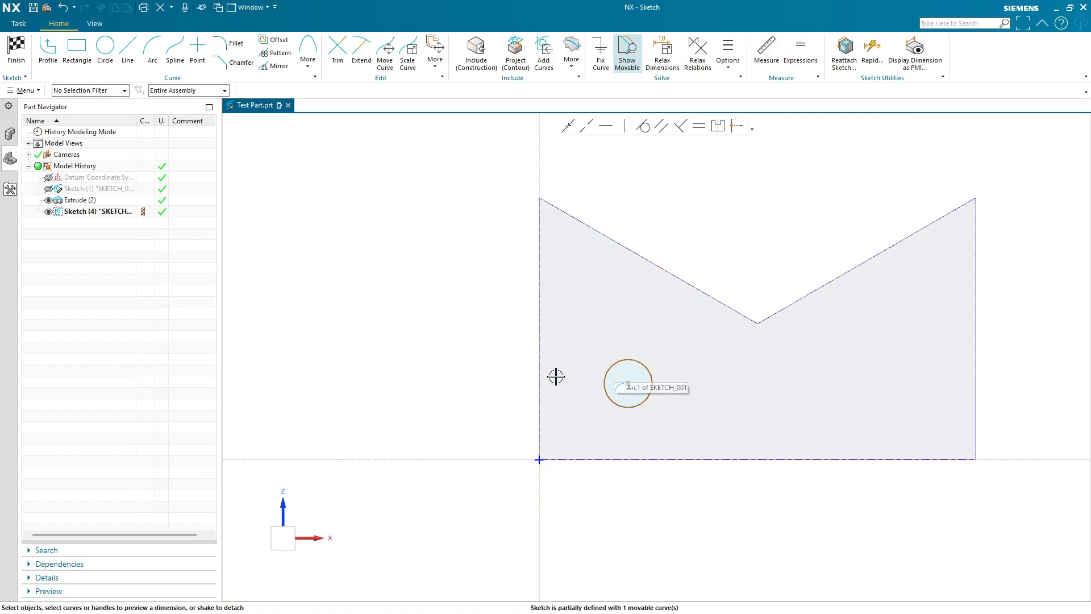
{"action": "left_click", "coordinate": [536, 384]}
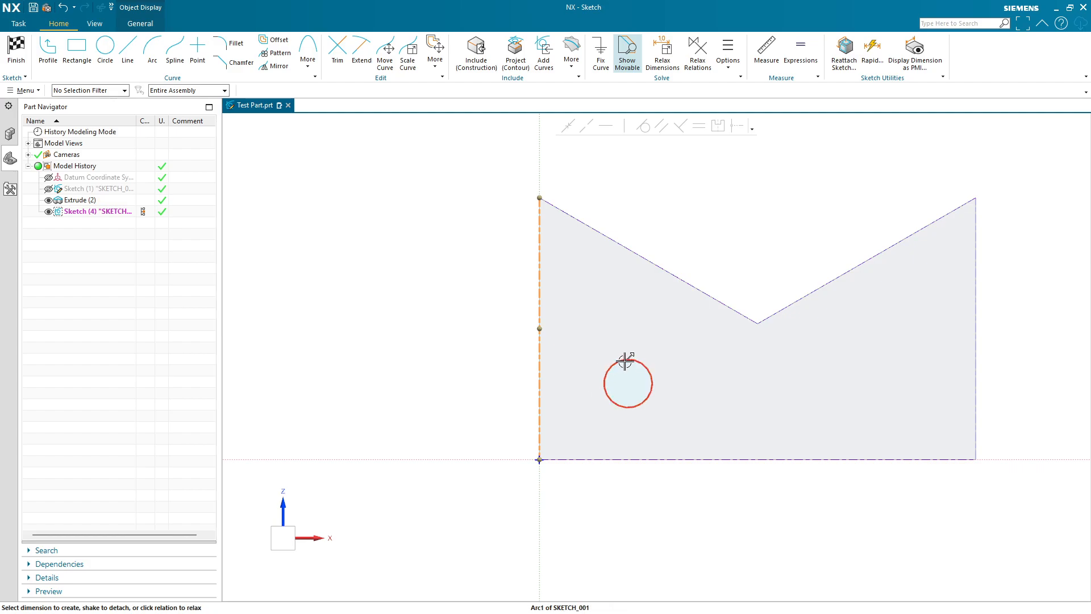
{"action": "left_click", "coordinate": [603, 383]}
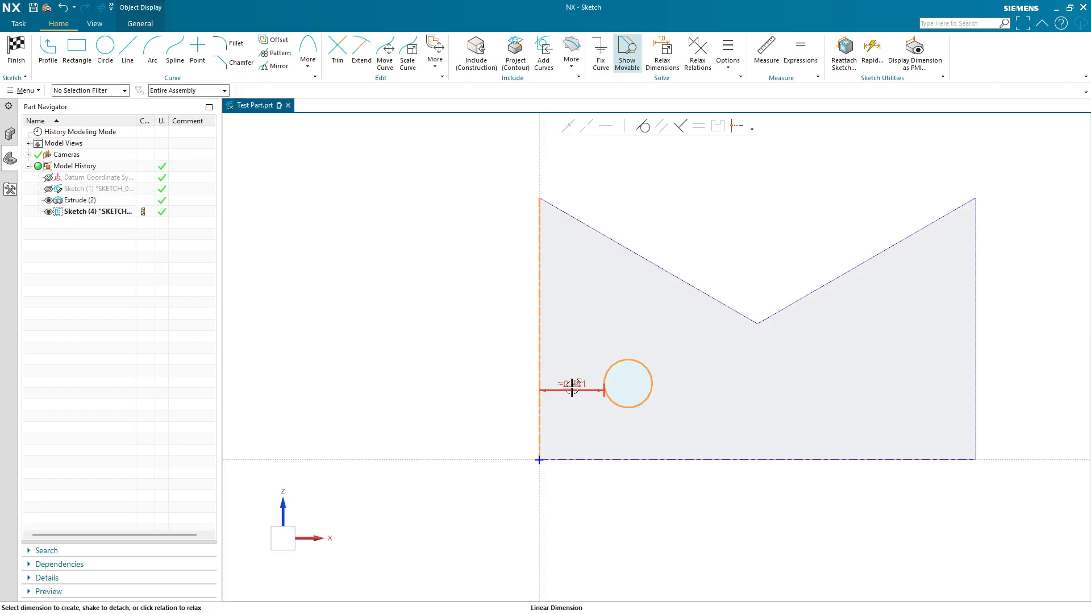
{"action": "left_click", "coordinate": [570, 419]}
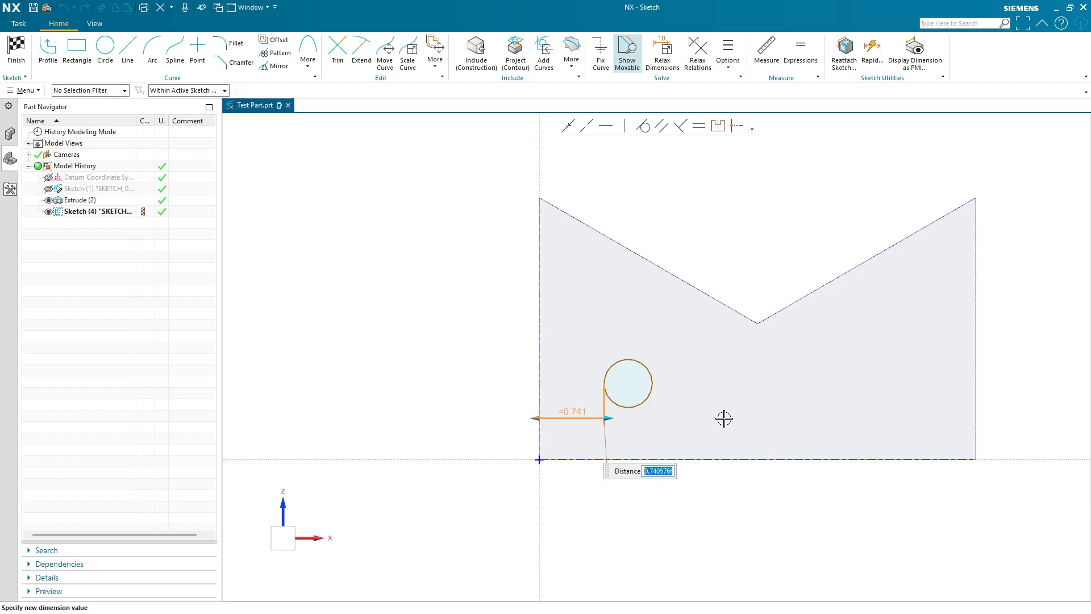
{"action": "key", "text": "Escape"}
{"action": "key", "text": "Escape"}
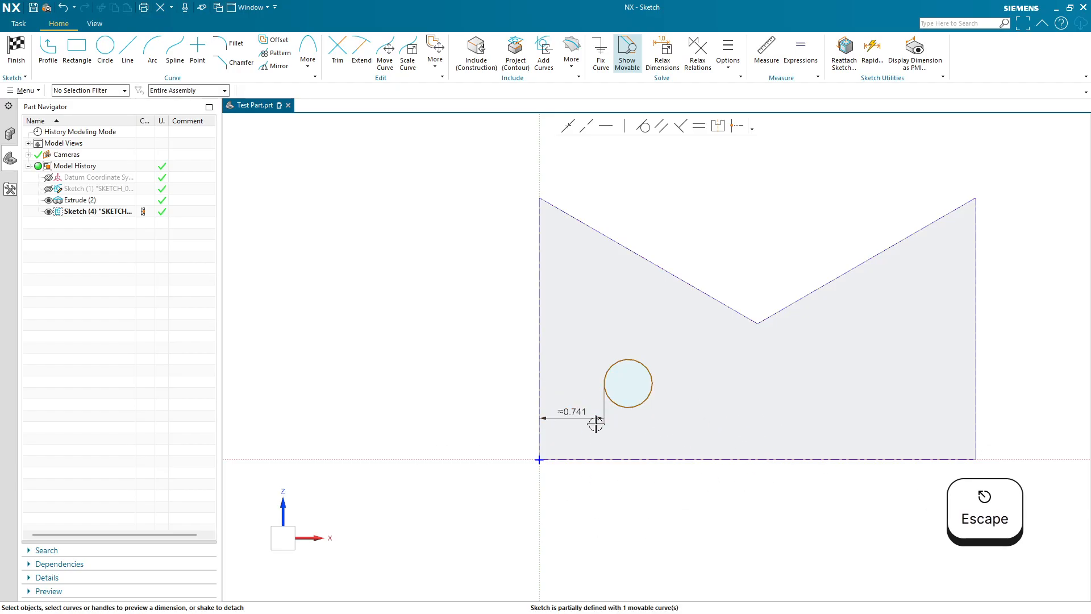
- Replace the circle's distance dimension with a horizontal dimension of 1 from the face's left edge to the circle's center
{"action": "left_click", "coordinate": [597, 419]}
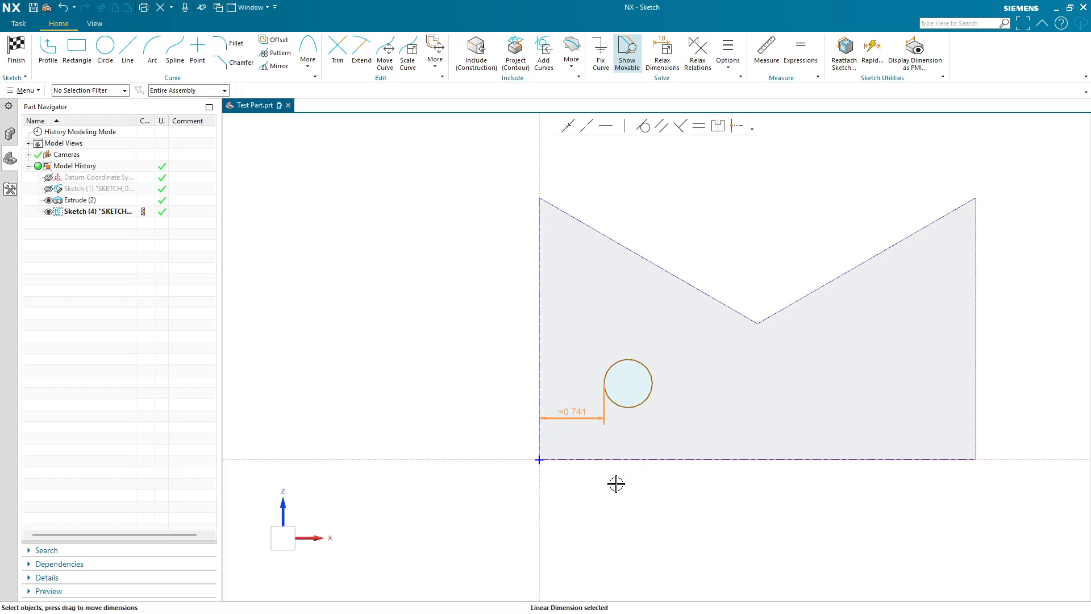
{"action": "key", "text": "Delete"}
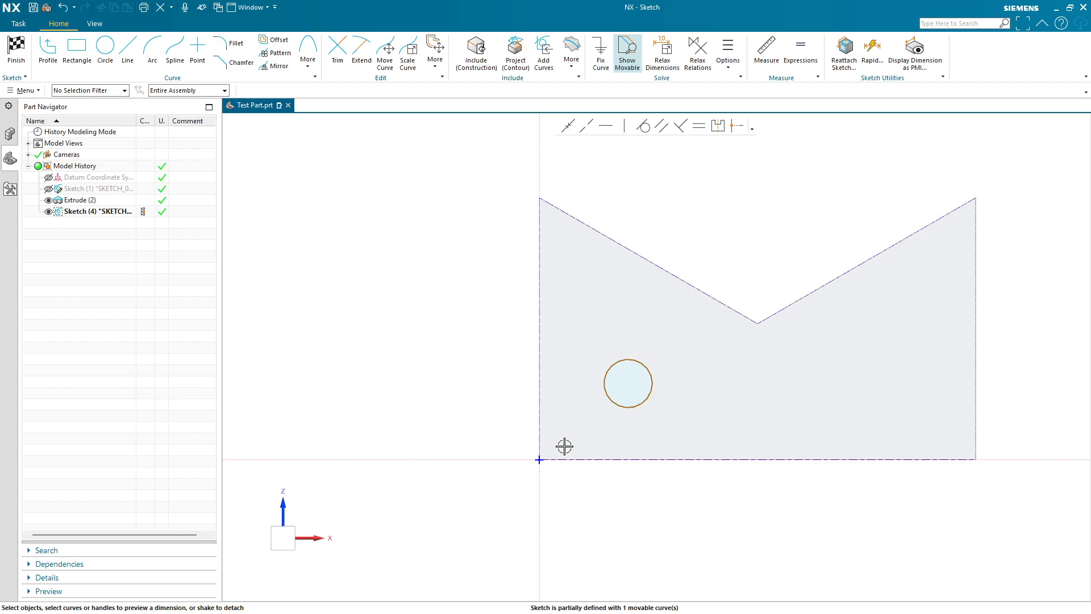
{"action": "left_click", "coordinate": [535, 398]}
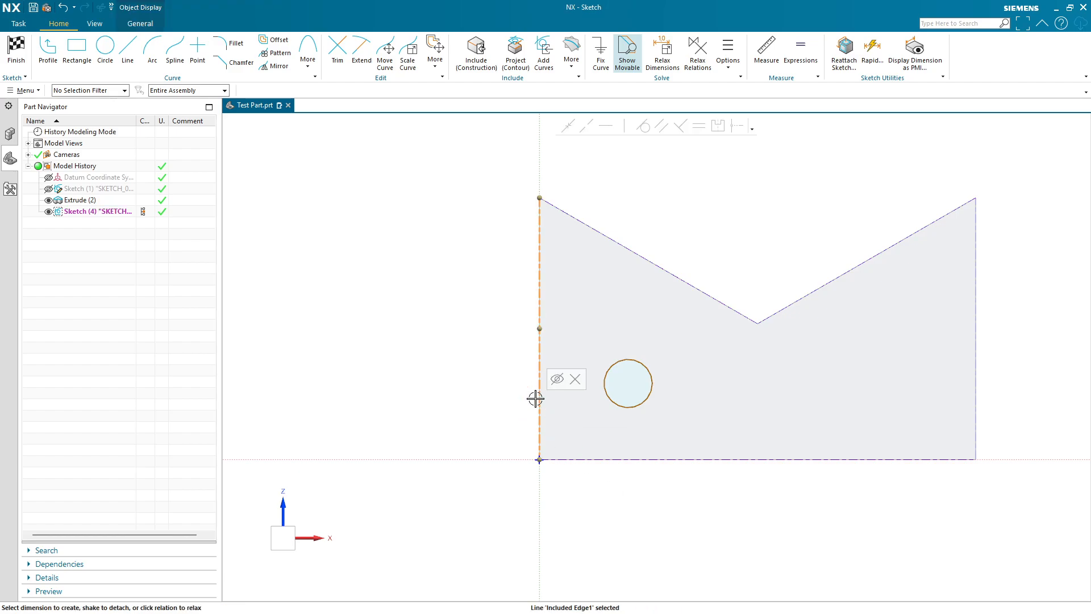
{"action": "left_click", "coordinate": [627, 383]}
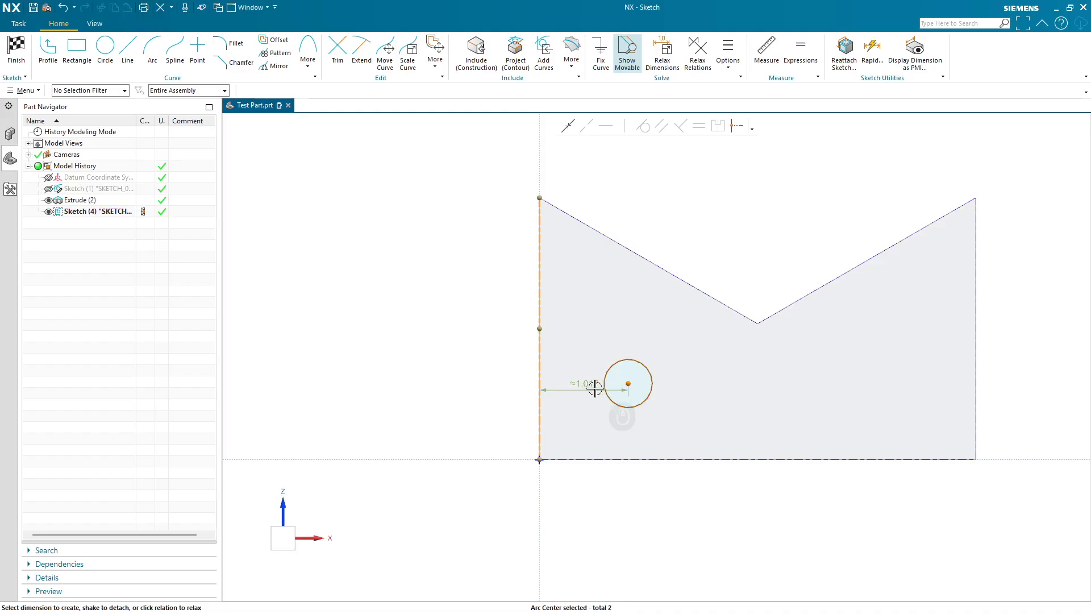
{"action": "left_click", "coordinate": [594, 435]}
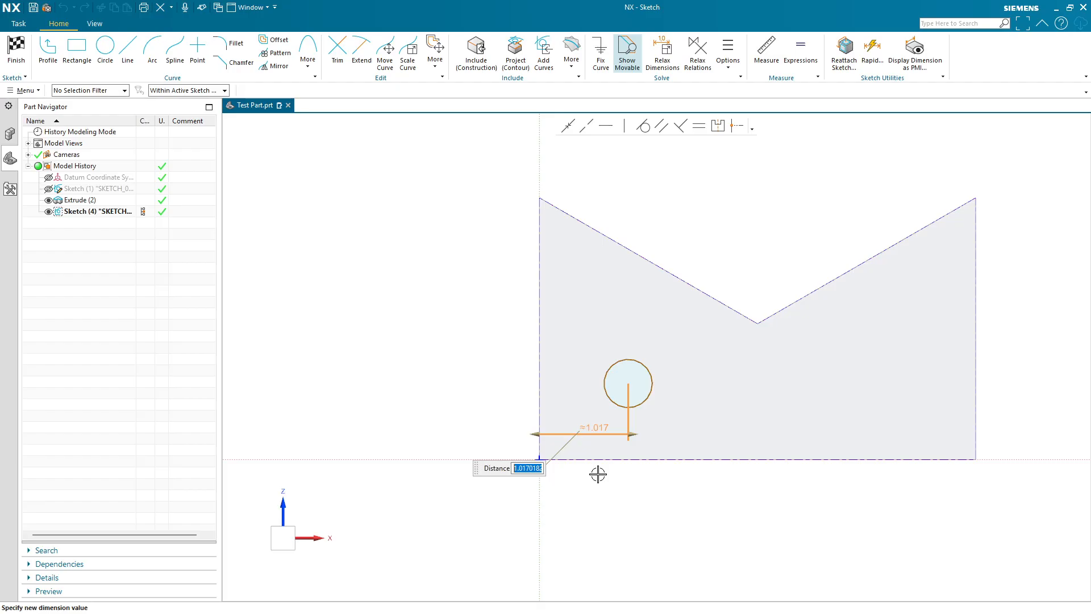
{"action": "type", "text": "1"}
{"action": "middle_click", "coordinate": [612, 528]}
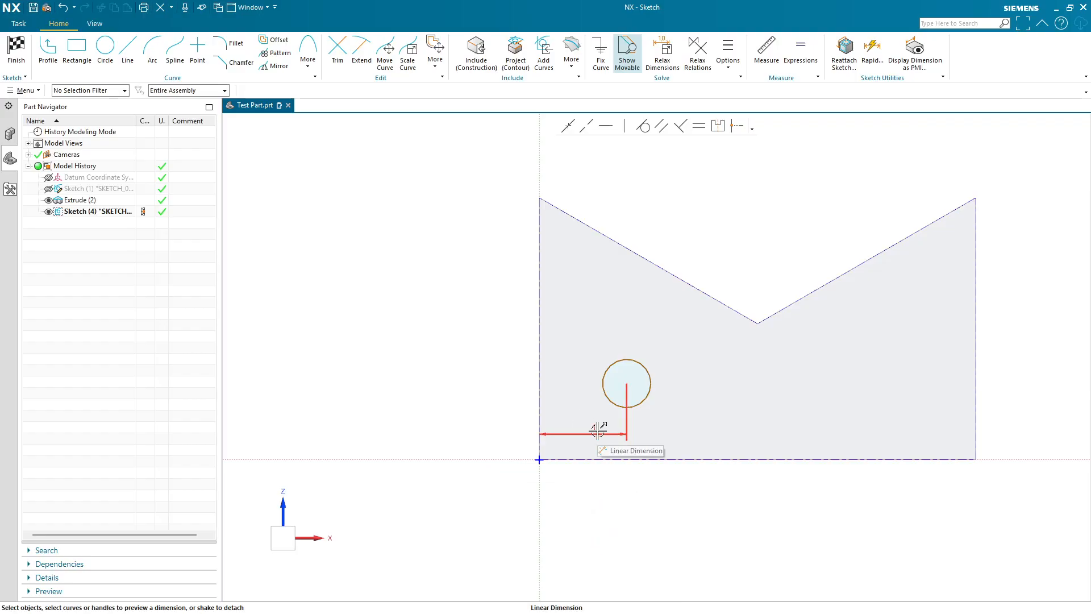
- Dimension the circle center's vertical distance from the face's bottom edge as 1
{"action": "left_click", "coordinate": [629, 383]}
{"action": "left_click", "coordinate": [666, 458]}
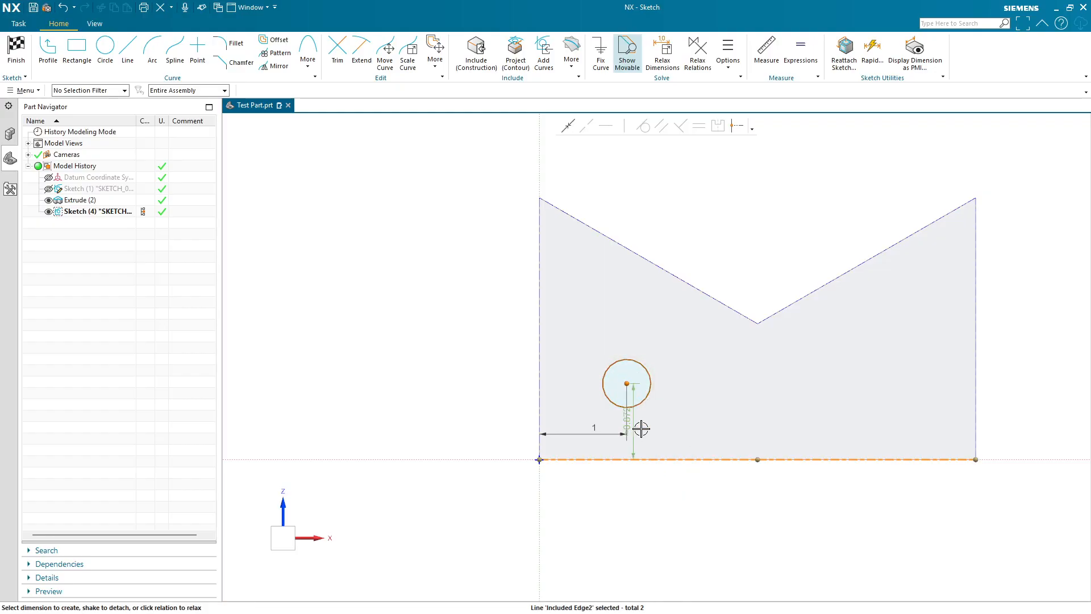
{"action": "left_click", "coordinate": [701, 427]}
{"action": "type", "text": "1"}
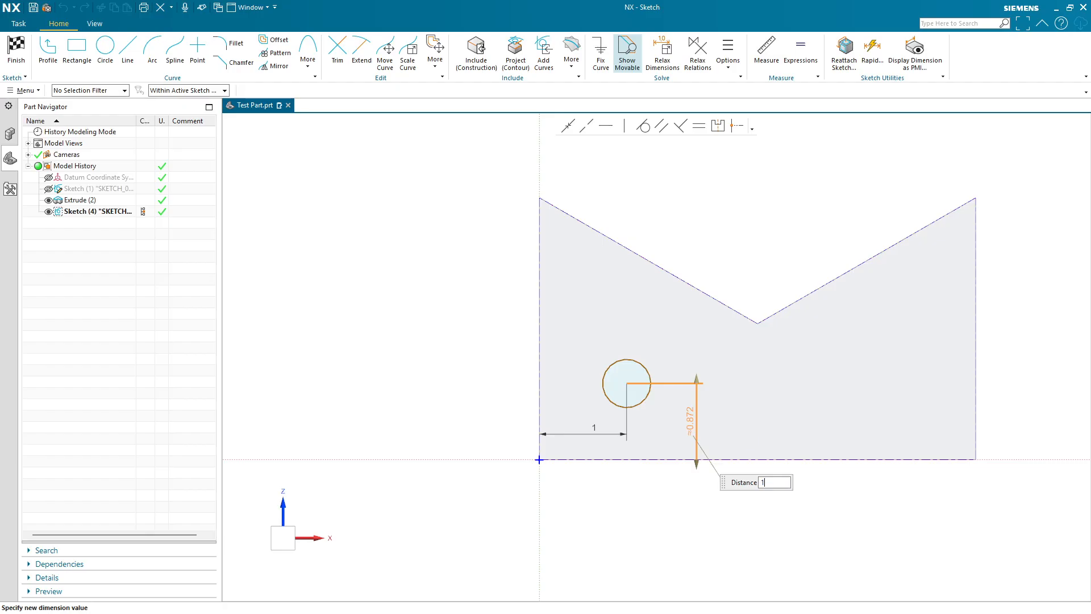
{"action": "key", "text": "Return"}
{"action": "middle_click", "coordinate": [735, 548]}
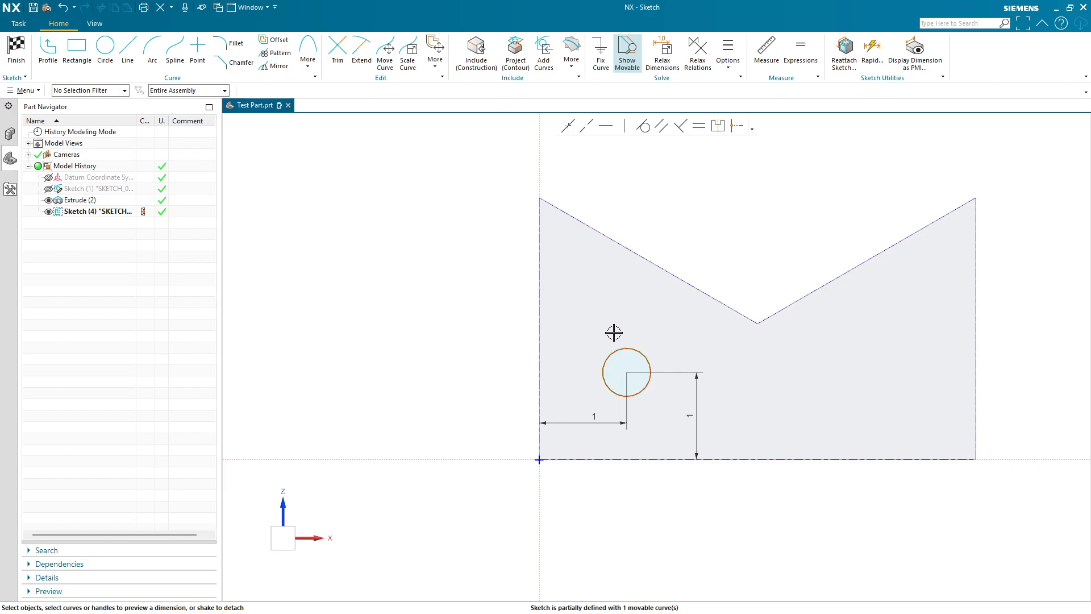
- Dimension the circle's diameter as 0.75
{"action": "left_click", "coordinate": [628, 350]}
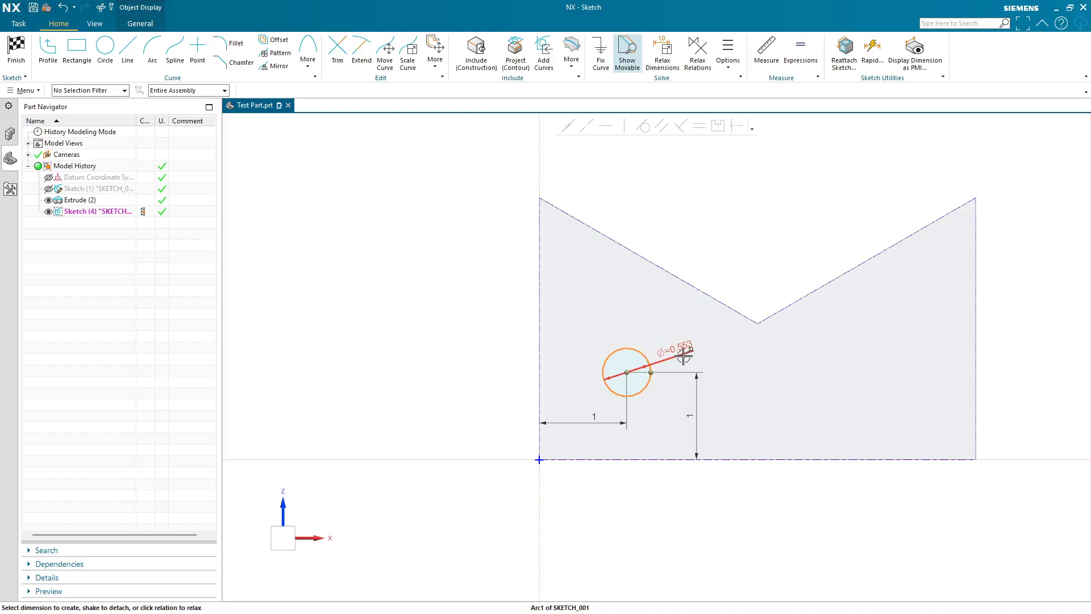
{"action": "left_click_drag", "start_coordinate": [686, 353], "coordinate": [711, 350]}
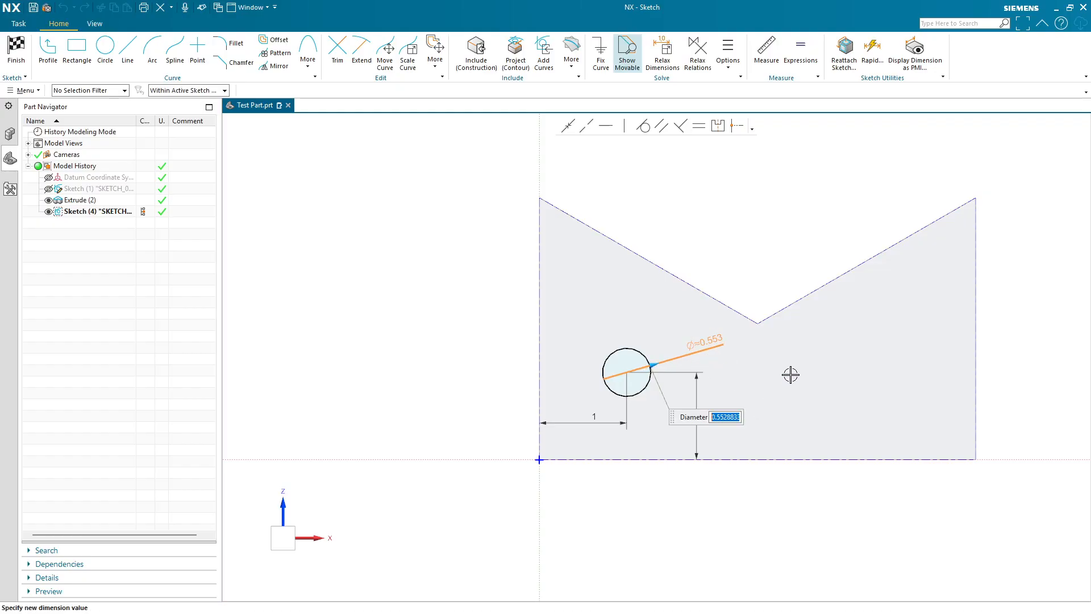
{"action": "type", "text": ".75"}
{"action": "key", "text": "Return"}
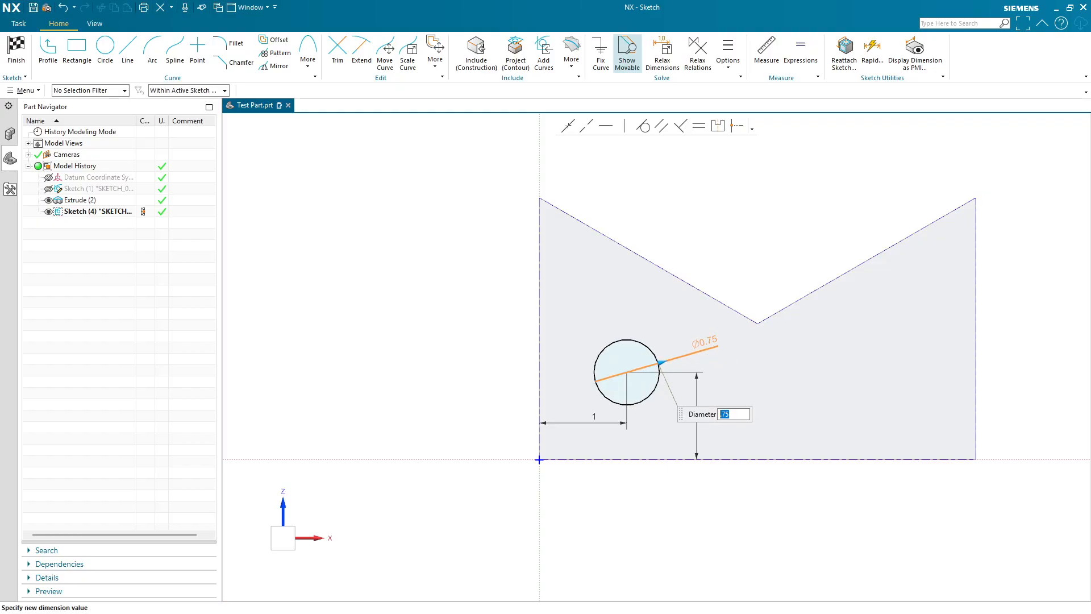
{"action": "middle_click", "coordinate": [778, 518]}
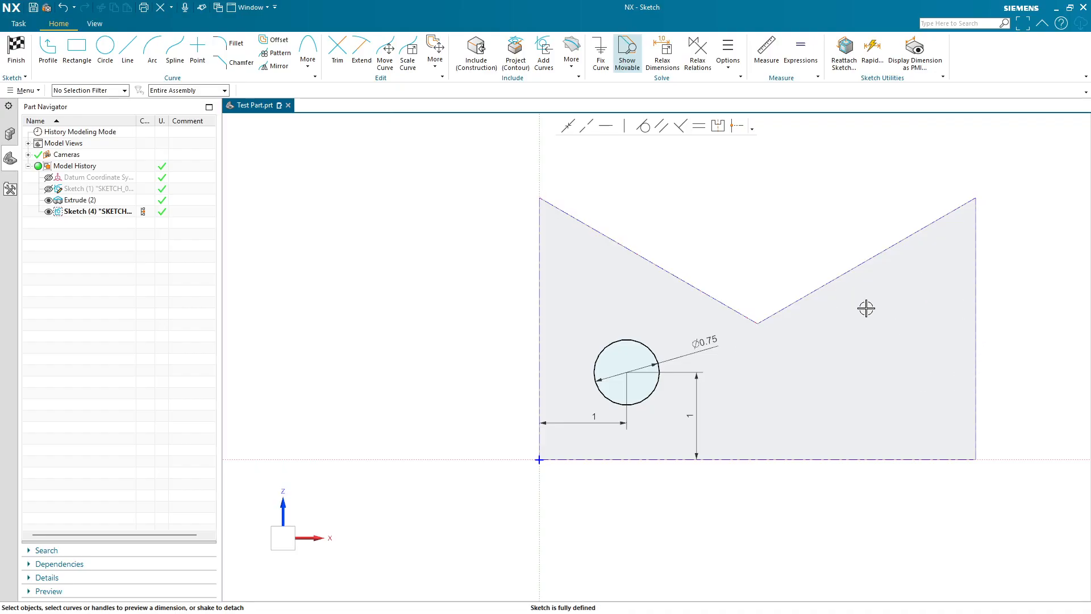
- Draw a 7-sided polygon with a locked 0.5 in circumscribed radius and 90° rotation on the face's right side
{"action": "left_click", "coordinate": [310, 68]}
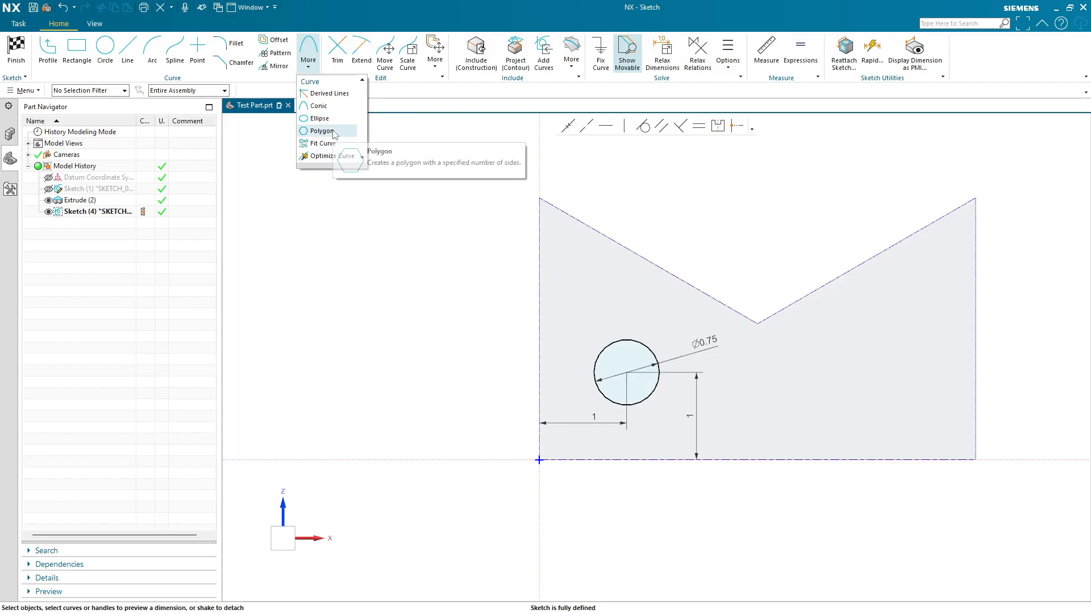
{"action": "left_click", "coordinate": [338, 134]}
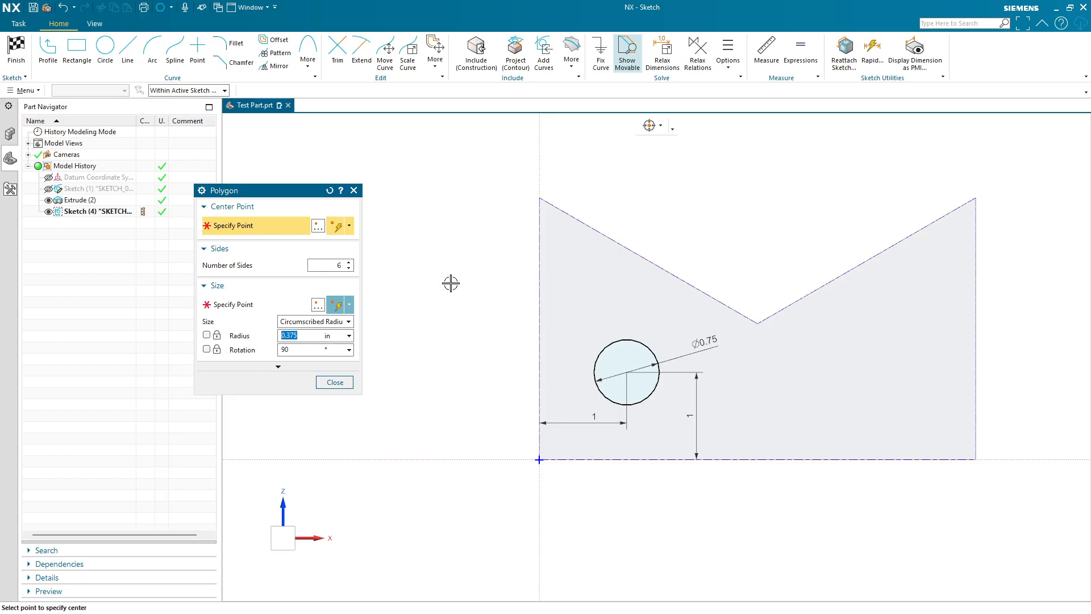
{"action": "double_click", "coordinate": [344, 266]}
{"action": "left_click", "coordinate": [299, 305]}
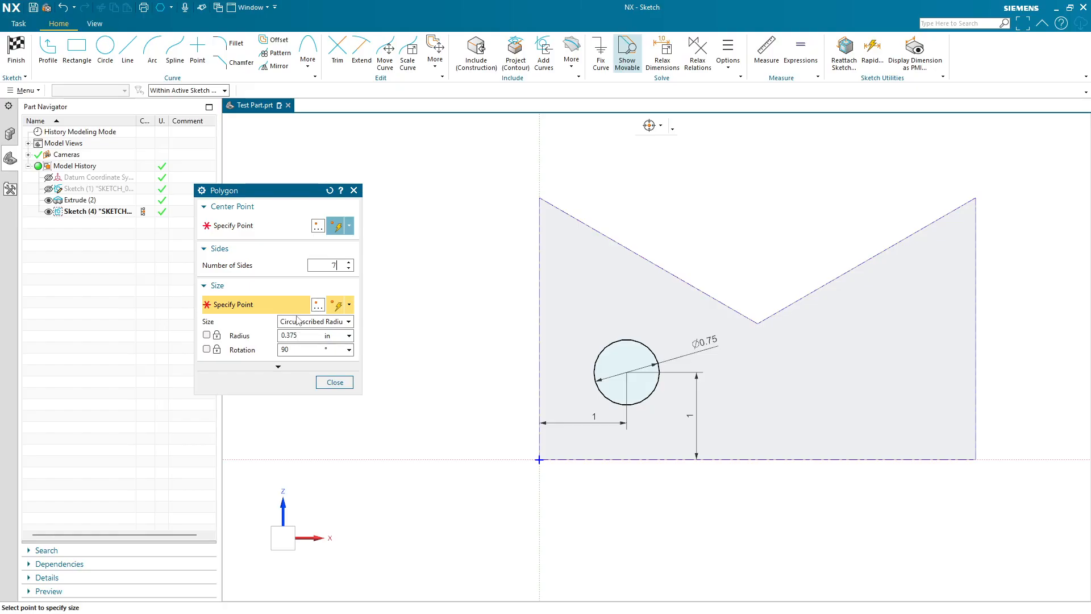
{"action": "left_click", "coordinate": [297, 320]}
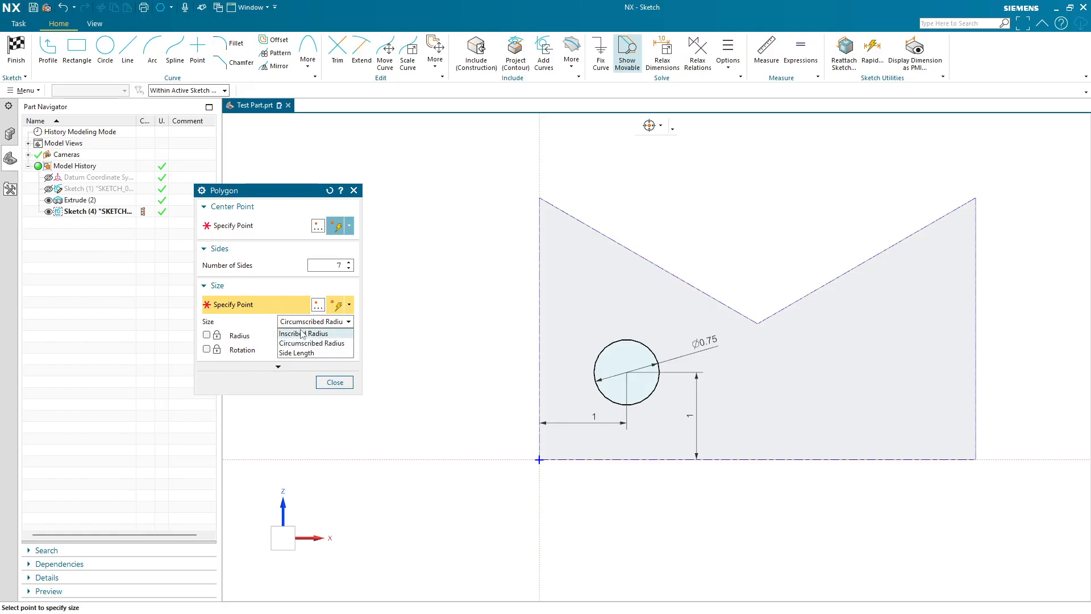
{"action": "left_click", "coordinate": [307, 342]}
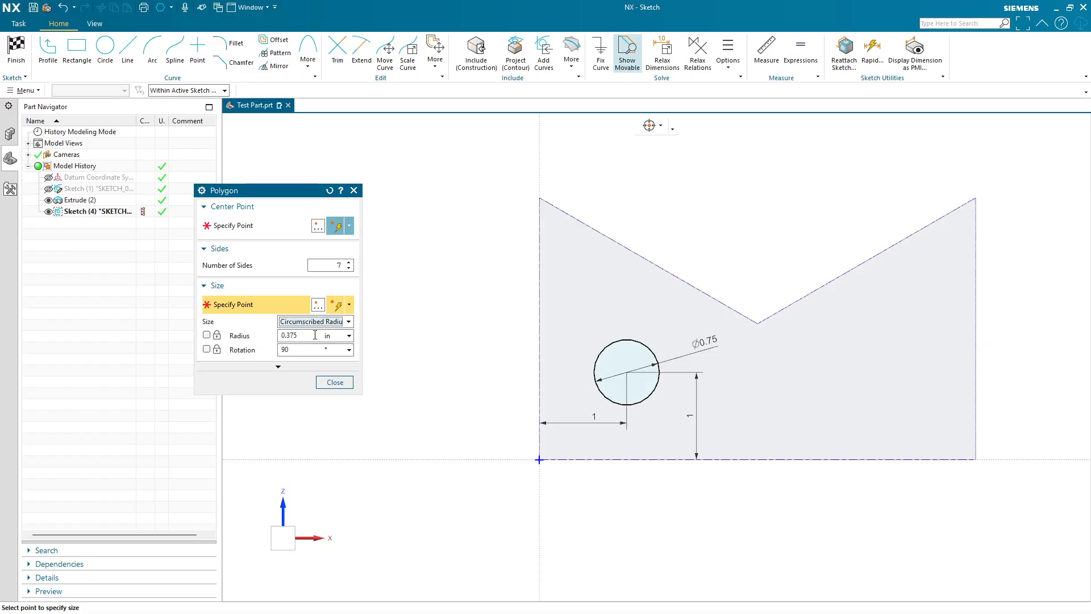
{"action": "left_click_drag", "start_coordinate": [314, 336], "coordinate": [276, 330]}
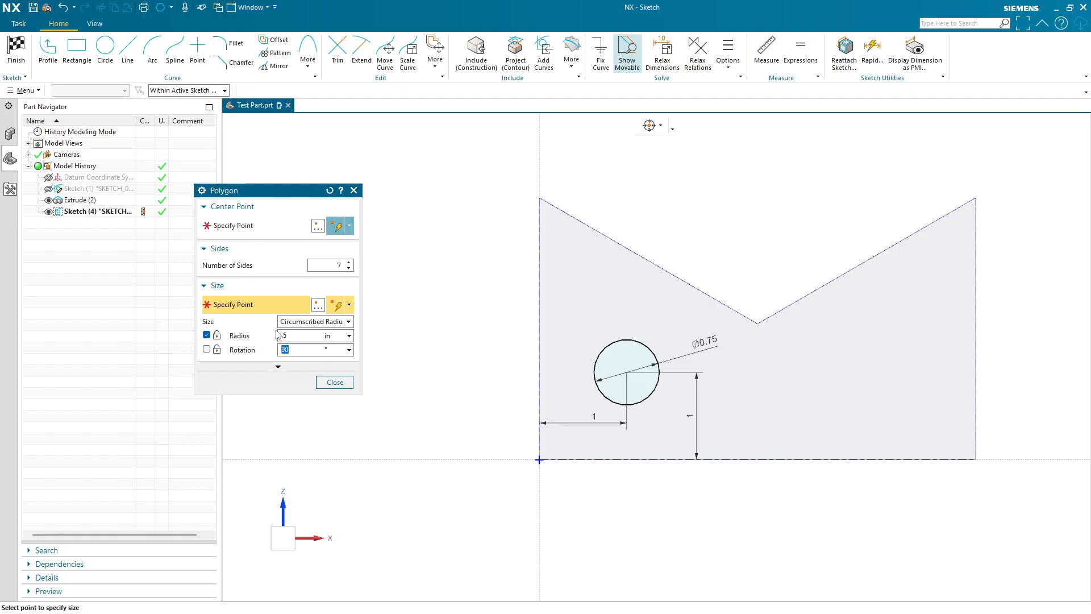
{"action": "left_click", "coordinate": [241, 226]}
{"action": "left_click", "coordinate": [869, 382]}
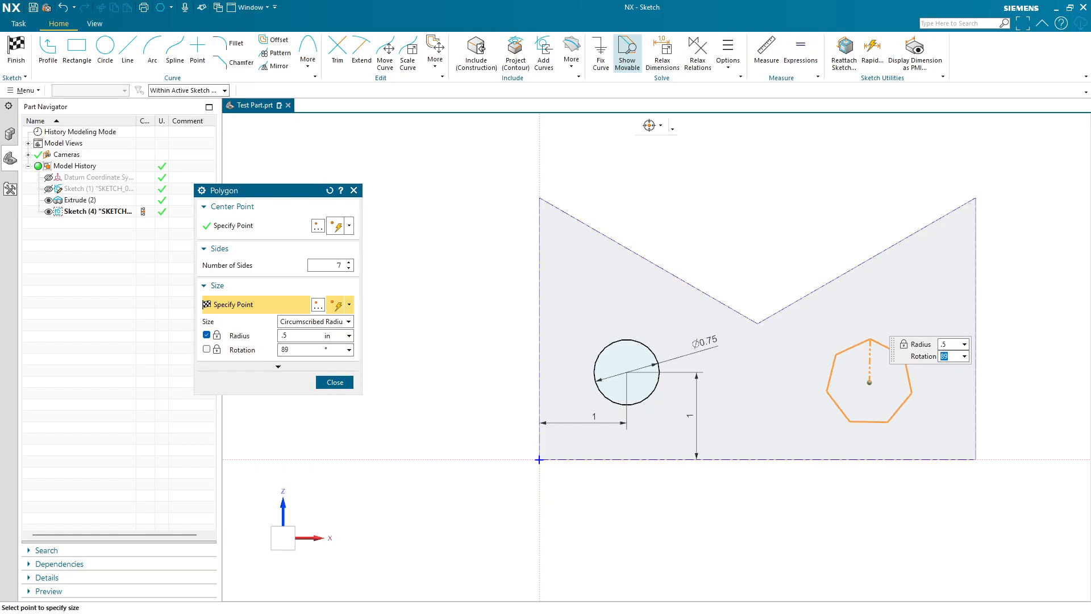
{"action": "key", "text": "Return"}
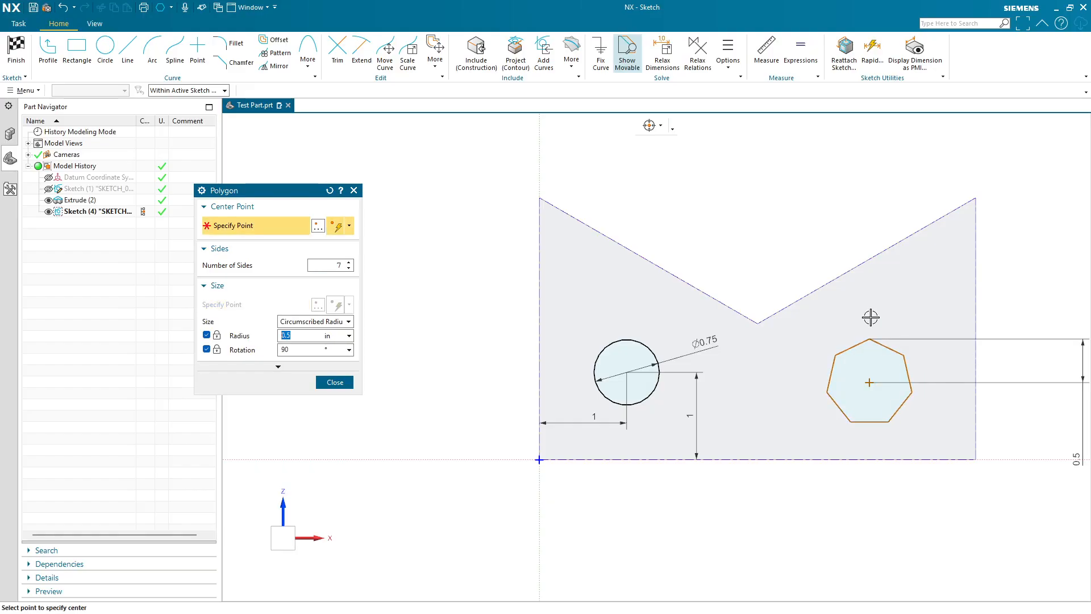
{"action": "middle_click_drag", "start_coordinate": [1013, 471], "coordinate": [974, 465], "text": "shift"}
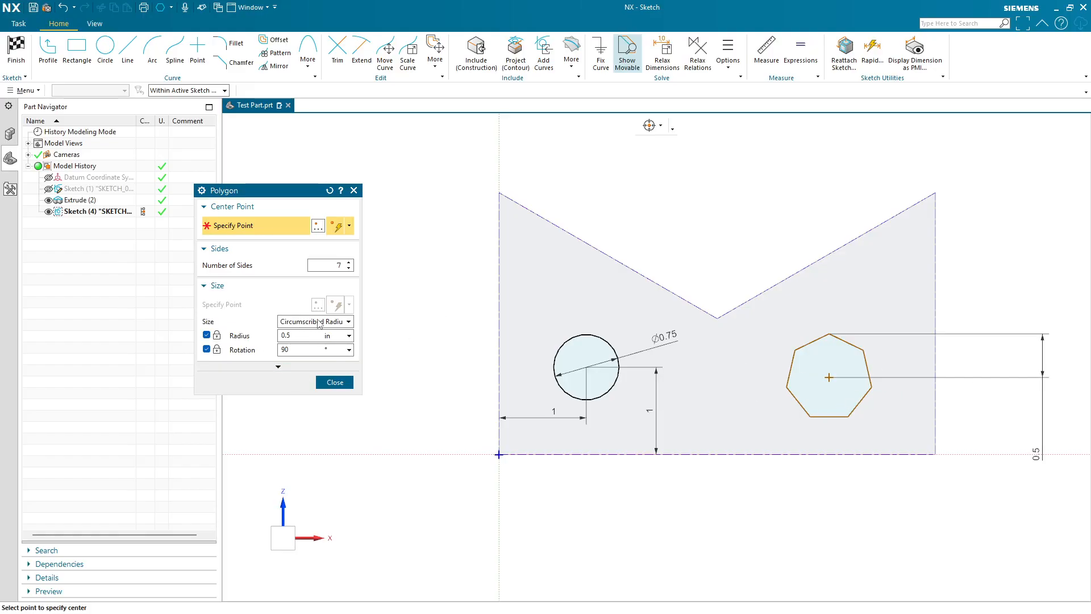
{"action": "left_click", "coordinate": [340, 381]}
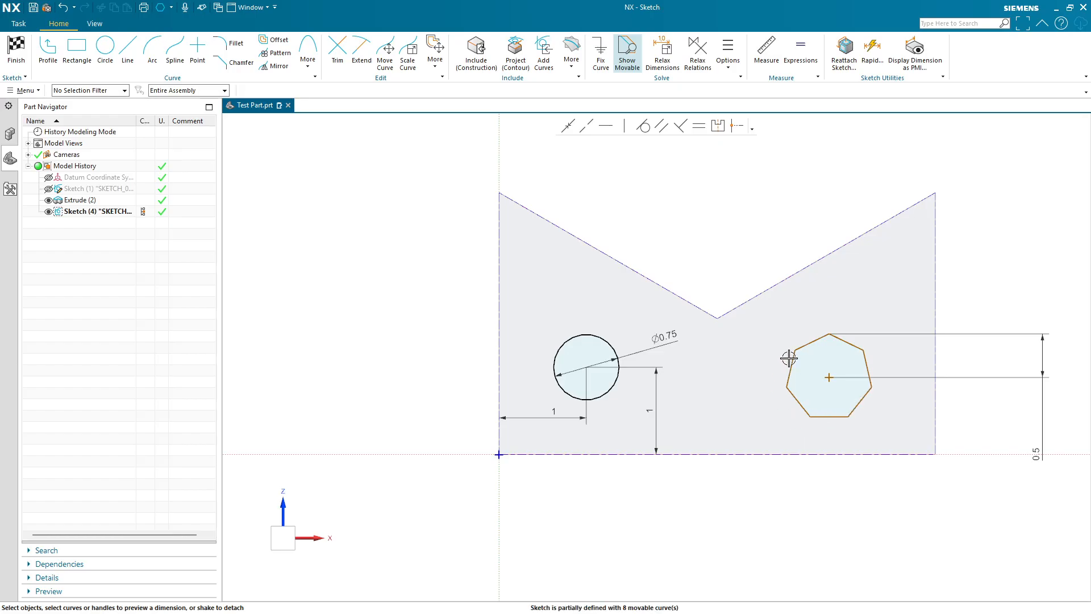
- Dimension the polygon center's vertical distance from the face's bottom edge as 1
{"action": "left_click", "coordinate": [829, 375]}
{"action": "left_click", "coordinate": [838, 454]}
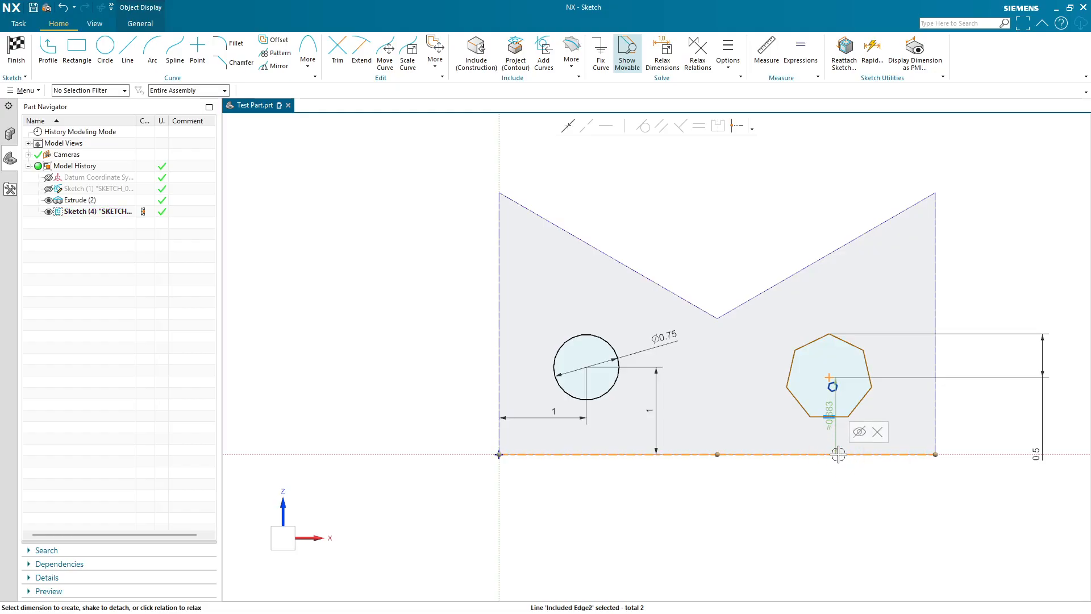
{"action": "left_click", "coordinate": [756, 415]}
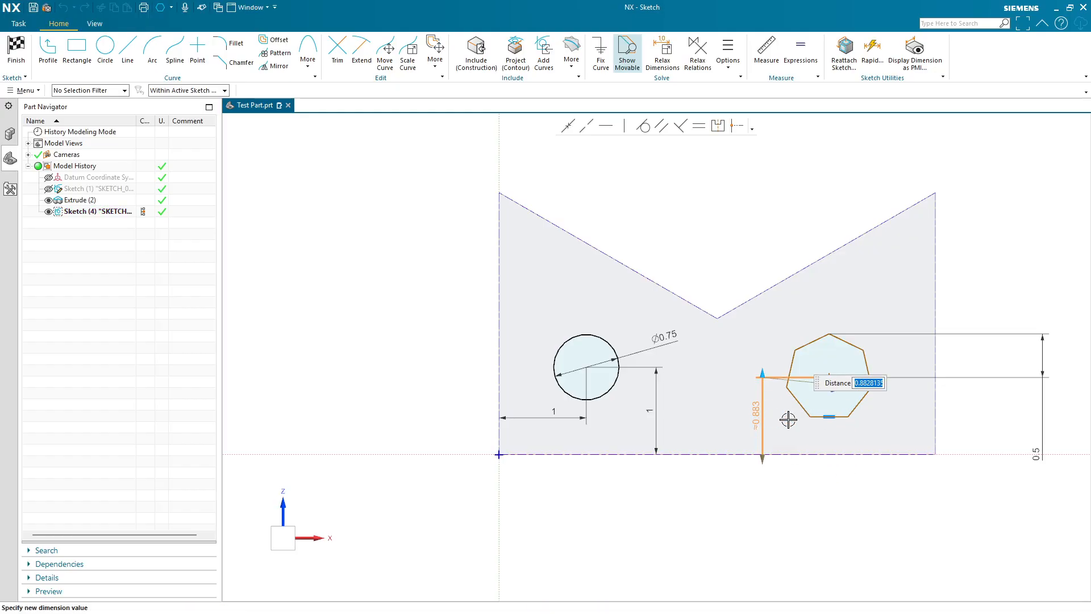
{"action": "type", "text": "1"}
{"action": "key", "text": "Return"}
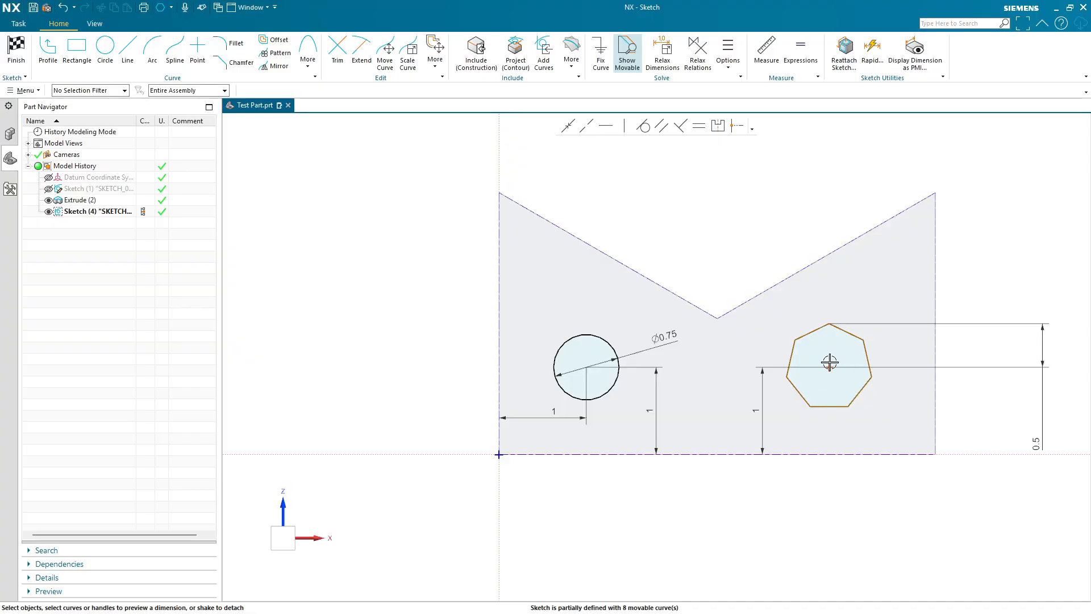
- Dimension the polygon center's horizontal distance from the face's right edge as 1, then finish the sketch
{"action": "left_click", "coordinate": [829, 362]}
{"action": "left_click", "coordinate": [936, 405]}
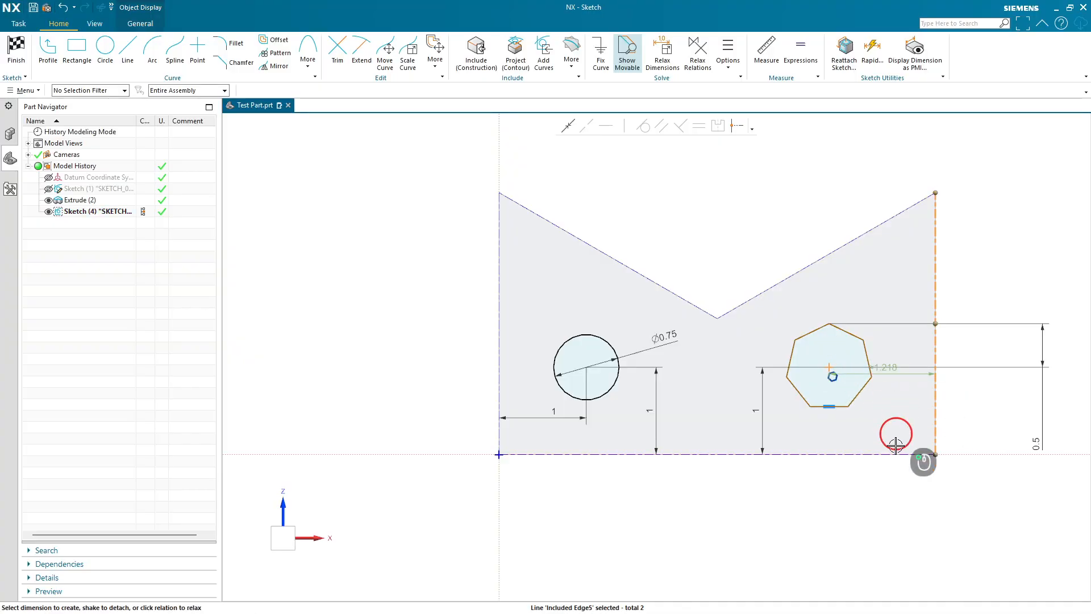
{"action": "left_click", "coordinate": [898, 467]}
{"action": "type", "text": "1"}
{"action": "key", "text": "Return"}
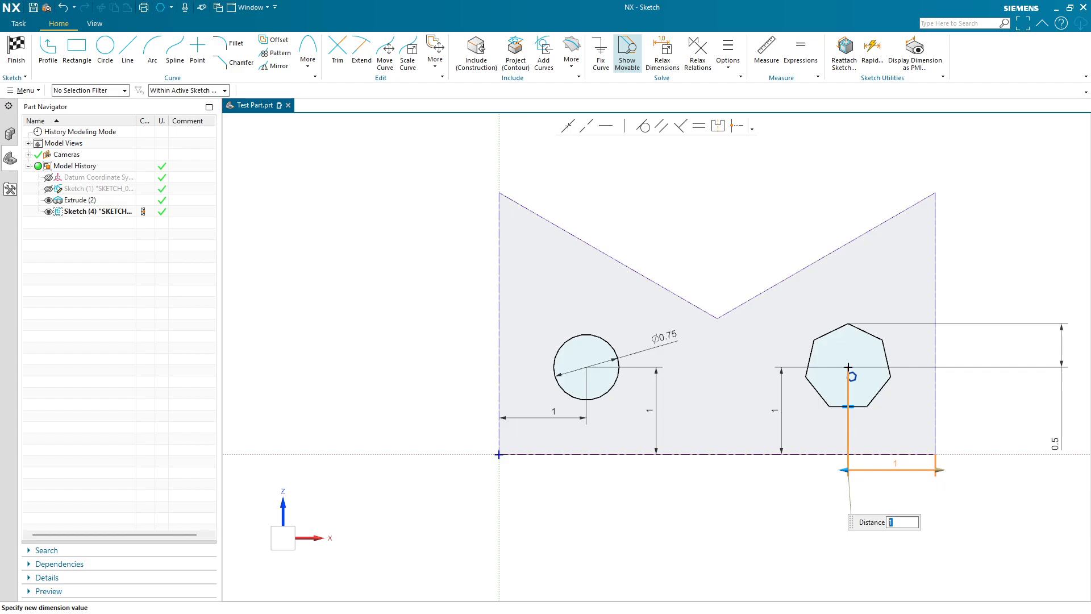
{"action": "middle_click", "coordinate": [1041, 559]}
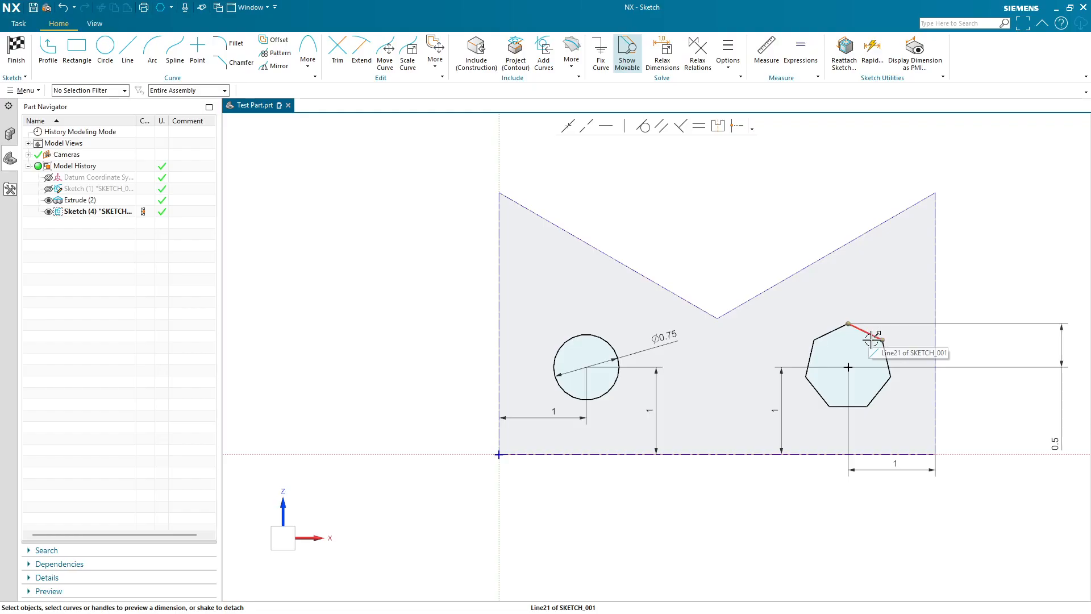
{"action": "left_click", "coordinate": [306, 61]}
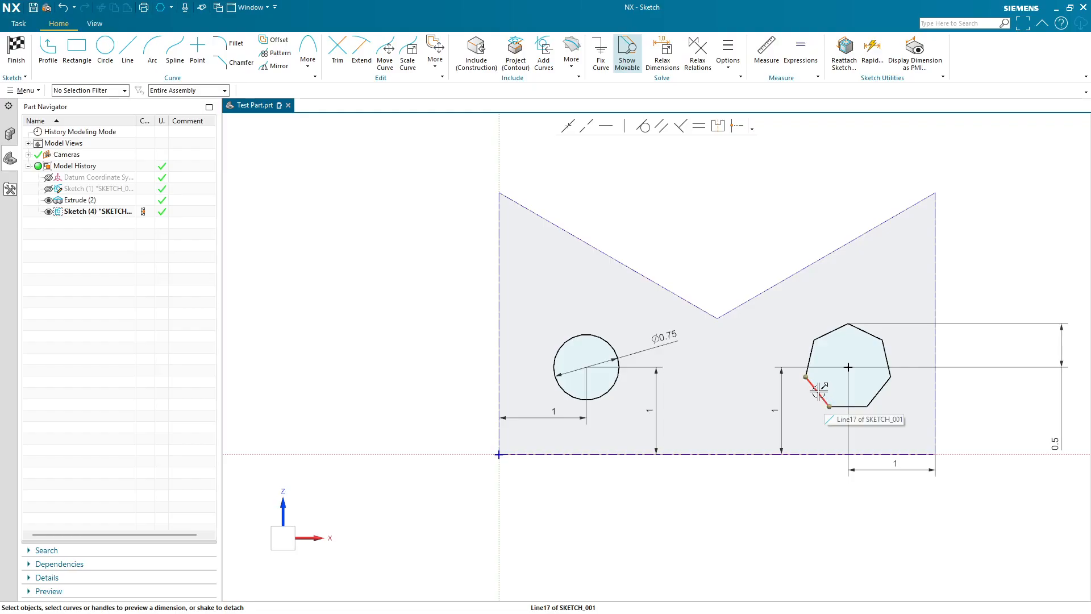
{"action": "left_click", "coordinate": [12, 56]}
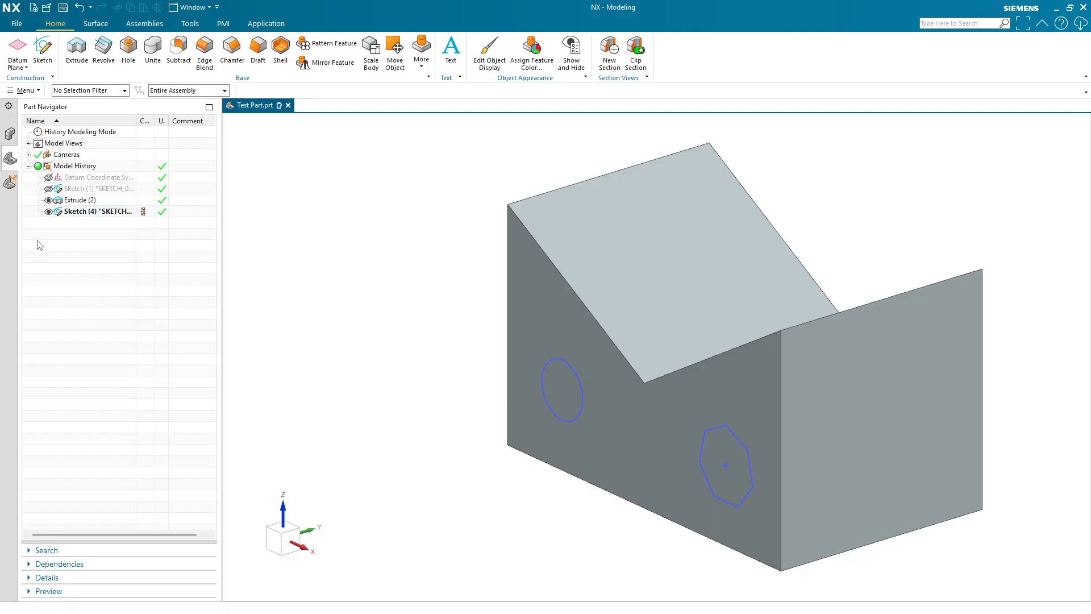
- Extrude the circle and heptagon sketch normal to the end face as a Subtract, reversing the direction into the part
{"action": "left_click", "coordinate": [84, 211]}
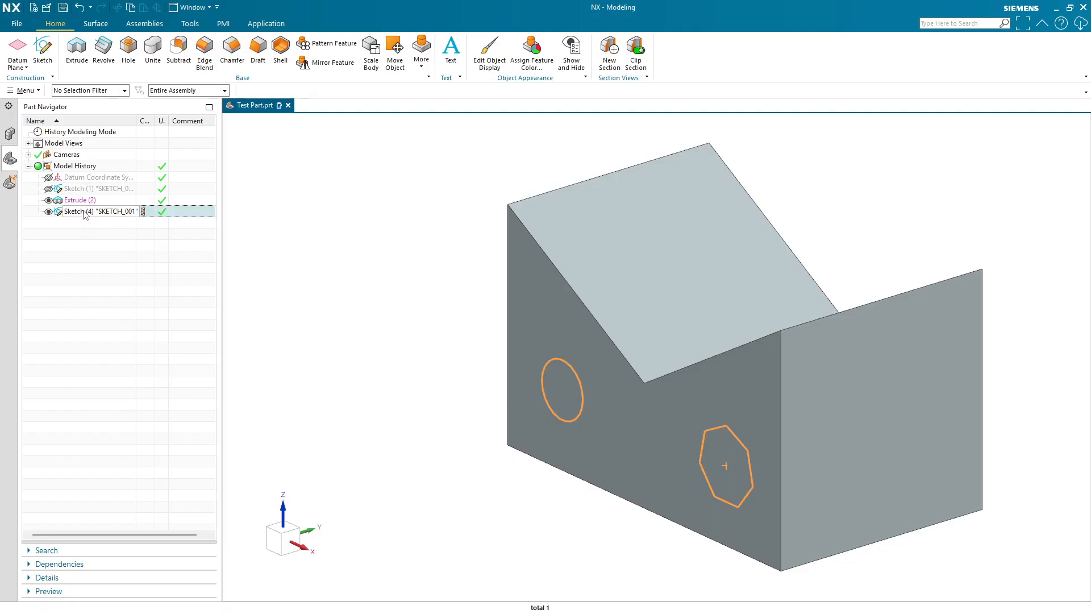
{"action": "left_click", "coordinate": [75, 55]}
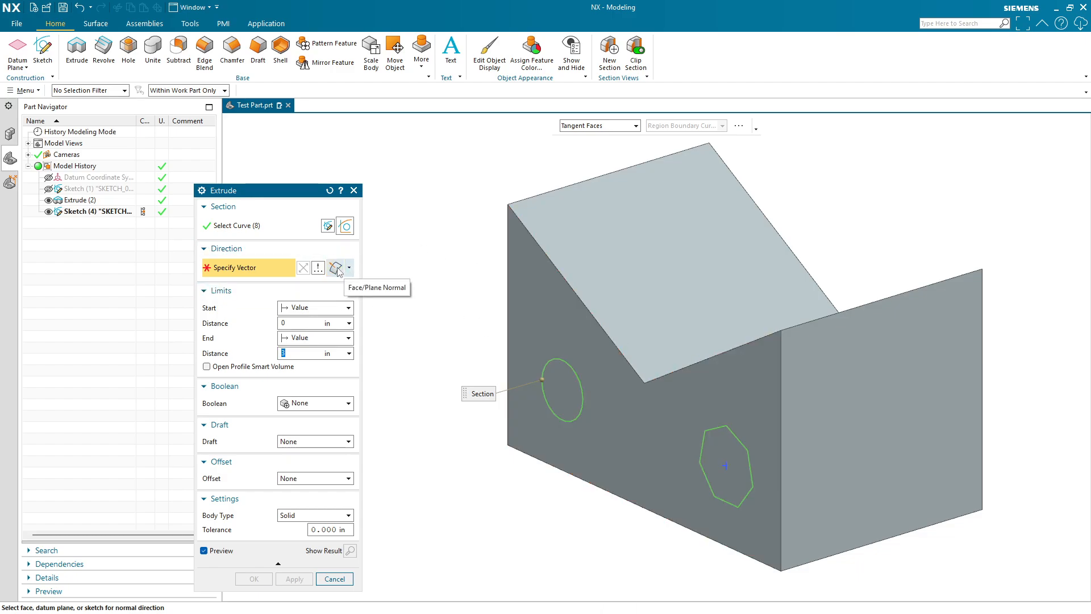
{"action": "left_click", "coordinate": [582, 339]}
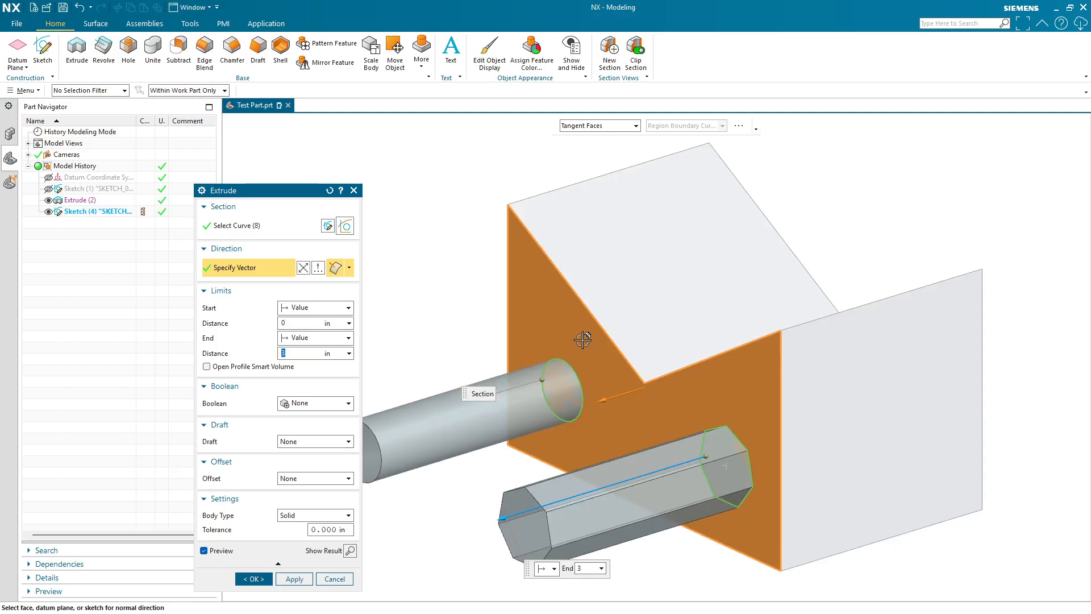
{"action": "scroll", "coordinate": [609, 304], "scroll_direction": "down", "scroll_amount": 2}
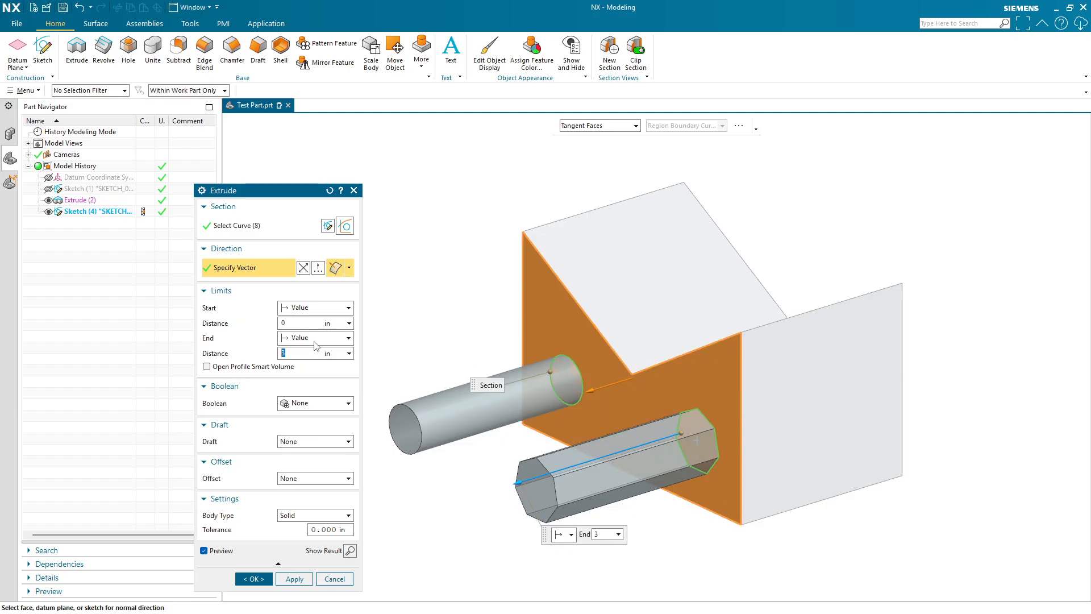
{"action": "left_click", "coordinate": [307, 403]}
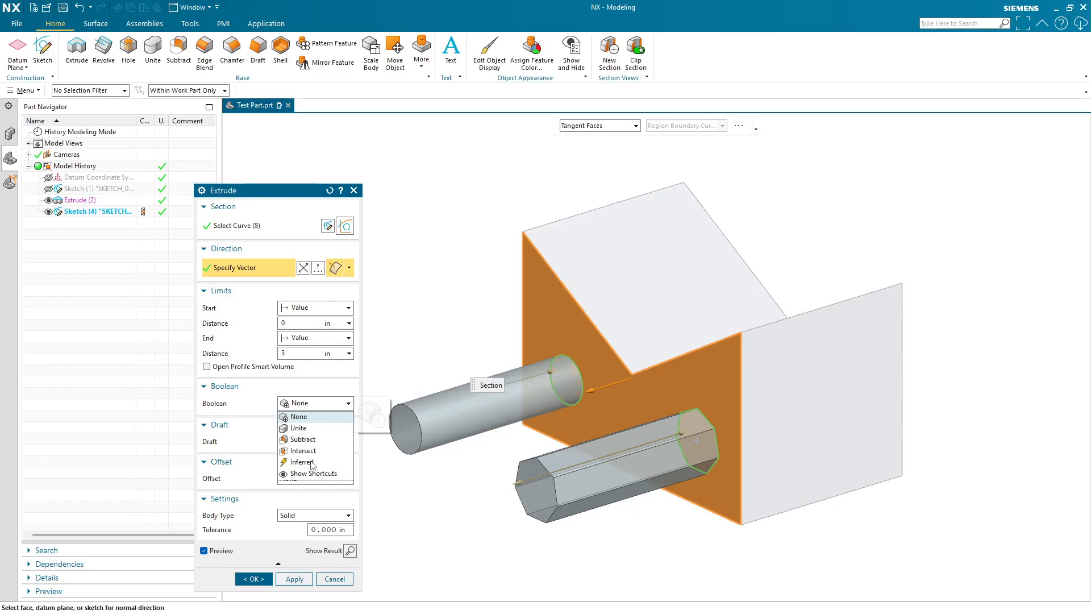
{"action": "left_click", "coordinate": [307, 439]}
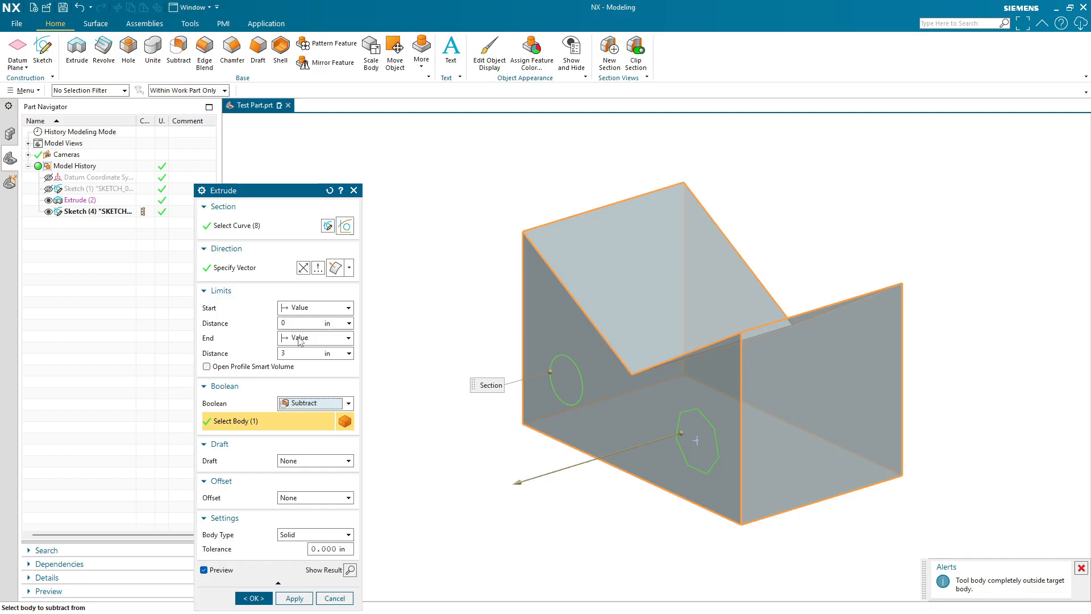
{"action": "left_click", "coordinate": [303, 267]}
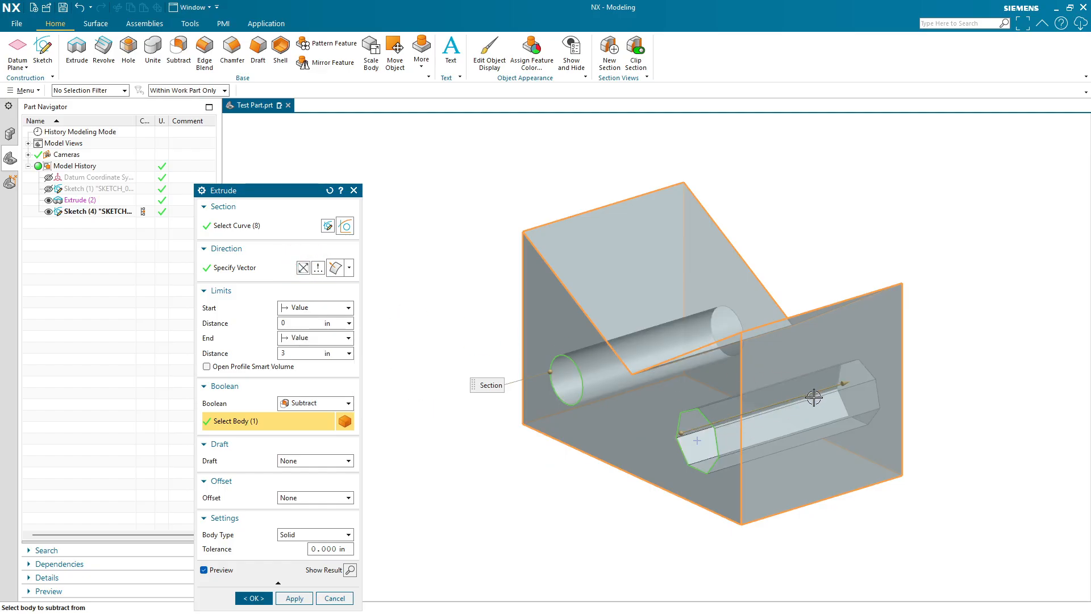
- Set the extrusion's end distance to 1.5 in
{"action": "left_click_drag", "start_coordinate": [846, 382], "coordinate": [774, 404]}
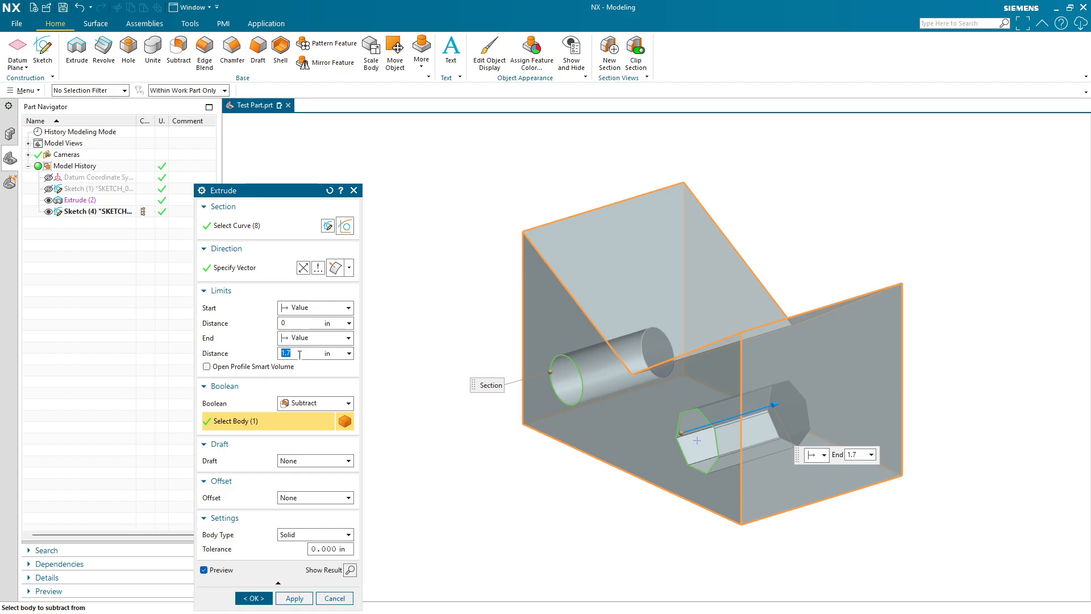
{"action": "type", "text": "5"}
{"action": "key", "text": "Return"}
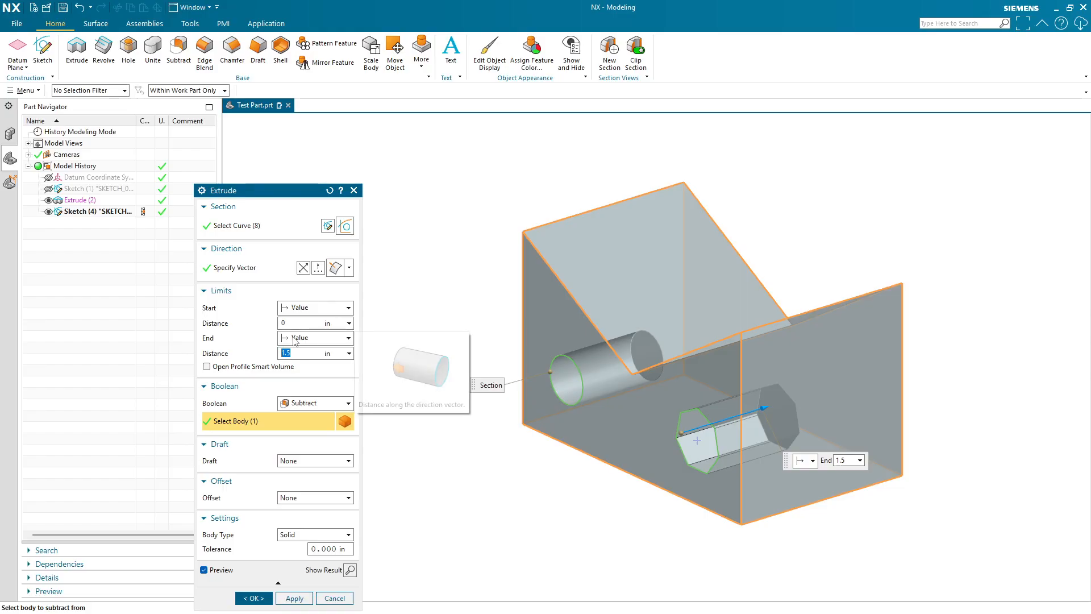
- Set both the start and end limits of the cut to Through All and apply the extrusion
{"action": "left_click", "coordinate": [307, 338]}
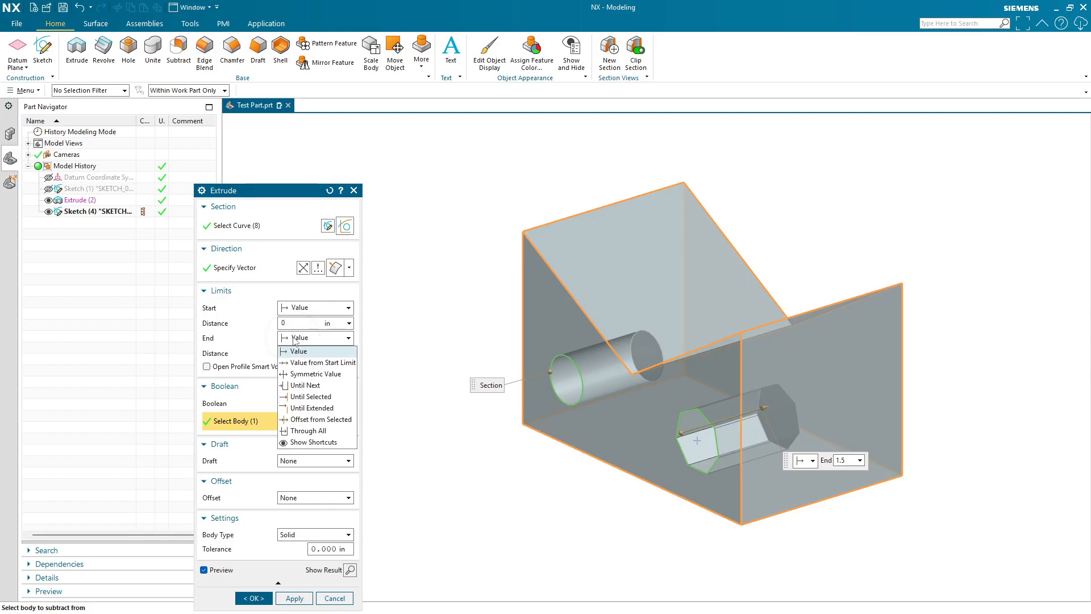
{"action": "left_click", "coordinate": [311, 432]}
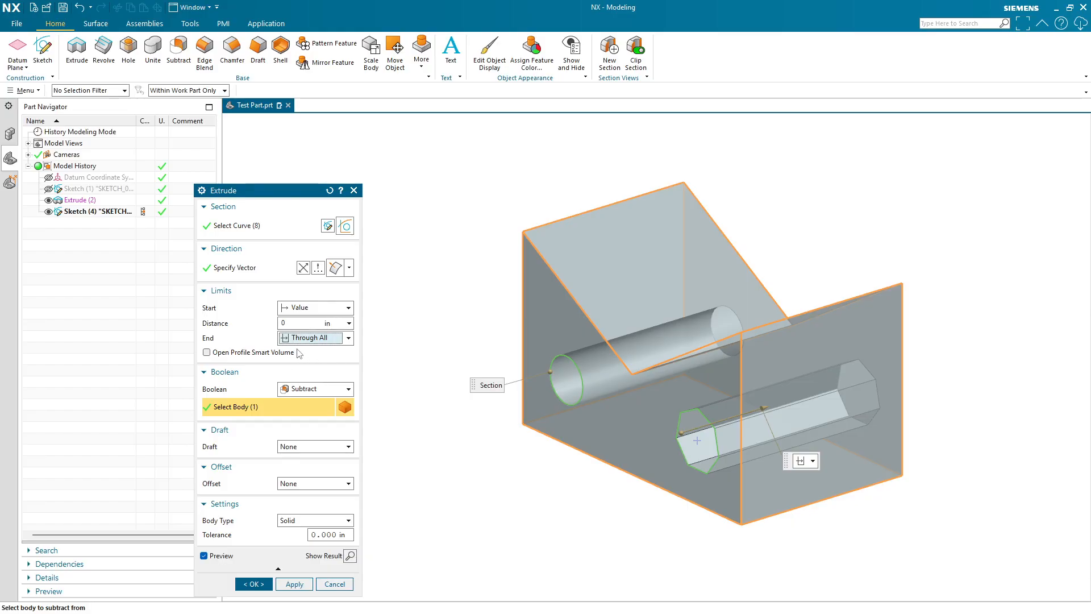
{"action": "middle_click_drag", "start_coordinate": [1004, 424], "coordinate": [672, 531]}
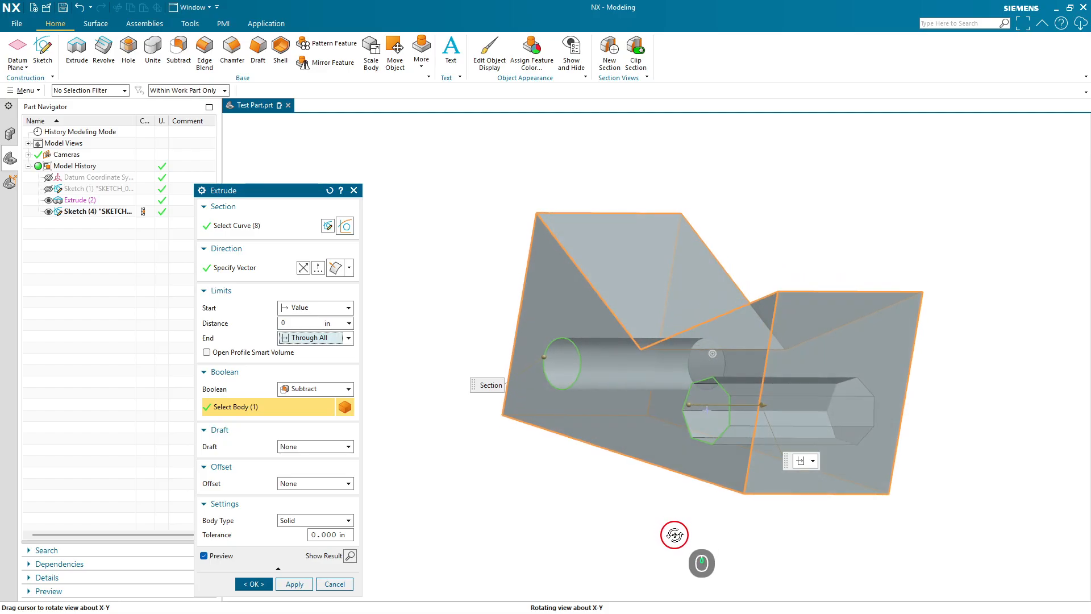
{"action": "left_click", "coordinate": [319, 309]}
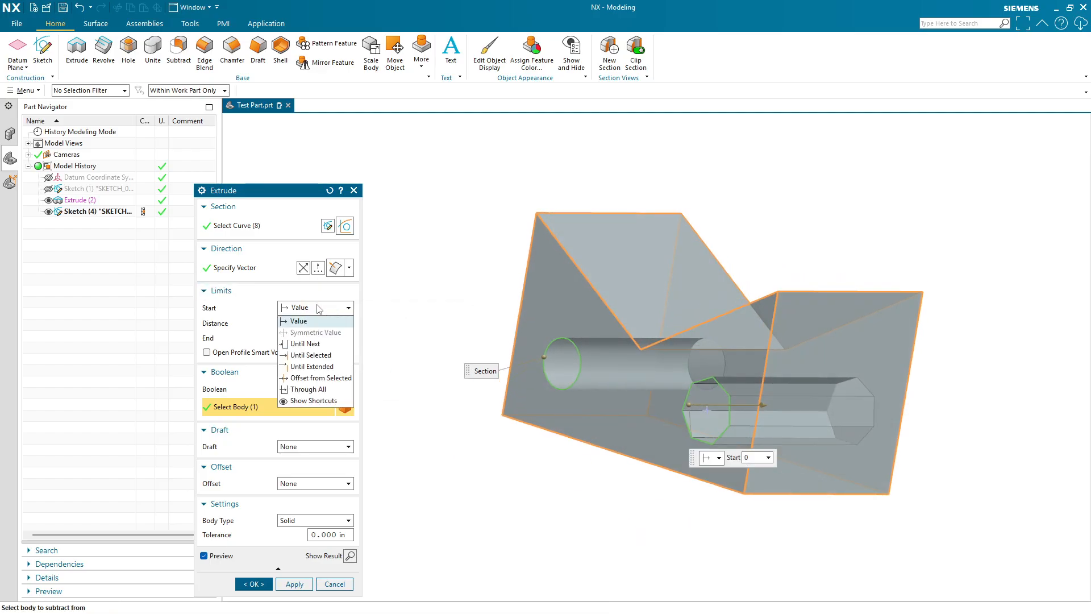
{"action": "left_click", "coordinate": [310, 390]}
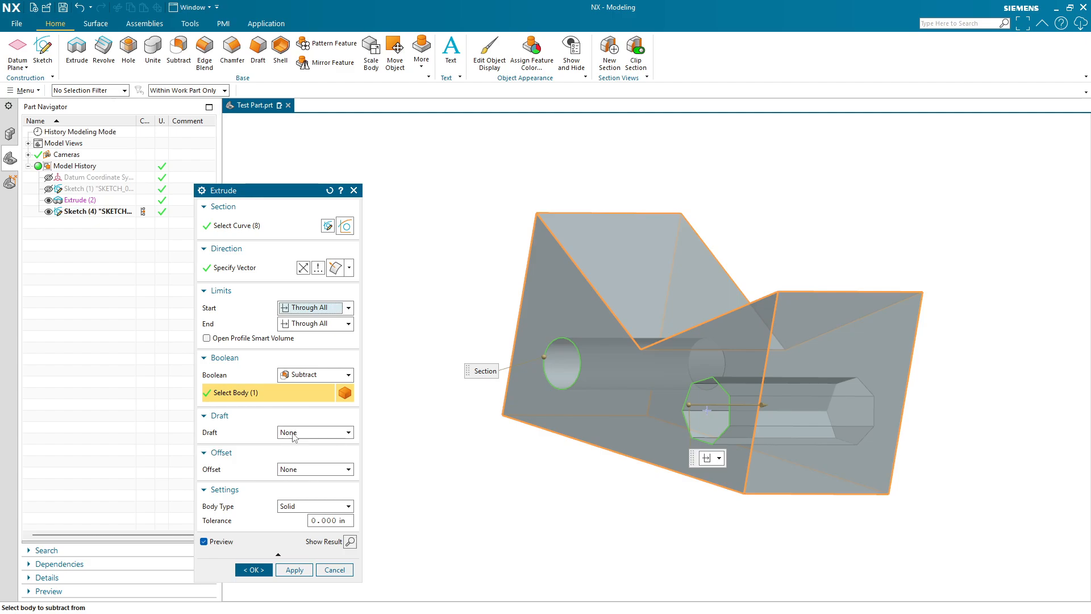
{"action": "left_click", "coordinate": [293, 435]}
{"action": "left_click", "coordinate": [288, 444]}
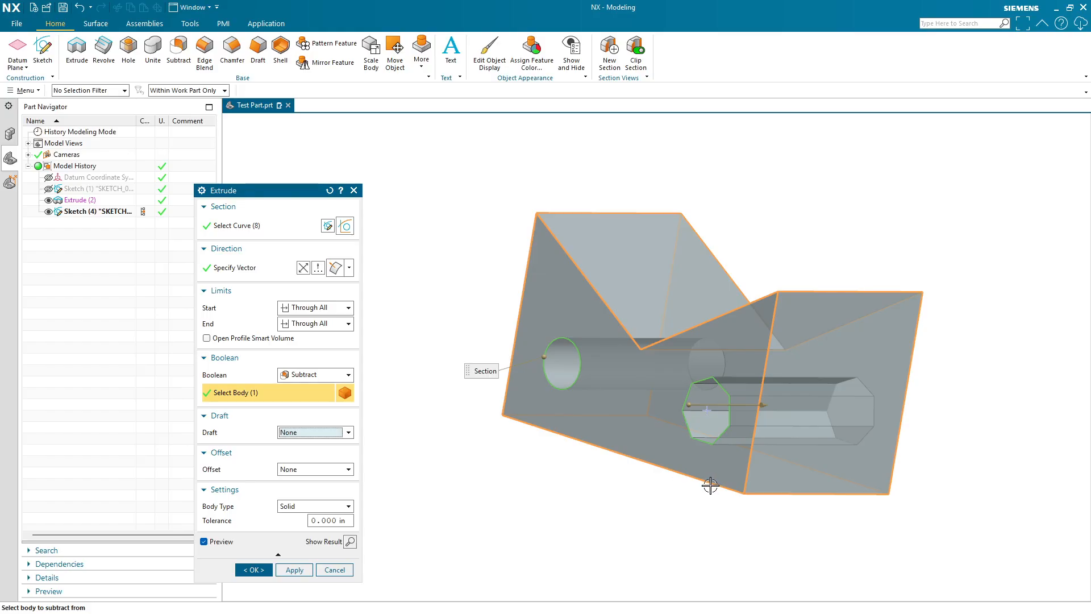
{"action": "mouse_move", "coordinate": [710, 484]}
{"action": "middle_mouse_down"}
{"action": "mouse_move", "coordinate": [745, 462]}
{"action": "mouse_move", "coordinate": [745, 487]}
{"action": "mouse_move", "coordinate": [733, 480]}
{"action": "mouse_move", "coordinate": [749, 477]}
{"action": "mouse_move", "coordinate": [731, 477]}
{"action": "middle_mouse_up"}
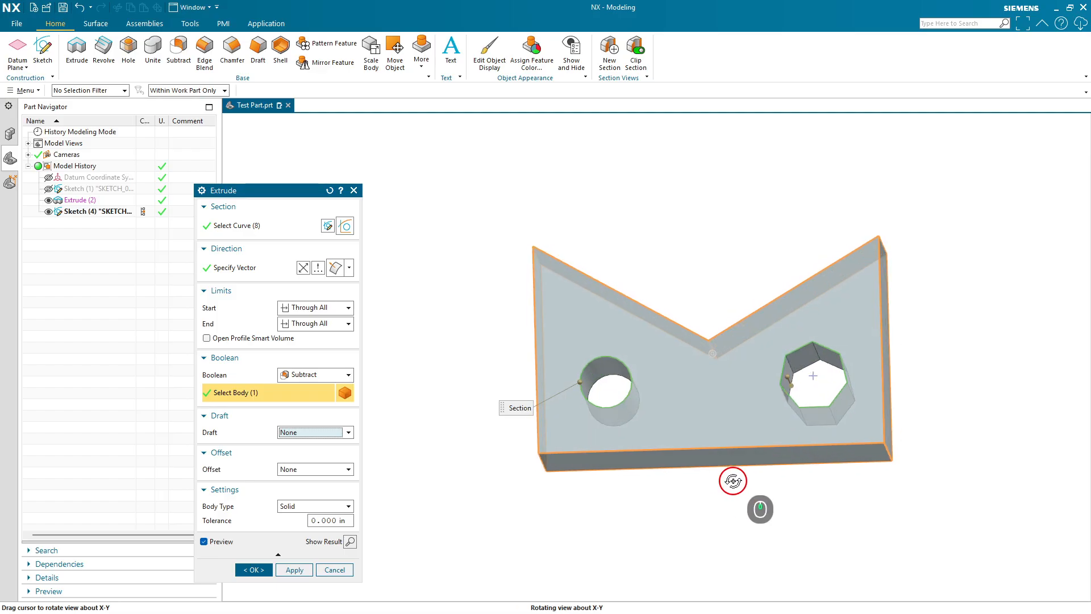
{"action": "left_click", "coordinate": [305, 435]}
{"action": "left_click", "coordinate": [310, 442]}
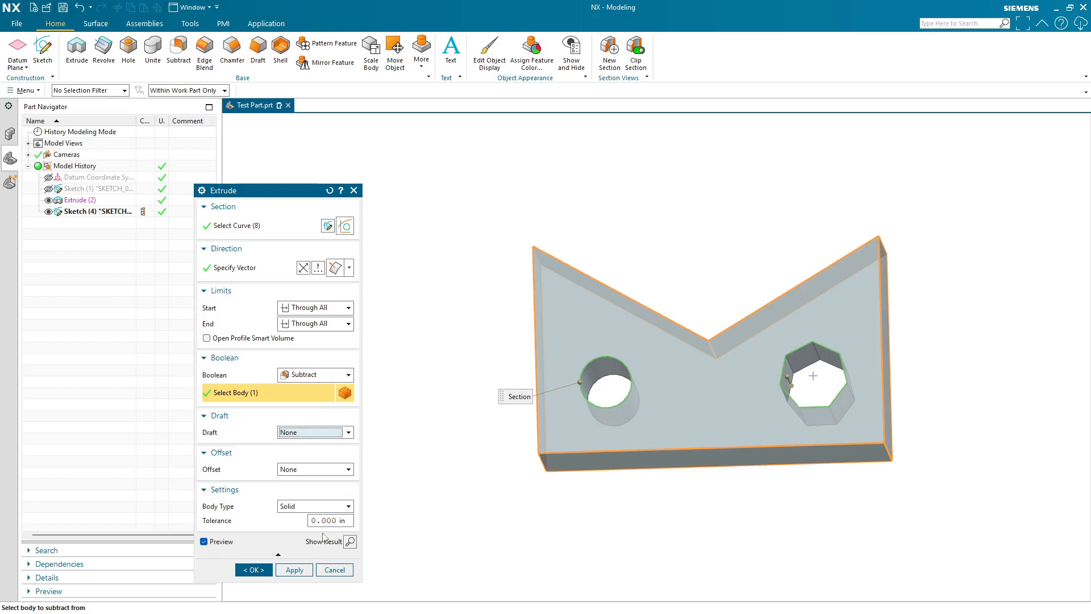
{"action": "left_click", "coordinate": [254, 569]}
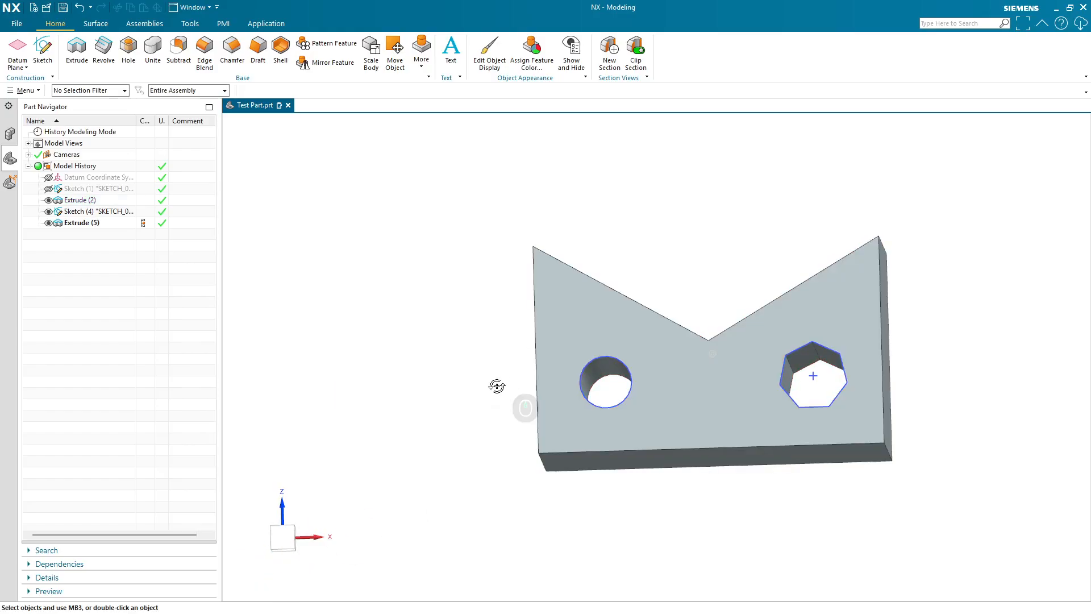
- Hide the circle and heptagon sketch in the part navigator
{"action": "middle_click_drag", "start_coordinate": [496, 385], "coordinate": [2, 201]}
{"action": "left_click", "coordinate": [48, 211]}
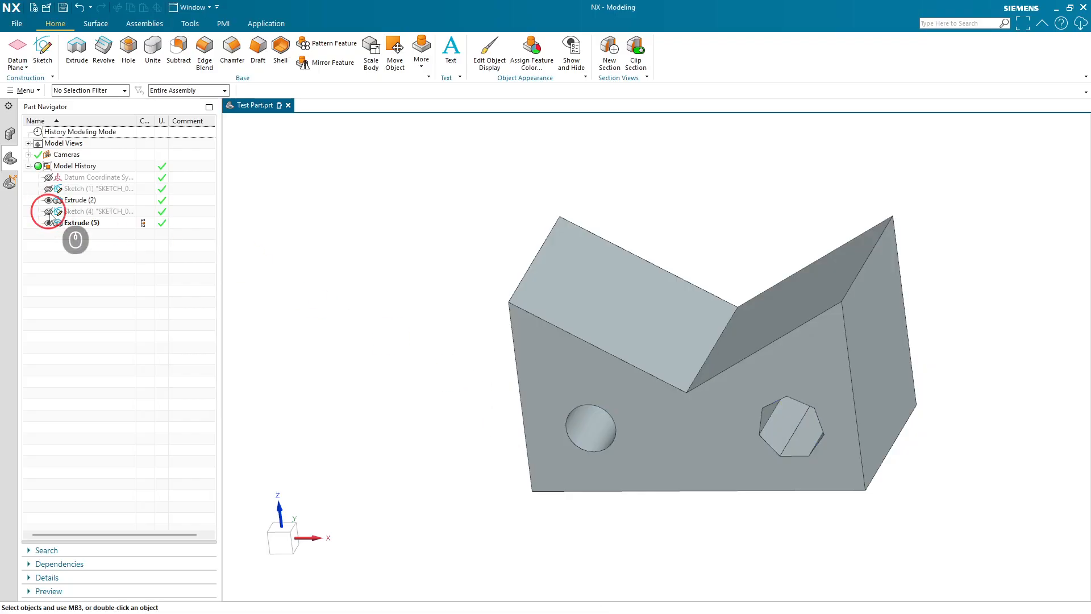
{"action": "mouse_move", "coordinate": [841, 495]}
{"action": "middle_mouse_down"}
{"action": "mouse_move", "coordinate": [785, 495]}
{"action": "mouse_move", "coordinate": [657, 533]}
{"action": "mouse_move", "coordinate": [658, 545]}
{"action": "mouse_move", "coordinate": [745, 528]}
{"action": "mouse_move", "coordinate": [882, 478]}
{"action": "mouse_move", "coordinate": [853, 483]}
{"action": "mouse_move", "coordinate": [794, 456]}
{"action": "mouse_move", "coordinate": [845, 455]}
{"action": "mouse_move", "coordinate": [850, 477]}
{"action": "mouse_move", "coordinate": [841, 482]}
{"action": "mouse_move", "coordinate": [869, 482]}
{"action": "mouse_move", "coordinate": [826, 489]}
{"action": "mouse_move", "coordinate": [831, 509]}
{"action": "mouse_move", "coordinate": [853, 506]}
{"action": "mouse_move", "coordinate": [818, 505]}
{"action": "mouse_move", "coordinate": [850, 514]}
{"action": "mouse_move", "coordinate": [838, 511]}
{"action": "middle_mouse_up"}
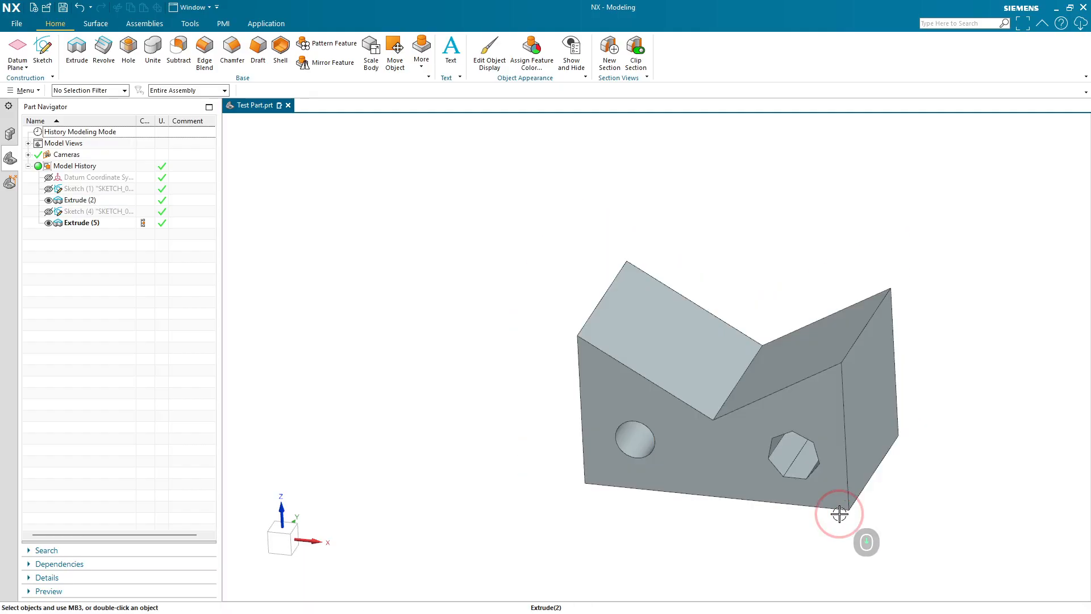
{"action": "scroll", "coordinate": [845, 504], "scroll_direction": "down", "scroll_amount": 5}
{"action": "scroll", "coordinate": [944, 478], "scroll_direction": "up", "scroll_amount": 4}
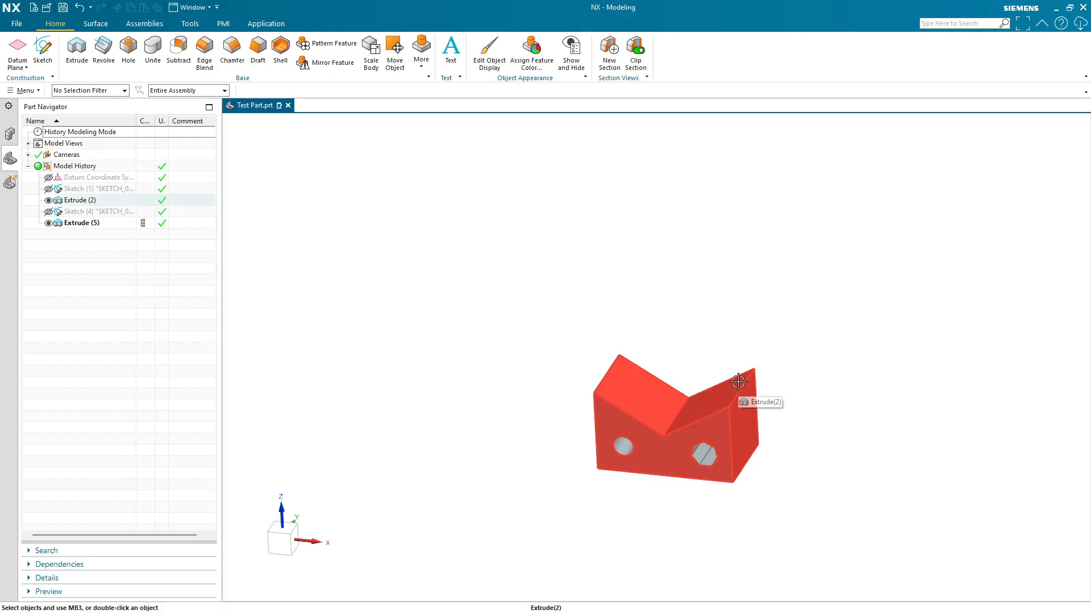
{"action": "middle_click_drag", "start_coordinate": [738, 381], "coordinate": [719, 421]}
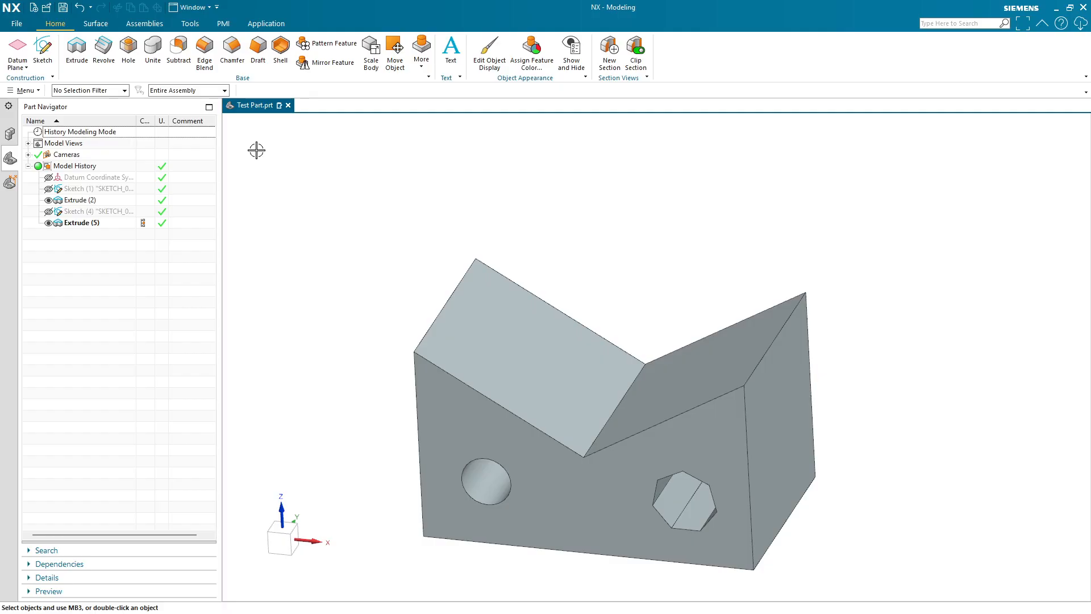
- Add an Edge Blend of 0.2 in radius to the three top ridge edges of the V-notch
{"action": "left_click", "coordinate": [204, 62]}
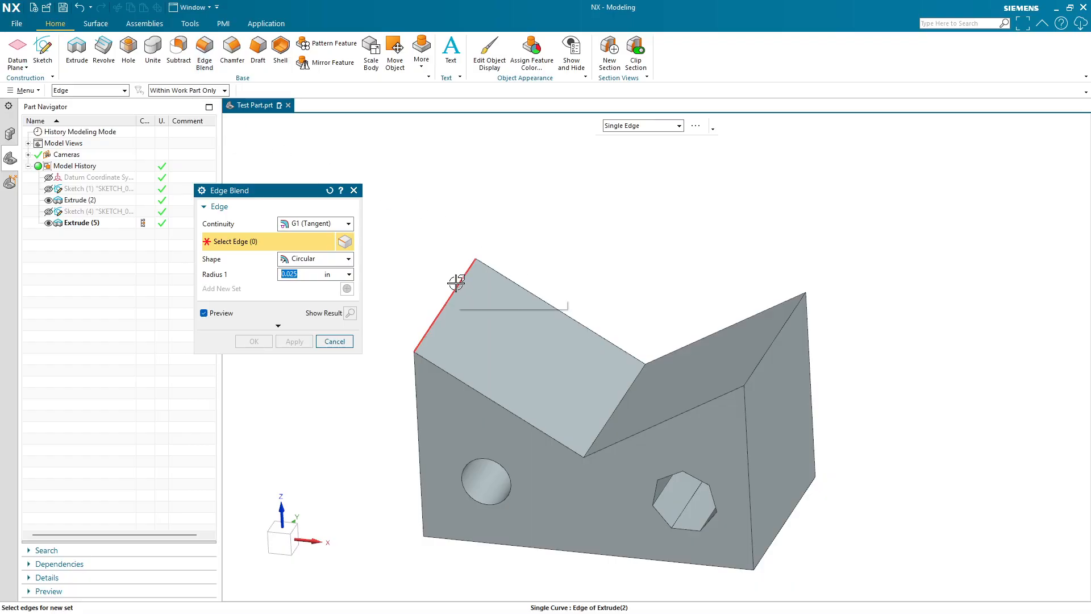
{"action": "left_click", "coordinate": [449, 301]}
{"action": "left_click", "coordinate": [613, 410]}
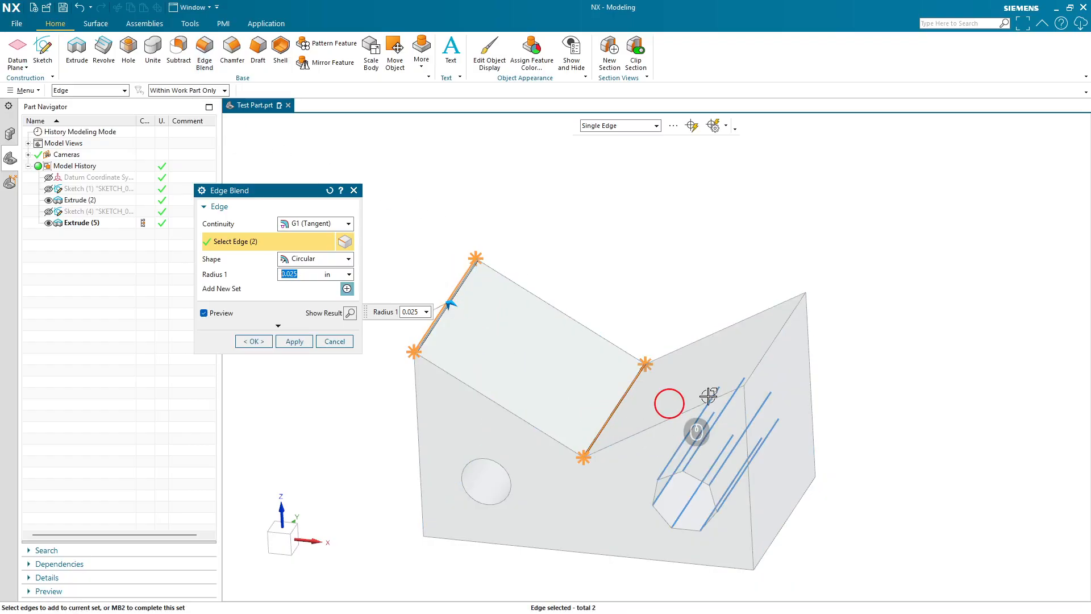
{"action": "left_click", "coordinate": [768, 351]}
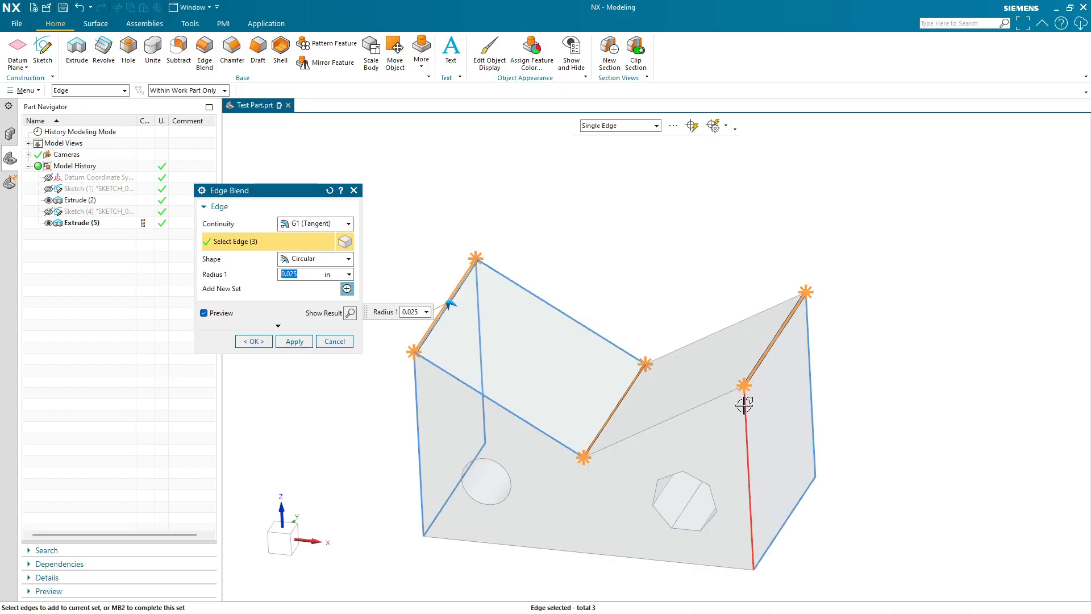
{"action": "scroll", "coordinate": [633, 385], "scroll_direction": "up", "scroll_amount": 5}
{"action": "scroll", "coordinate": [605, 439], "scroll_direction": "down", "scroll_amount": 5}
{"action": "scroll", "coordinate": [549, 439], "scroll_direction": "up", "scroll_amount": 3}
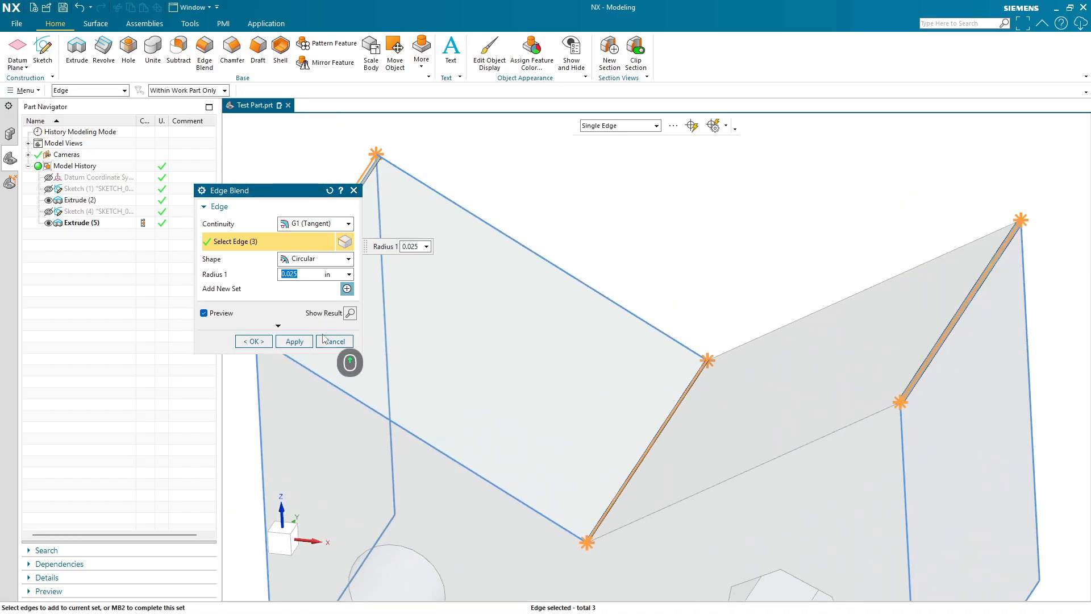
{"action": "type", "text": ".1"}
{"action": "key", "text": "Return"}
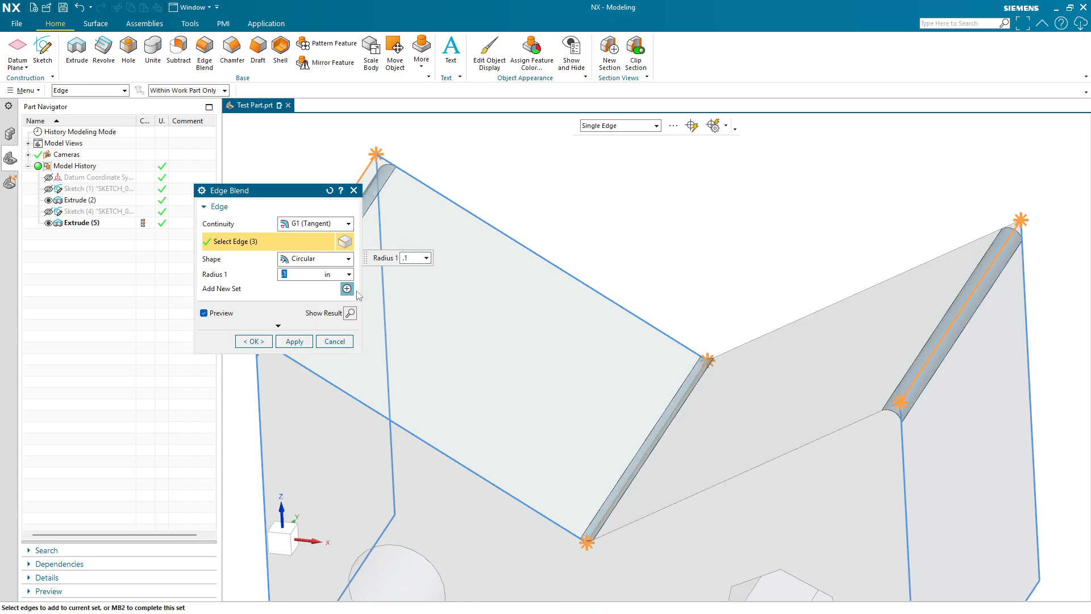
{"action": "scroll", "coordinate": [705, 407], "scroll_direction": "down", "scroll_amount": 2}
{"action": "type", "text": ".2"}
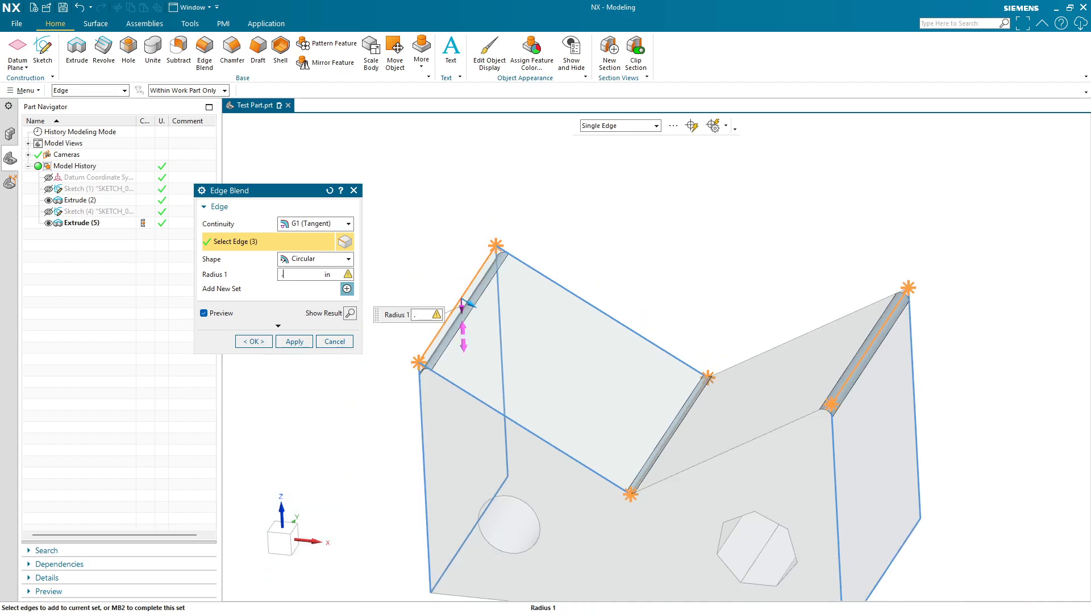
{"action": "key", "text": "Return"}
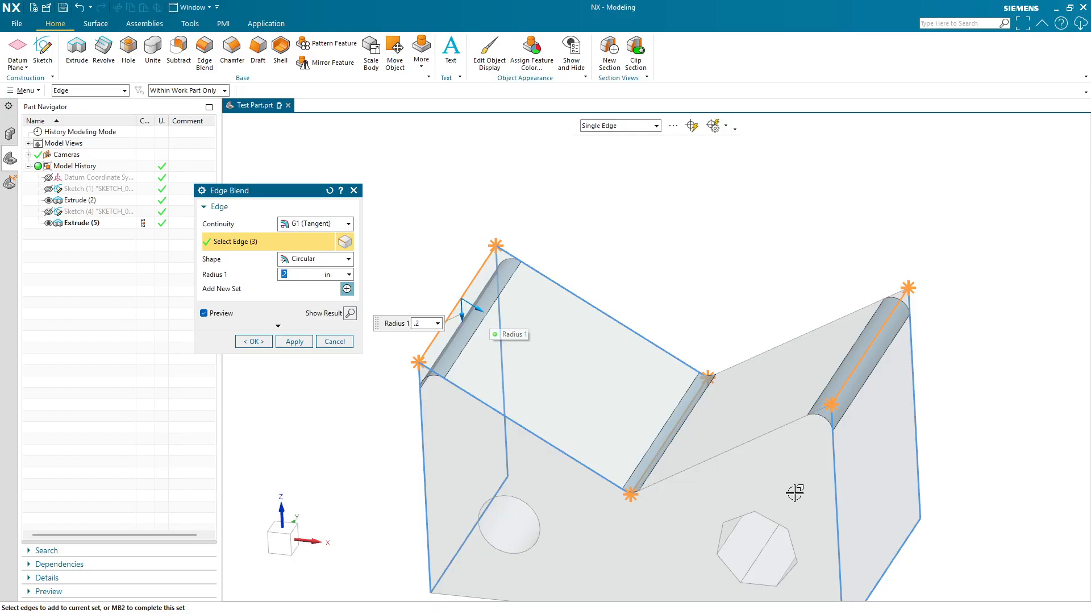
{"action": "left_click", "coordinate": [254, 341]}
- Start a symmetric Chamfer of 0.05 in and select the four vertical corner edges of the part
{"action": "middle_click_drag", "start_coordinate": [640, 470], "coordinate": [677, 475]}
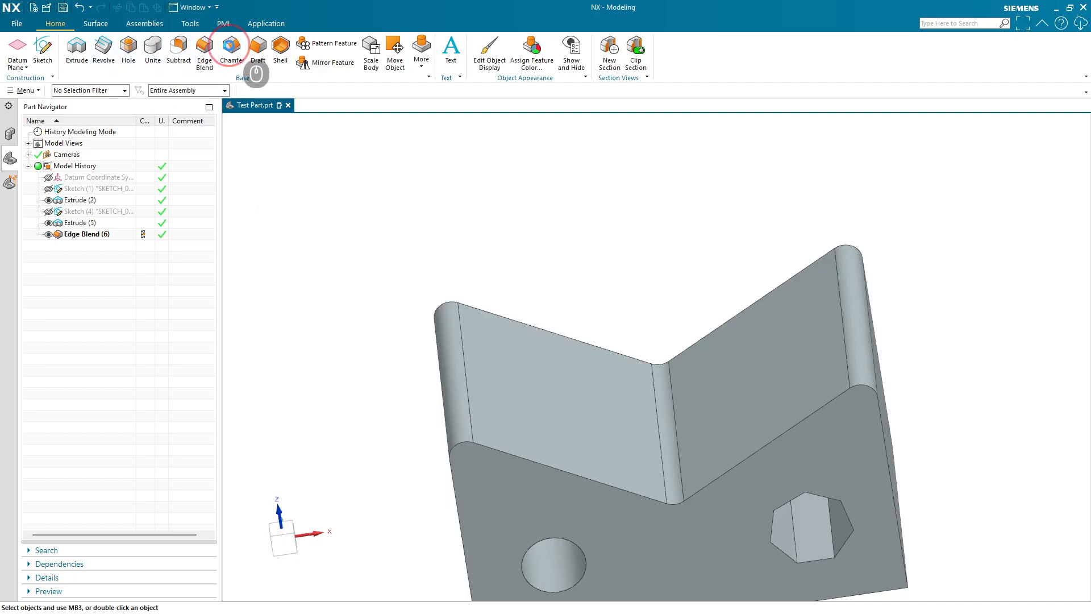
{"action": "left_click", "coordinate": [232, 50]}
{"action": "middle_click_drag", "start_coordinate": [409, 465], "coordinate": [499, 313]}
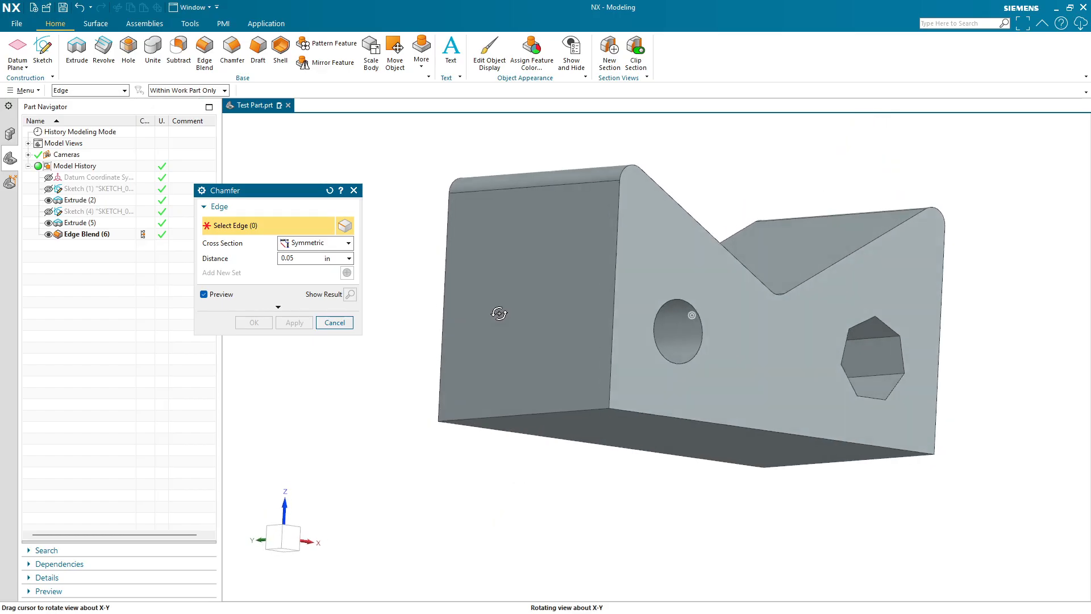
{"action": "left_click", "coordinate": [623, 261]}
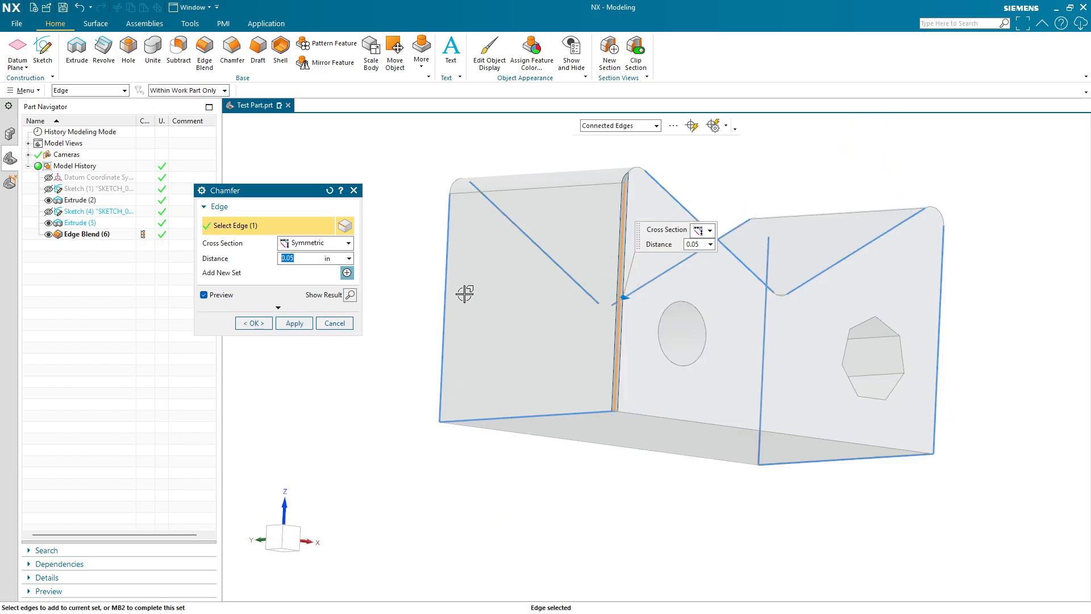
{"action": "left_click", "coordinate": [447, 271]}
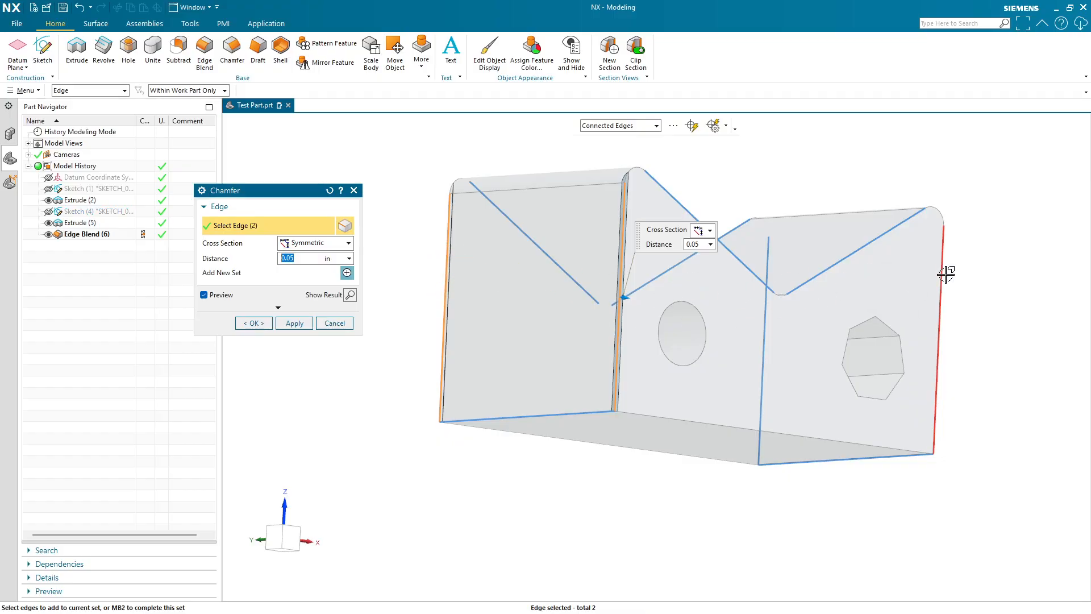
{"action": "left_click", "coordinate": [949, 293]}
{"action": "middle_click_drag", "start_coordinate": [953, 295], "coordinate": [920, 320]}
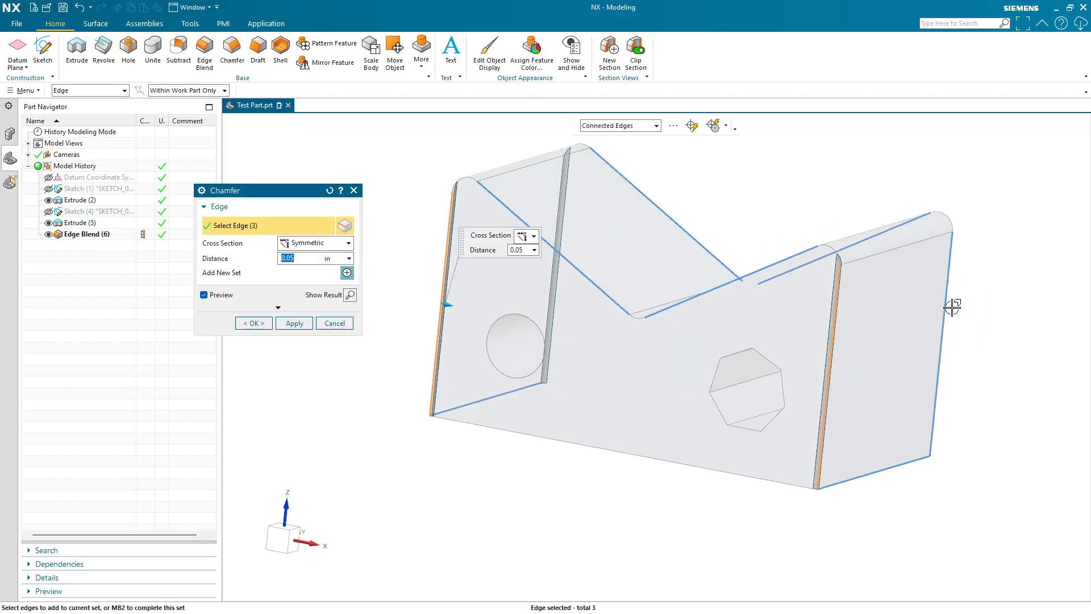
{"action": "left_click", "coordinate": [945, 307]}
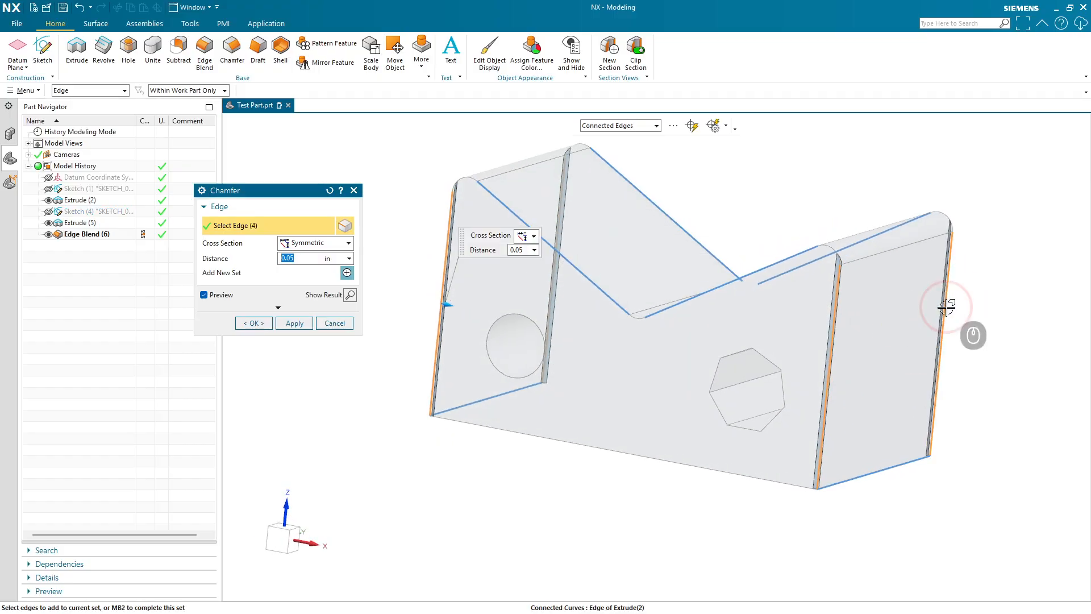
- Add the predicted connected edges to the chamfer selection
{"action": "left_click", "coordinate": [692, 129]}
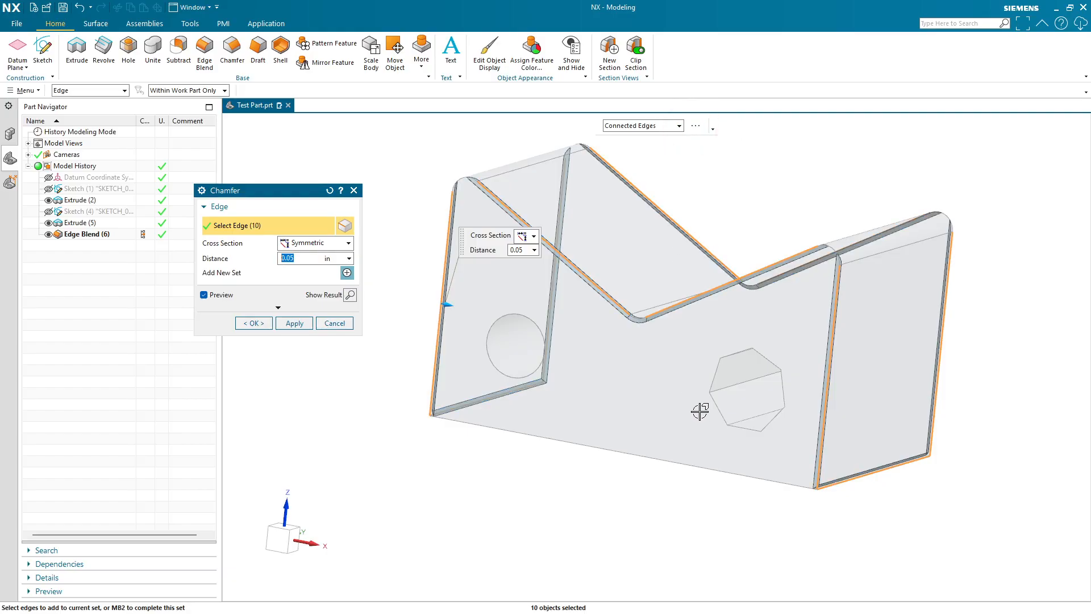
{"action": "middle_click_drag", "start_coordinate": [700, 410], "coordinate": [765, 413]}
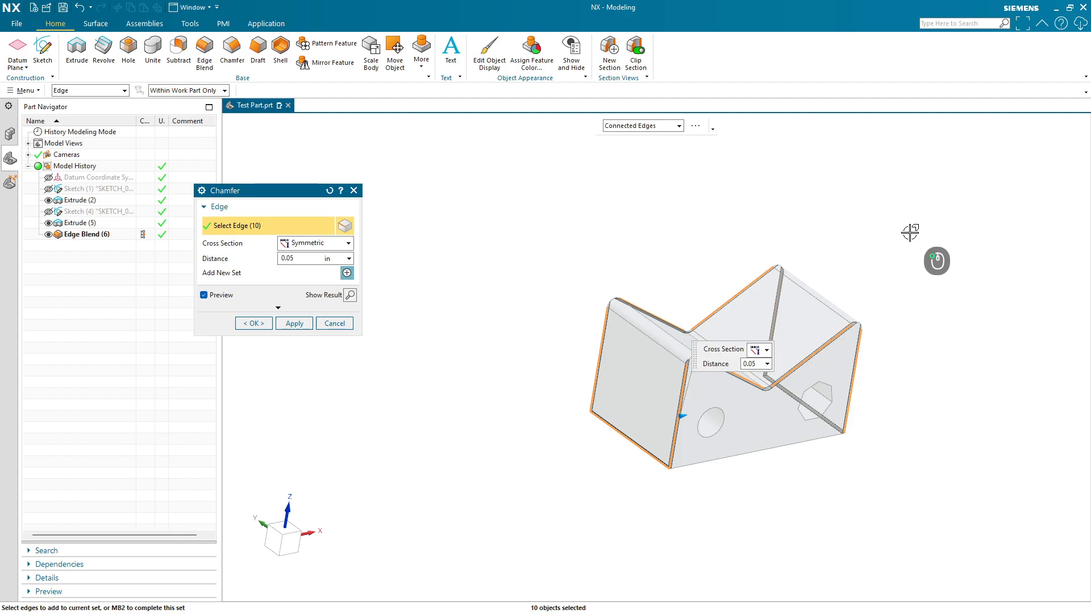
{"action": "left_click_drag", "start_coordinate": [910, 232], "coordinate": [536, 522], "text": "shift"}
{"action": "scroll", "coordinate": [597, 482], "scroll_direction": "up", "scroll_amount": 3}
- Reselect the four vertical corner edges and apply the 0.05 in chamfer
{"action": "left_click", "coordinate": [604, 241]}
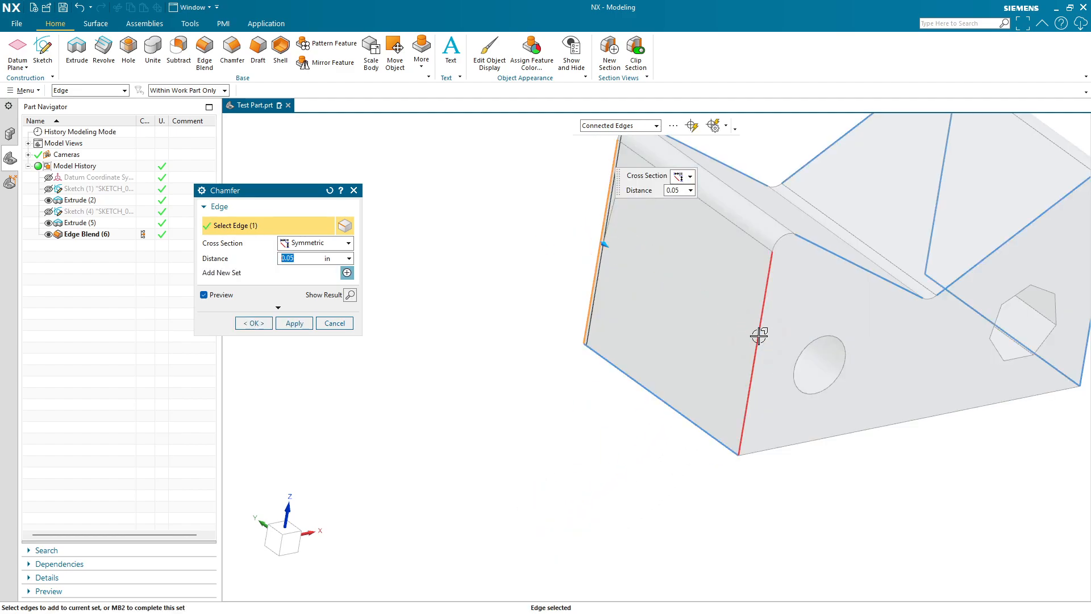
{"action": "left_click", "coordinate": [760, 334]}
{"action": "left_click", "coordinate": [940, 177]}
{"action": "middle_click_drag", "start_coordinate": [1022, 393], "coordinate": [734, 398], "text": "shift"}
{"action": "left_click", "coordinate": [814, 280]}
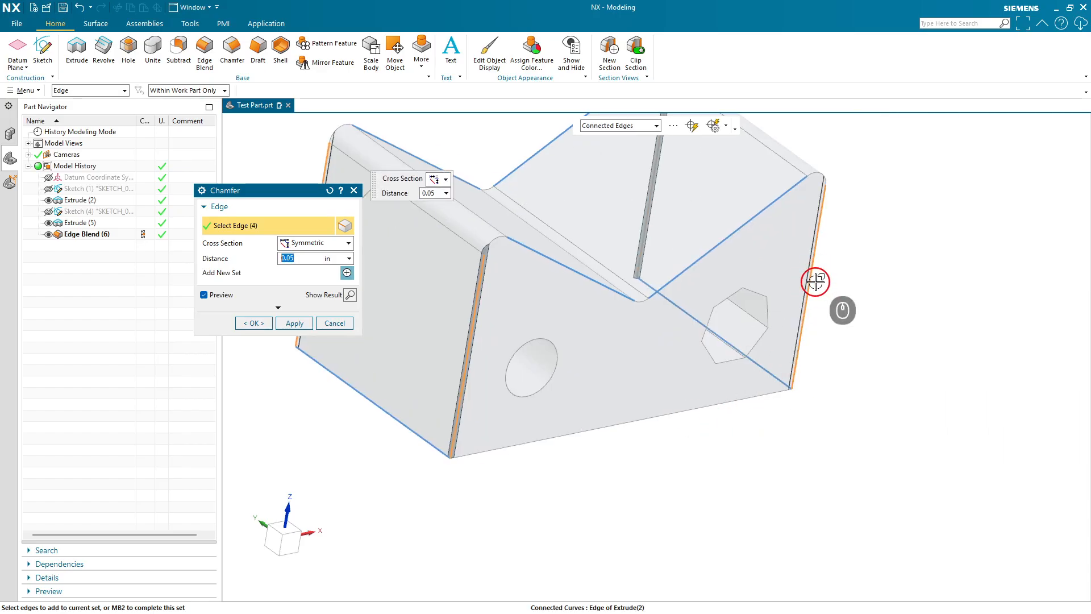
{"action": "left_click", "coordinate": [253, 322]}
- Inspect the blended and chamfered part from several angles
{"action": "scroll", "coordinate": [482, 273], "scroll_direction": "up", "scroll_amount": 3}
{"action": "middle_click_drag", "start_coordinate": [481, 273], "coordinate": [658, 436]}
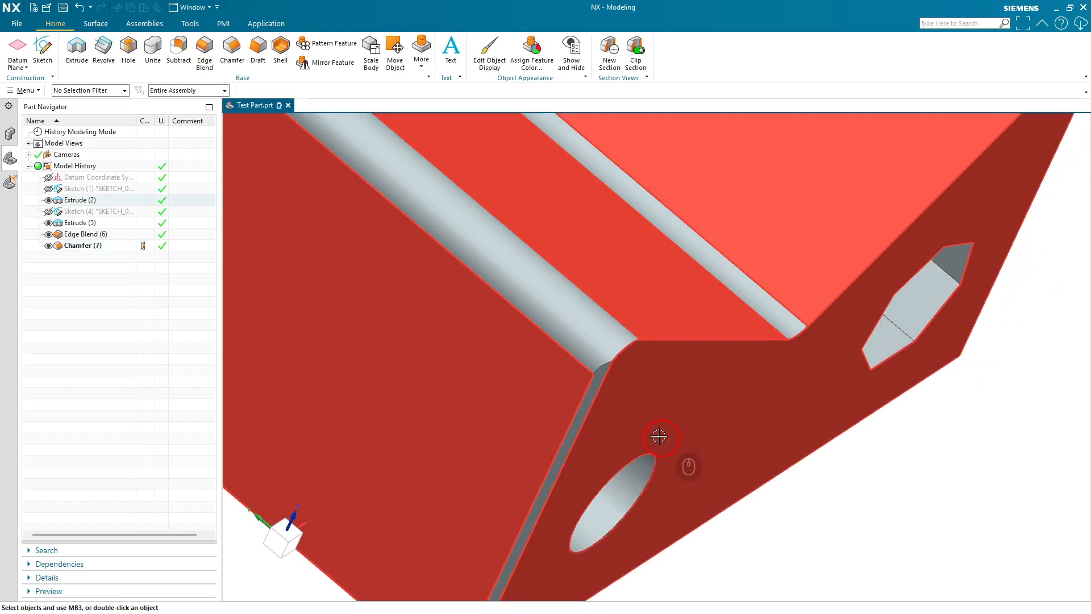
{"action": "scroll", "coordinate": [653, 435], "scroll_direction": "down", "scroll_amount": 4}
{"action": "scroll", "coordinate": [653, 434], "scroll_direction": "up", "scroll_amount": 5}
{"action": "scroll", "coordinate": [668, 457], "scroll_direction": "down", "scroll_amount": 4}
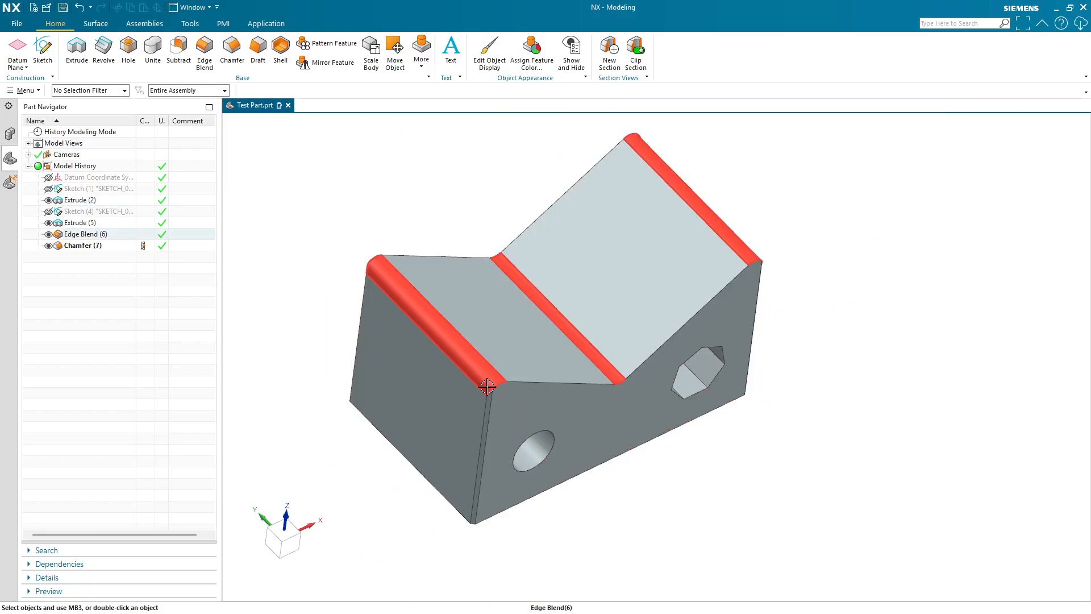
{"action": "scroll", "coordinate": [483, 392], "scroll_direction": "down", "scroll_amount": 6}
{"action": "scroll", "coordinate": [633, 414], "scroll_direction": "up", "scroll_amount": 6}
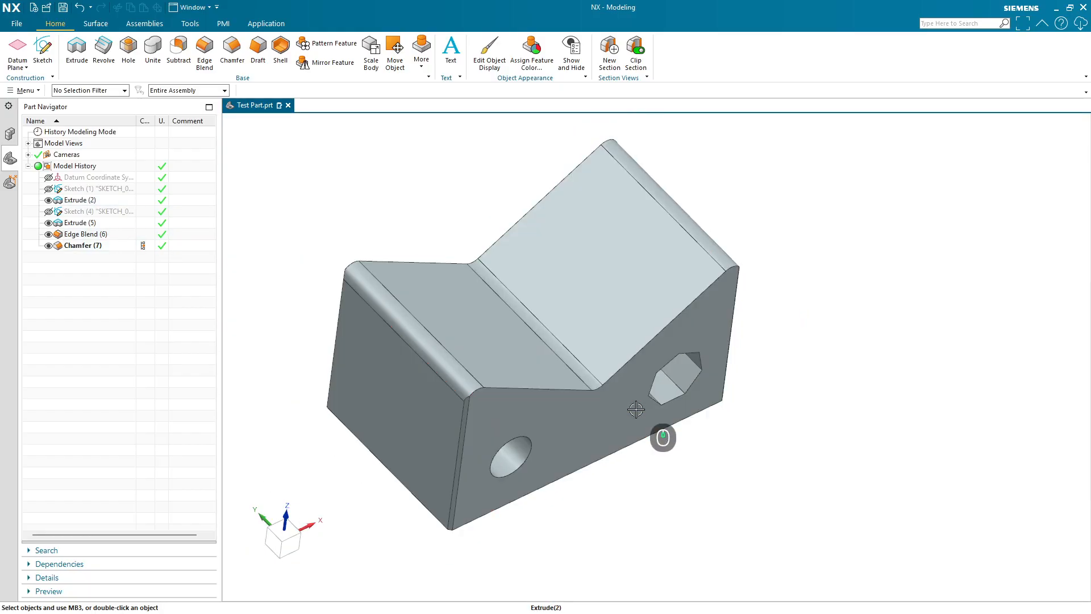
{"action": "middle_click_drag", "start_coordinate": [633, 414], "coordinate": [695, 390]}
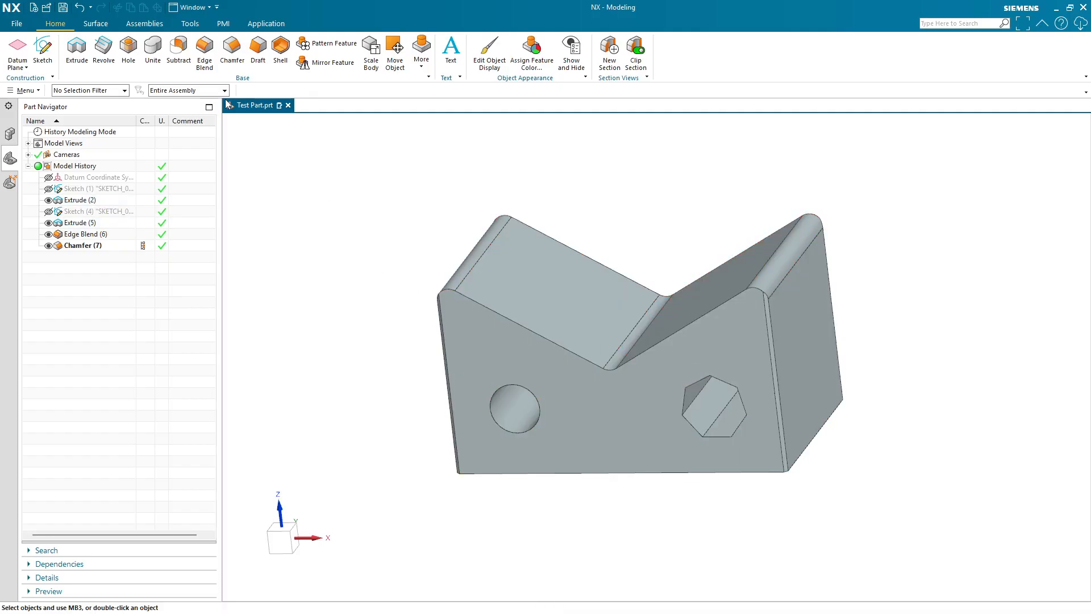
{"action": "left_click", "coordinate": [182, 66]}
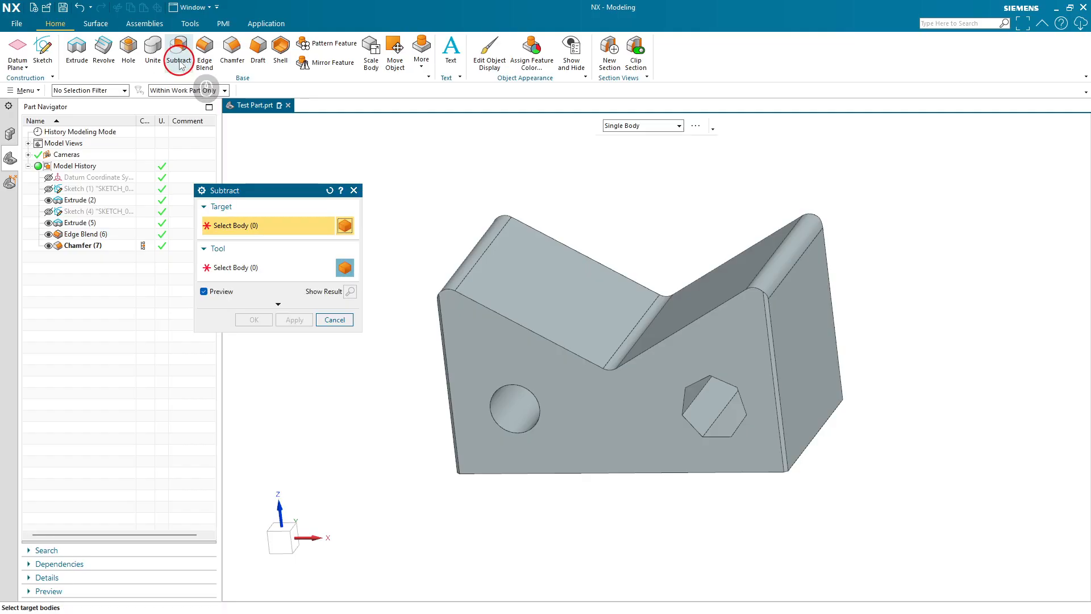
{"action": "left_click", "coordinate": [494, 295]}
{"action": "left_click", "coordinate": [257, 273]}
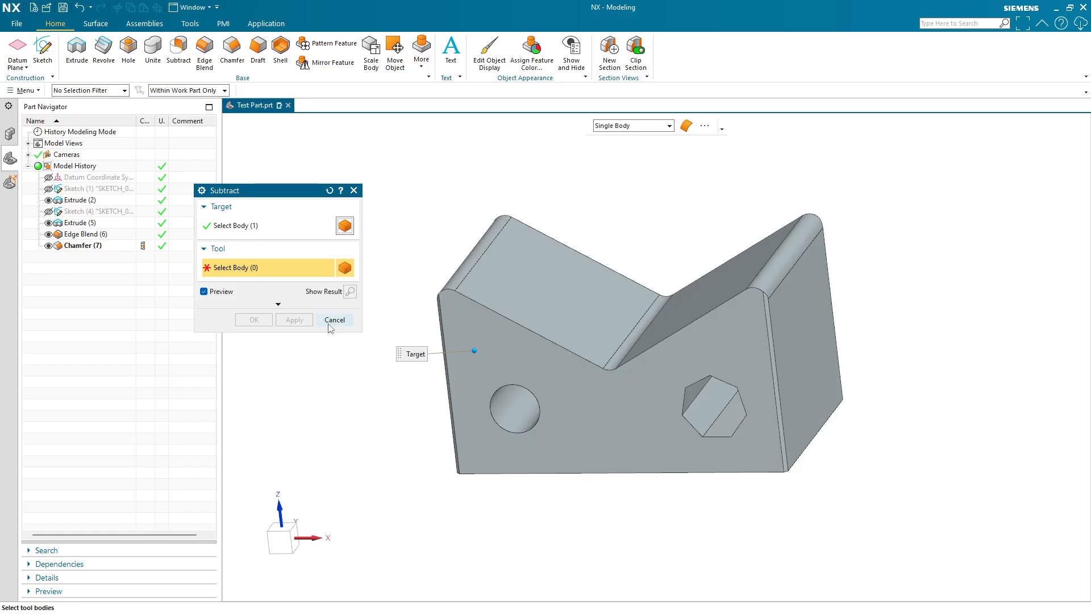
{"action": "left_click", "coordinate": [277, 222]}
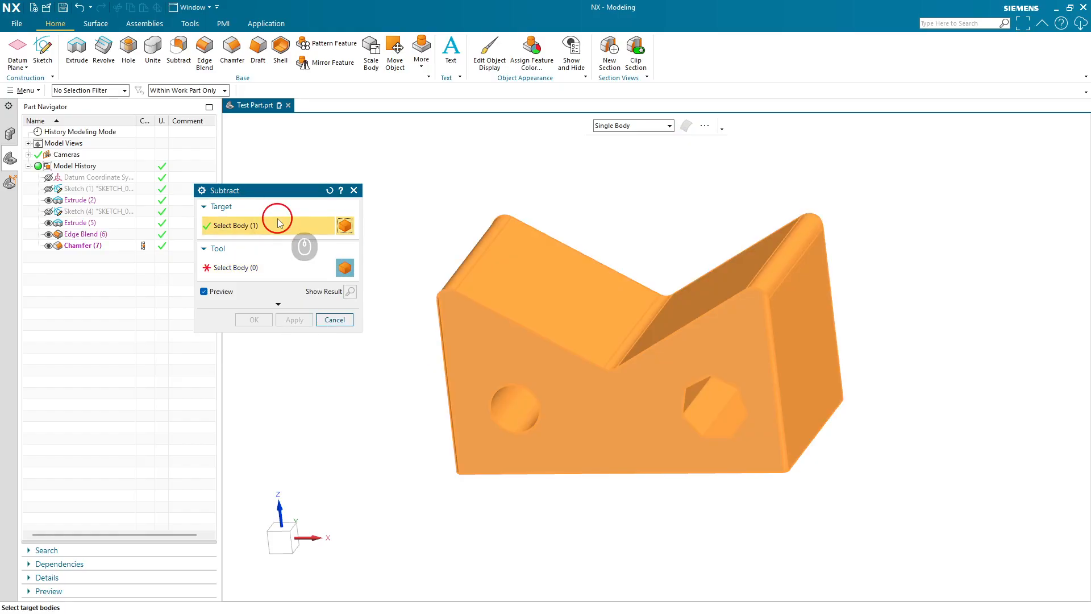
{"action": "left_click", "coordinate": [272, 268]}
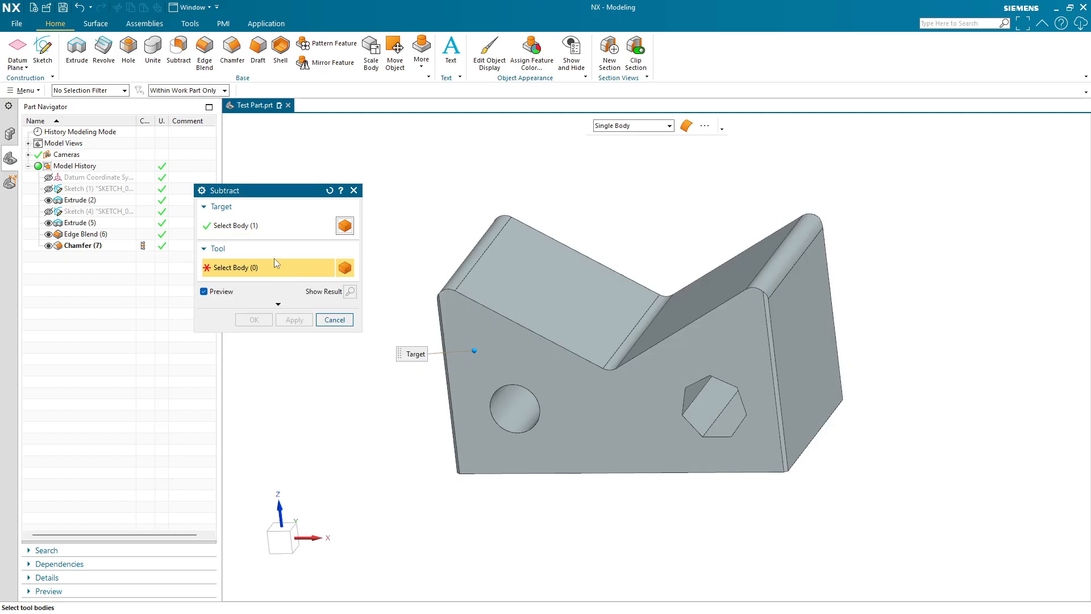
{"action": "left_click", "coordinate": [334, 319]}
- Start Scale Body on the part and set a uniform scale factor of 1.5
{"action": "middle_click_drag", "start_coordinate": [424, 462], "coordinate": [410, 441]}
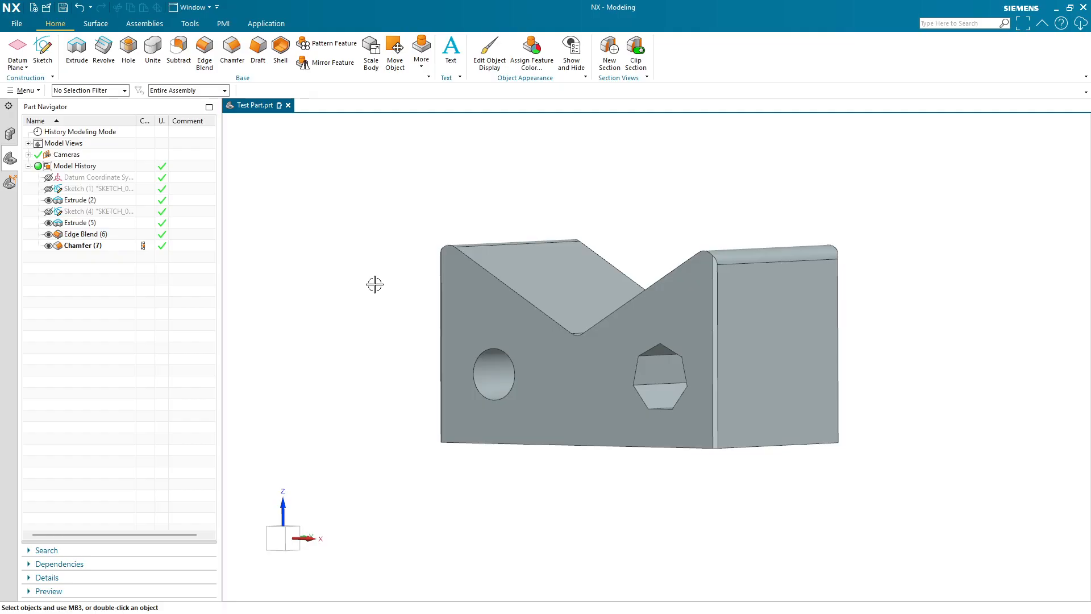
{"action": "middle_click_drag", "start_coordinate": [377, 346], "coordinate": [449, 353]}
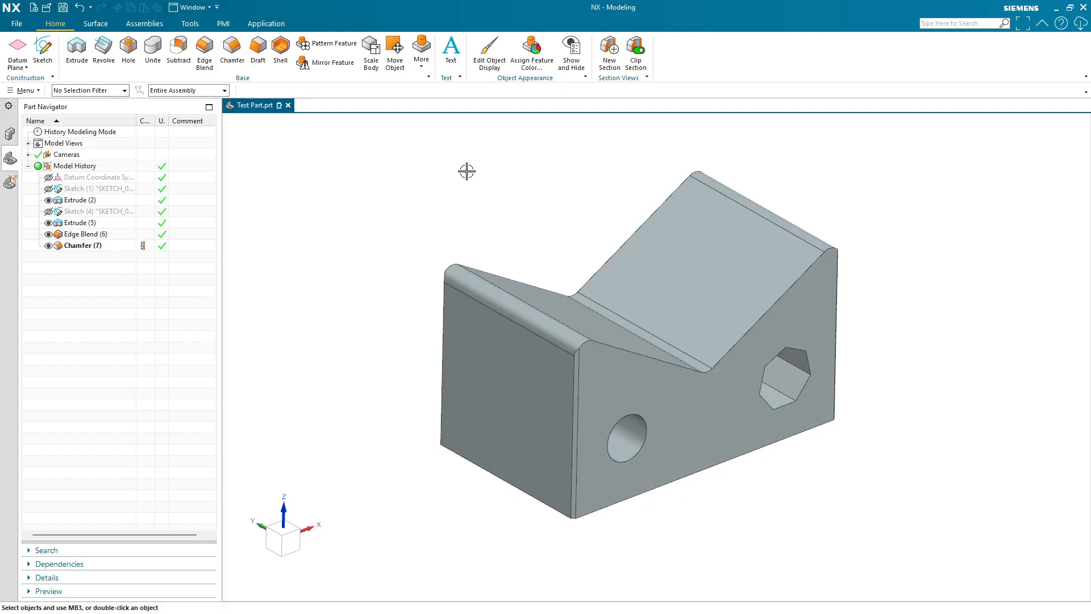
{"action": "left_click", "coordinate": [368, 54]}
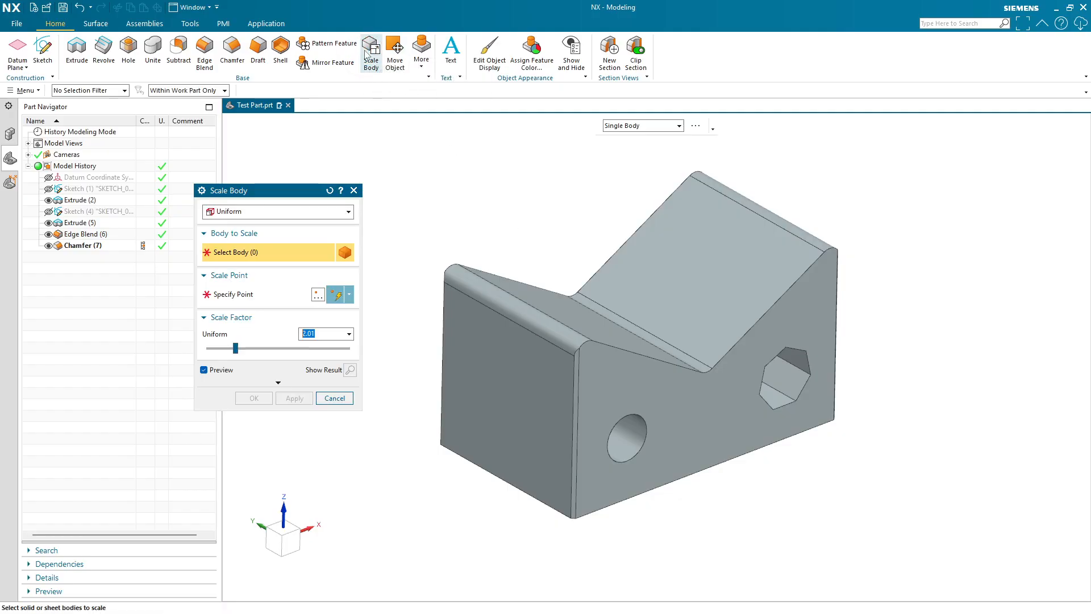
{"action": "left_click", "coordinate": [598, 304]}
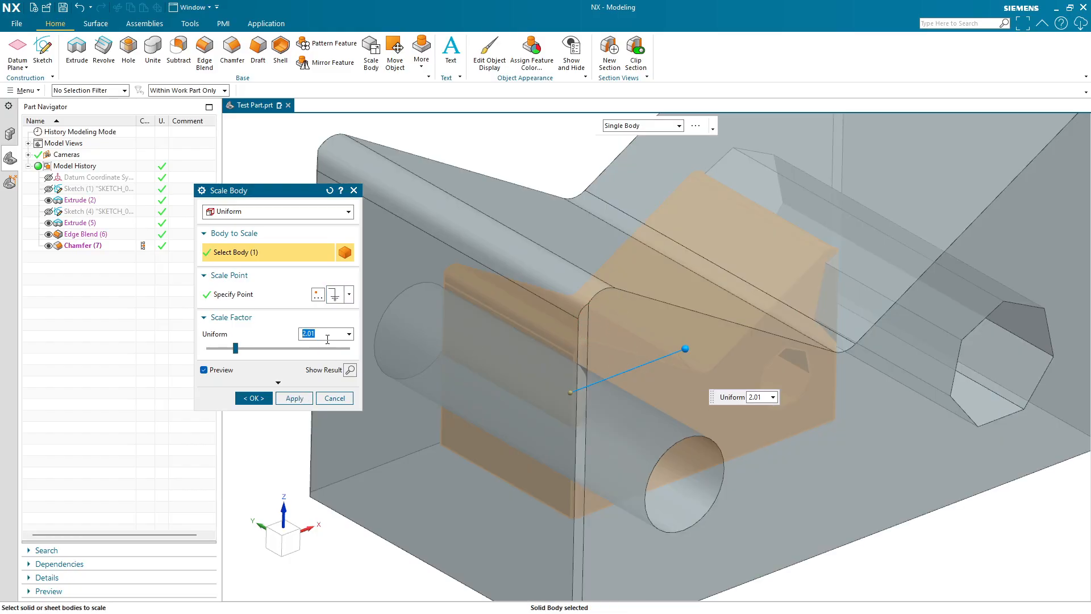
{"action": "left_click_drag", "start_coordinate": [327, 334], "coordinate": [296, 334]}
{"action": "type", "text": ".5"}
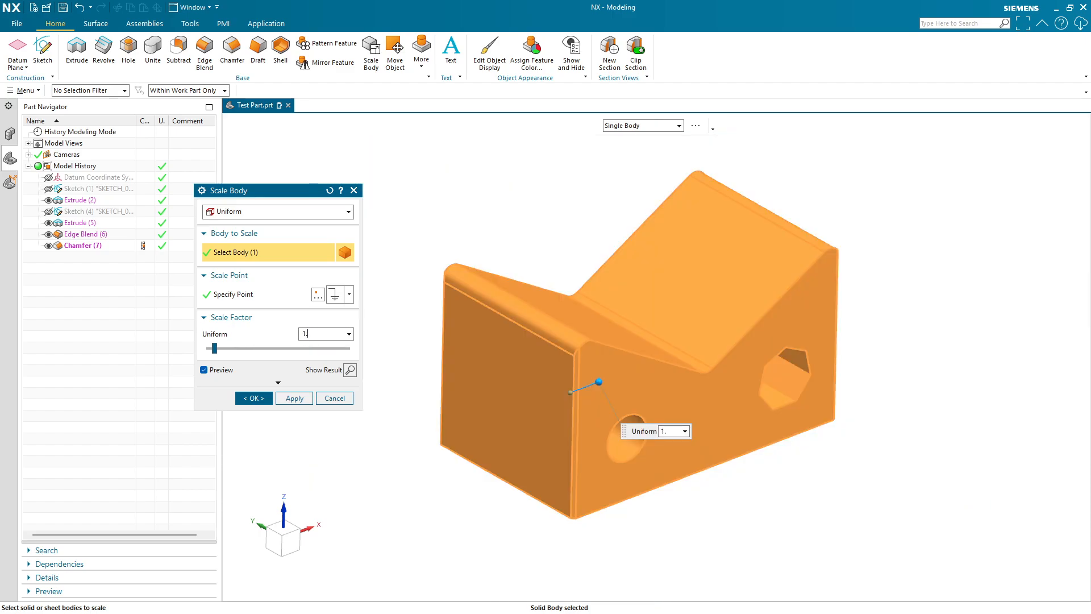
{"action": "type", "text": "5"}
{"action": "key", "text": "Return"}
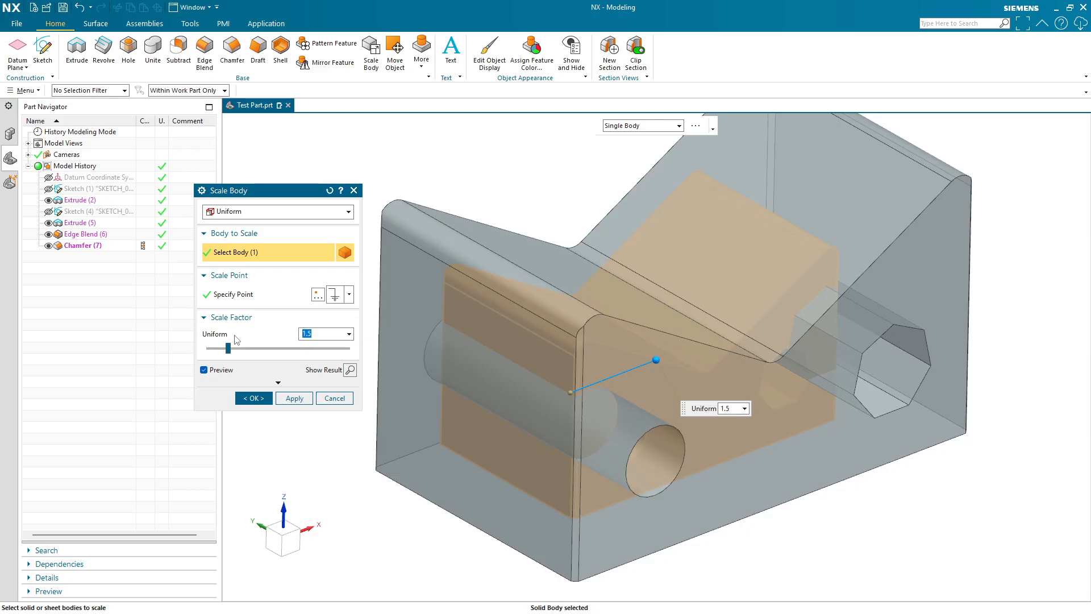
- Switch to non-uniform scaling with X direction 2, Y direction 2 and Z direction 1.5
{"action": "left_click", "coordinate": [266, 377]}
{"action": "left_click", "coordinate": [254, 212]}
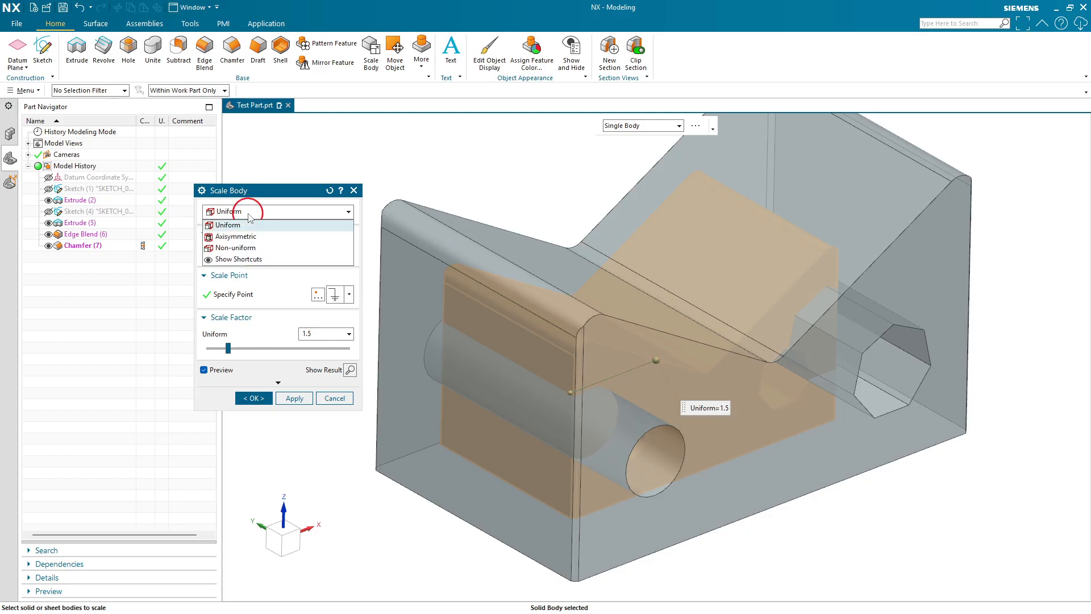
{"action": "left_click", "coordinate": [254, 248]}
{"action": "left_click_drag", "start_coordinate": [316, 335], "coordinate": [294, 336]}
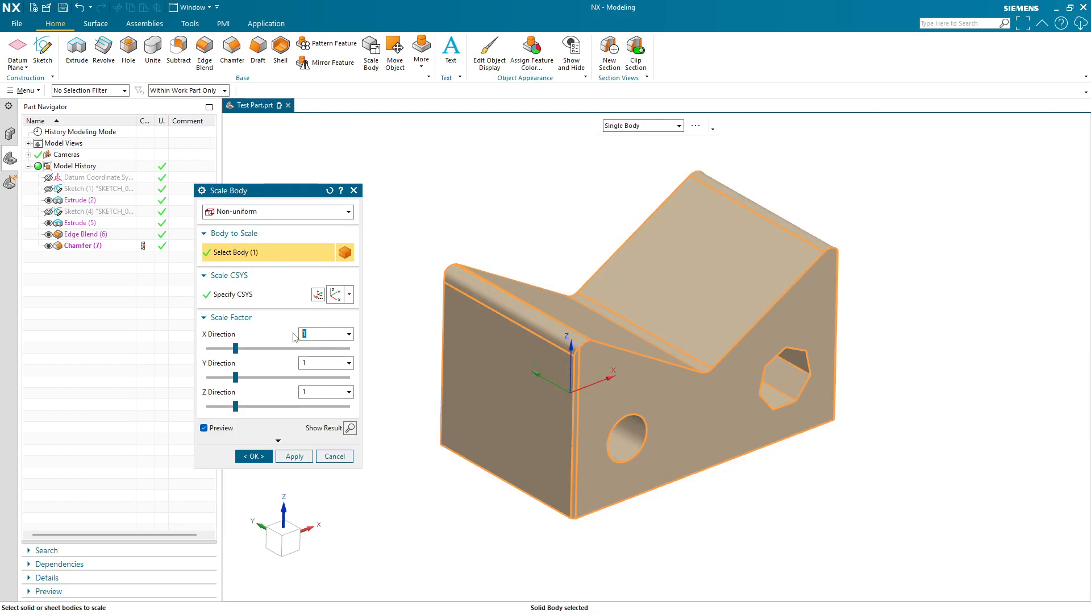
{"action": "type", "text": "2"}
{"action": "key", "text": "Return"}
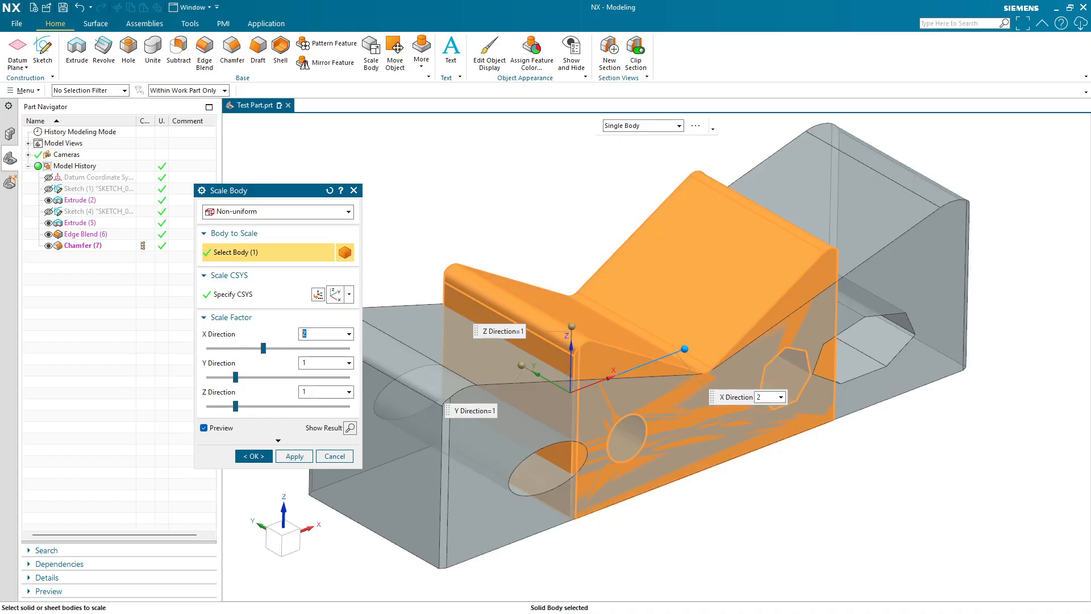
{"action": "double_click", "coordinate": [317, 364]}
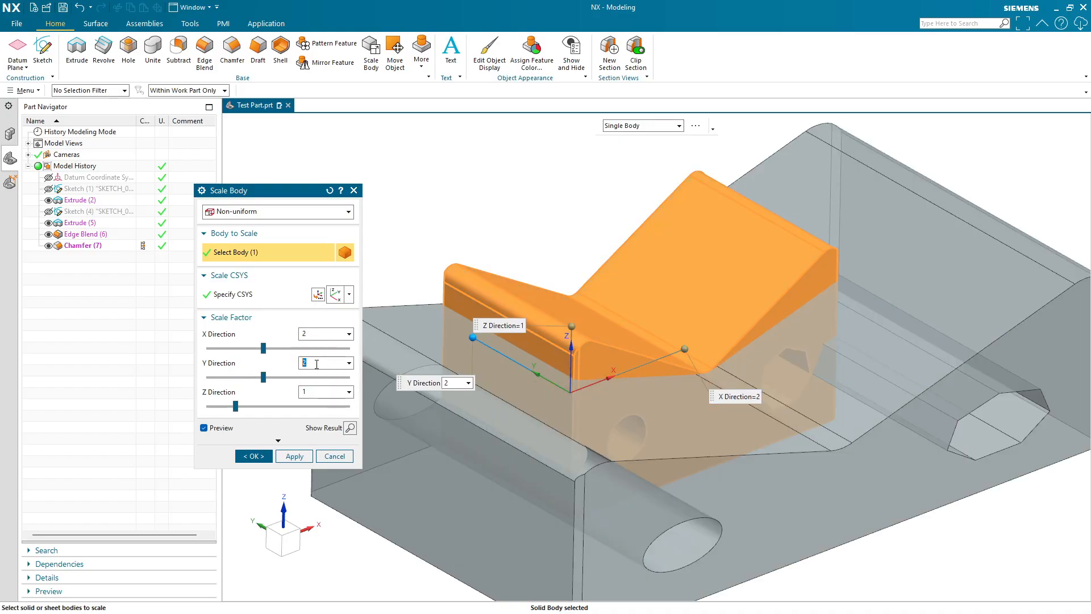
{"action": "double_click", "coordinate": [320, 390]}
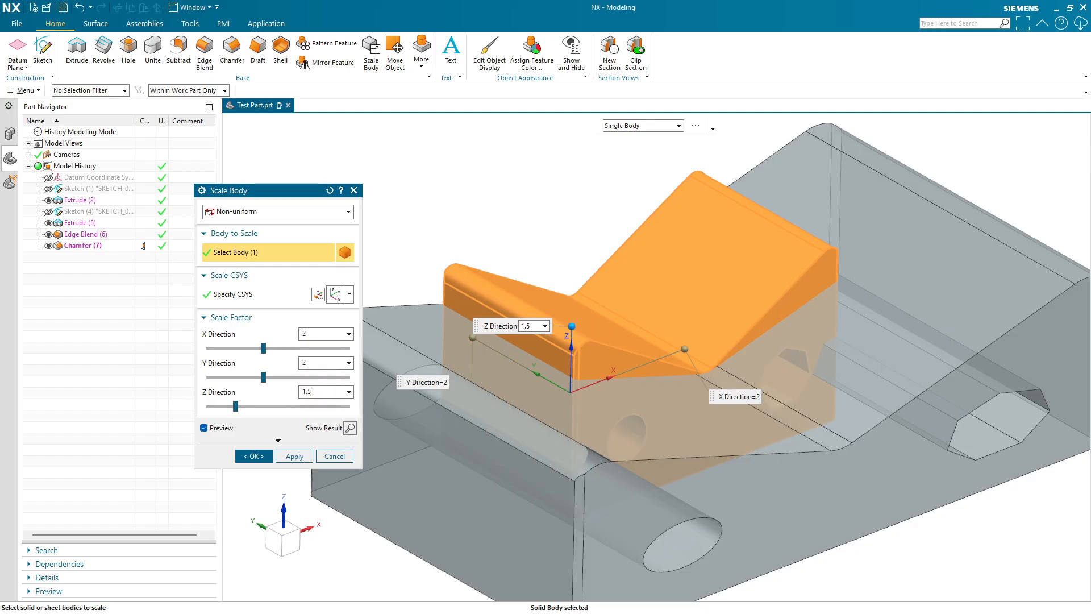
{"action": "type", "text": "1.5"}
{"action": "key", "text": "Return"}
- Switch back to uniform scaling and apply the 1.5 scale to the body
{"action": "left_click", "coordinate": [287, 212]}
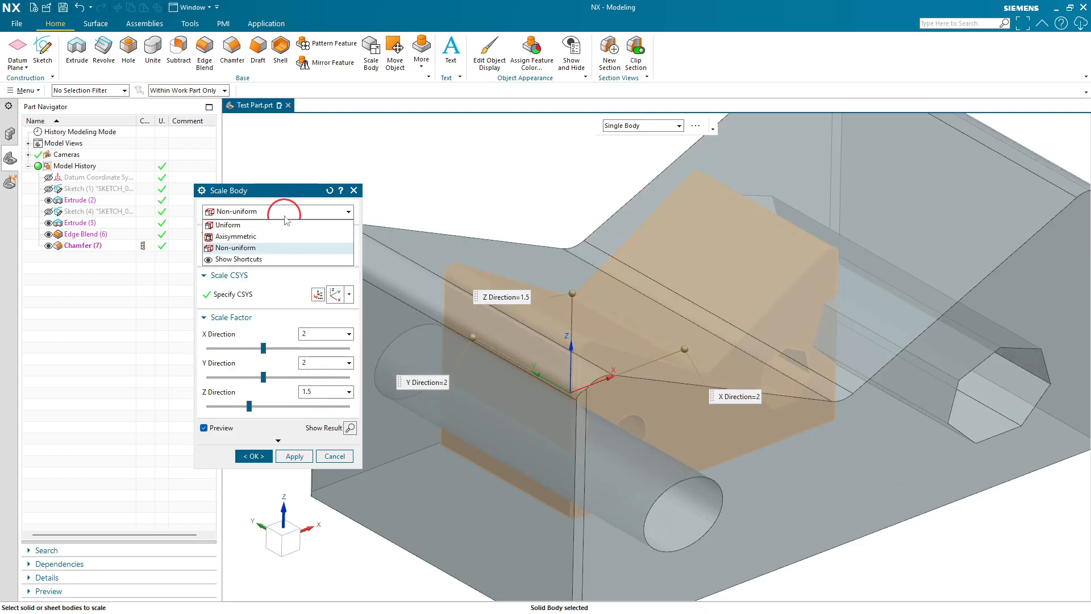
{"action": "left_click", "coordinate": [275, 224]}
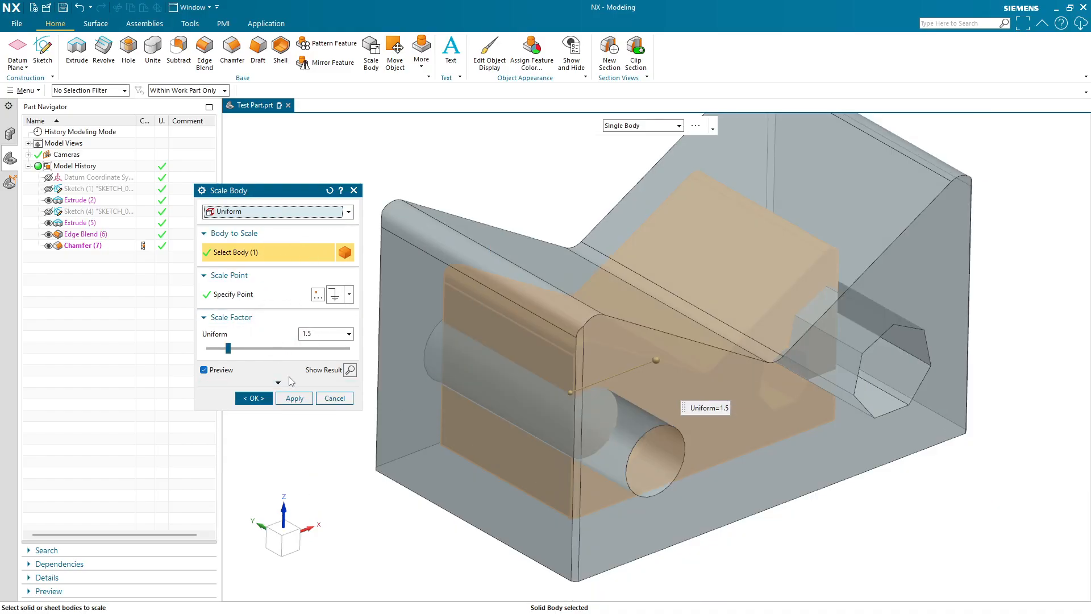
{"action": "left_click", "coordinate": [250, 398]}
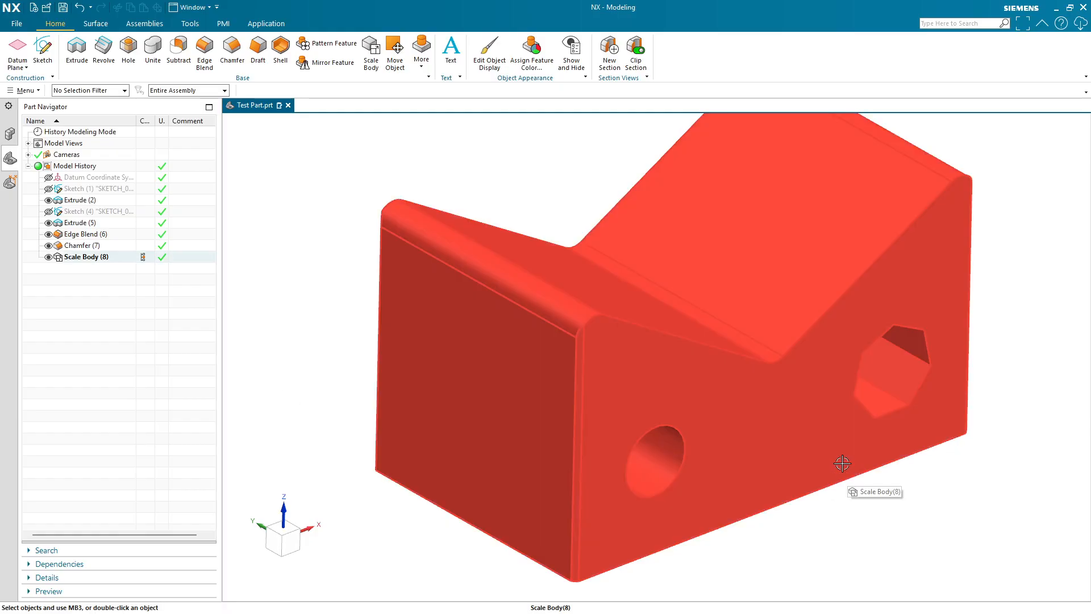
{"action": "scroll", "coordinate": [756, 449], "scroll_direction": "down", "scroll_amount": 3}
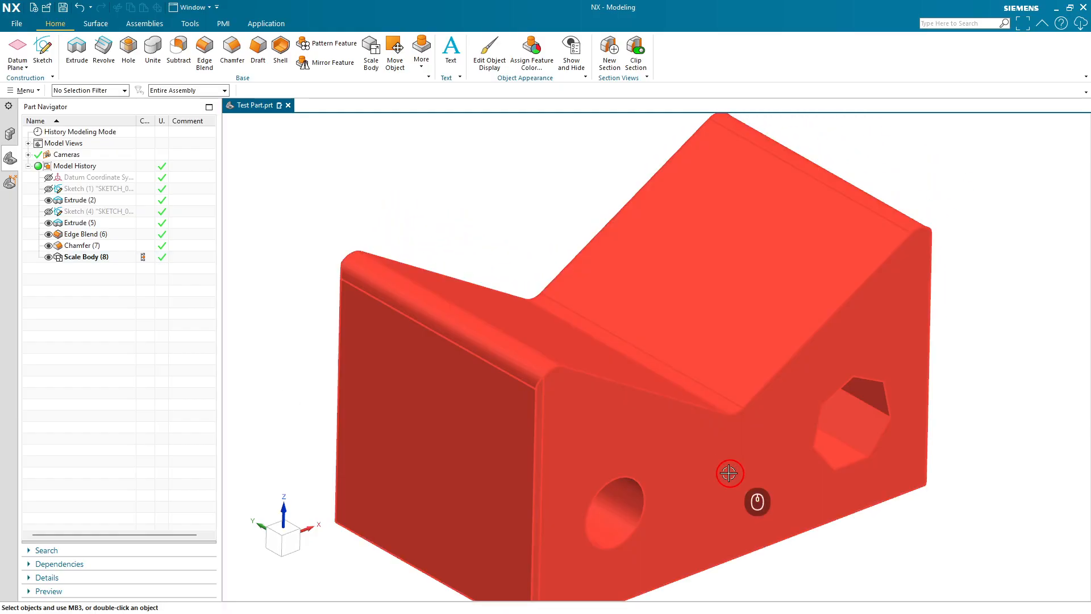
{"action": "middle_click_drag", "start_coordinate": [702, 518], "coordinate": [699, 464], "text": "shift"}
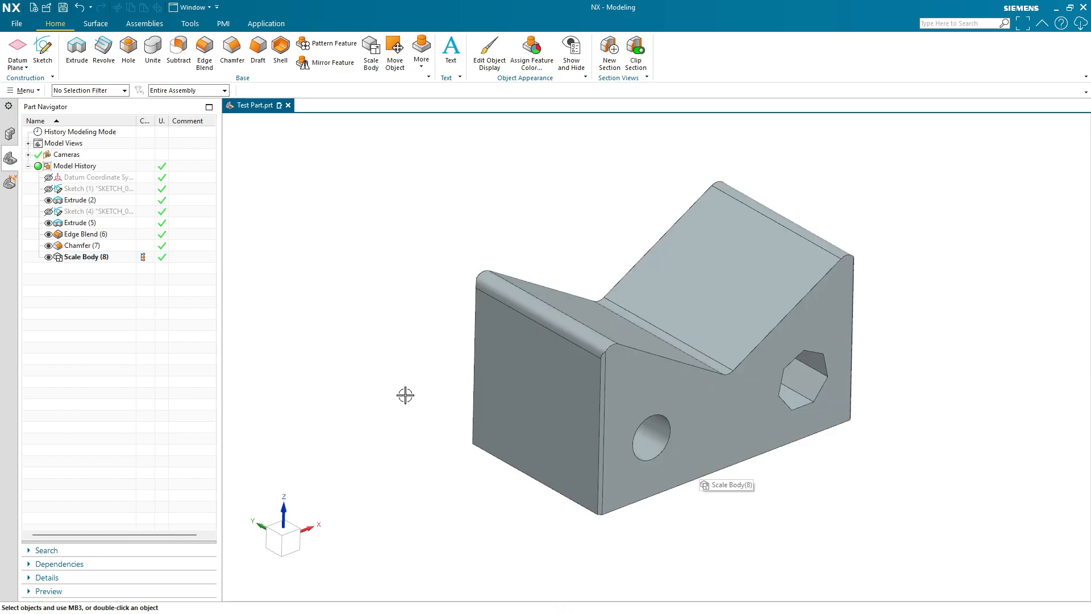
- Roll the model history back feature by feature to the datum coordinate system, then forward again to Scale Body
{"action": "mouse_move", "coordinate": [449, 438]}
{"action": "middle_mouse_down"}
{"action": "mouse_move", "coordinate": [455, 396]}
{"action": "mouse_move", "coordinate": [428, 428]}
{"action": "mouse_move", "coordinate": [455, 428]}
{"action": "middle_mouse_up"}
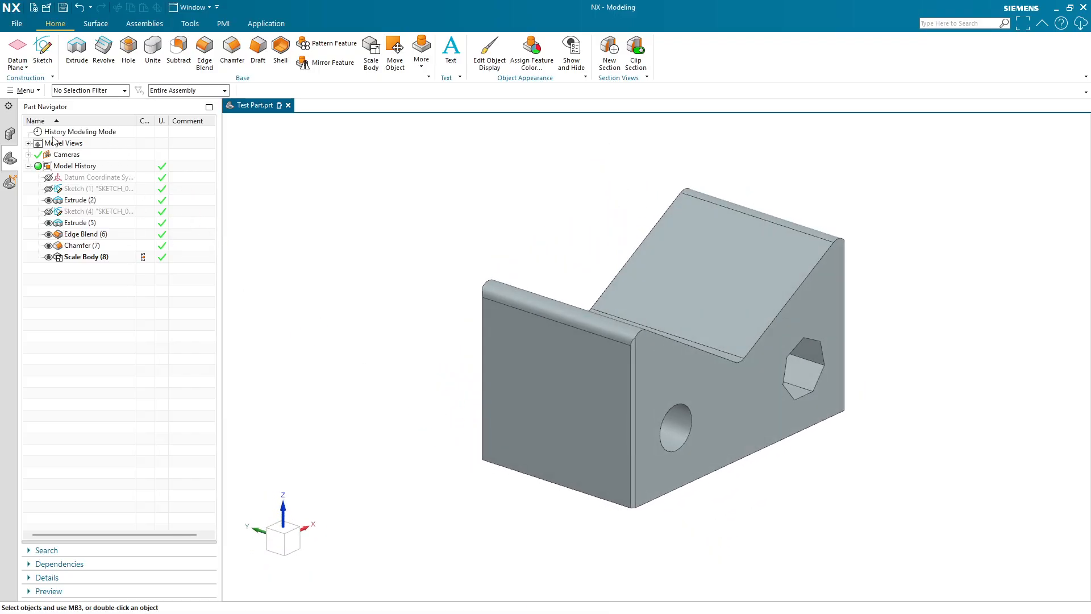
{"action": "double_click", "coordinate": [142, 248]}
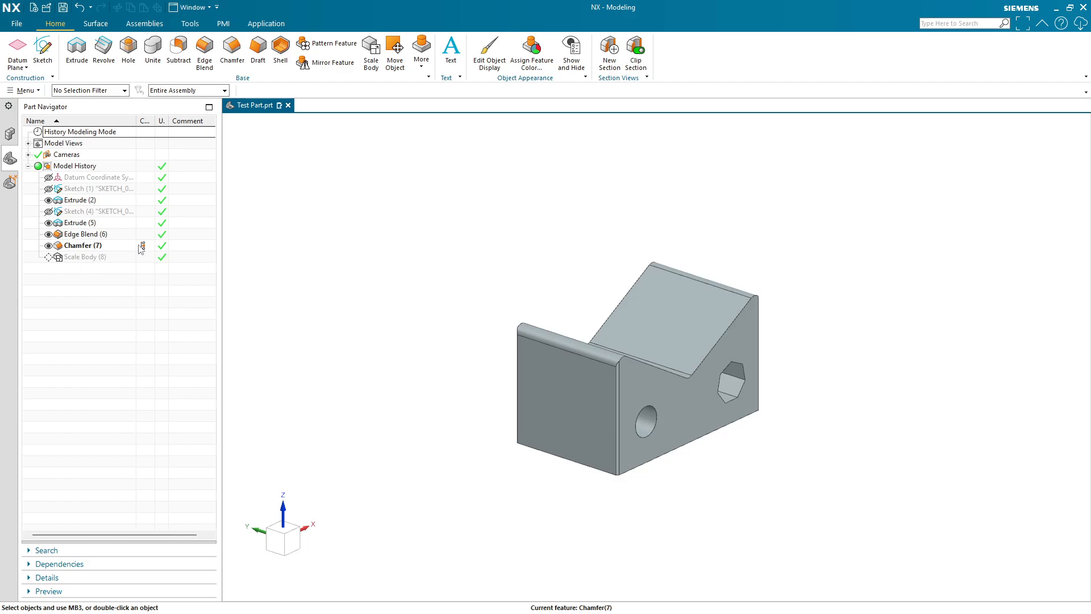
{"action": "double_click", "coordinate": [142, 234]}
{"action": "double_click", "coordinate": [142, 222]}
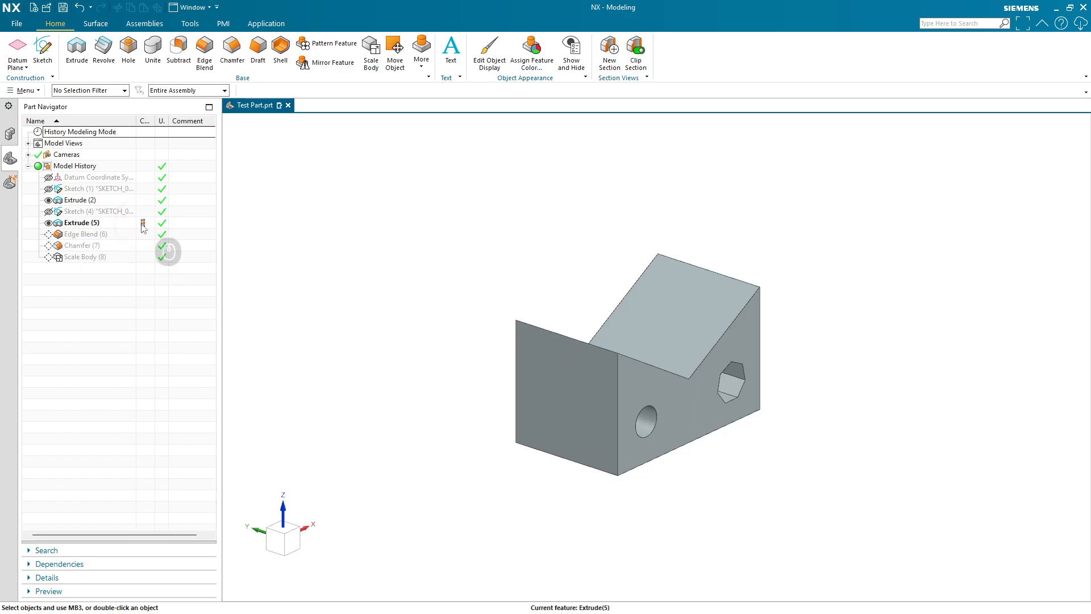
{"action": "double_click", "coordinate": [142, 212]}
{"action": "double_click", "coordinate": [142, 200]}
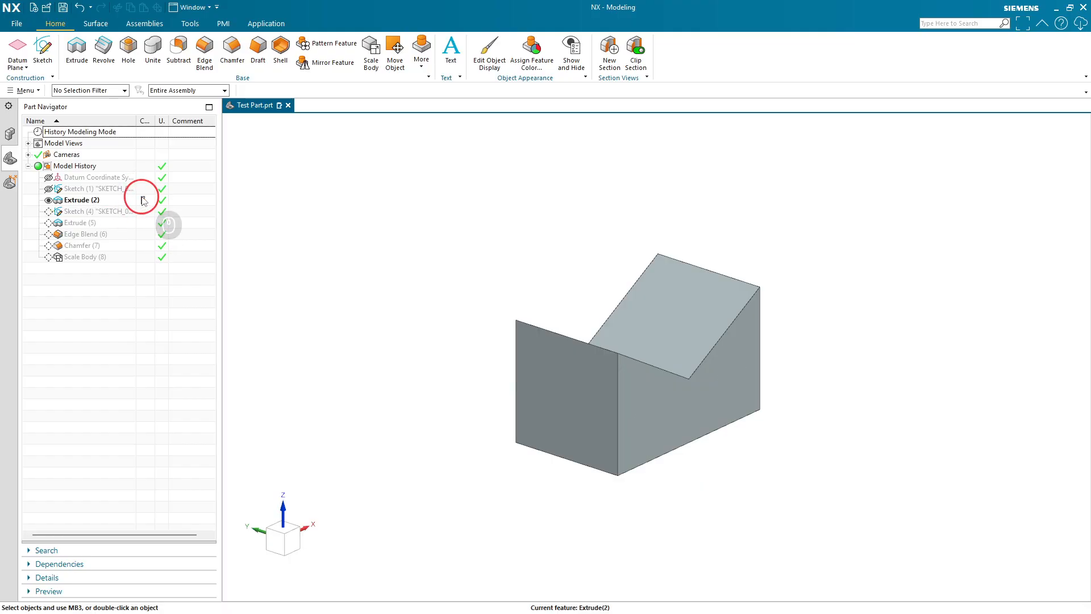
{"action": "double_click", "coordinate": [142, 189]}
{"action": "double_click", "coordinate": [142, 177]}
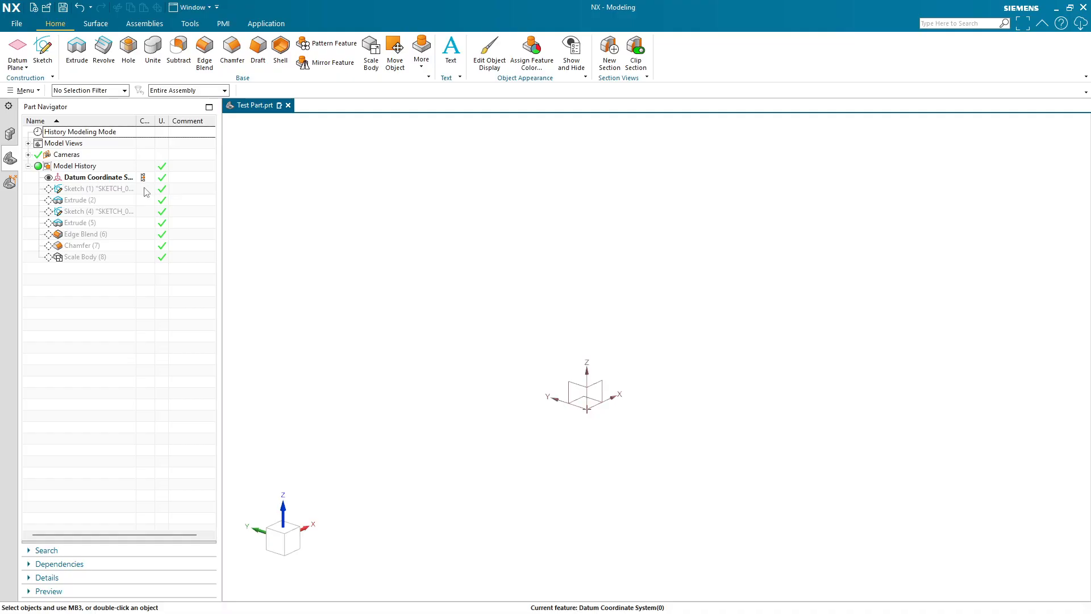
{"action": "double_click", "coordinate": [143, 189]}
{"action": "double_click", "coordinate": [143, 200]}
{"action": "double_click", "coordinate": [143, 212]}
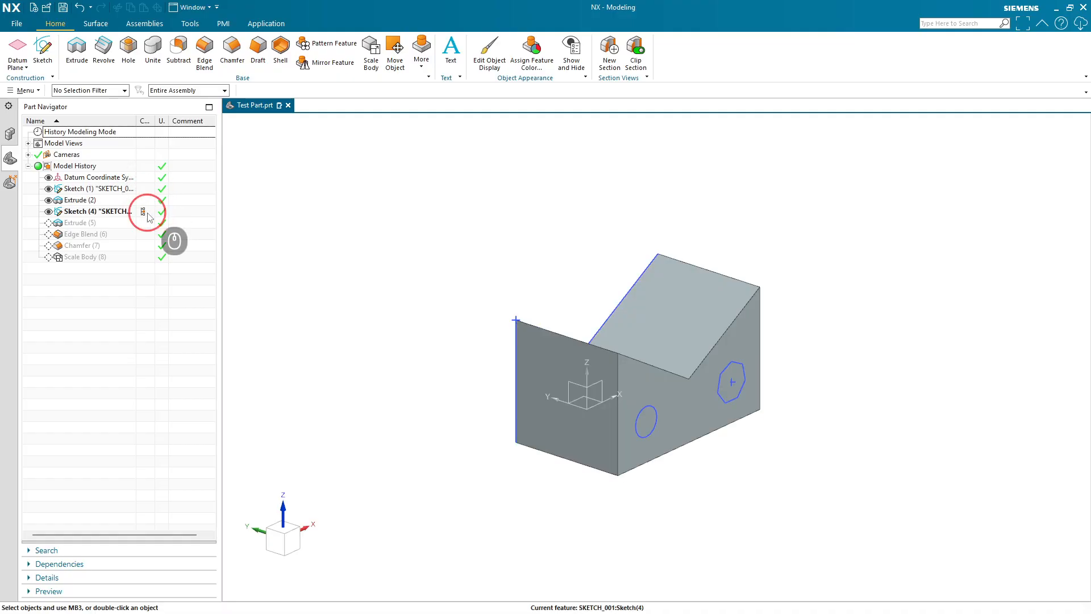
{"action": "double_click", "coordinate": [143, 223]}
{"action": "double_click", "coordinate": [142, 234]}
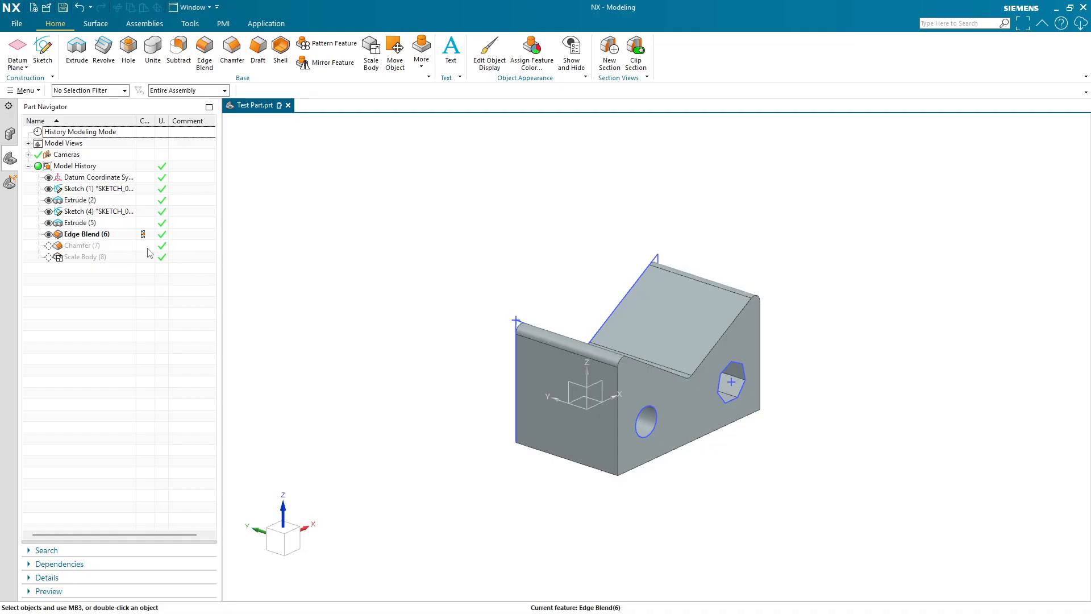
{"action": "double_click", "coordinate": [143, 246]}
{"action": "double_click", "coordinate": [144, 257]}
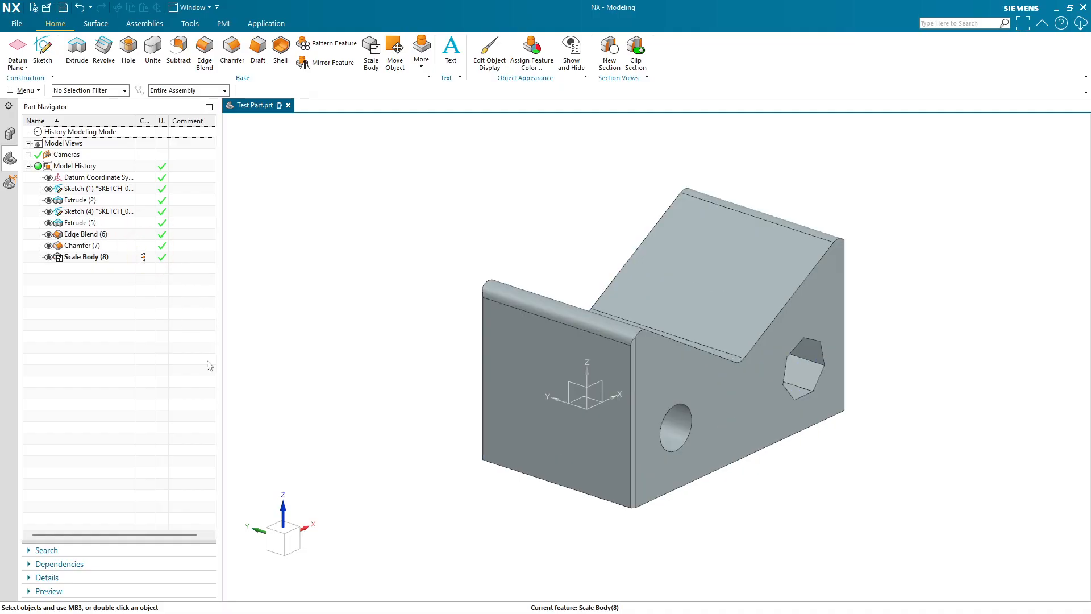
- Hide the second sketch, the first sketch and the datum coordinate system
{"action": "left_click", "coordinate": [48, 212]}
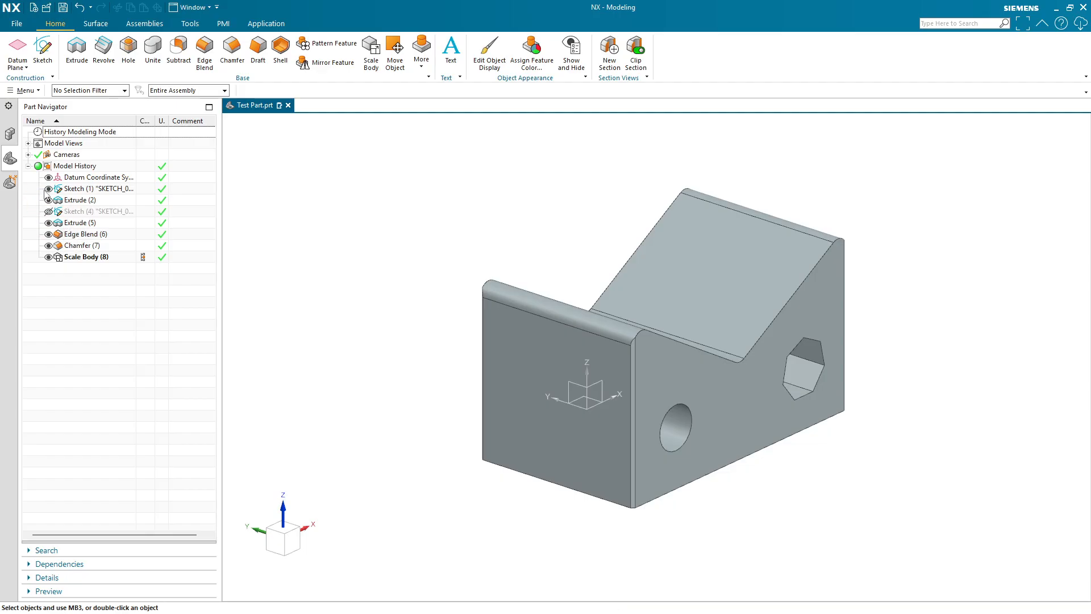
{"action": "left_click", "coordinate": [48, 190]}
{"action": "left_click", "coordinate": [48, 177]}
- Roll the history back to Edge Blend and Extrude (5), then return to the Scale Body feature
{"action": "left_click", "coordinate": [144, 233]}
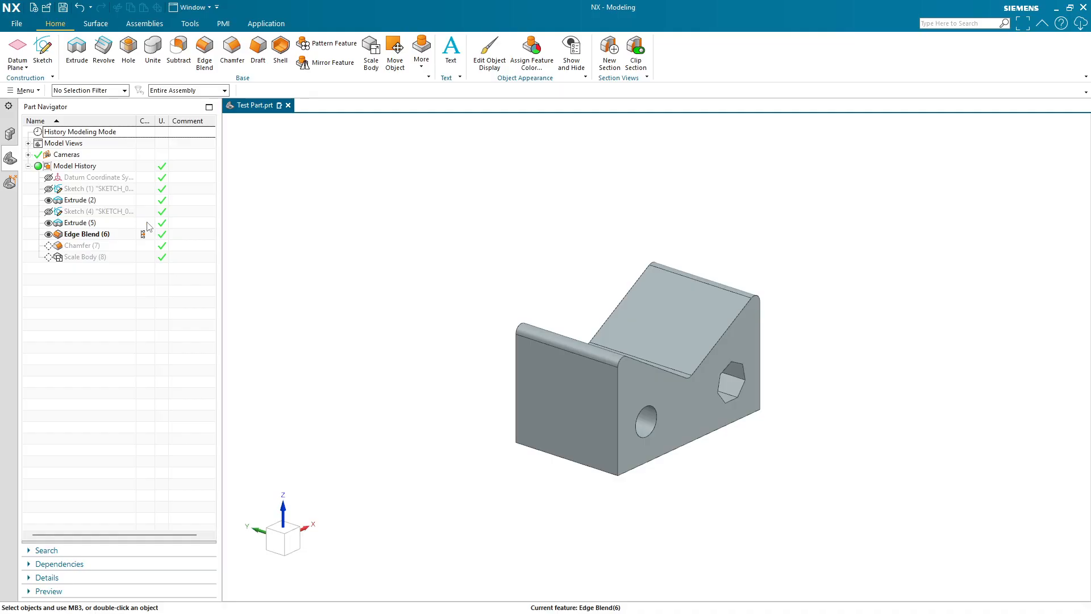
{"action": "left_click", "coordinate": [147, 224]}
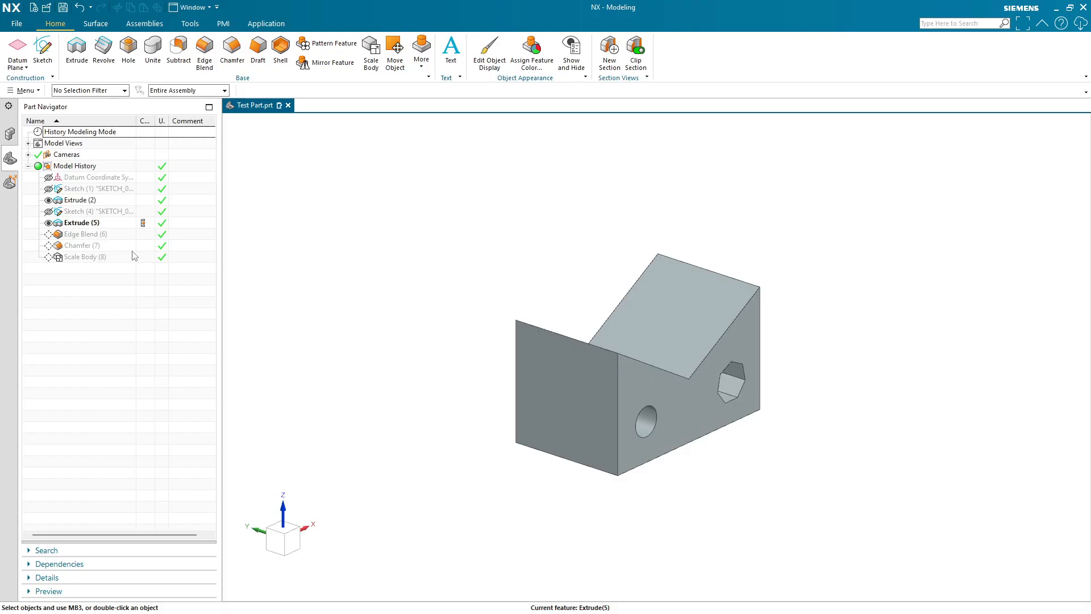
{"action": "left_click", "coordinate": [149, 235]}
{"action": "left_click", "coordinate": [149, 246]}
{"action": "left_click", "coordinate": [150, 259]}
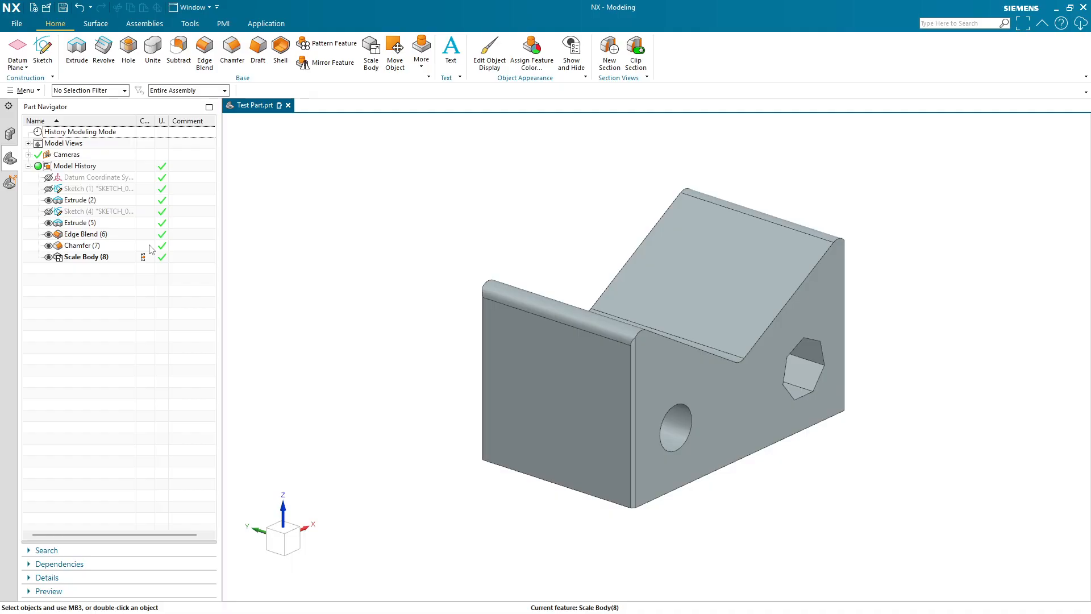
- Examine the scaled part from front, top and isometric orientations
{"action": "scroll", "coordinate": [458, 348], "scroll_direction": "down", "scroll_amount": 3}
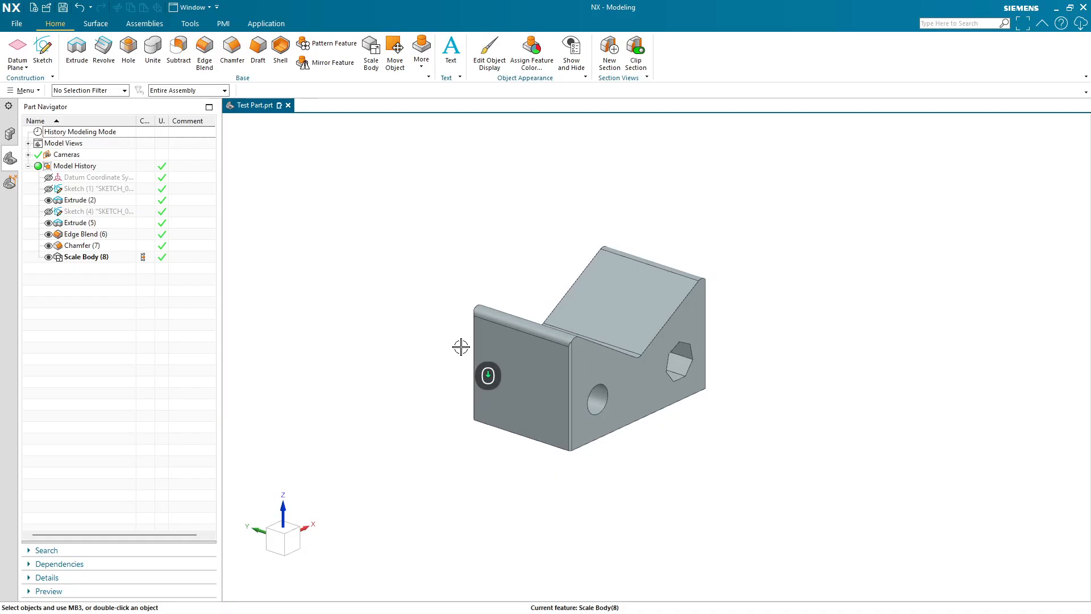
{"action": "middle_click_drag", "start_coordinate": [752, 392], "coordinate": [706, 424]}
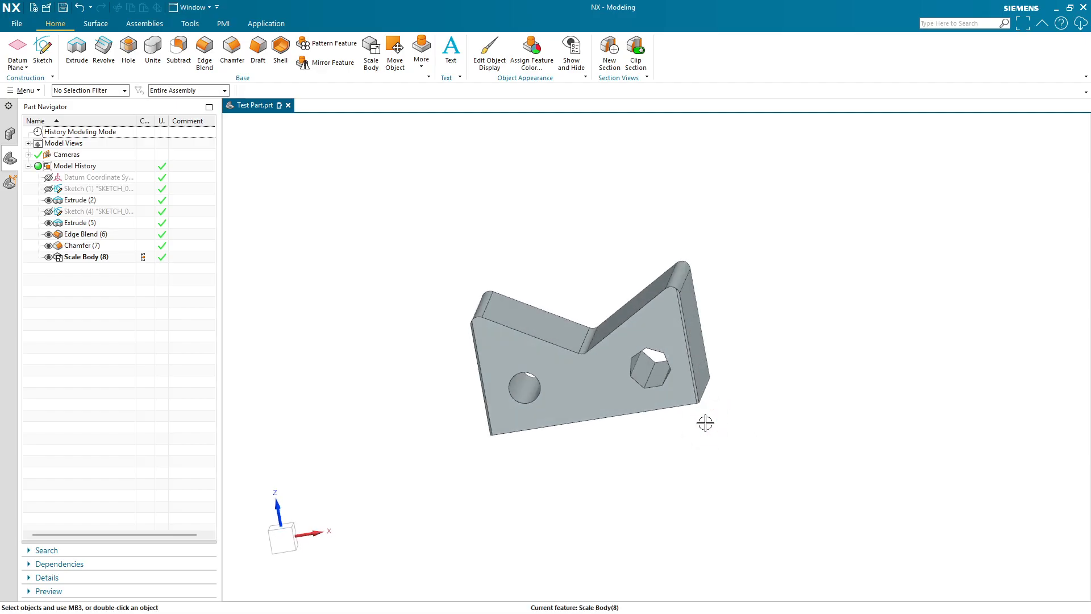
{"action": "left_click", "coordinate": [282, 540]}
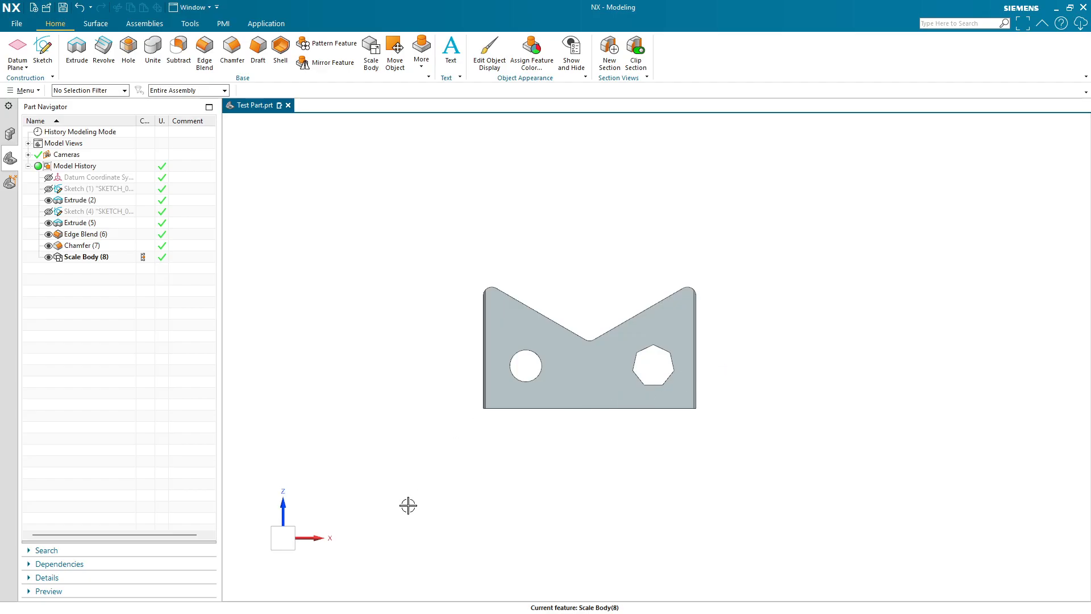
{"action": "middle_click_drag", "start_coordinate": [375, 497], "coordinate": [377, 551]}
{"action": "left_click", "coordinate": [288, 531]}
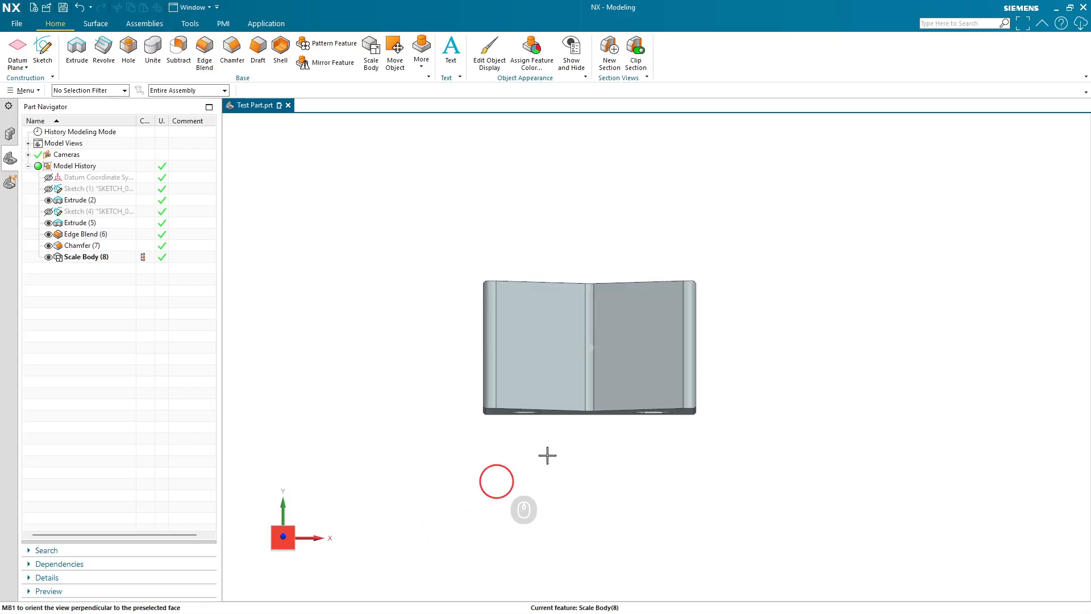
{"action": "scroll", "coordinate": [619, 402], "scroll_direction": "down", "scroll_amount": 5}
{"action": "middle_click_drag", "start_coordinate": [693, 400], "coordinate": [547, 383], "text": "shift"}
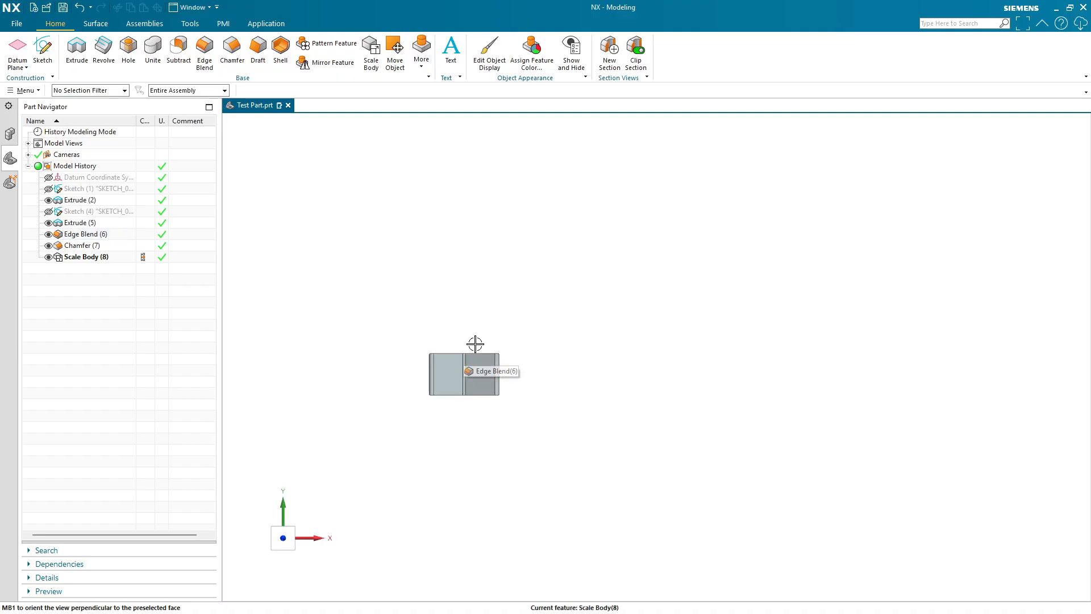
{"action": "middle_click_drag", "start_coordinate": [499, 377], "coordinate": [556, 458]}
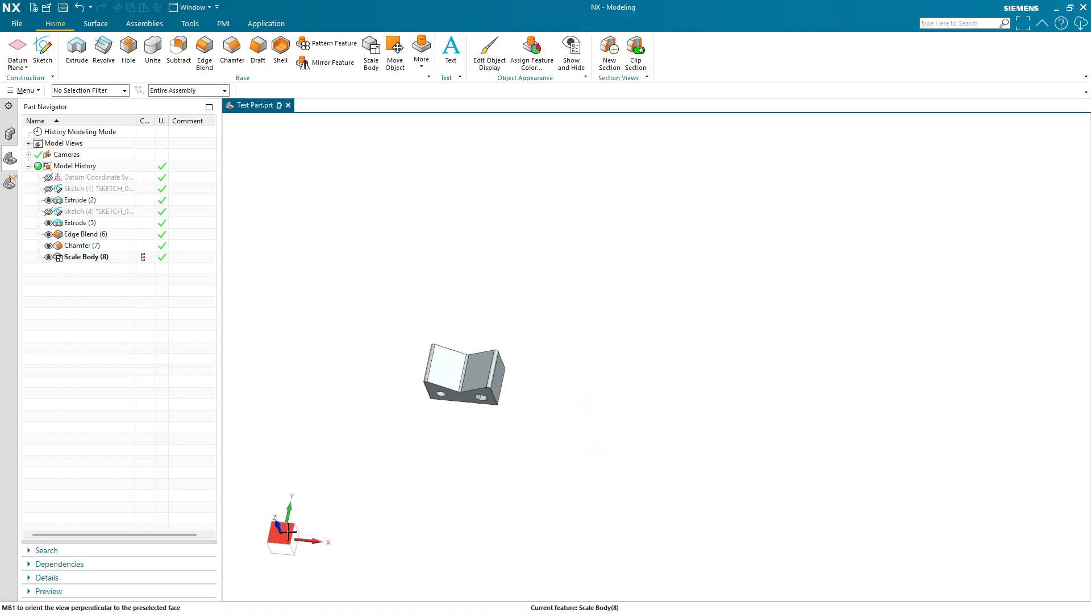
{"action": "left_click", "coordinate": [287, 519]}
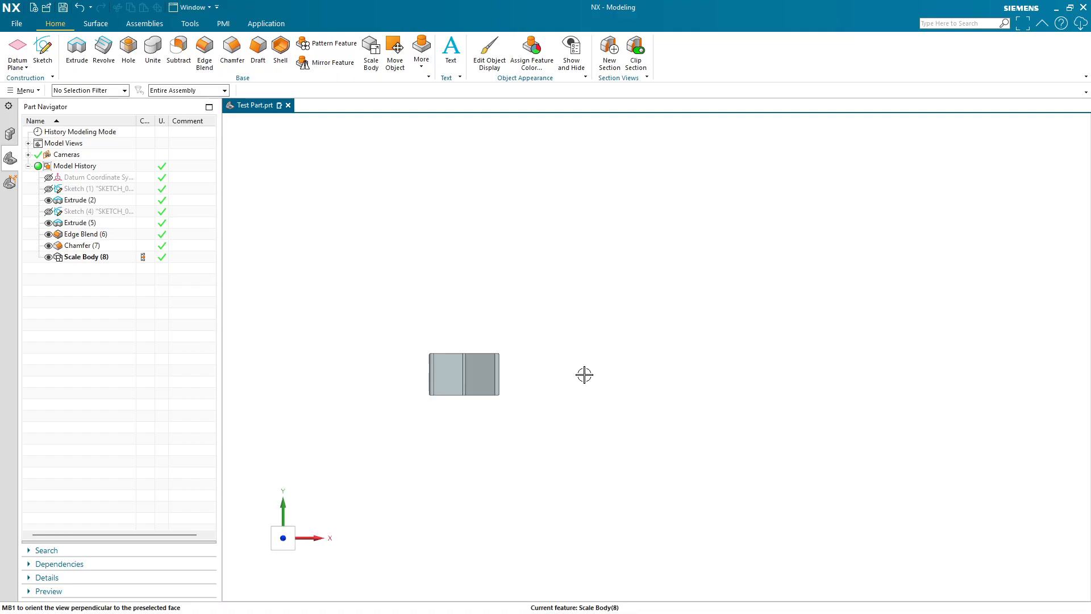
{"action": "scroll", "coordinate": [560, 385], "scroll_direction": "up", "scroll_amount": 3}
{"action": "middle_click_drag", "start_coordinate": [558, 378], "coordinate": [714, 349], "text": "shift"}
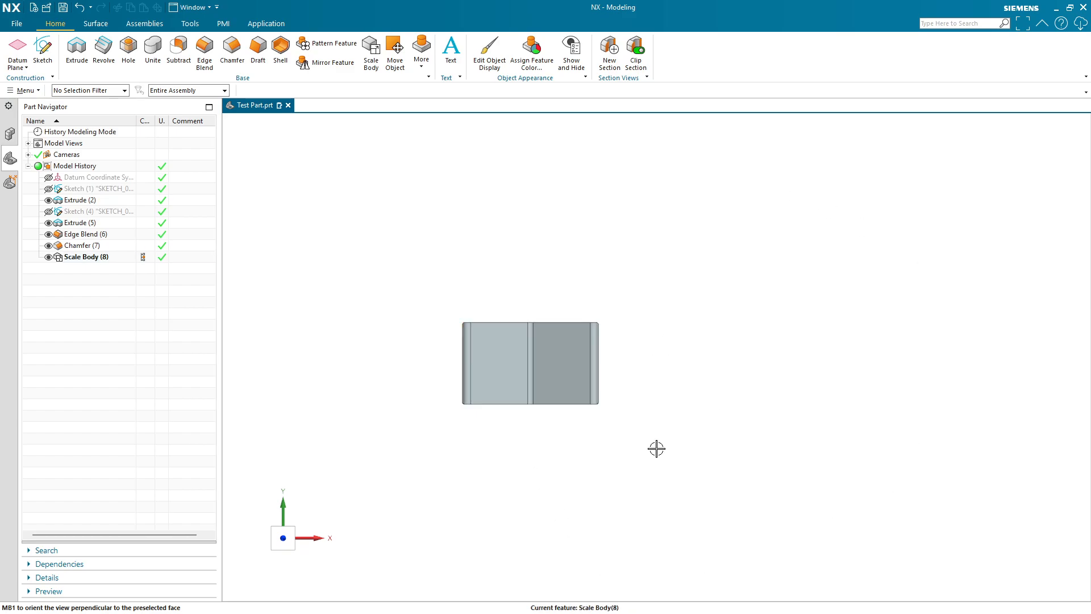
{"action": "middle_click_drag", "start_coordinate": [643, 485], "coordinate": [704, 387]}
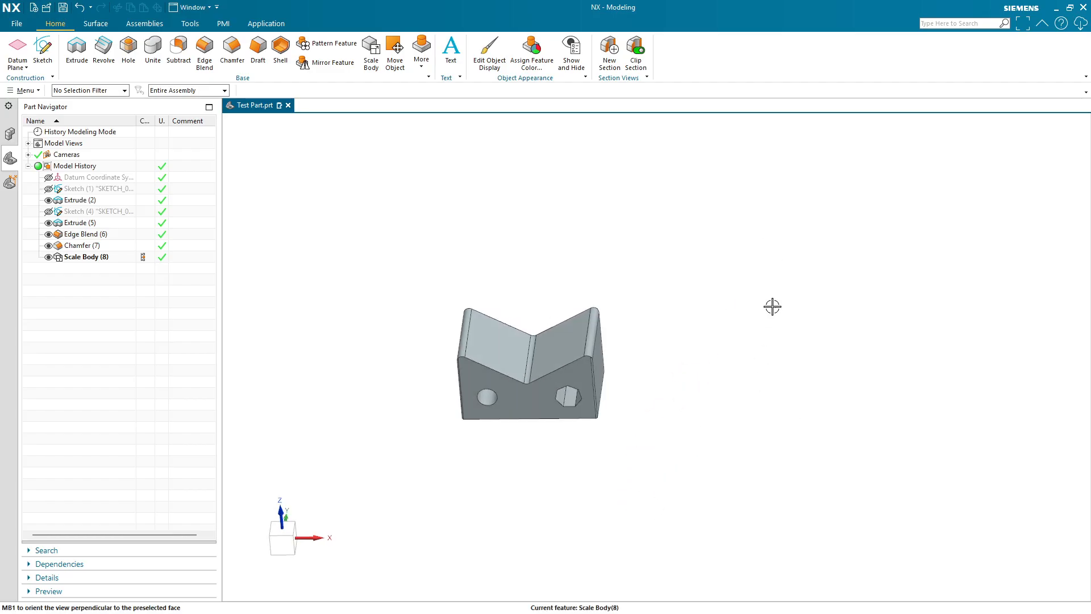
{"action": "left_click", "coordinate": [275, 525]}
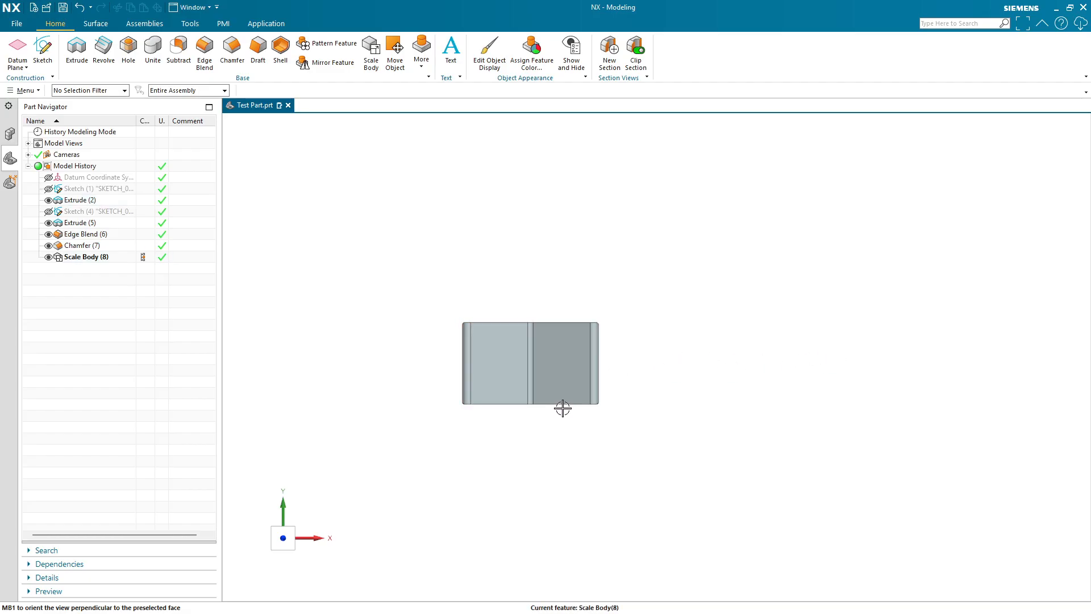
- Start a Datum Plane at a distance from the front face with a 6.5 in offset
{"action": "left_click", "coordinate": [17, 50]}
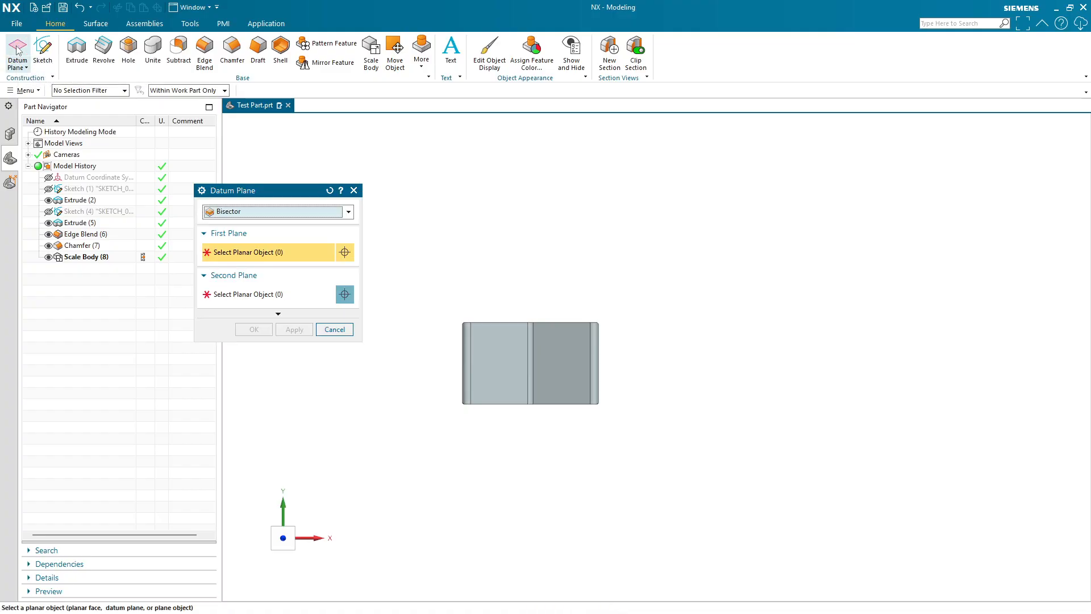
{"action": "left_click", "coordinate": [235, 212]}
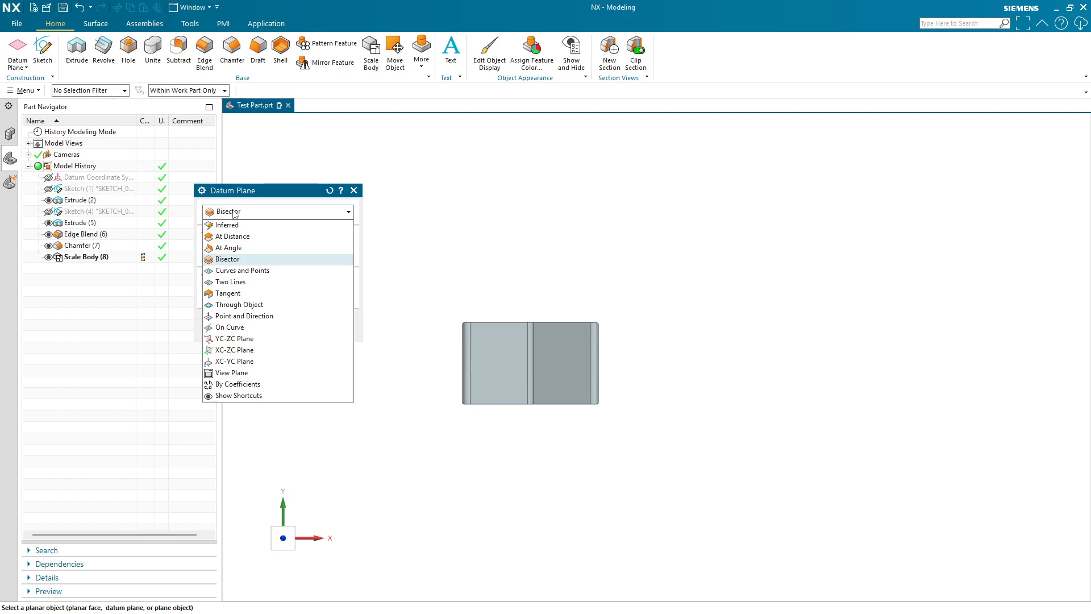
{"action": "left_click", "coordinate": [236, 238]}
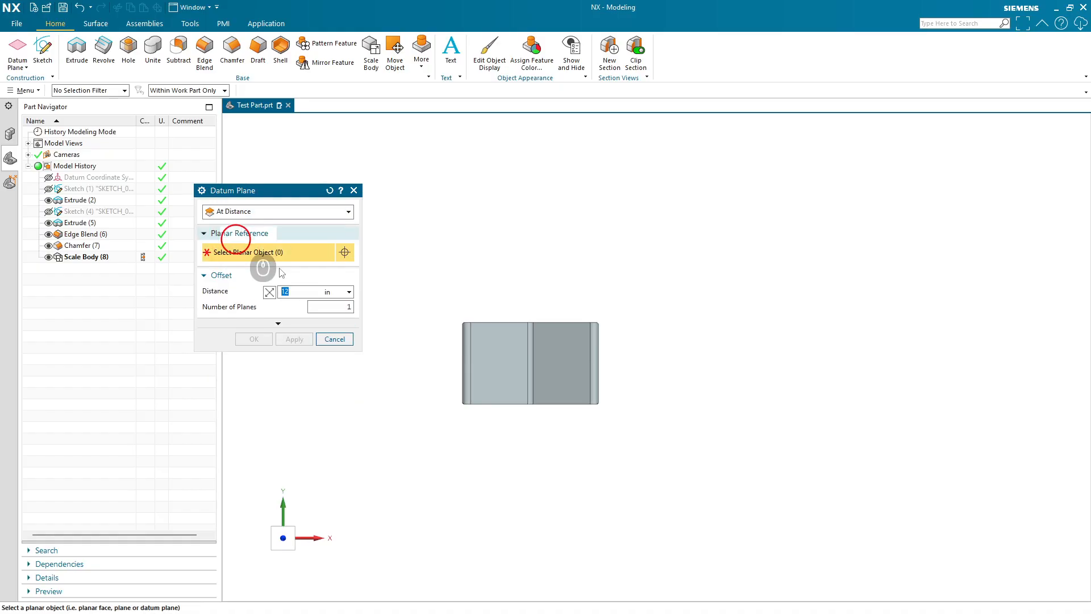
{"action": "middle_click_drag", "start_coordinate": [605, 462], "coordinate": [552, 384]}
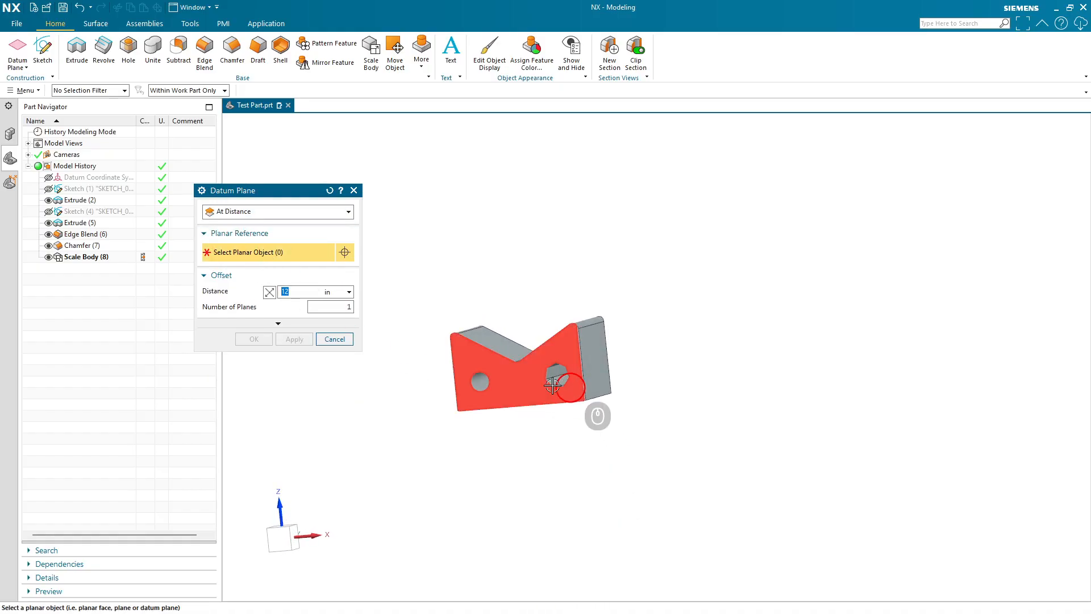
{"action": "left_click", "coordinate": [521, 385]}
{"action": "middle_click_drag", "start_coordinate": [514, 496], "coordinate": [472, 532]}
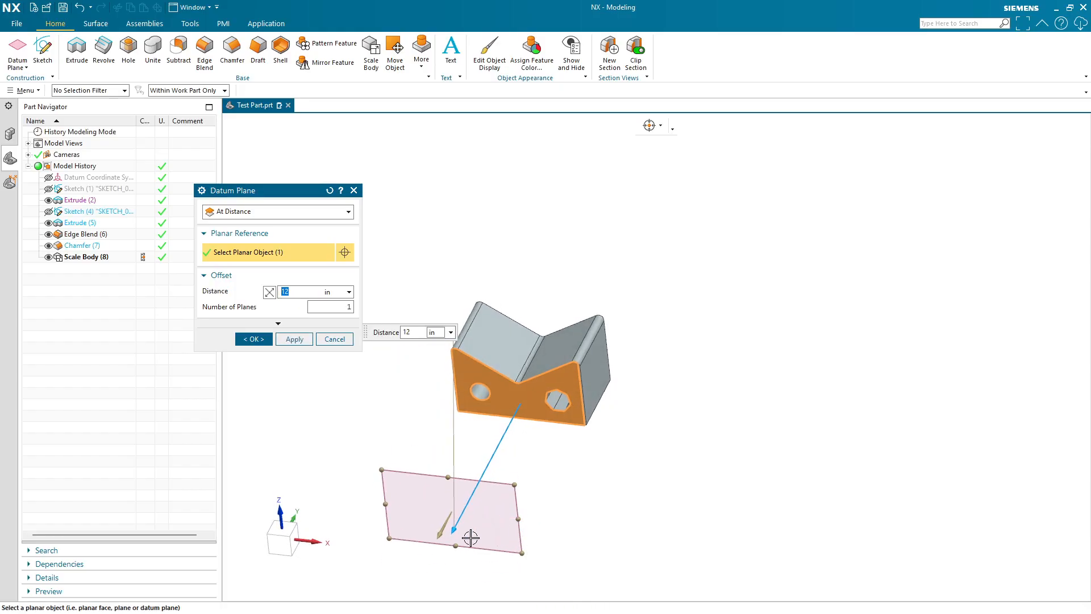
{"action": "left_click_drag", "start_coordinate": [457, 528], "coordinate": [508, 487]}
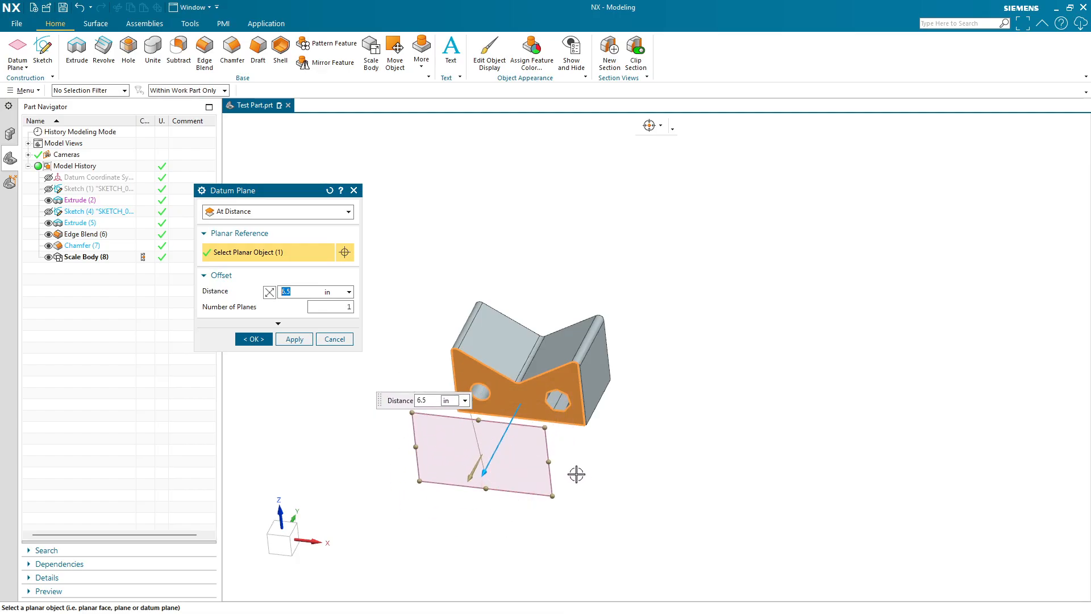
{"action": "middle_click_drag", "start_coordinate": [575, 472], "coordinate": [516, 441]}
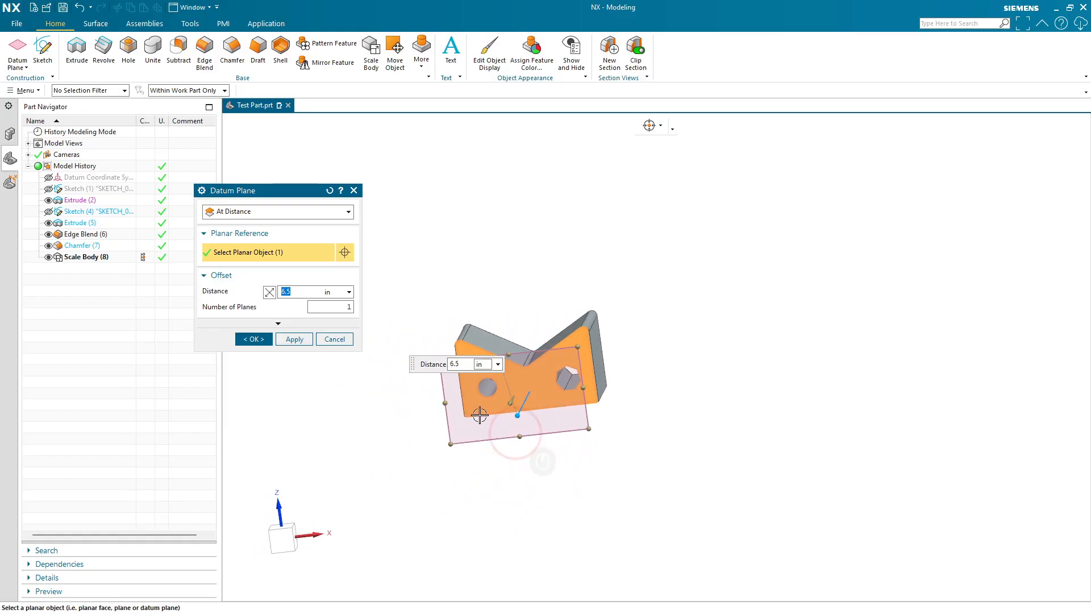
- Switch the datum plane type to Bisector and pick the part's two opposite end faces
{"action": "left_click", "coordinate": [282, 213]}
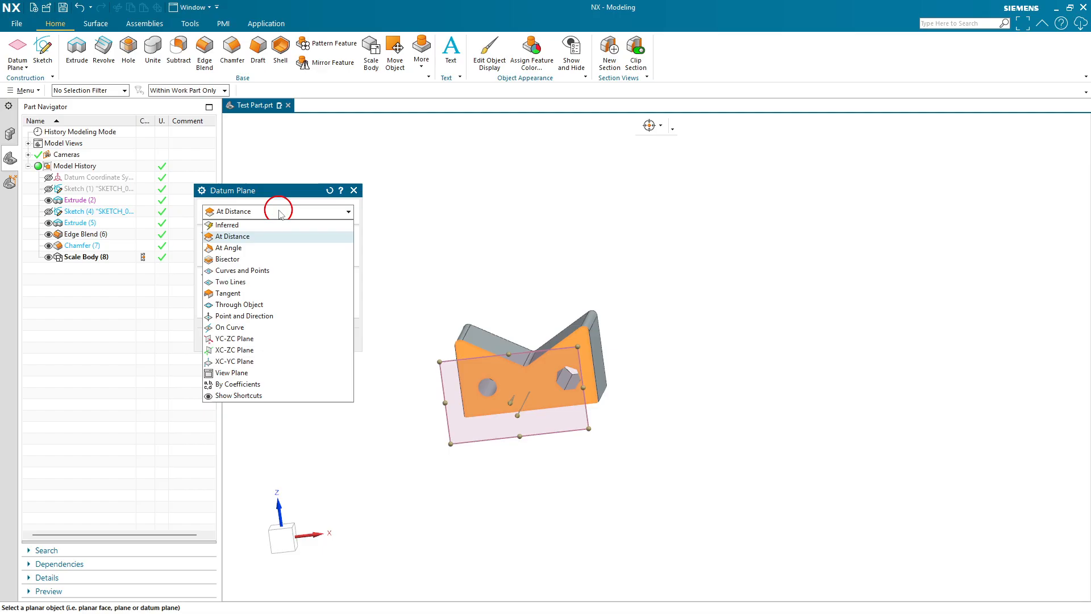
{"action": "left_click", "coordinate": [262, 259]}
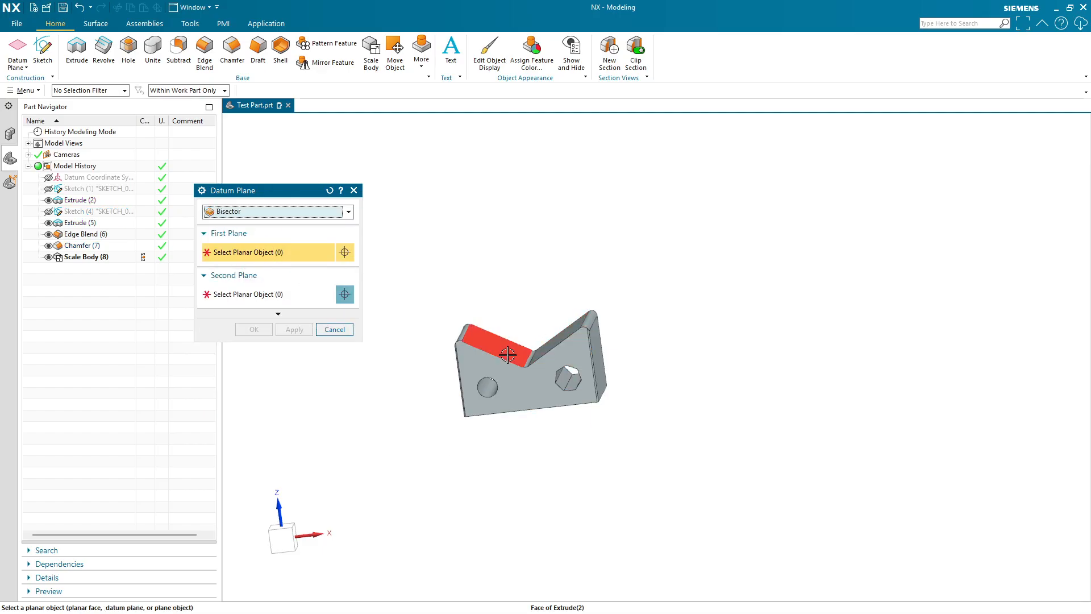
{"action": "left_click", "coordinate": [277, 257]}
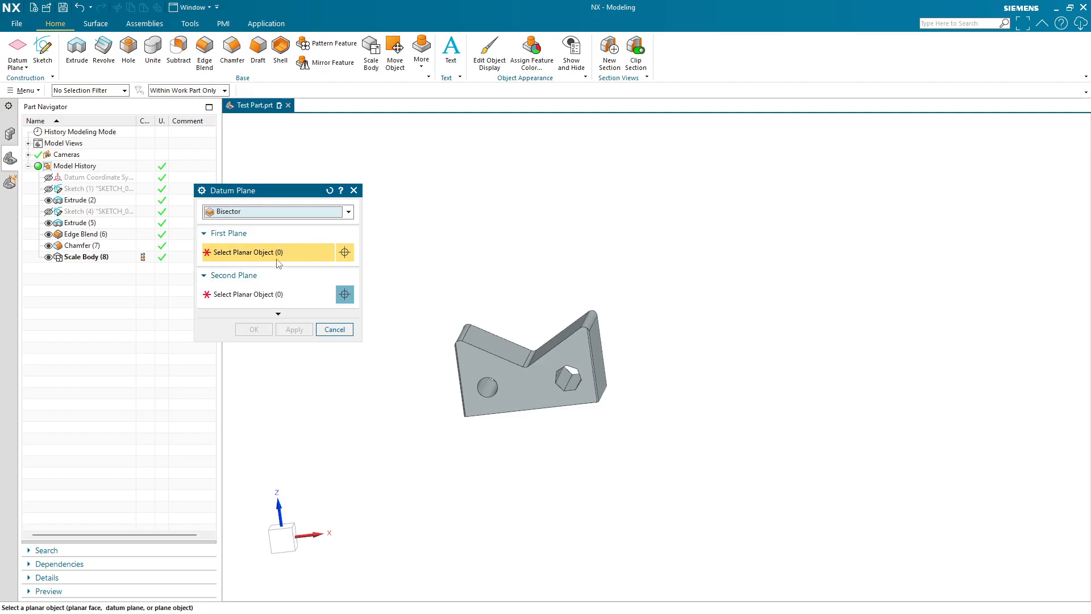
{"action": "left_click", "coordinate": [537, 391]}
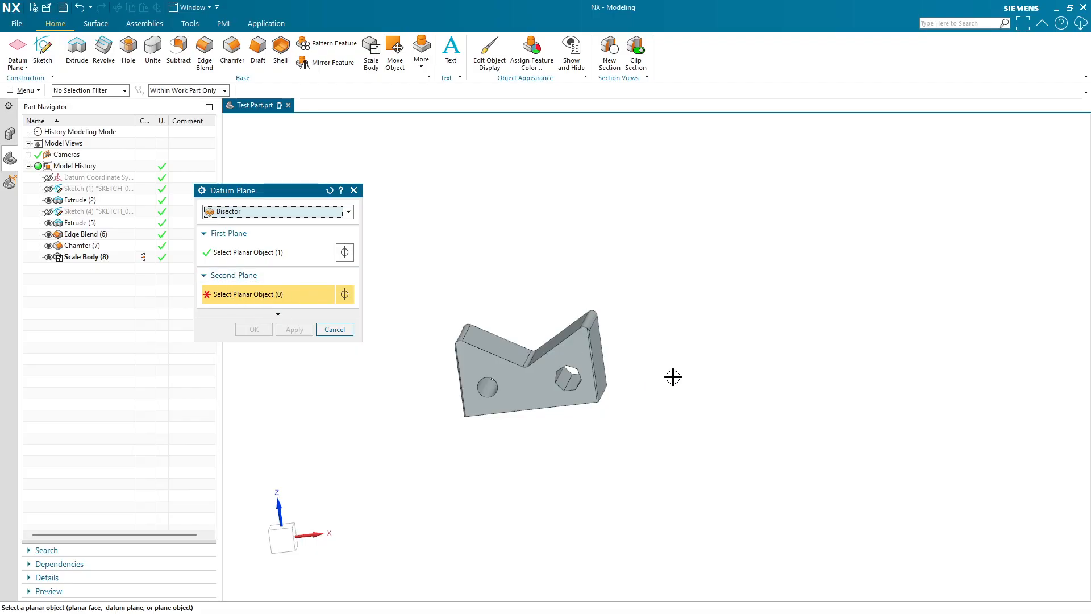
{"action": "middle_click_drag", "start_coordinate": [672, 375], "coordinate": [565, 368]}
{"action": "left_click", "coordinate": [565, 369]}
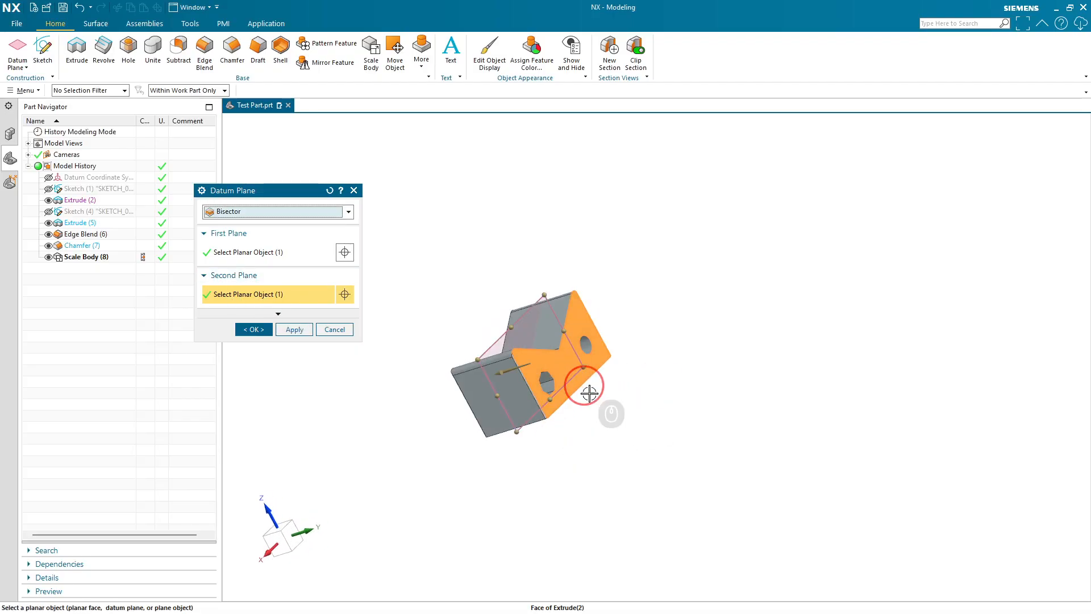
{"action": "middle_click_drag", "start_coordinate": [608, 407], "coordinate": [949, 420]}
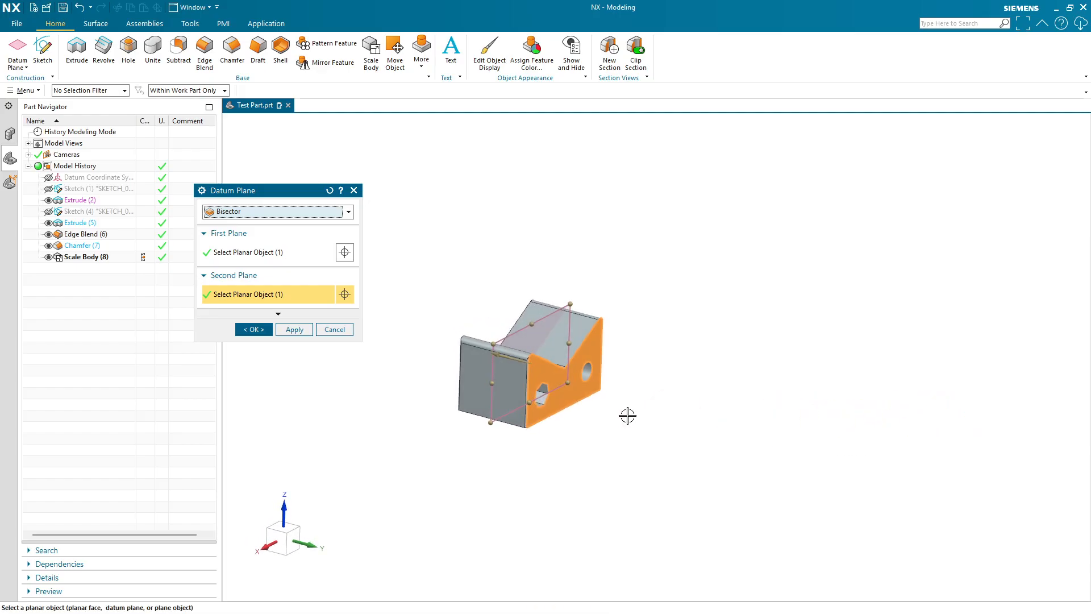
- Clear both plane selections
{"action": "left_click", "coordinate": [571, 392], "text": "shift"}
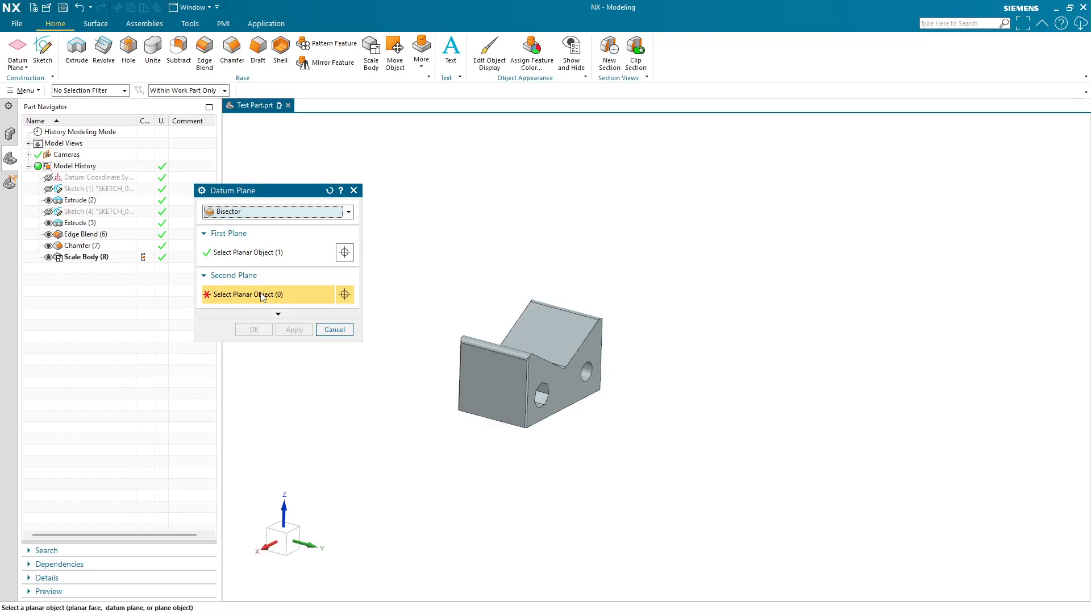
{"action": "left_click", "coordinate": [243, 258]}
{"action": "left_click", "coordinate": [251, 290]}
{"action": "left_click", "coordinate": [247, 261]}
{"action": "left_click", "coordinate": [280, 274]}
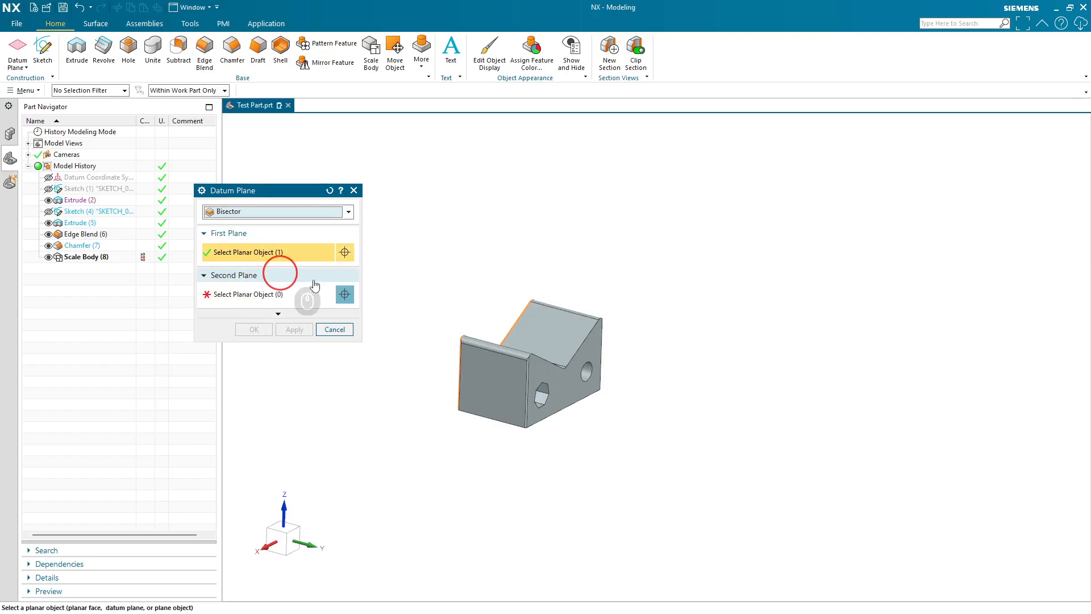
{"action": "left_click", "coordinate": [281, 288]}
{"action": "left_click", "coordinate": [273, 261]}
{"action": "left_click", "coordinate": [281, 290]}
{"action": "left_click", "coordinate": [281, 294]}
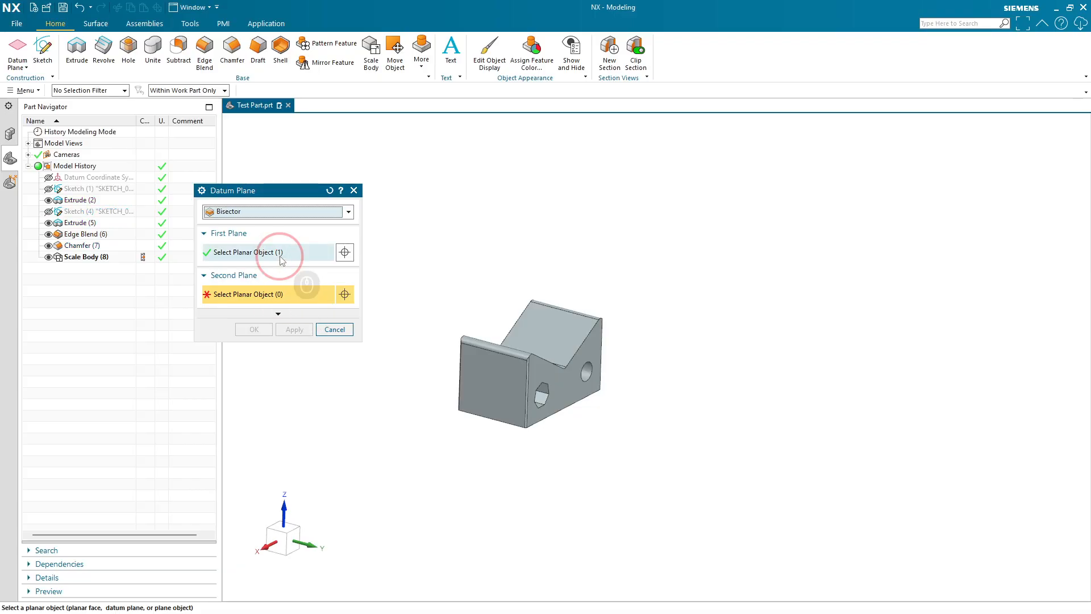
{"action": "left_click", "coordinate": [279, 253]}
{"action": "left_click", "coordinate": [283, 291]}
{"action": "left_click", "coordinate": [282, 256]}
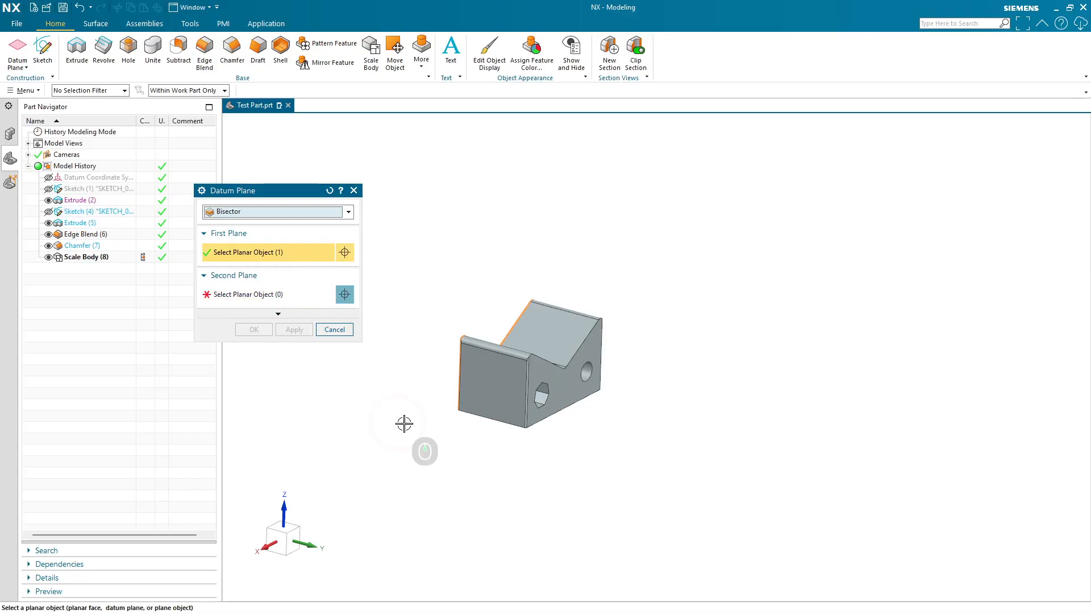
{"action": "middle_click_drag", "start_coordinate": [404, 421], "coordinate": [505, 377]}
{"action": "left_click", "coordinate": [505, 376], "text": "shift"}
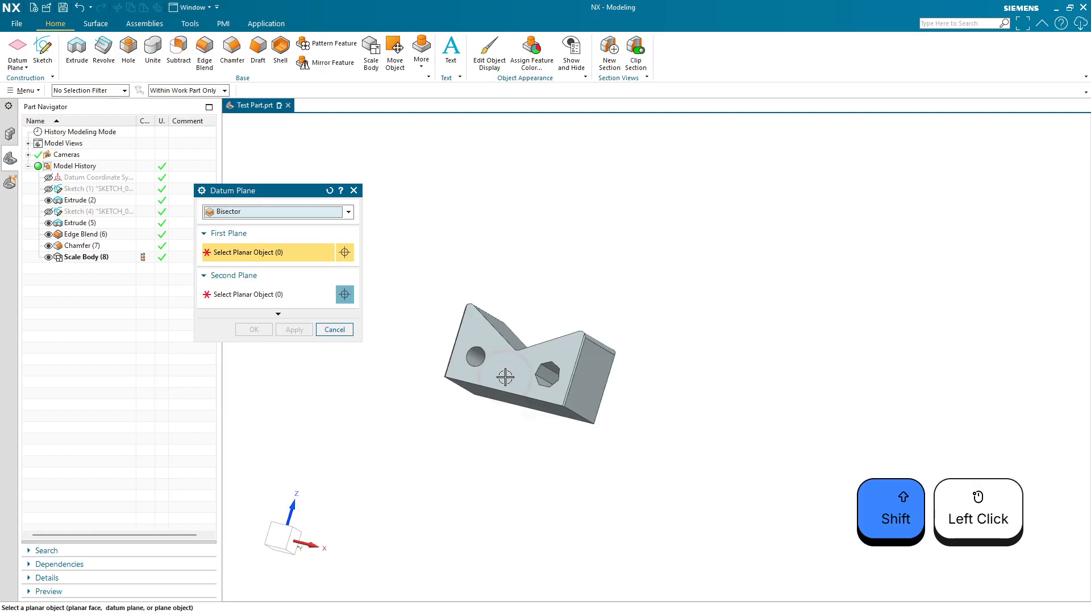
- Select the front end face as the first plane and the back end face as the second plane
{"action": "left_click", "coordinate": [488, 369]}
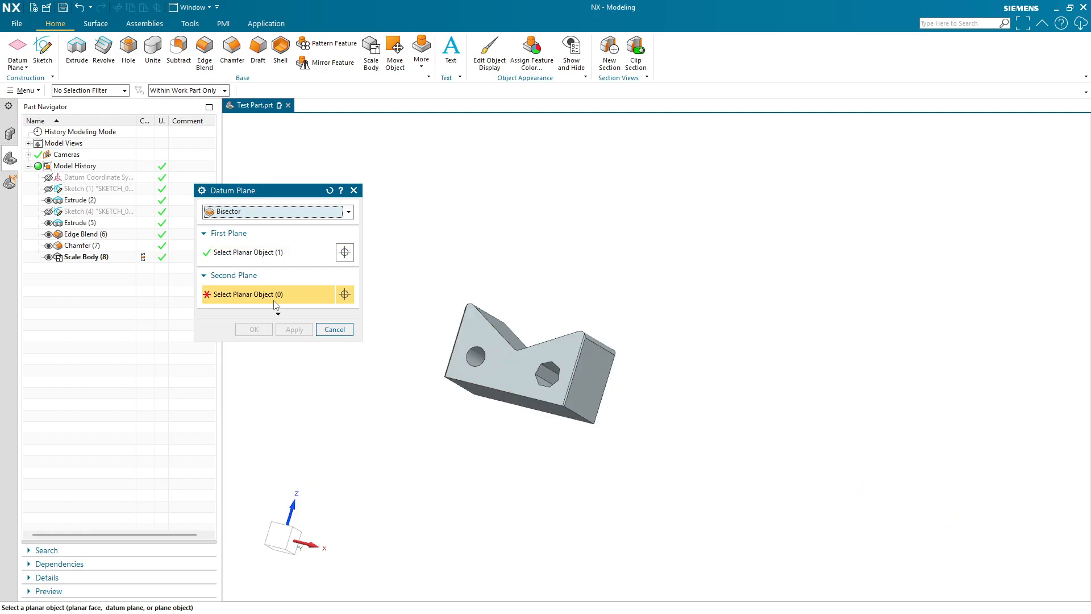
{"action": "middle_click_drag", "start_coordinate": [628, 426], "coordinate": [564, 402]}
{"action": "left_click", "coordinate": [565, 398]}
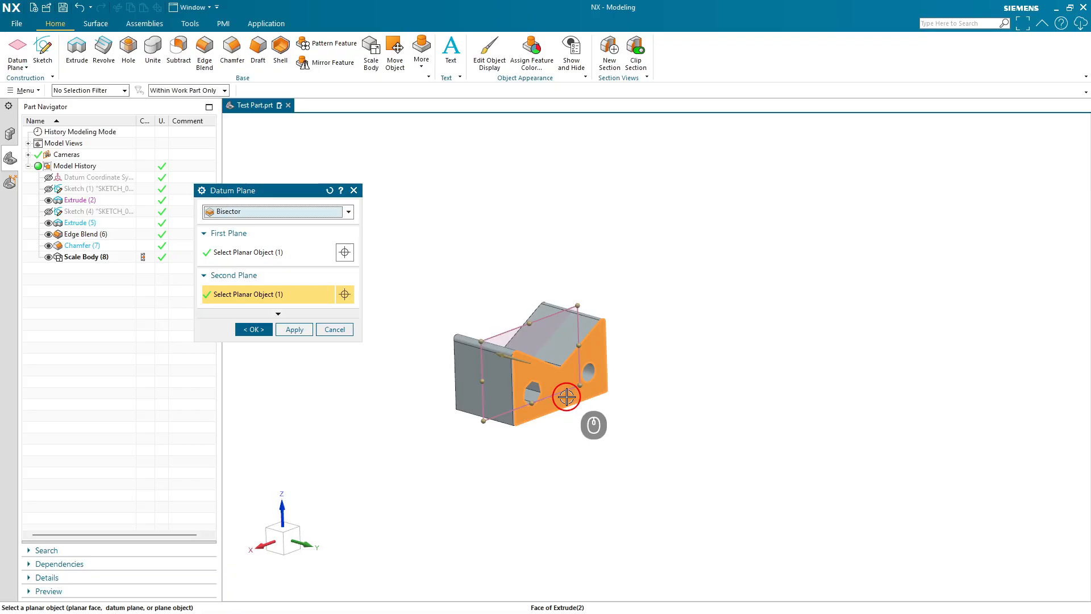
{"action": "middle_click_drag", "start_coordinate": [559, 456], "coordinate": [727, 511]}
- Reverse the bisector plane's direction and switch it back again
{"action": "left_click", "coordinate": [291, 540]}
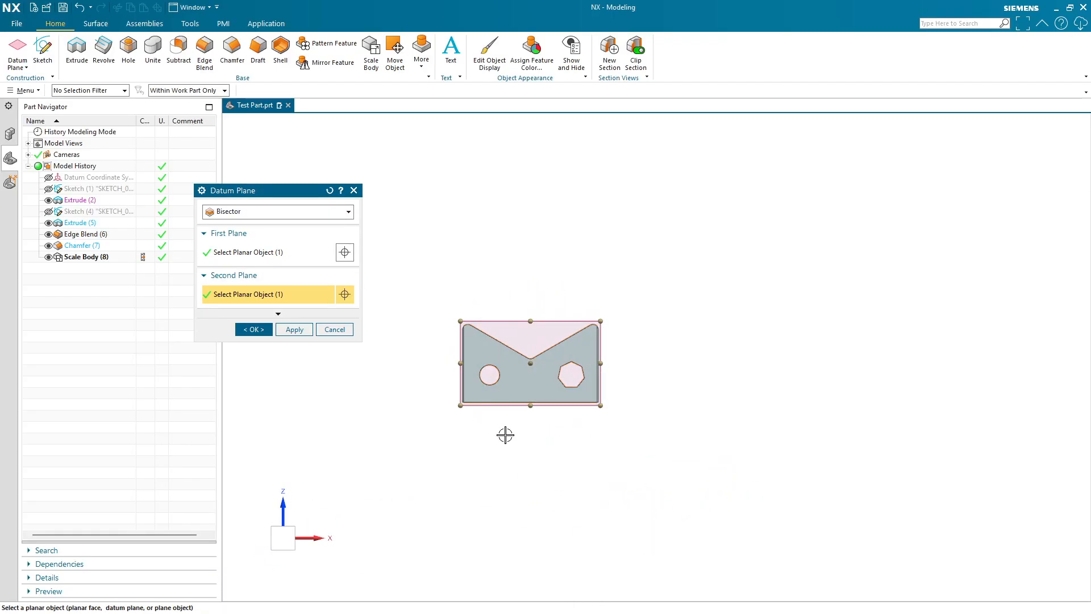
{"action": "middle_click_drag", "start_coordinate": [514, 444], "coordinate": [482, 468]}
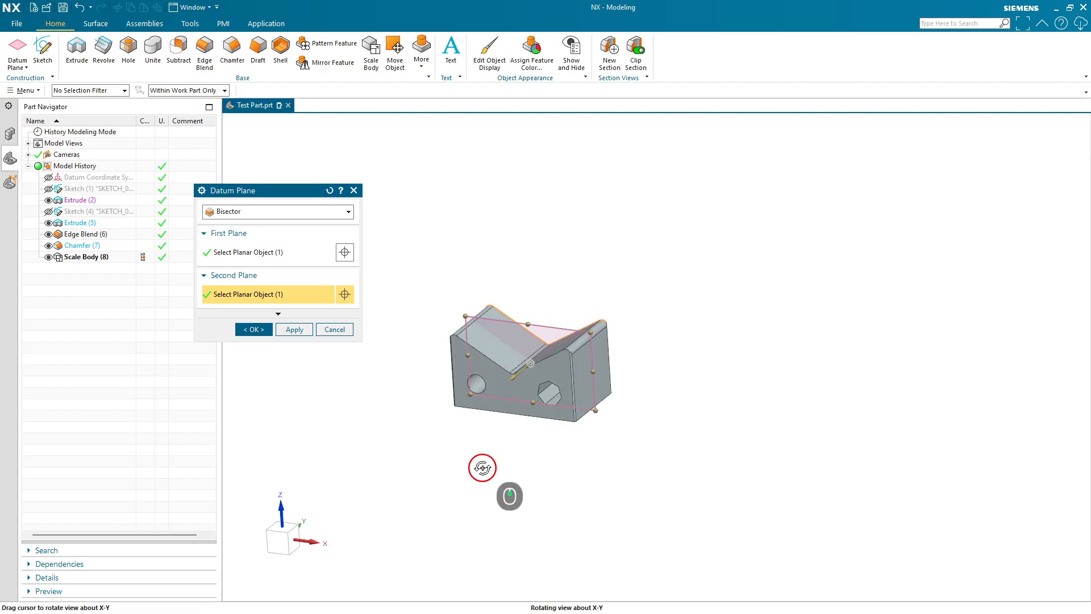
{"action": "left_click", "coordinate": [305, 313]}
{"action": "left_click", "coordinate": [304, 317]}
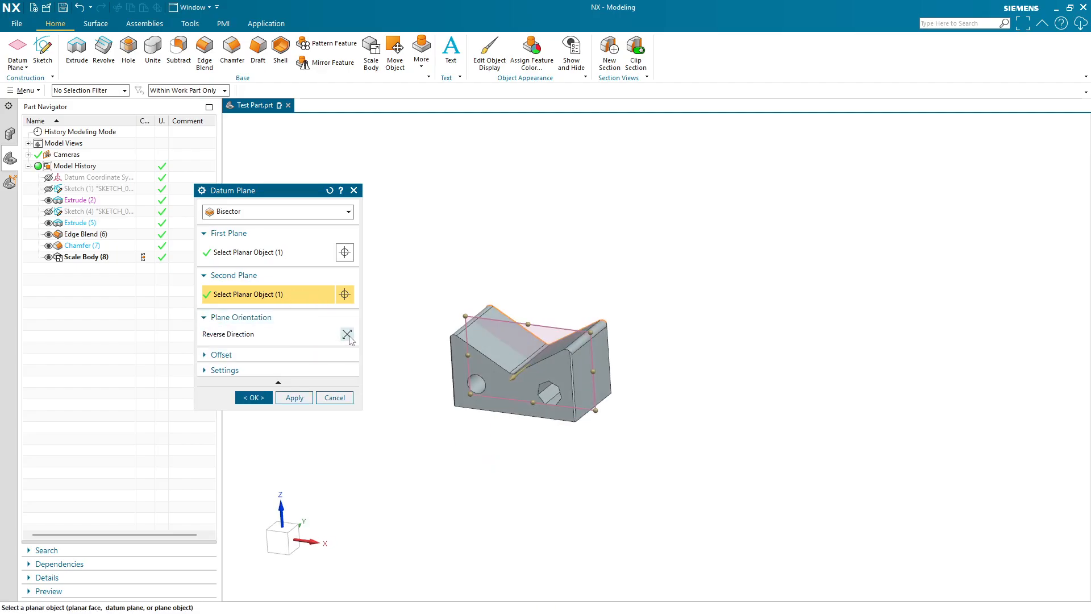
{"action": "left_click", "coordinate": [347, 335]}
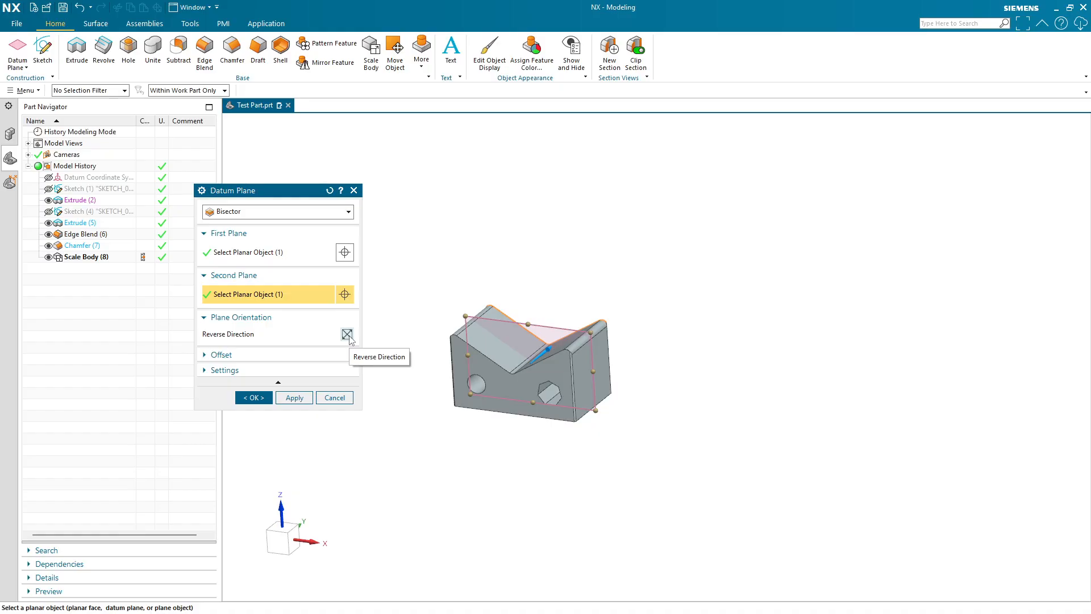
{"action": "left_click", "coordinate": [347, 335]}
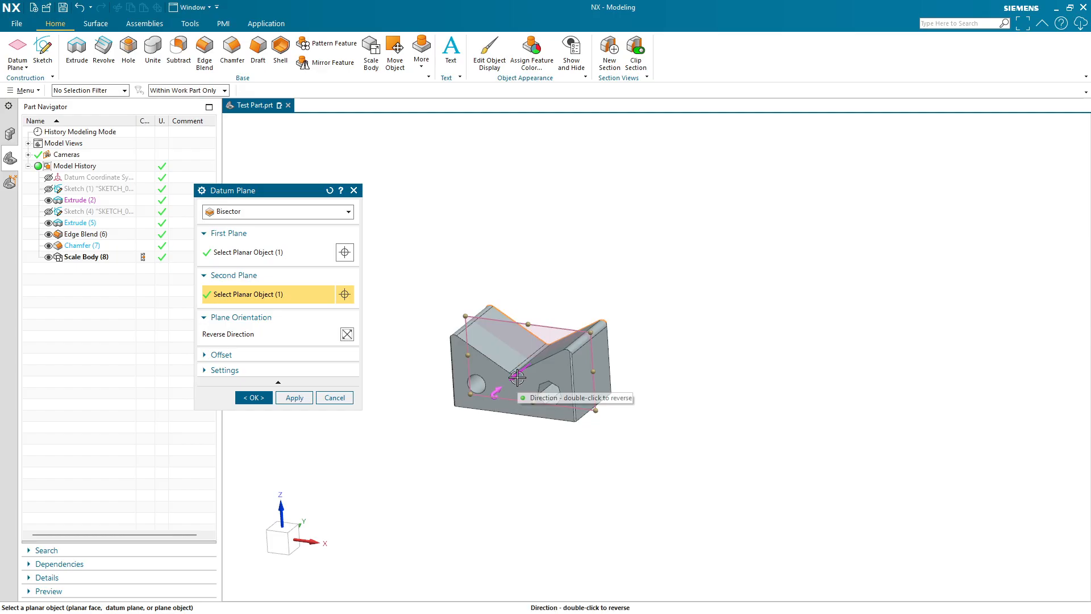
- Inspect the plane's Offset and Settings options
{"action": "middle_click", "coordinate": [491, 434]}
{"action": "middle_click_drag", "start_coordinate": [490, 434], "coordinate": [657, 478], "text": "shift"}
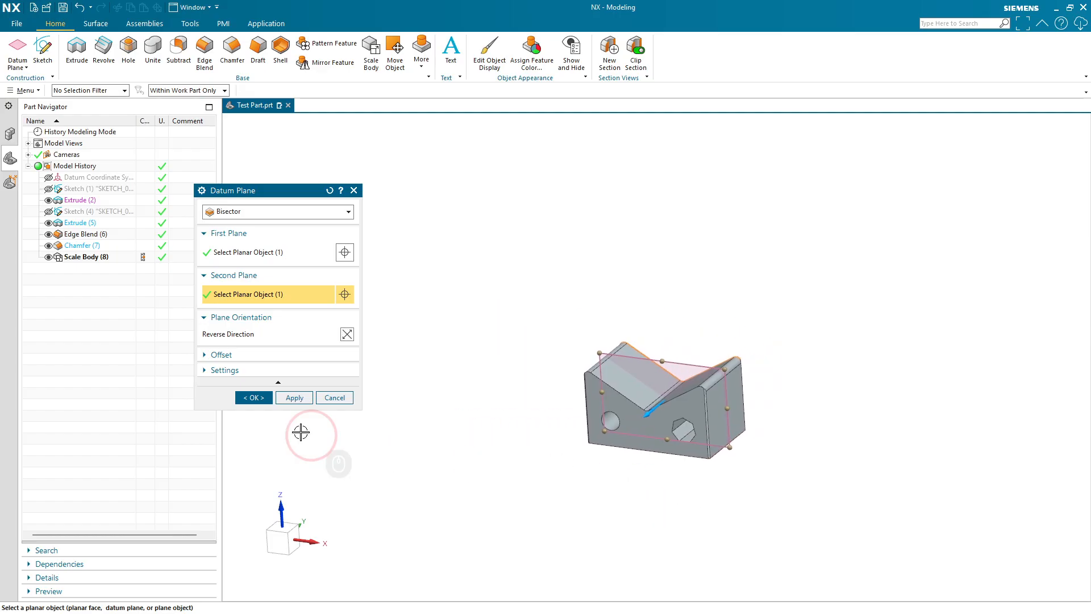
{"action": "left_click", "coordinate": [225, 355]}
{"action": "left_click", "coordinate": [246, 397]}
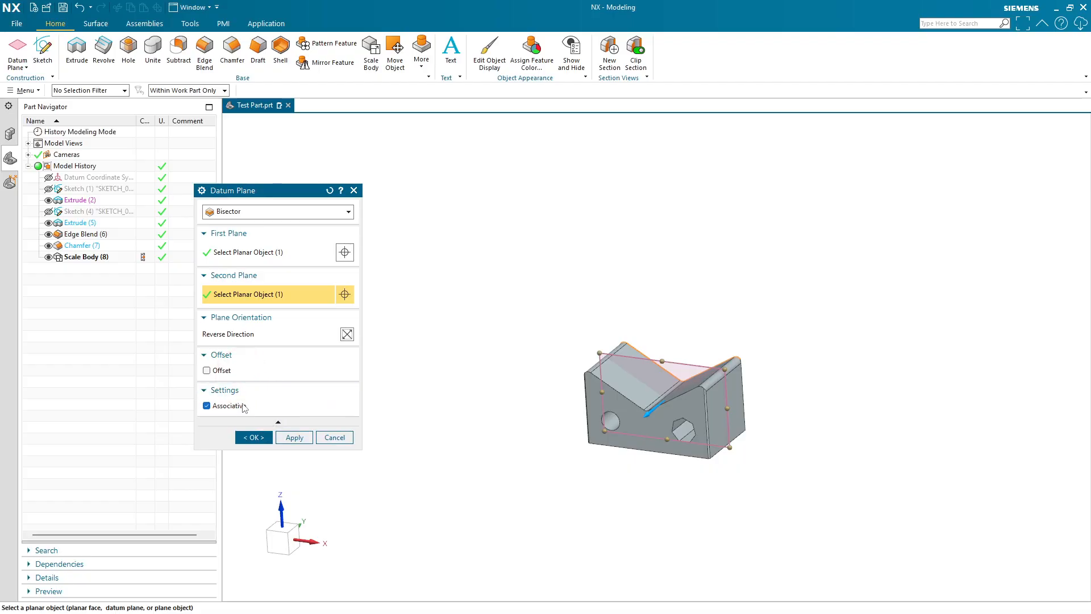
{"action": "left_click", "coordinate": [240, 391]}
{"action": "left_click", "coordinate": [240, 357]}
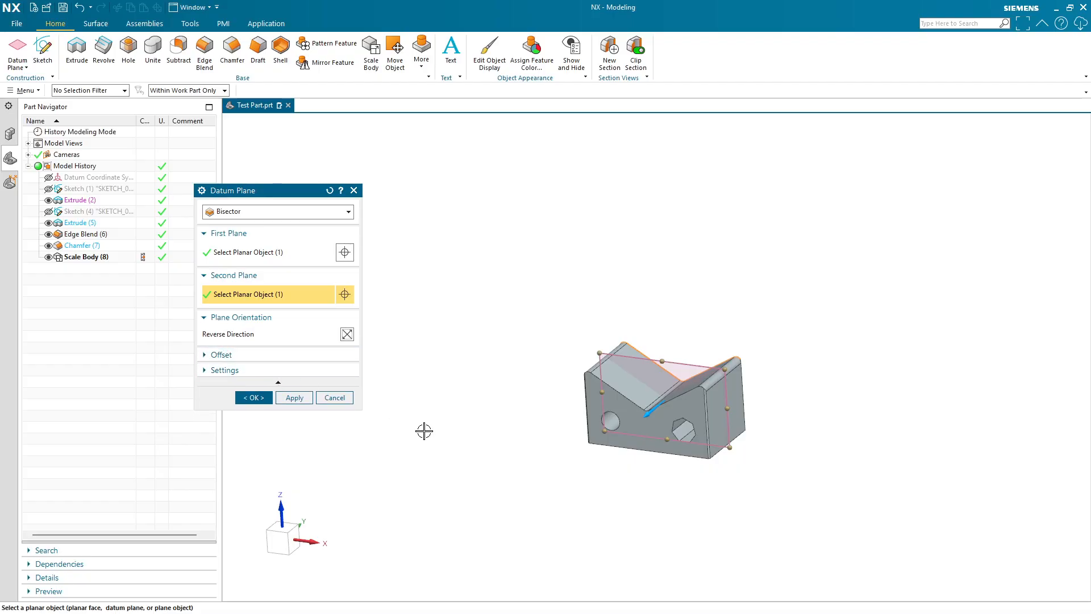
- Resize the datum plane to about 6.4 length and 24.9 height, then finish it without saving
{"action": "left_click", "coordinate": [278, 543]}
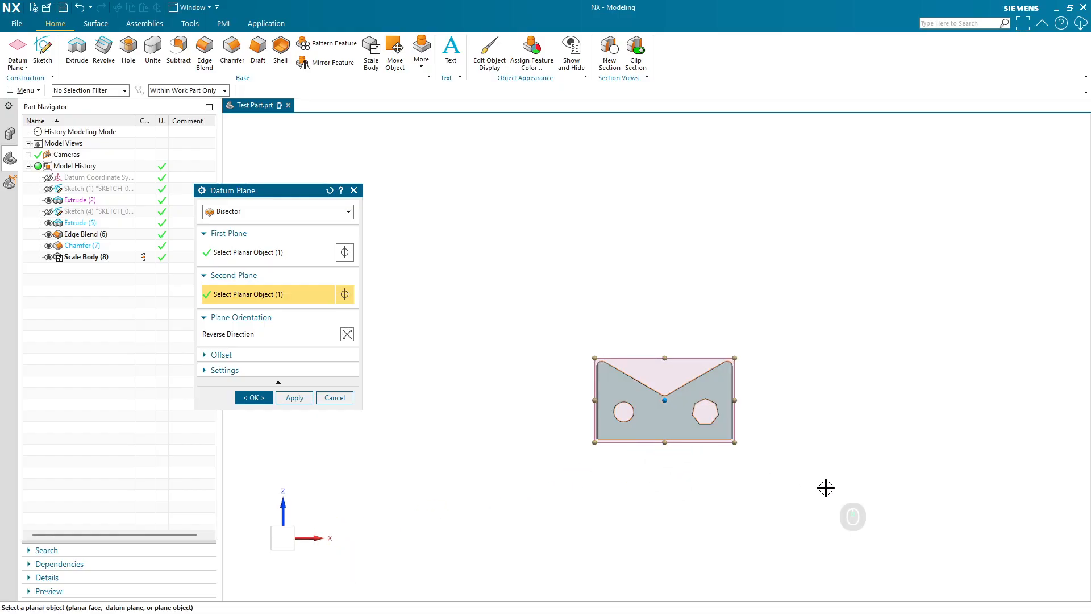
{"action": "middle_click_drag", "start_coordinate": [826, 487], "coordinate": [715, 436], "text": "shift"}
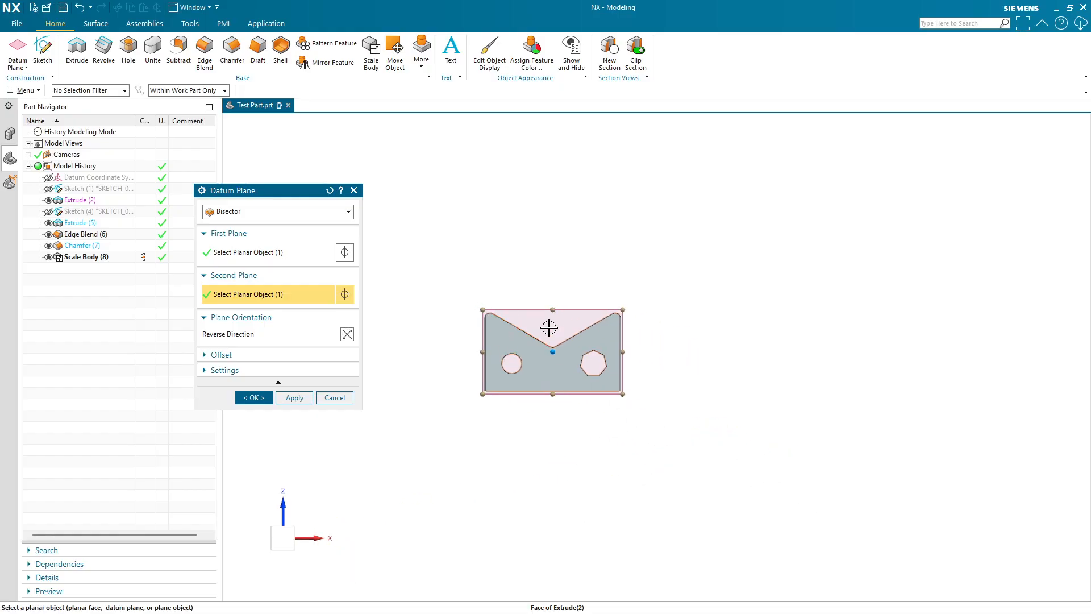
{"action": "left_click_drag", "start_coordinate": [624, 311], "coordinate": [876, 217]}
{"action": "left_click_drag", "start_coordinate": [849, 394], "coordinate": [1039, 508]}
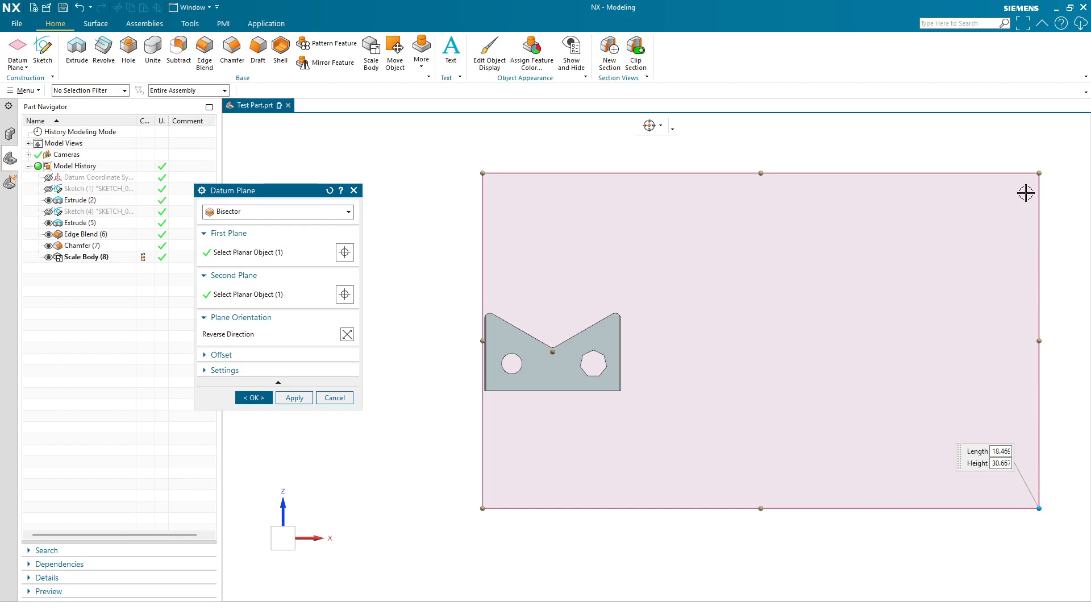
{"action": "left_click_drag", "start_coordinate": [1040, 341], "coordinate": [934, 341]}
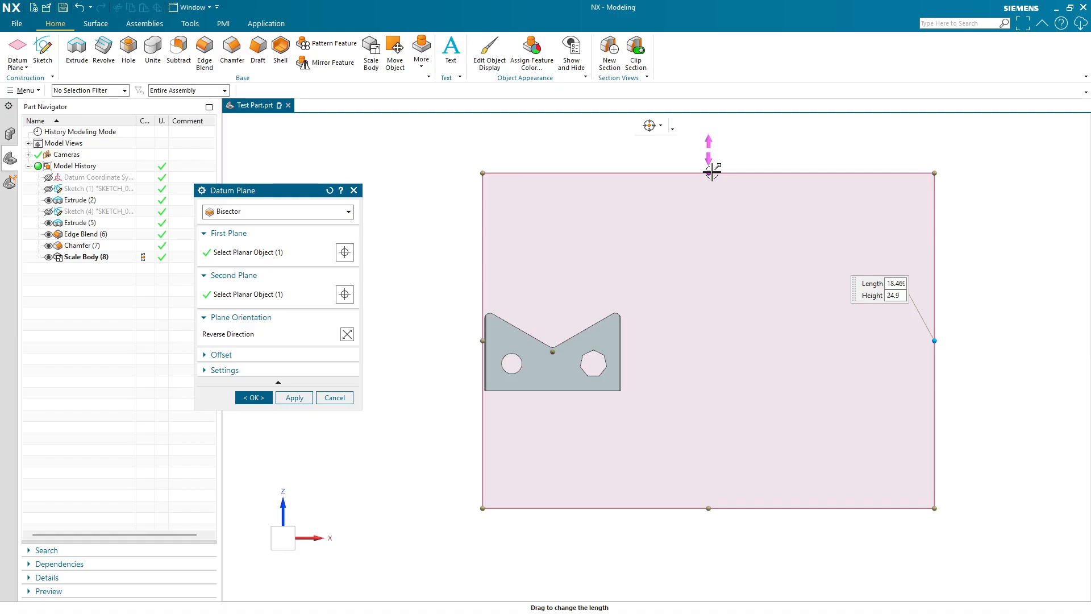
{"action": "left_click_drag", "start_coordinate": [712, 172], "coordinate": [700, 294]}
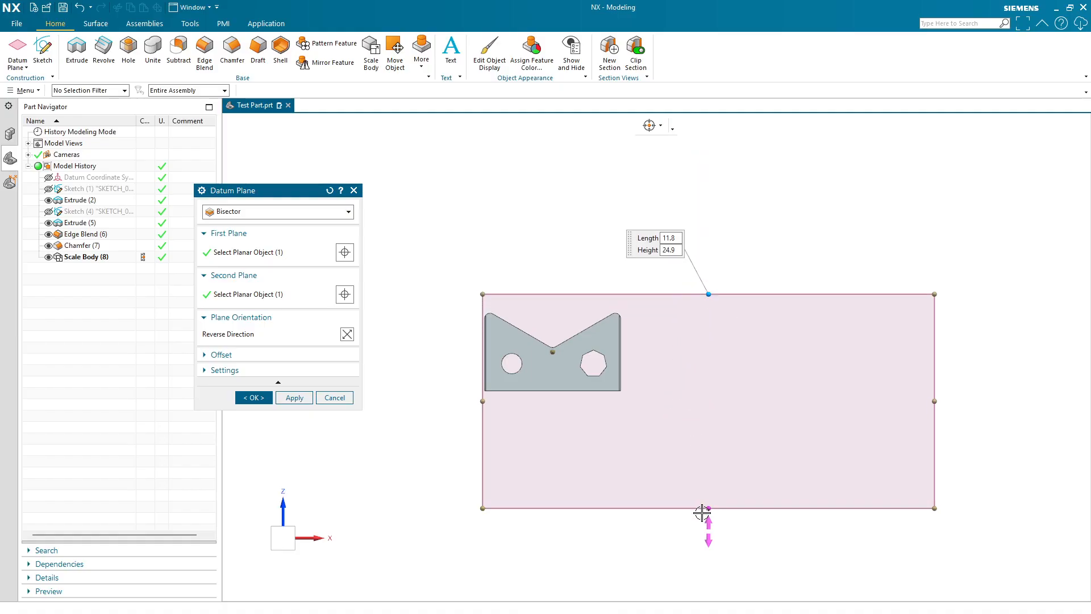
{"action": "left_click_drag", "start_coordinate": [702, 513], "coordinate": [707, 410]}
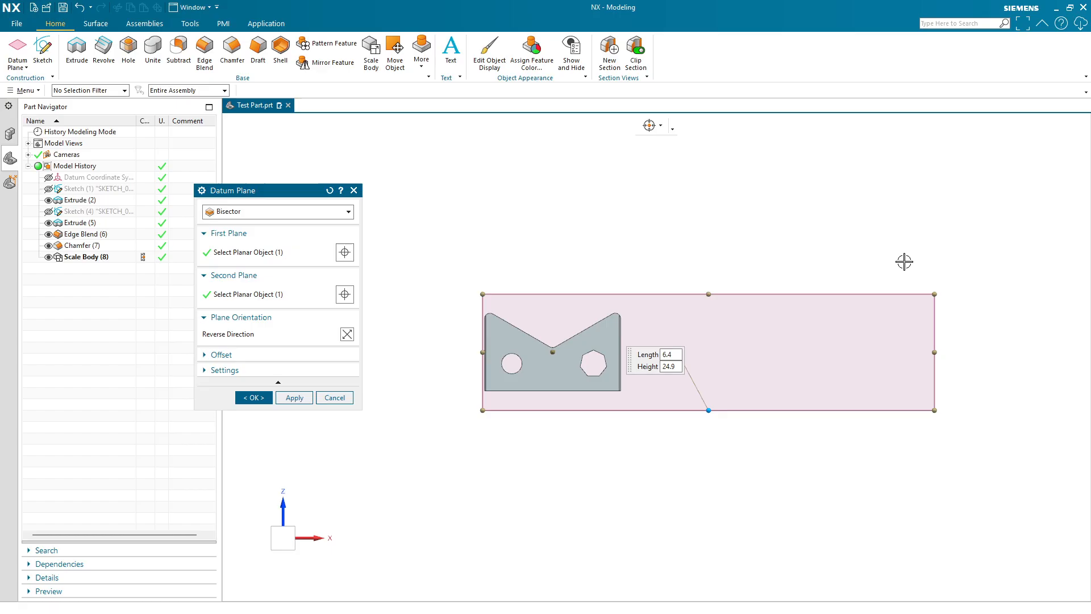
{"action": "left_click", "coordinate": [254, 398]}
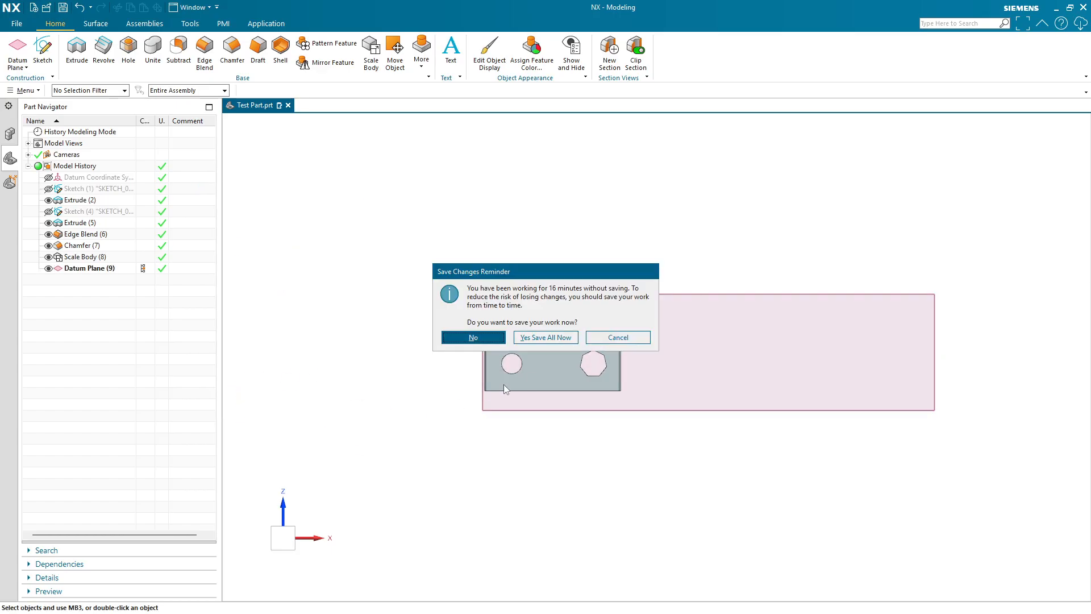
{"action": "left_click", "coordinate": [551, 337]}
- Start a new sketch on the bisector datum plane
{"action": "left_click", "coordinate": [85, 268]}
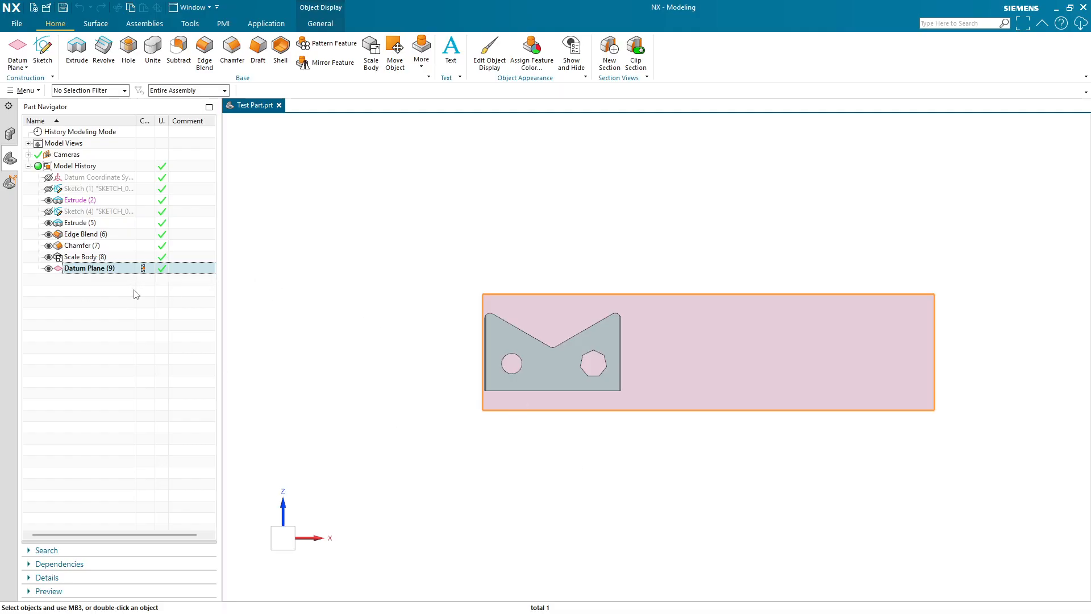
{"action": "middle_click_drag", "start_coordinate": [425, 405], "coordinate": [409, 387]}
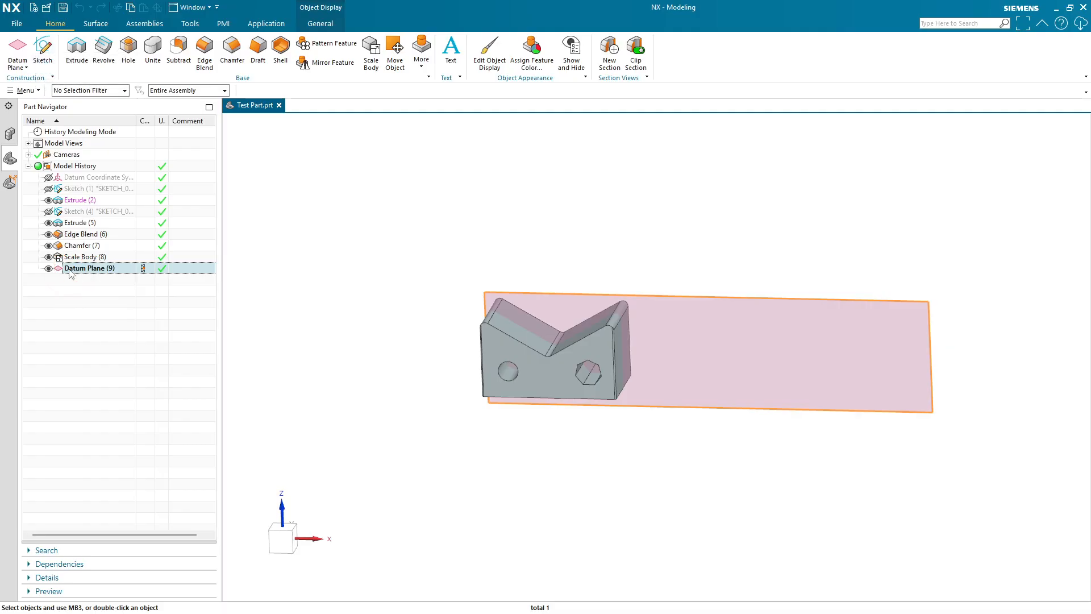
{"action": "left_click", "coordinate": [41, 48]}
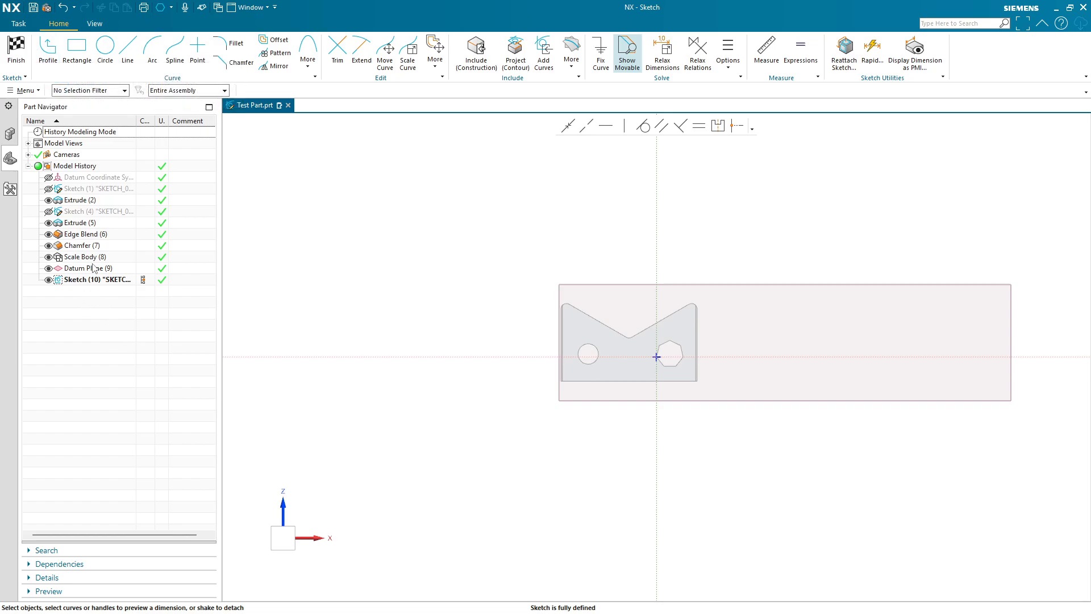
- Sketch a vertical line to the right of the part's profile
{"action": "left_click", "coordinate": [126, 48]}
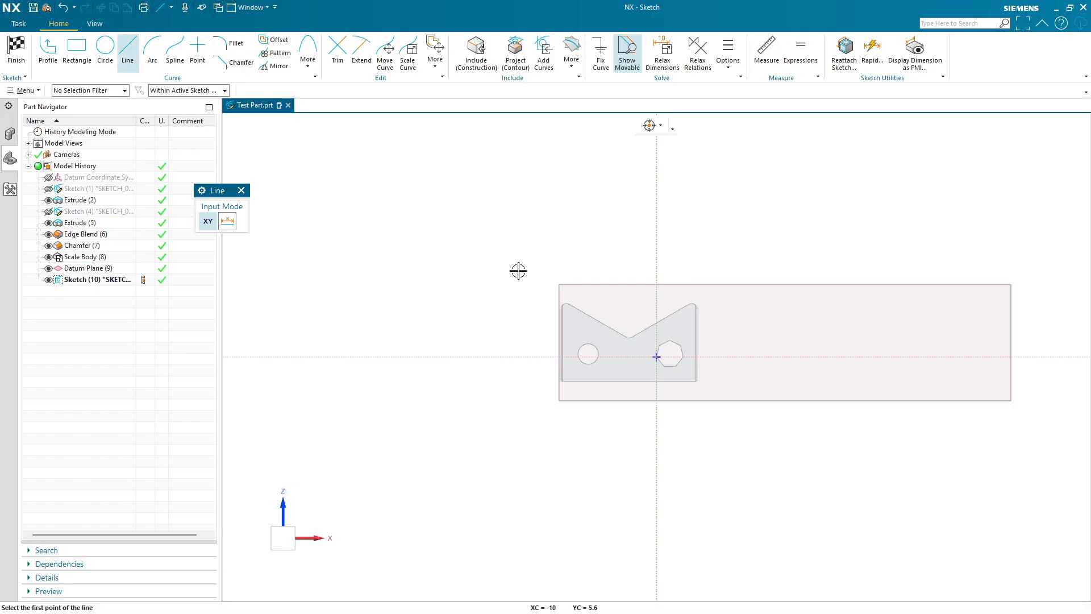
{"action": "left_click", "coordinate": [943, 257]}
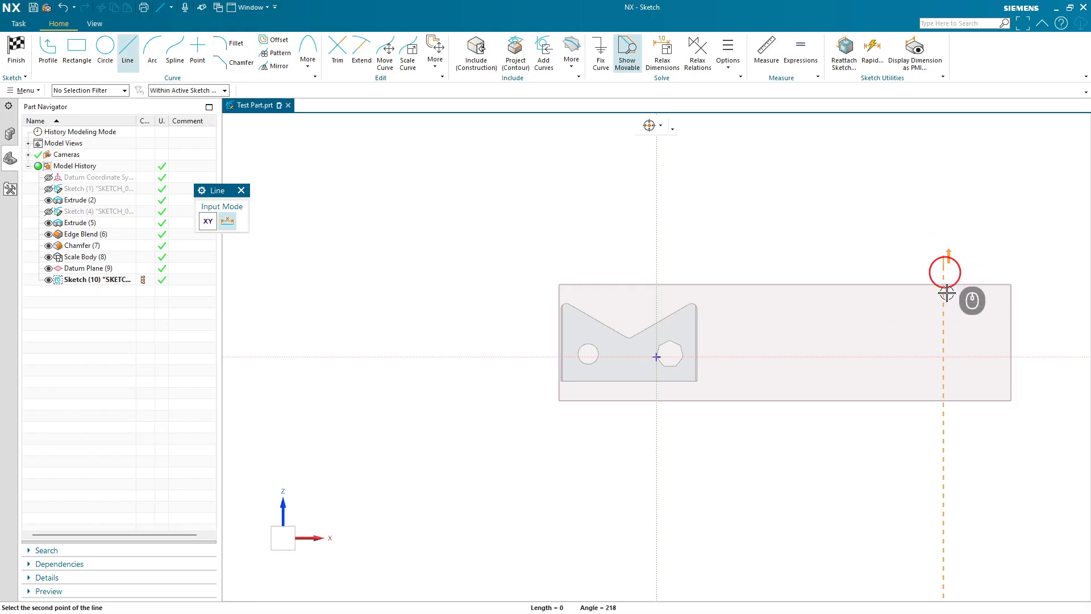
{"action": "left_click", "coordinate": [943, 433]}
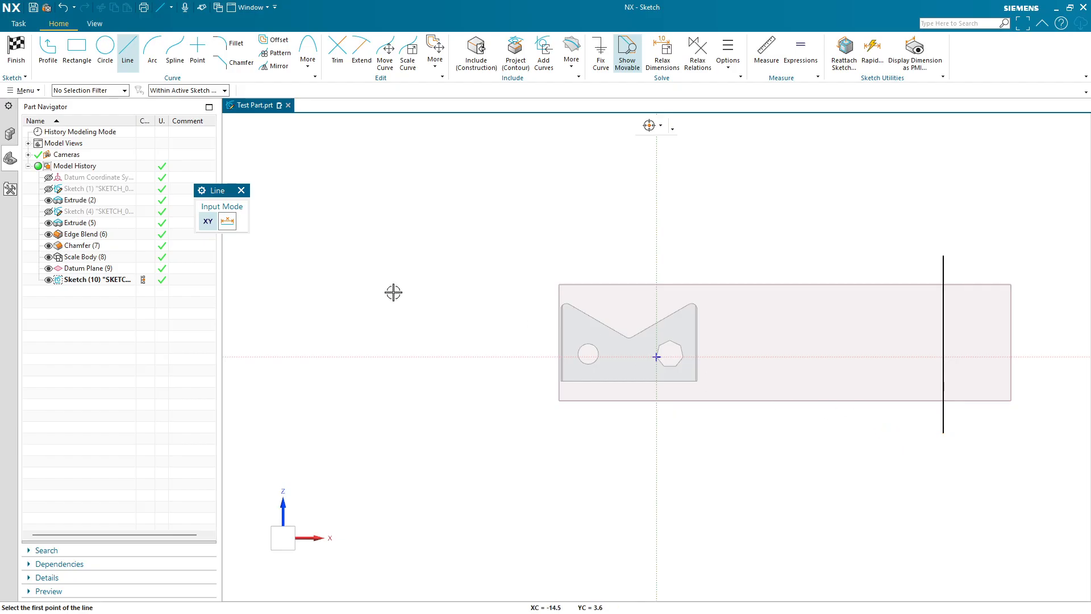
{"action": "key", "text": "Escape"}
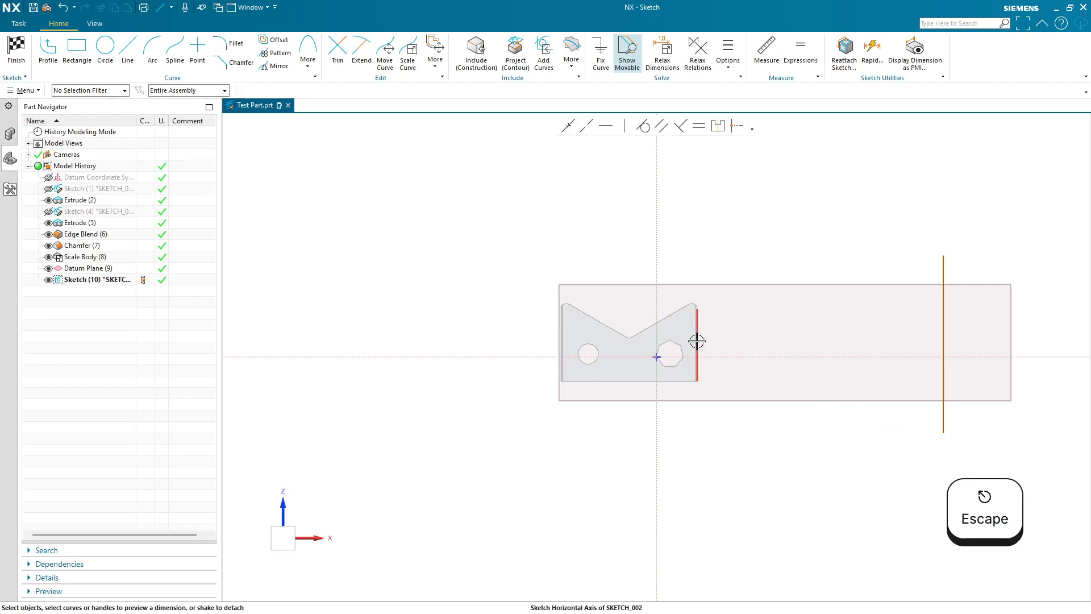
- Include the part's right vertical edge in the sketch as a construction reference
{"action": "scroll", "coordinate": [716, 336], "scroll_direction": "up", "scroll_amount": 3}
{"action": "middle_click_drag", "start_coordinate": [781, 367], "coordinate": [574, 368], "text": "shift"}
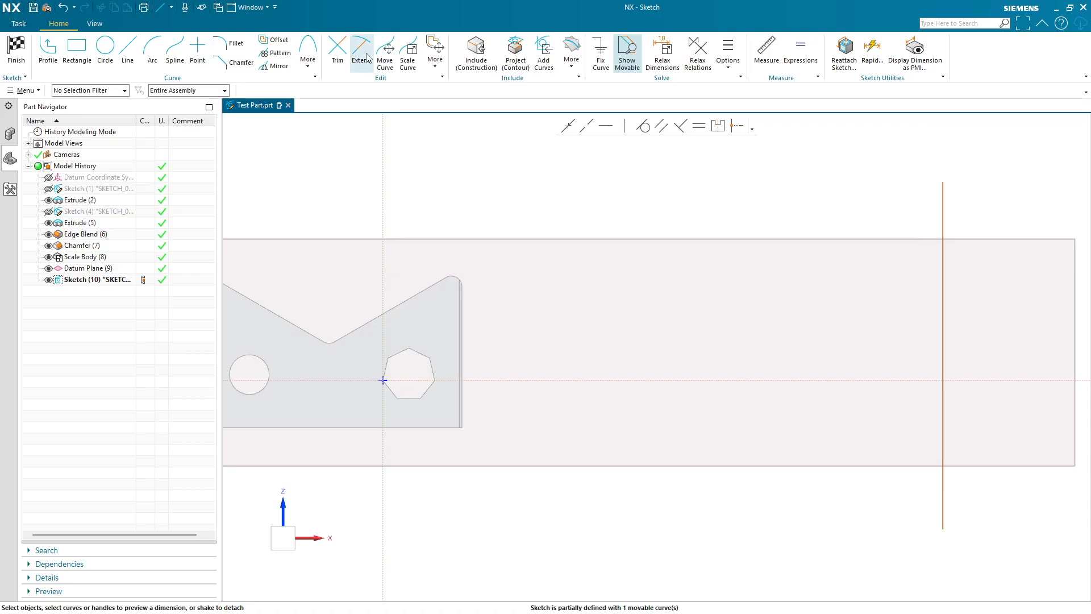
{"action": "left_click", "coordinate": [476, 48]}
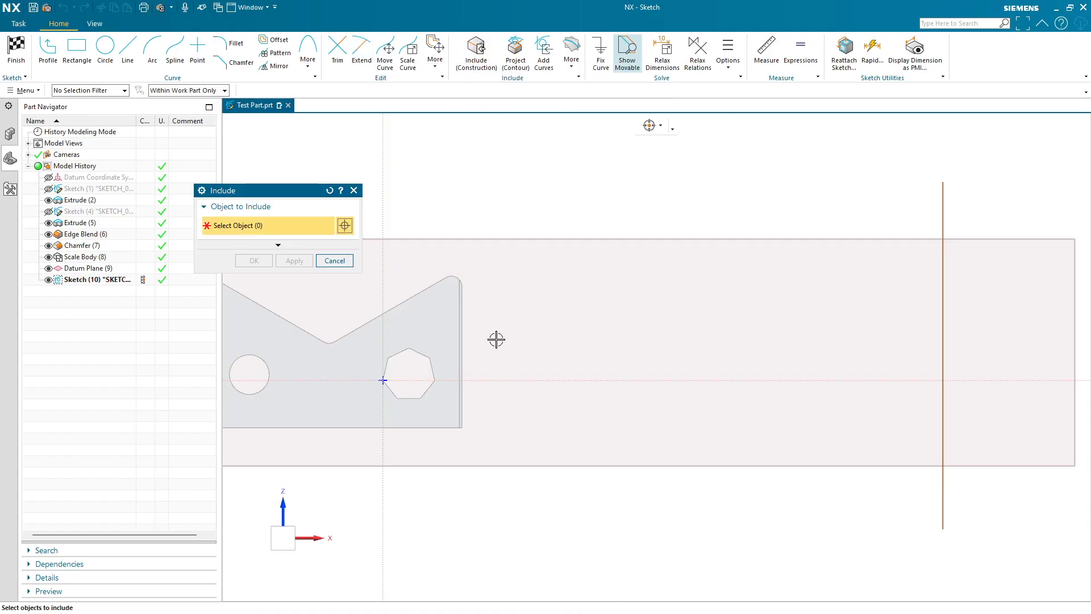
{"action": "left_click", "coordinate": [466, 325]}
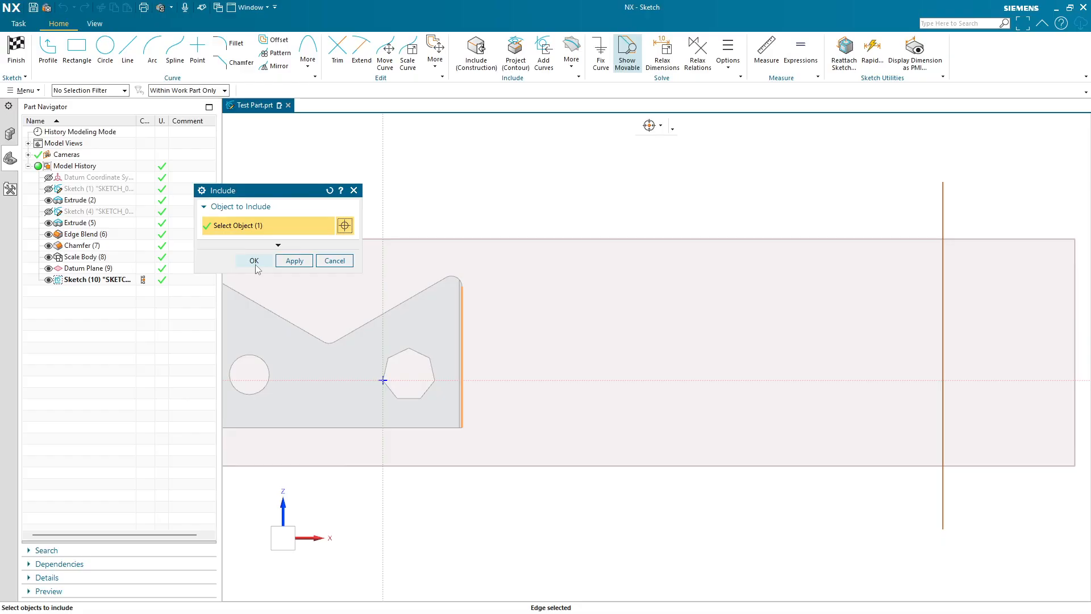
{"action": "left_click", "coordinate": [254, 260]}
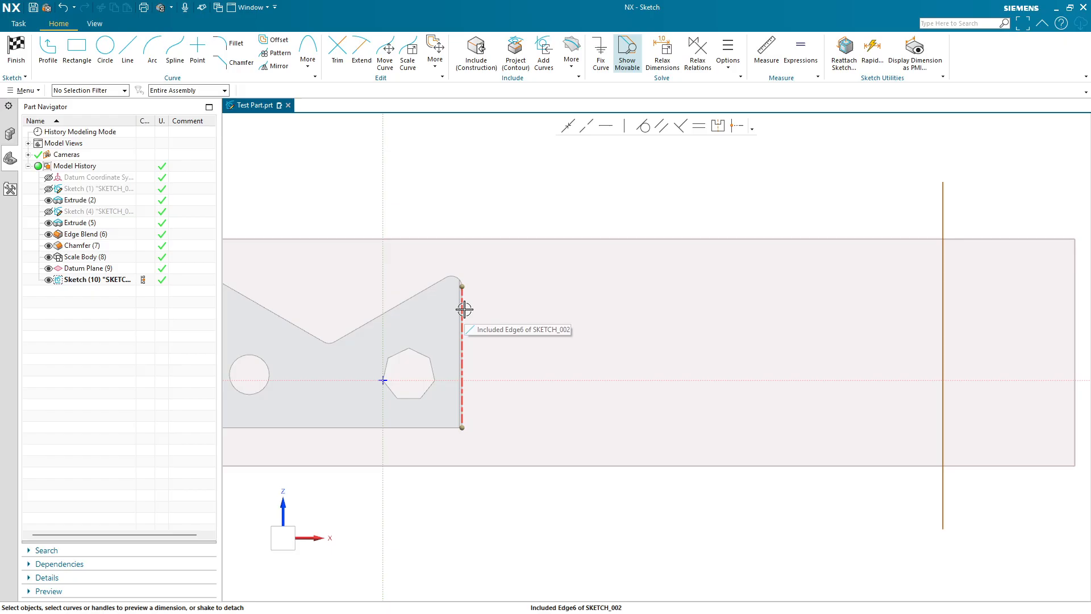
- Convert the vertical line to a reference line and try dimensioning its length
{"action": "right_click", "coordinate": [945, 314]}
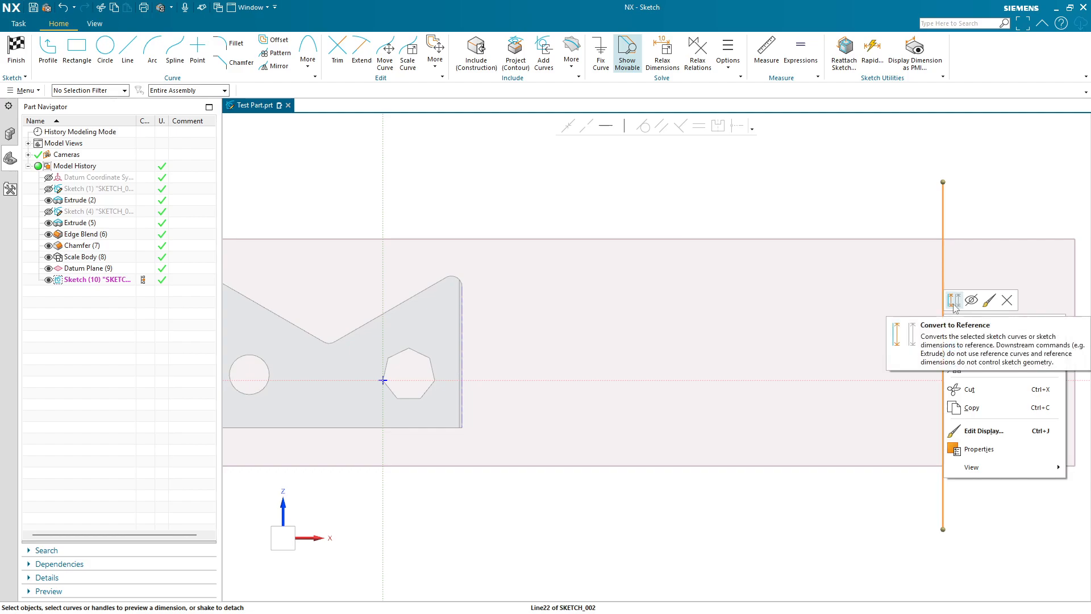
{"action": "left_click", "coordinate": [955, 301]}
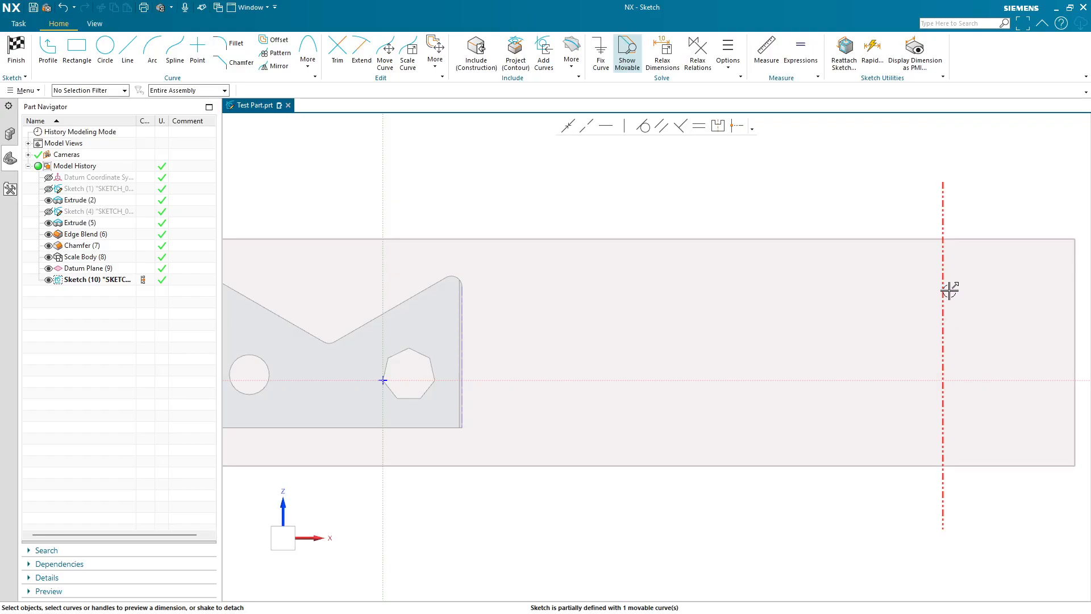
{"action": "left_click", "coordinate": [942, 257]}
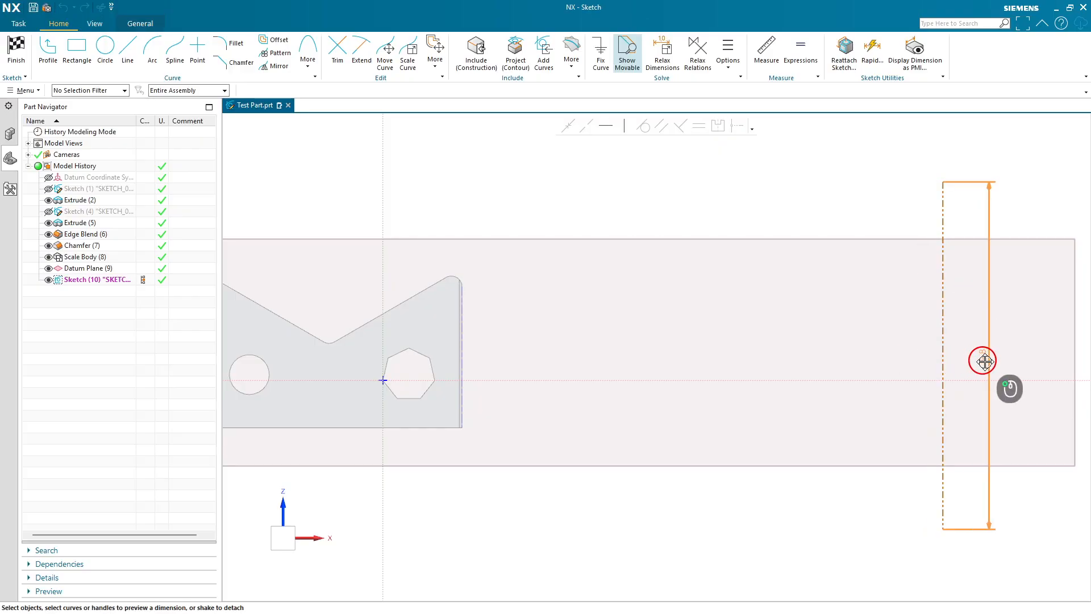
{"action": "left_click", "coordinate": [995, 372]}
{"action": "key", "text": "Escape"}
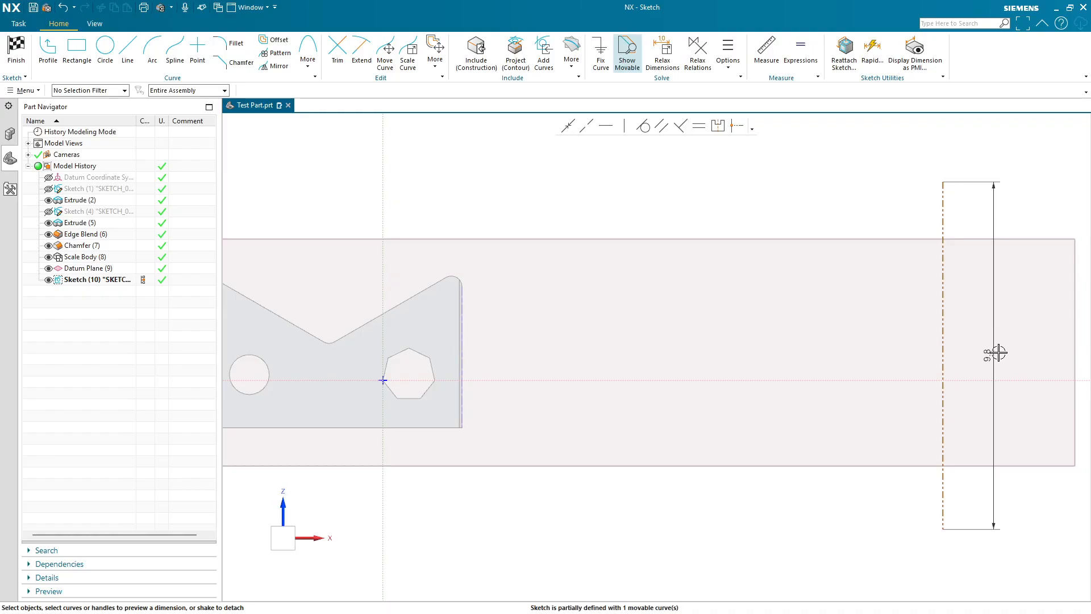
{"action": "key", "text": "ctrl+z"}
{"action": "key", "text": "ctrl+z"}
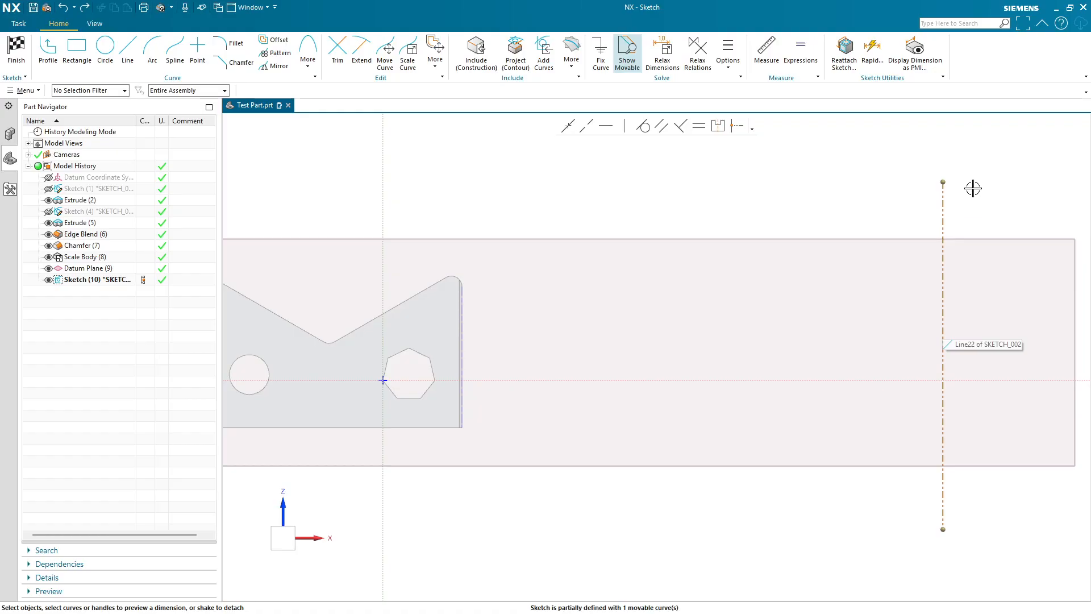
- Dimension the distance between the included edge and the vertical line as 8
{"action": "left_click", "coordinate": [462, 344]}
{"action": "left_click", "coordinate": [944, 346]}
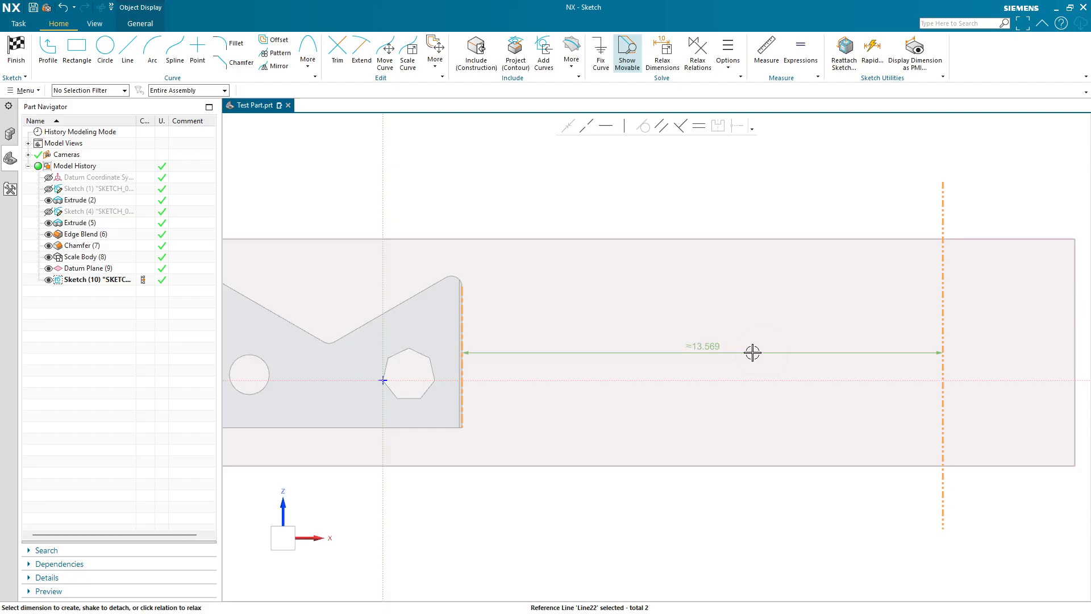
{"action": "left_click", "coordinate": [722, 351]}
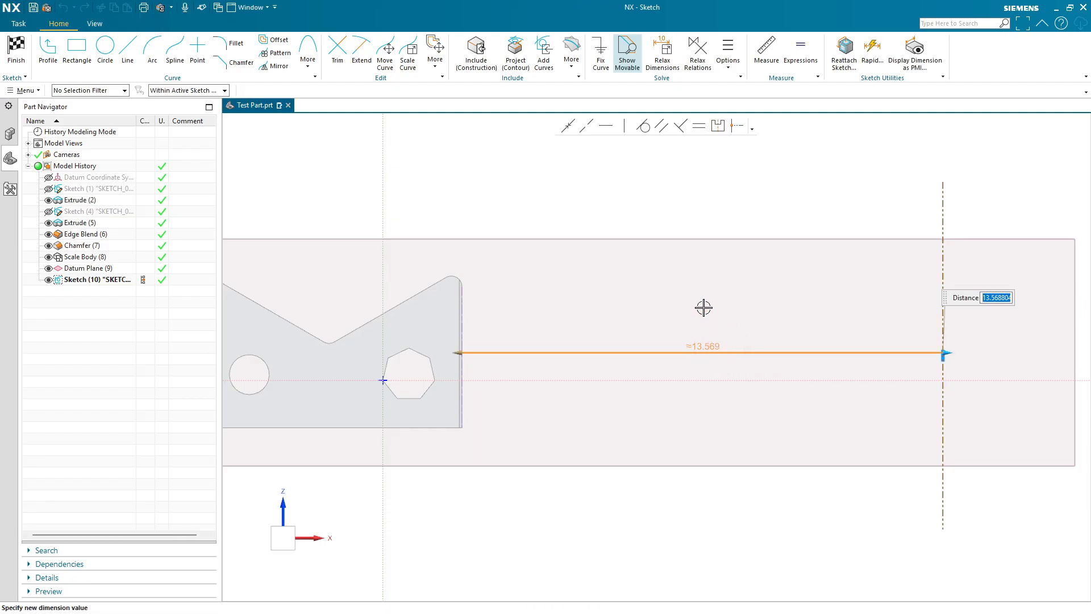
{"action": "type", "text": "8"}
{"action": "key", "text": "Return"}
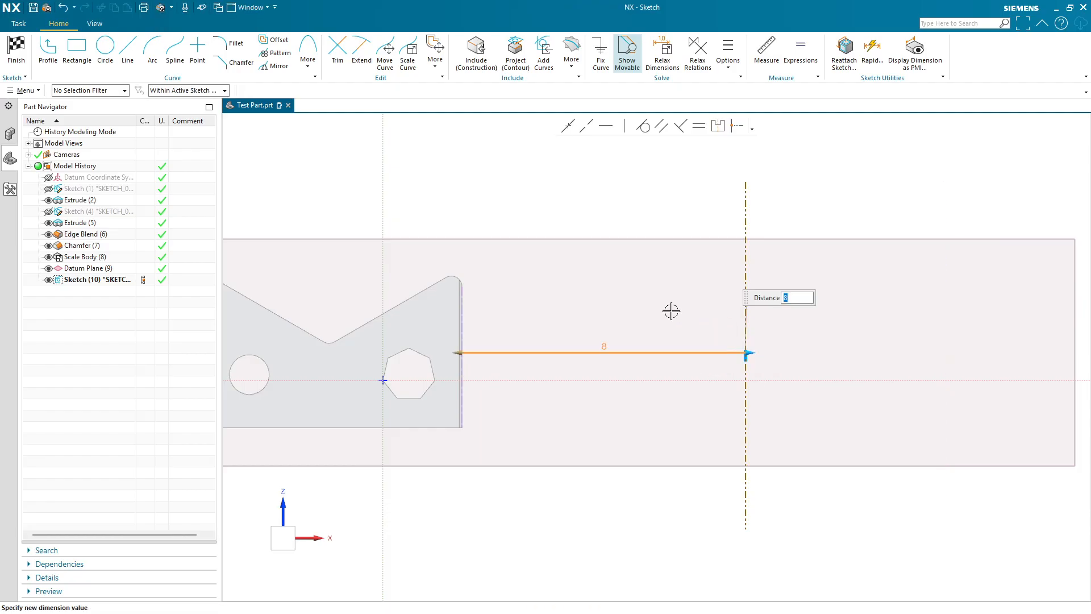
{"action": "left_click", "coordinate": [676, 206]}
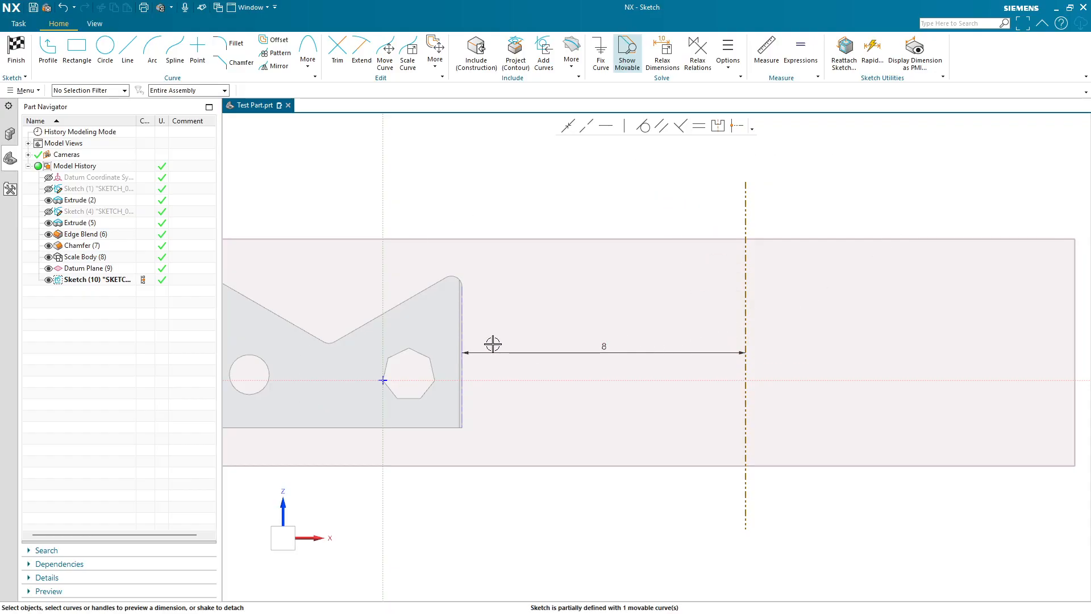
- Finish the sketch and return to modeling
{"action": "scroll", "coordinate": [776, 340], "scroll_direction": "up", "scroll_amount": 2}
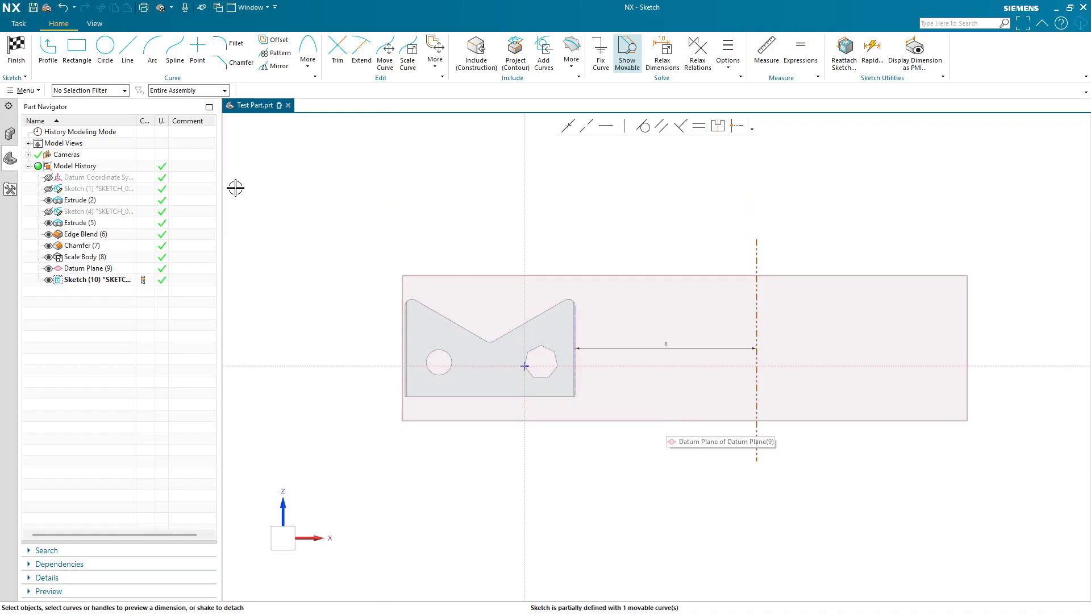
{"action": "left_click", "coordinate": [16, 50]}
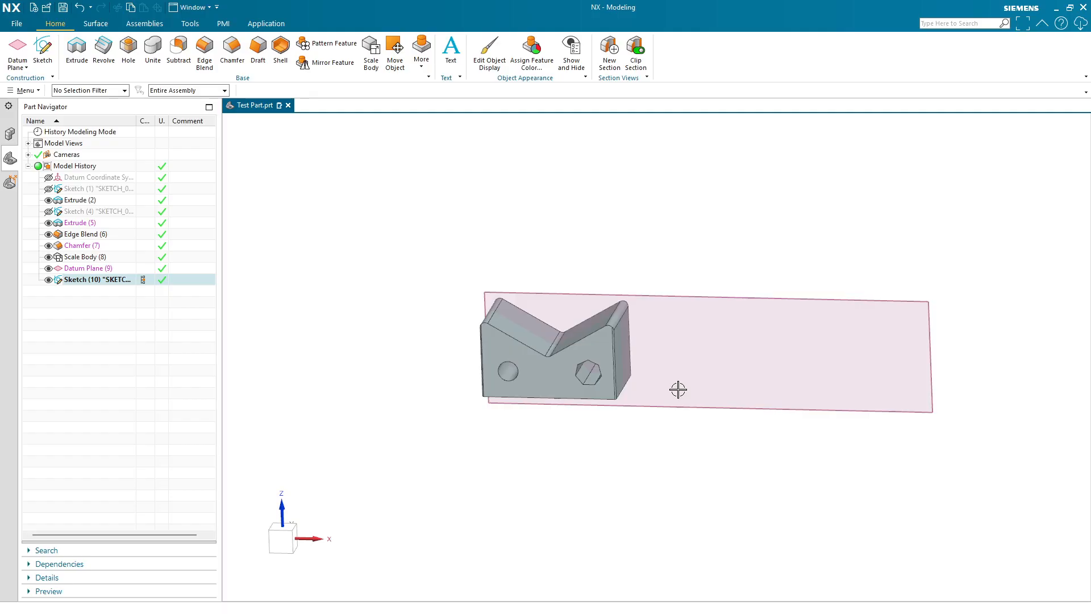
{"action": "left_click", "coordinate": [103, 49]}
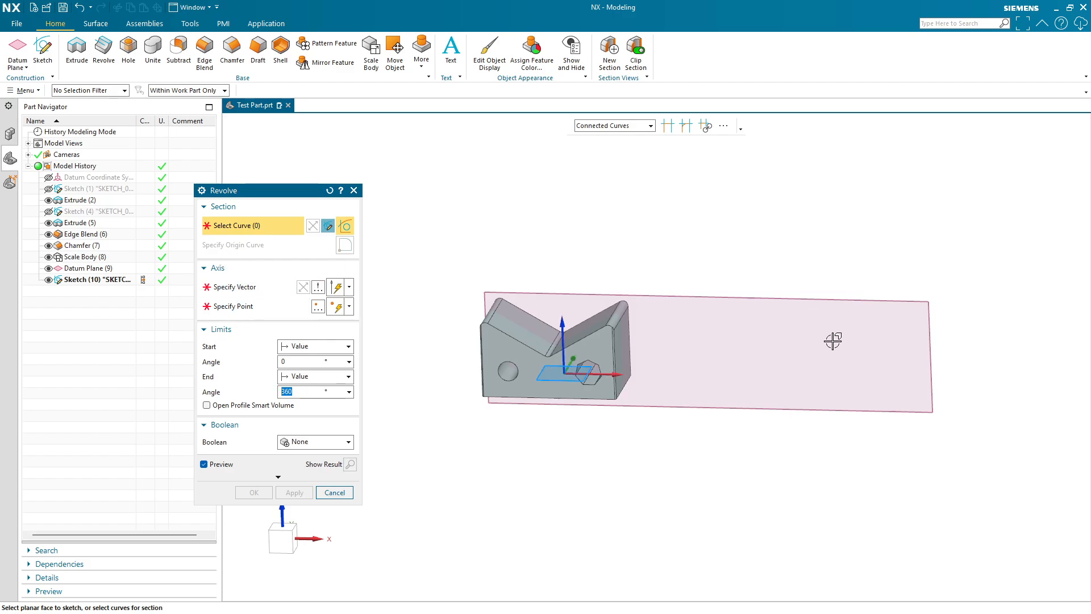
{"action": "left_click", "coordinate": [356, 192]}
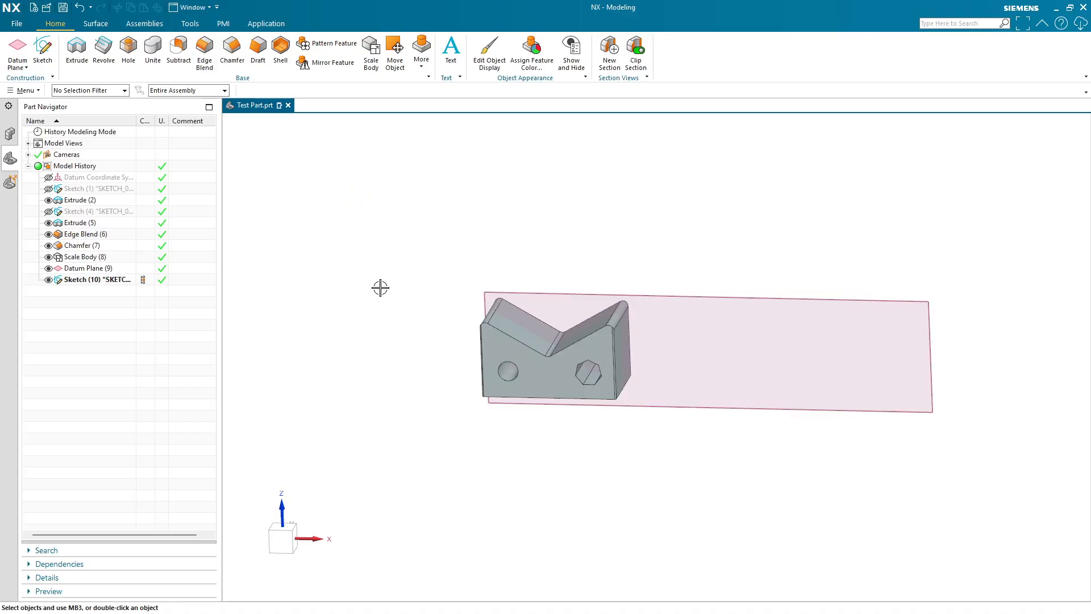
- Reopen the sketch, convert the vertical line from reference back to an active curve, and finish it
{"action": "double_click", "coordinate": [113, 279]}
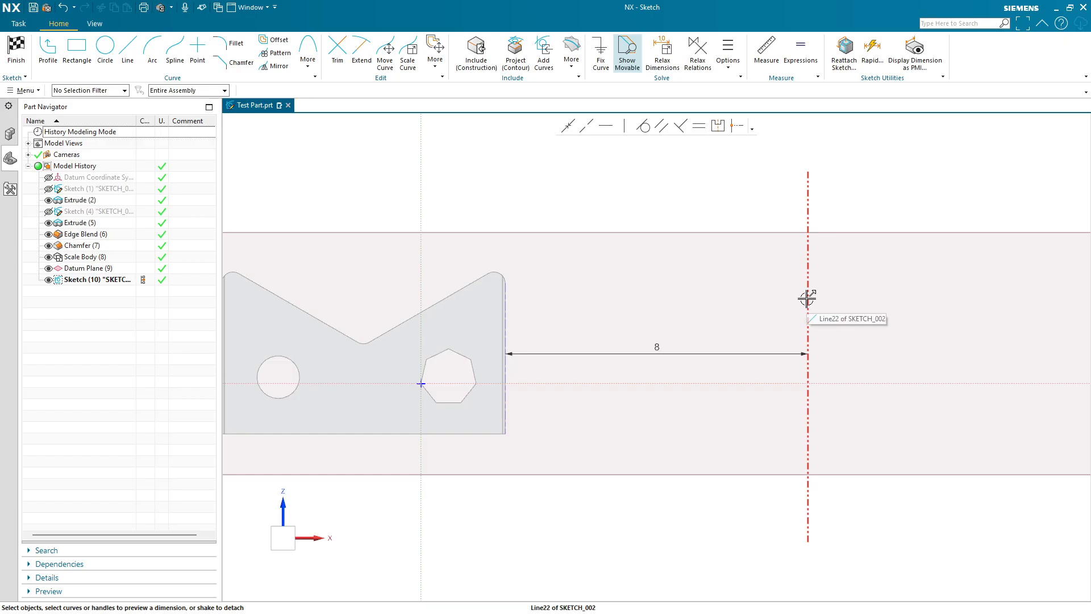
{"action": "right_click", "coordinate": [807, 298]}
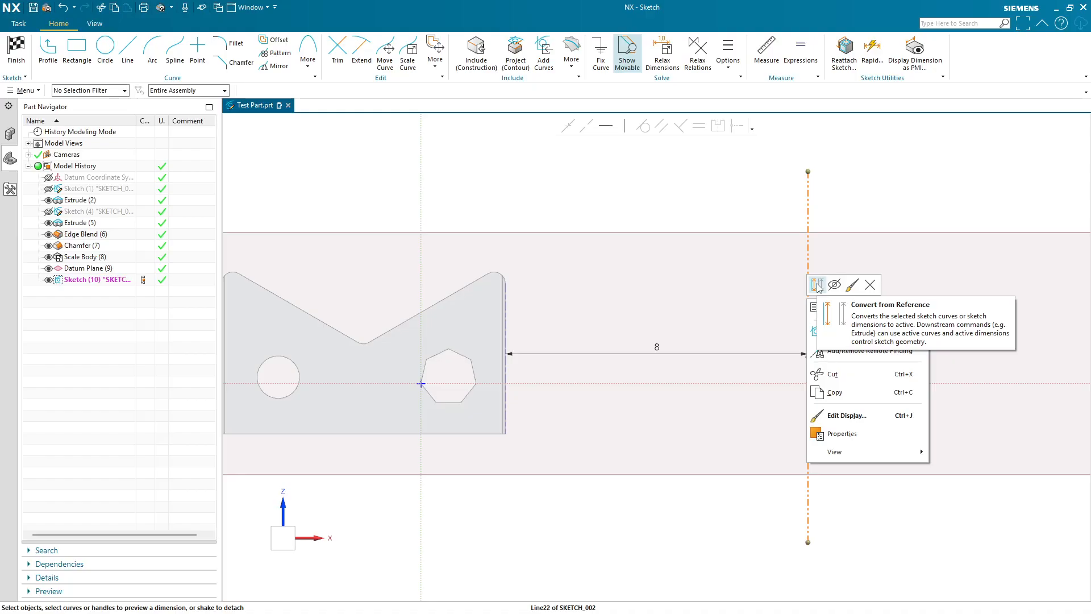
{"action": "left_click", "coordinate": [817, 285]}
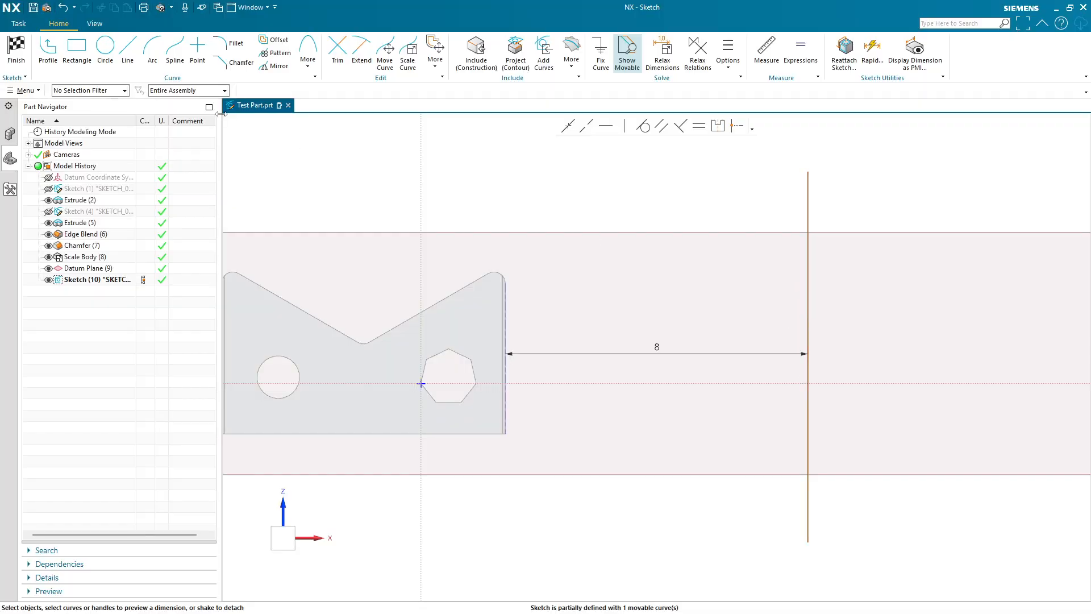
{"action": "left_click", "coordinate": [9, 55]}
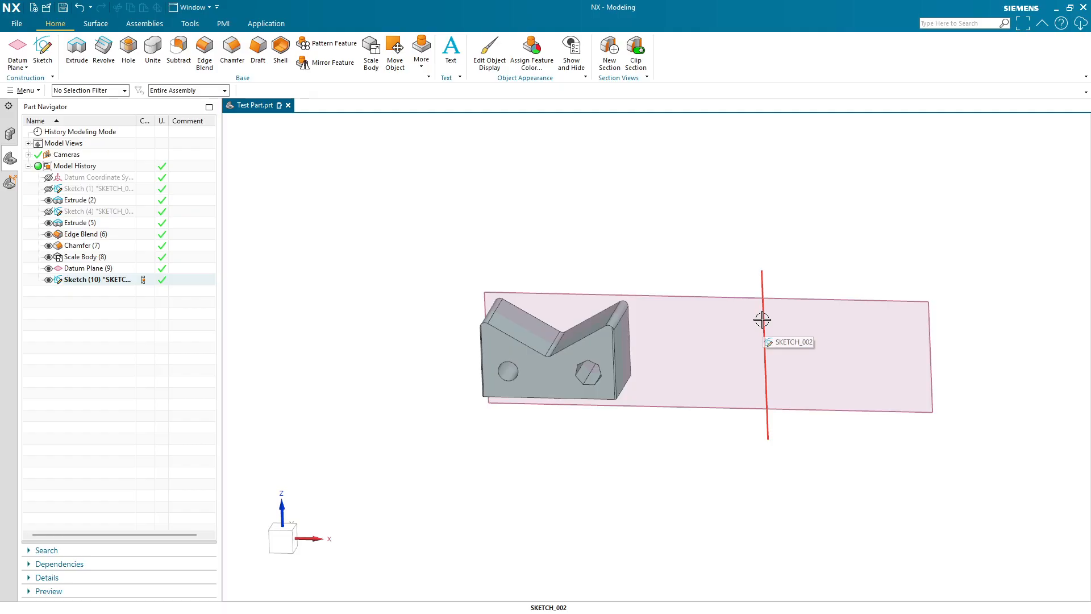
- Start a Revolve, hiding the scaled body and showing the first profile sketch for selection
{"action": "left_click", "coordinate": [104, 57]}
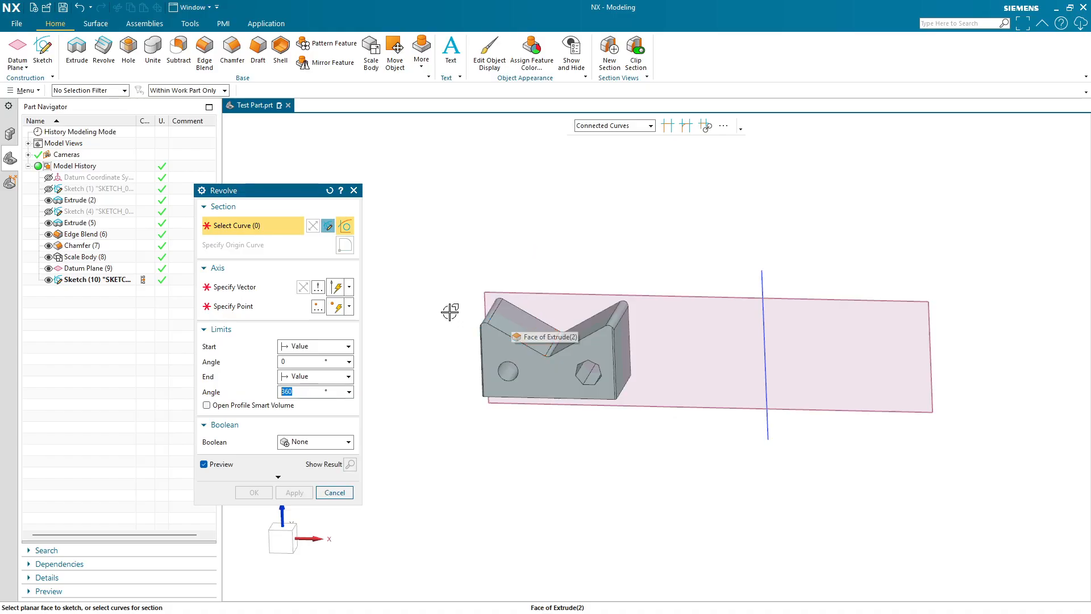
{"action": "left_click", "coordinate": [48, 257]}
{"action": "left_click", "coordinate": [48, 189]}
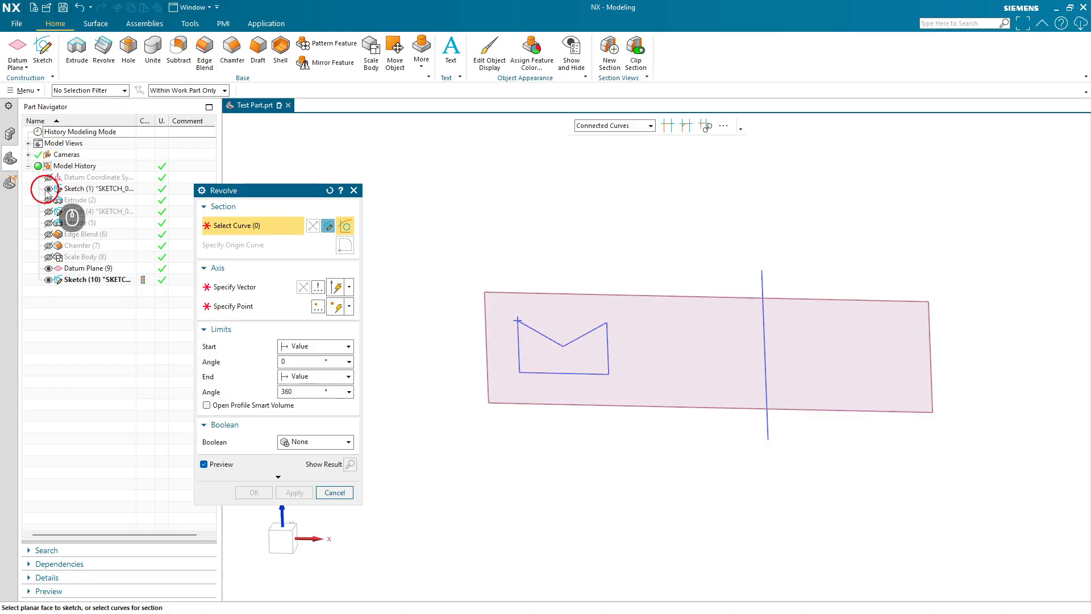
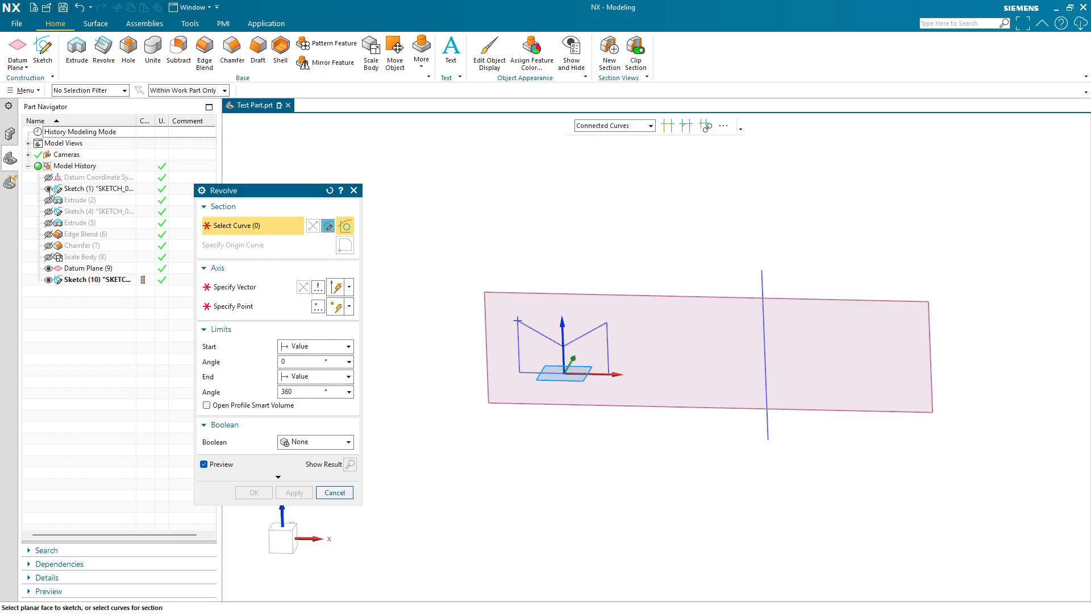
- Show the scaled body and select the edges of its front face as the revolve section
{"action": "left_click", "coordinate": [49, 257]}
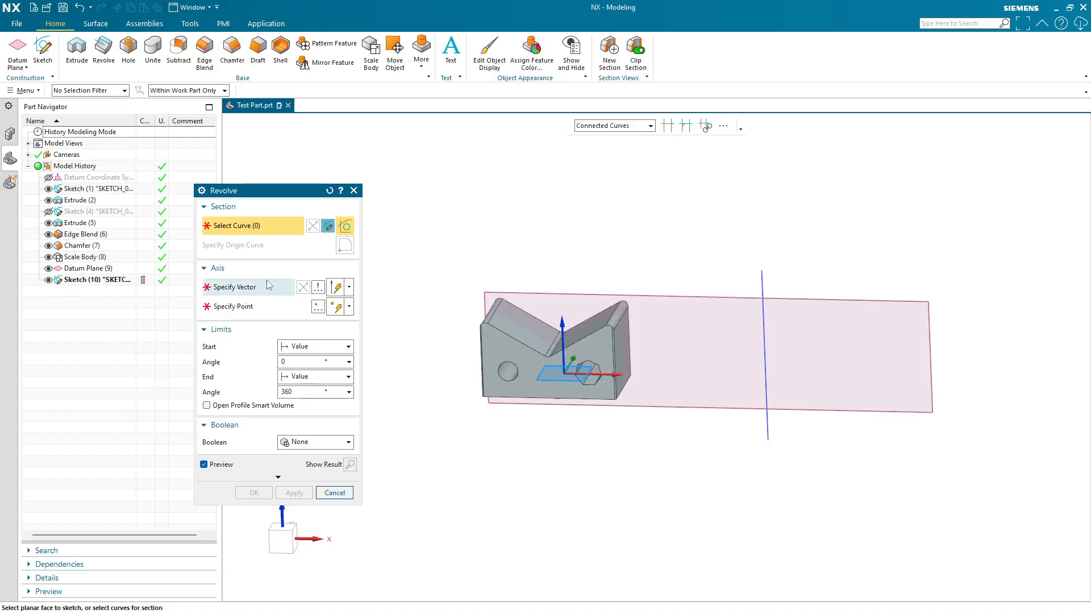
{"action": "left_click", "coordinate": [614, 126]}
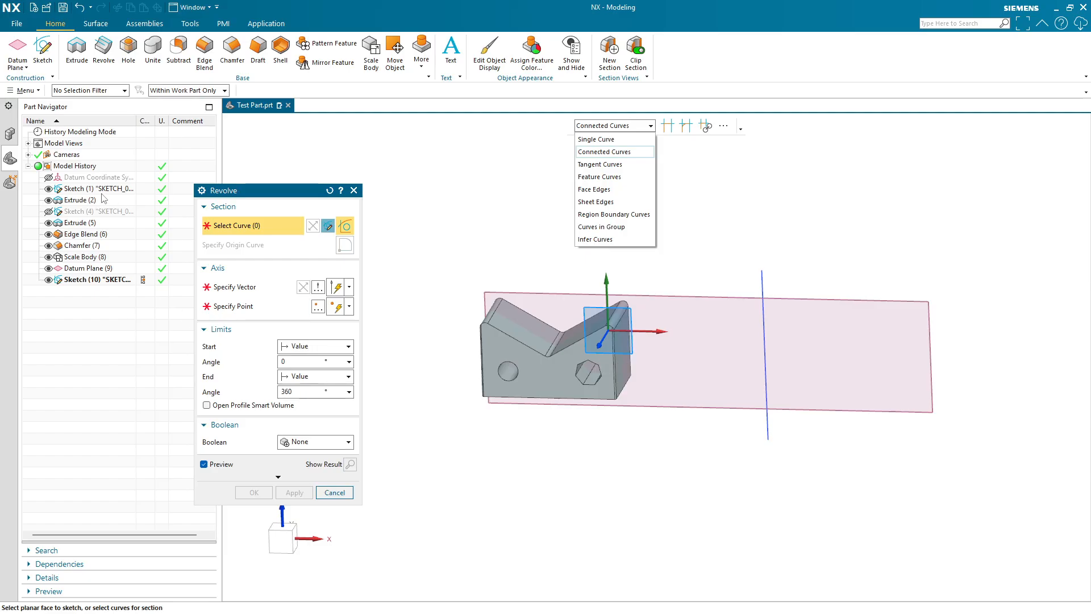
{"action": "left_click", "coordinate": [601, 192]}
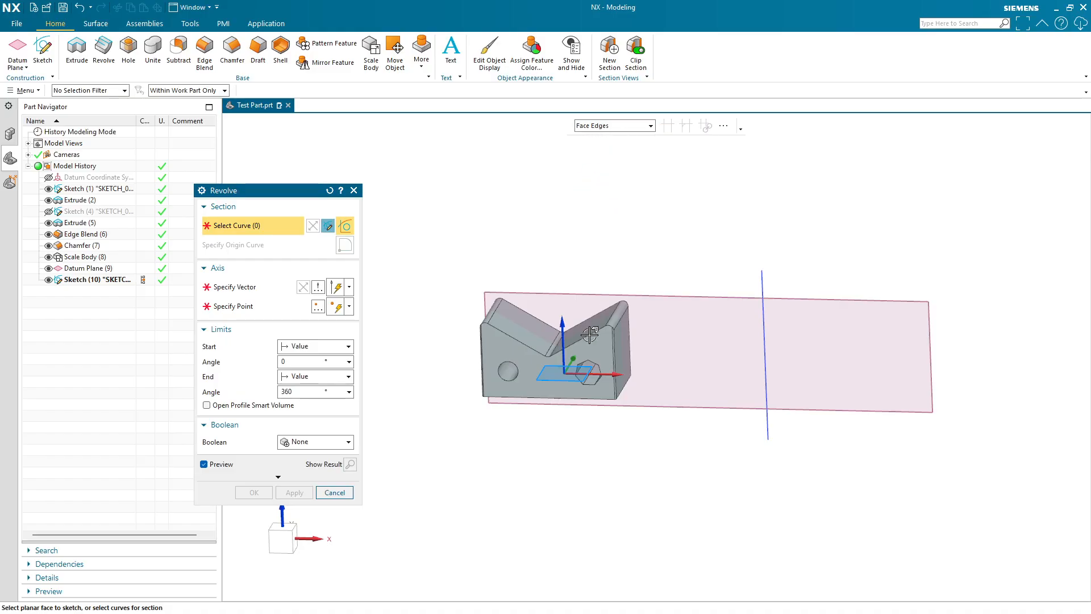
{"action": "left_click", "coordinate": [512, 349]}
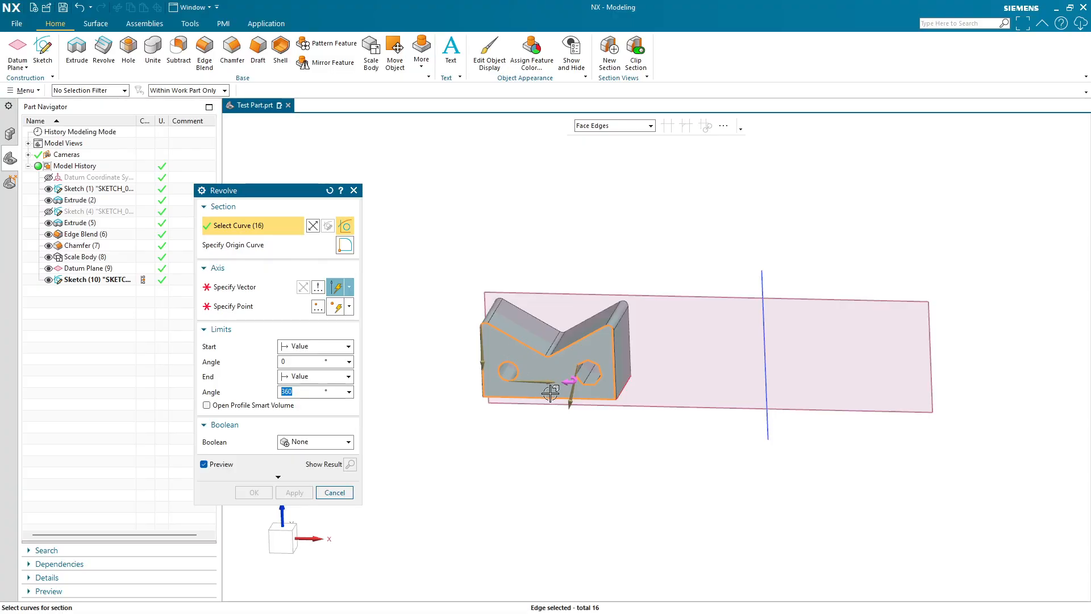
{"action": "middle_click_drag", "start_coordinate": [512, 348], "coordinate": [558, 395]}
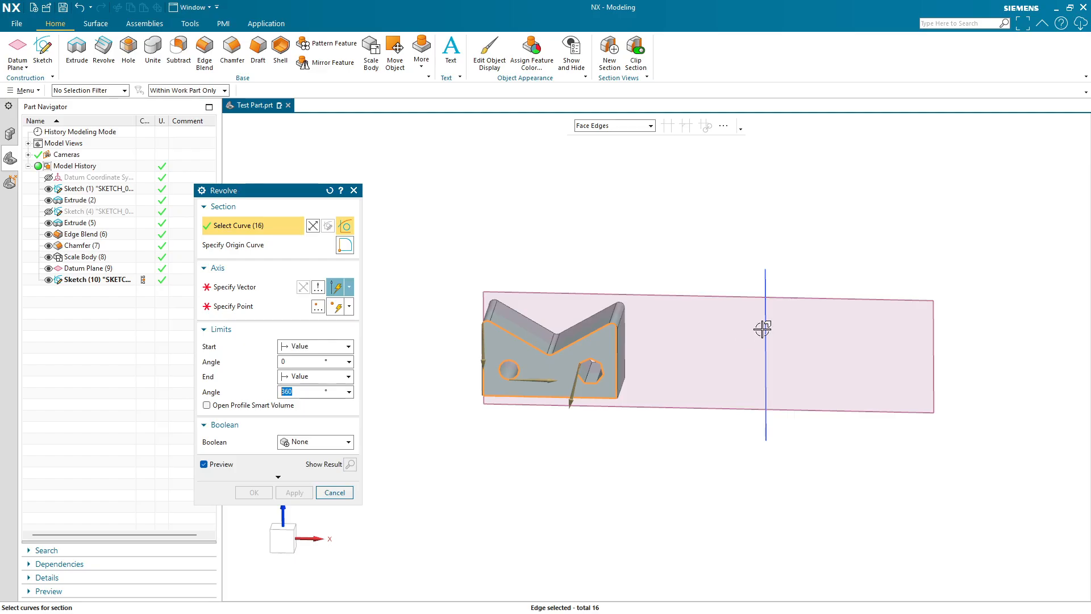
- Specify the vertical sketch line as the revolve axis vector
{"action": "left_click", "coordinate": [236, 286]}
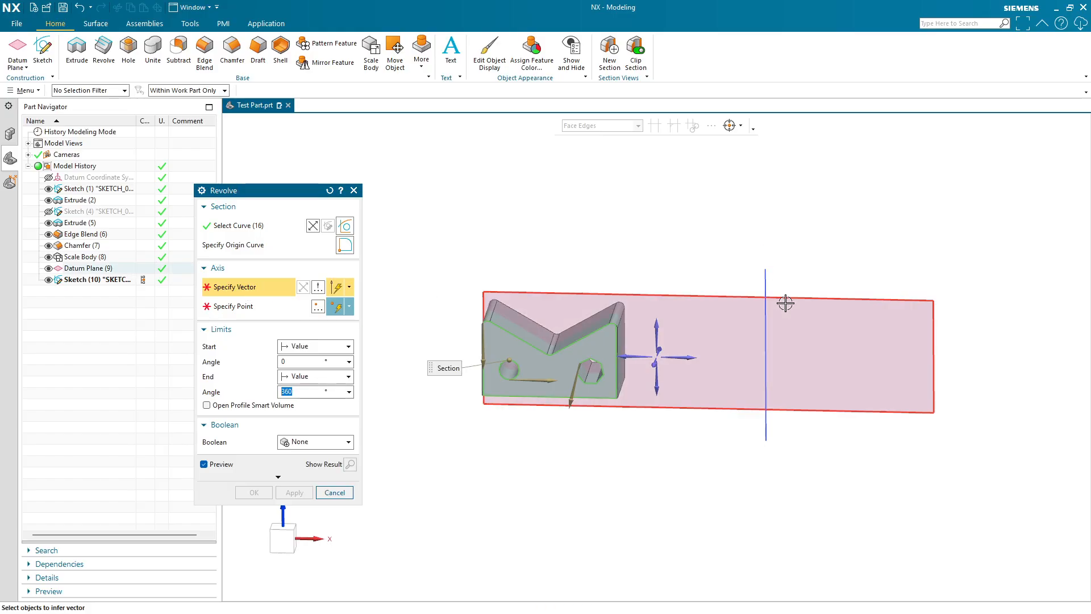
{"action": "left_click", "coordinate": [766, 317]}
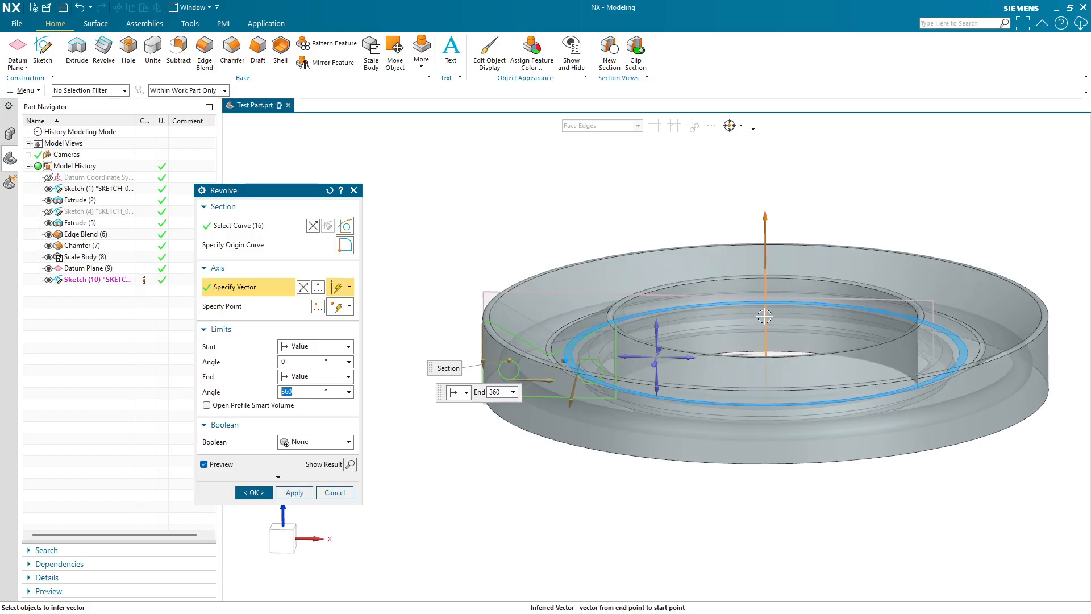
{"action": "mouse_move", "coordinate": [670, 234]}
{"action": "middle_mouse_down"}
{"action": "mouse_move", "coordinate": [721, 295]}
{"action": "mouse_move", "coordinate": [665, 324]}
{"action": "mouse_move", "coordinate": [653, 312]}
{"action": "mouse_move", "coordinate": [665, 251]}
{"action": "mouse_move", "coordinate": [684, 238]}
{"action": "middle_mouse_up"}
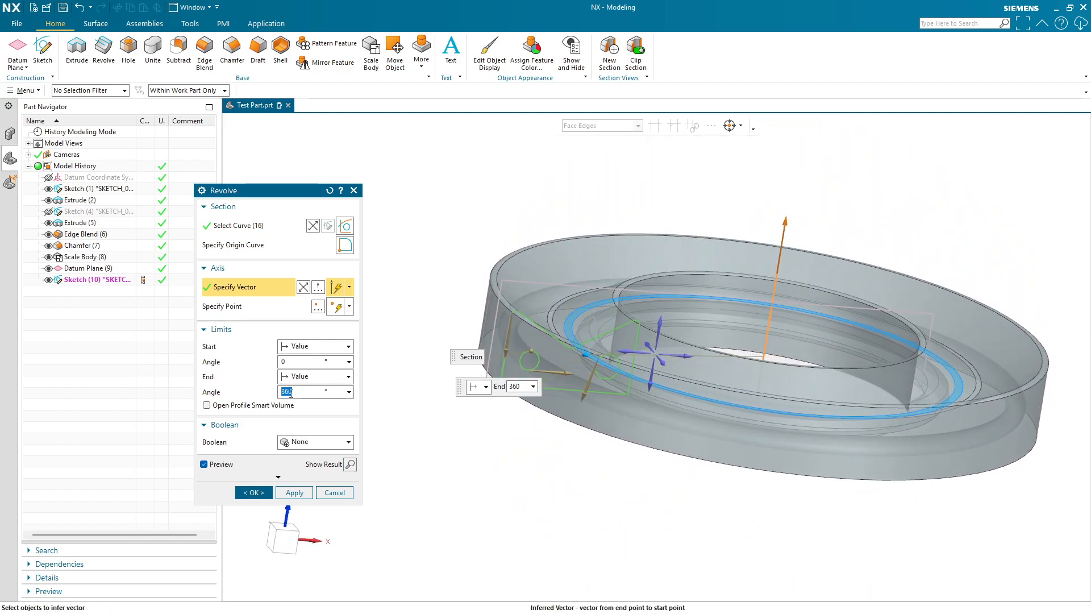
- Try an end angle of 180° and a start angle of 90° for the revolve
{"action": "type", "text": "180"}
{"action": "key", "text": "Return"}
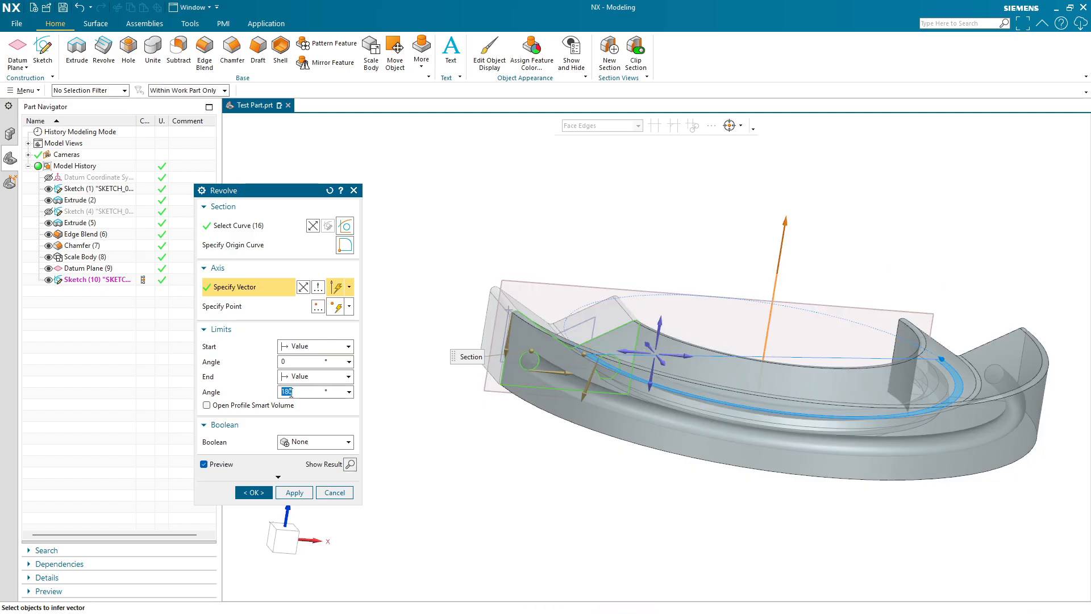
{"action": "left_click", "coordinate": [296, 362]}
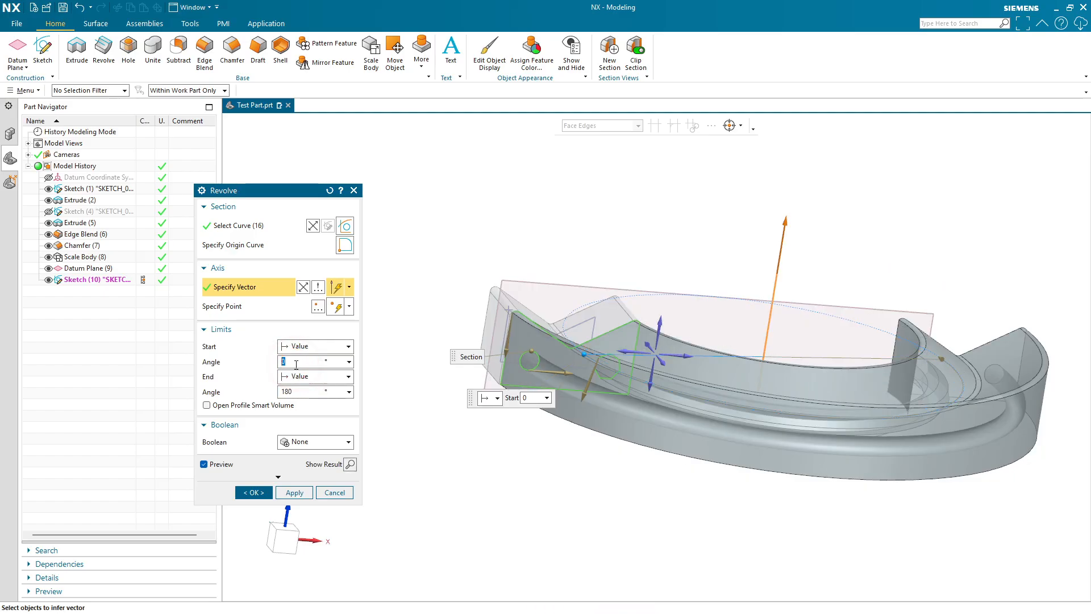
{"action": "type", "text": "90"}
{"action": "key", "text": "Return"}
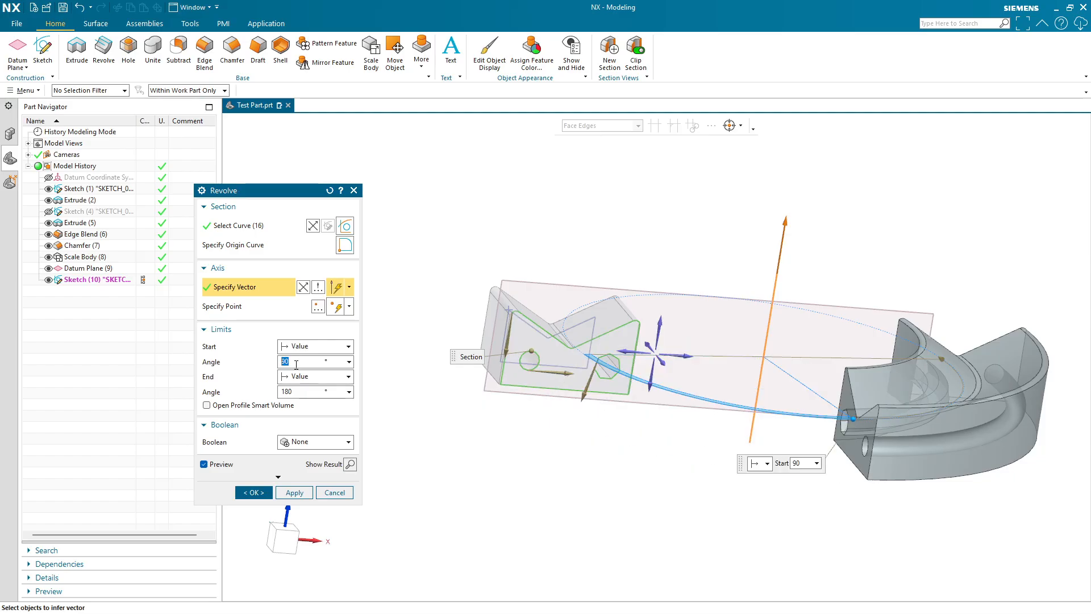
- Reset the revolve limits to a start angle of 0° and an end angle of 360°
{"action": "type", "text": "0"}
{"action": "key", "text": "Return"}
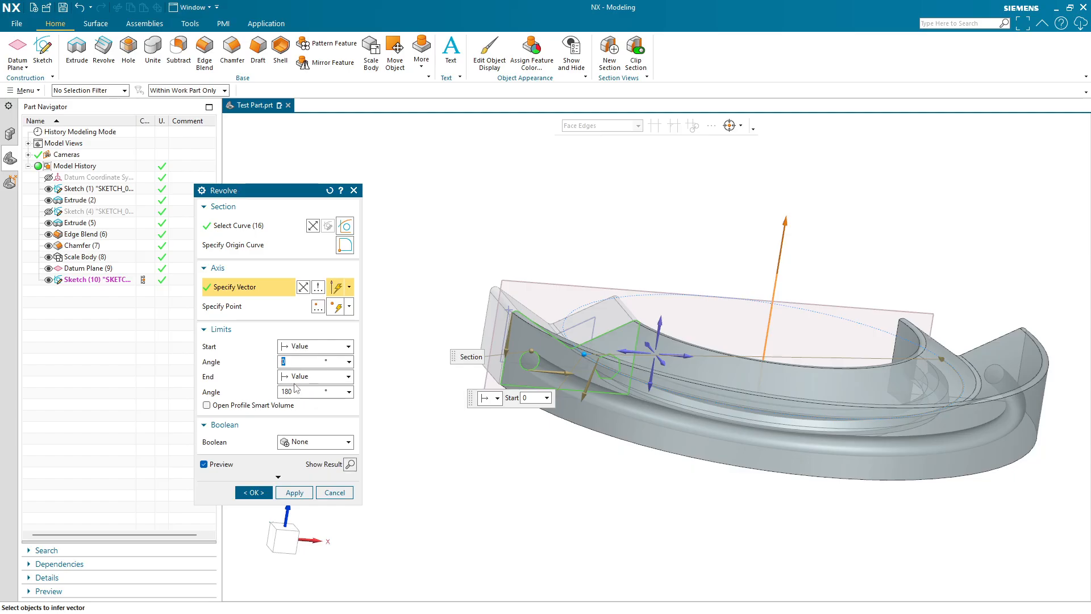
{"action": "left_click", "coordinate": [289, 391]}
{"action": "type", "text": "360"}
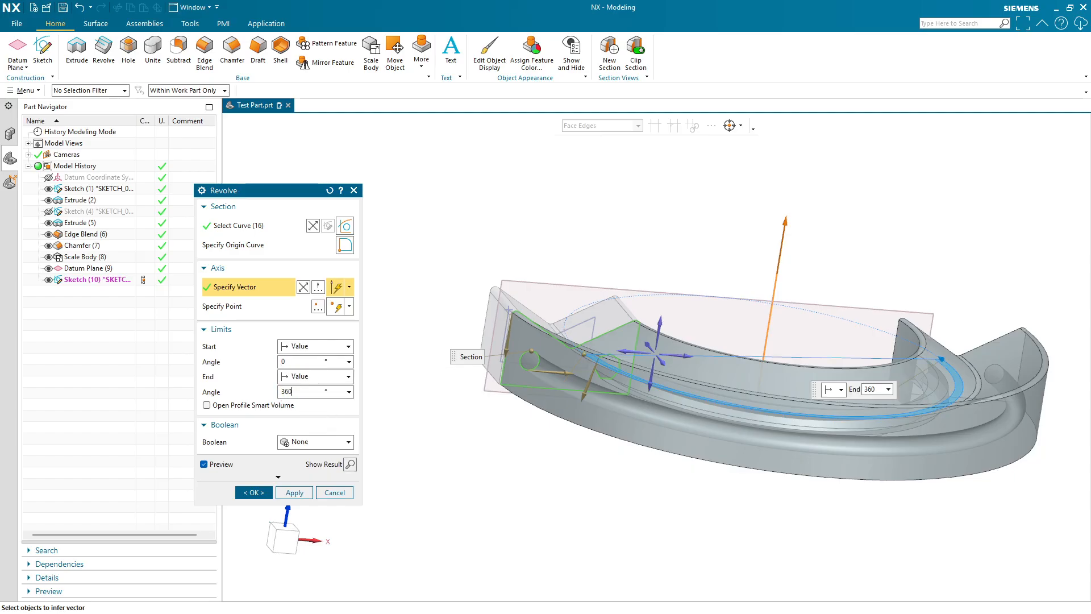
{"action": "key", "text": "Return"}
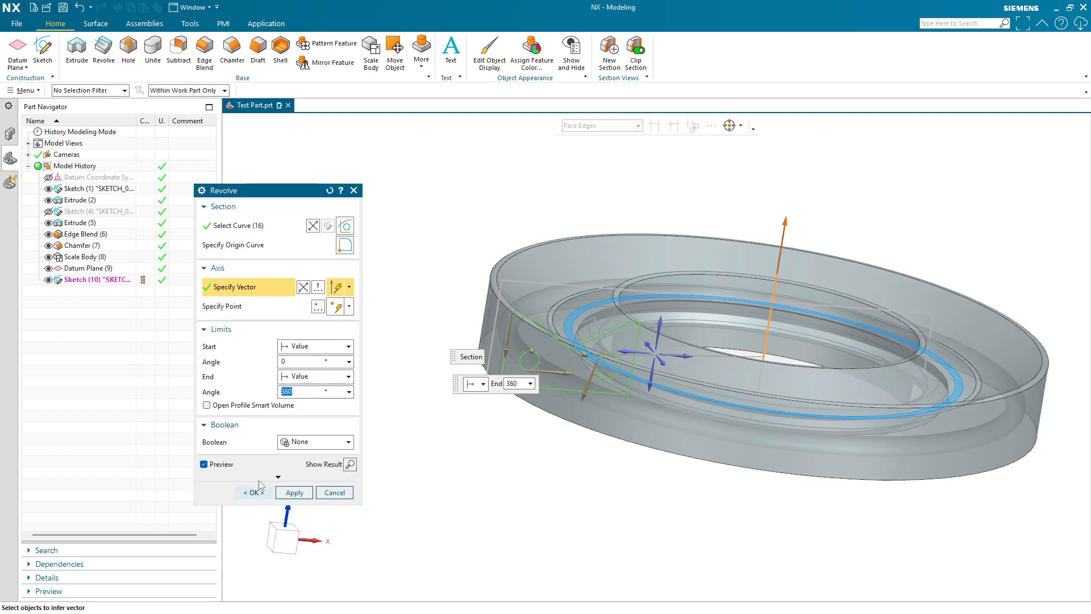
- Leave the Boolean option as None and complete the revolve
{"action": "left_click", "coordinate": [294, 442]}
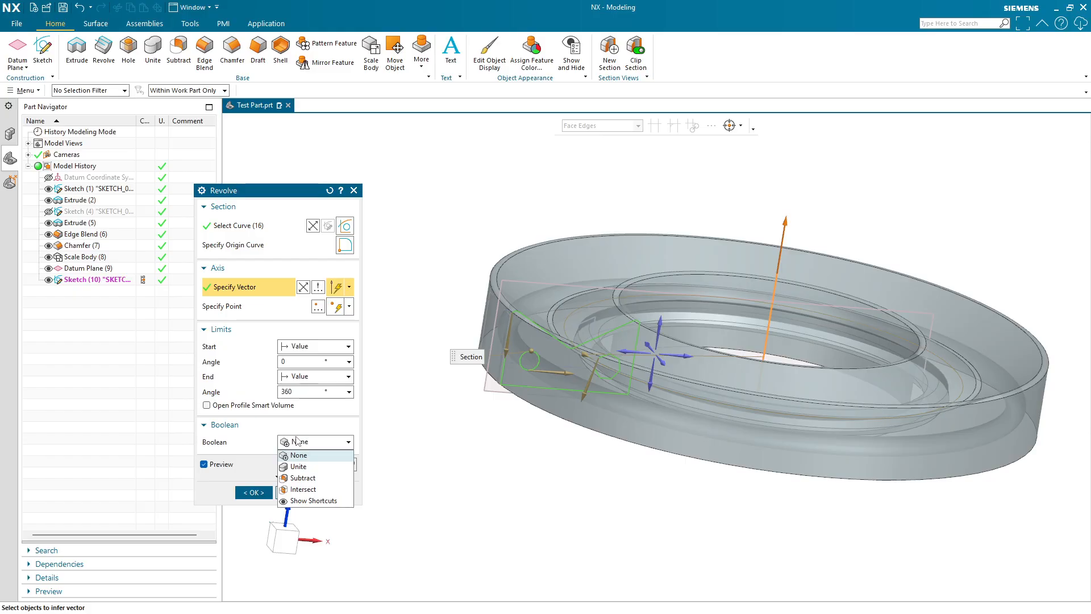
{"action": "left_click", "coordinate": [298, 443]}
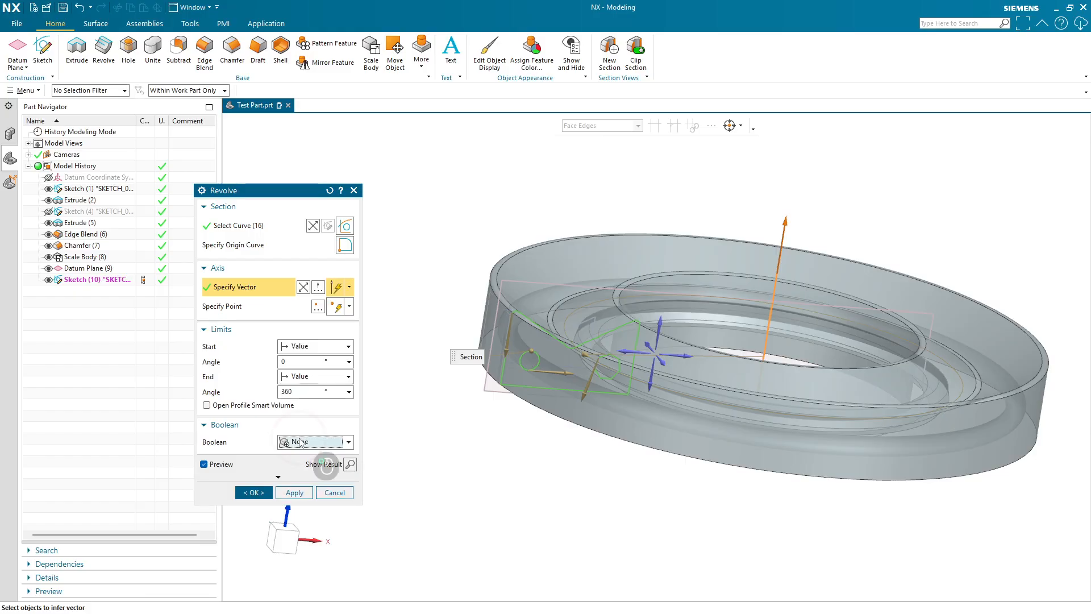
{"action": "left_click", "coordinate": [259, 494]}
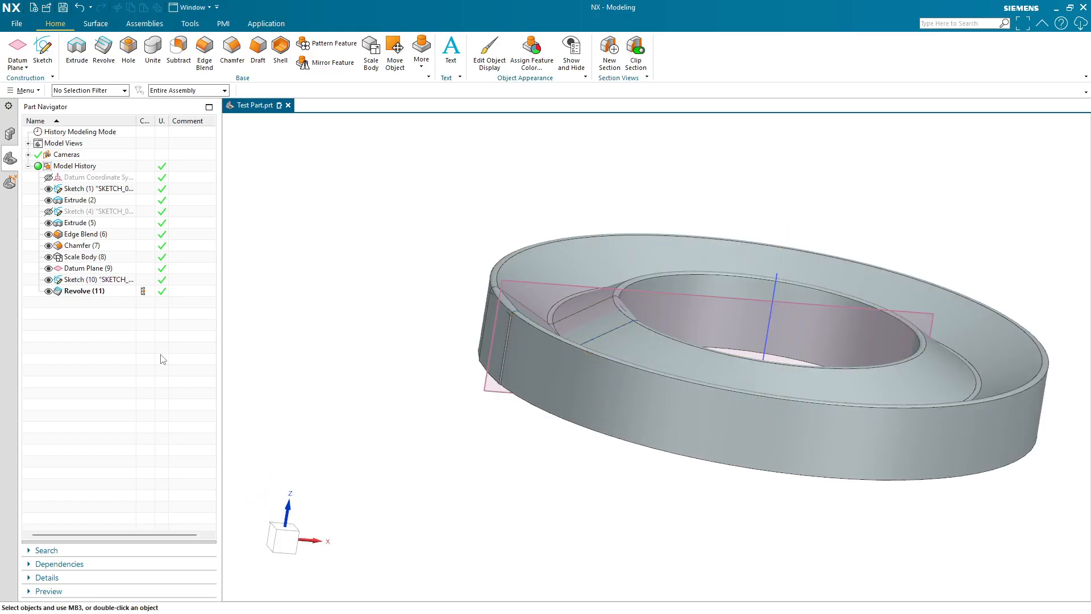
- Hide the scaled body, datum plane and both sketches so only the revolved body remains visible
{"action": "left_click", "coordinate": [48, 257]}
{"action": "mouse_move", "coordinate": [683, 528]}
{"action": "middle_mouse_down"}
{"action": "mouse_move", "coordinate": [704, 526]}
{"action": "mouse_move", "coordinate": [699, 560]}
{"action": "mouse_move", "coordinate": [699, 538]}
{"action": "middle_mouse_up"}
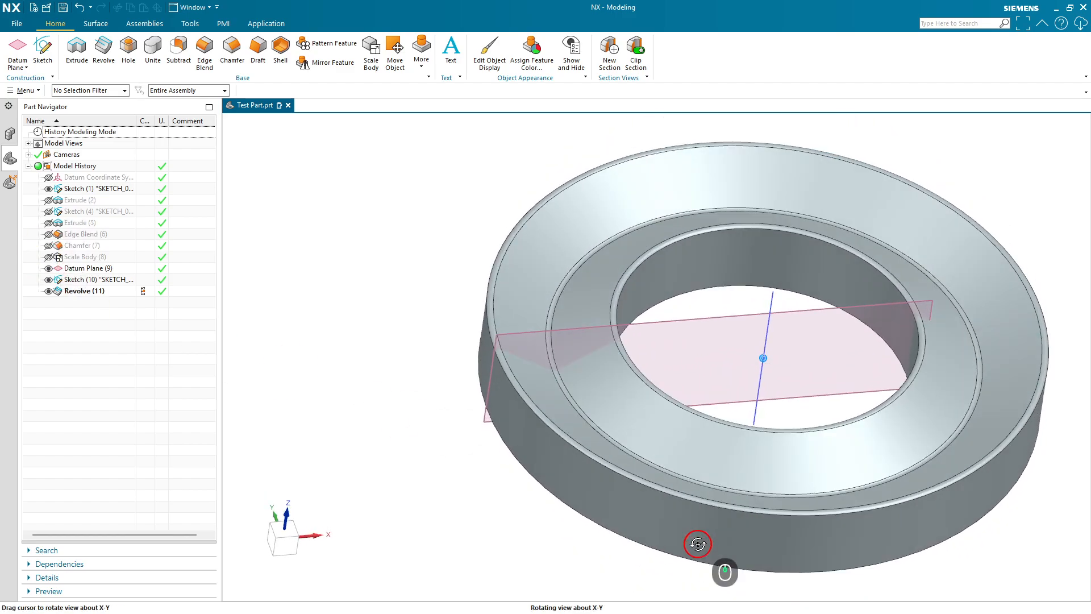
{"action": "left_click", "coordinate": [48, 279]}
{"action": "left_click", "coordinate": [49, 268]}
{"action": "middle_click_drag", "start_coordinate": [818, 398], "coordinate": [839, 302]}
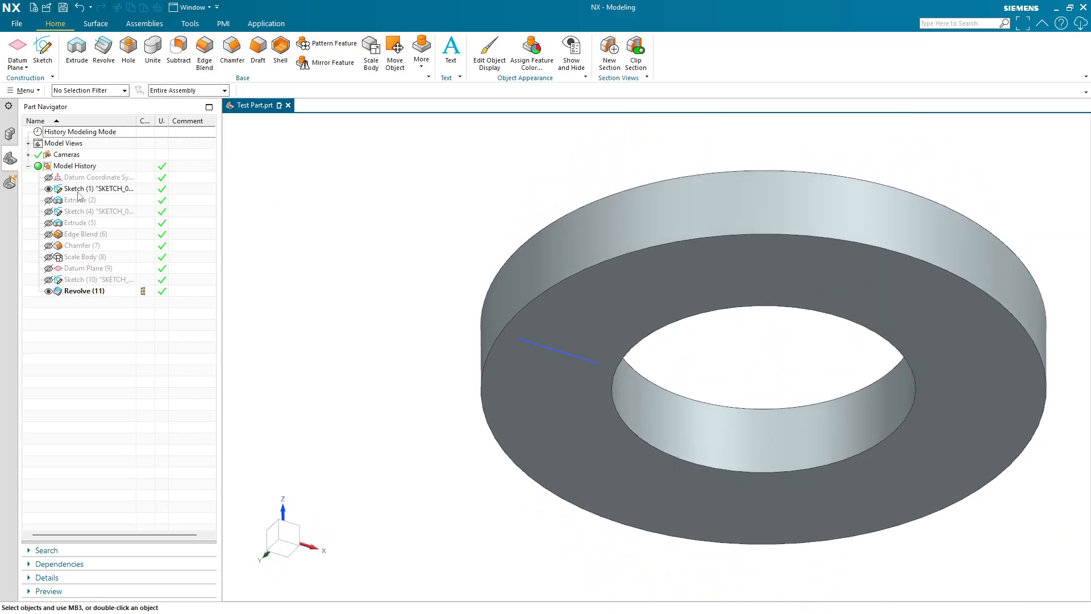
{"action": "left_click", "coordinate": [49, 188]}
{"action": "mouse_move", "coordinate": [761, 336]}
{"action": "middle_mouse_down"}
{"action": "mouse_move", "coordinate": [736, 411]}
{"action": "mouse_move", "coordinate": [723, 312]}
{"action": "mouse_move", "coordinate": [738, 404]}
{"action": "mouse_move", "coordinate": [730, 392]}
{"action": "mouse_move", "coordinate": [667, 405]}
{"action": "mouse_move", "coordinate": [654, 386]}
{"action": "mouse_move", "coordinate": [643, 404]}
{"action": "middle_mouse_up"}
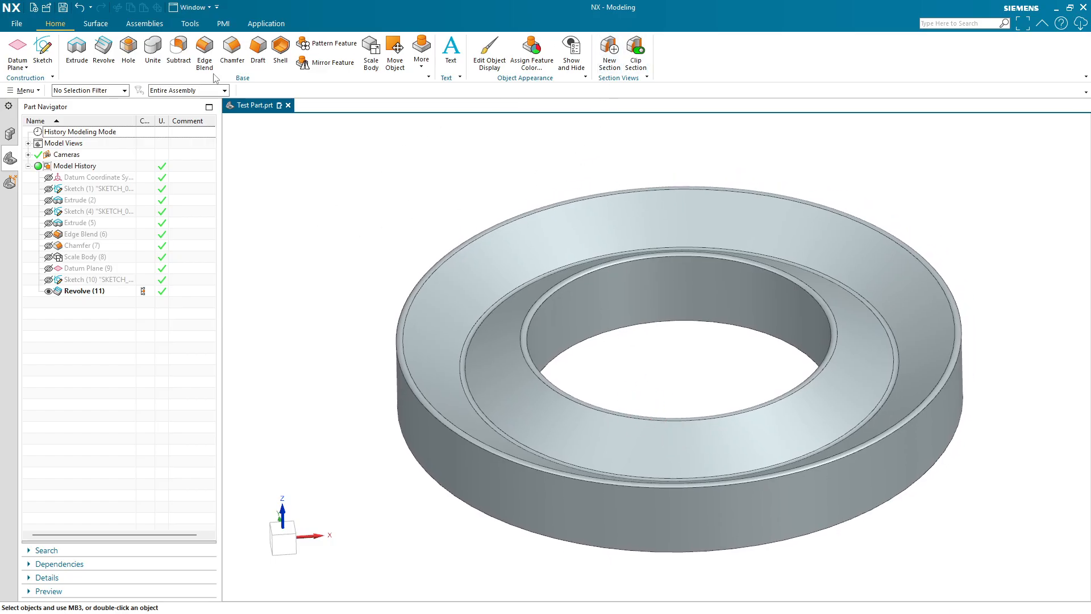
- Create a new one-plane section view and use the bisector datum plane as the section plane
{"action": "left_click", "coordinate": [966, 23]}
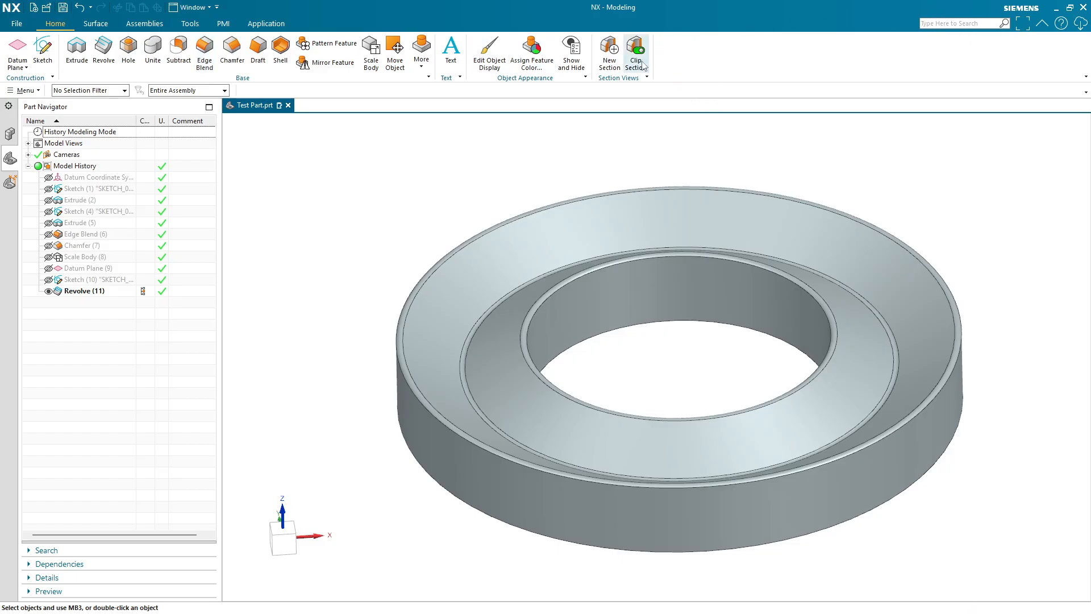
{"action": "left_click", "coordinate": [609, 54]}
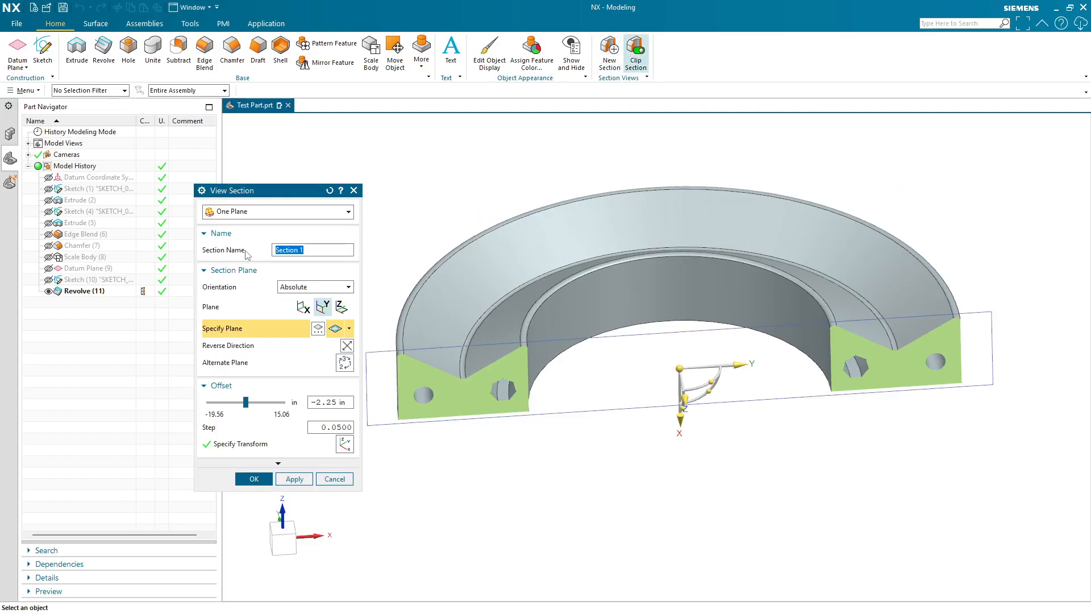
{"action": "left_click", "coordinate": [306, 251]}
{"action": "left_click", "coordinate": [262, 334]}
{"action": "left_click_drag", "start_coordinate": [681, 411], "coordinate": [697, 437]}
{"action": "mouse_move", "coordinate": [698, 425]}
{"action": "left_mouse_down"}
{"action": "mouse_move", "coordinate": [663, 444]}
{"action": "mouse_move", "coordinate": [677, 388]}
{"action": "mouse_move", "coordinate": [668, 419]}
{"action": "mouse_move", "coordinate": [653, 413]}
{"action": "mouse_move", "coordinate": [696, 392]}
{"action": "mouse_move", "coordinate": [695, 410]}
{"action": "mouse_move", "coordinate": [684, 404]}
{"action": "mouse_move", "coordinate": [638, 465]}
{"action": "mouse_move", "coordinate": [614, 415]}
{"action": "mouse_move", "coordinate": [748, 310]}
{"action": "mouse_move", "coordinate": [730, 435]}
{"action": "mouse_move", "coordinate": [697, 437]}
{"action": "left_mouse_up"}
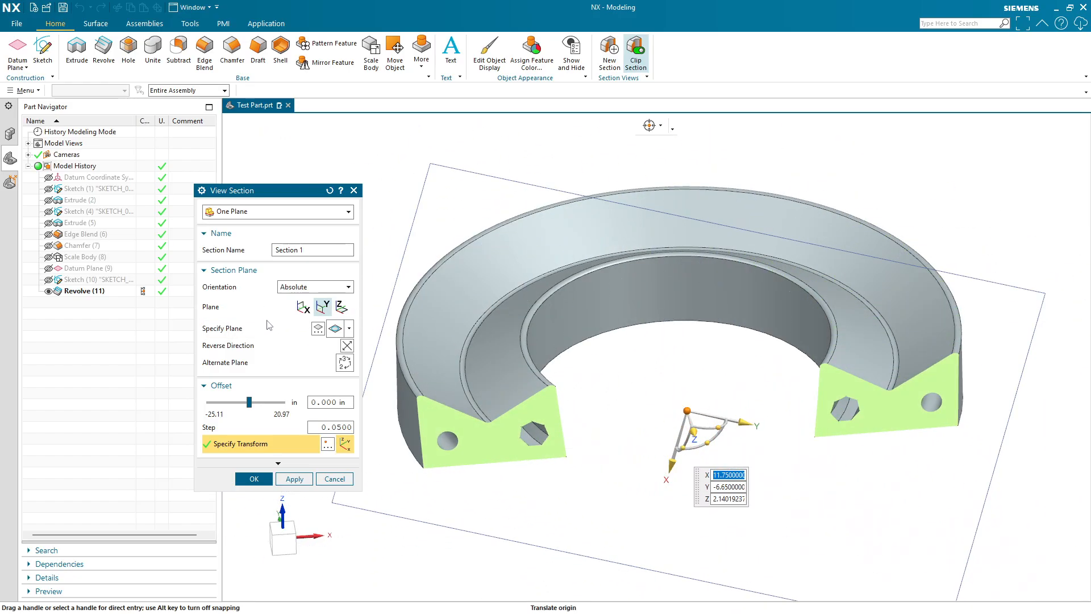
{"action": "left_click", "coordinate": [244, 328]}
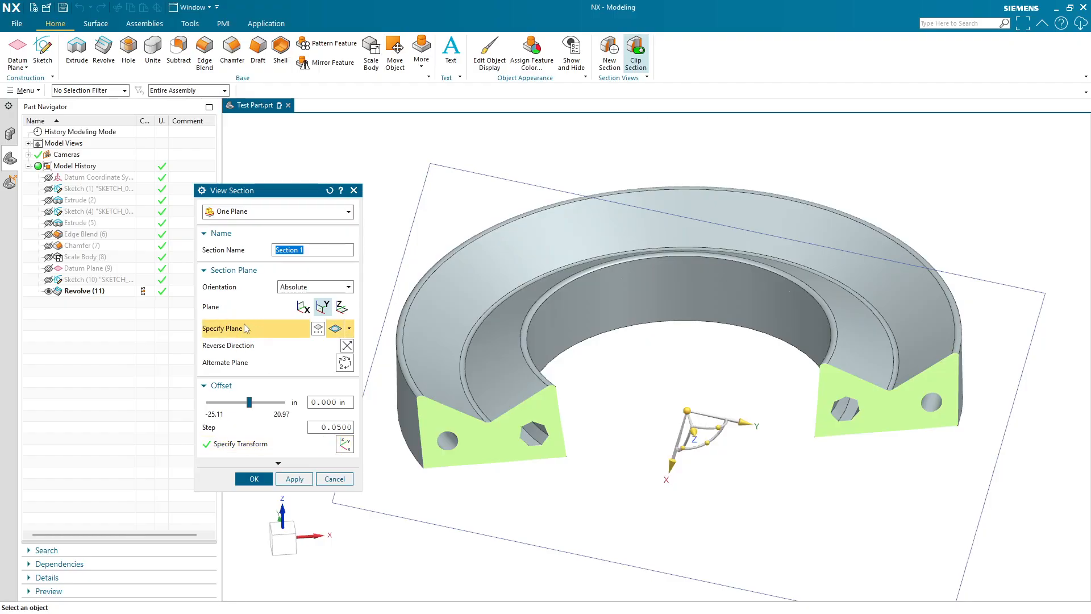
{"action": "left_click", "coordinate": [83, 268]}
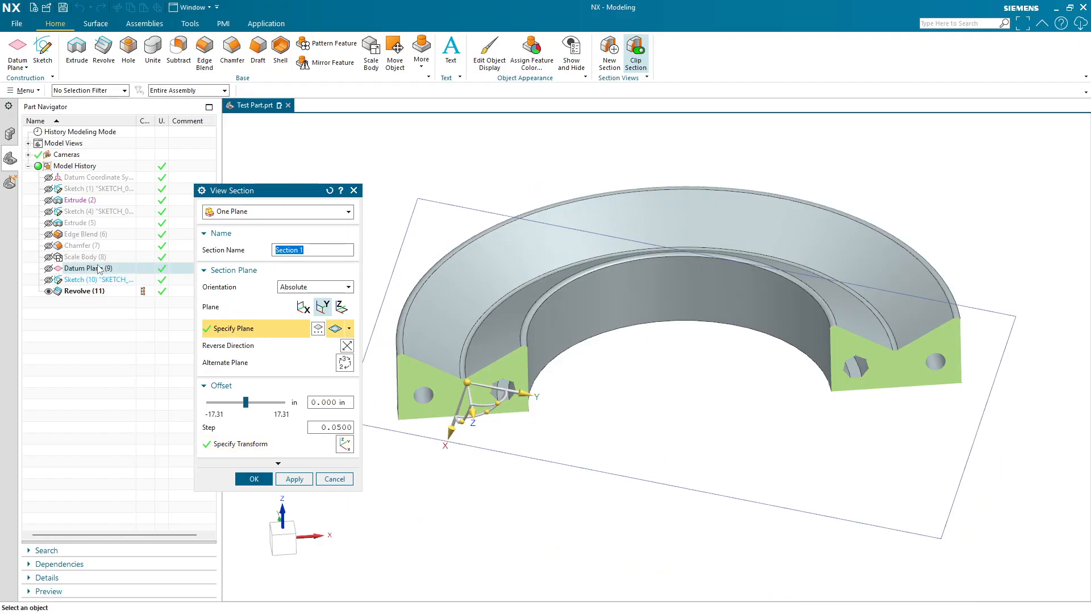
- Adjust the section plane with its handles and set its offset to 0 in
{"action": "middle_click_drag", "start_coordinate": [824, 409], "coordinate": [780, 404]}
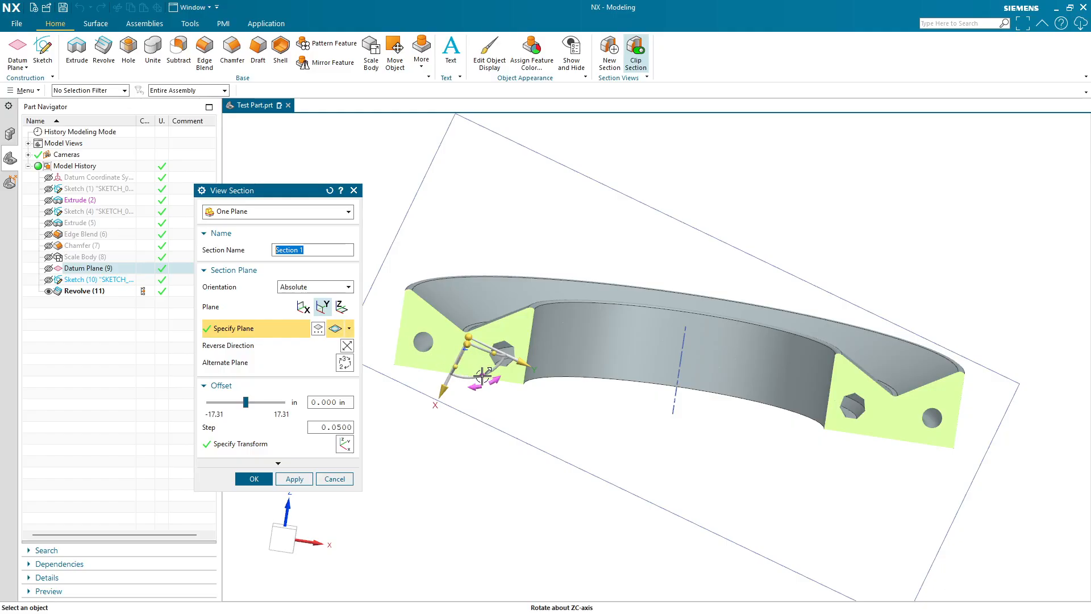
{"action": "mouse_move", "coordinate": [484, 374]}
{"action": "left_mouse_down"}
{"action": "mouse_move", "coordinate": [493, 366]}
{"action": "mouse_move", "coordinate": [477, 366]}
{"action": "left_mouse_up"}
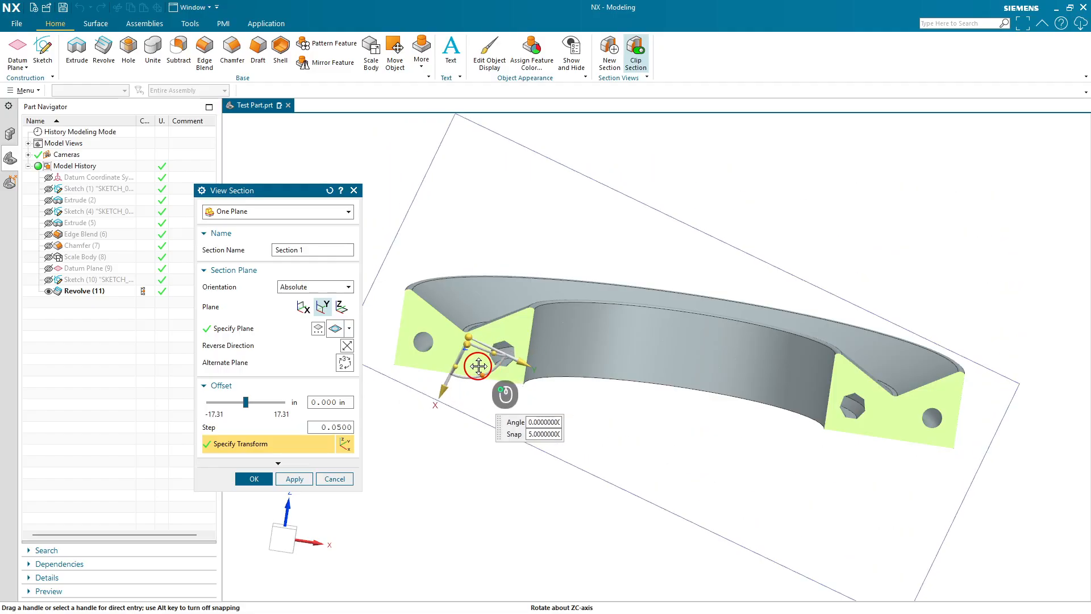
{"action": "left_click", "coordinate": [468, 337]}
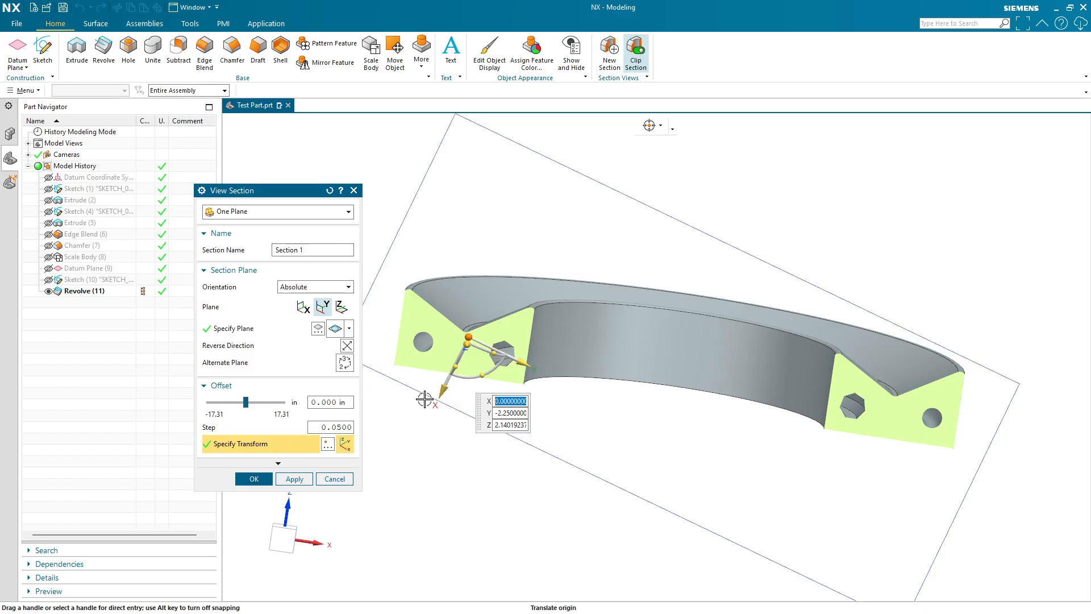
{"action": "middle_click_drag", "start_coordinate": [834, 395], "coordinate": [791, 358]}
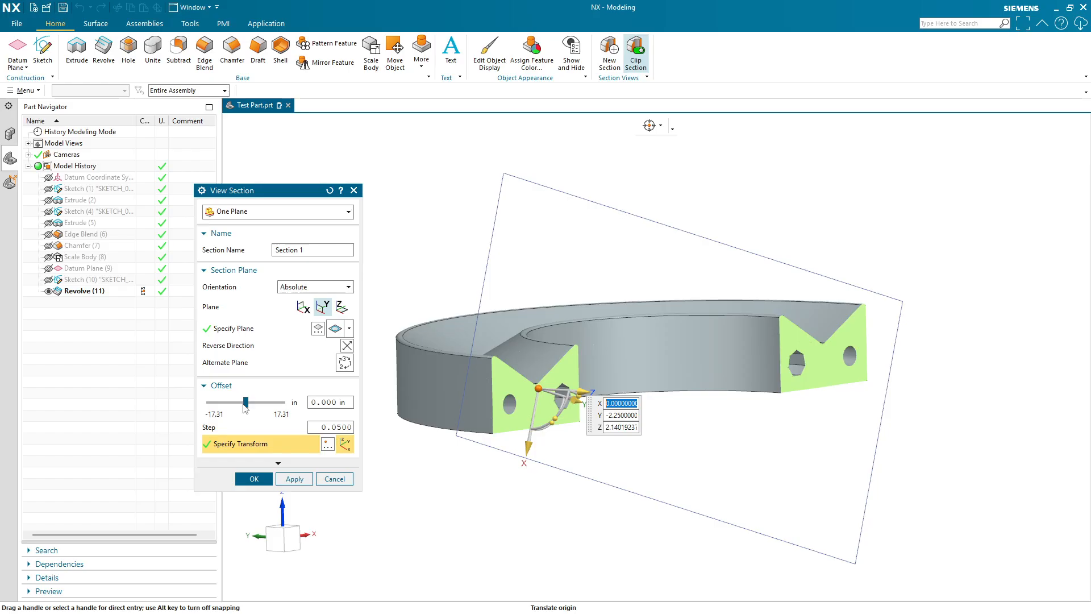
{"action": "mouse_move", "coordinate": [247, 408]}
{"action": "left_mouse_down"}
{"action": "mouse_move", "coordinate": [229, 410]}
{"action": "mouse_move", "coordinate": [250, 408]}
{"action": "left_mouse_up"}
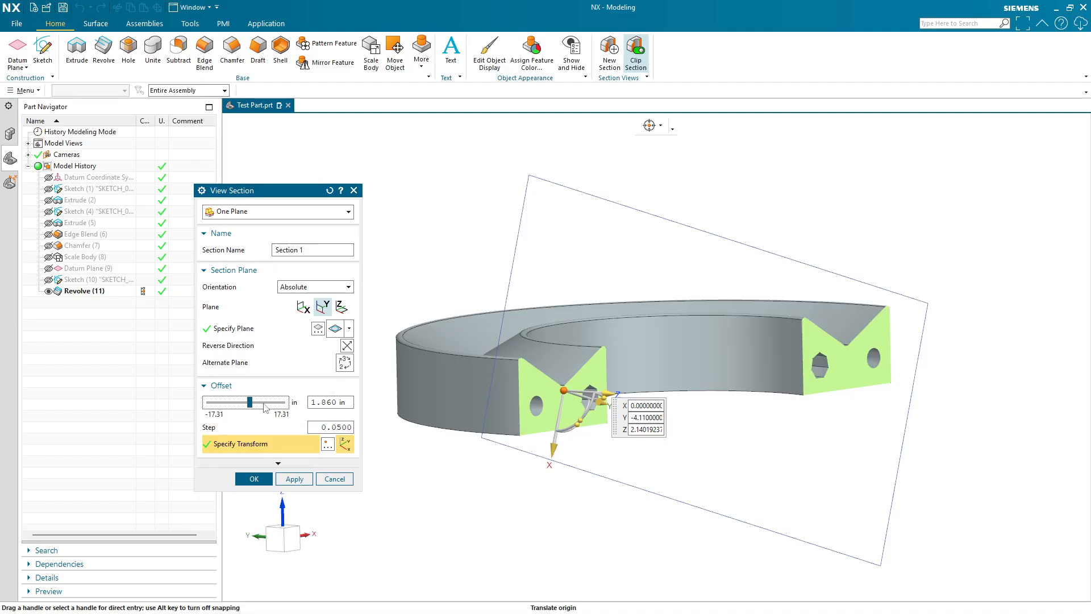
{"action": "double_click", "coordinate": [312, 402]}
{"action": "type", "text": "0"}
{"action": "key", "text": "Return"}
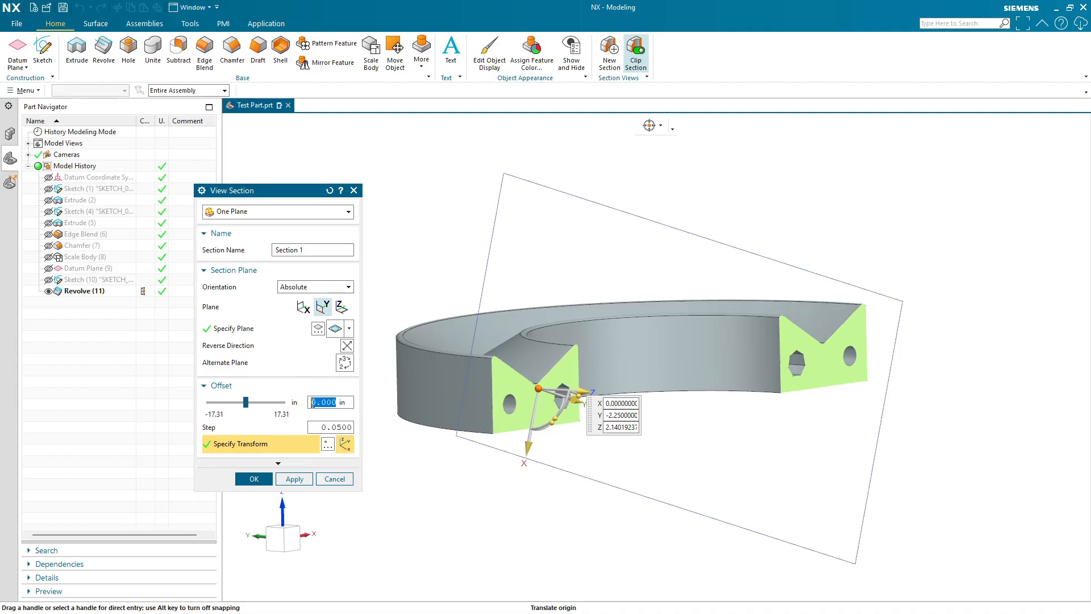
- Set the section offset back to 0 in and apply the section view
{"action": "left_click", "coordinate": [649, 125]}
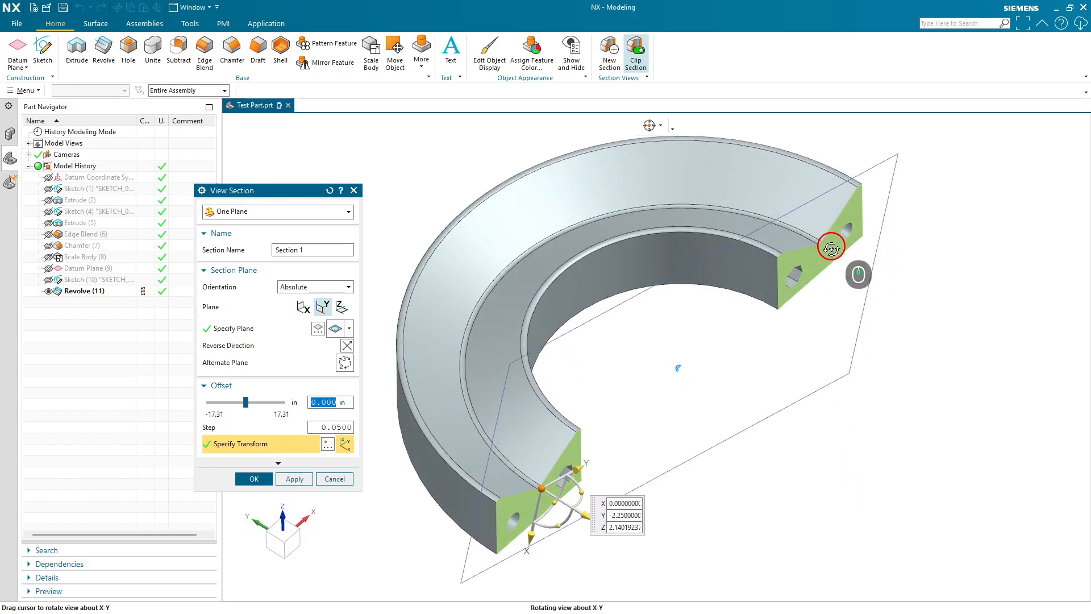
{"action": "mouse_move", "coordinate": [255, 405]}
{"action": "left_mouse_down"}
{"action": "mouse_move", "coordinate": [226, 402]}
{"action": "mouse_move", "coordinate": [252, 402]}
{"action": "left_mouse_up"}
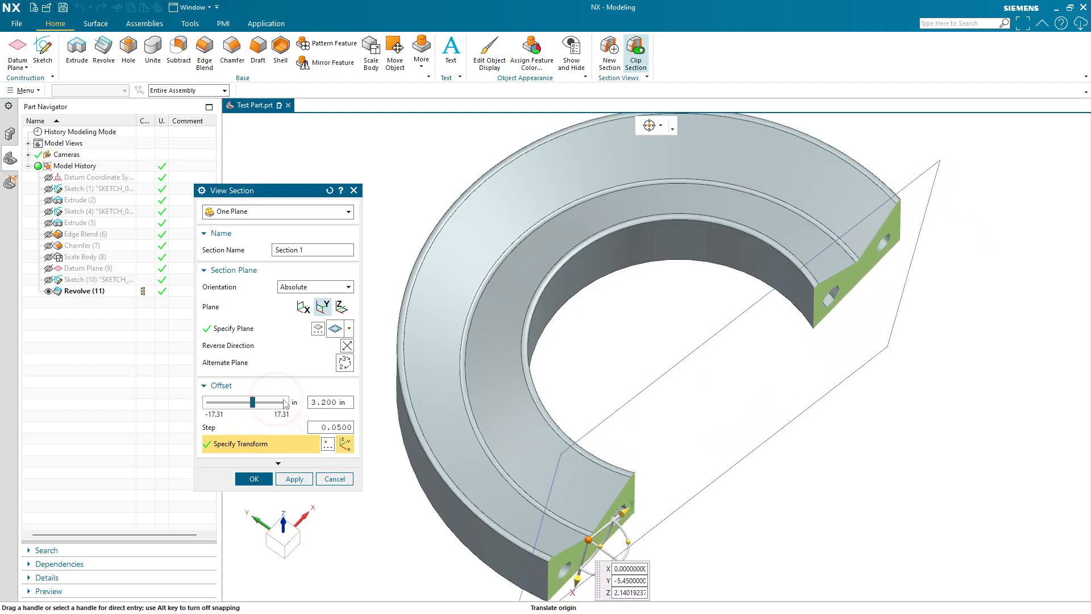
{"action": "double_click", "coordinate": [316, 402]}
{"action": "type", "text": "0"}
{"action": "key", "text": "Return"}
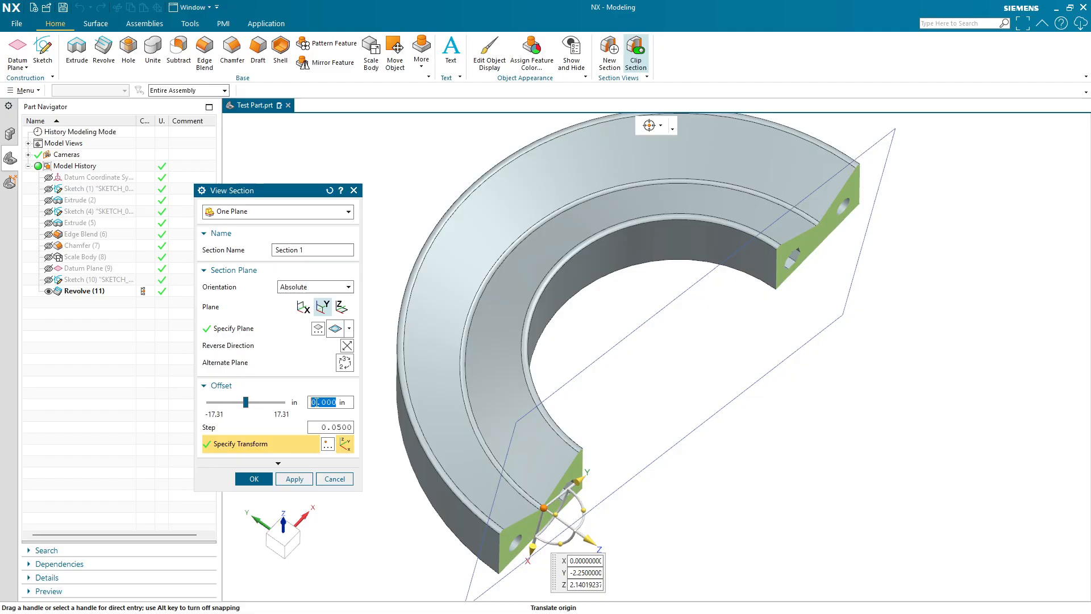
{"action": "left_click", "coordinate": [254, 478]}
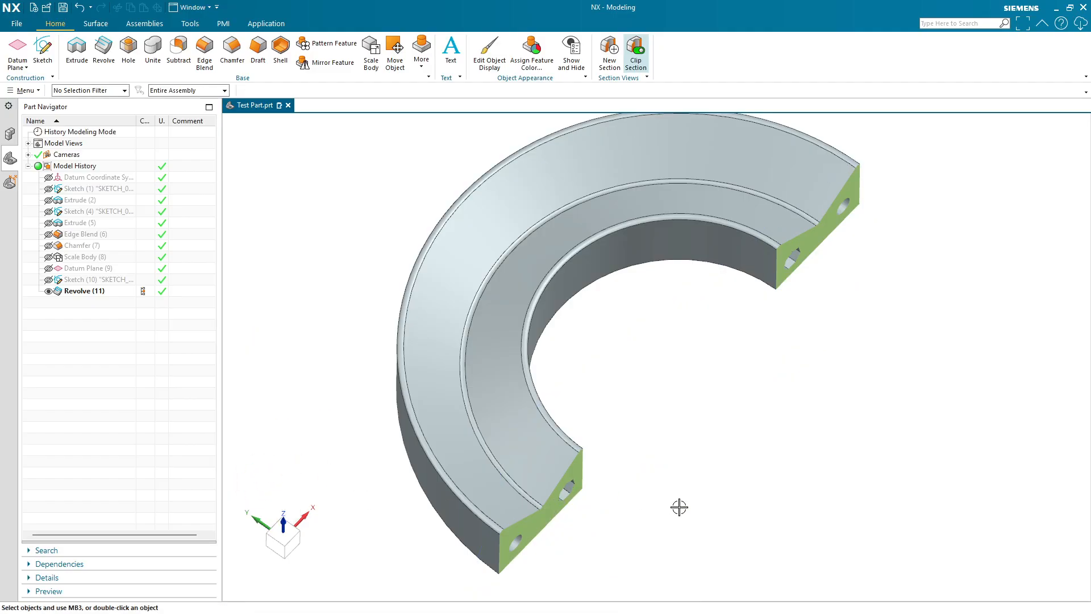
- Toggle section clipping off and on while orbiting the revolved body to compare the cut and full views
{"action": "middle_click_drag", "start_coordinate": [680, 507], "coordinate": [636, 451]}
{"action": "left_click", "coordinate": [635, 51]}
{"action": "middle_click_drag", "start_coordinate": [653, 105], "coordinate": [733, 275]}
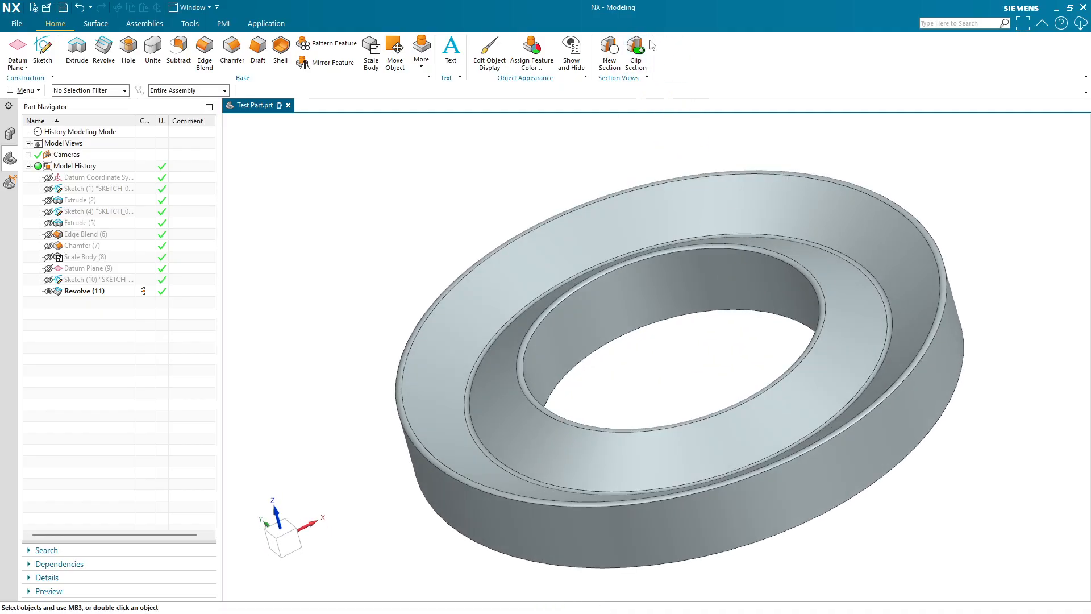
{"action": "left_click", "coordinate": [634, 50]}
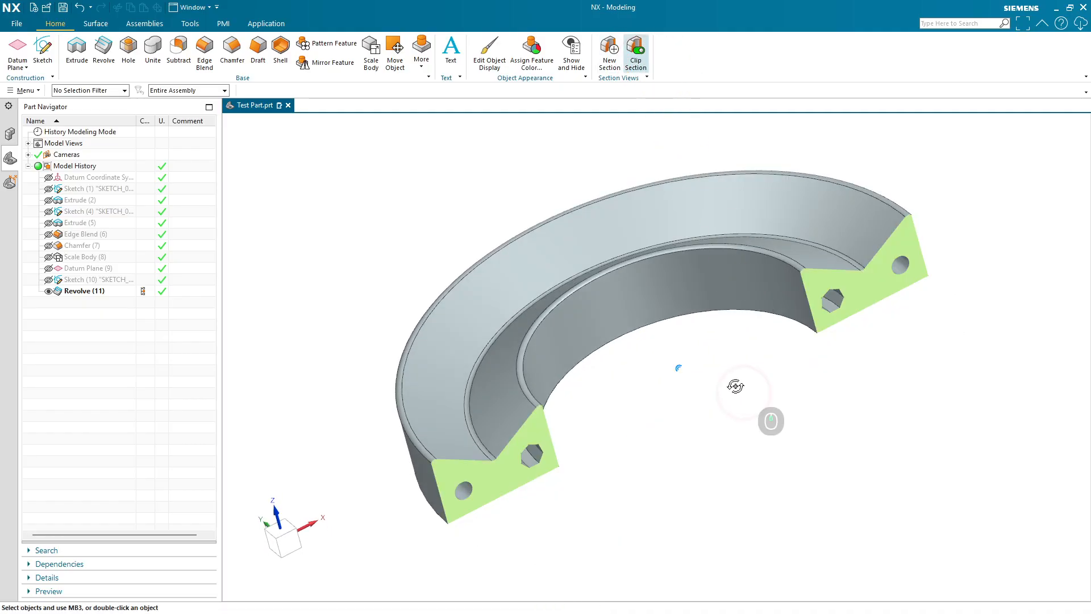
{"action": "middle_click_drag", "start_coordinate": [730, 385], "coordinate": [711, 402]}
{"action": "left_click", "coordinate": [638, 57]}
{"action": "left_click", "coordinate": [638, 57]}
- Zoom into the sectioned hexagonal hole and orbit around the cut faces of the revolved body to examine them
{"action": "scroll", "coordinate": [835, 415], "scroll_direction": "up", "scroll_amount": 10}
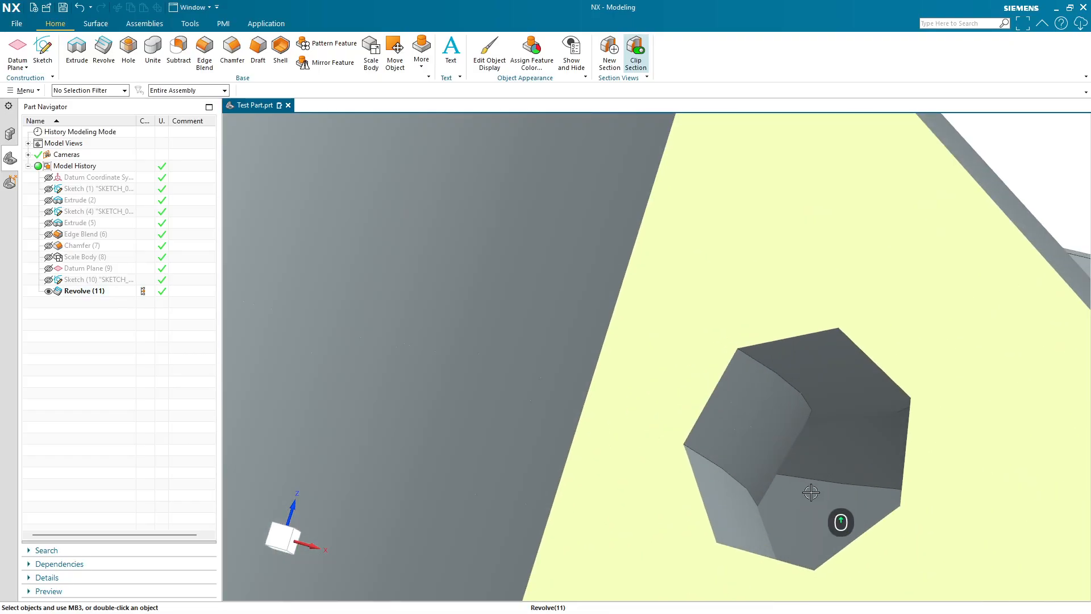
{"action": "middle_click_drag", "start_coordinate": [811, 495], "coordinate": [802, 354]}
{"action": "scroll", "coordinate": [803, 354], "scroll_direction": "down", "scroll_amount": 5}
{"action": "scroll", "coordinate": [802, 354], "scroll_direction": "down", "scroll_amount": 5}
{"action": "middle_click_drag", "start_coordinate": [609, 260], "coordinate": [630, 285]}
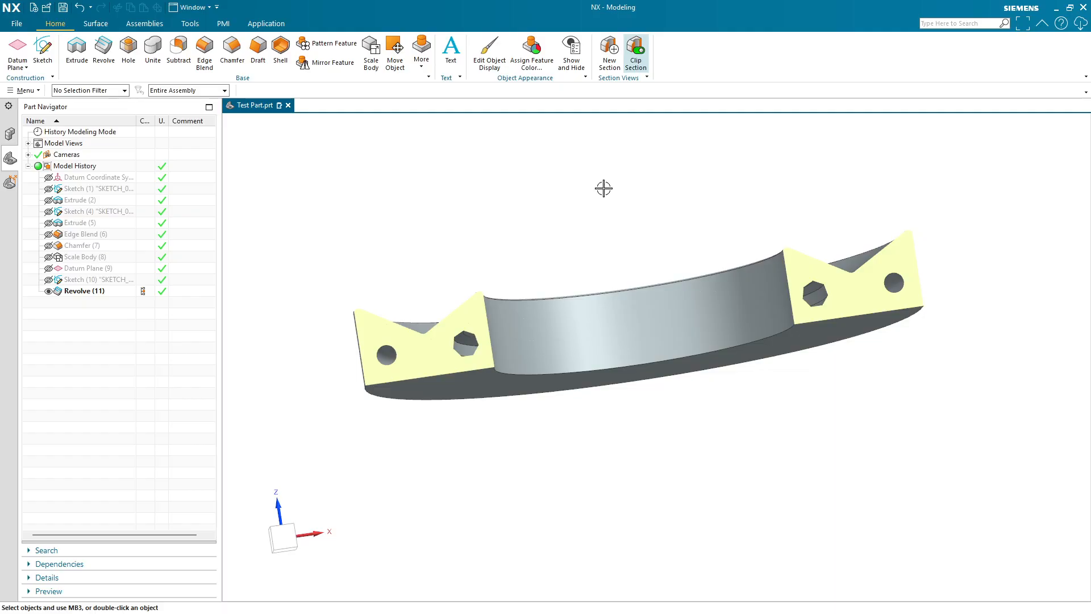
{"action": "middle_click_drag", "start_coordinate": [591, 228], "coordinate": [653, 267]}
- Turn off section clipping and orbit around the complete revolved body to review it
{"action": "left_click", "coordinate": [636, 62]}
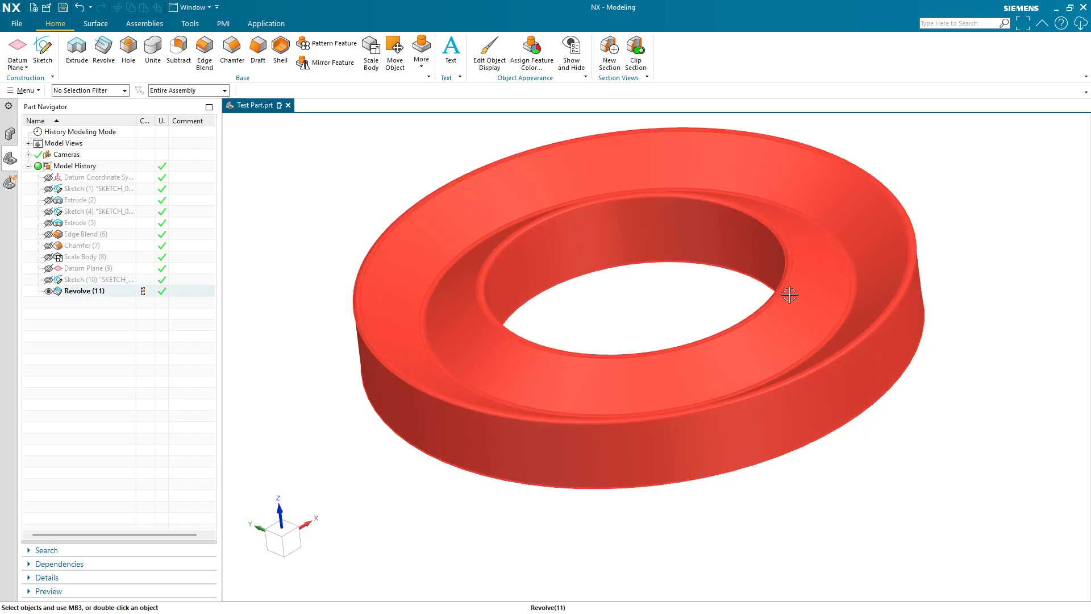
{"action": "middle_click_drag", "start_coordinate": [373, 164], "coordinate": [391, 219], "text": "shift"}
{"action": "scroll", "coordinate": [391, 219], "scroll_direction": "up", "scroll_amount": 1}
{"action": "scroll", "coordinate": [391, 220], "scroll_direction": "down", "scroll_amount": 1}
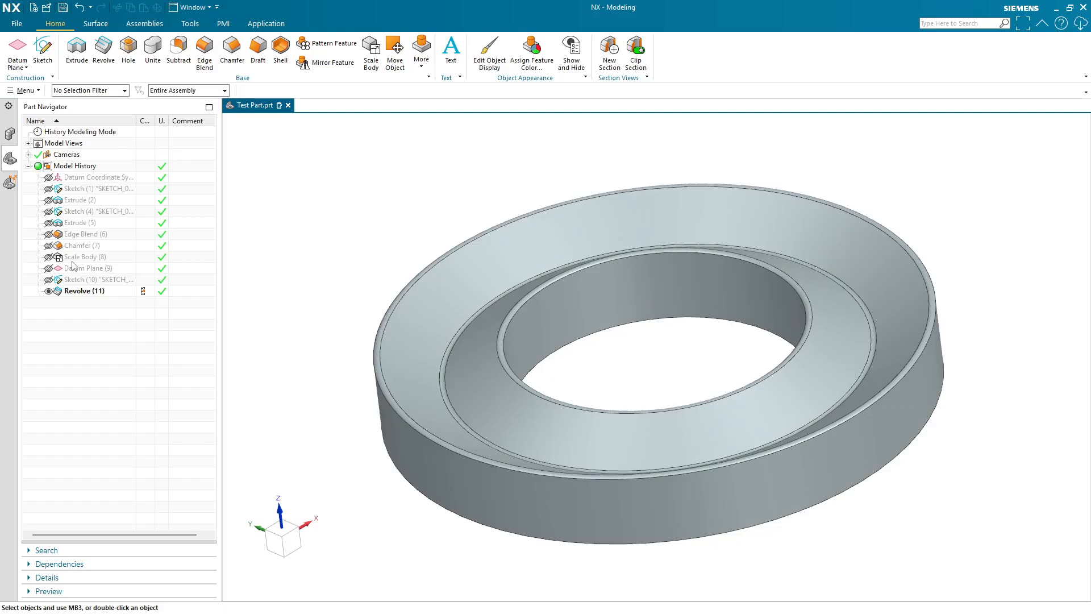
- Hide the revolved body, show the scaled body, and fit it to the view
{"action": "left_click", "coordinate": [48, 291]}
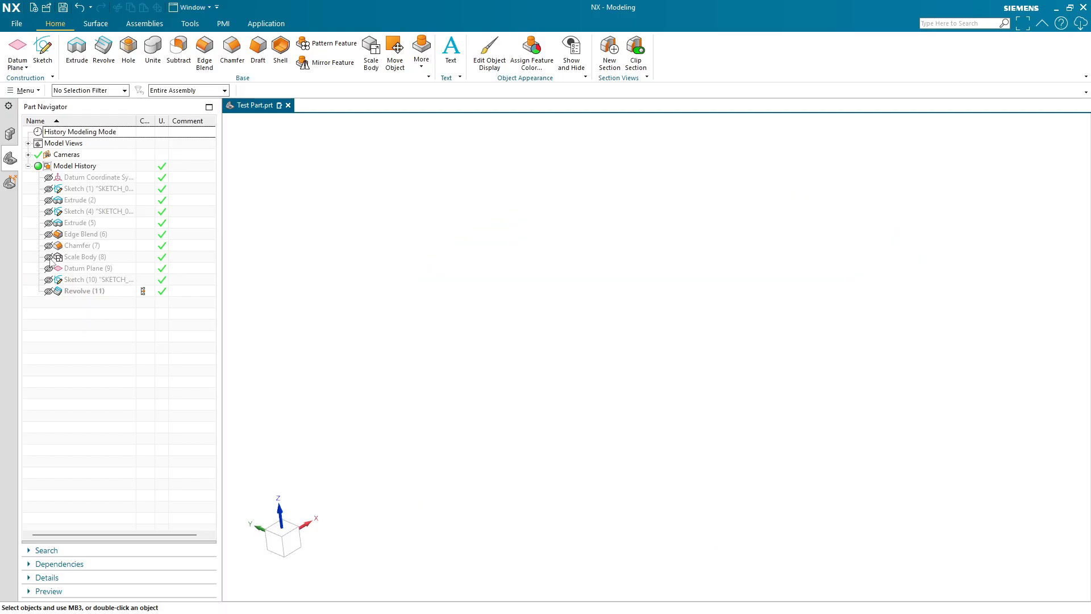
{"action": "left_click", "coordinate": [48, 257]}
{"action": "key", "text": "Home"}
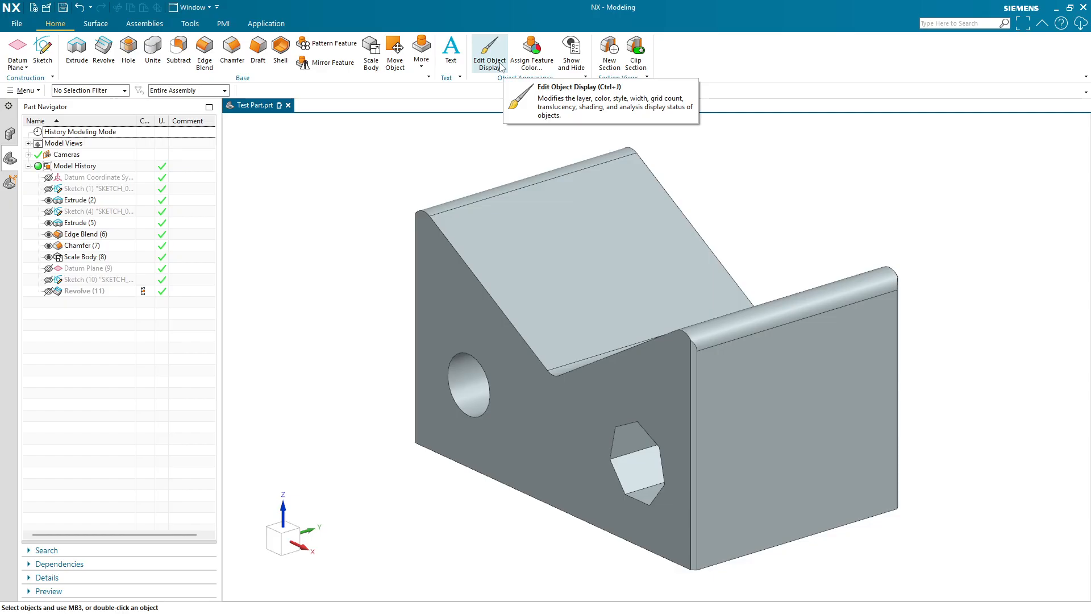
- Assign a red face color to the Extrude (5) hole feature with Assign Feature Color and apply it
{"action": "left_click", "coordinate": [537, 69]}
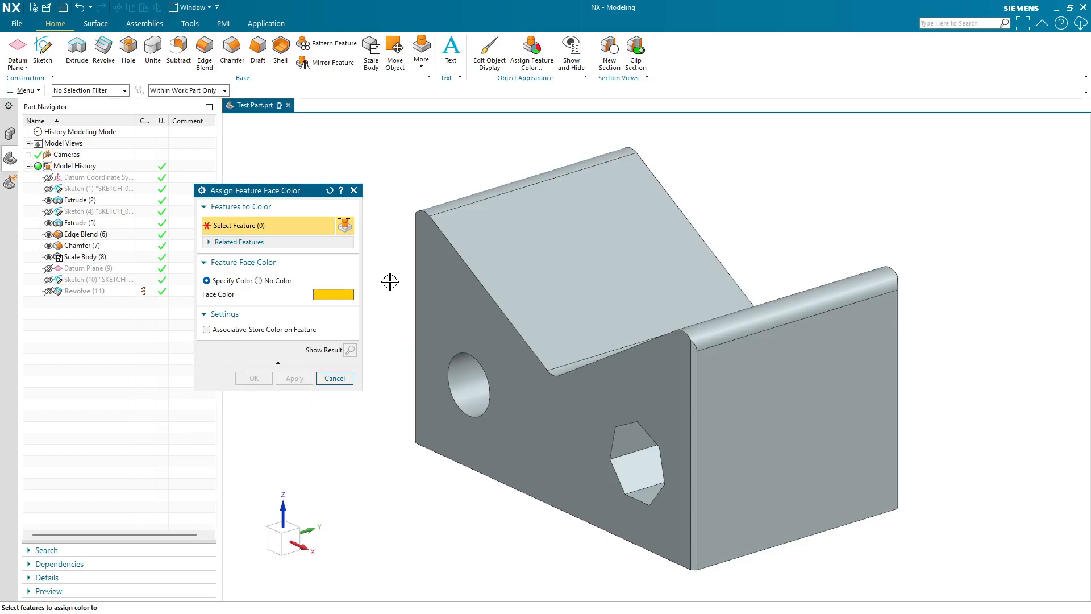
{"action": "left_click", "coordinate": [86, 223]}
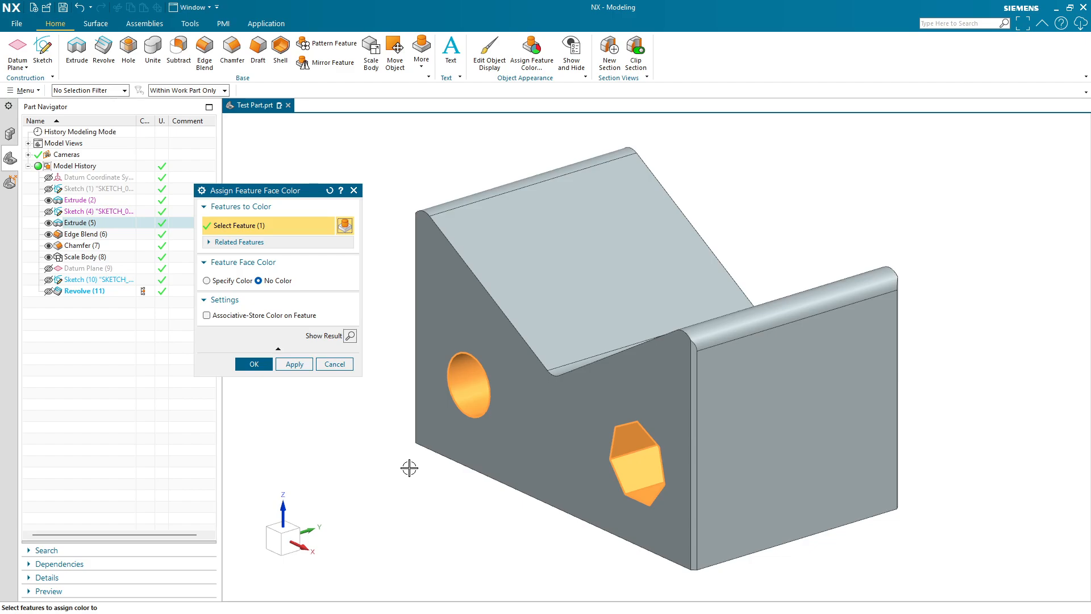
{"action": "left_click", "coordinate": [221, 280]}
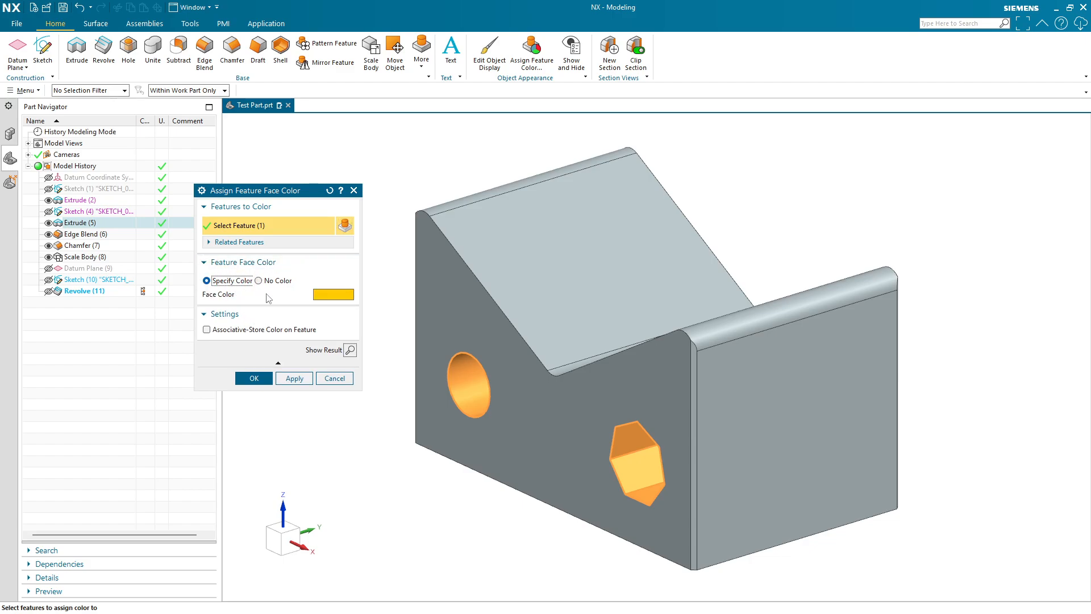
{"action": "left_click", "coordinate": [328, 294]}
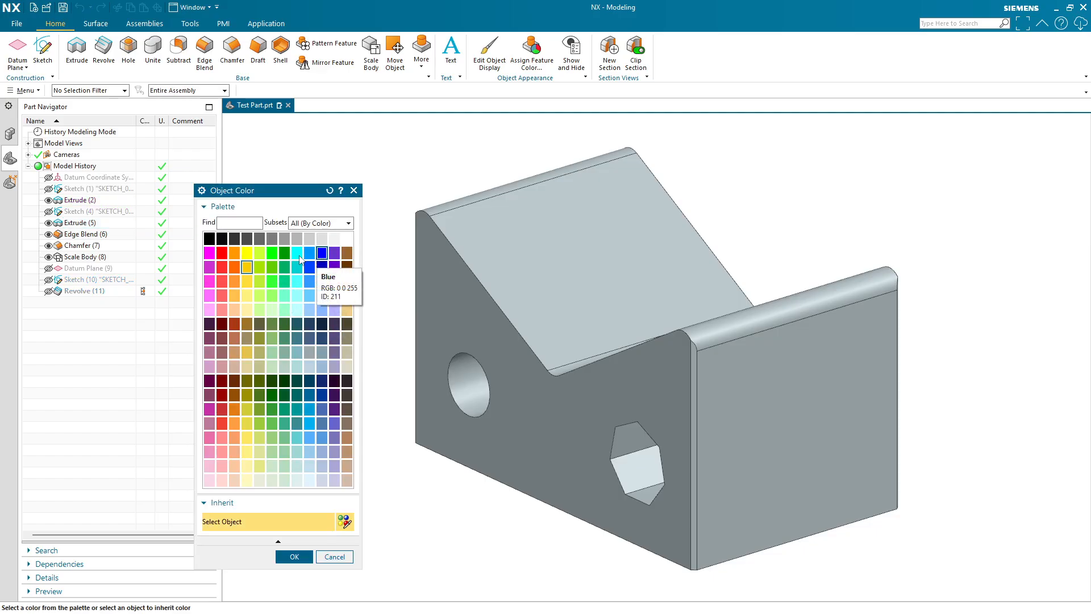
{"action": "left_click", "coordinate": [222, 252]}
{"action": "left_click", "coordinate": [295, 556]}
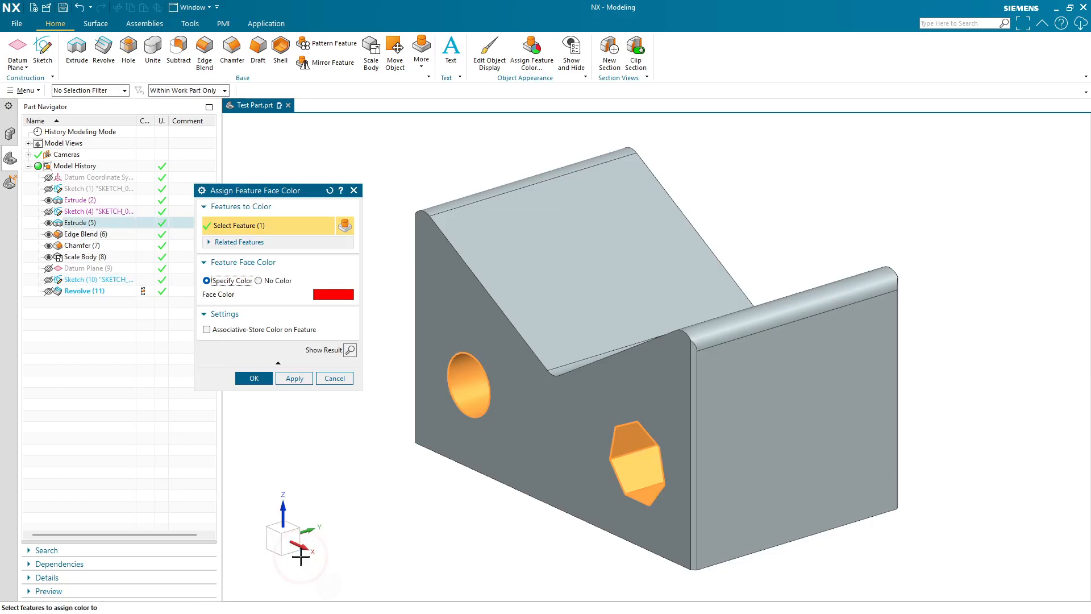
{"action": "left_click", "coordinate": [298, 379]}
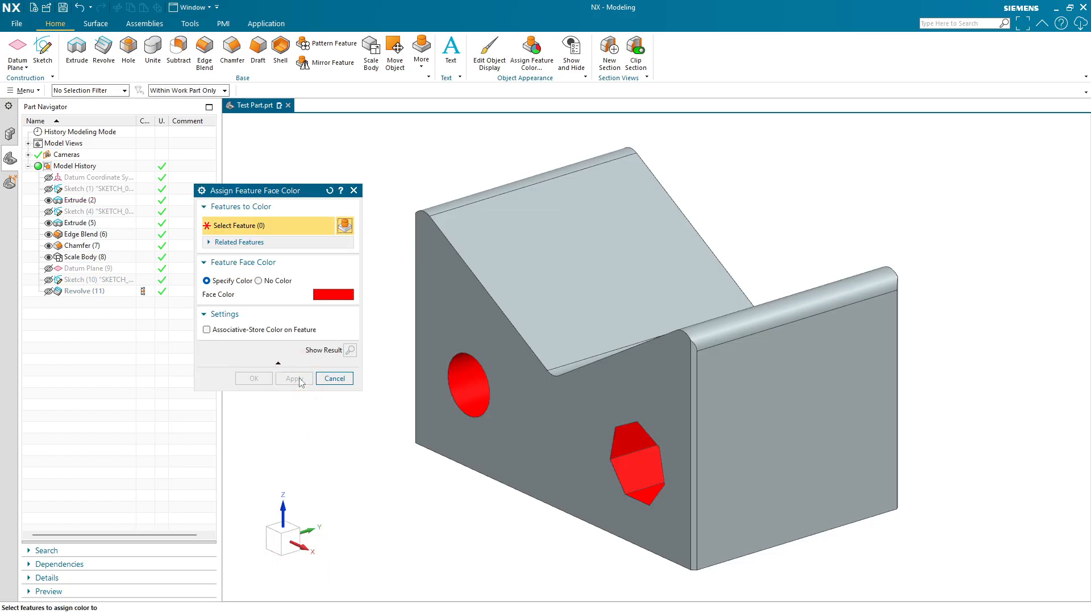
- Assign a blue face color to the Extrude (2) body feature and apply it
{"action": "middle_click_drag", "start_coordinate": [396, 475], "coordinate": [419, 455]}
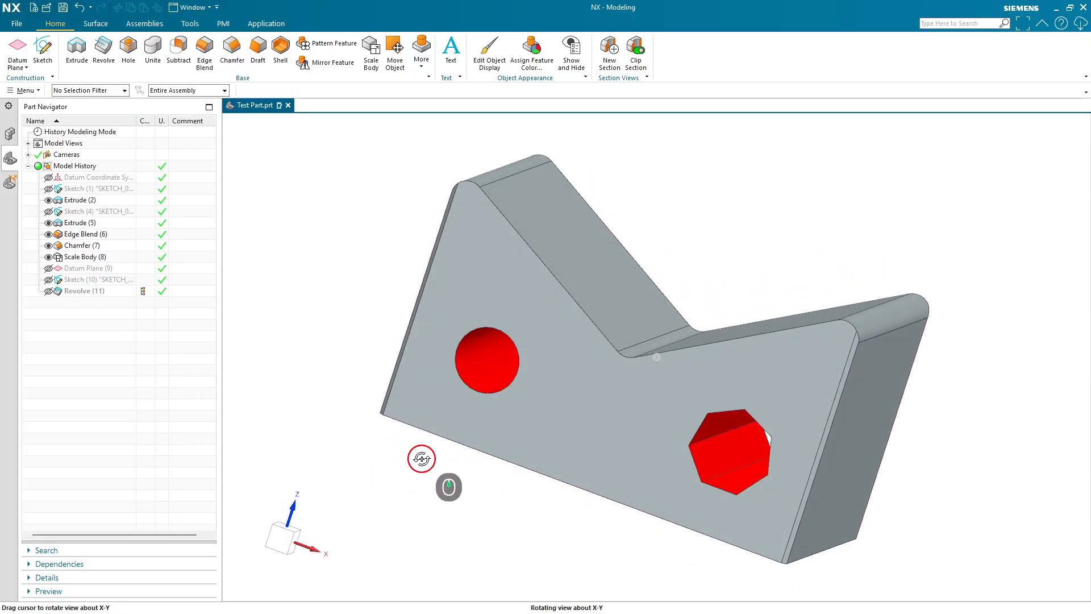
{"action": "left_click", "coordinate": [520, 54]}
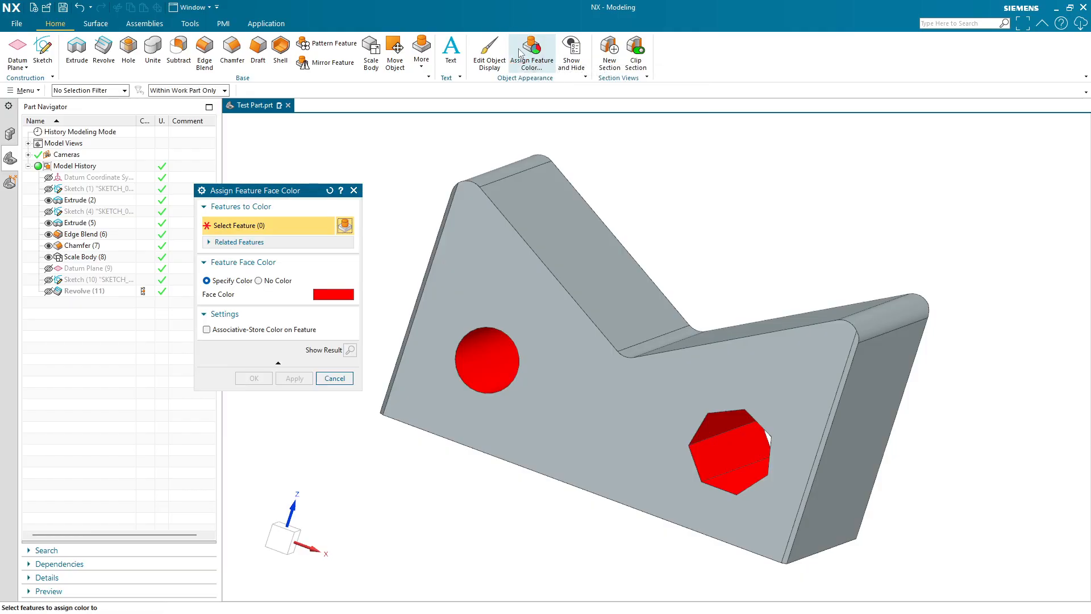
{"action": "left_click", "coordinate": [109, 200]}
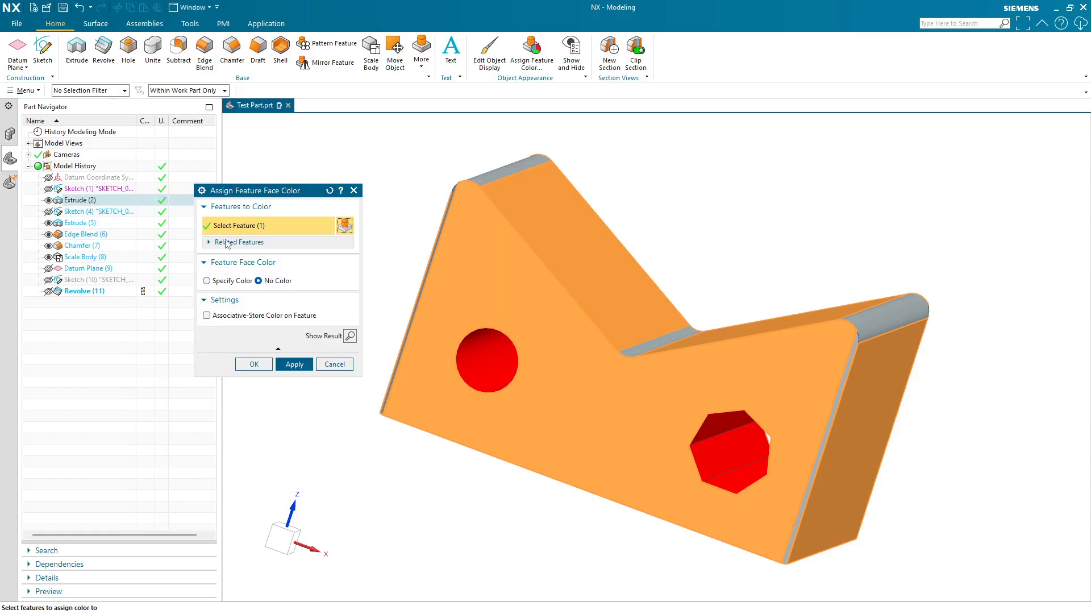
{"action": "left_click", "coordinate": [225, 281]}
{"action": "left_click", "coordinate": [331, 294]}
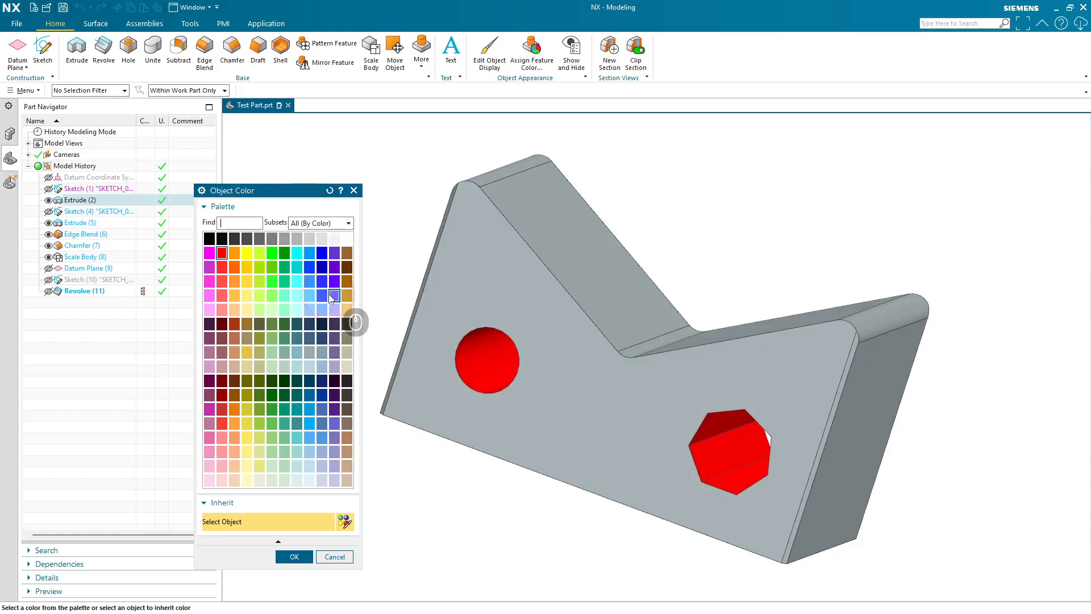
{"action": "left_click", "coordinate": [321, 252]}
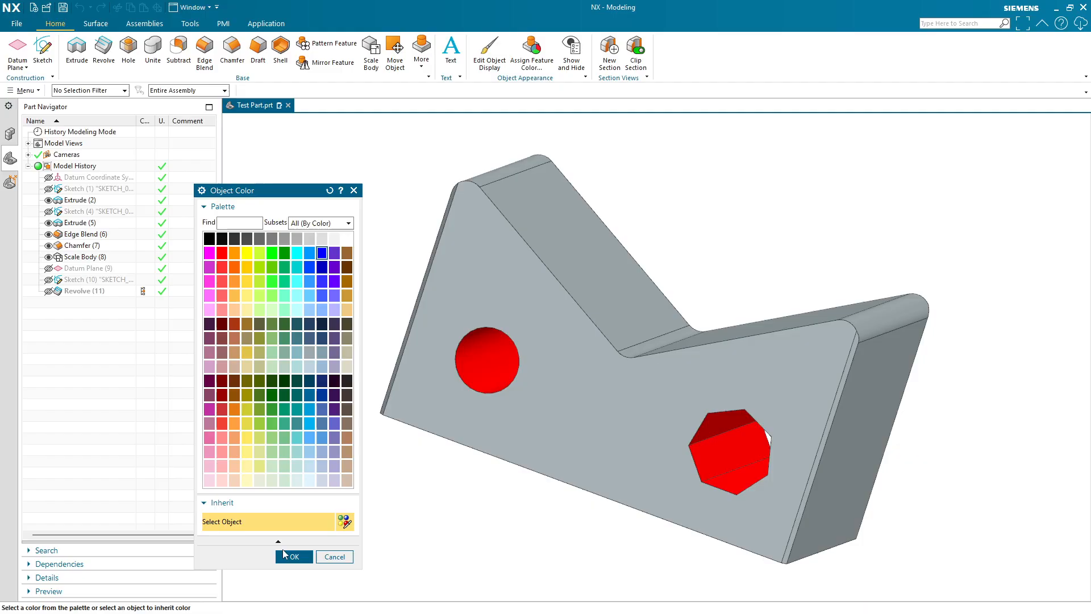
{"action": "left_click", "coordinate": [295, 556]}
{"action": "left_click", "coordinate": [302, 384]}
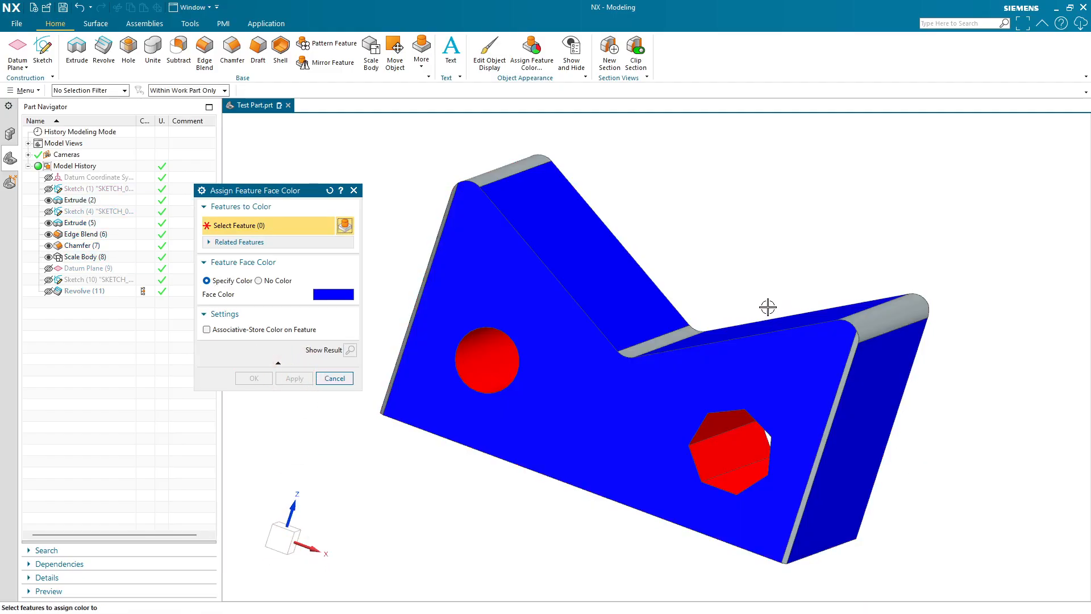
{"action": "middle_click_drag", "start_coordinate": [850, 300], "coordinate": [835, 310]}
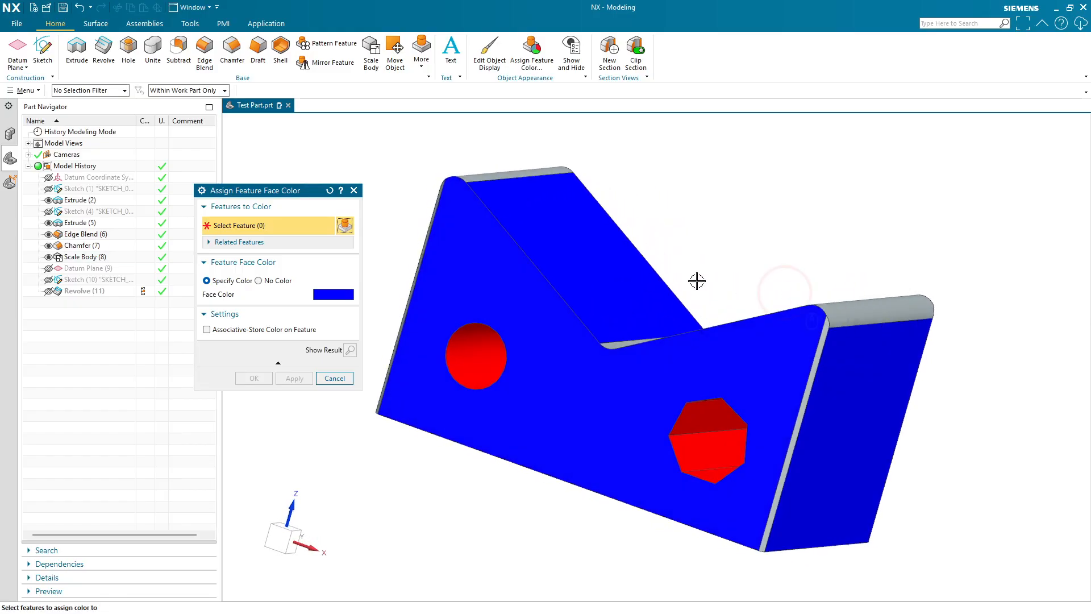
{"action": "left_click", "coordinate": [143, 225]}
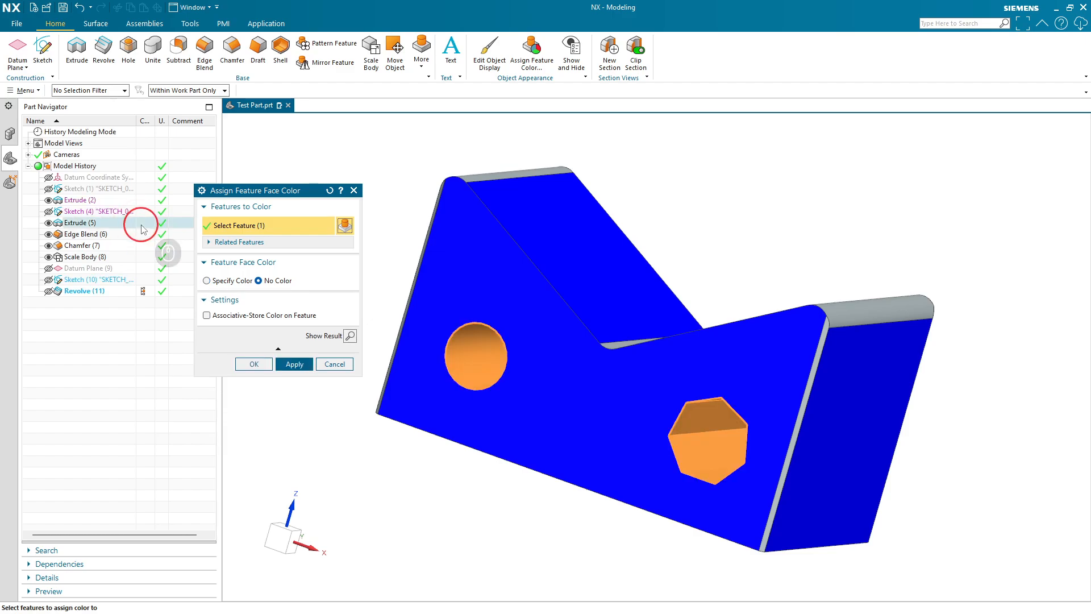
{"action": "left_click", "coordinate": [271, 367]}
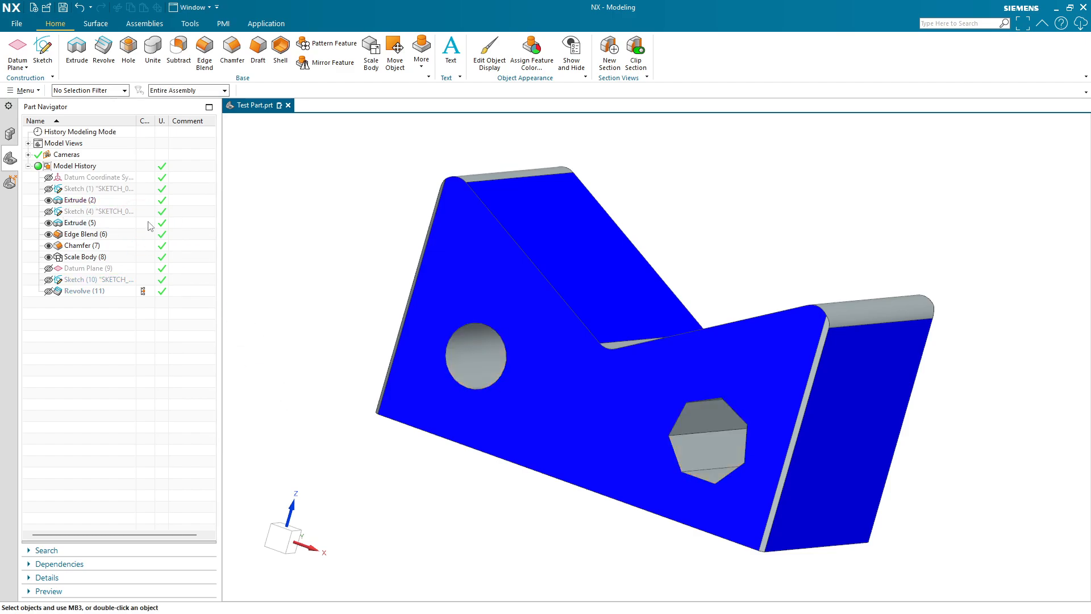
{"action": "key", "text": "ctrl+z"}
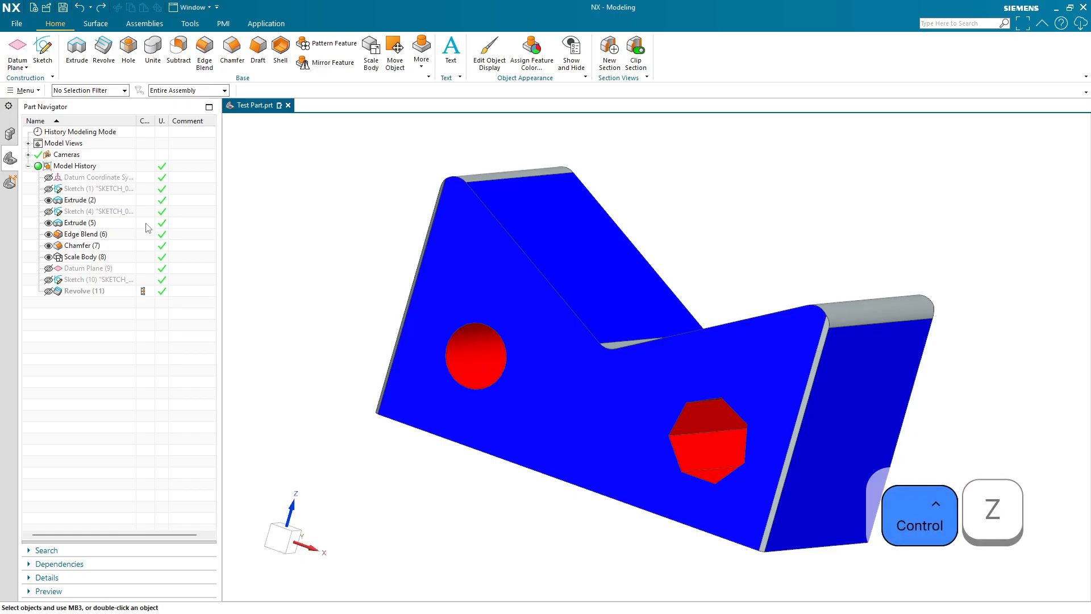
- Undo once more and make Chamfer (7) the current feature in the model history
{"action": "key", "text": "ctrl+z"}
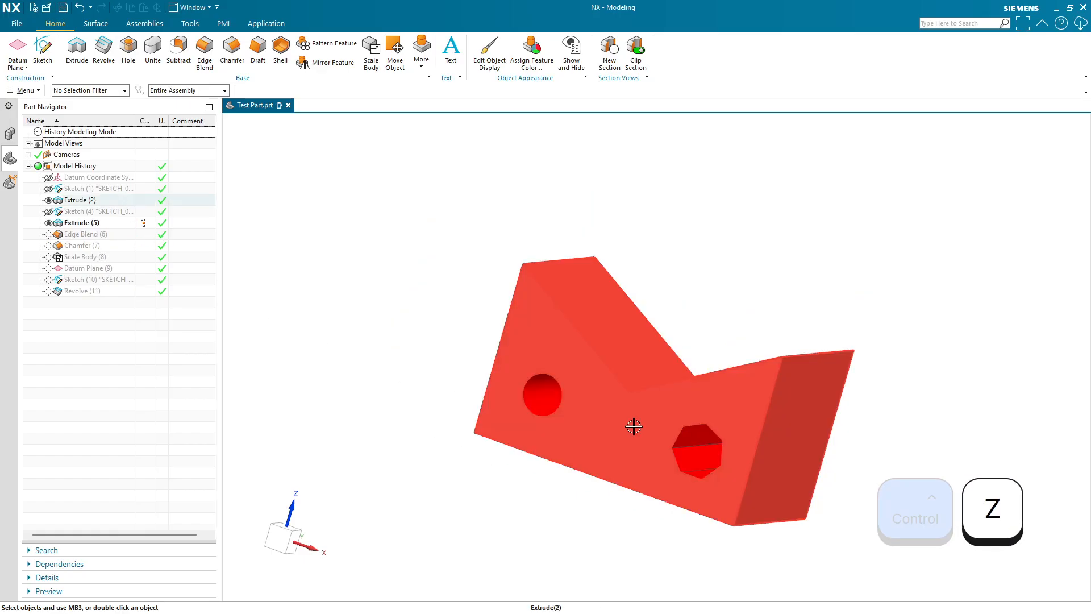
{"action": "mouse_move", "coordinate": [634, 426]}
{"action": "middle_mouse_down"}
{"action": "mouse_move", "coordinate": [626, 461]}
{"action": "mouse_move", "coordinate": [639, 428]}
{"action": "middle_mouse_up"}
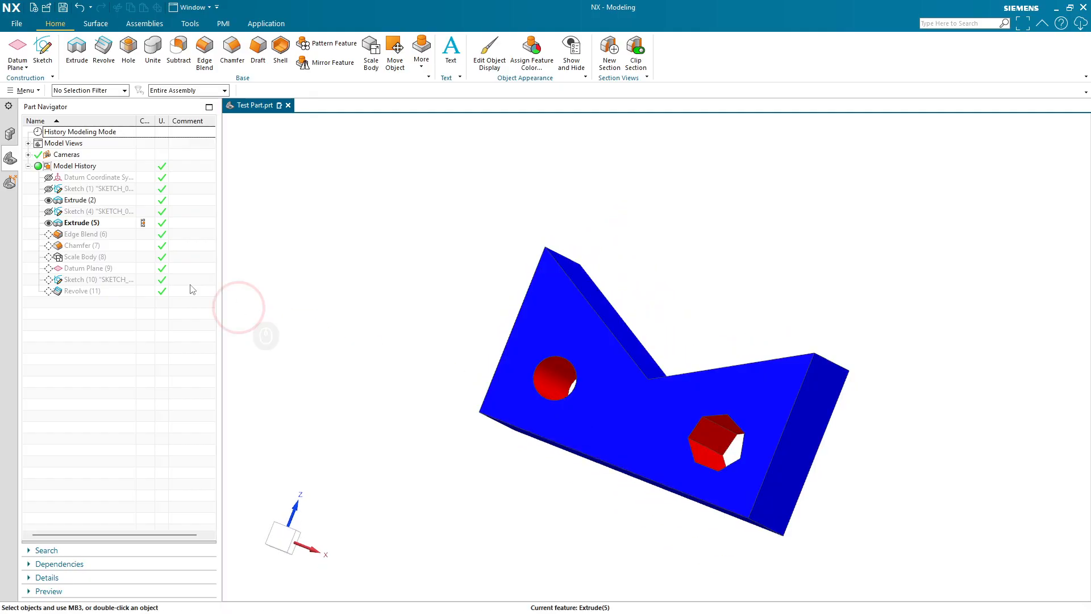
{"action": "left_click", "coordinate": [143, 234]}
{"action": "left_click", "coordinate": [143, 246]}
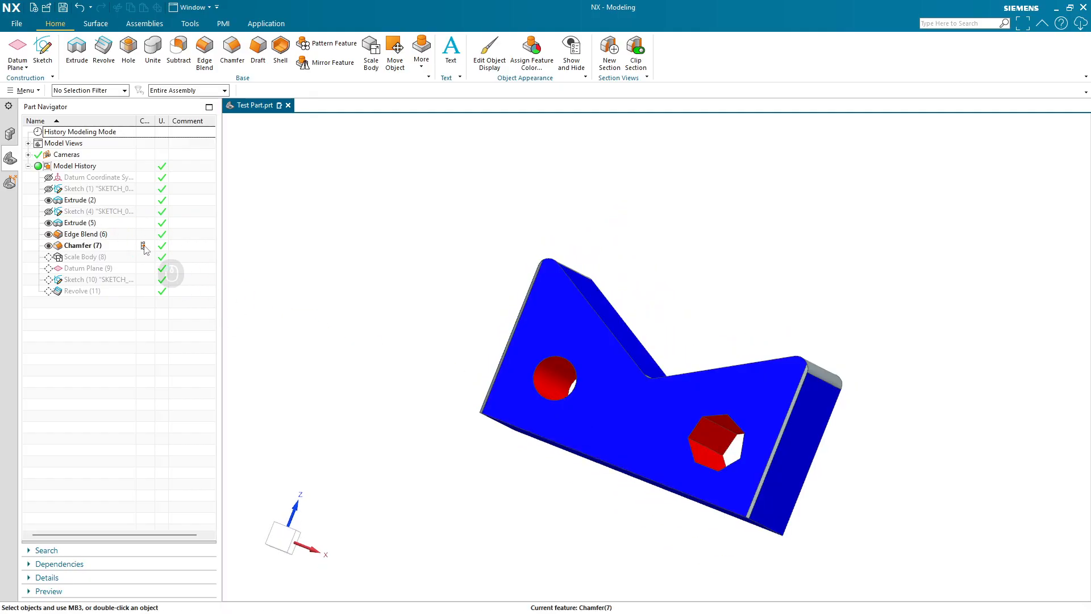
{"action": "middle_click_drag", "start_coordinate": [882, 422], "coordinate": [848, 387]}
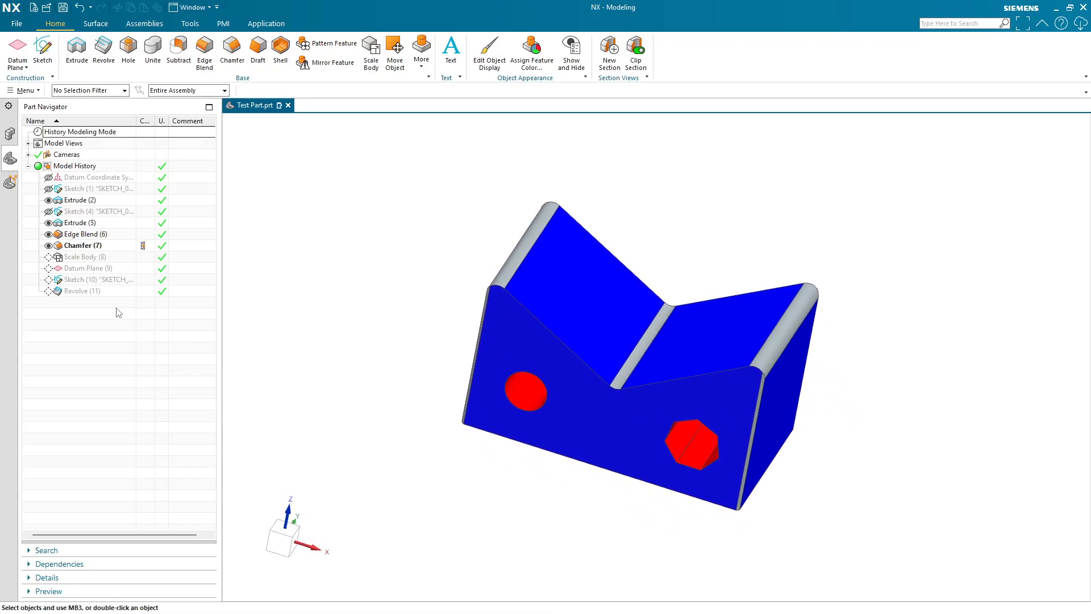
- Select different features in the model history one by one to examine which faces each one owns
{"action": "left_click", "coordinate": [87, 234]}
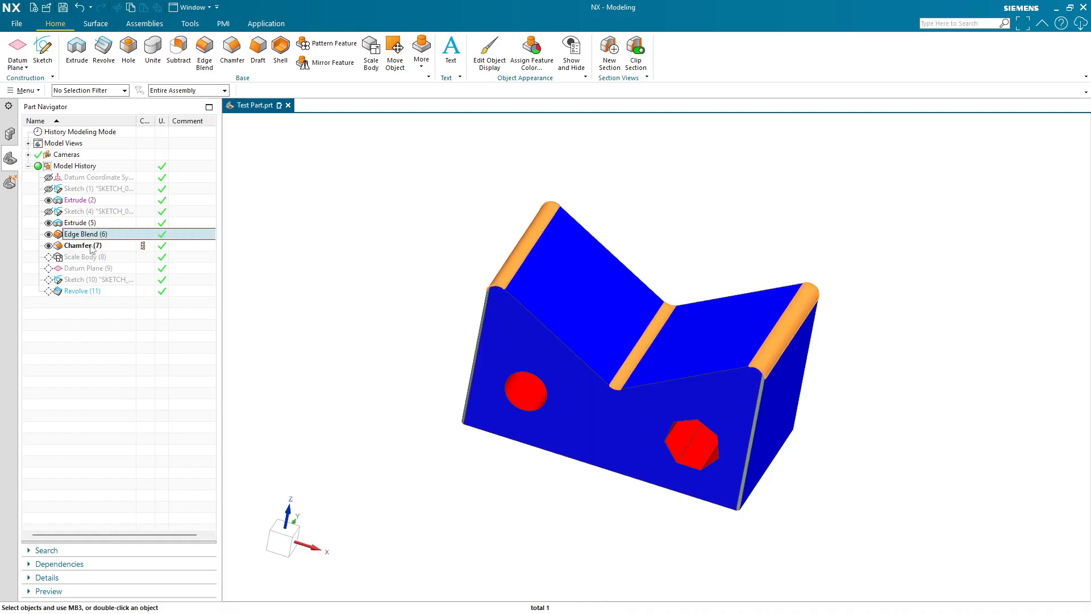
{"action": "left_click", "coordinate": [85, 246], "text": "ctrl"}
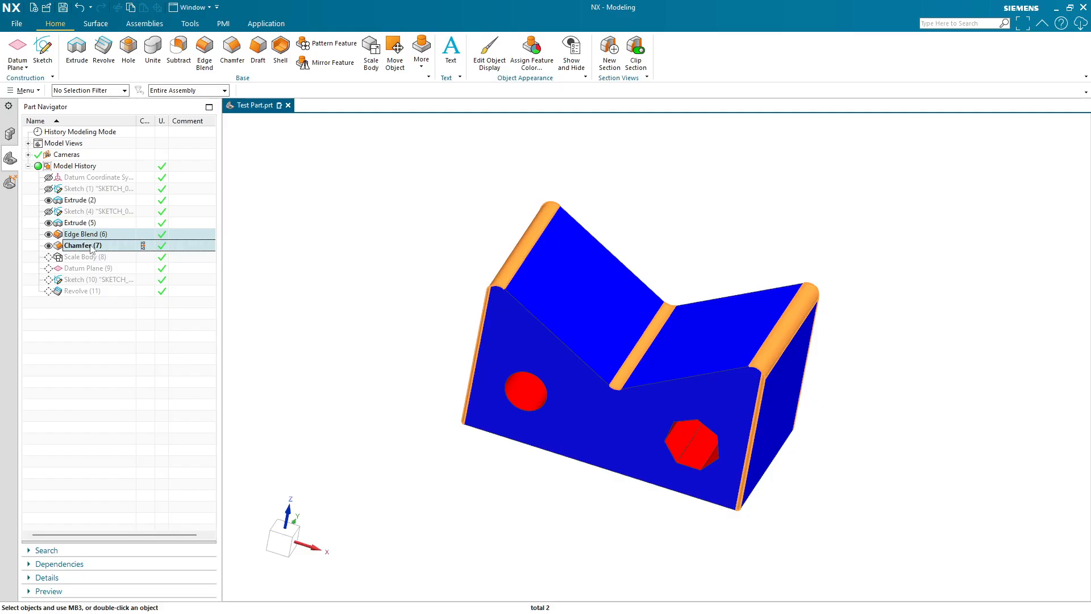
{"action": "left_click", "coordinate": [78, 224]}
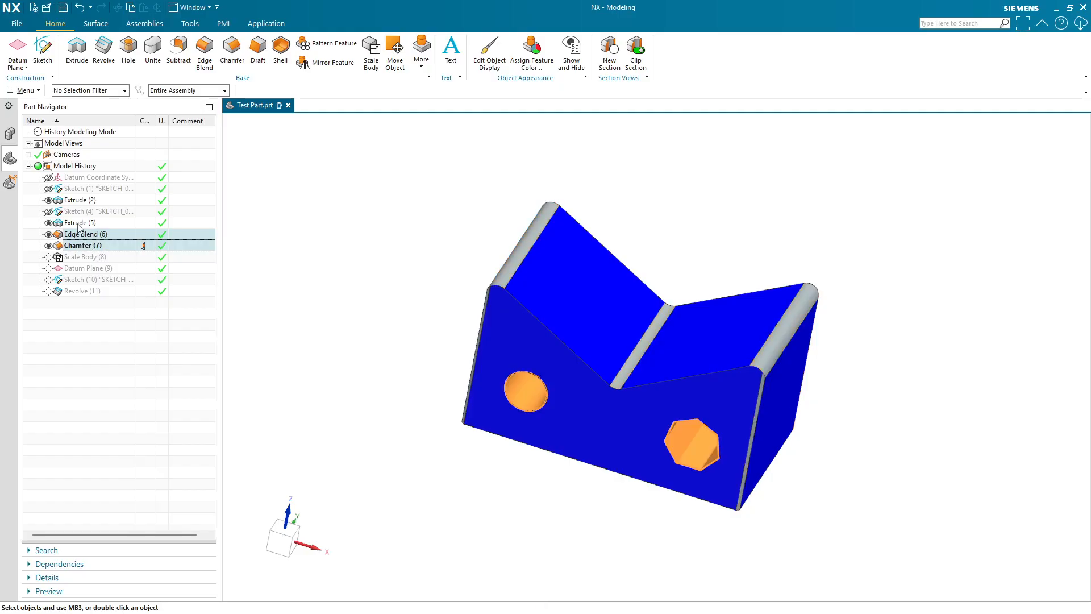
{"action": "left_click", "coordinate": [82, 235]}
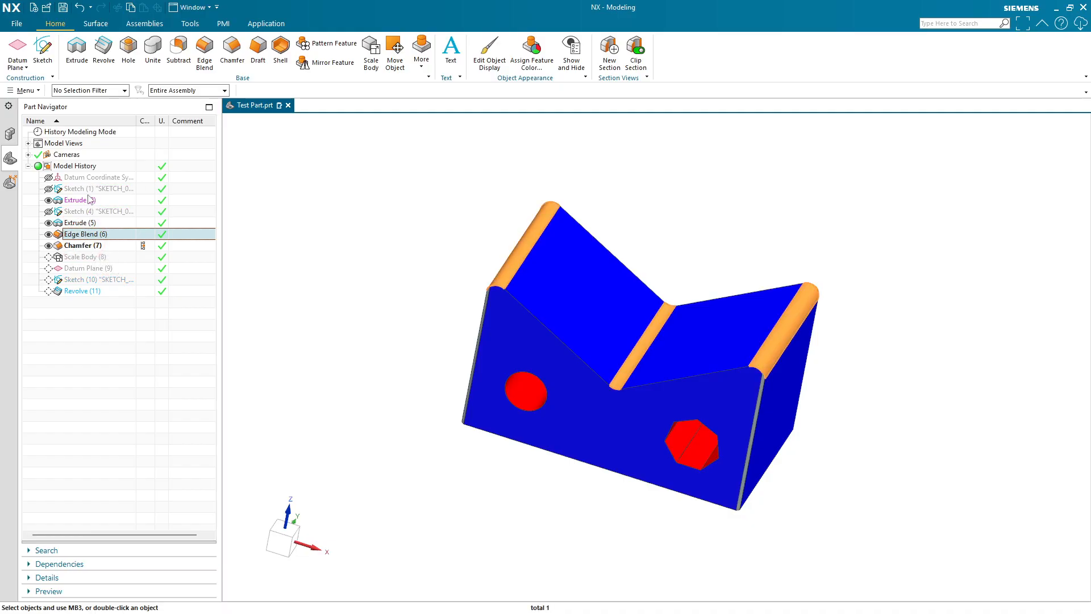
{"action": "left_click", "coordinate": [88, 200], "text": "ctrl"}
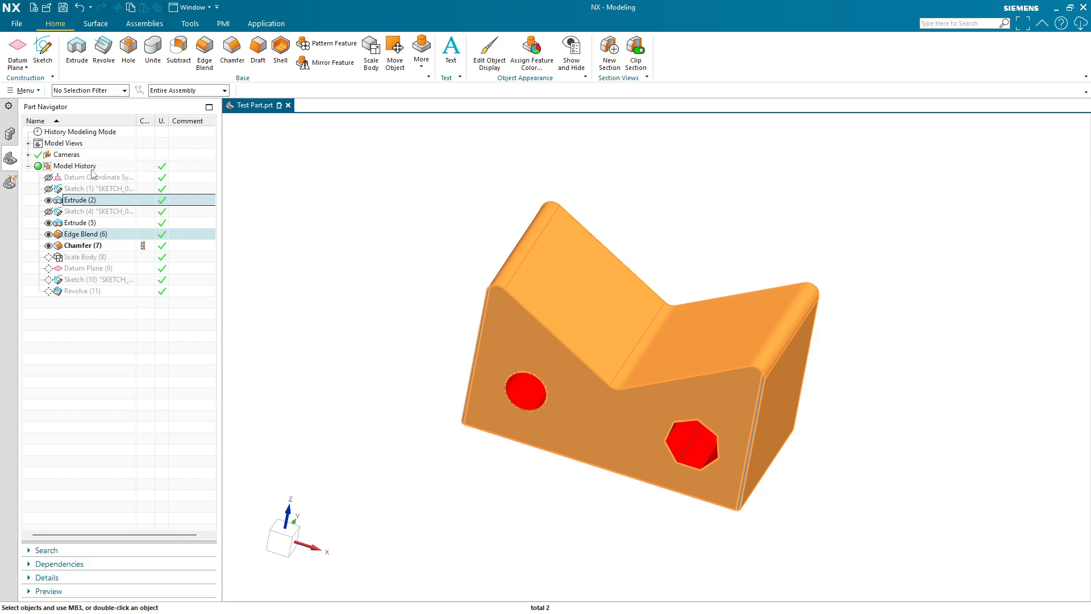
{"action": "left_click", "coordinate": [79, 200]}
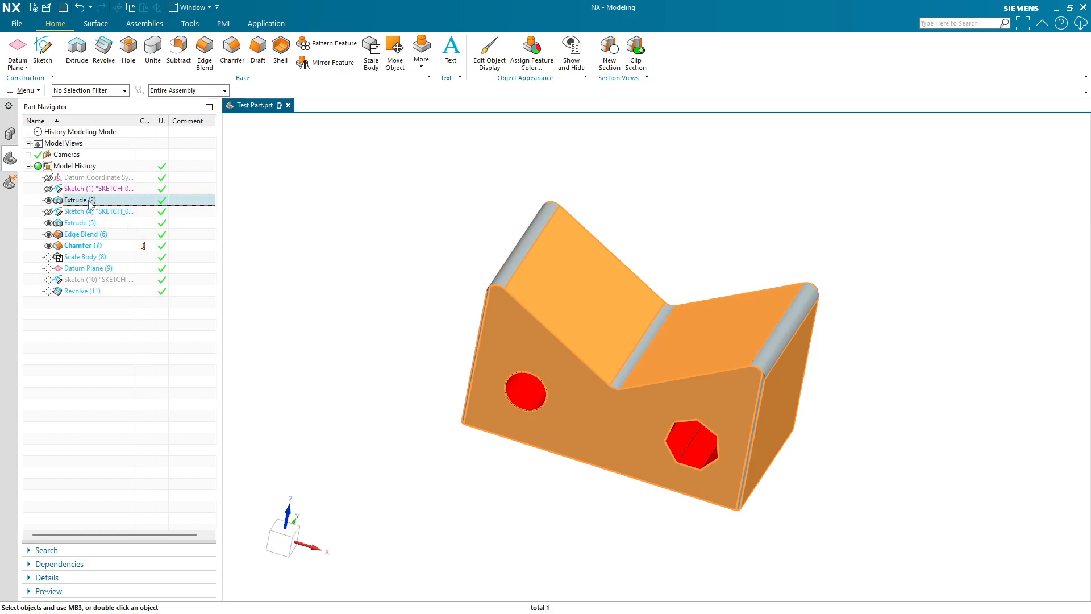
{"action": "left_click", "coordinate": [91, 234], "text": "shift"}
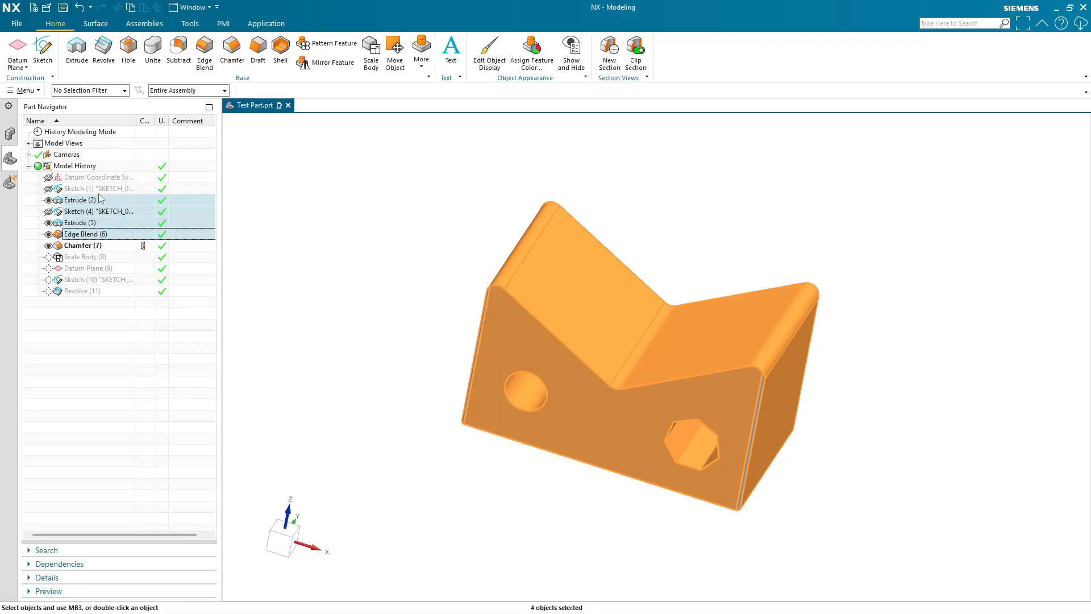
{"action": "left_click", "coordinate": [95, 316]}
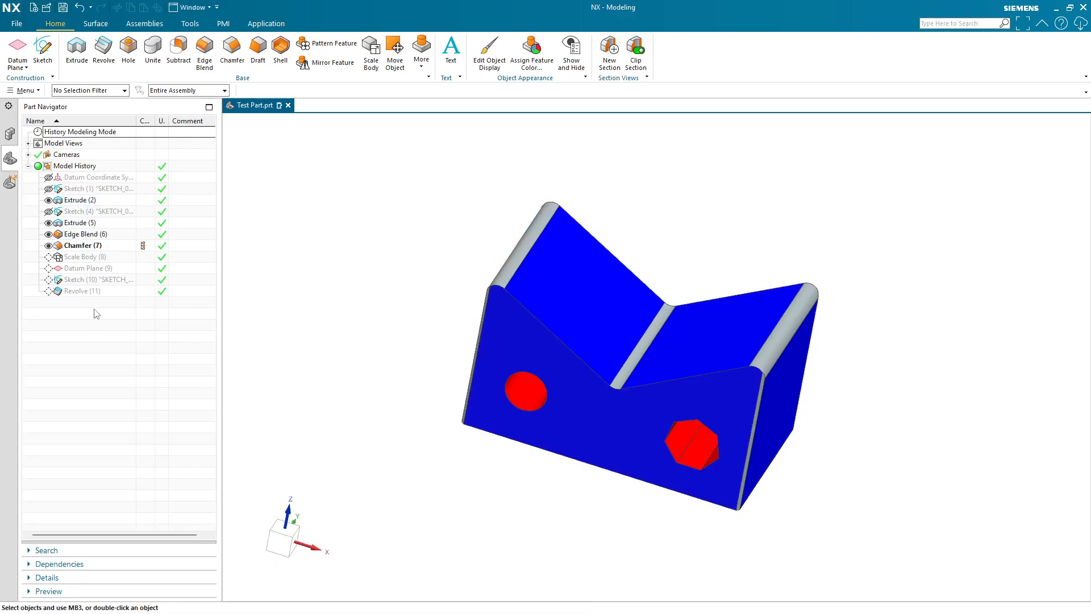
- Assign a green face color to the Edge Blend (6) and Chamfer (7) features and apply it
{"action": "left_click", "coordinate": [76, 237]}
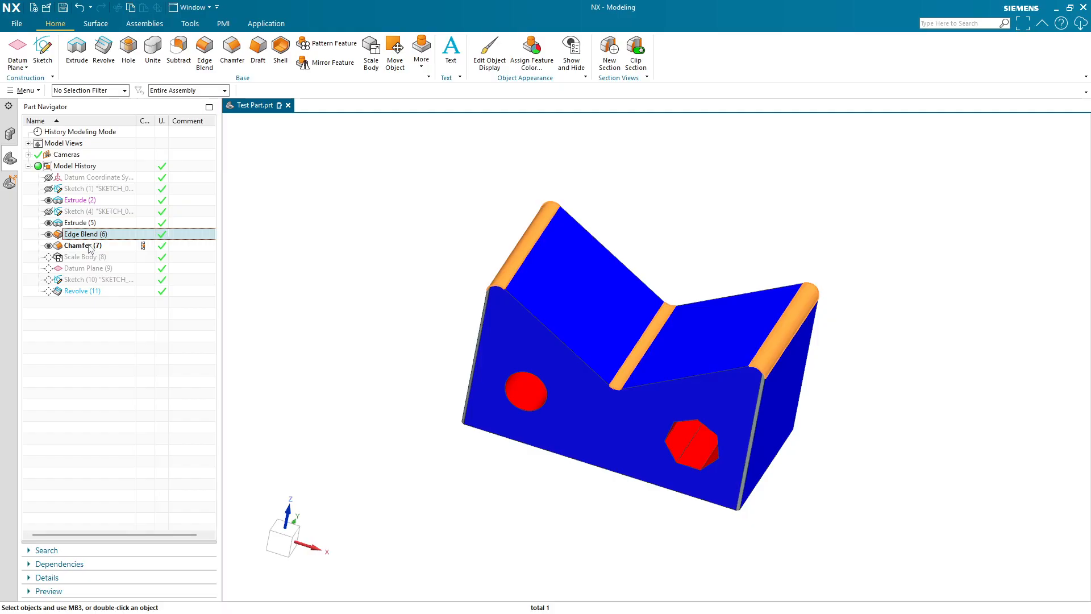
{"action": "left_click", "coordinate": [89, 245], "text": "ctrl"}
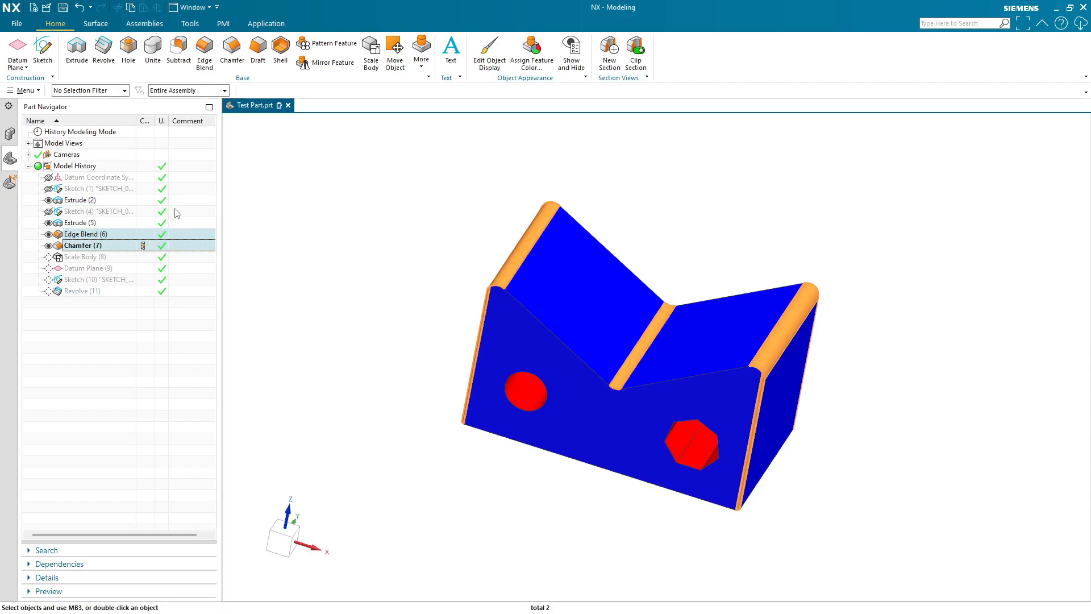
{"action": "left_click", "coordinate": [532, 50]}
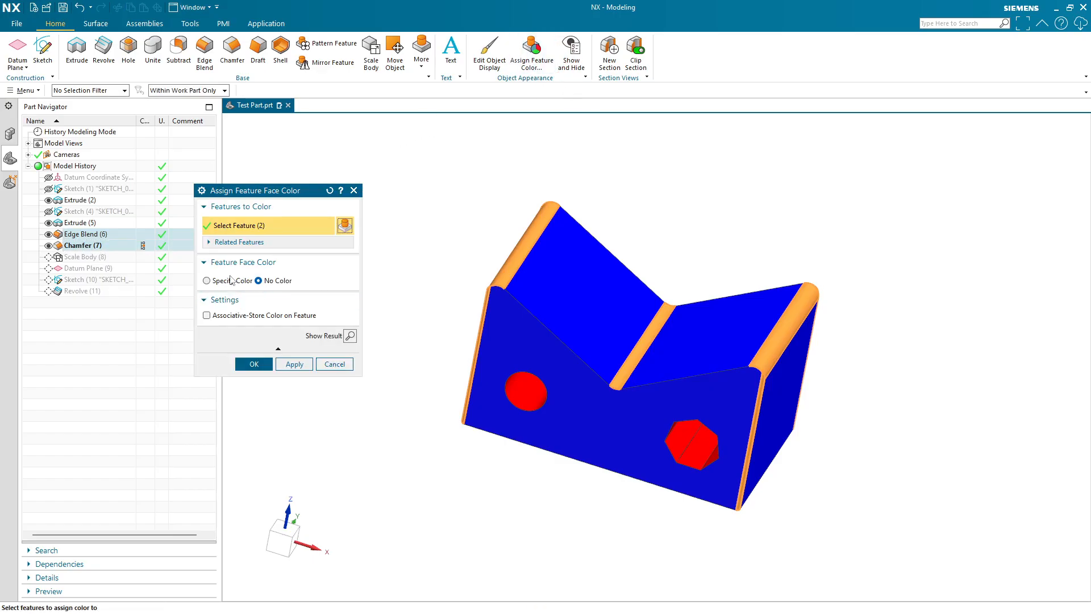
{"action": "left_click", "coordinate": [230, 280]}
{"action": "left_click", "coordinate": [321, 296]}
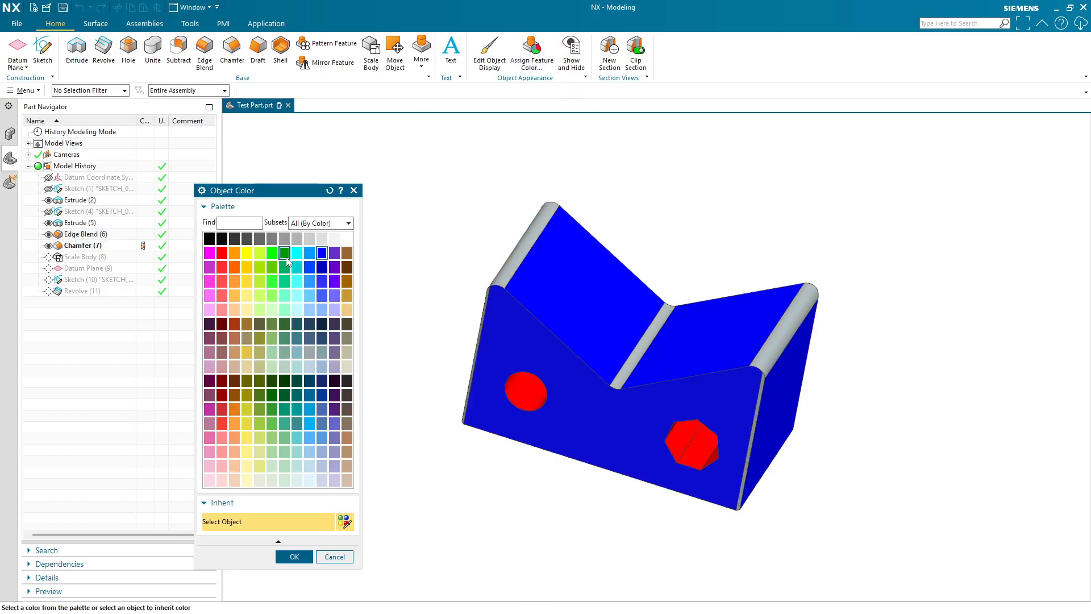
{"action": "left_click", "coordinate": [272, 252]}
{"action": "left_click", "coordinate": [286, 558]}
{"action": "left_click", "coordinate": [294, 378]}
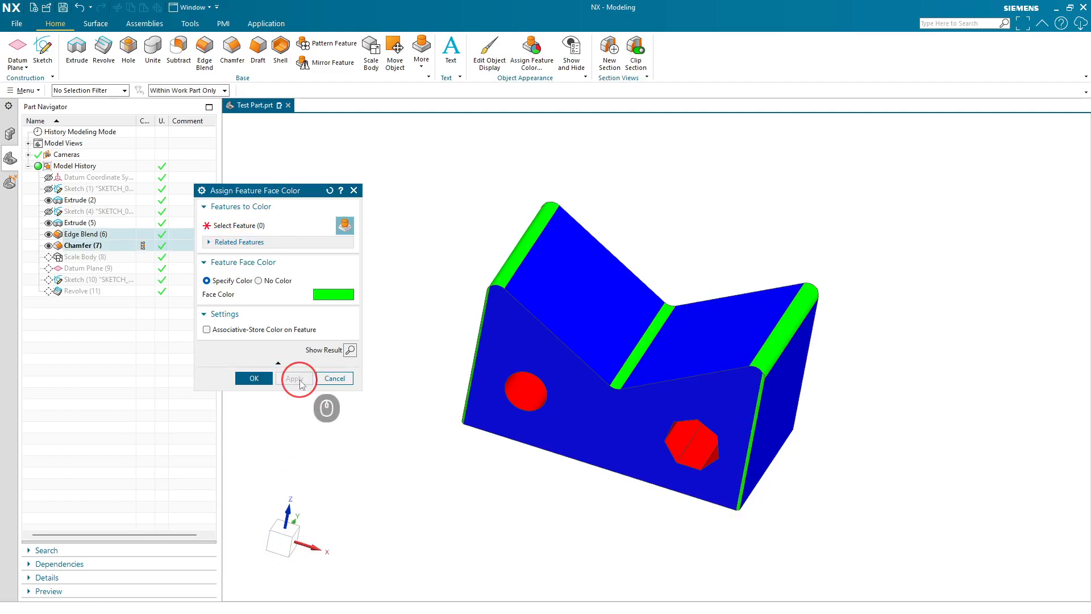
{"action": "left_click", "coordinate": [354, 190]}
- Select the bracket's solid body for Edit Object Display and set its translucency to 65
{"action": "middle_click_drag", "start_coordinate": [811, 546], "coordinate": [795, 512]}
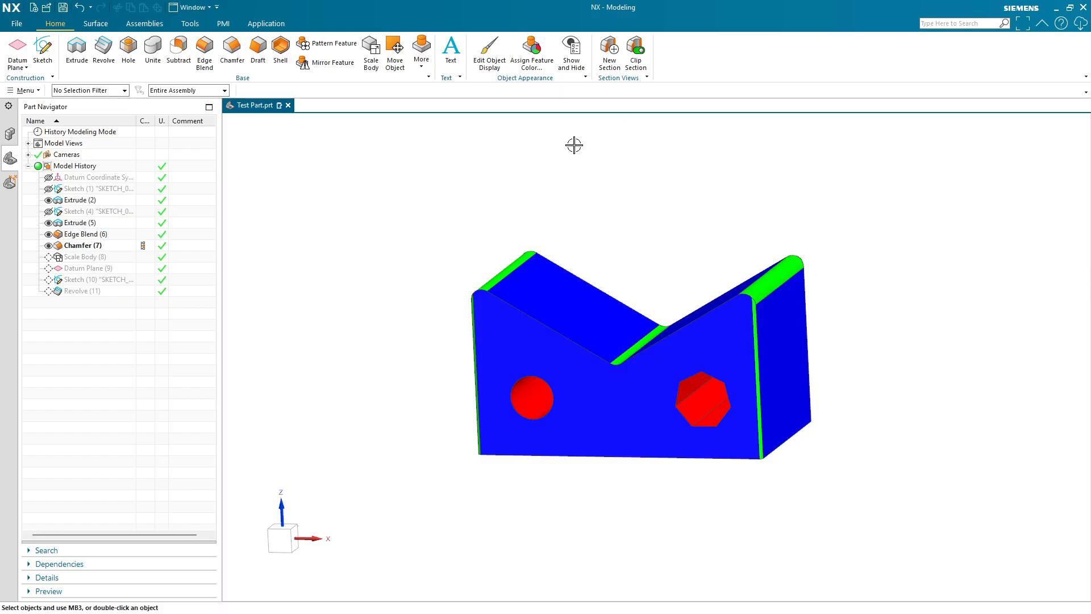
{"action": "left_click", "coordinate": [490, 57]}
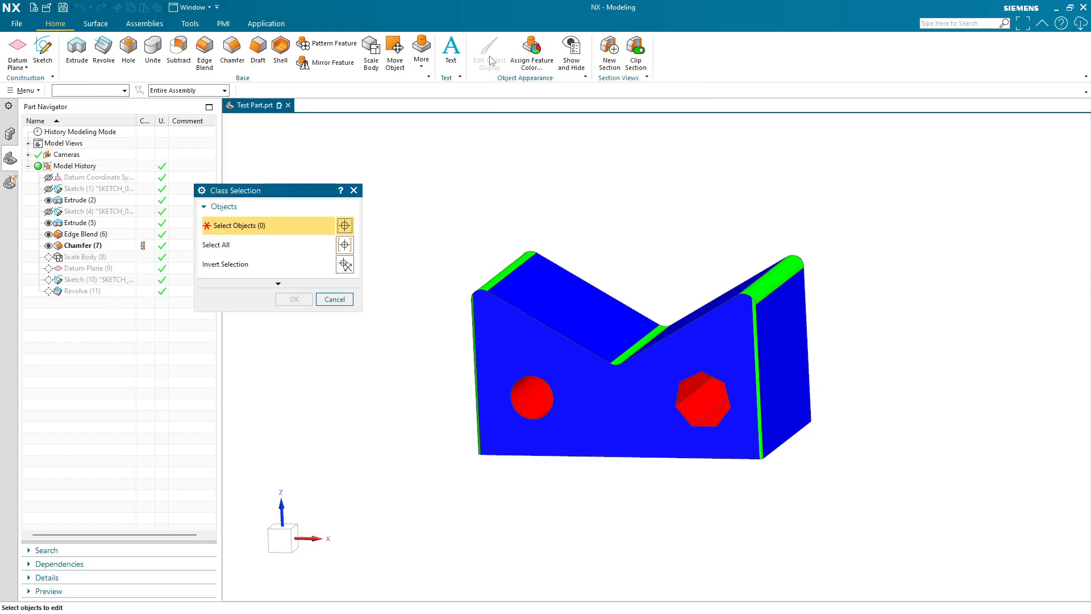
{"action": "left_click", "coordinate": [542, 373]}
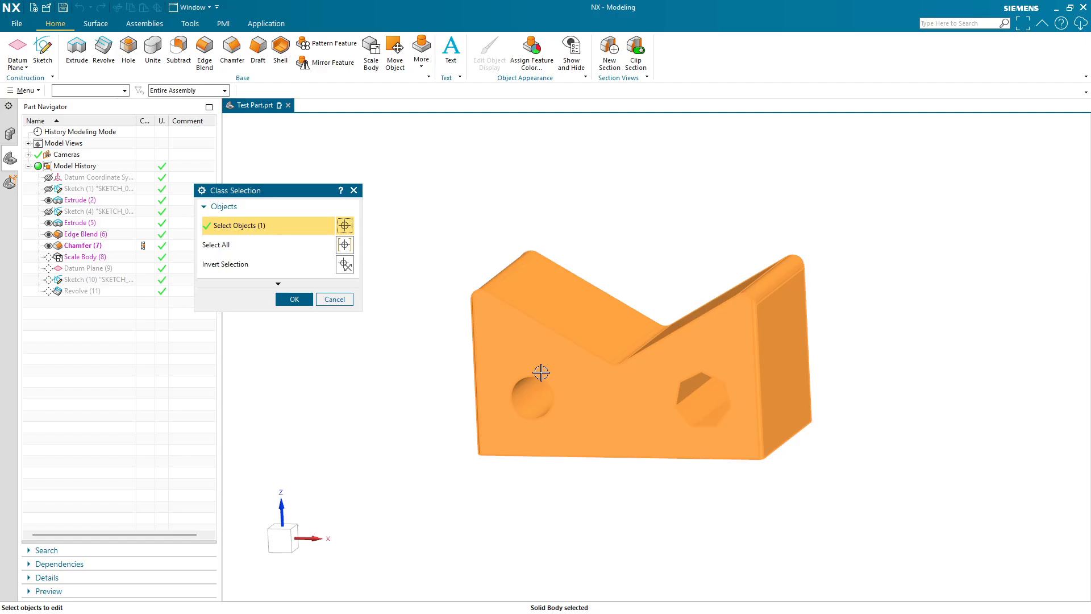
{"action": "left_click", "coordinate": [293, 299]}
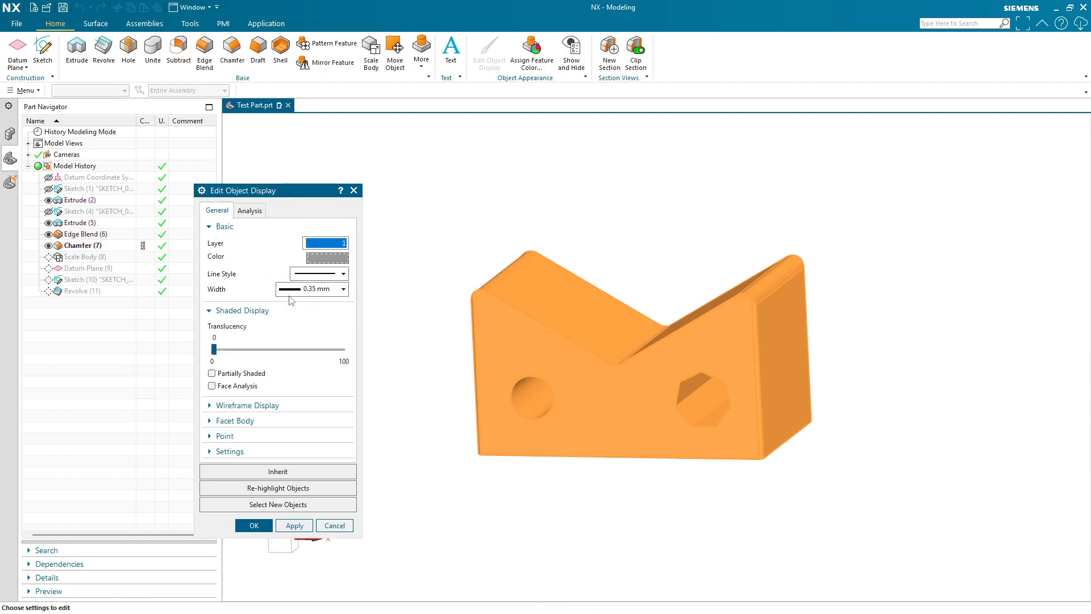
{"action": "left_click", "coordinate": [316, 276]}
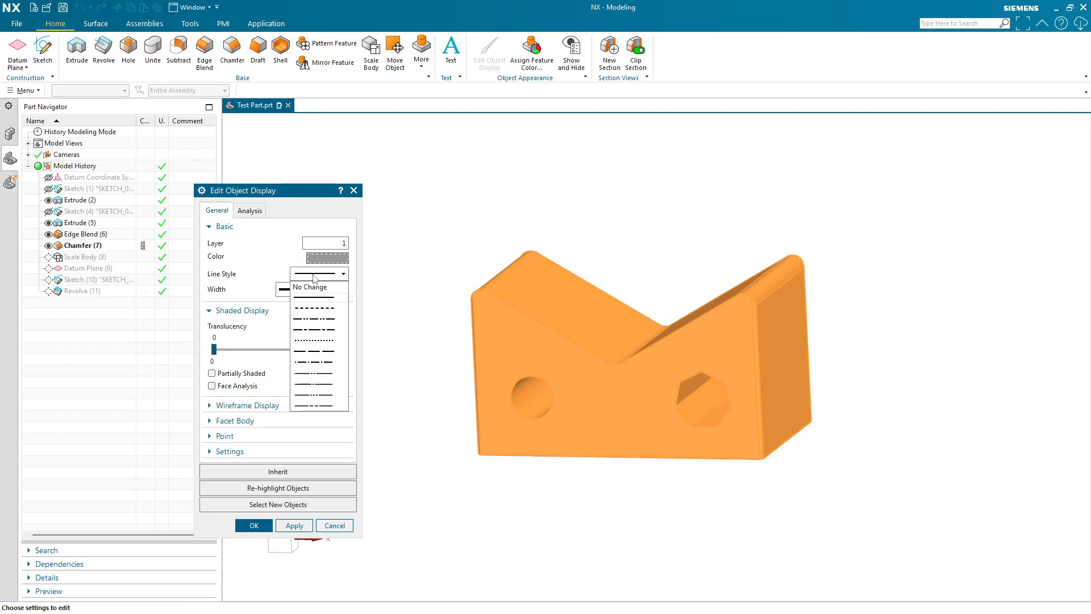
{"action": "left_click", "coordinate": [316, 275]}
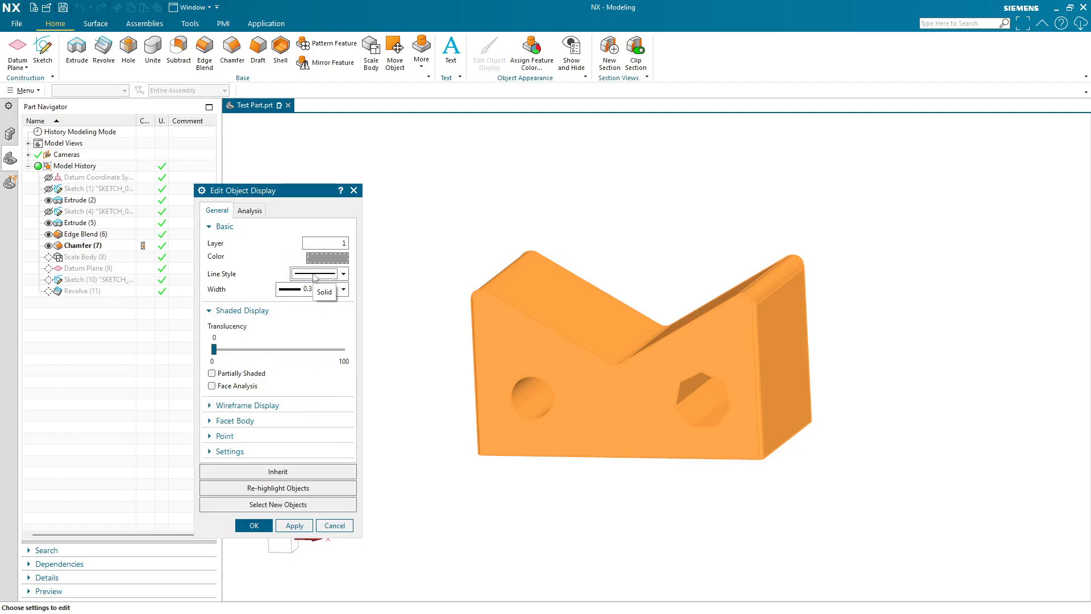
{"action": "left_click", "coordinate": [318, 291]}
{"action": "left_click", "coordinate": [333, 311]}
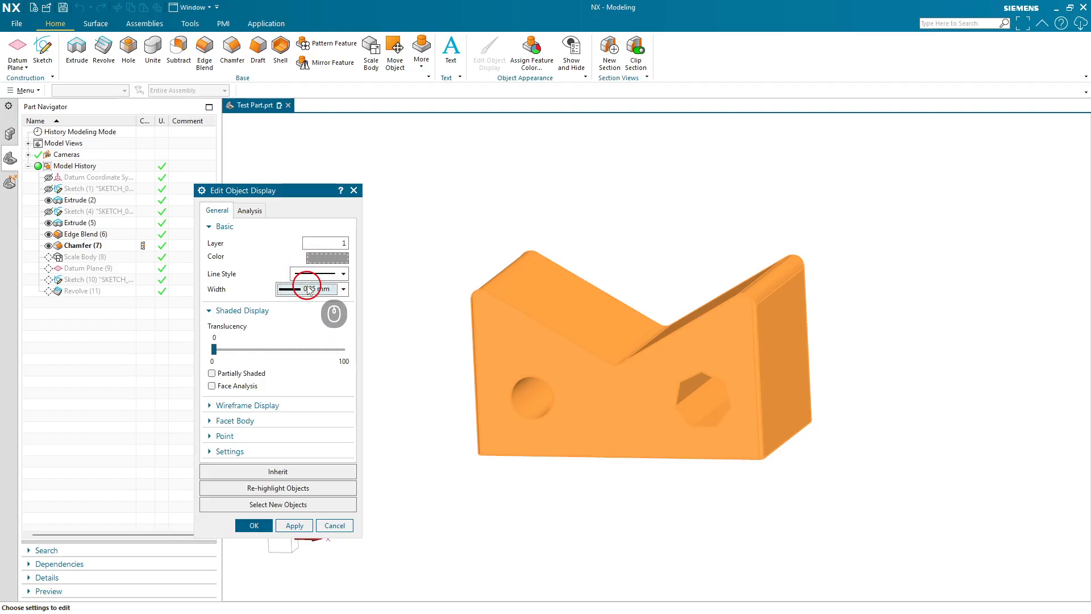
{"action": "left_click_drag", "start_coordinate": [215, 354], "coordinate": [298, 356]}
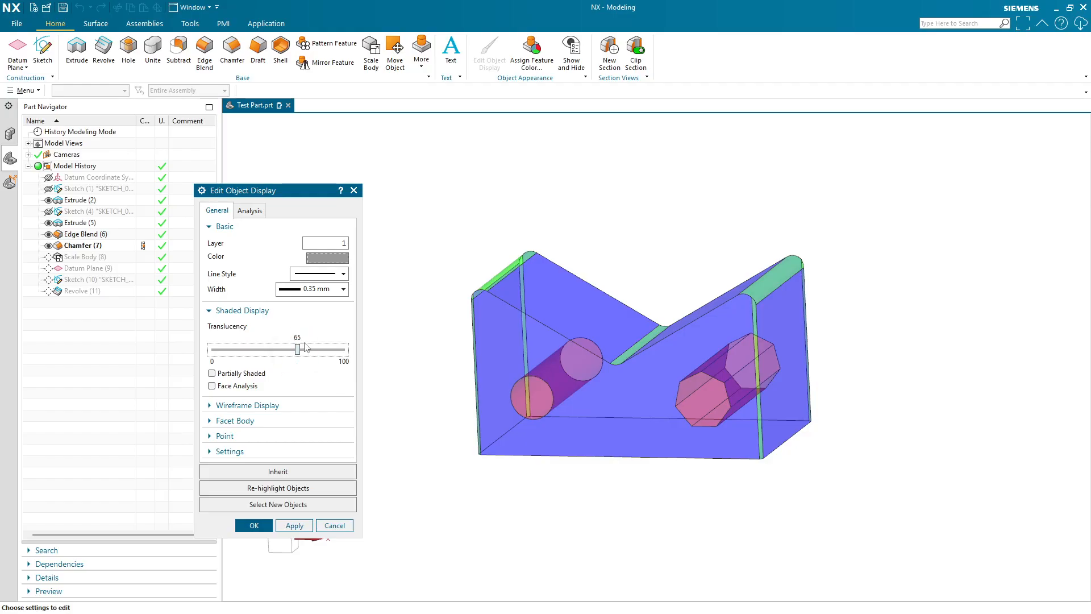
- Set the body's display color to purple and apply the display changes
{"action": "left_click", "coordinate": [334, 259]}
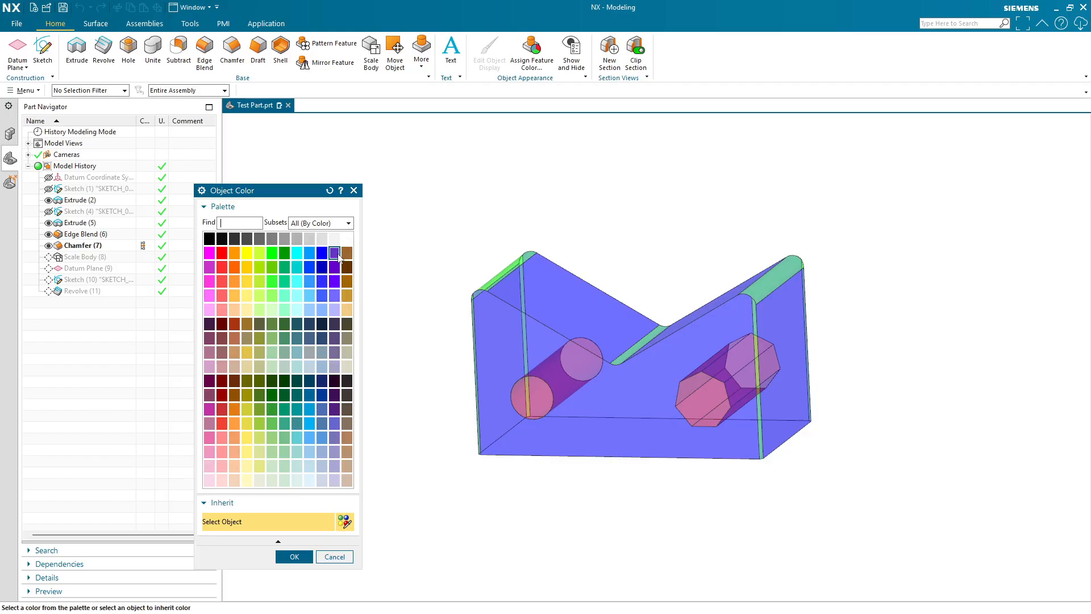
{"action": "left_click", "coordinate": [294, 557]}
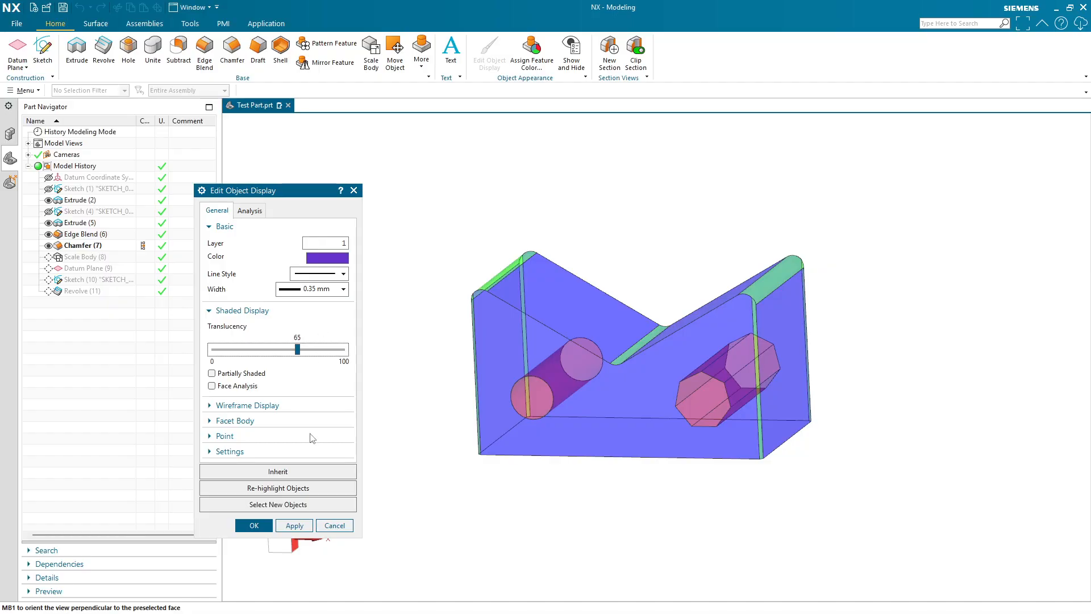
{"action": "left_click", "coordinate": [294, 525]}
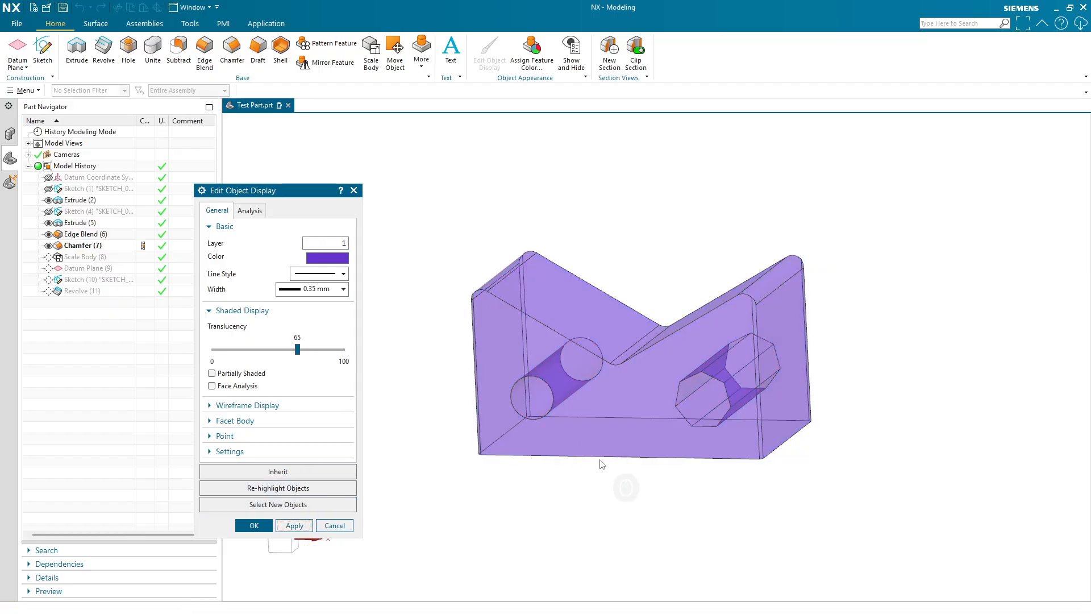
{"action": "middle_click_drag", "start_coordinate": [601, 463], "coordinate": [625, 460]}
{"action": "middle_click_drag", "start_coordinate": [685, 423], "coordinate": [639, 410]}
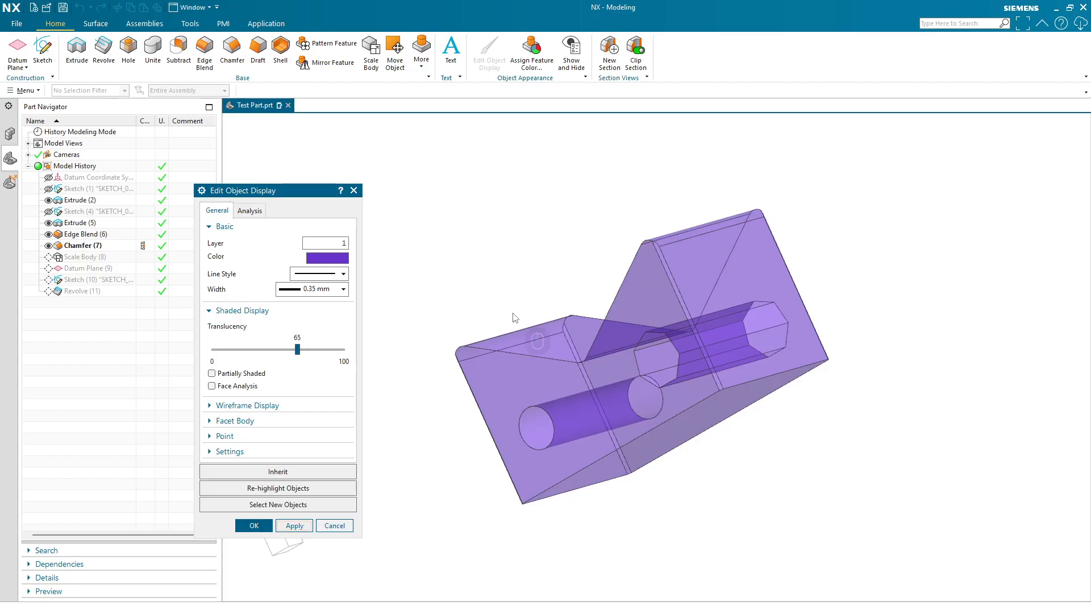
{"action": "middle_click_drag", "start_coordinate": [515, 317], "coordinate": [756, 237]}
{"action": "left_click", "coordinate": [255, 524]}
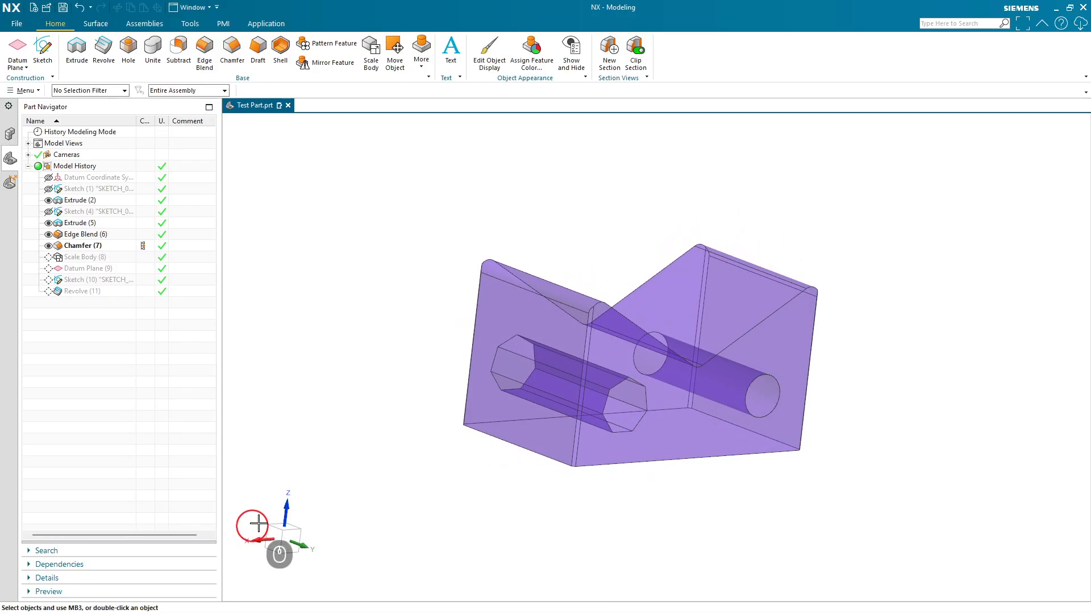
- Start a new sketch on the bracket's flat back face
{"action": "middle_click_drag", "start_coordinate": [258, 523], "coordinate": [733, 390]}
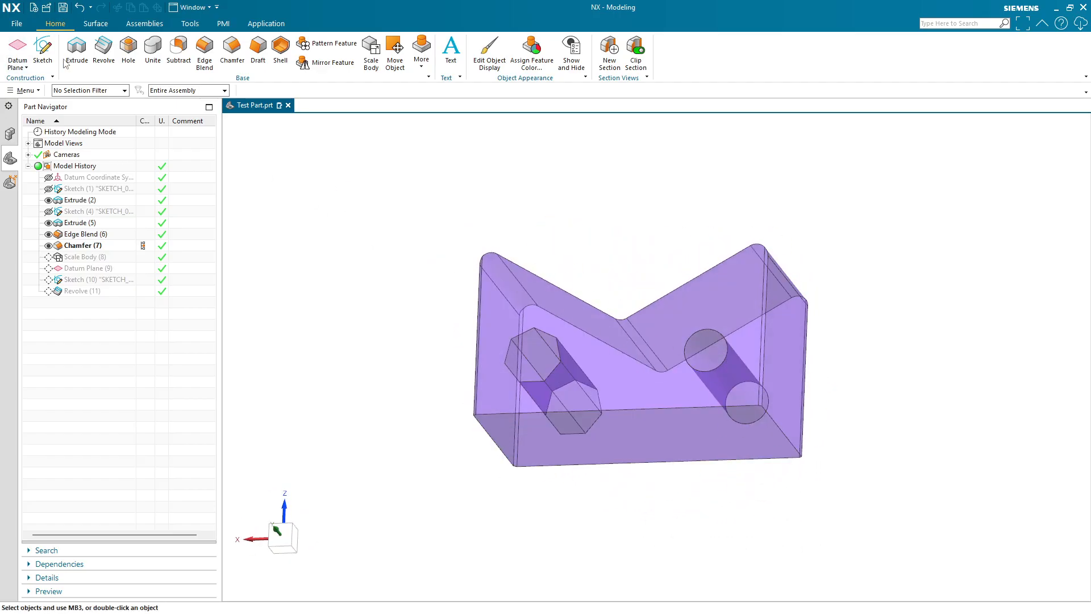
{"action": "left_click", "coordinate": [42, 48]}
{"action": "middle_click_drag", "start_coordinate": [685, 517], "coordinate": [682, 463]}
{"action": "left_click", "coordinate": [517, 405]}
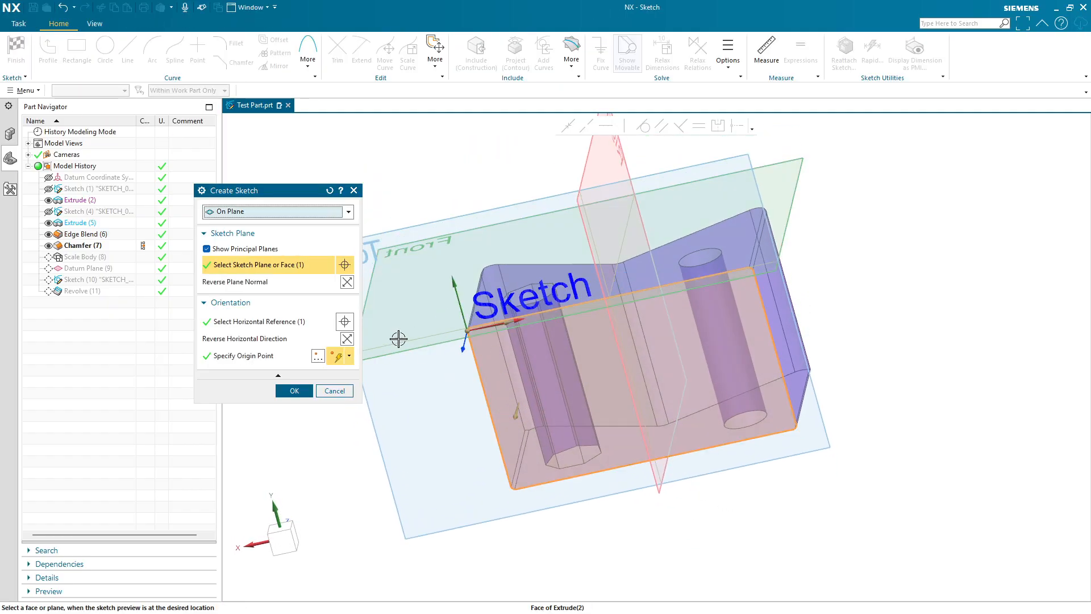
{"action": "left_click", "coordinate": [293, 391]}
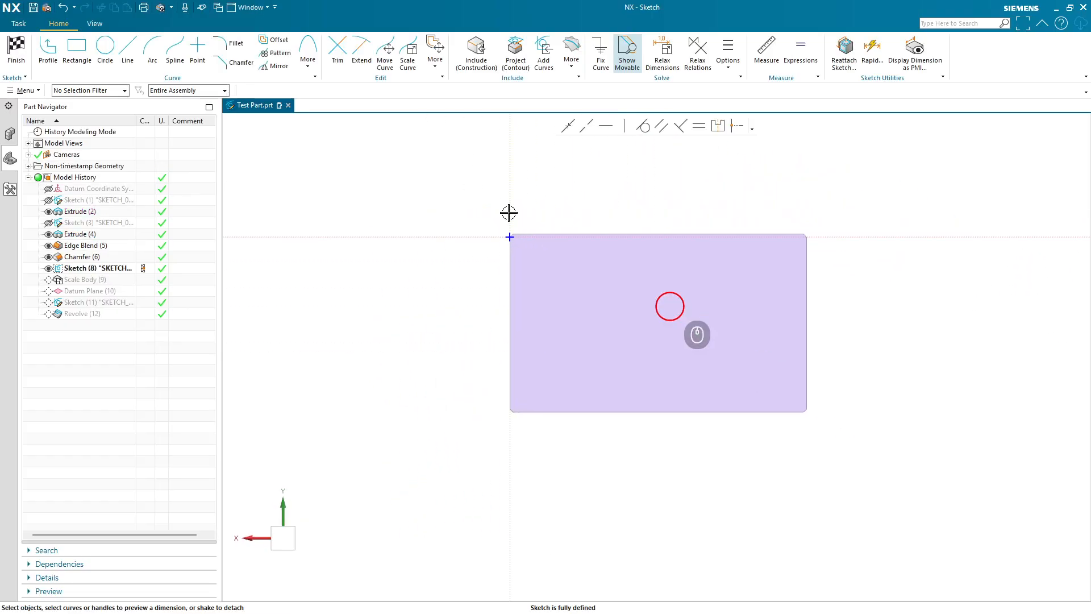
- Draw a rectangle in the middle of the sketch face and finish the sketch
{"action": "left_click", "coordinate": [77, 48]}
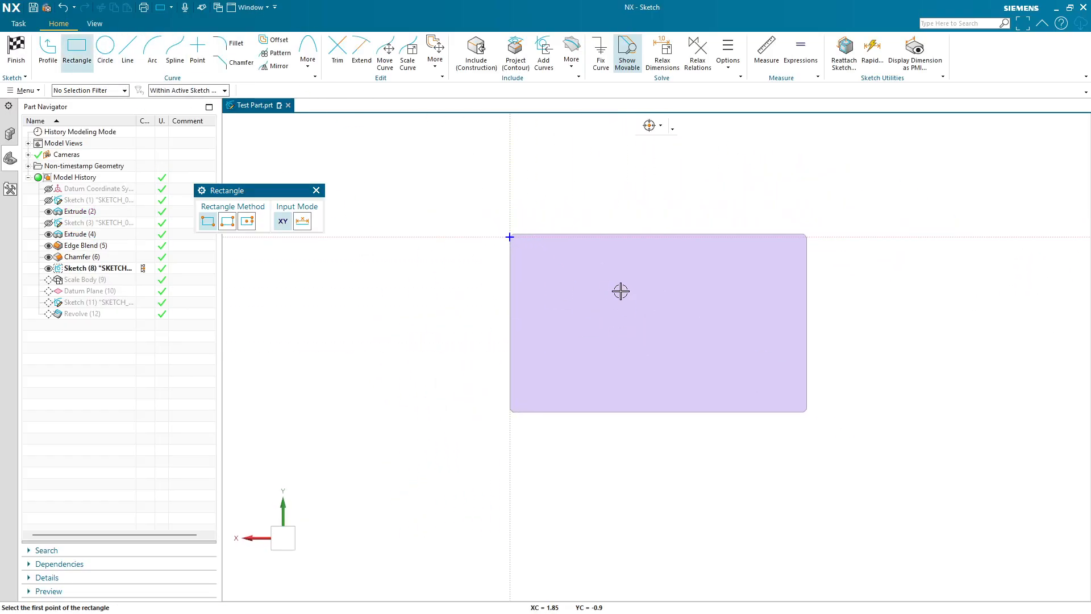
{"action": "left_click", "coordinate": [608, 291]}
{"action": "left_click", "coordinate": [724, 367]}
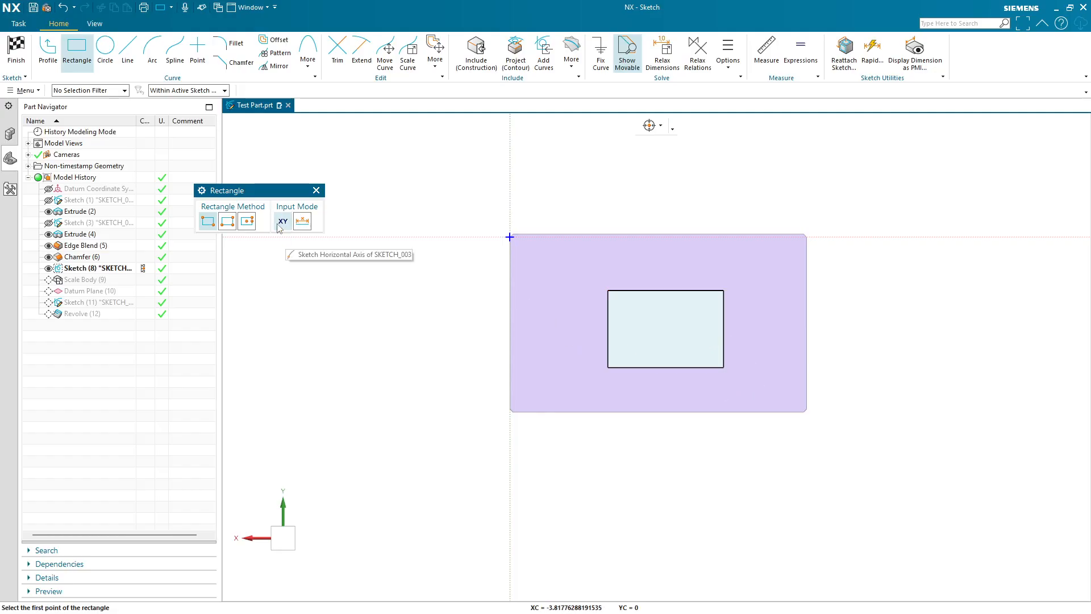
{"action": "middle_click", "coordinate": [347, 215]}
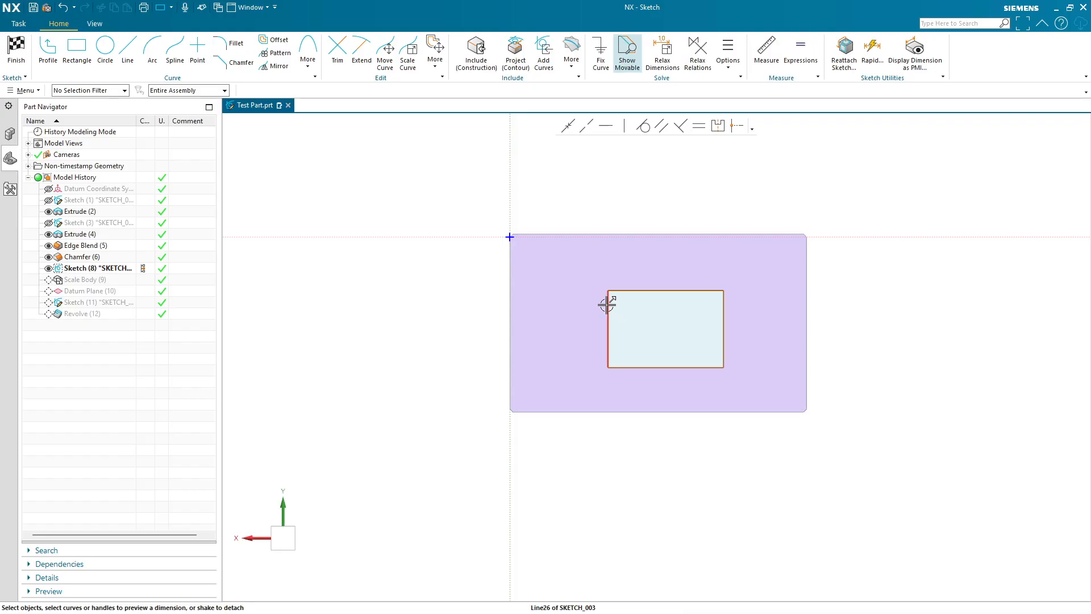
{"action": "left_click", "coordinate": [22, 52]}
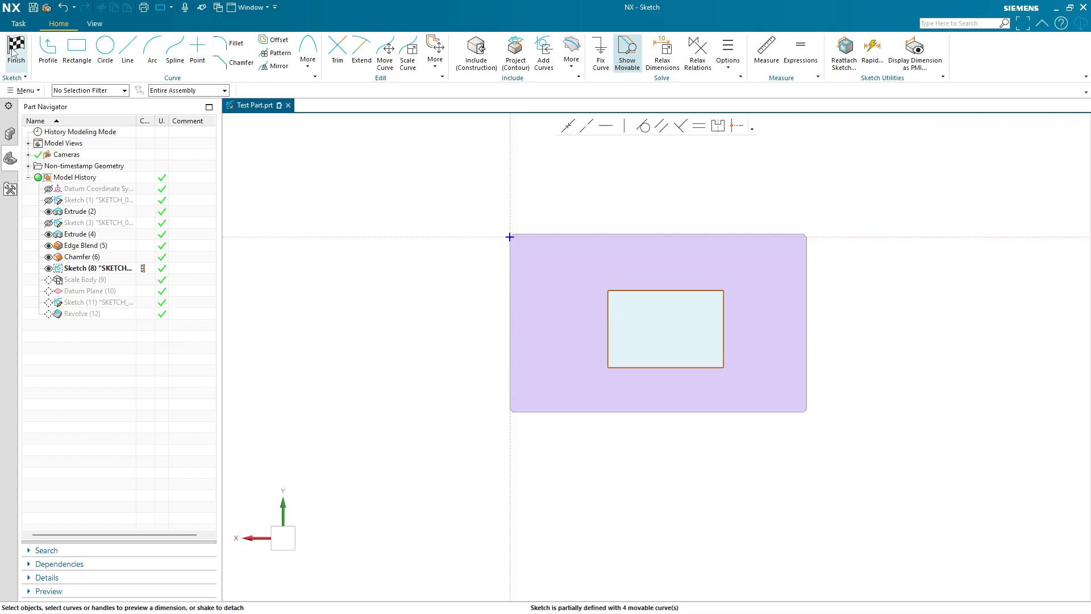
- Start an Extrude of the sketched rectangle and set its direction normal to the back face, reversed into the bracket
{"action": "middle_click_drag", "start_coordinate": [568, 204], "coordinate": [592, 224]}
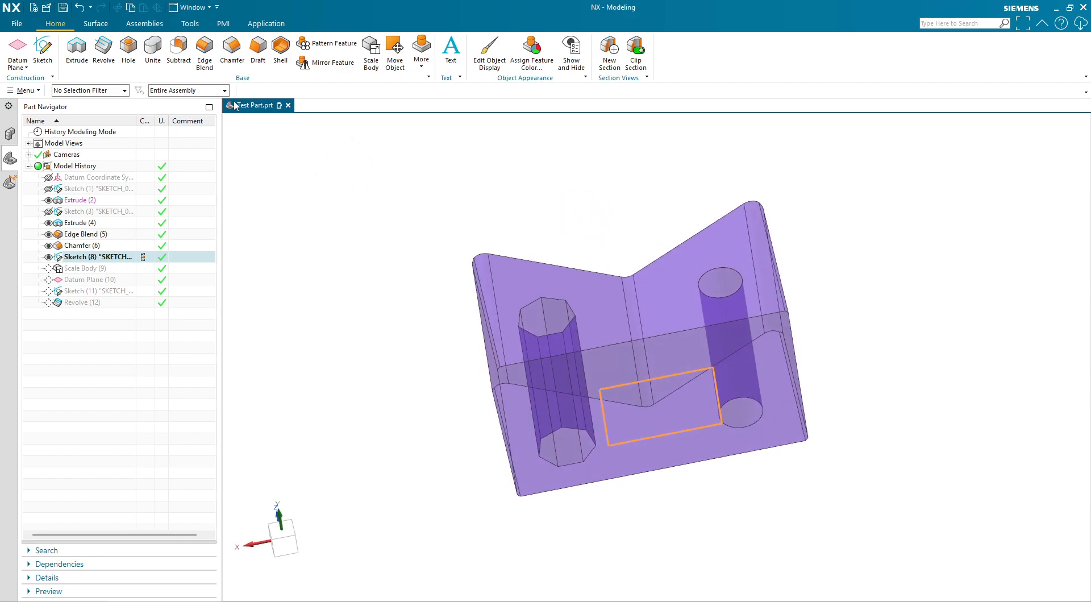
{"action": "left_click", "coordinate": [76, 57]}
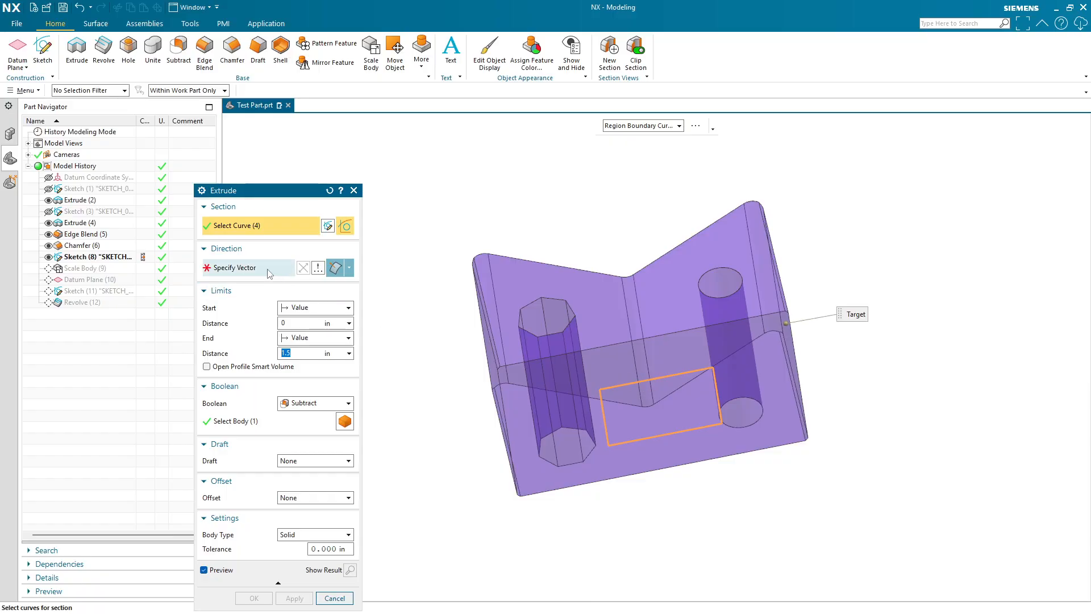
{"action": "left_click", "coordinate": [267, 268]}
{"action": "left_click", "coordinate": [644, 372]}
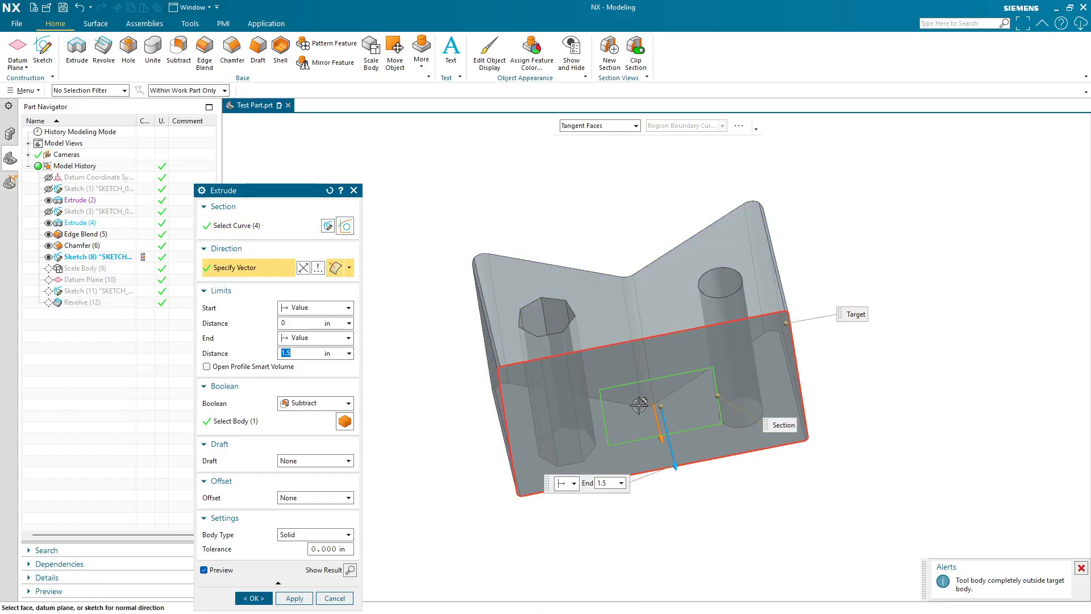
{"action": "mouse_move", "coordinate": [662, 366]}
{"action": "middle_mouse_down"}
{"action": "mouse_move", "coordinate": [671, 426]}
{"action": "mouse_move", "coordinate": [672, 369]}
{"action": "middle_mouse_up"}
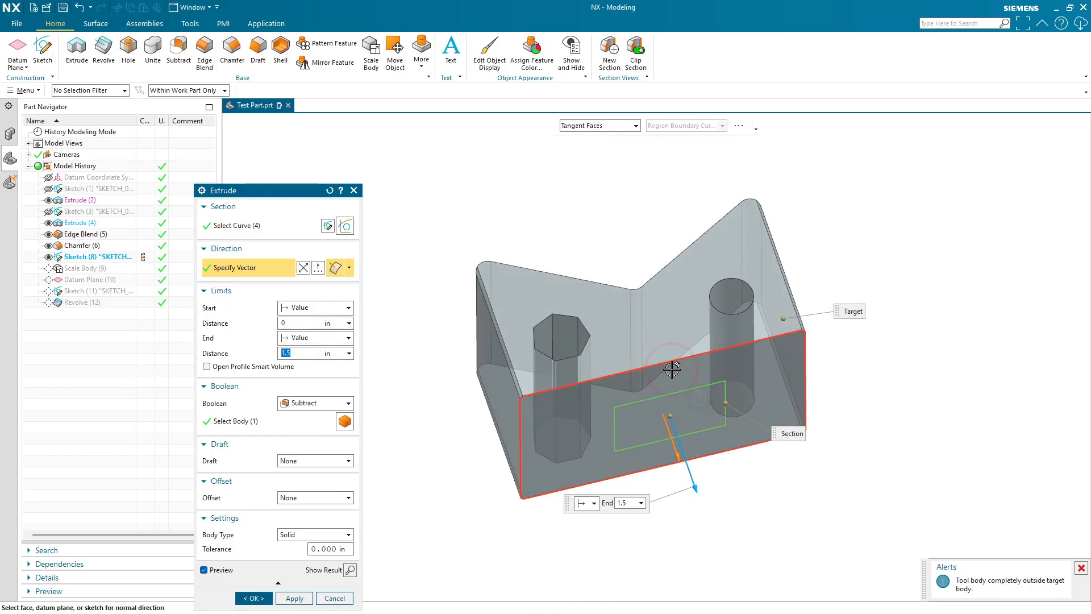
{"action": "left_click", "coordinate": [318, 268]}
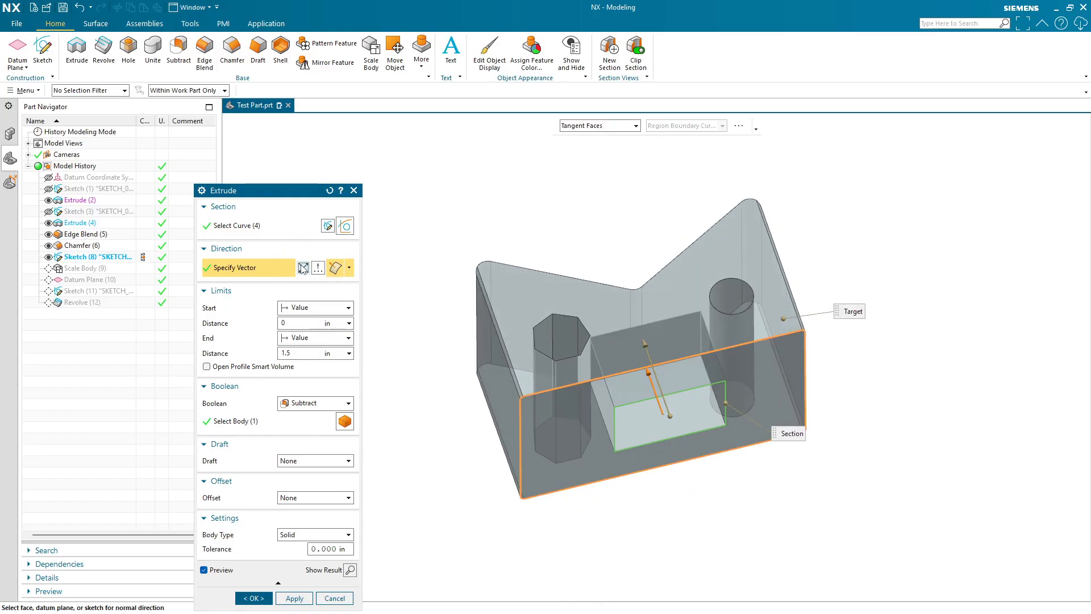
- Try ending the extrusion Until Selected at the inclined flange's face
{"action": "left_click", "coordinate": [318, 337]}
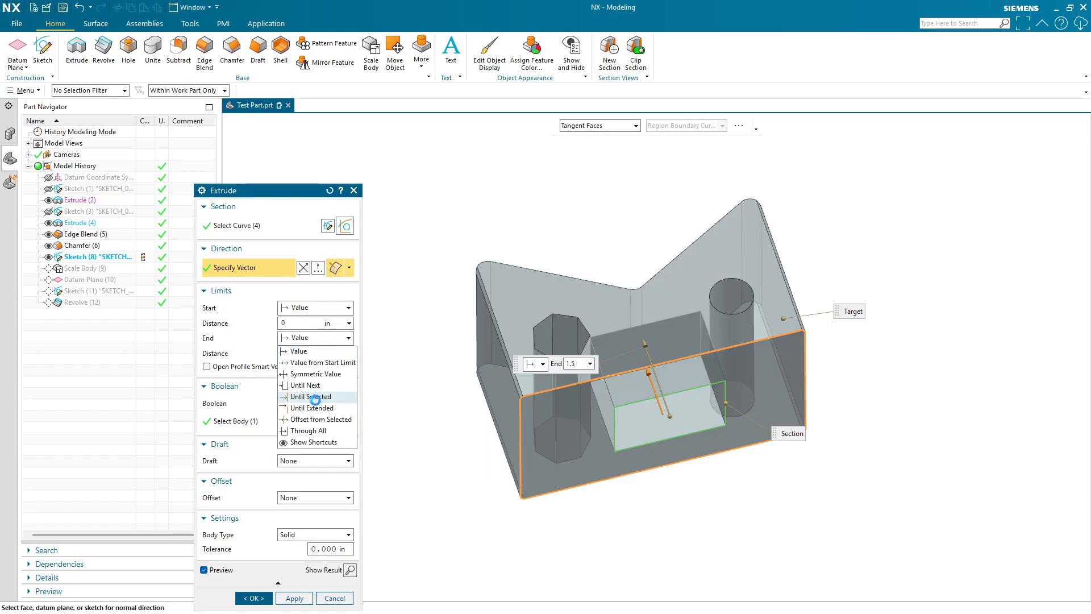
{"action": "left_click", "coordinate": [314, 397]}
{"action": "middle_click_drag", "start_coordinate": [654, 223], "coordinate": [661, 293]}
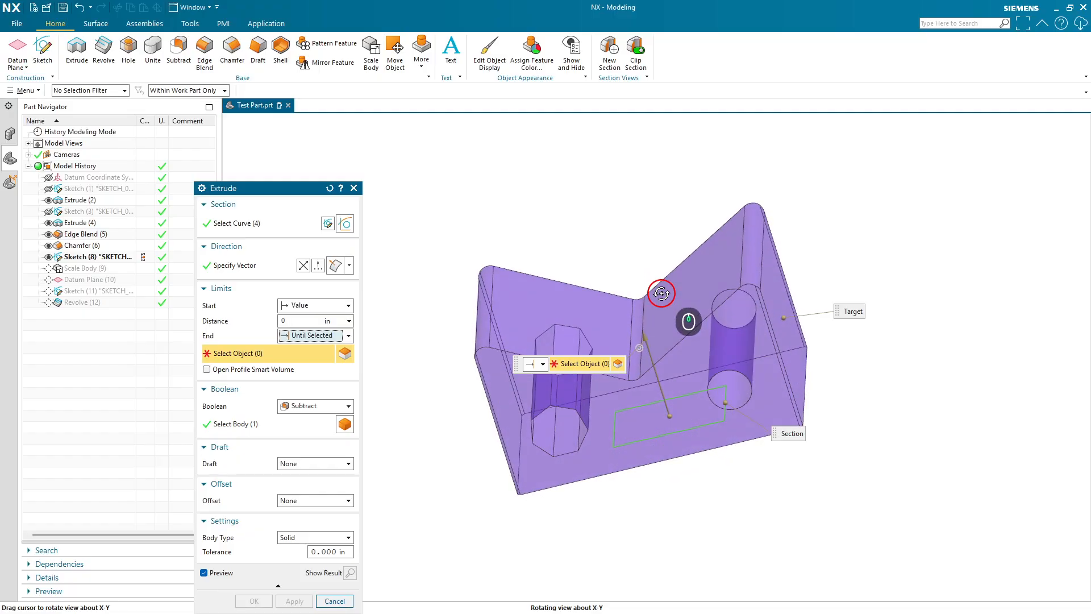
{"action": "left_click", "coordinate": [619, 342]}
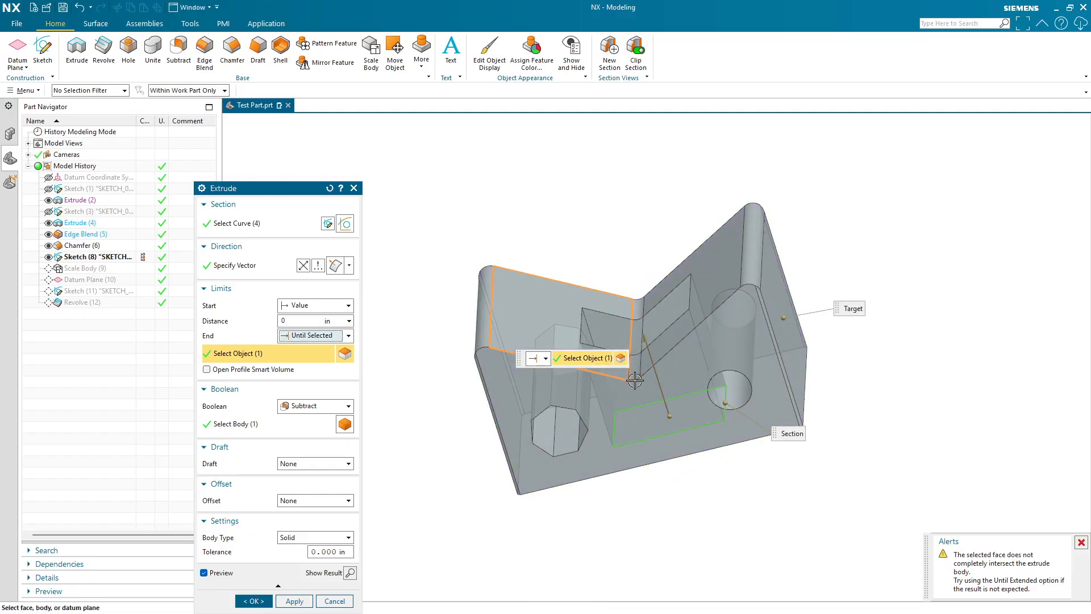
{"action": "left_click", "coordinate": [671, 339]}
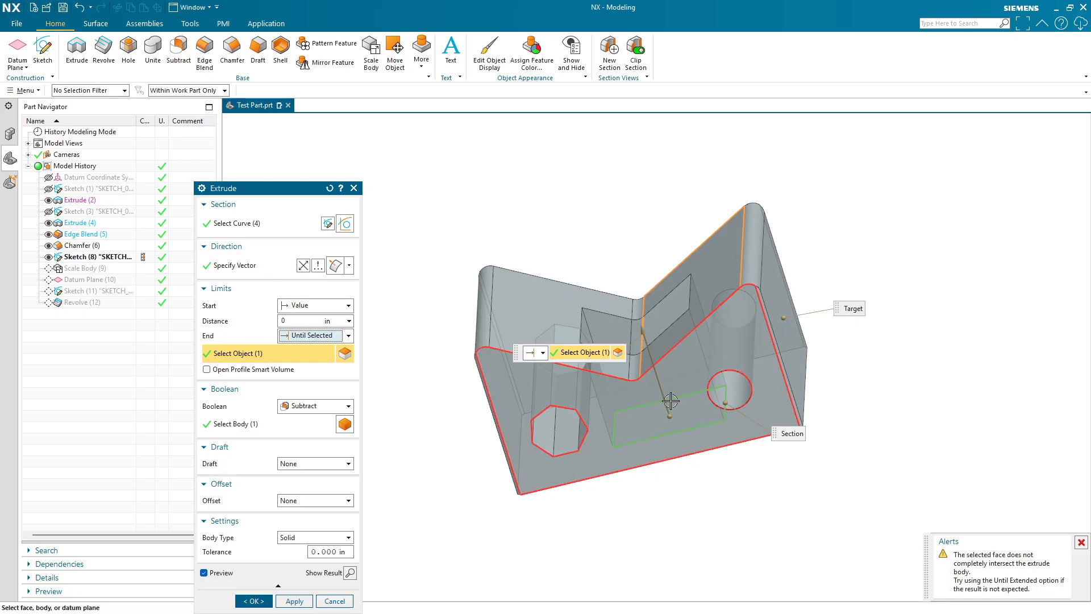
{"action": "middle_click_drag", "start_coordinate": [671, 402], "coordinate": [675, 328]}
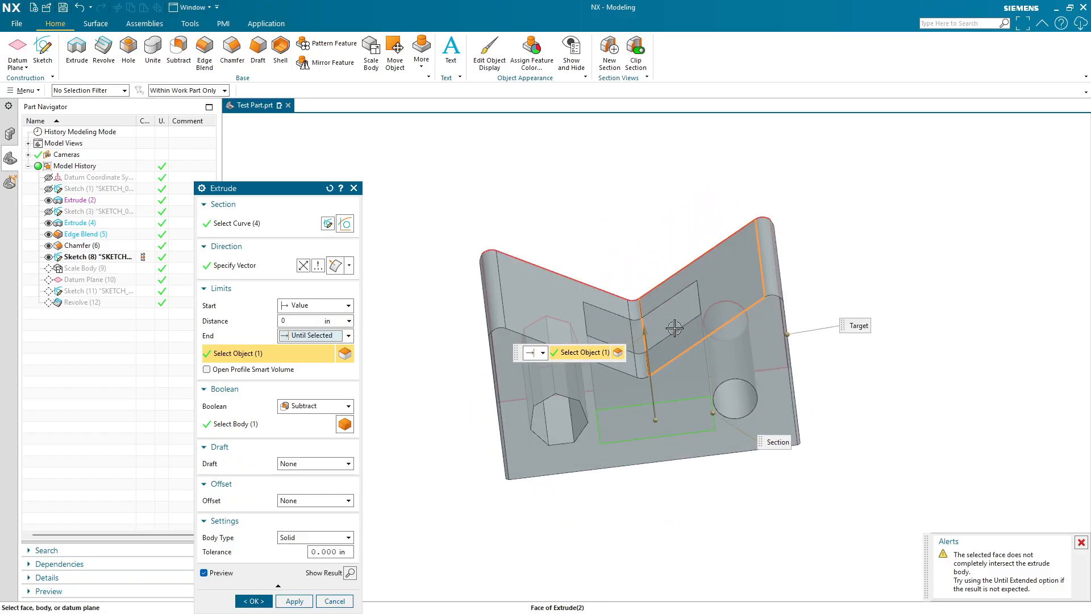
- Set the extrusion end to Until Extended and select the inclined flange's inner face
{"action": "left_click", "coordinate": [329, 336]}
{"action": "left_click", "coordinate": [332, 408]}
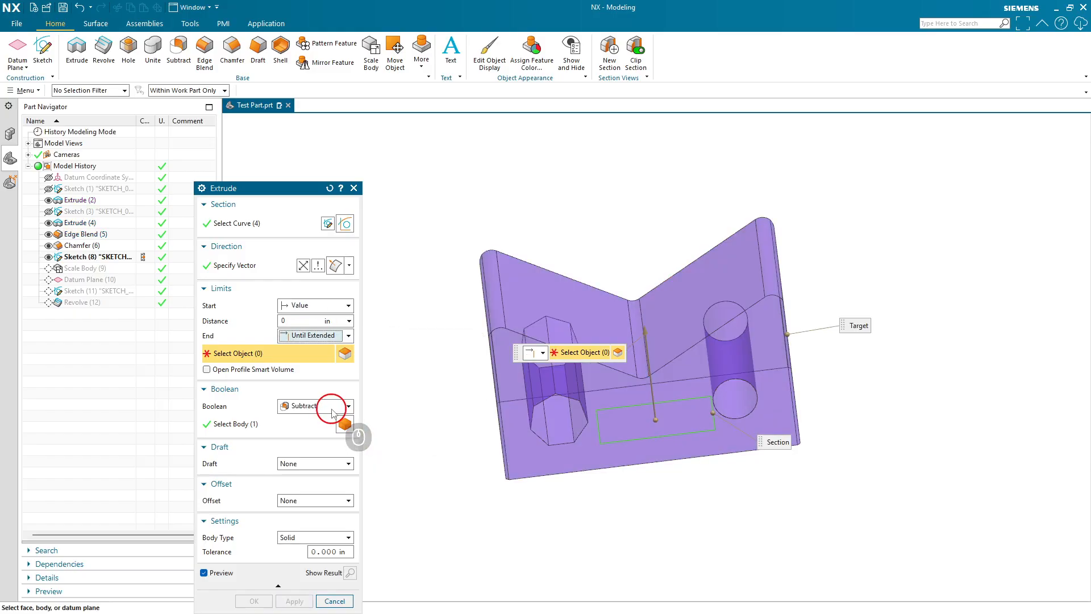
{"action": "left_click", "coordinate": [698, 322]}
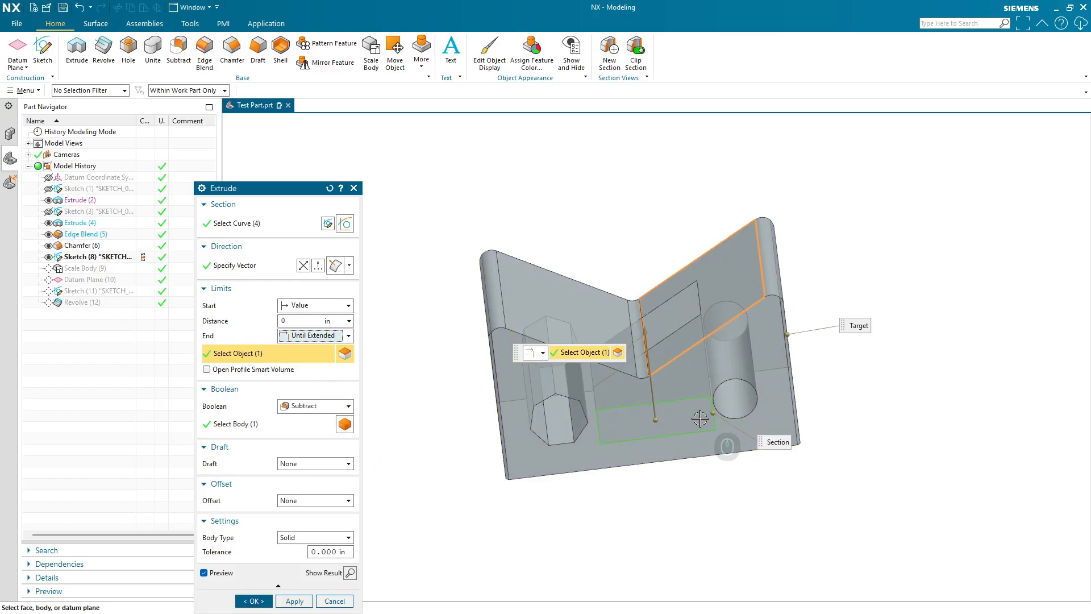
{"action": "middle_click_drag", "start_coordinate": [701, 419], "coordinate": [712, 401]}
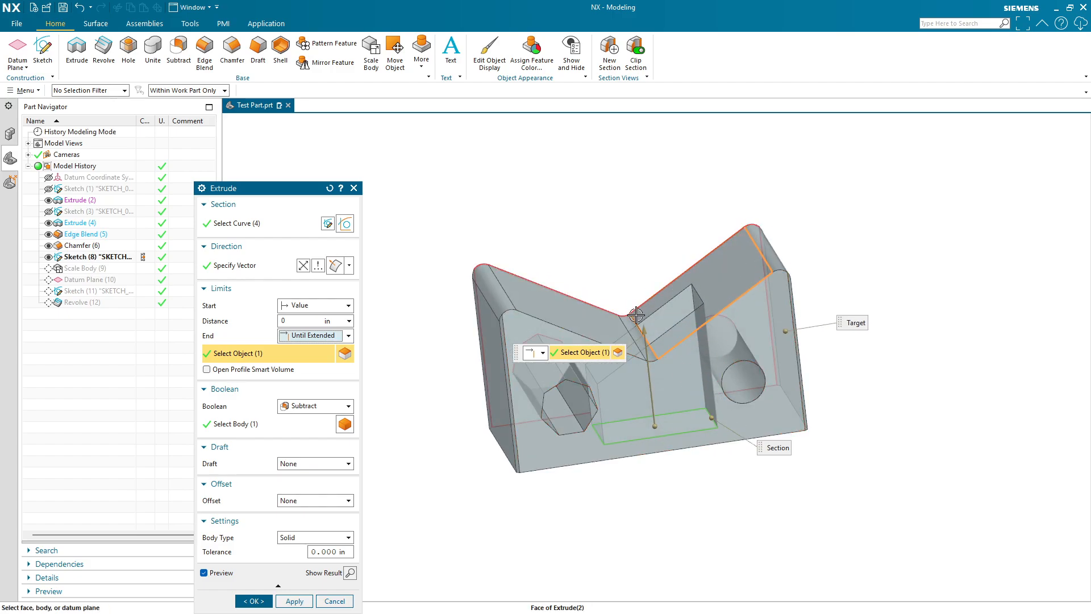
{"action": "middle_click_drag", "start_coordinate": [701, 405], "coordinate": [637, 377]}
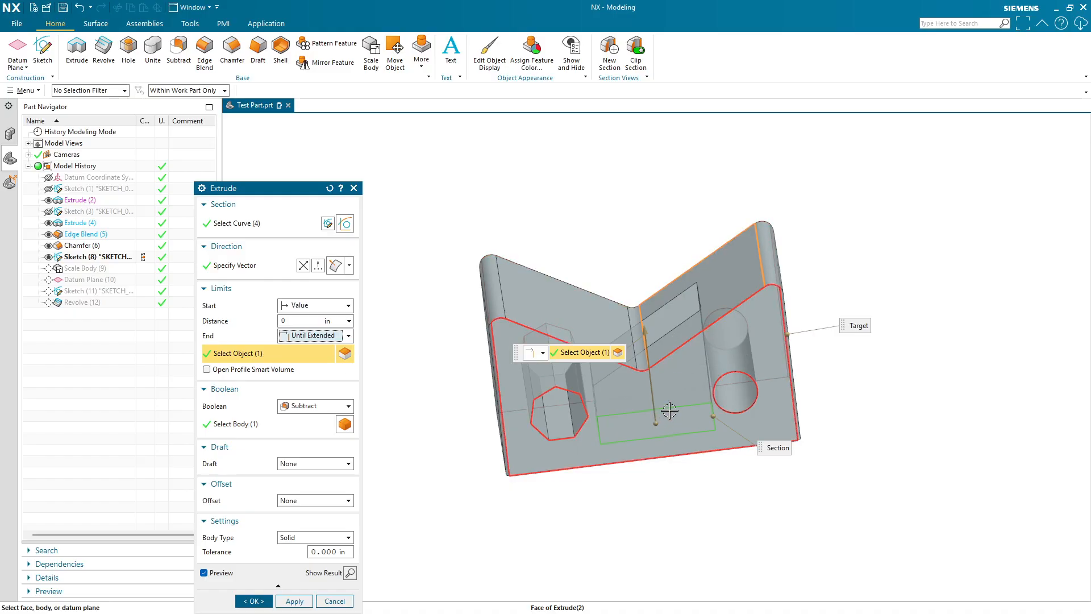
{"action": "middle_click_drag", "start_coordinate": [673, 378], "coordinate": [656, 358]}
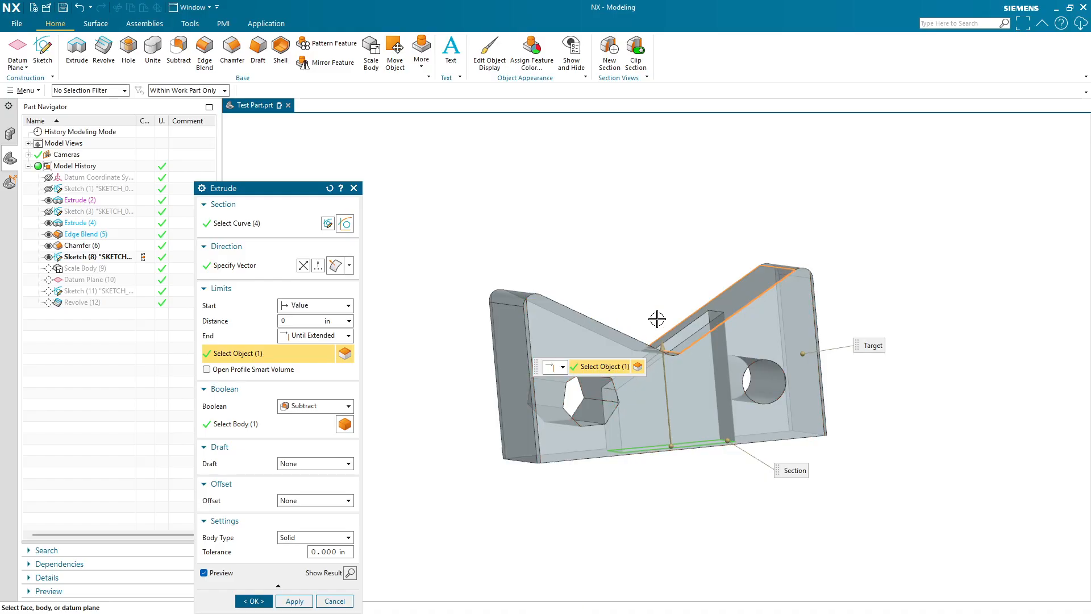
- Set the extrusion's Boolean to None and create the extruded block
{"action": "left_click", "coordinate": [325, 331]}
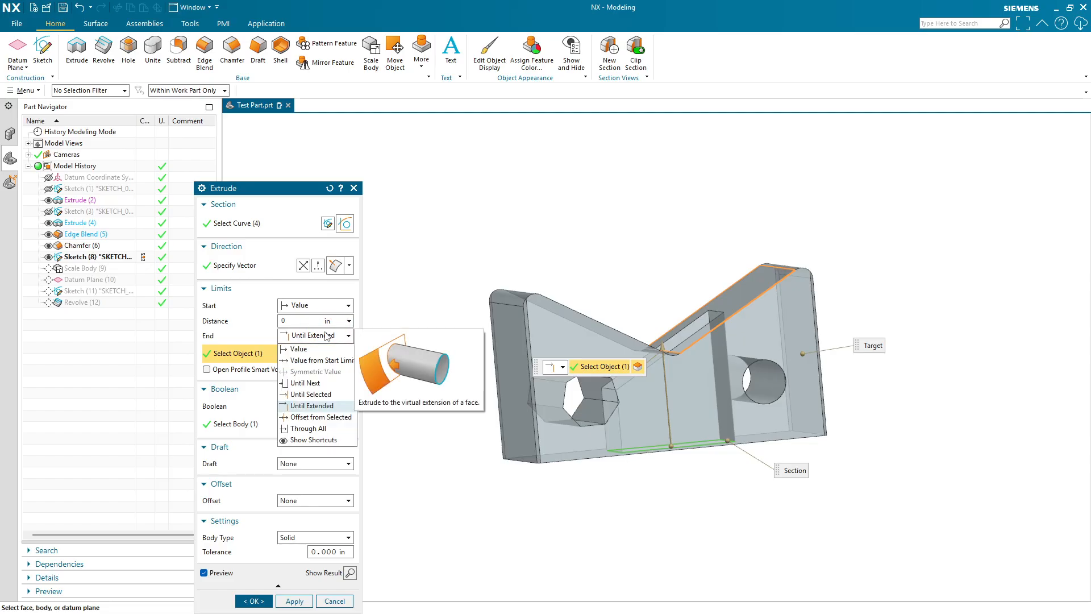
{"action": "left_click", "coordinate": [323, 334]}
{"action": "left_click", "coordinate": [327, 404]}
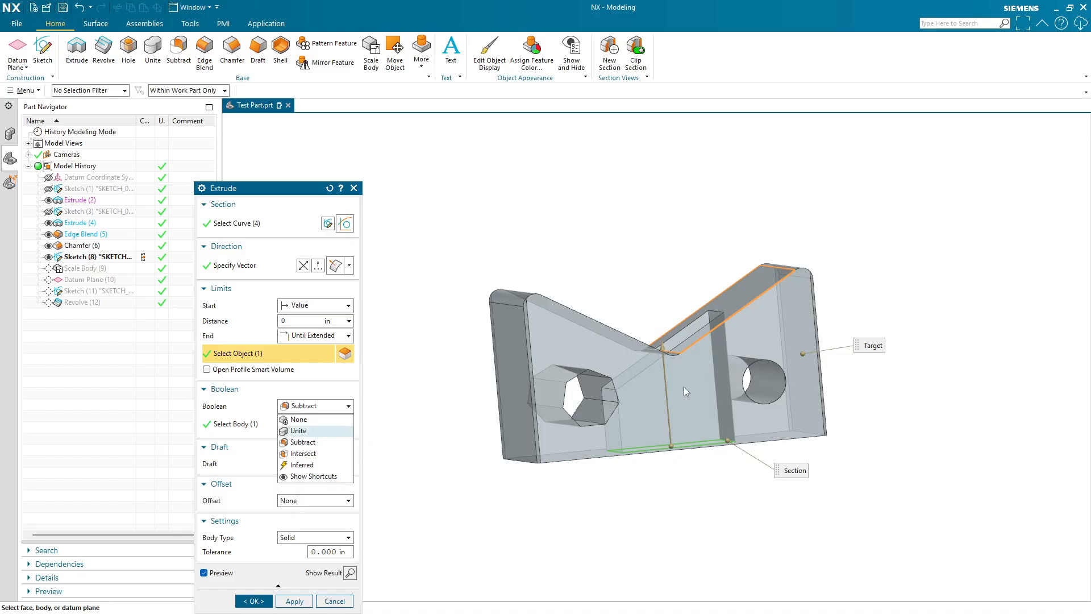
{"action": "left_click", "coordinate": [301, 419]}
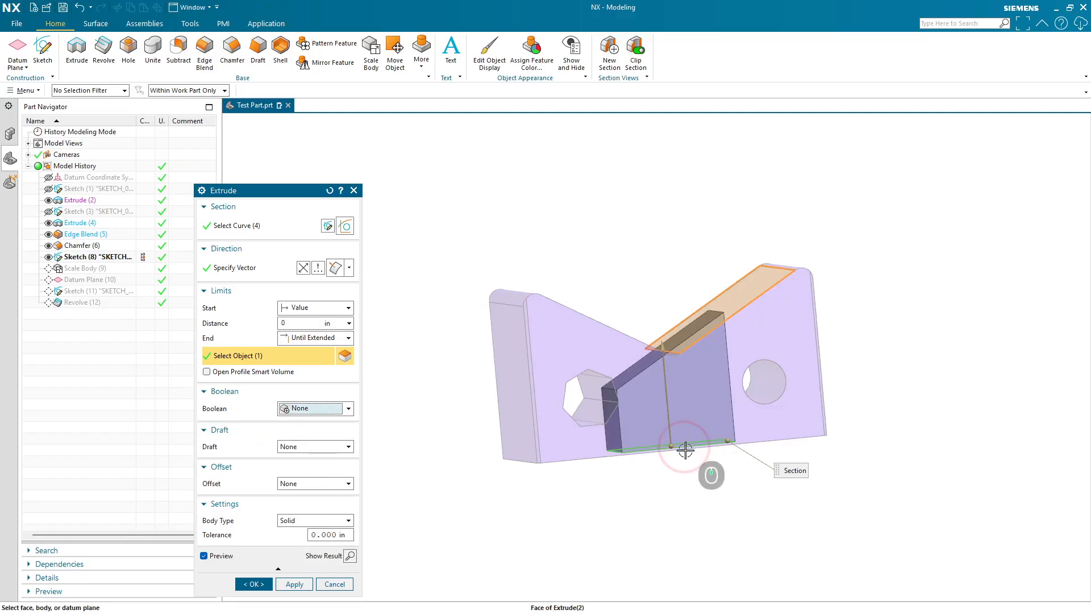
{"action": "middle_click_drag", "start_coordinate": [685, 449], "coordinate": [705, 367]}
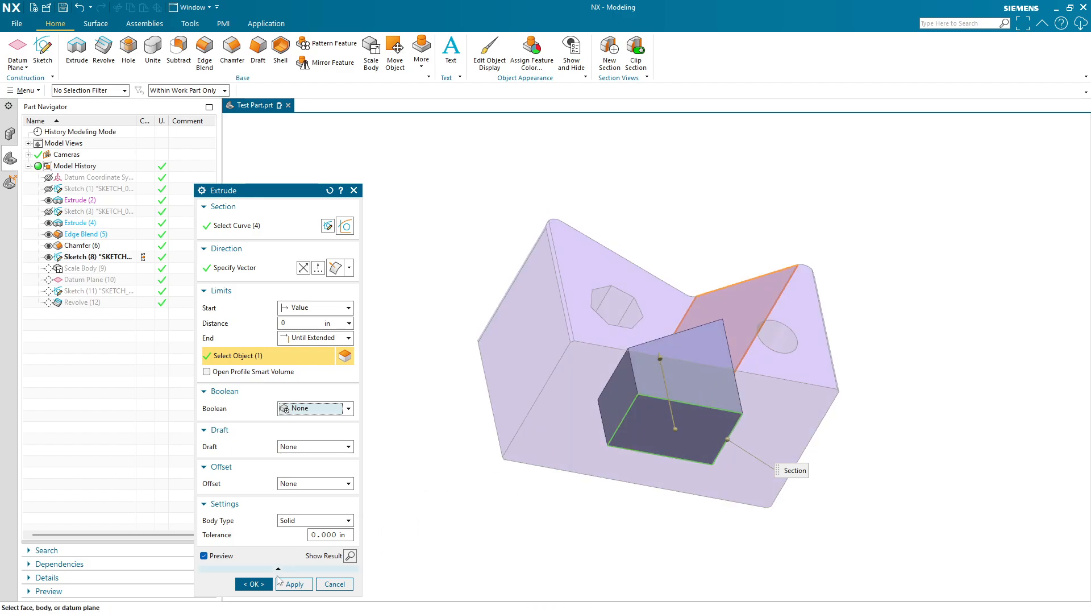
{"action": "left_click", "coordinate": [258, 584]}
{"action": "middle_click_drag", "start_coordinate": [699, 454], "coordinate": [690, 477]}
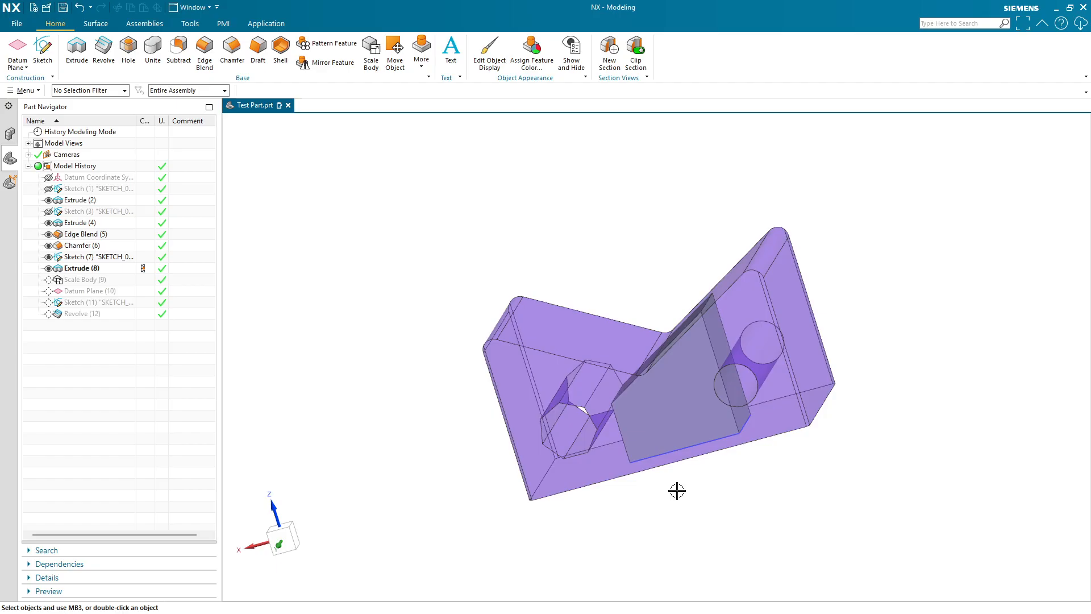
- Select the new extruded block body for Edit Object Display, temporarily hiding the bracket to pick it
{"action": "left_click", "coordinate": [492, 65]}
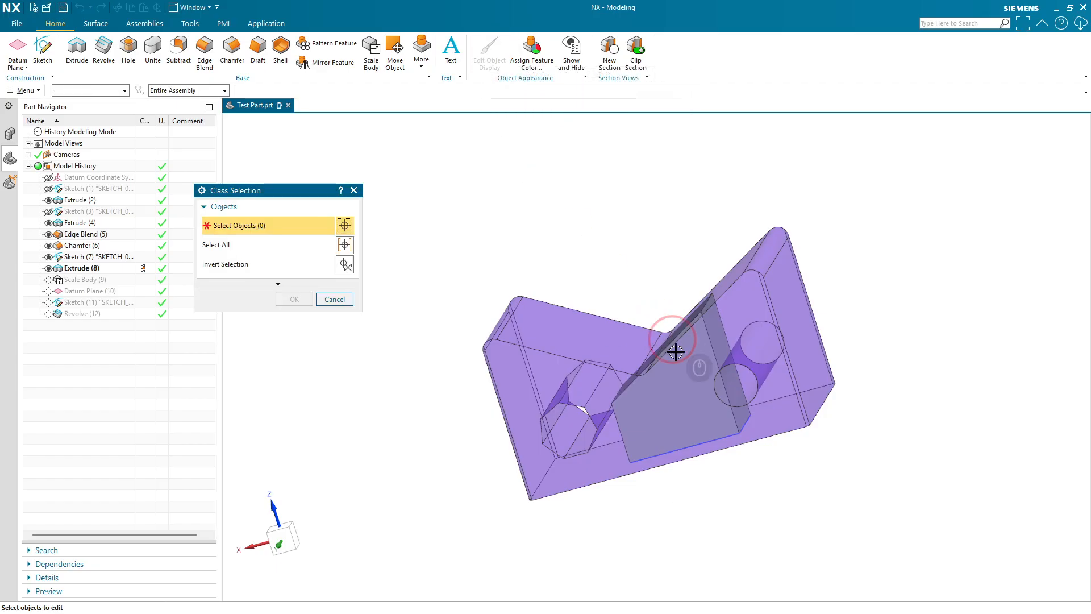
{"action": "left_click", "coordinate": [48, 269]}
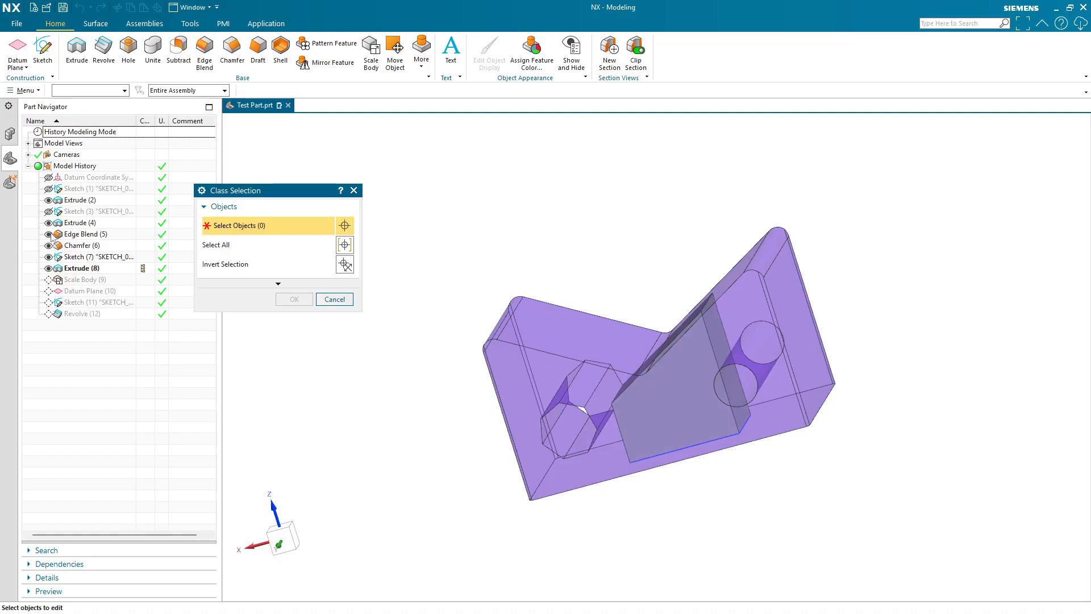
{"action": "left_click", "coordinate": [49, 200]}
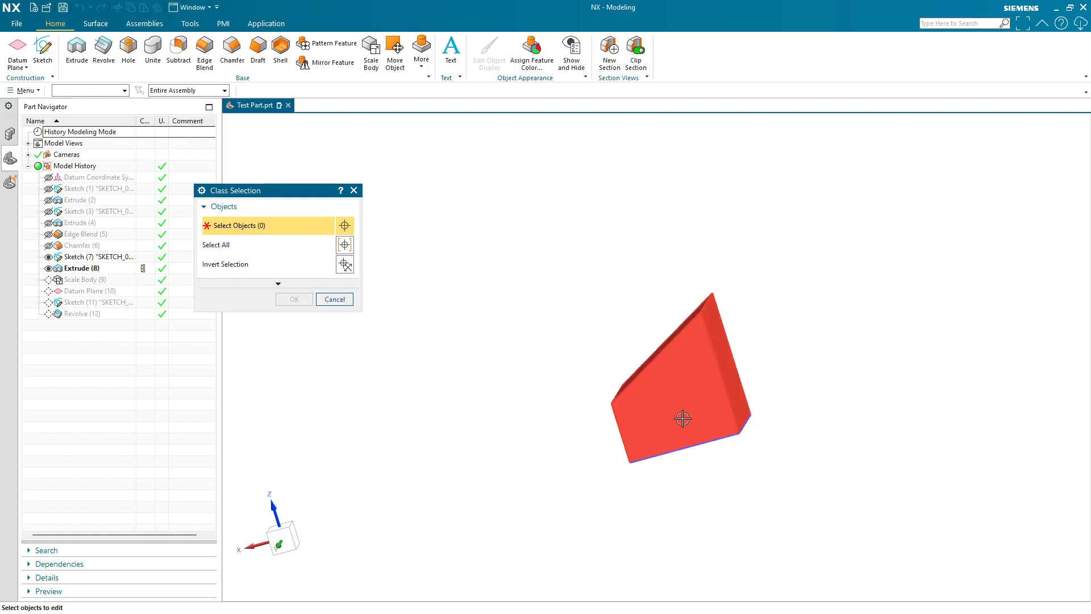
{"action": "left_click", "coordinate": [684, 419]}
{"action": "middle_click_drag", "start_coordinate": [588, 449], "coordinate": [625, 437]}
{"action": "left_click", "coordinate": [49, 200]}
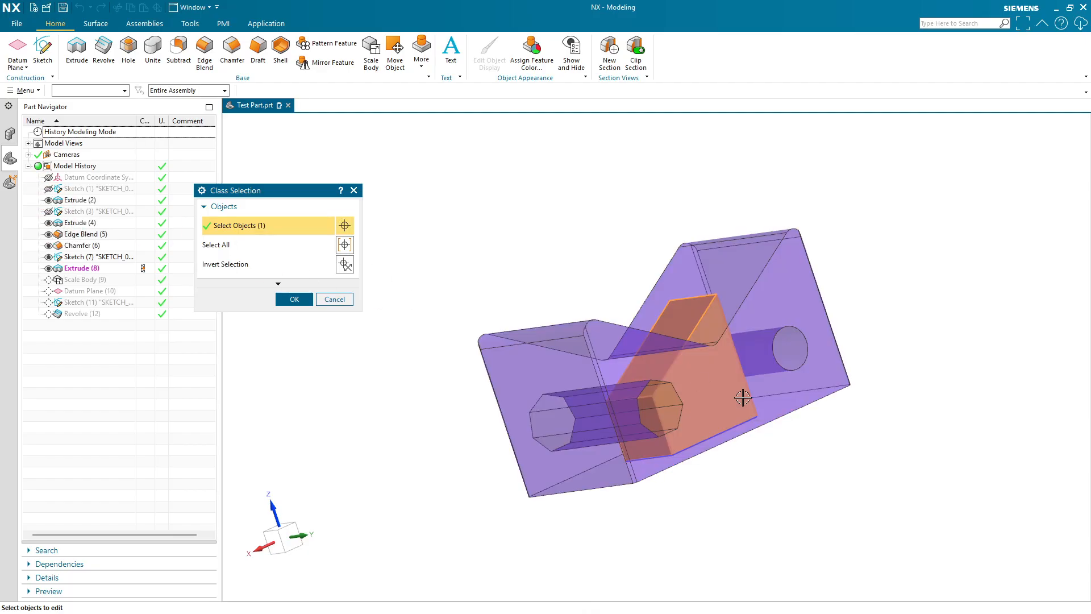
{"action": "middle_click_drag", "start_coordinate": [804, 463], "coordinate": [372, 312]}
{"action": "left_click", "coordinate": [305, 303]}
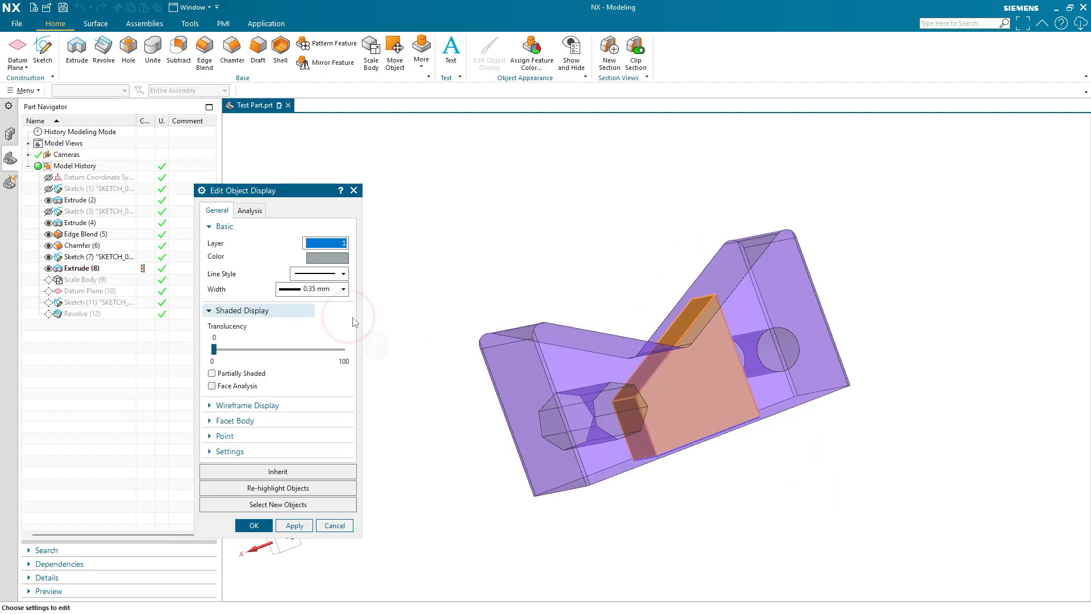
- Set the block's display color to green and apply the display change
{"action": "left_click", "coordinate": [333, 250]}
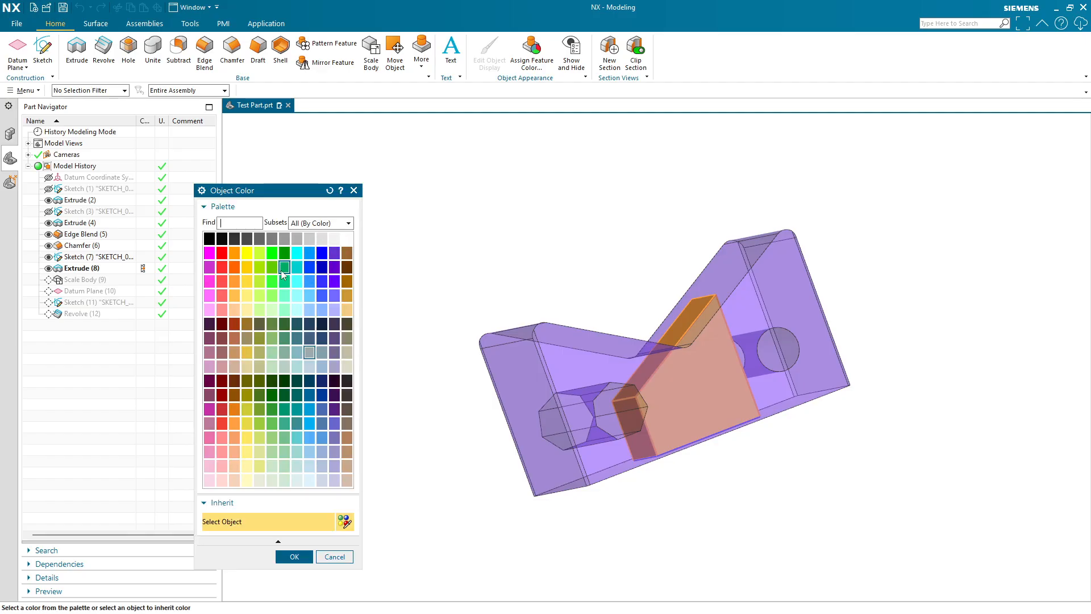
{"action": "left_click", "coordinate": [283, 269]}
{"action": "left_click", "coordinate": [297, 558]}
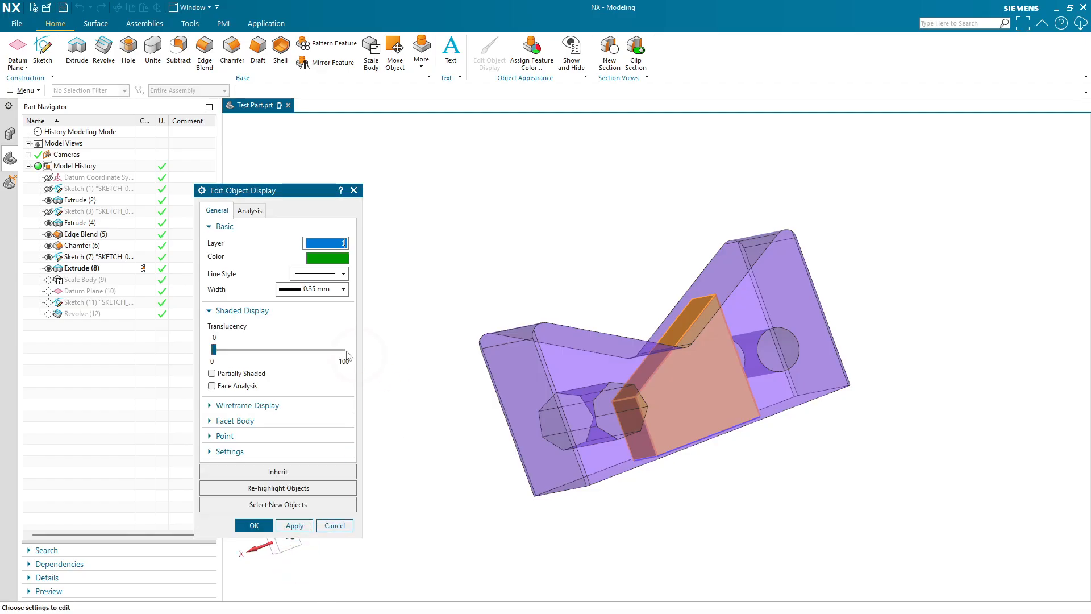
{"action": "left_click", "coordinate": [254, 525]}
- Unite the green block with the bracket body
{"action": "middle_click_drag", "start_coordinate": [348, 505], "coordinate": [466, 62]}
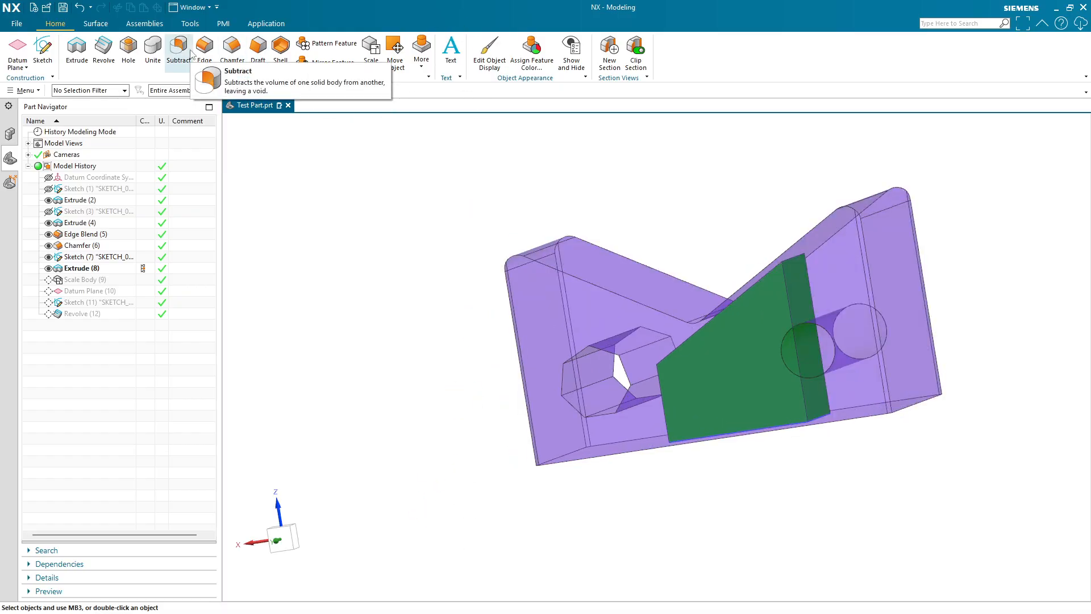
{"action": "left_click", "coordinate": [163, 59]}
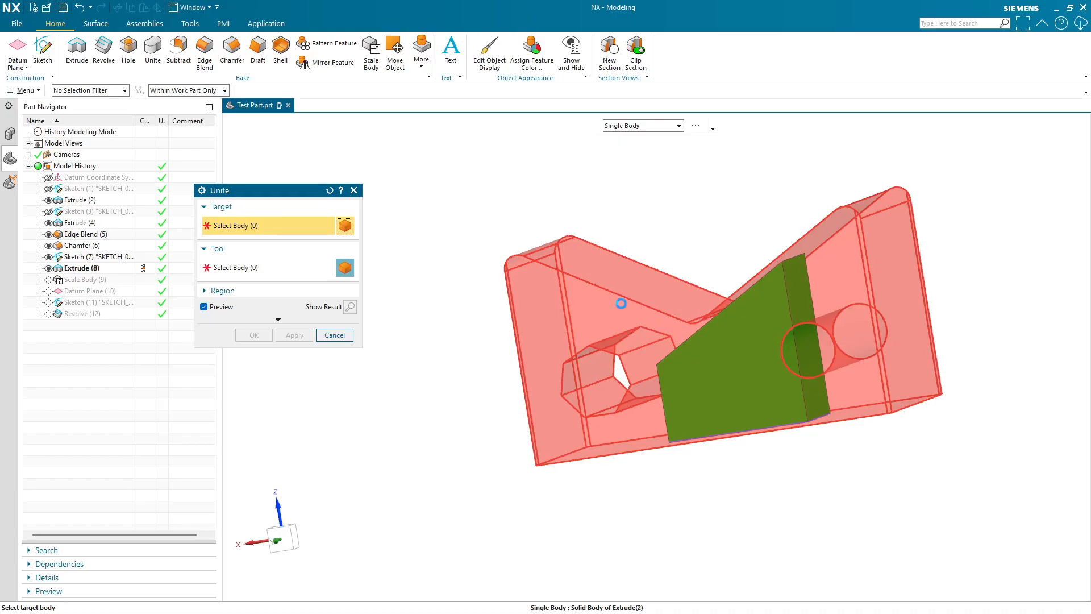
{"action": "left_click", "coordinate": [621, 303]}
{"action": "left_click", "coordinate": [714, 368]}
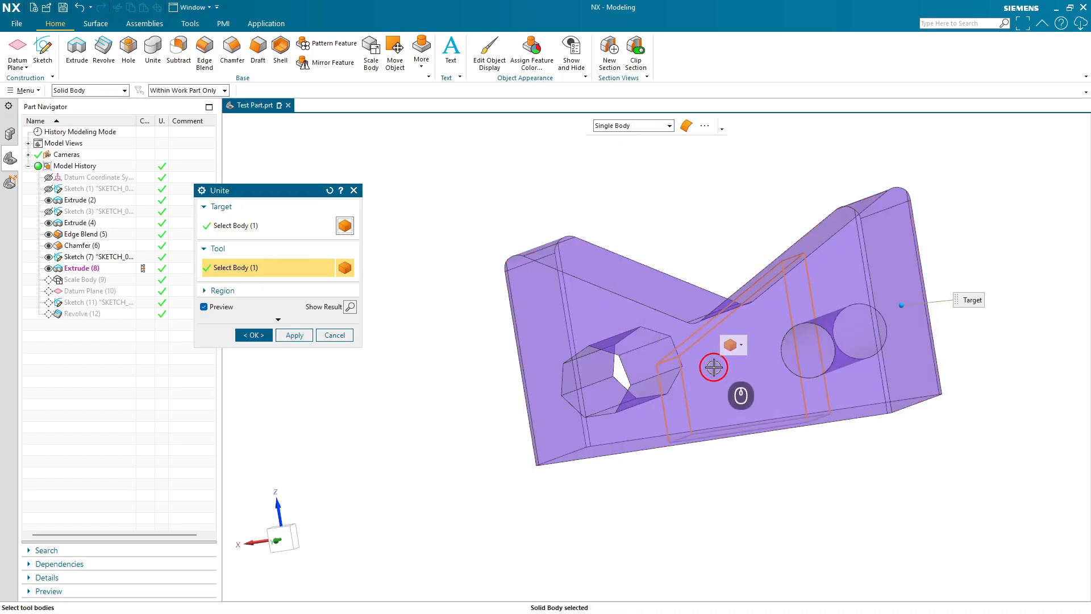
{"action": "left_click", "coordinate": [267, 340]}
- Undo the Unite operation
{"action": "middle_click_drag", "start_coordinate": [818, 471], "coordinate": [753, 371]}
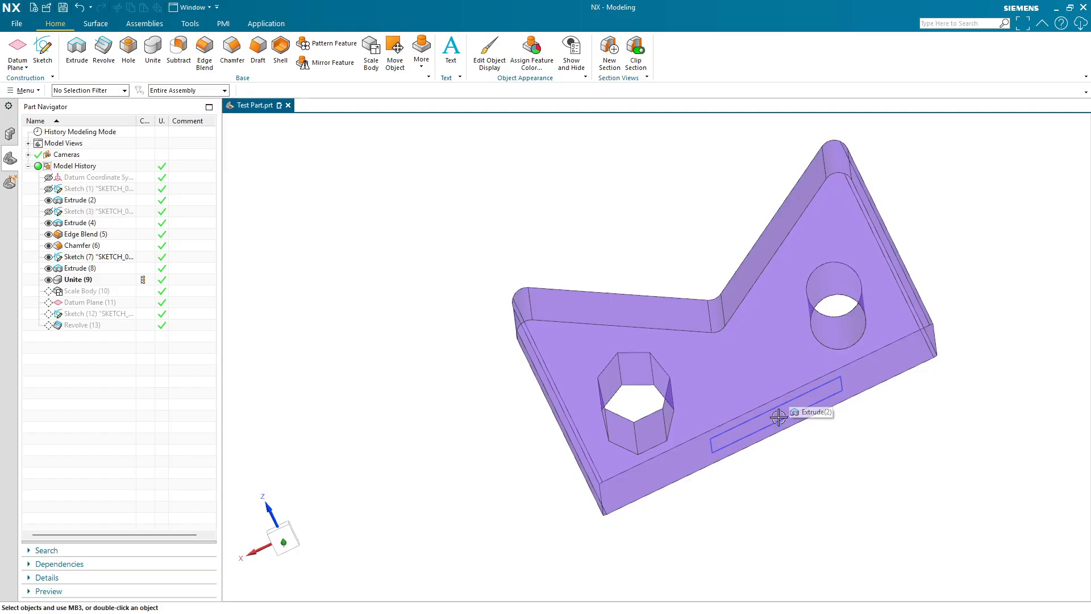
{"action": "middle_click_drag", "start_coordinate": [779, 418], "coordinate": [819, 410]}
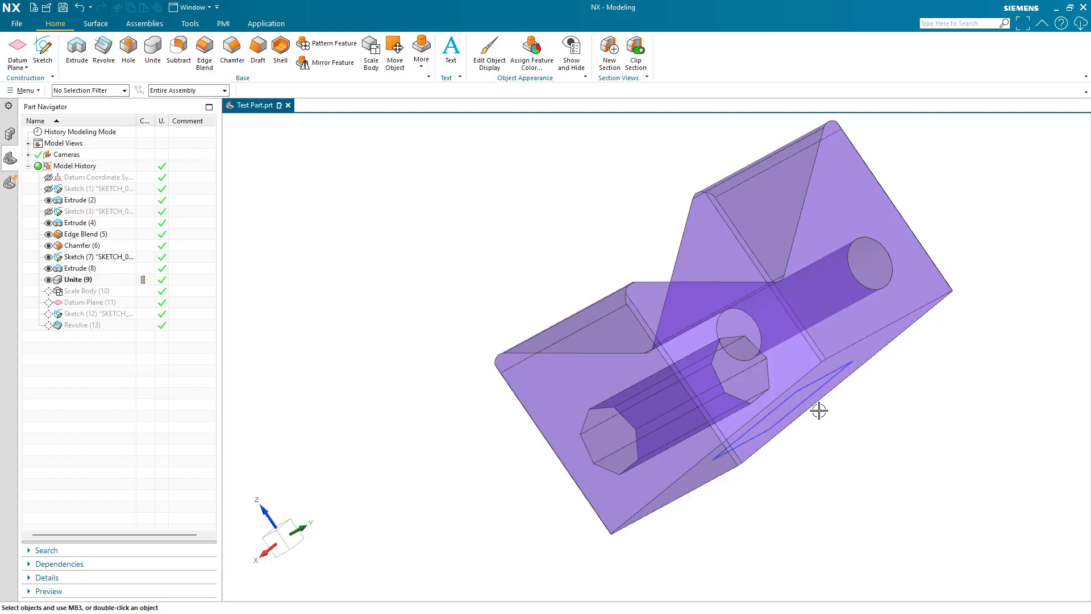
{"action": "key", "text": "ctrl+z"}
{"action": "middle_click_drag", "start_coordinate": [1000, 453], "coordinate": [730, 450]}
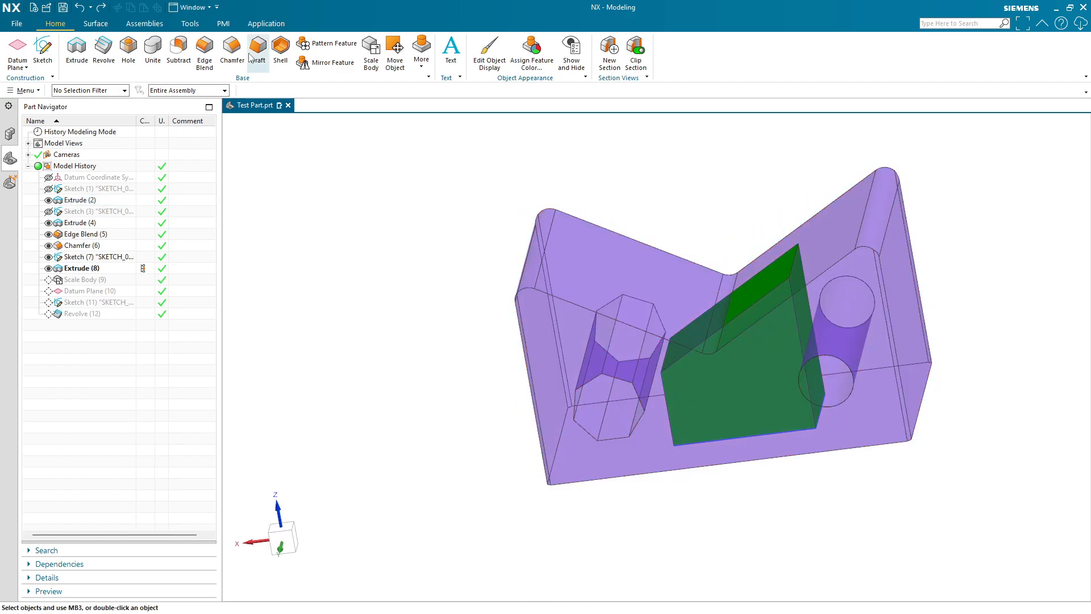
- Create a sketch on the bracket's right end face, draw a small rectangle on it, and finish the sketch
{"action": "left_click", "coordinate": [45, 48]}
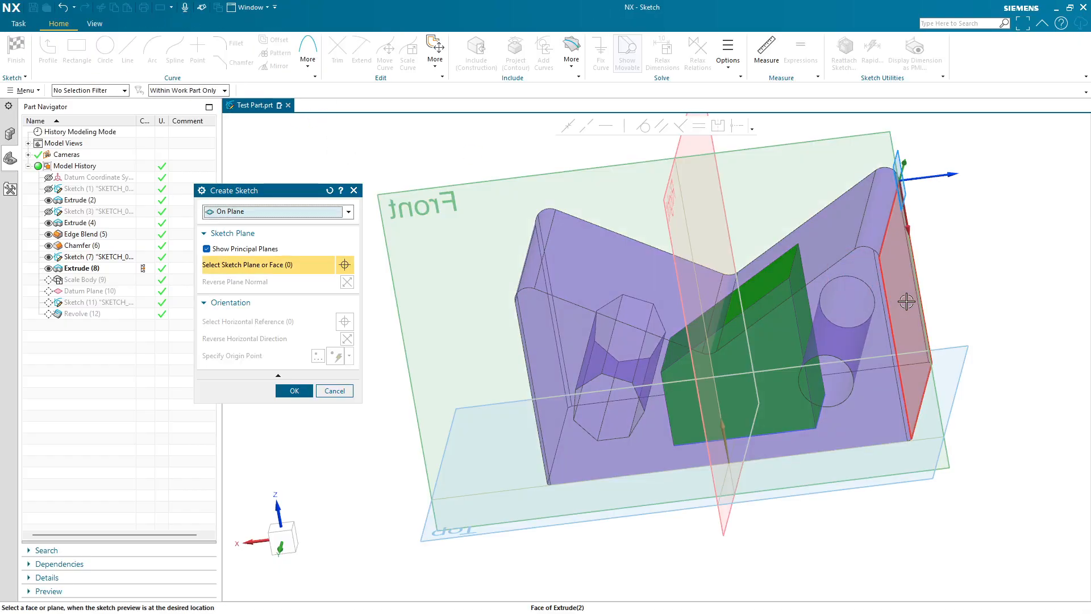
{"action": "left_click", "coordinate": [294, 391]}
{"action": "key", "text": "r"}
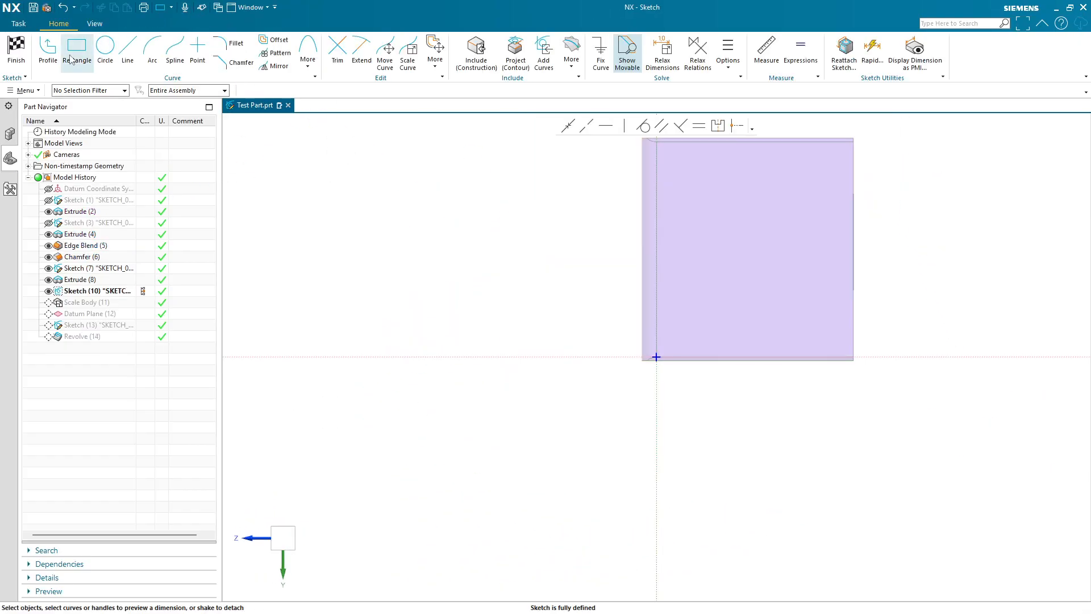
{"action": "left_click", "coordinate": [704, 204]}
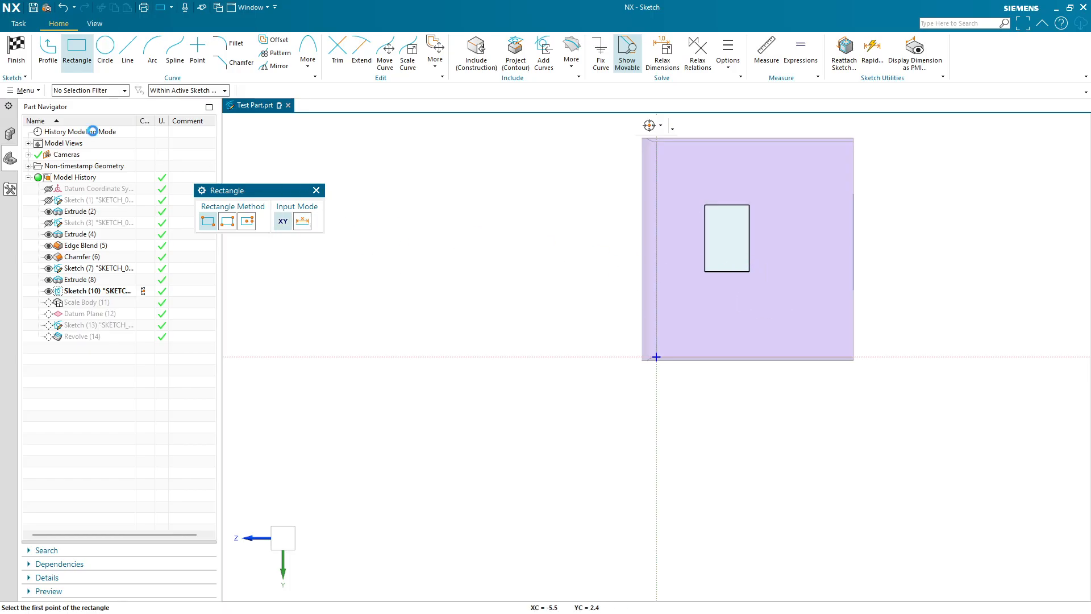
{"action": "key", "text": "Escape"}
{"action": "left_click", "coordinate": [16, 49]}
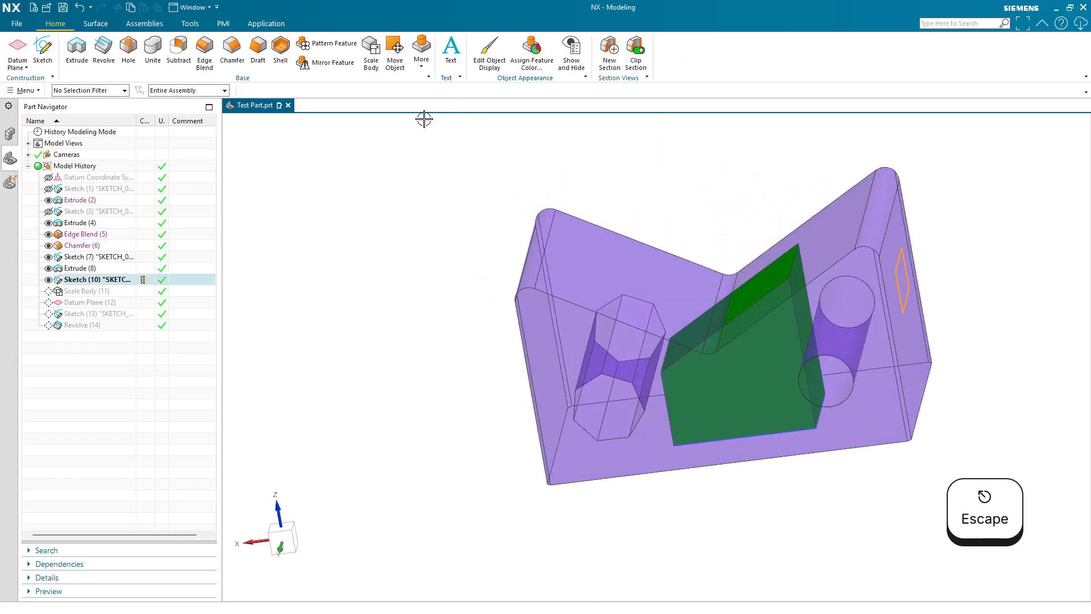
- Extrude the new rectangle outward from the end face about 1.63 in as a separate body
{"action": "left_click", "coordinate": [77, 49]}
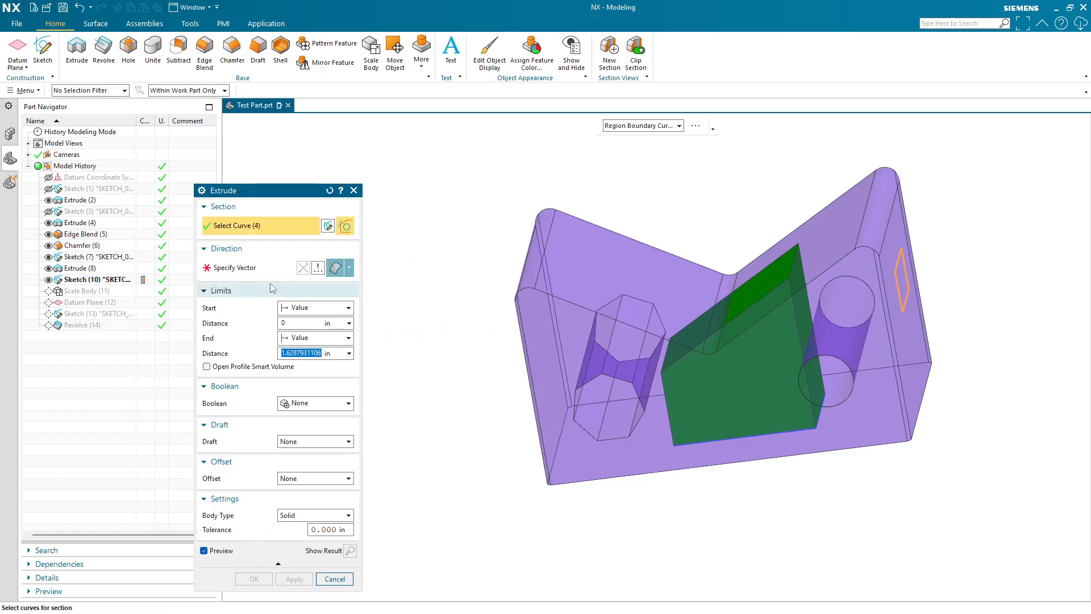
{"action": "middle_click", "coordinate": [710, 340]}
{"action": "left_click", "coordinate": [921, 348]}
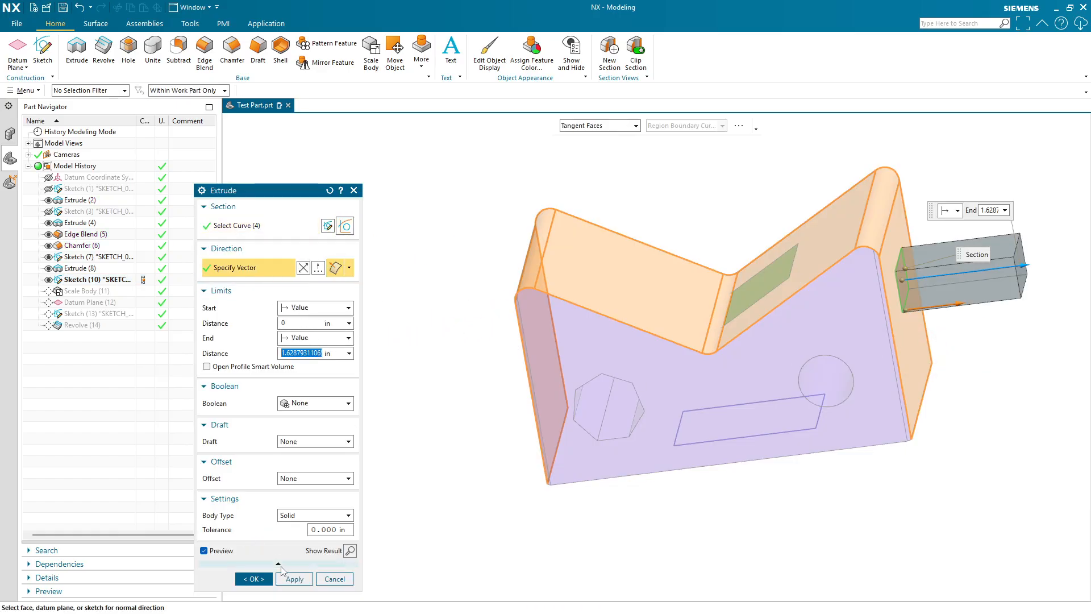
{"action": "left_click", "coordinate": [300, 405]}
{"action": "left_click", "coordinate": [267, 592]}
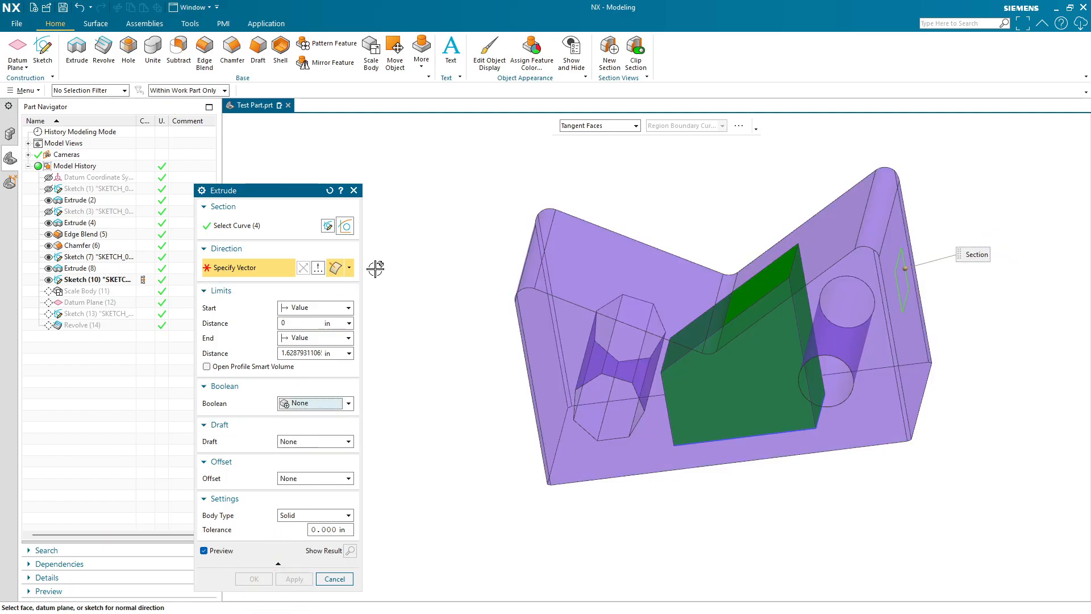
{"action": "left_click", "coordinate": [924, 344]}
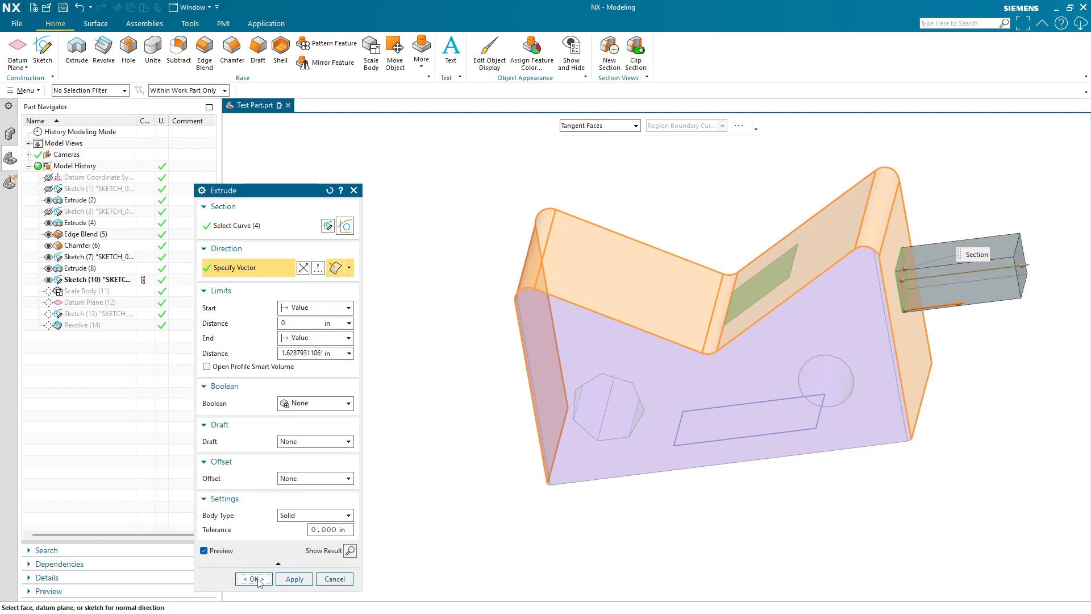
{"action": "left_click", "coordinate": [254, 578]}
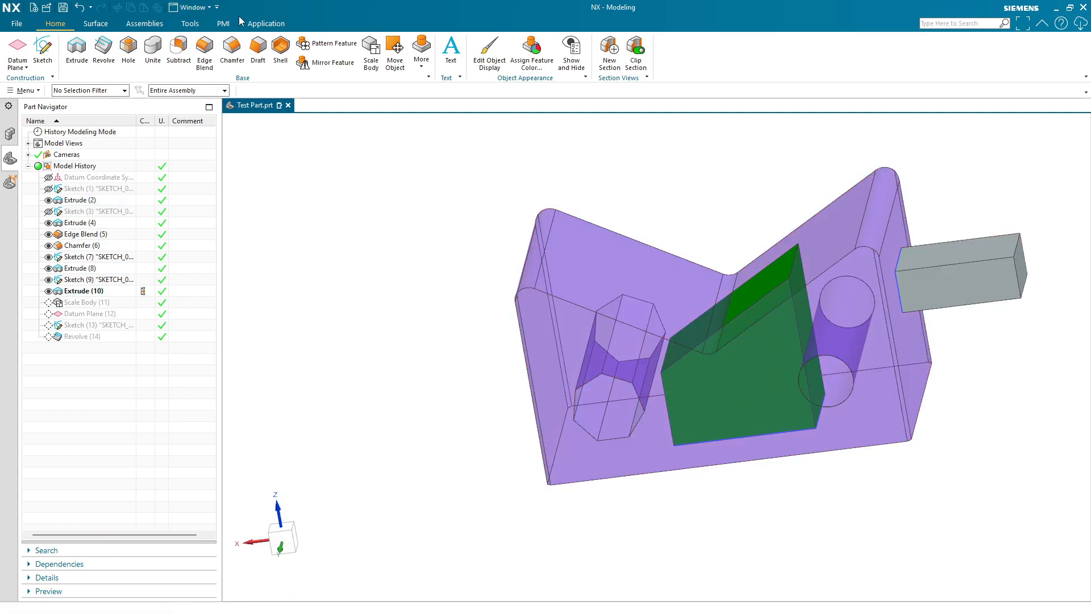
- Unite the protruding extruded block with the bracket body
{"action": "left_click", "coordinate": [153, 50]}
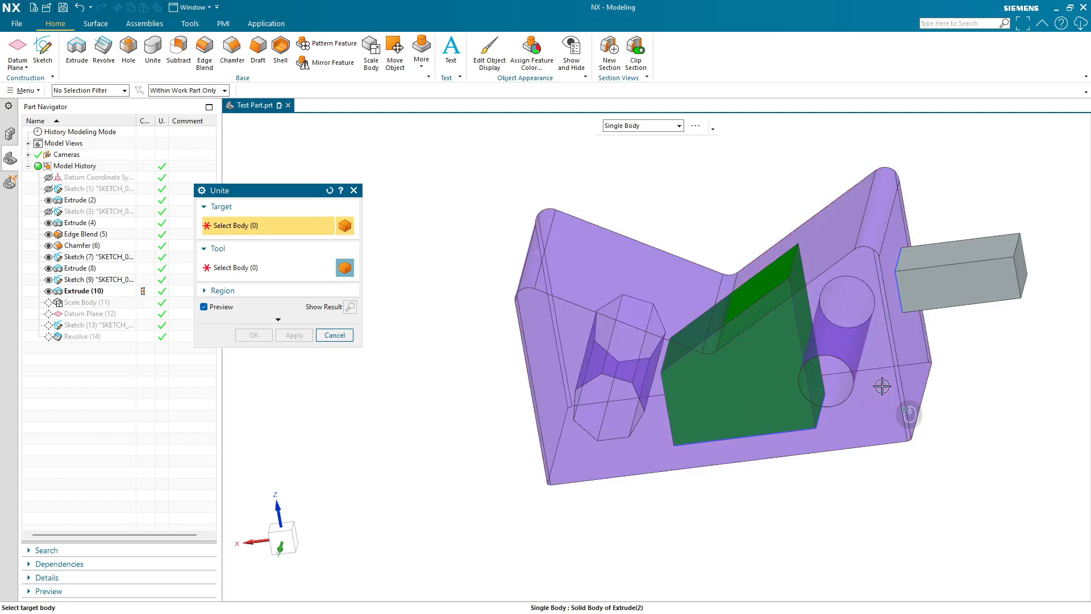
{"action": "left_click", "coordinate": [923, 276]}
{"action": "left_click", "coordinate": [833, 277]}
{"action": "left_click", "coordinate": [264, 336]}
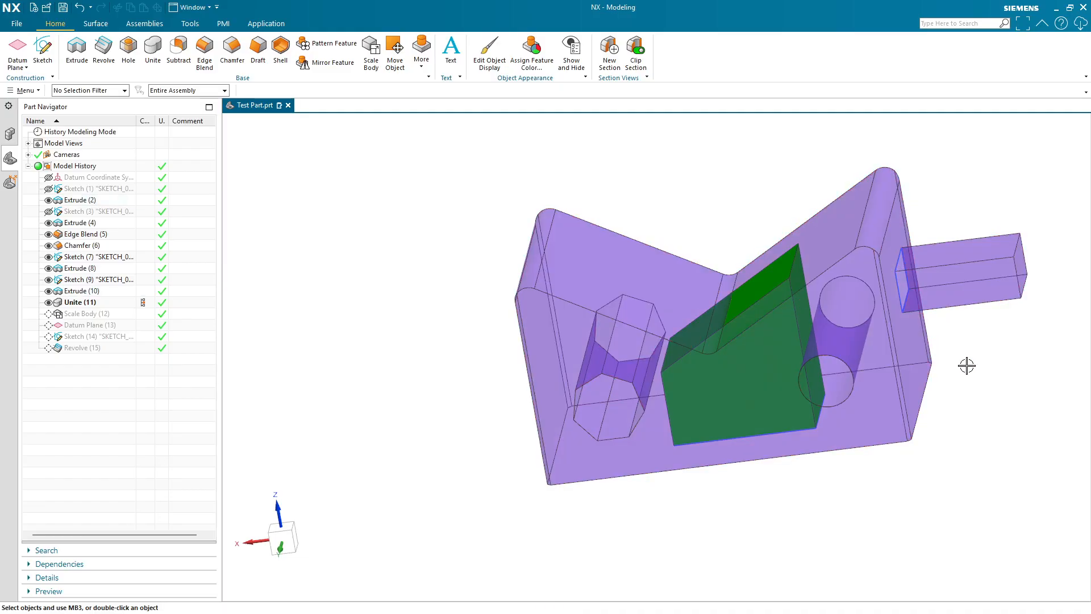
- Subtract the green block from the bracket body, declining the save reminder first
{"action": "middle_click_drag", "start_coordinate": [970, 324], "coordinate": [986, 375]}
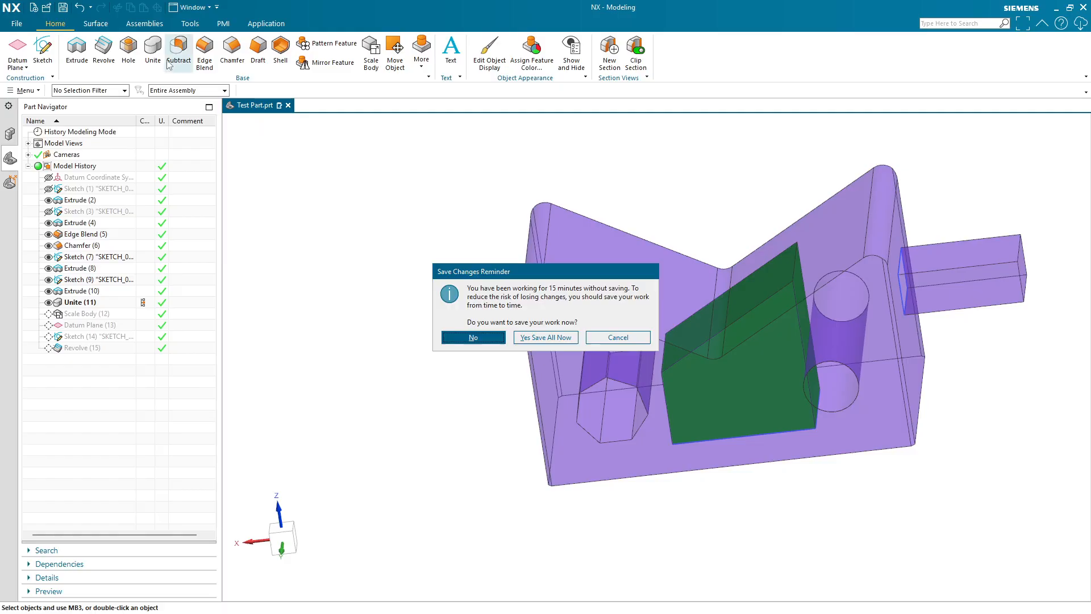
{"action": "left_click", "coordinate": [545, 337]}
{"action": "left_click", "coordinate": [178, 48]}
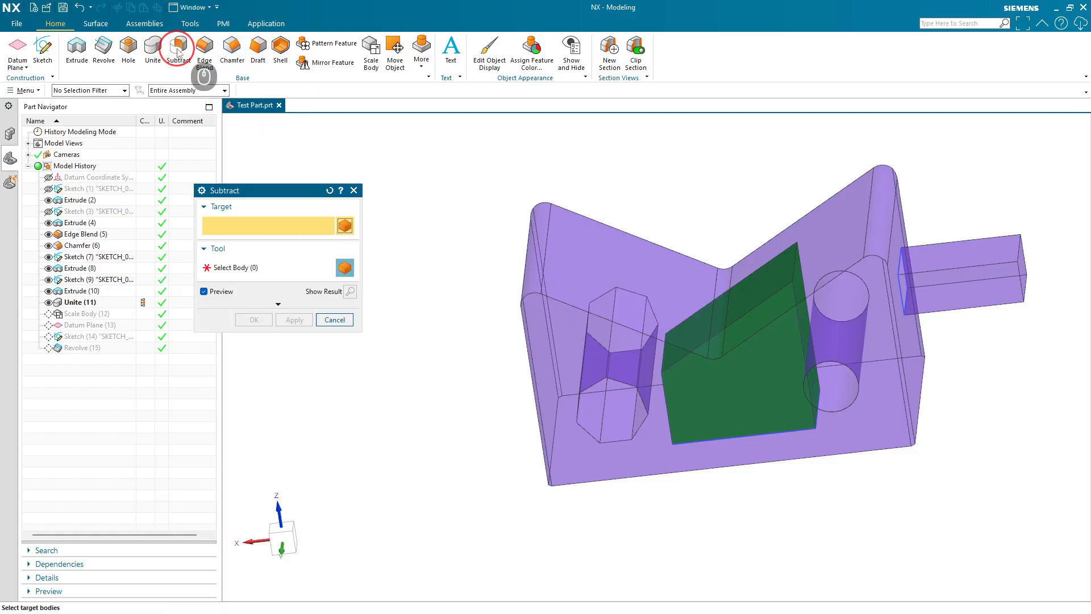
{"action": "middle_click_drag", "start_coordinate": [773, 511], "coordinate": [799, 475]}
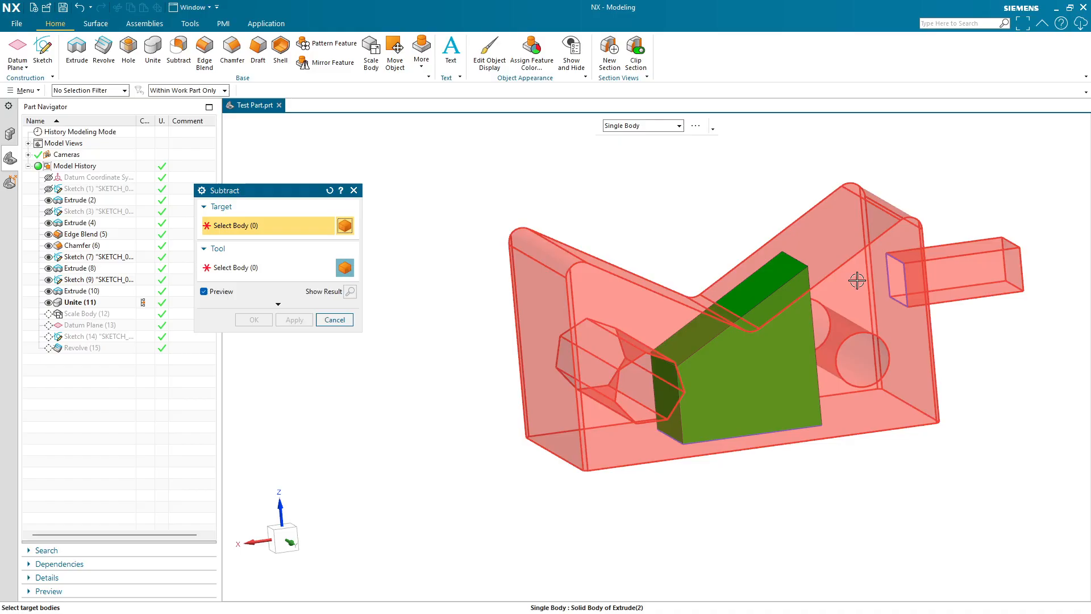
{"action": "left_click", "coordinate": [854, 273]}
{"action": "left_click", "coordinate": [288, 267]}
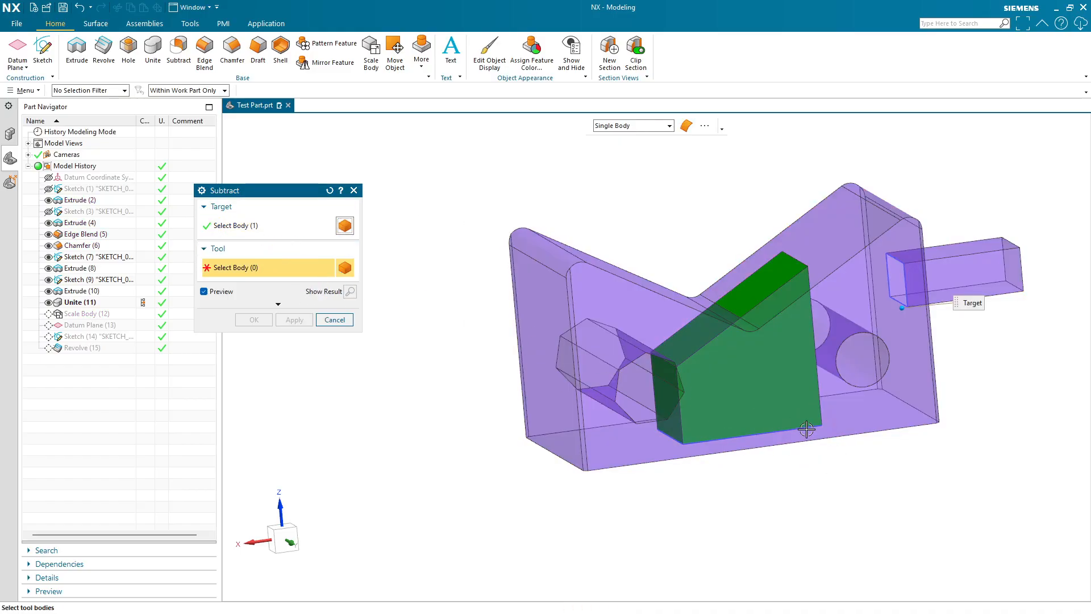
{"action": "left_click", "coordinate": [784, 400]}
{"action": "left_click", "coordinate": [271, 320]}
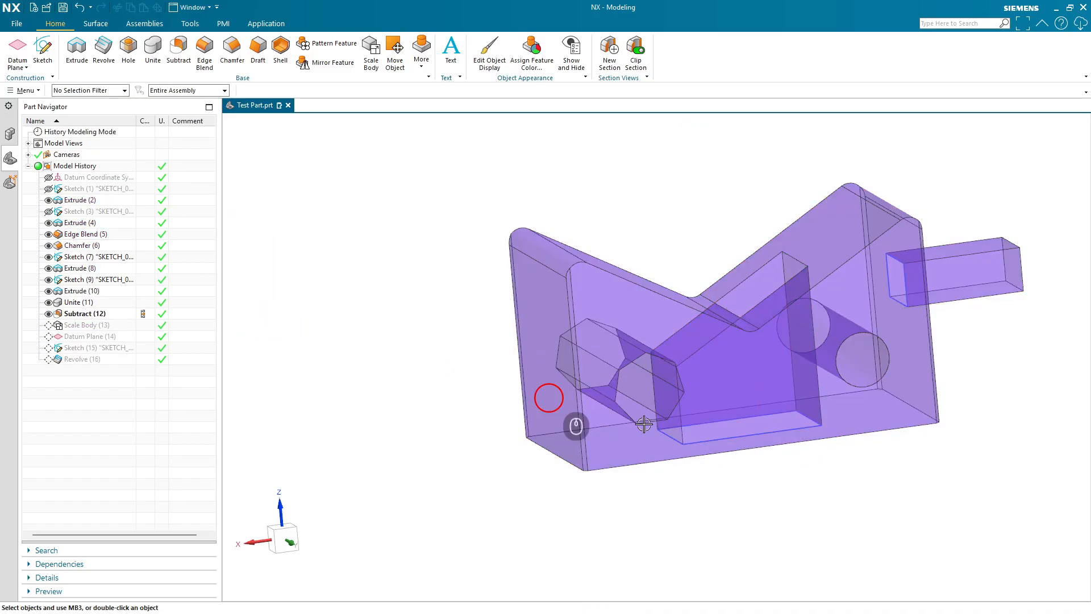
- Inspect the bracket's subtracted pocket and new protrusion from different viewing angles
{"action": "middle_click_drag", "start_coordinate": [546, 395], "coordinate": [940, 510]}
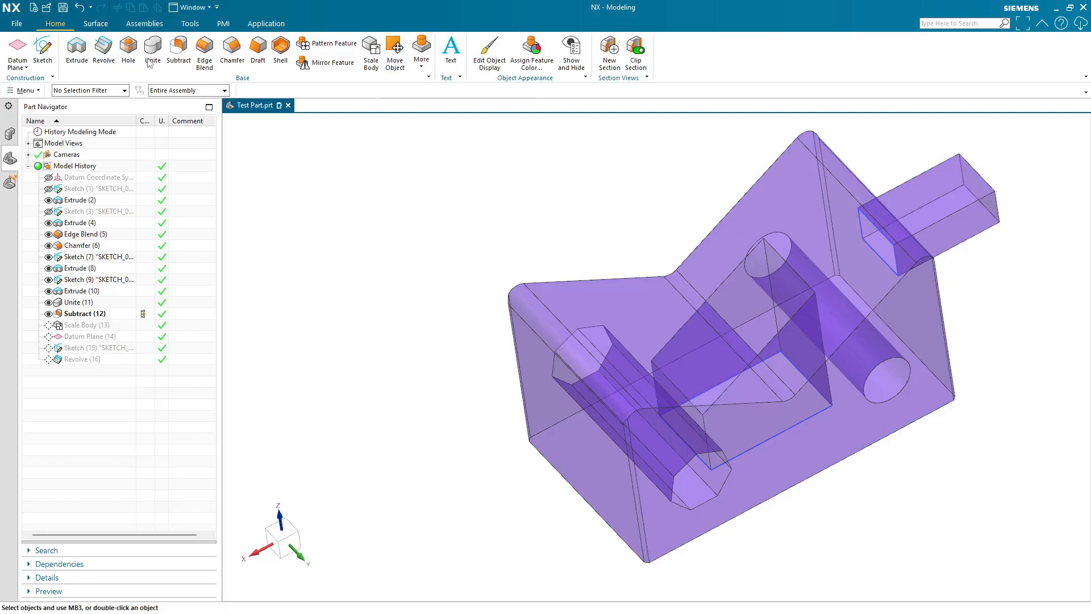
{"action": "middle_click_drag", "start_coordinate": [973, 267], "coordinate": [926, 236]}
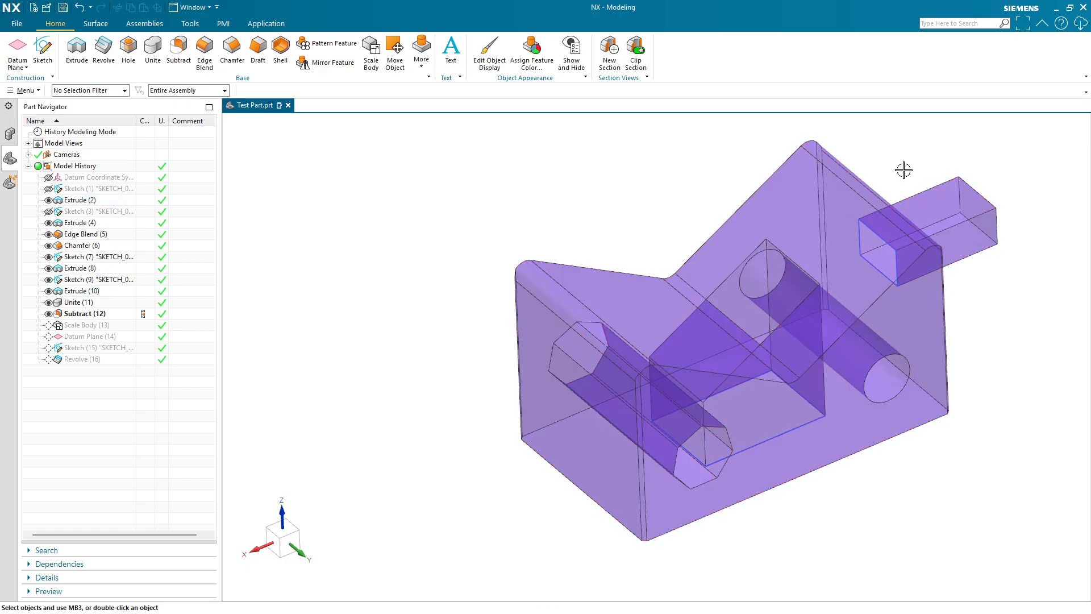
{"action": "key", "text": "Home"}
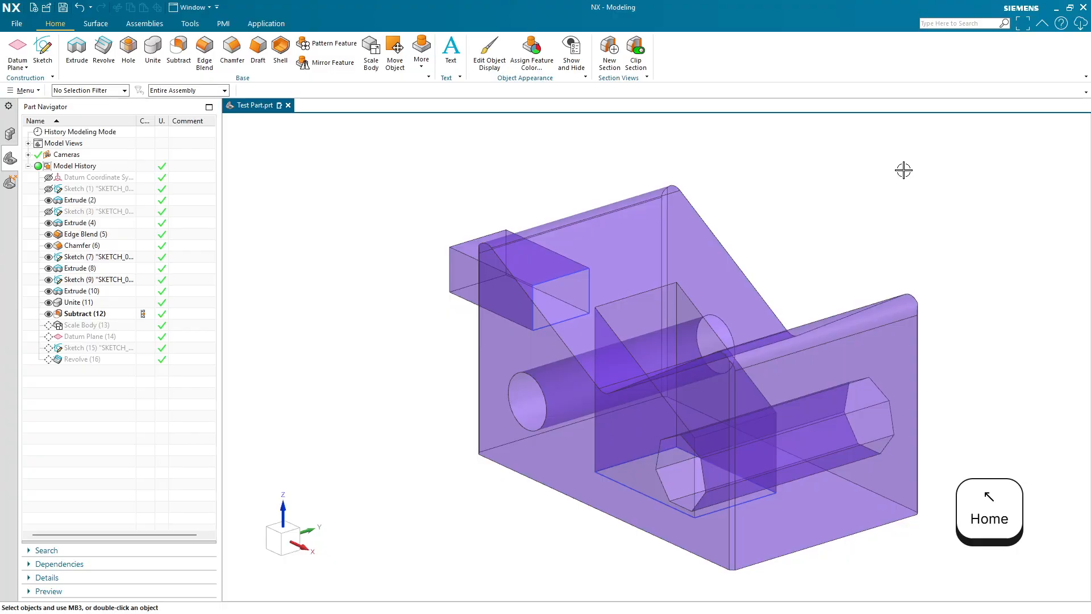
{"action": "key", "text": "End"}
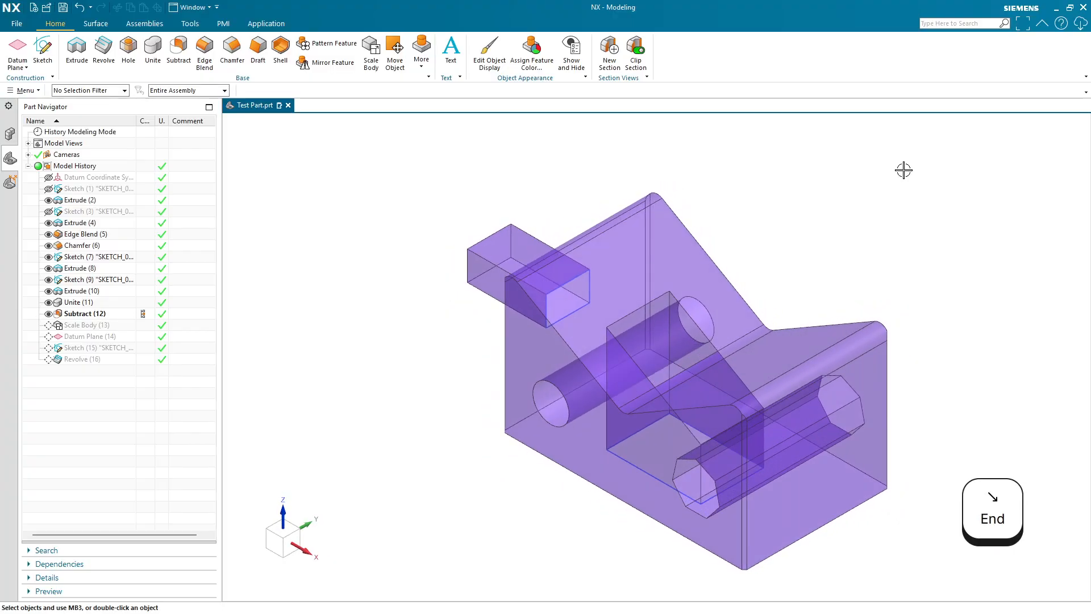